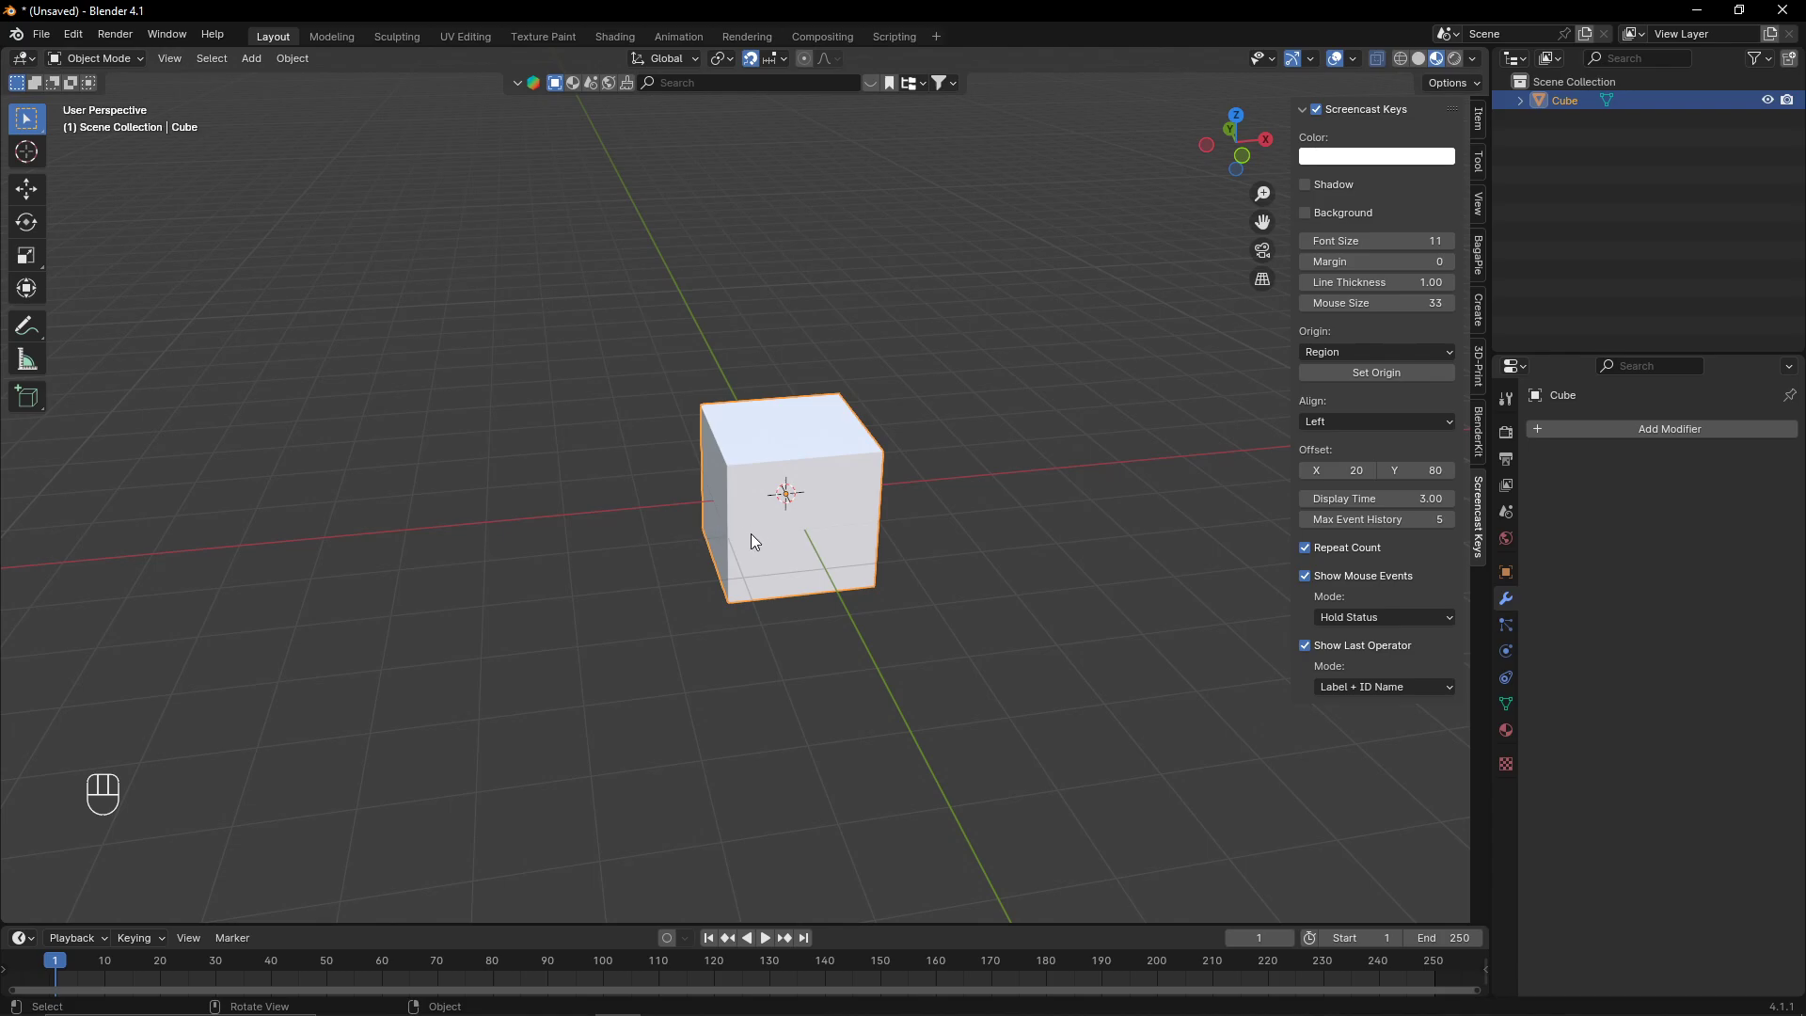
- Inspect the default cube from several viewpoints by orbiting, zooming and switching to the front view
middle_click_drag(751, 533, 912, 438)
scroll(772, 512, "up", 3)
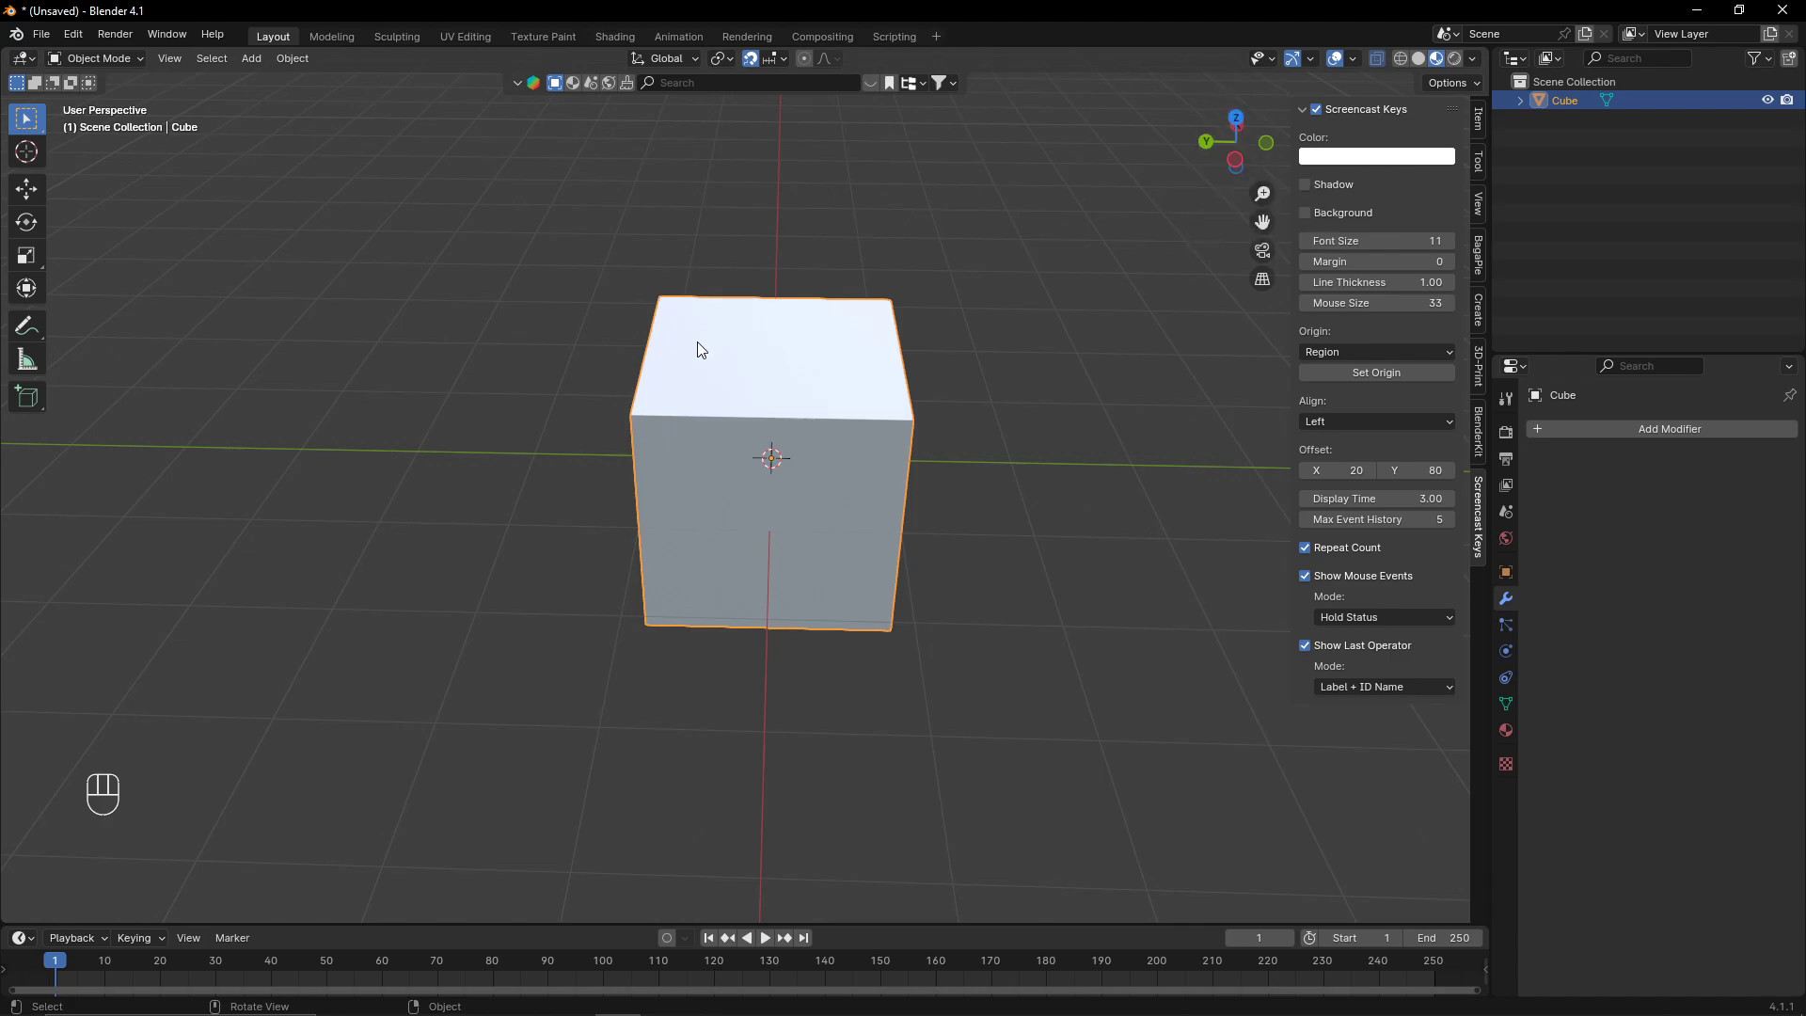
middle_click_drag(697, 343, 800, 364)
scroll(799, 364, "down", 5)
middle_click_drag(1036, 272, 766, 254)
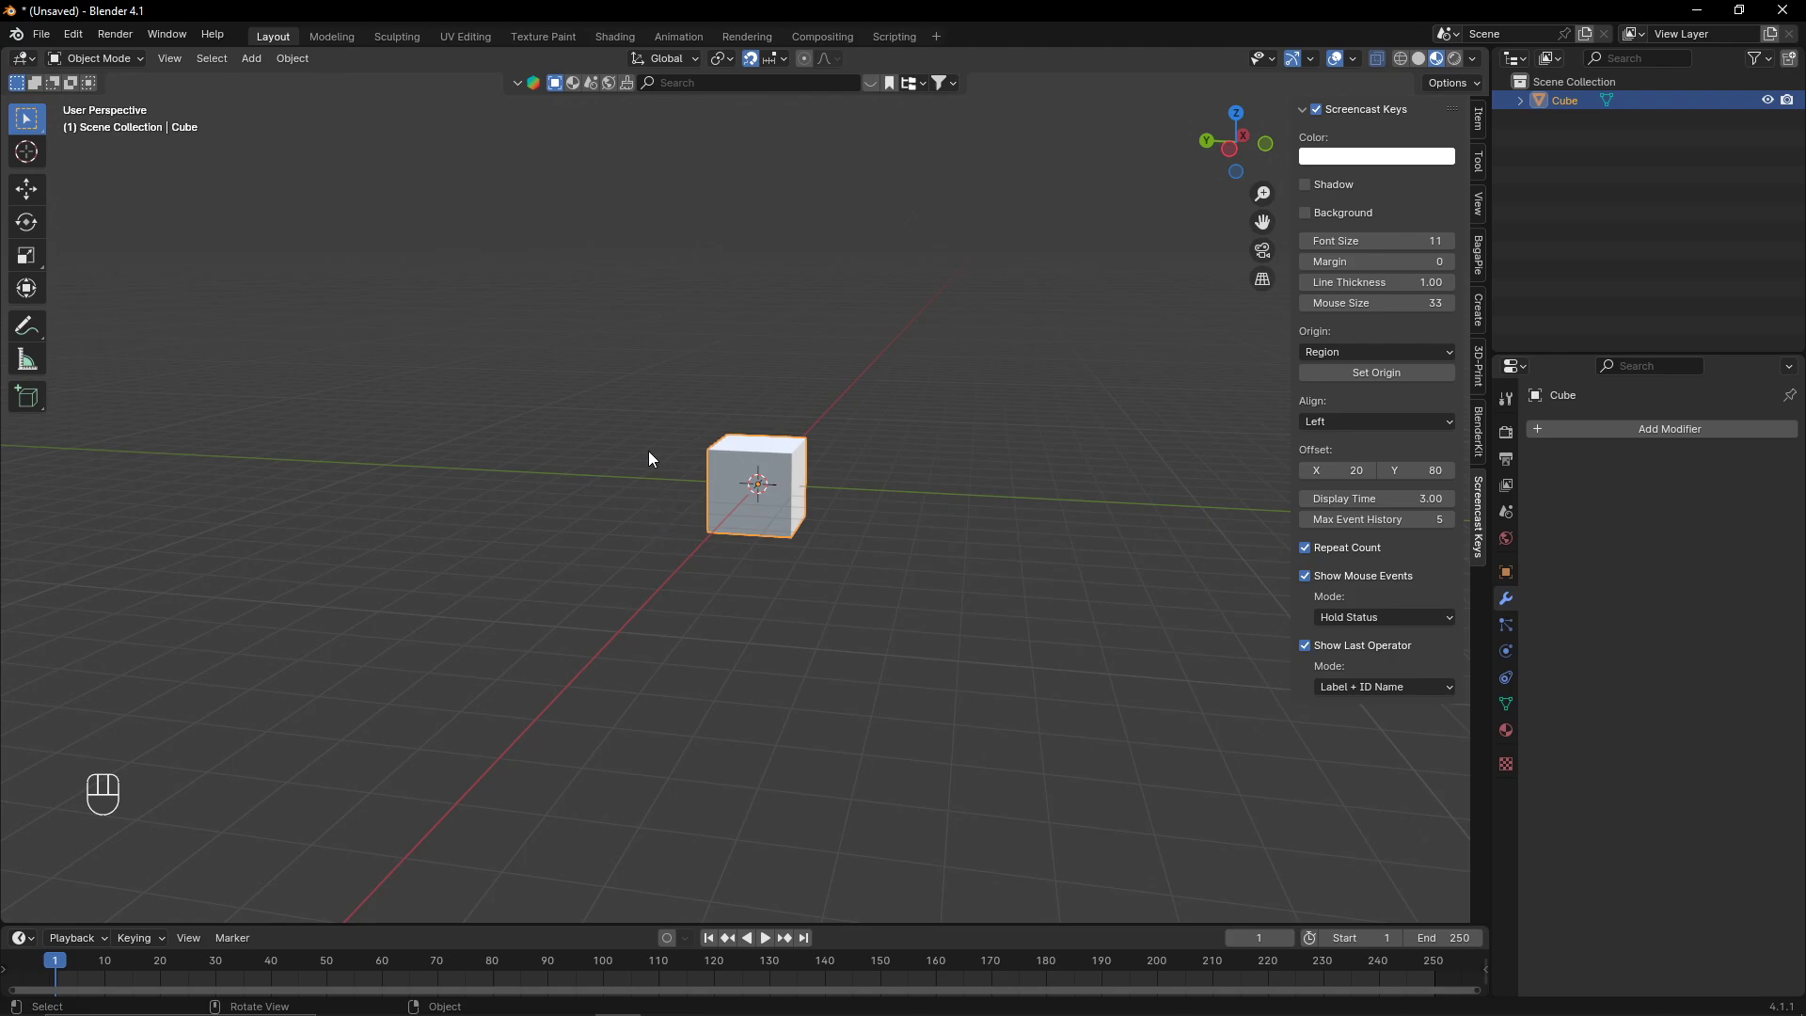
middle_click_drag(649, 455, 931, 331)
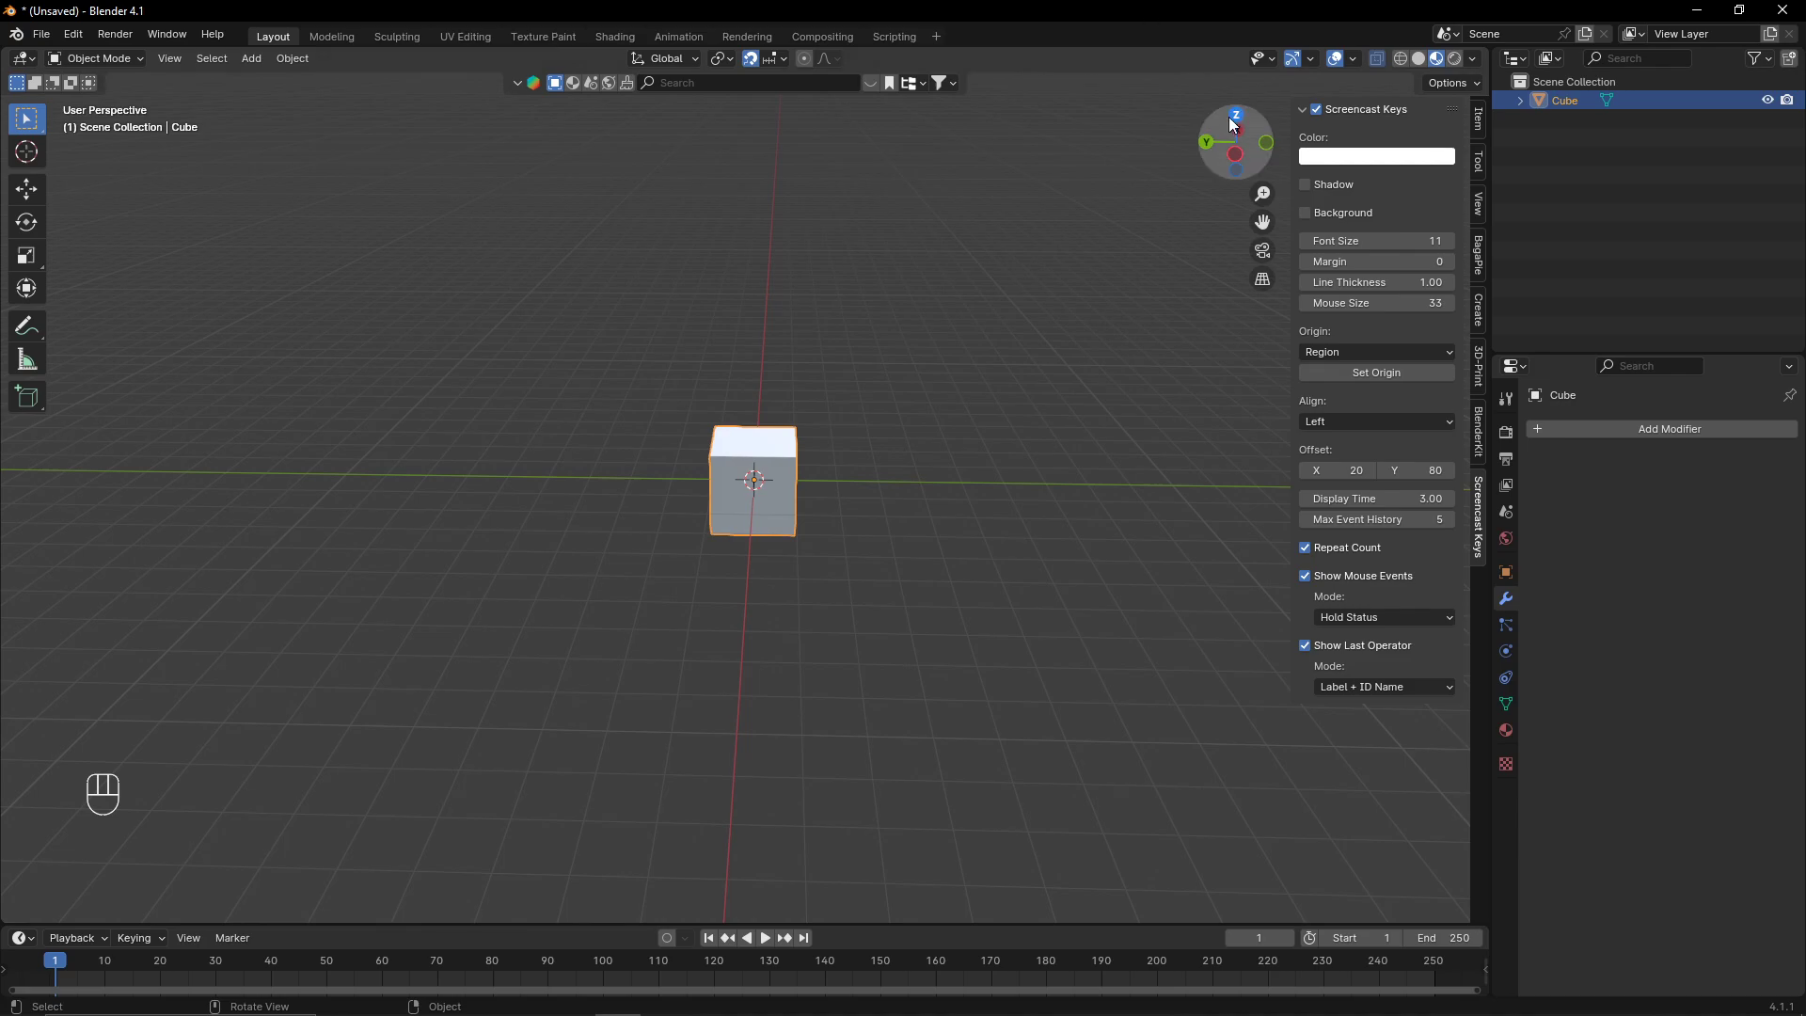
left_click(1260, 144)
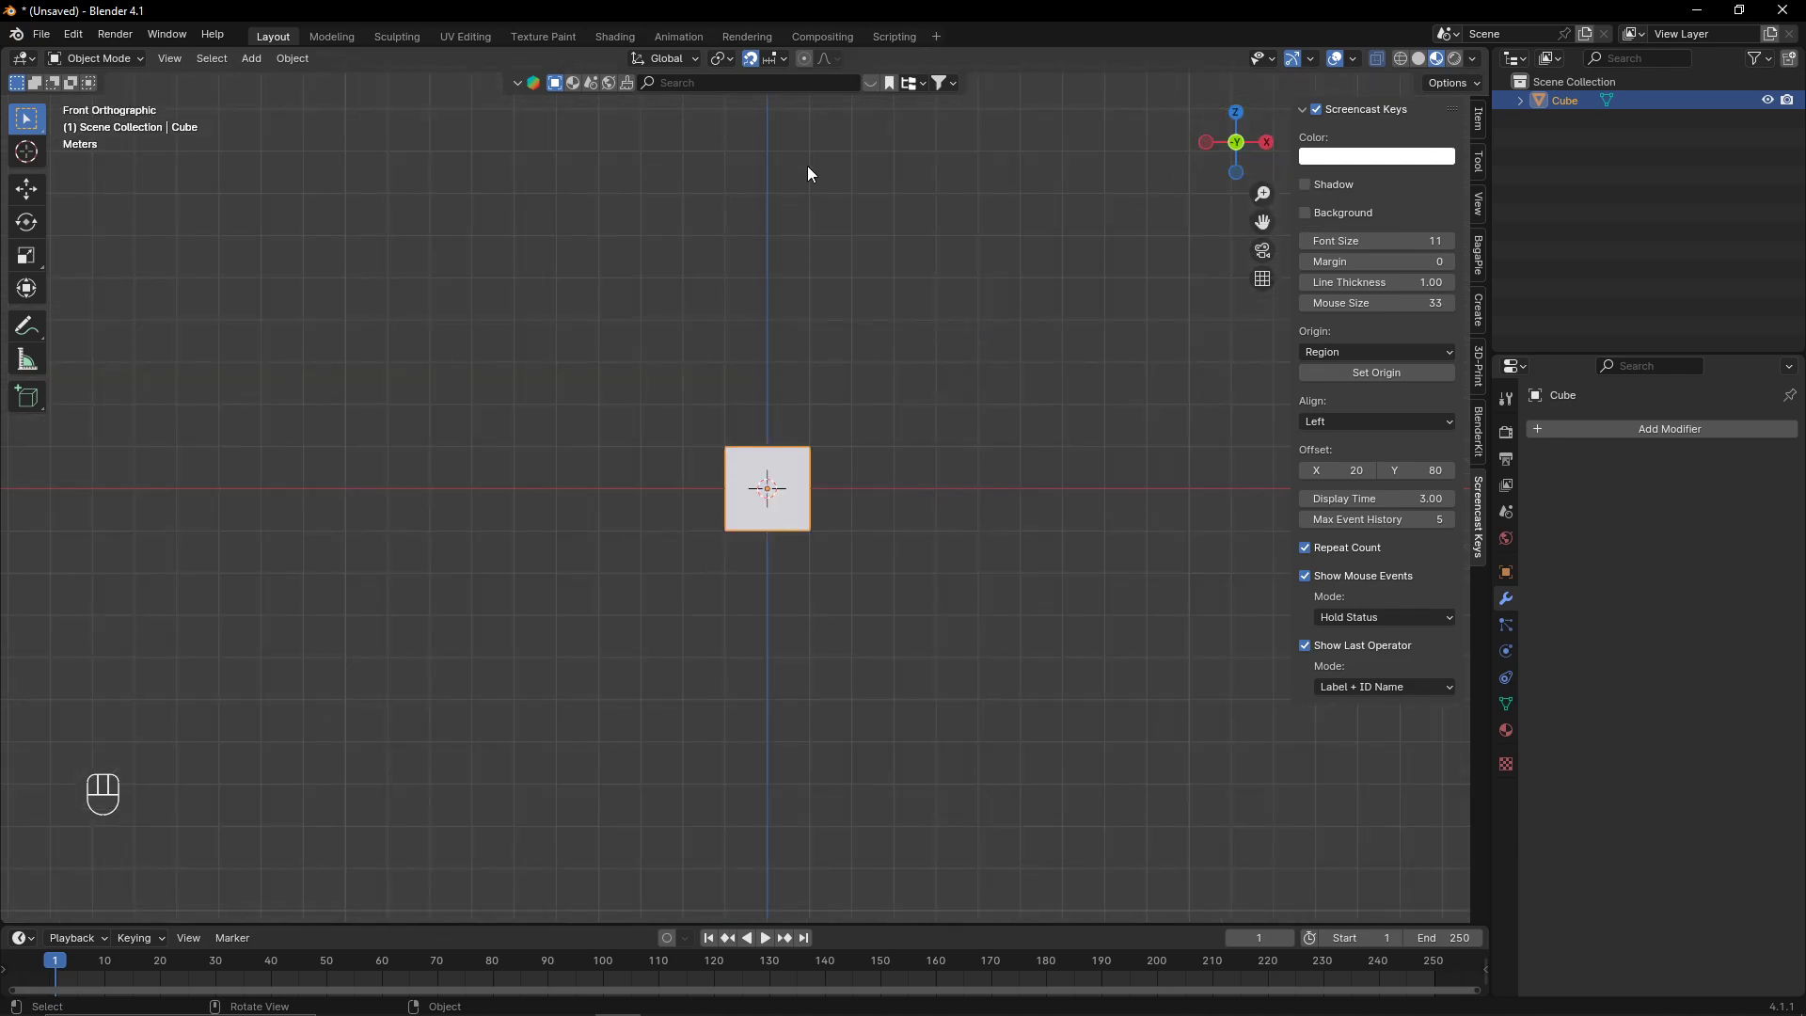
middle_click_drag(807, 166, 827, 264)
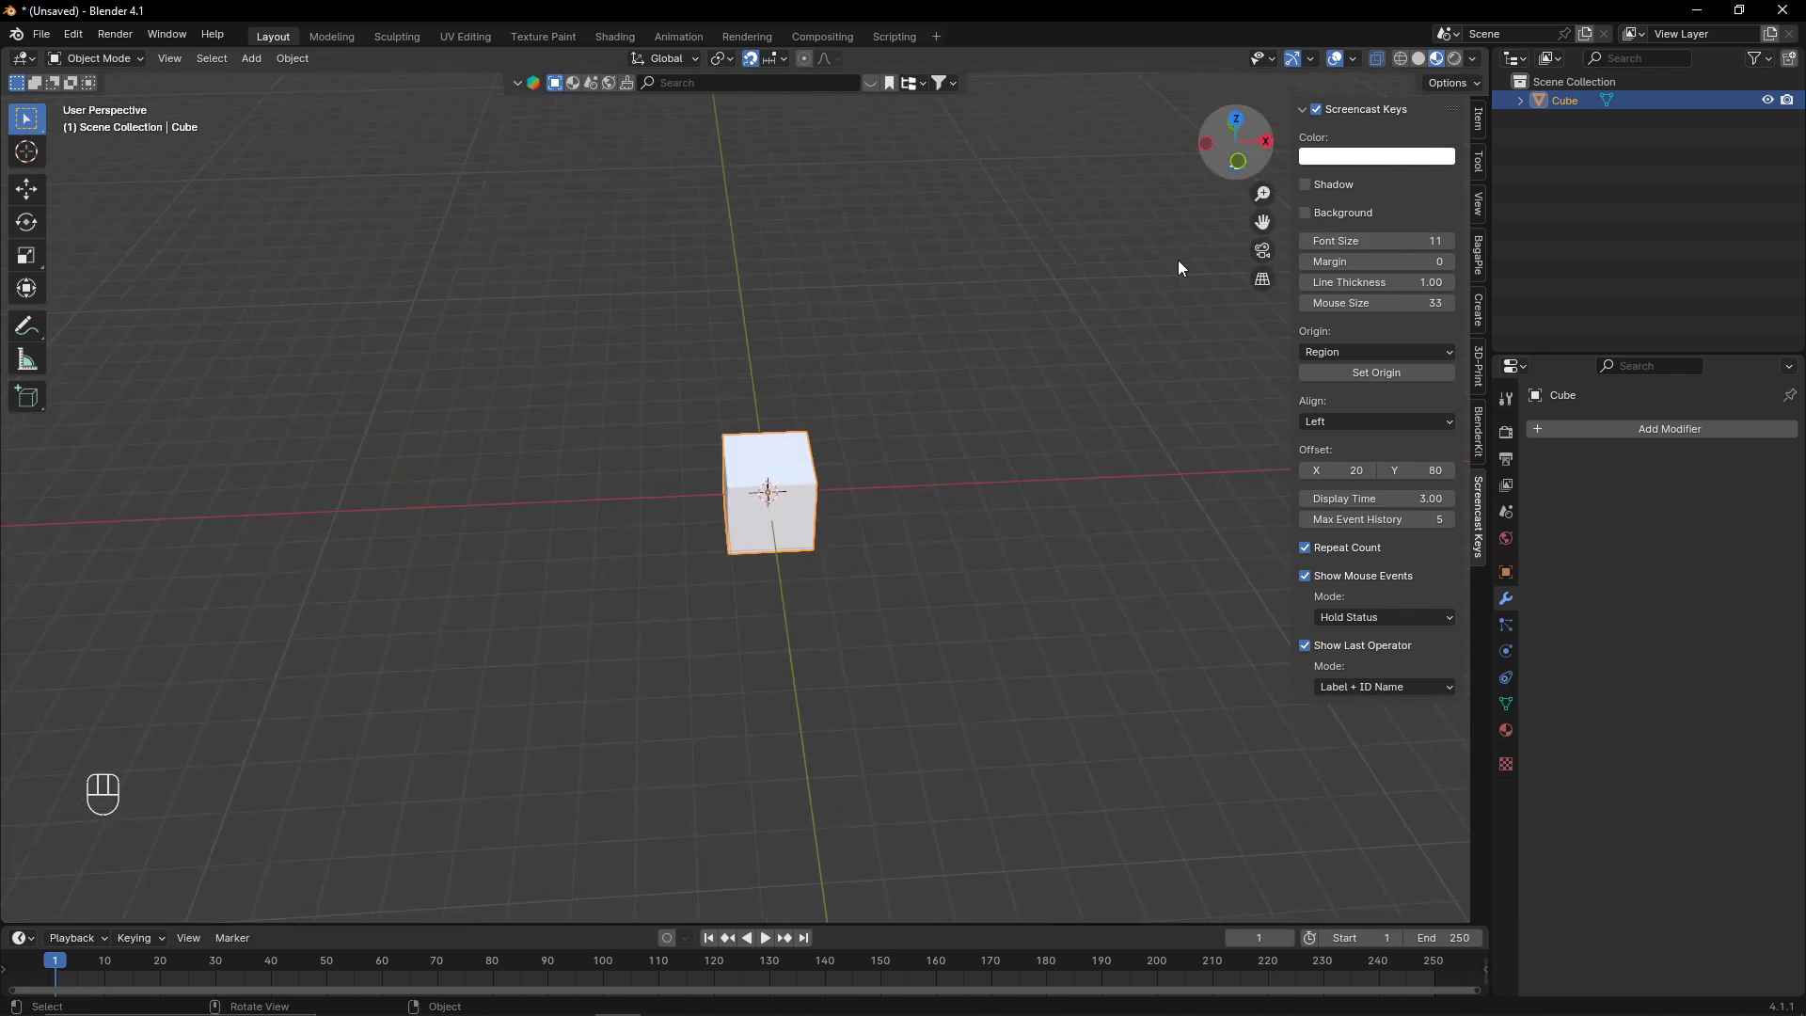
middle_click_drag(1109, 209, 1250, 299)
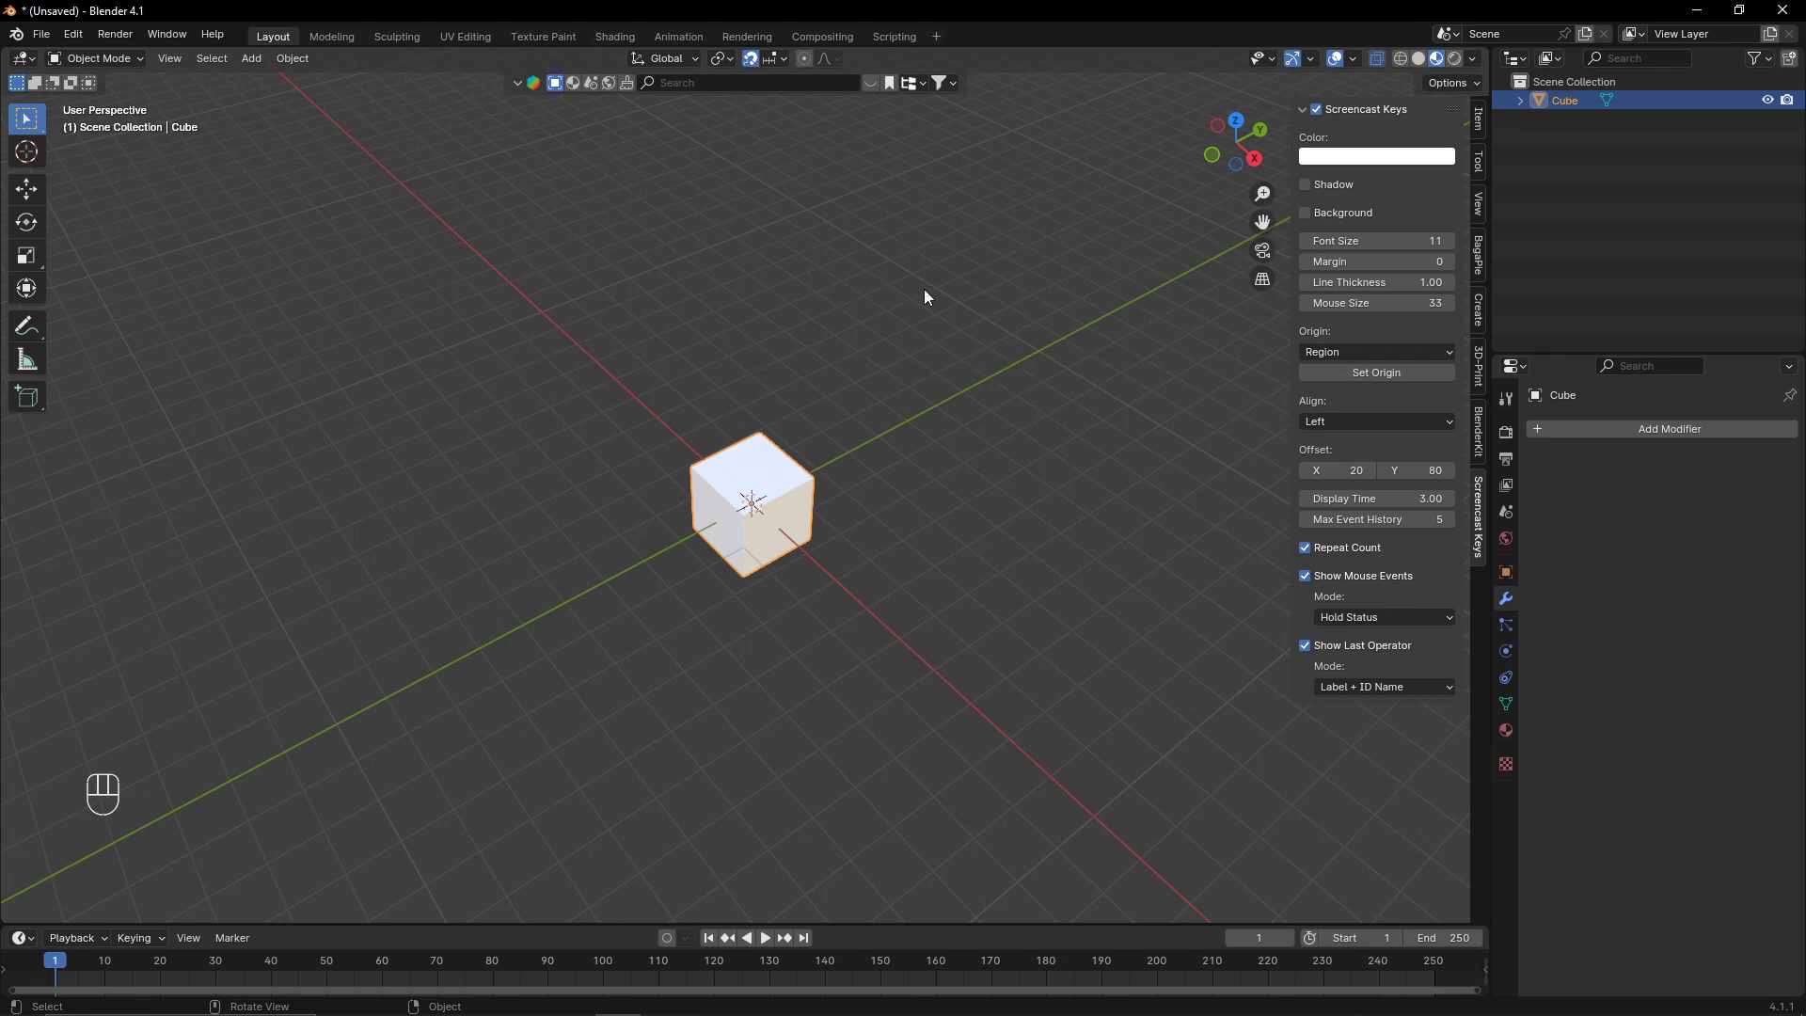
scroll(787, 572, "up", 4)
middle_click_drag(787, 572, 862, 559)
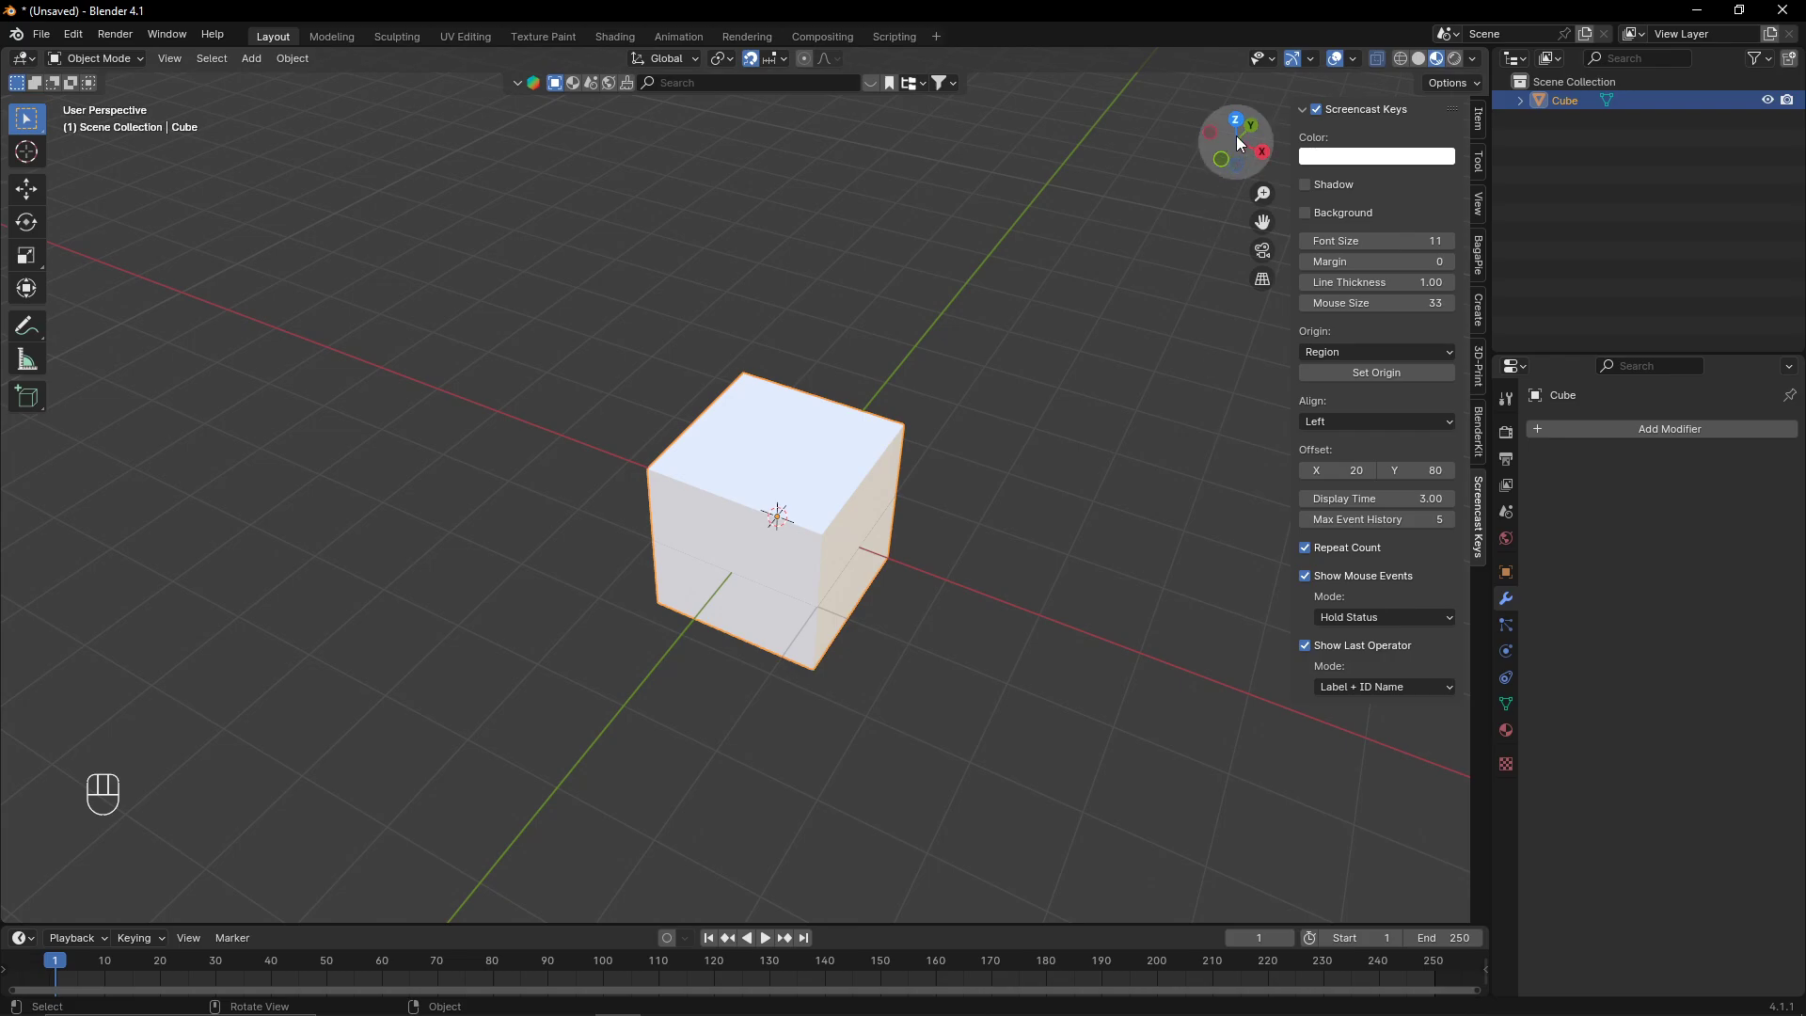
middle_click_drag(963, 461, 1213, 440)
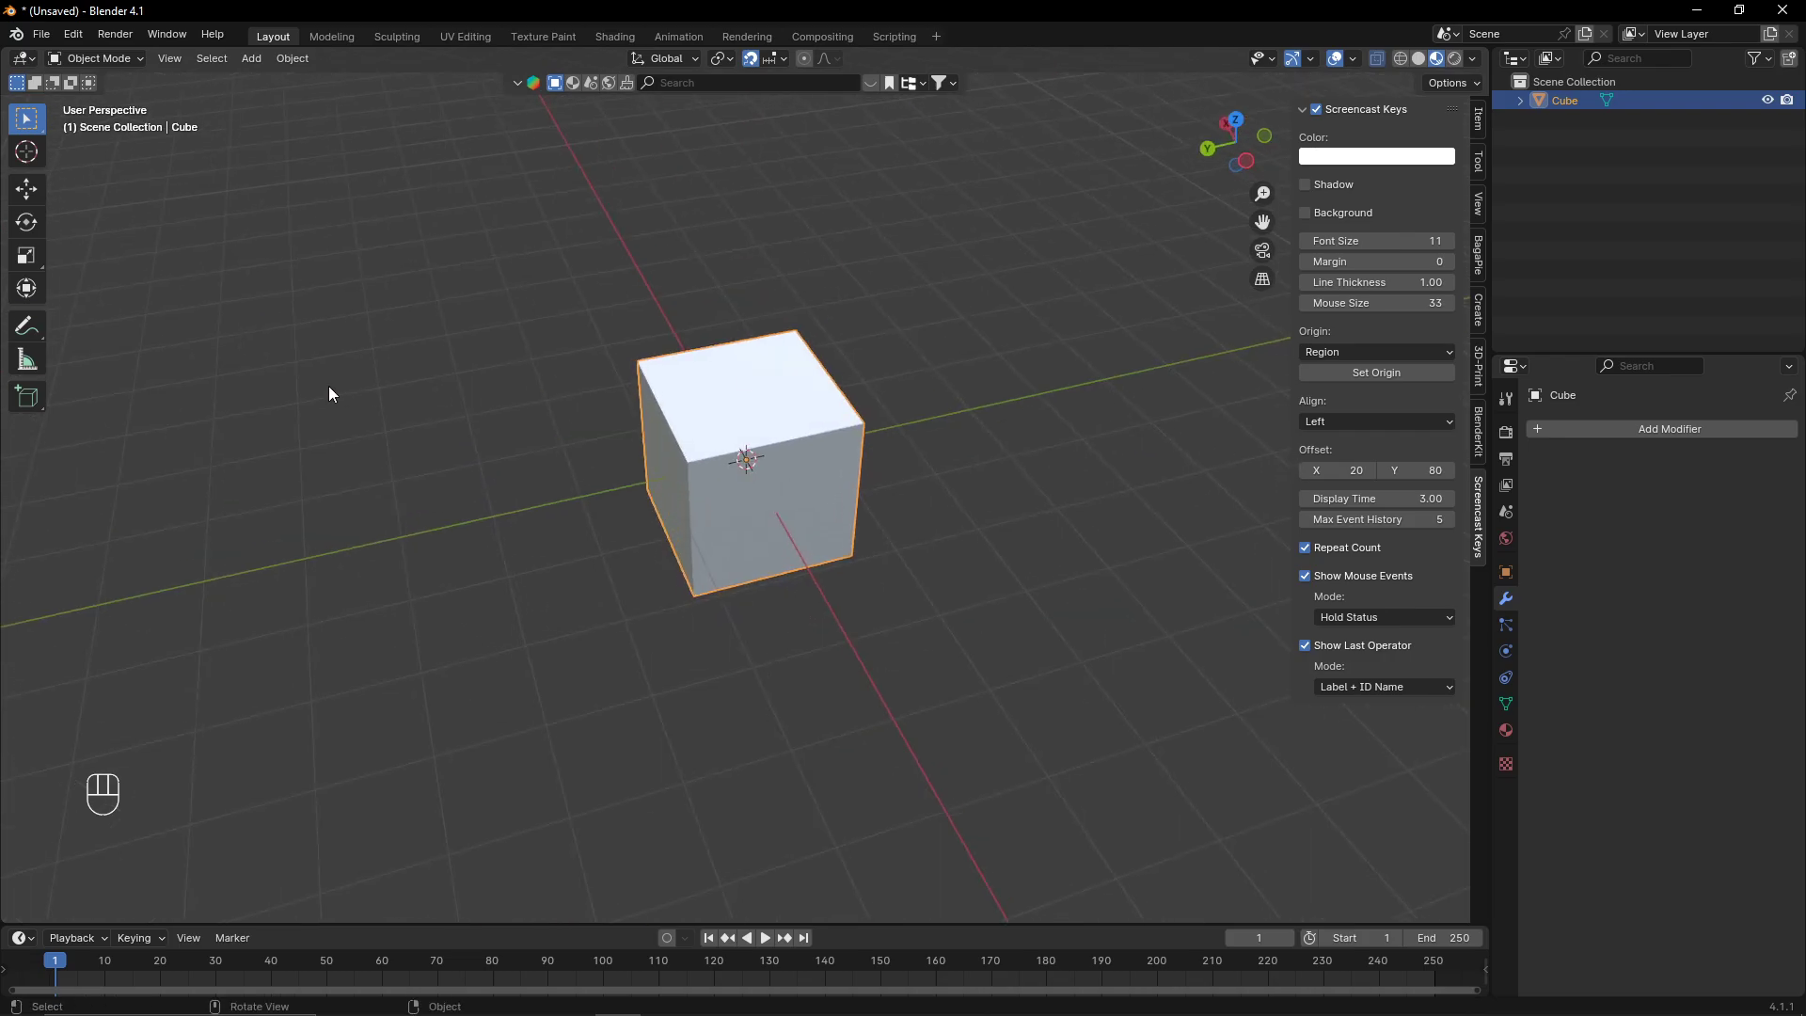
middle_click_drag(616, 379, 1005, 186)
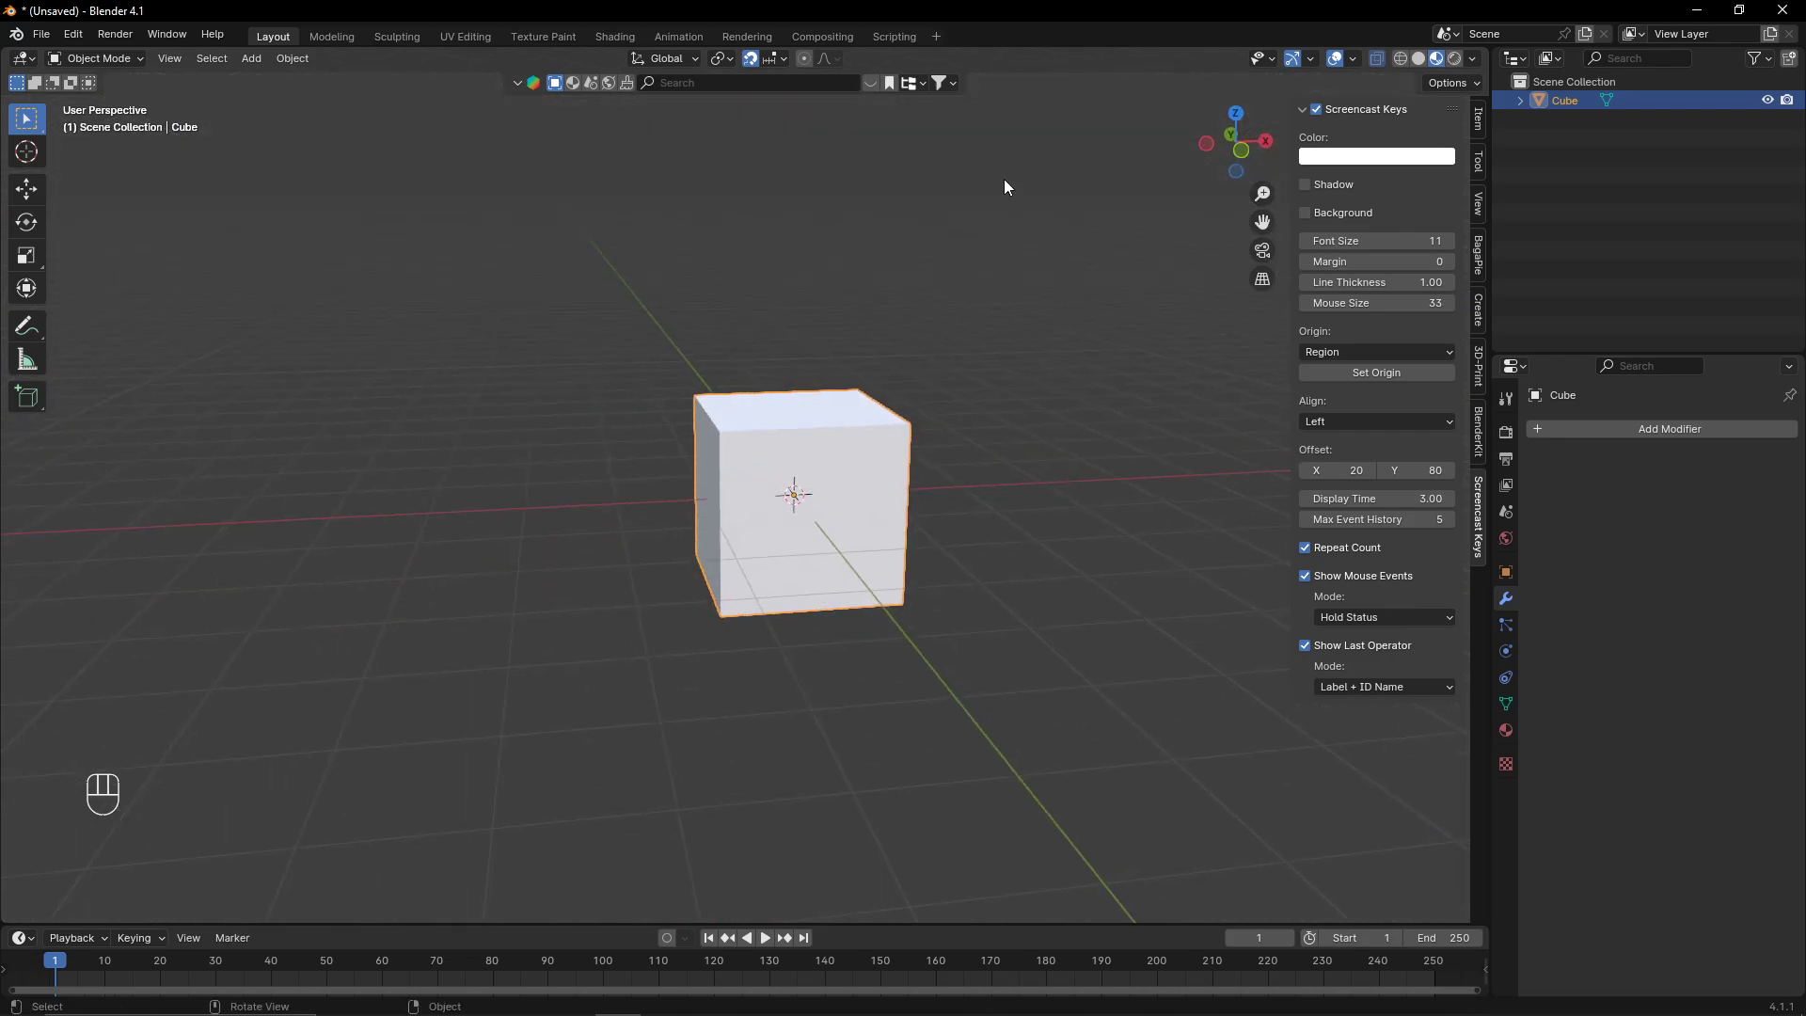
middle_click_drag(1015, 513, 879, 226)
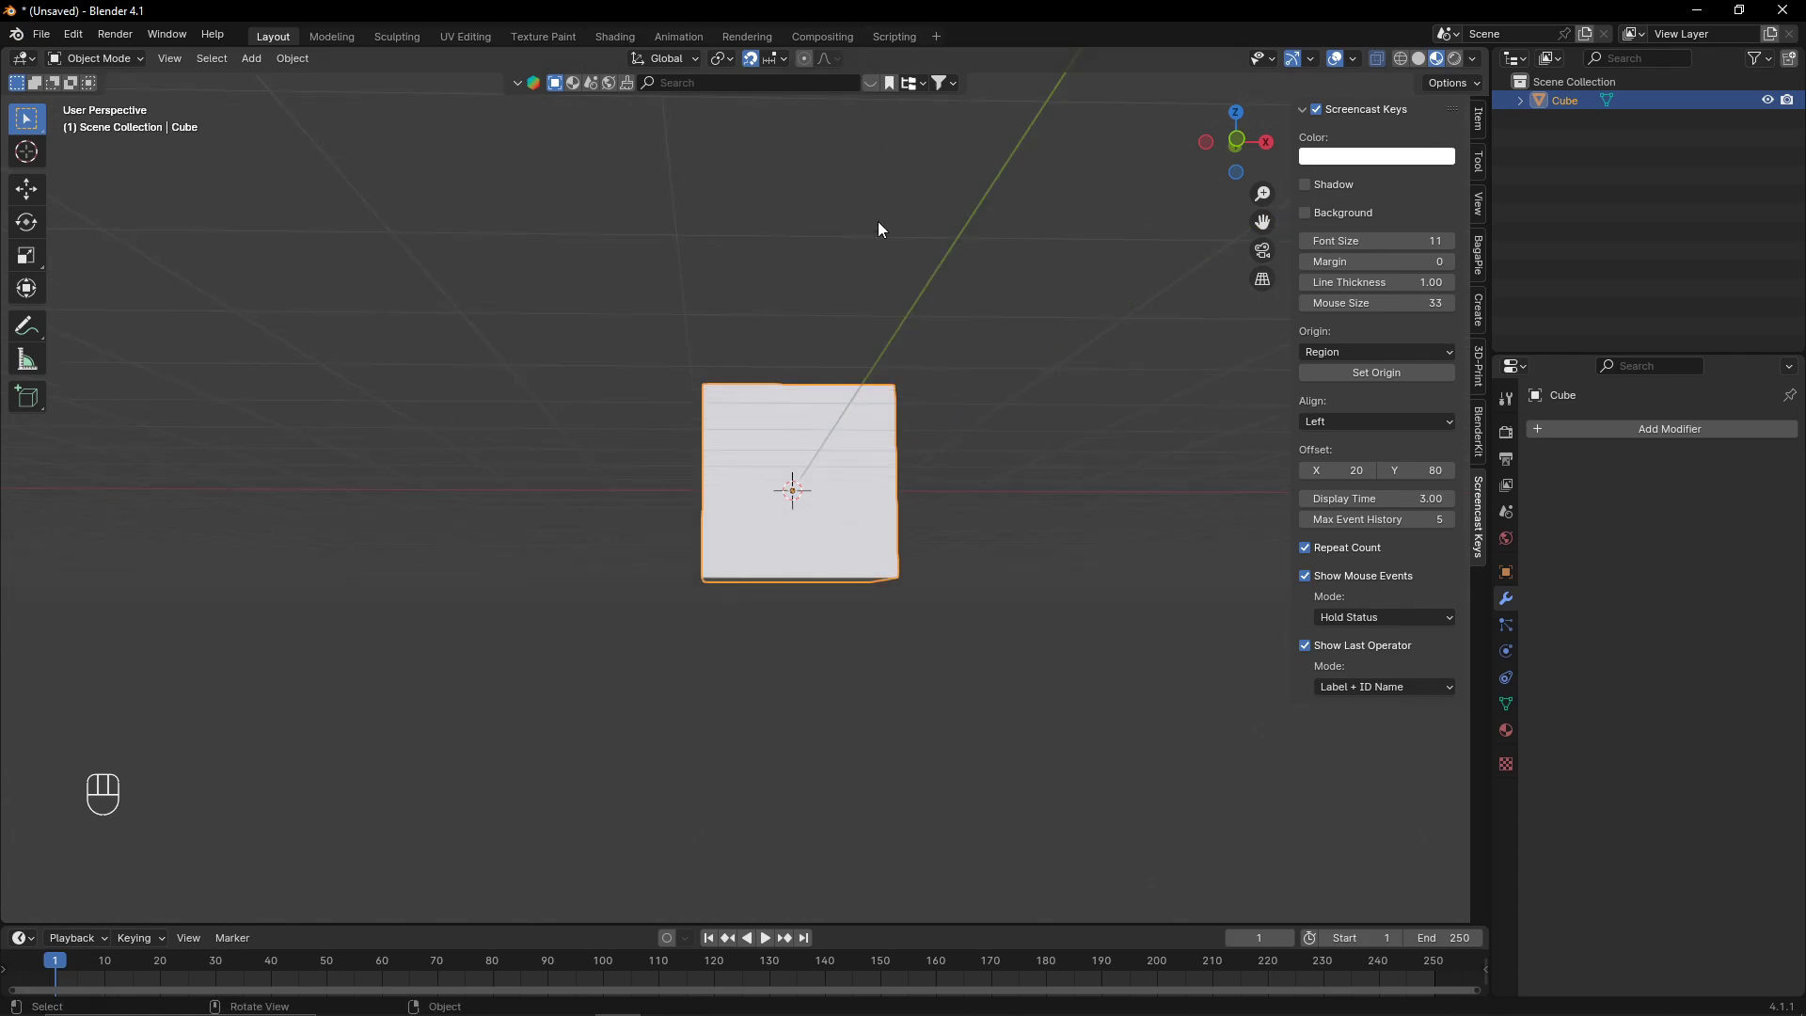
middle_click_drag(1107, 50, 1006, 314)
- In Edit Mode, move the whole cube mesh 1 m along X away from its origin, then return to Object Mode
key("Tab")
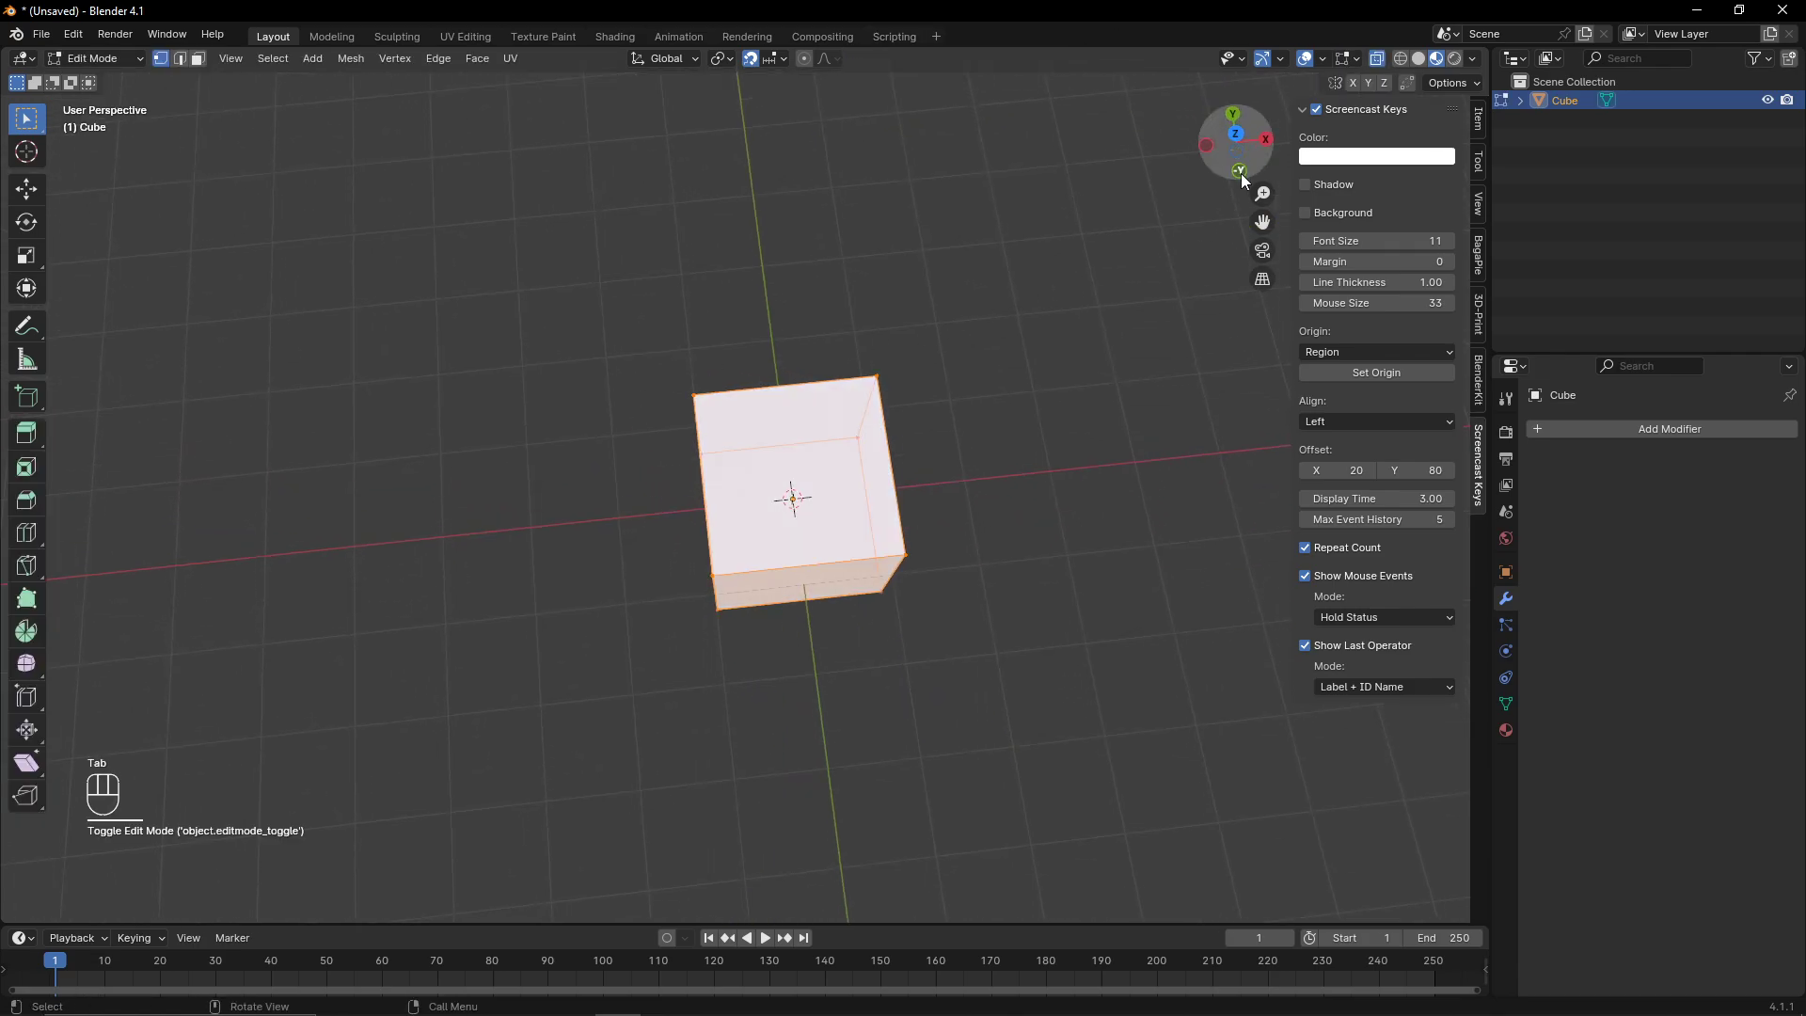
left_click(1237, 172)
key("g")
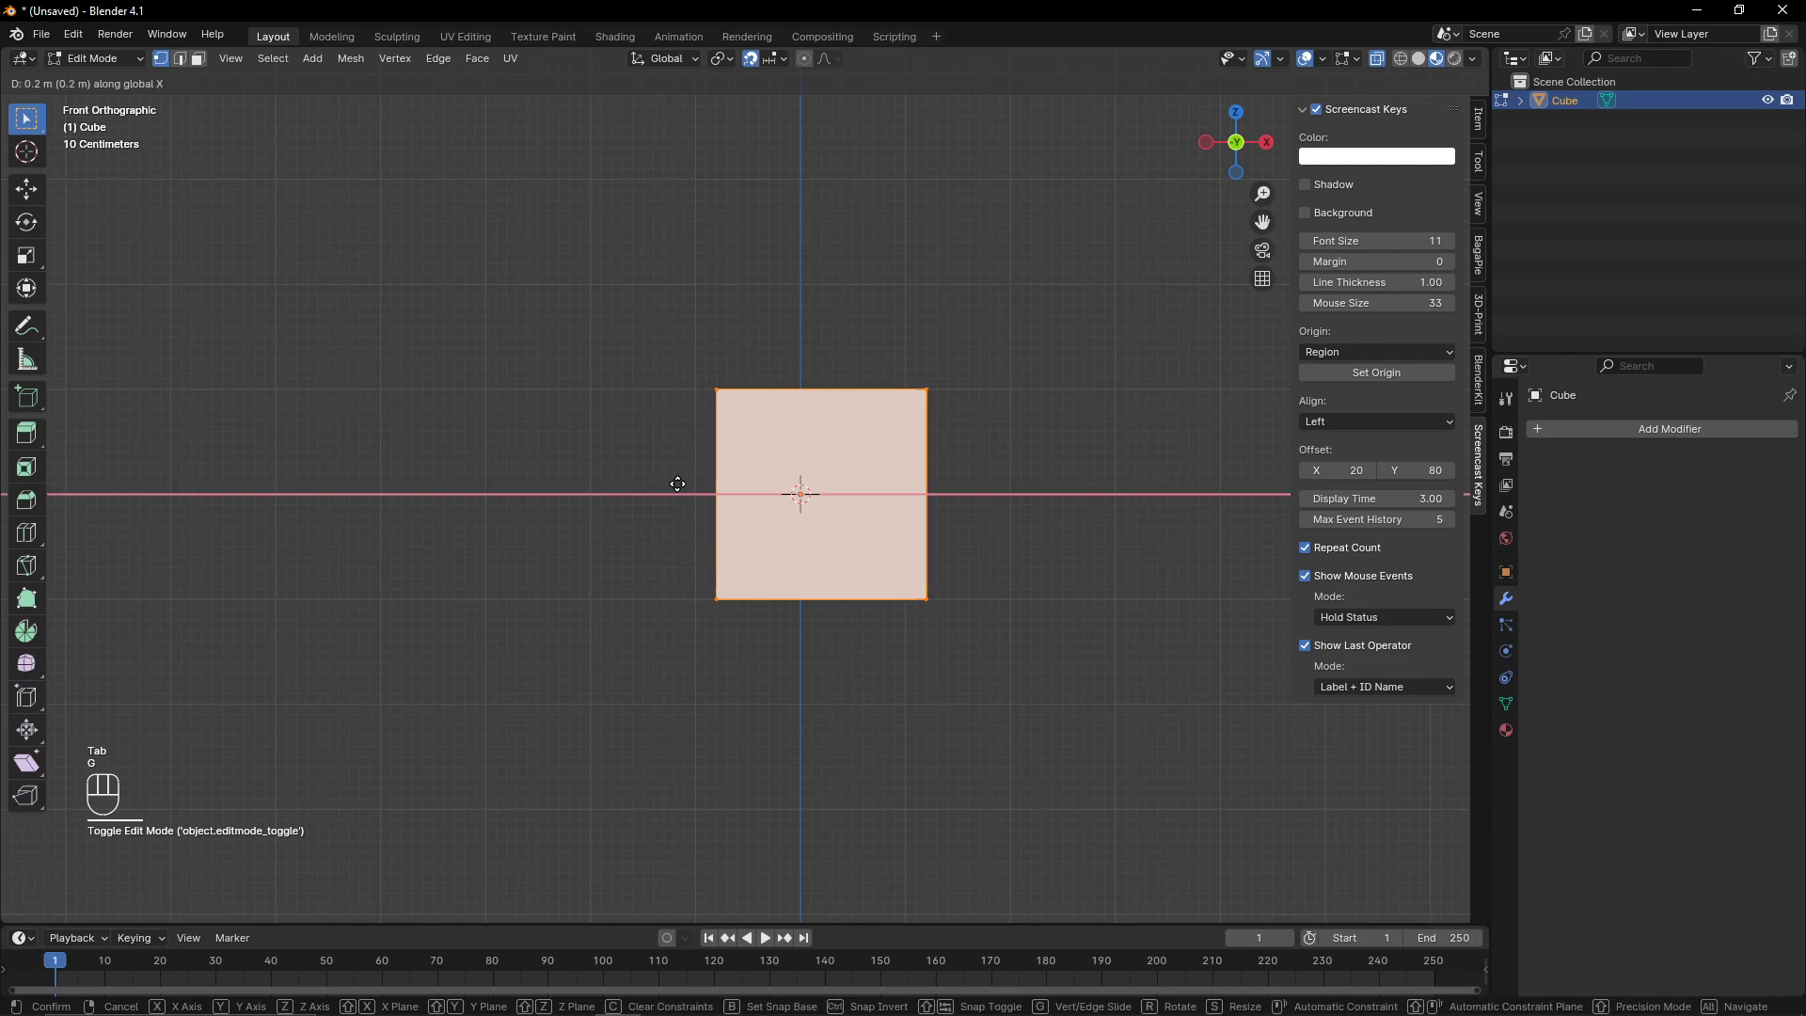
left_click(758, 491)
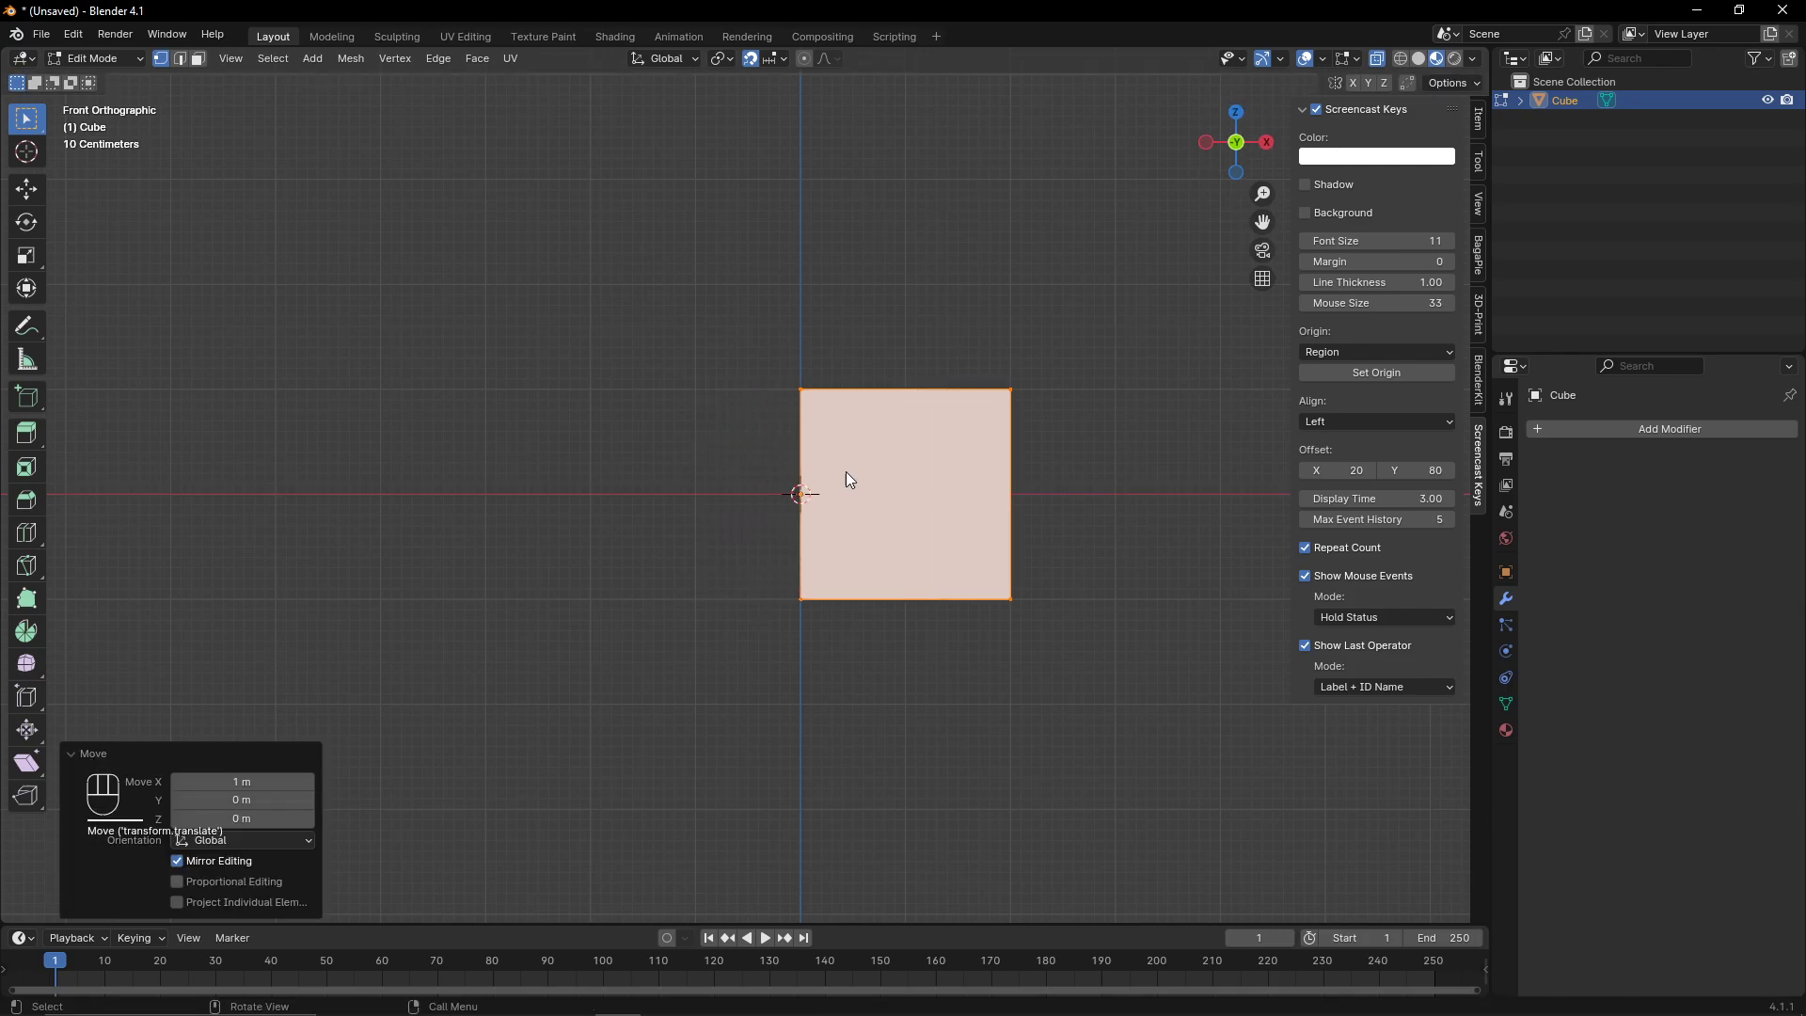
middle_click_drag(845, 471, 1211, 96)
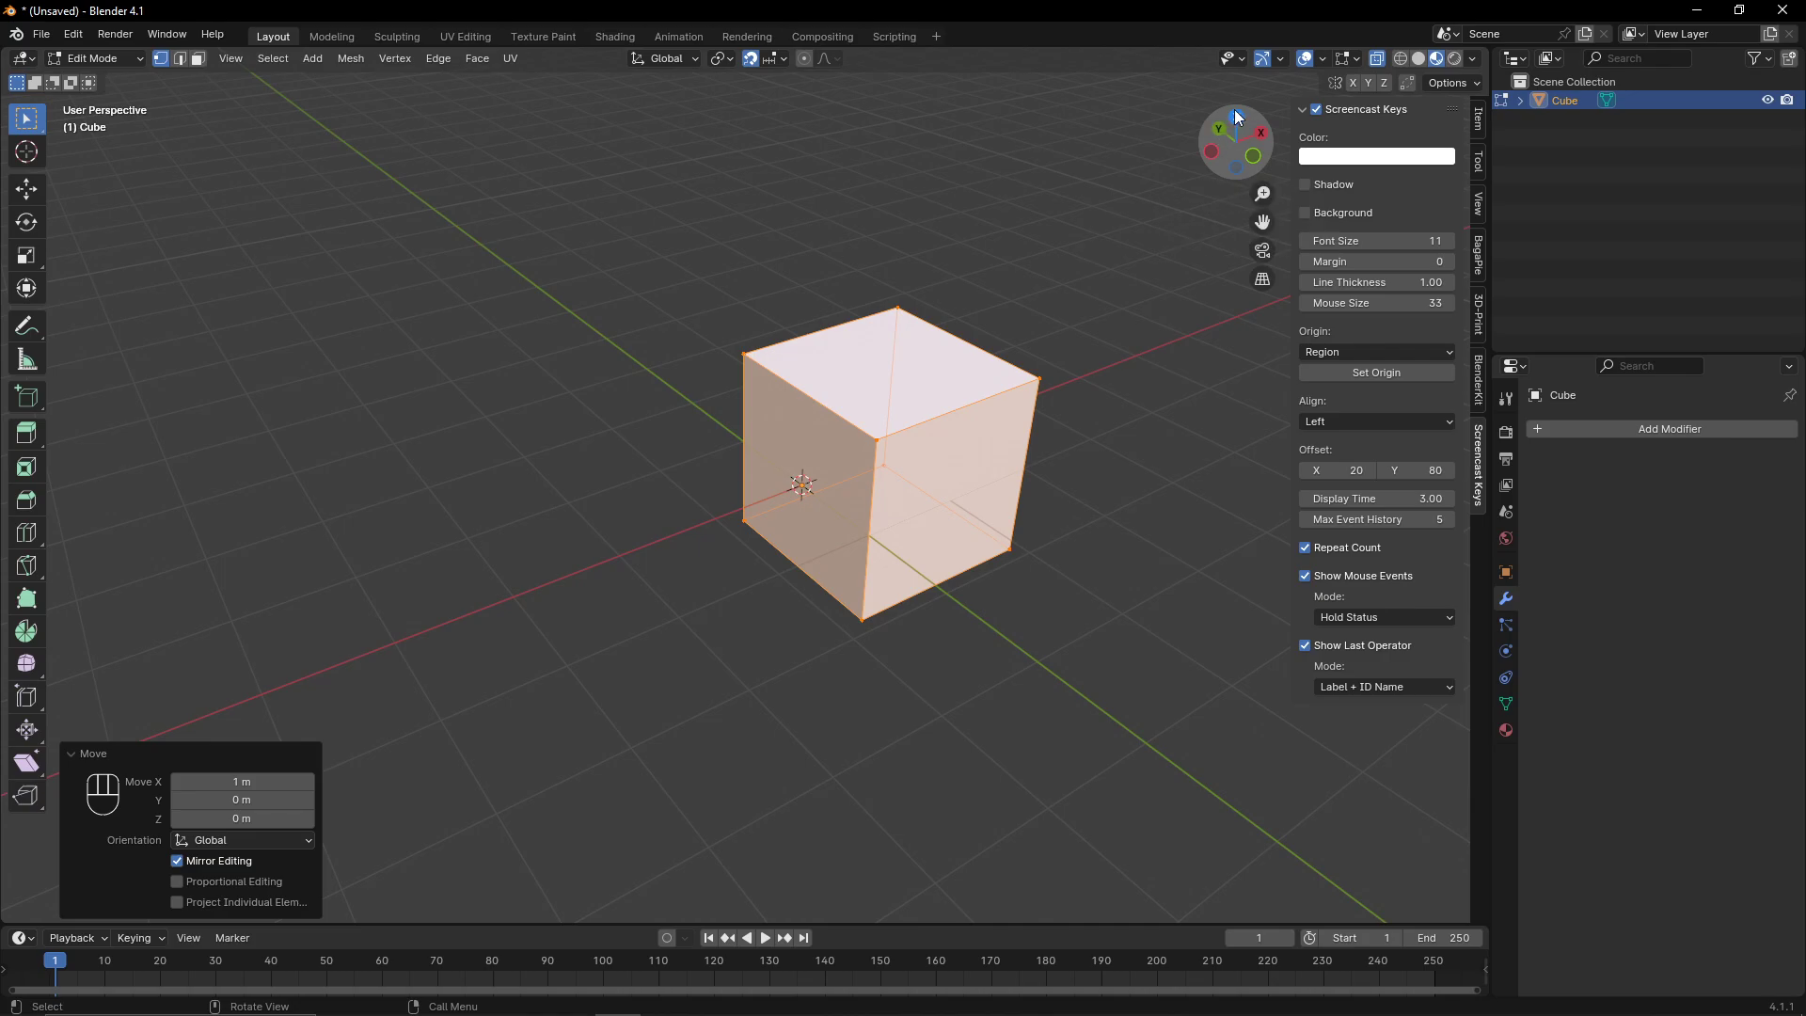
middle_click_drag(1125, 269, 1076, 351)
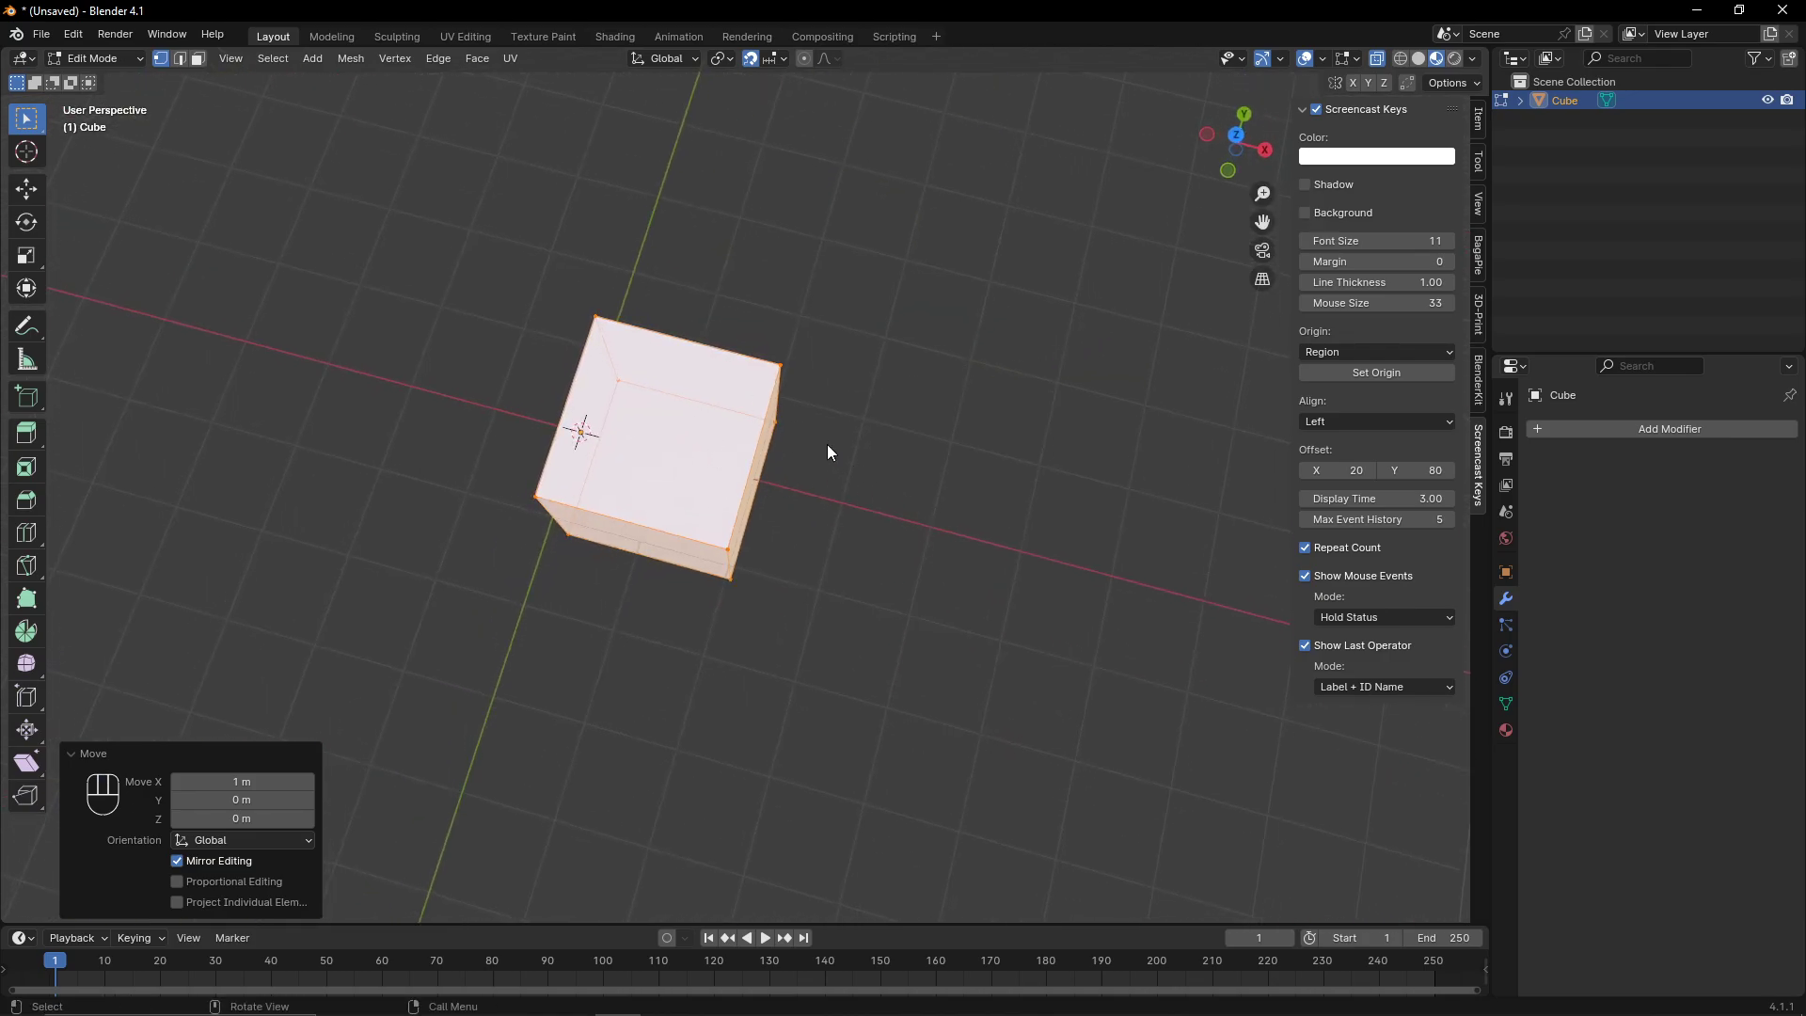
middle_click_drag(941, 496, 499, 386)
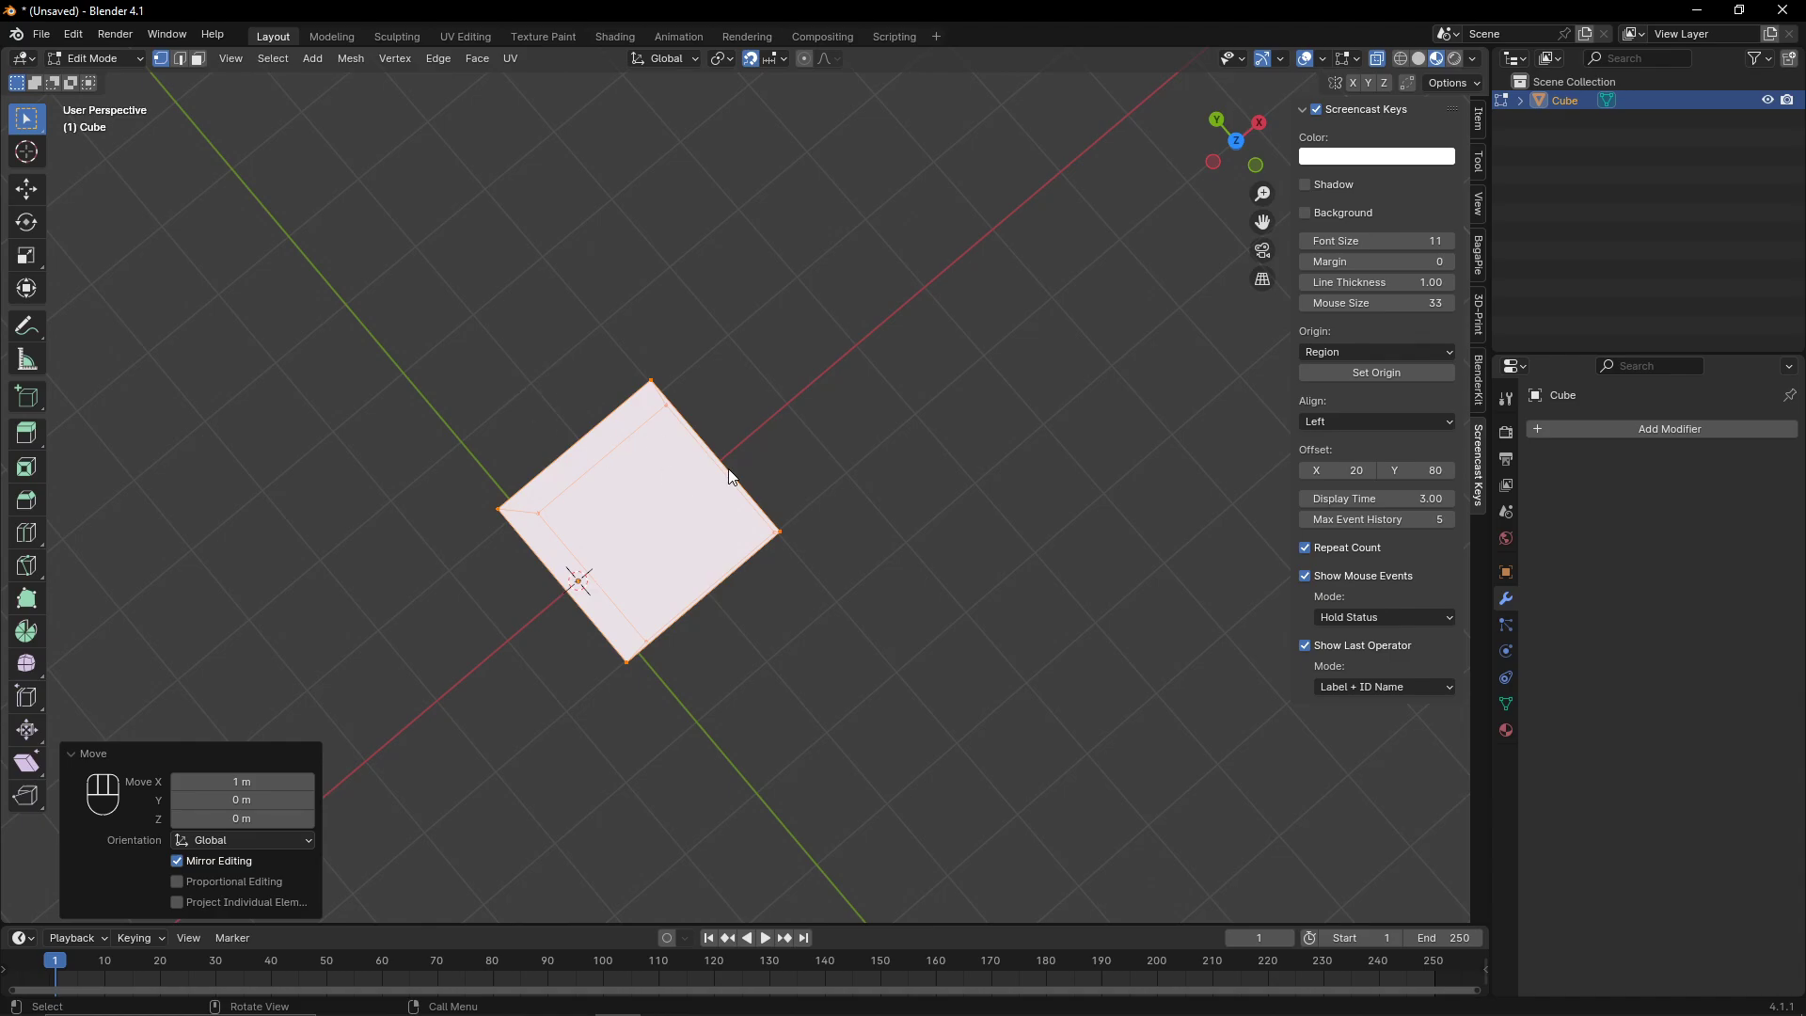
middle_click_drag(731, 477, 848, 413)
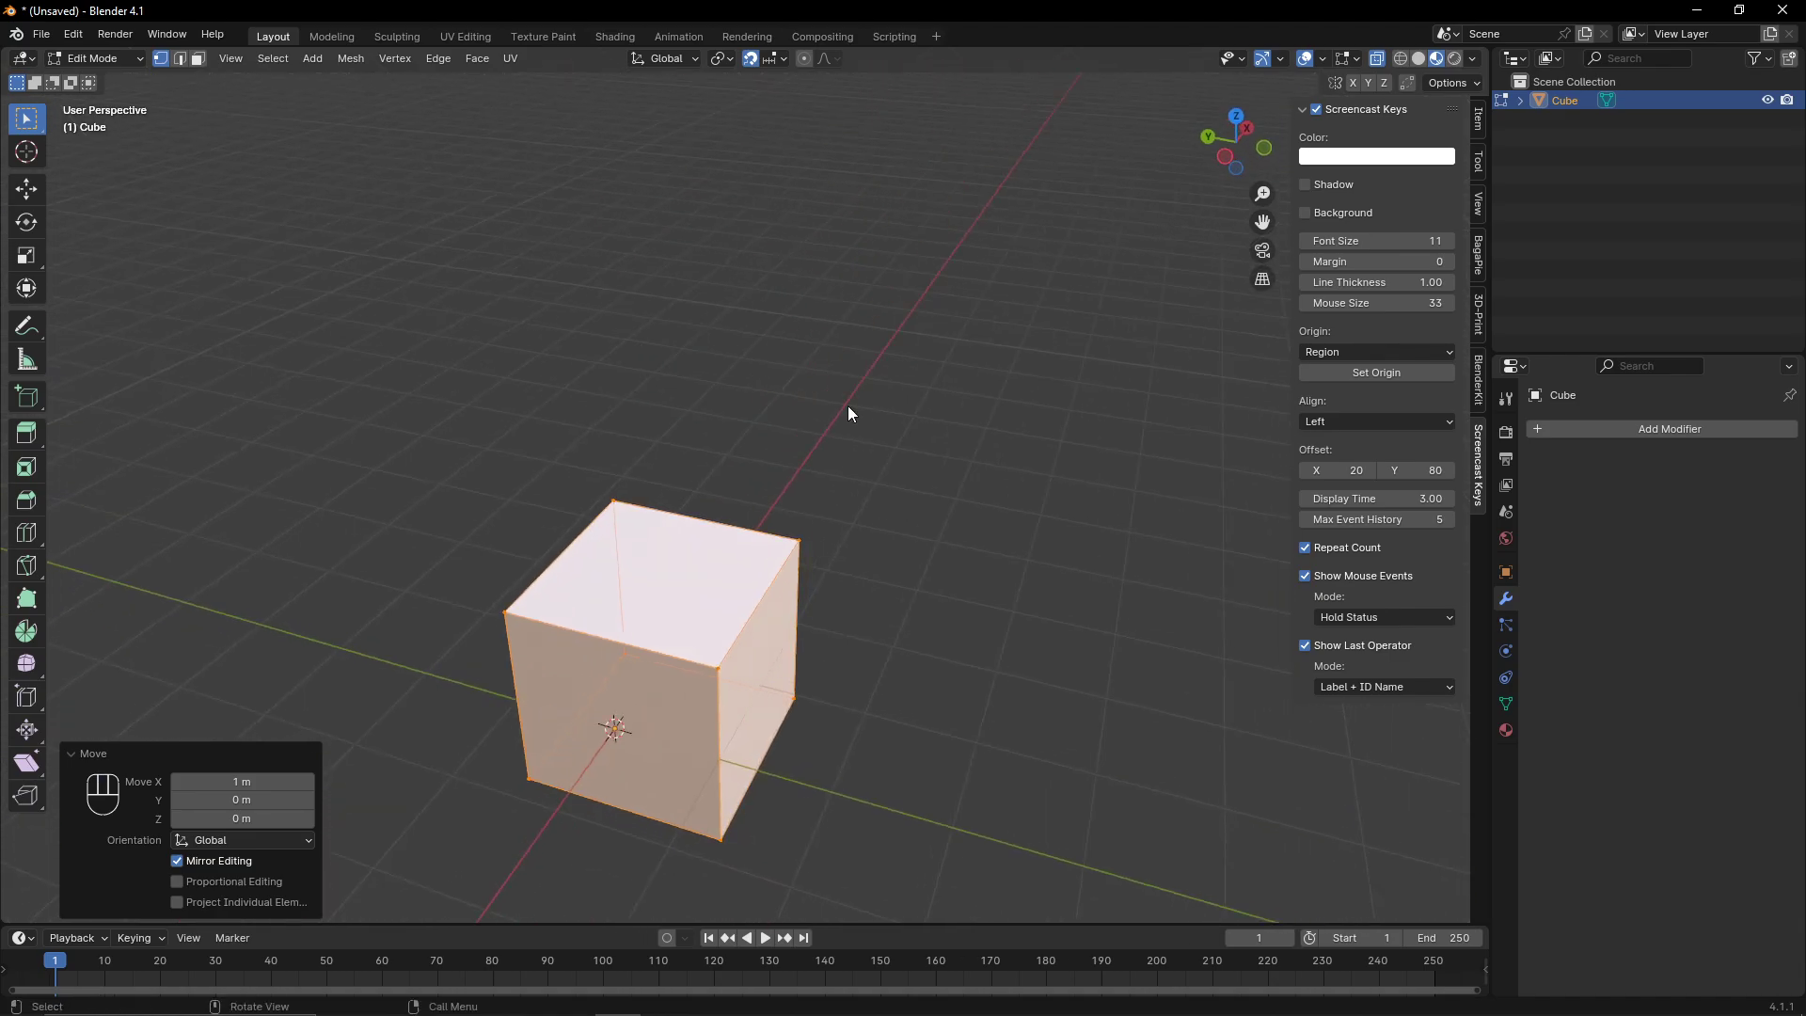
middle_click_drag(884, 538, 736, 535)
key("Tab")
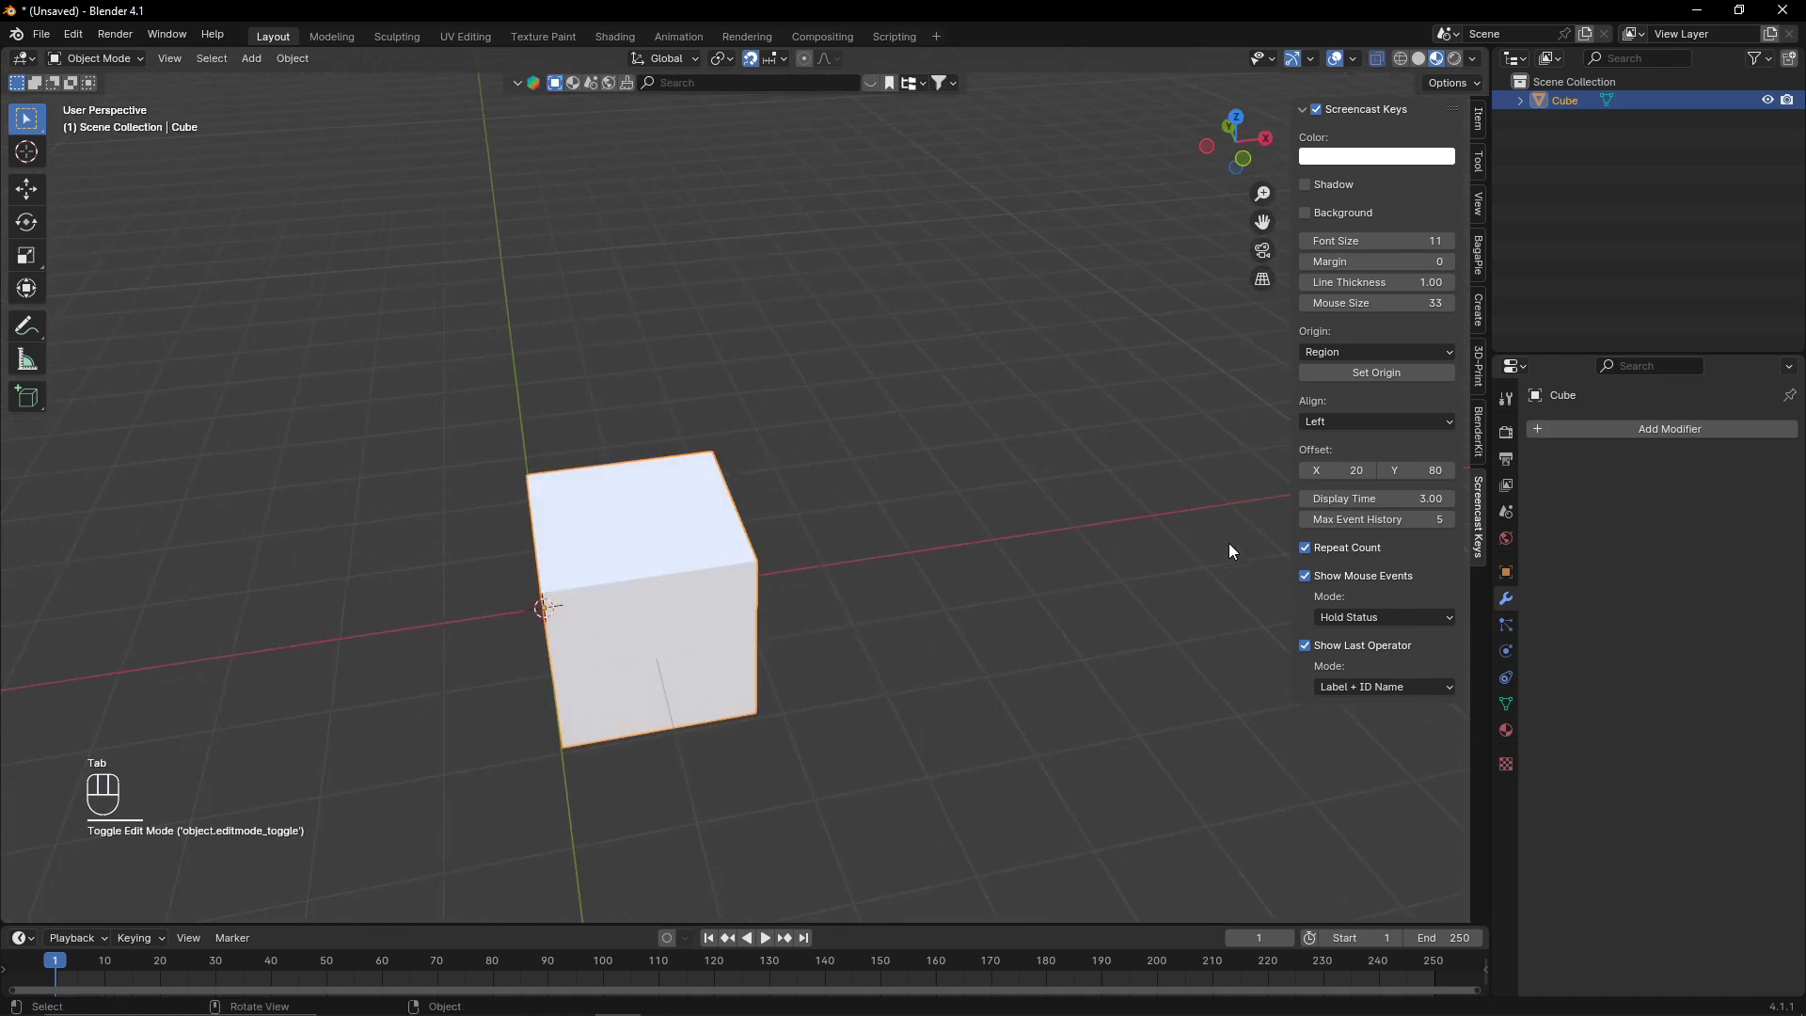
- Add a Subdivision Surface modifier to the cube
middle_click_drag(1228, 544, 323, 472)
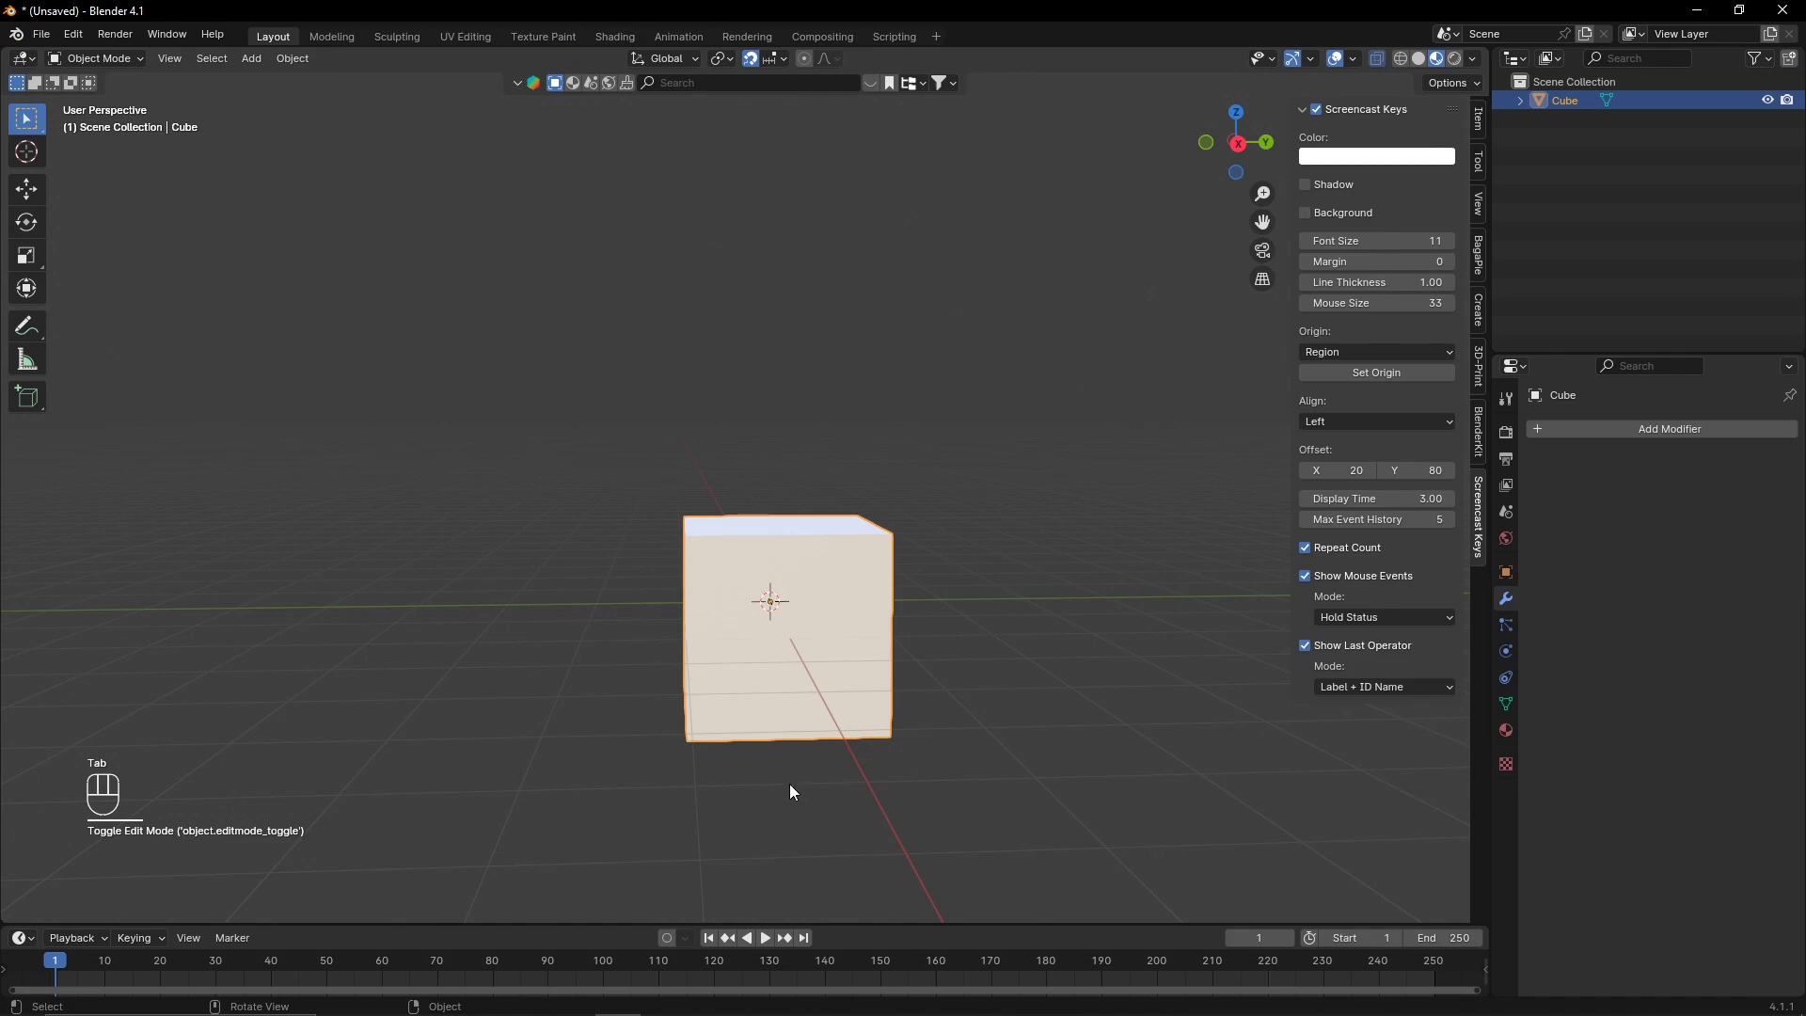
left_click(1543, 430)
left_click(1531, 427)
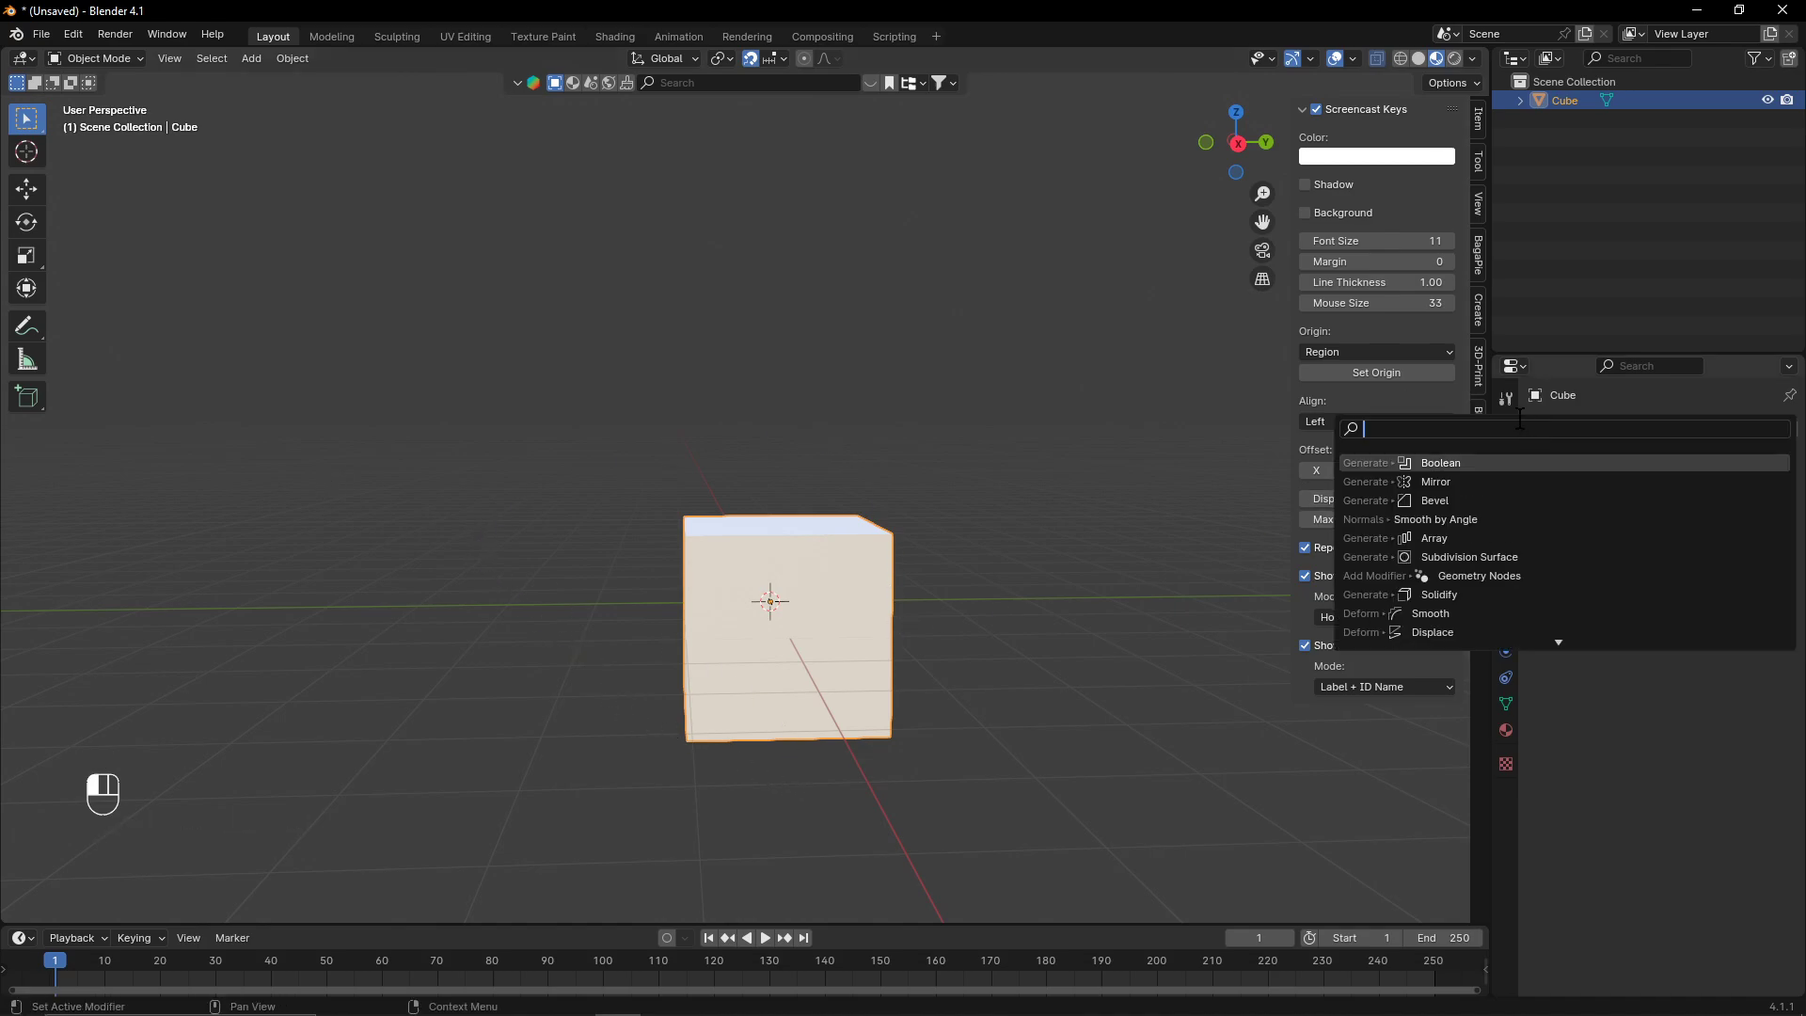
type("sub")
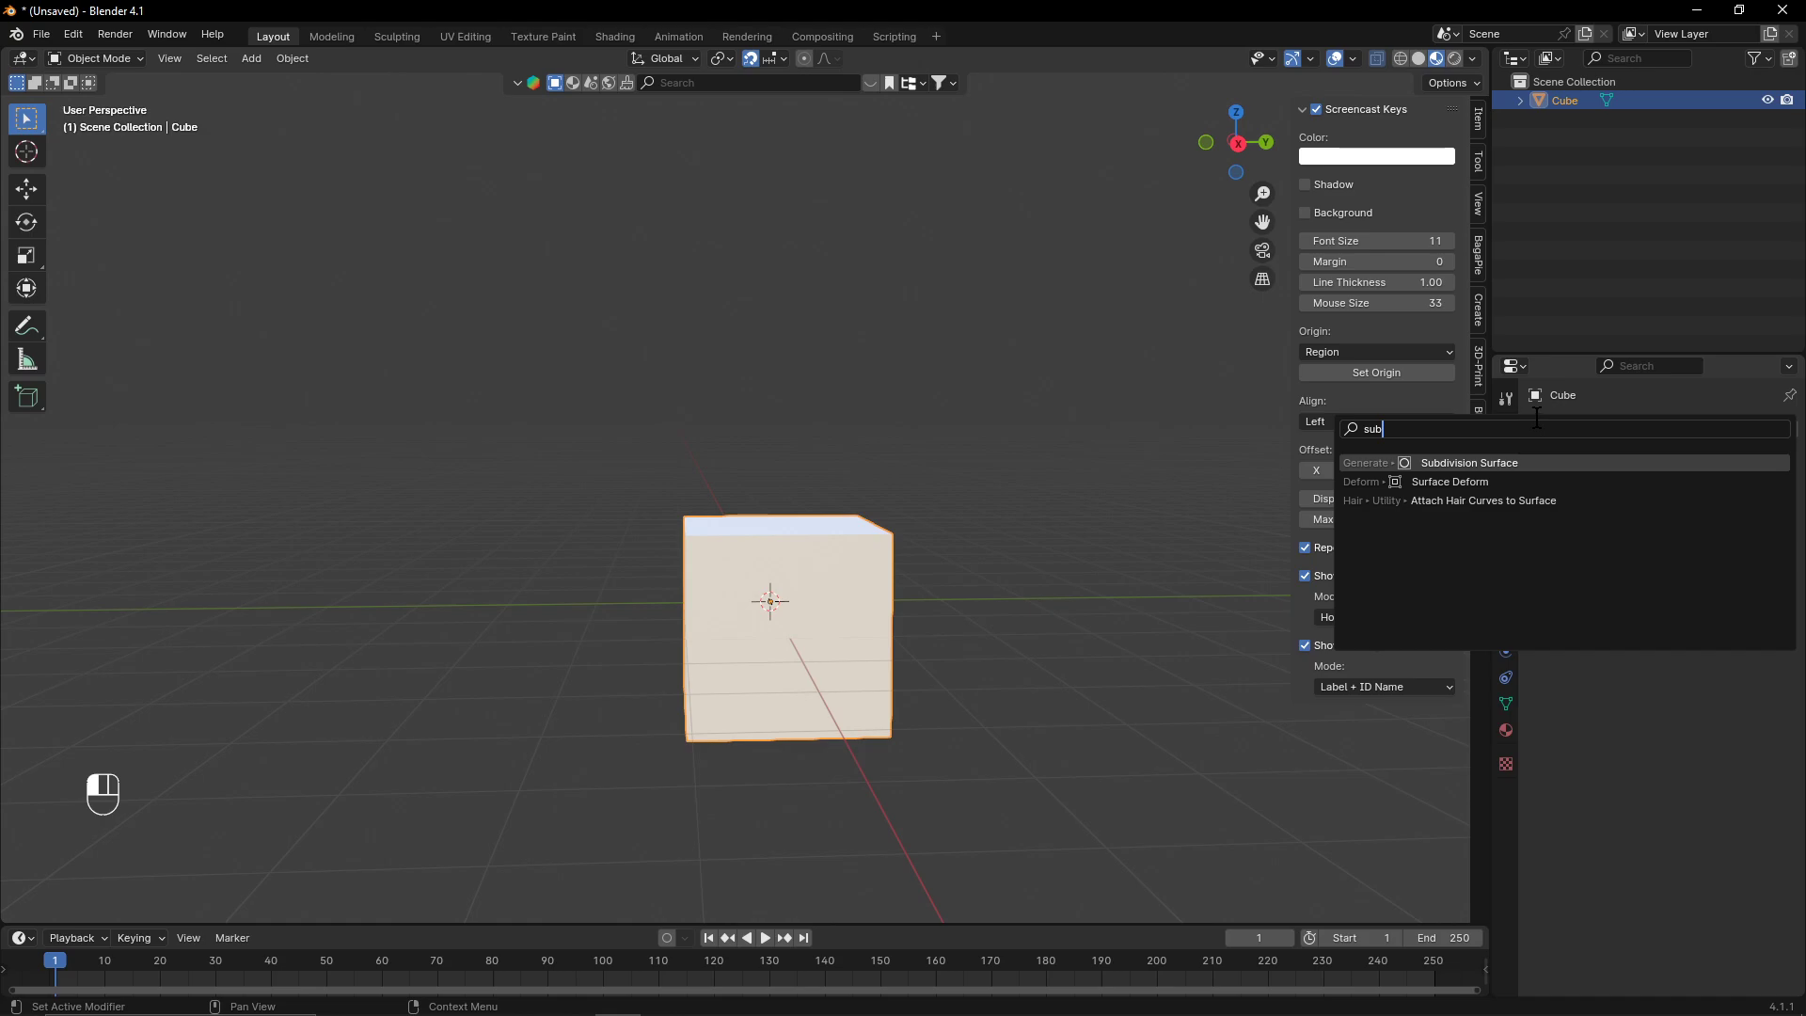
left_click(1514, 462)
- Set the Subdivision modifier's viewport and render levels both to 4
middle_click_drag(734, 442, 787, 679)
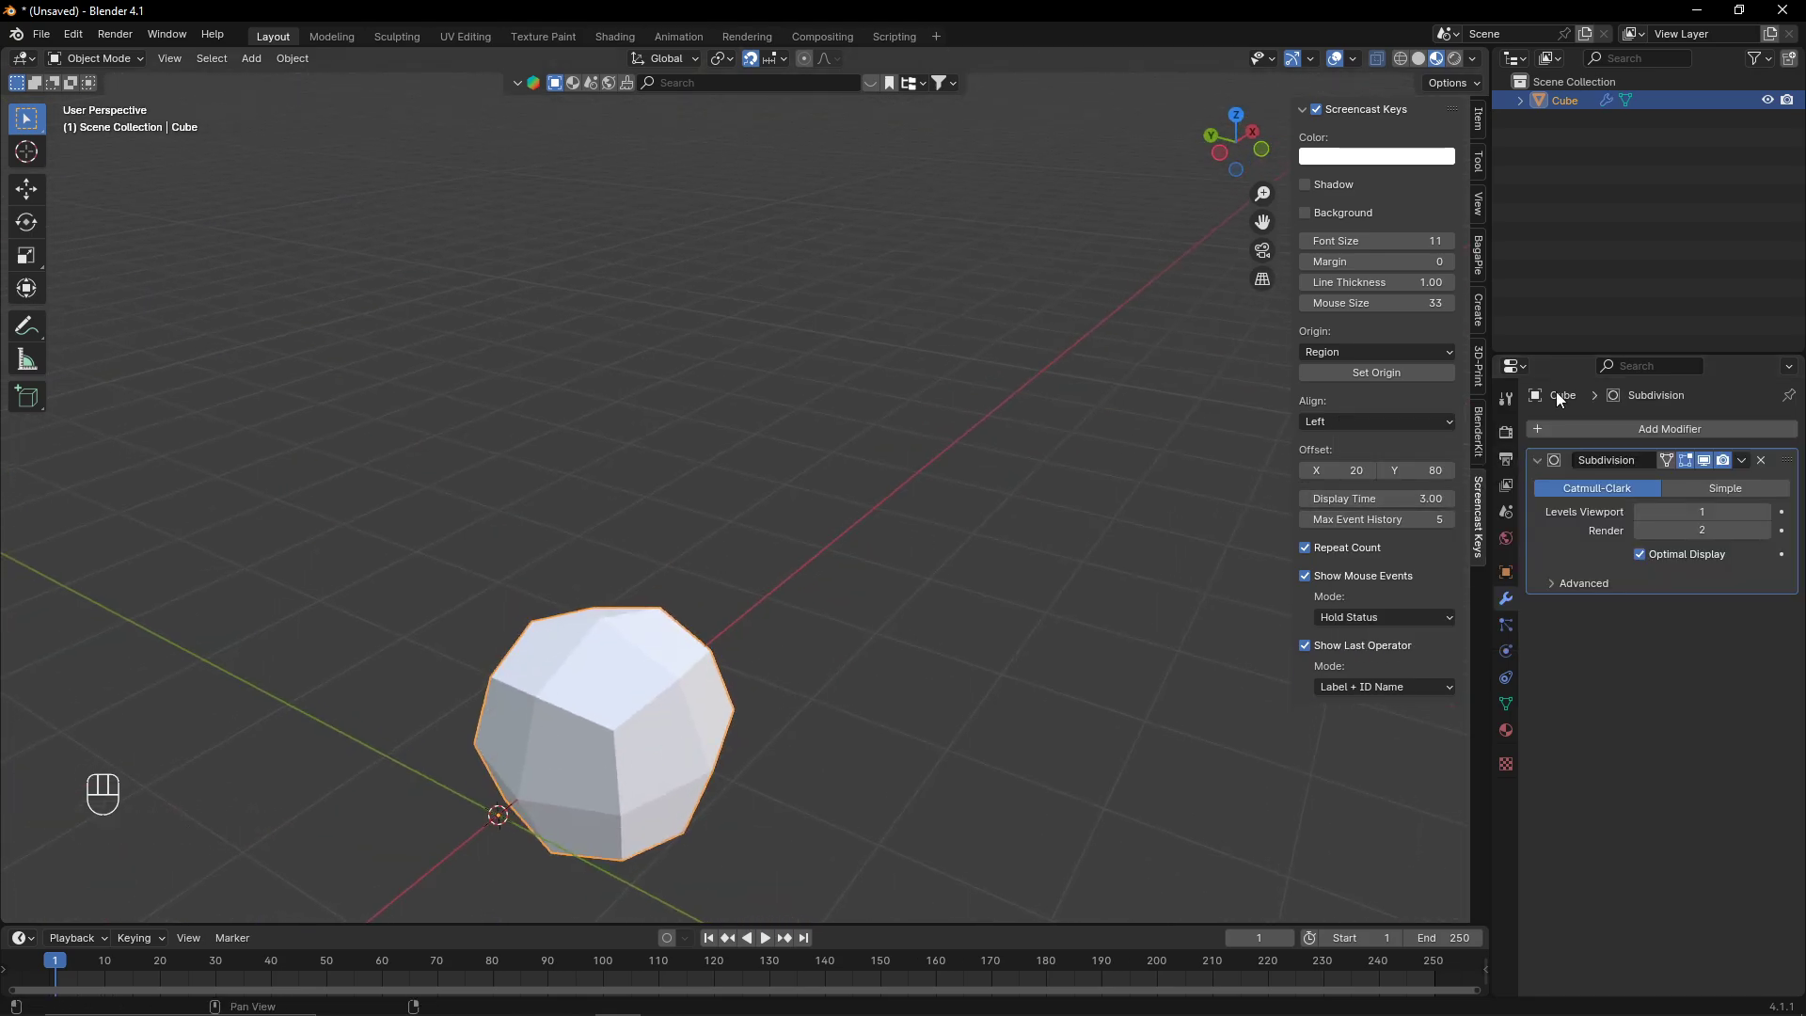
left_click(1762, 511)
left_click(1762, 512)
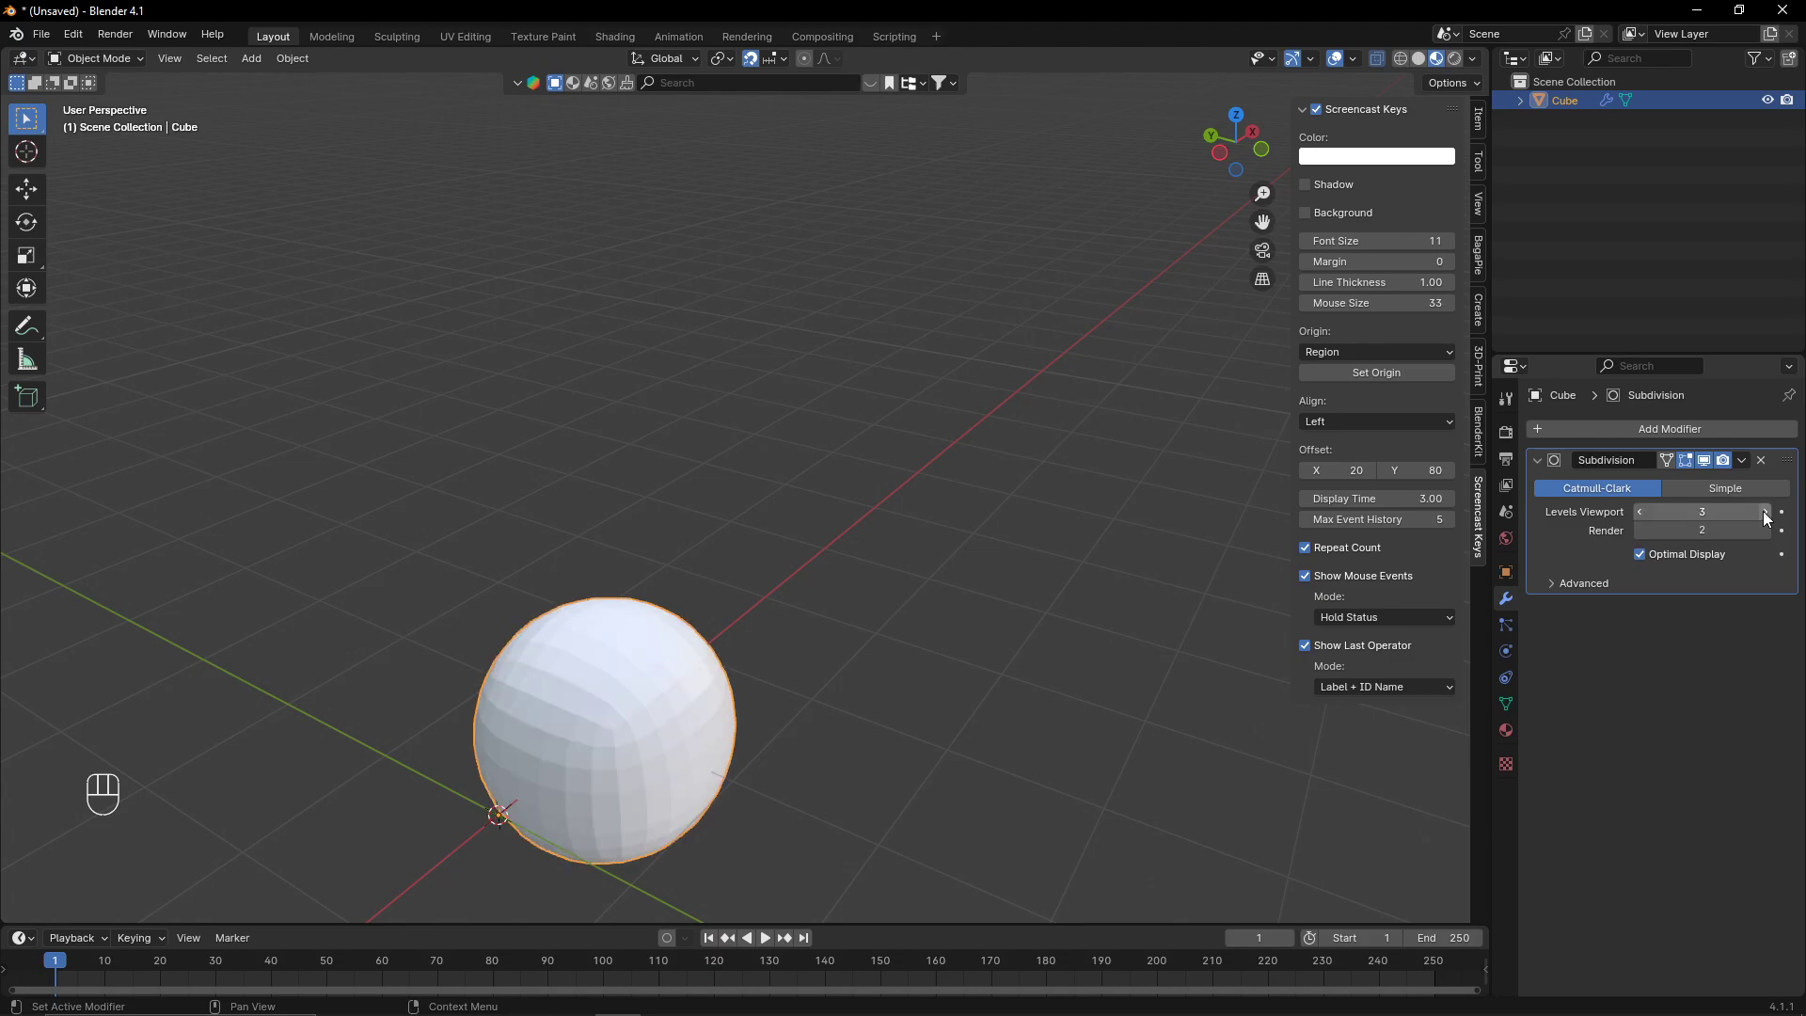
middle_click_drag(432, 638, 1057, 637)
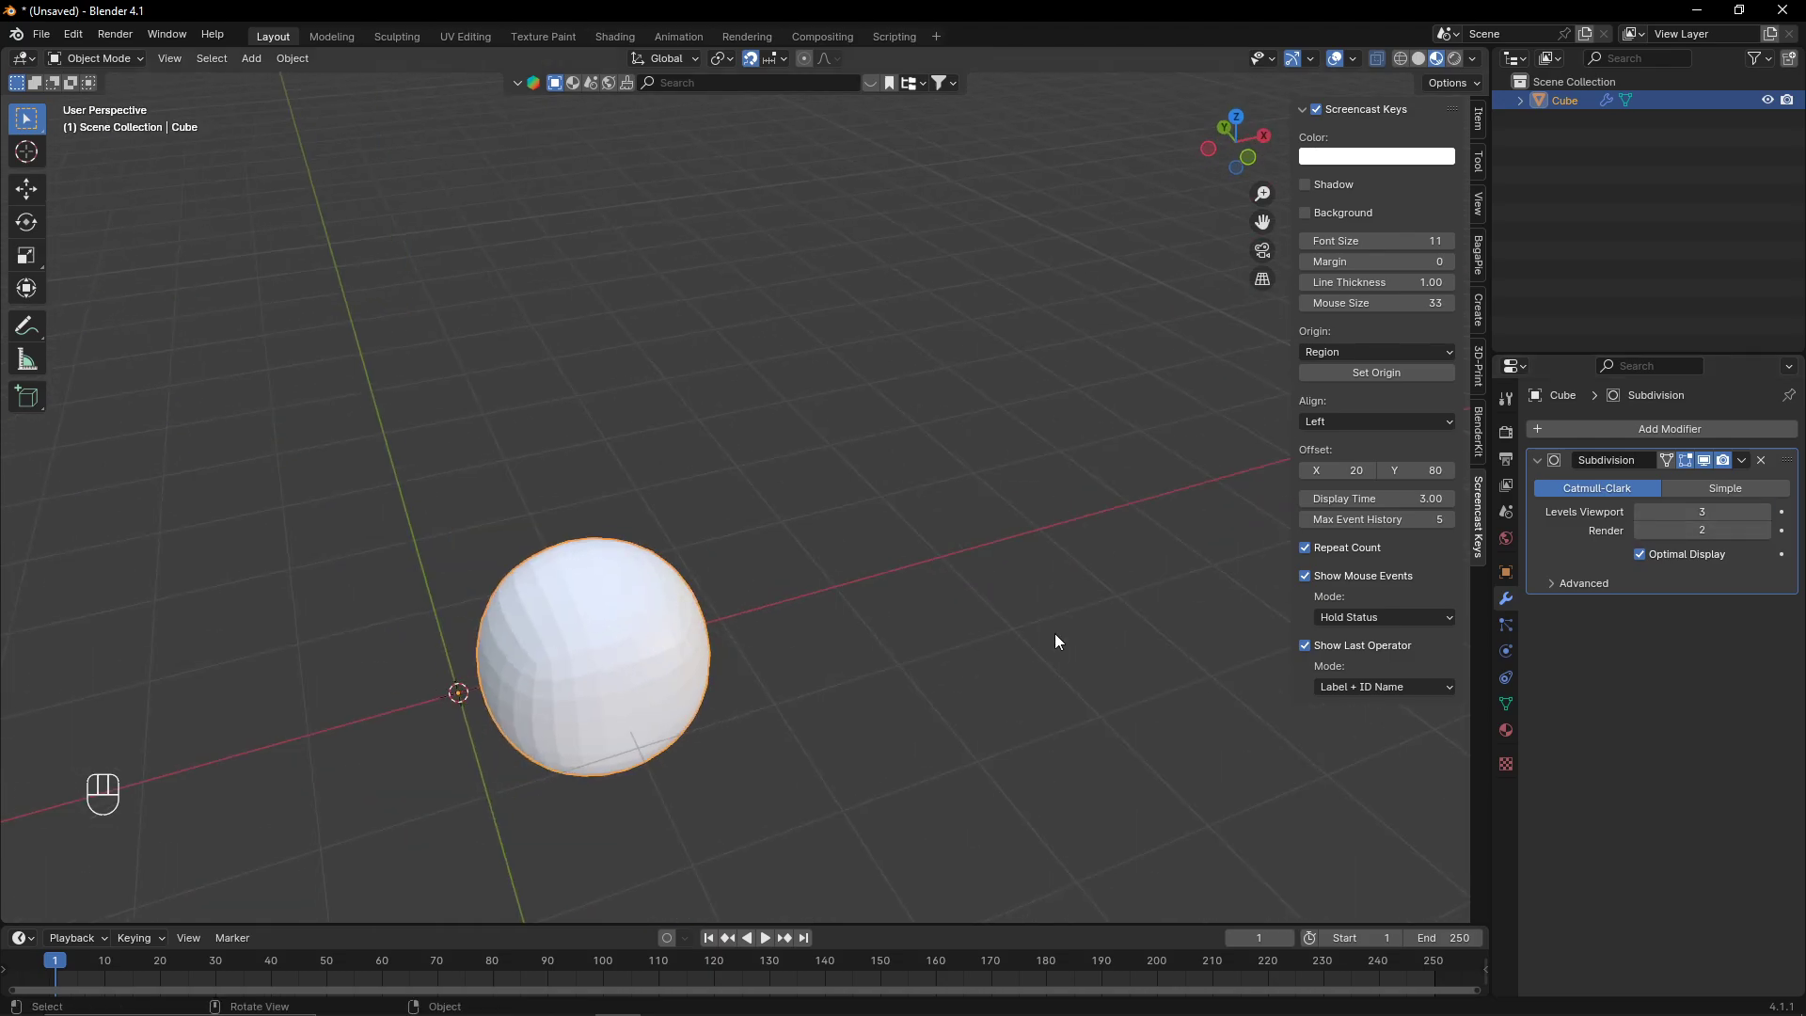
left_click(1764, 531)
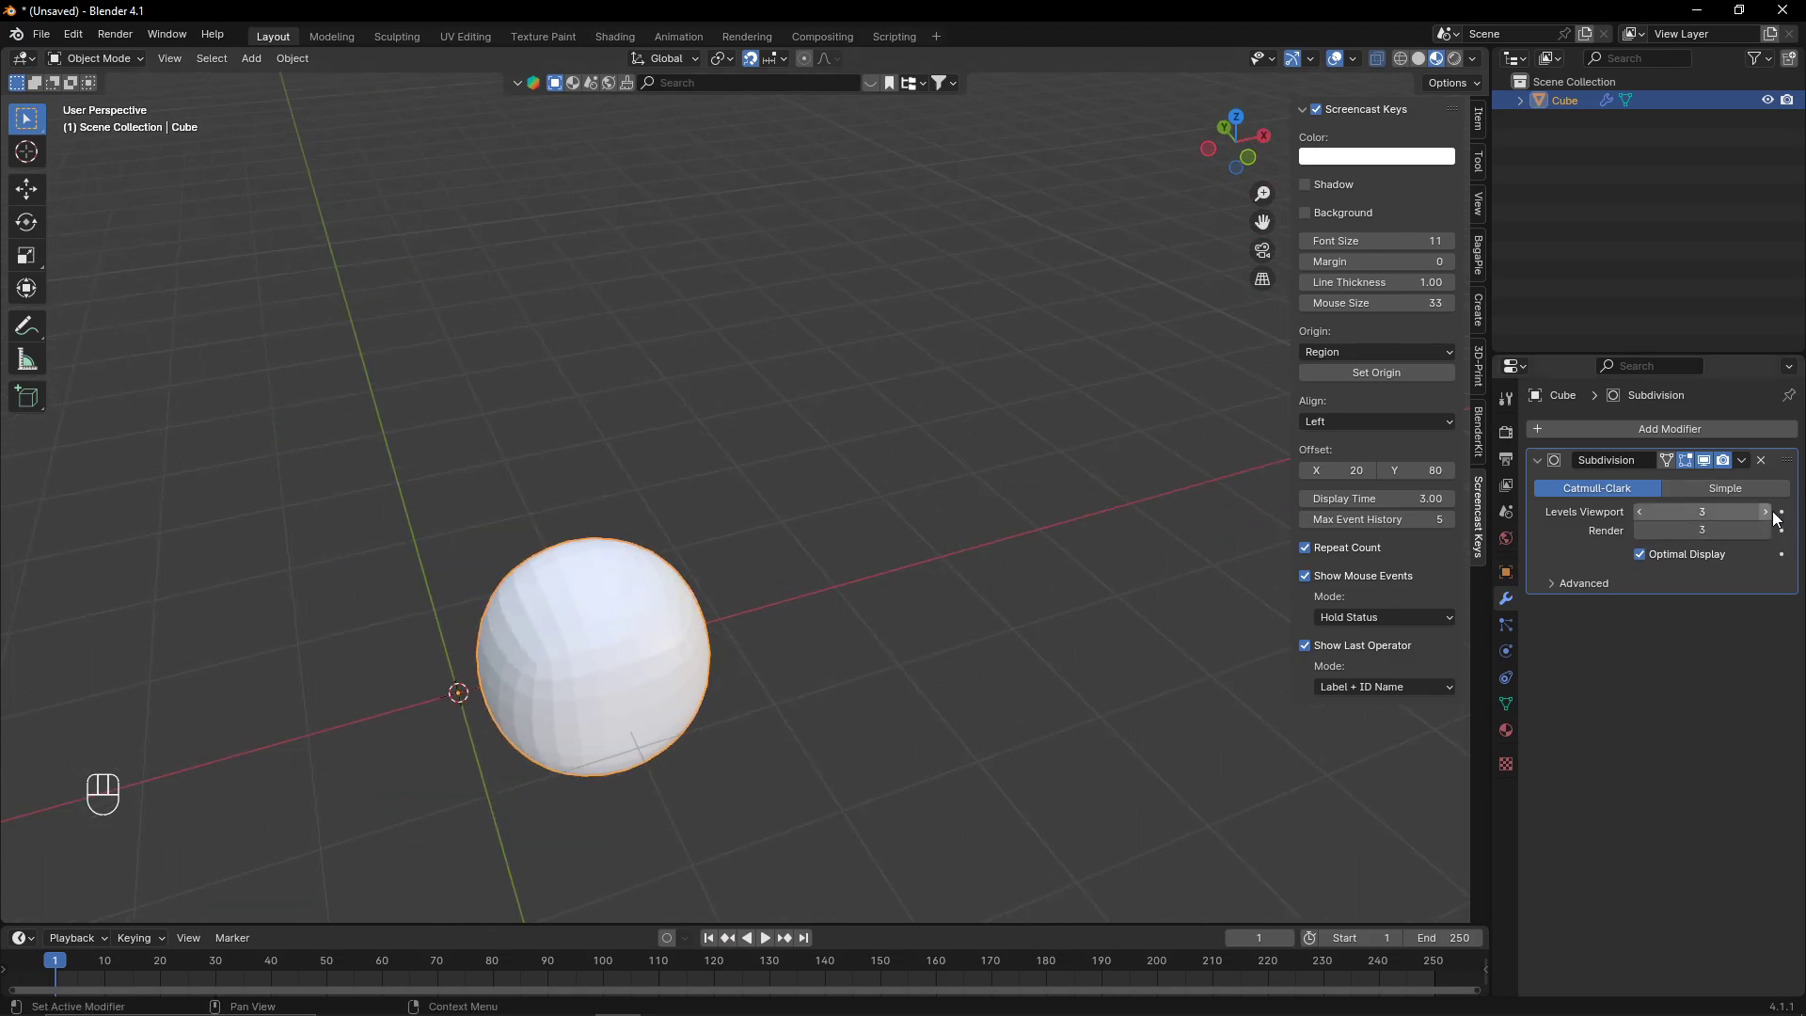
left_click(1765, 512)
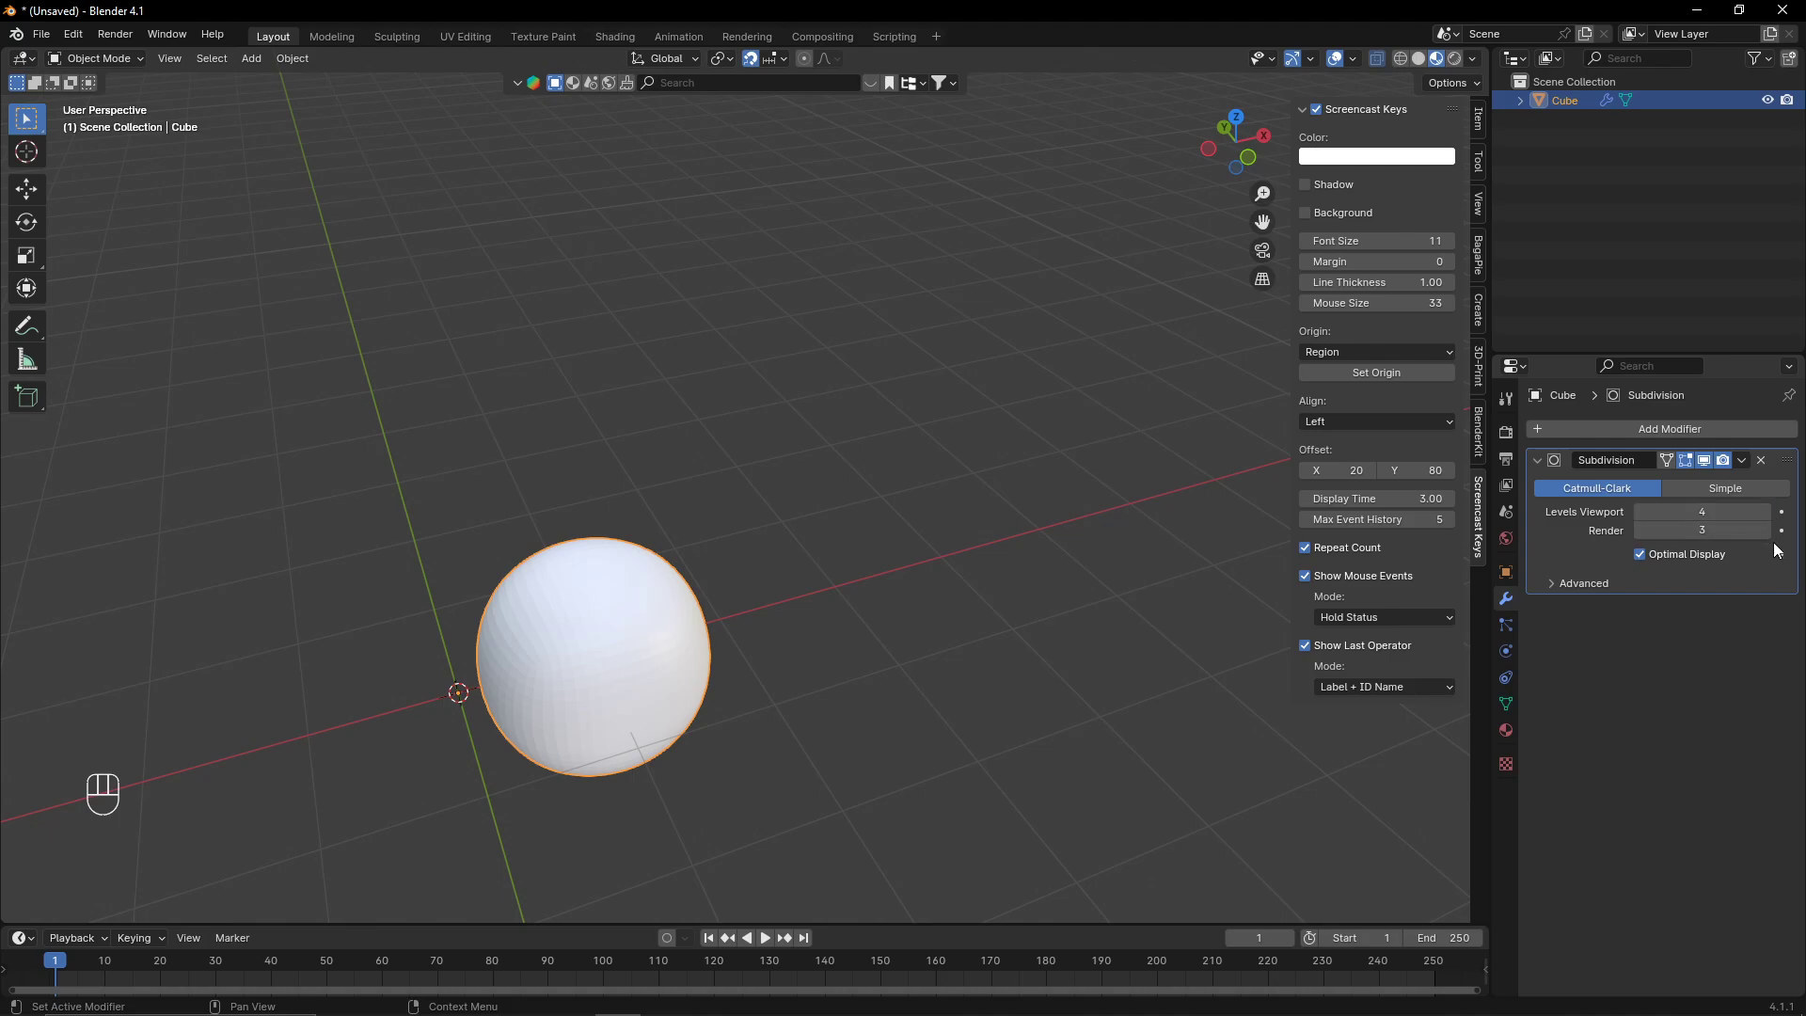
left_click(1765, 531)
- Apply Shade Smooth by Angle to the subdivided object
middle_click_drag(1273, 481, 663, 588)
right_click(657, 595)
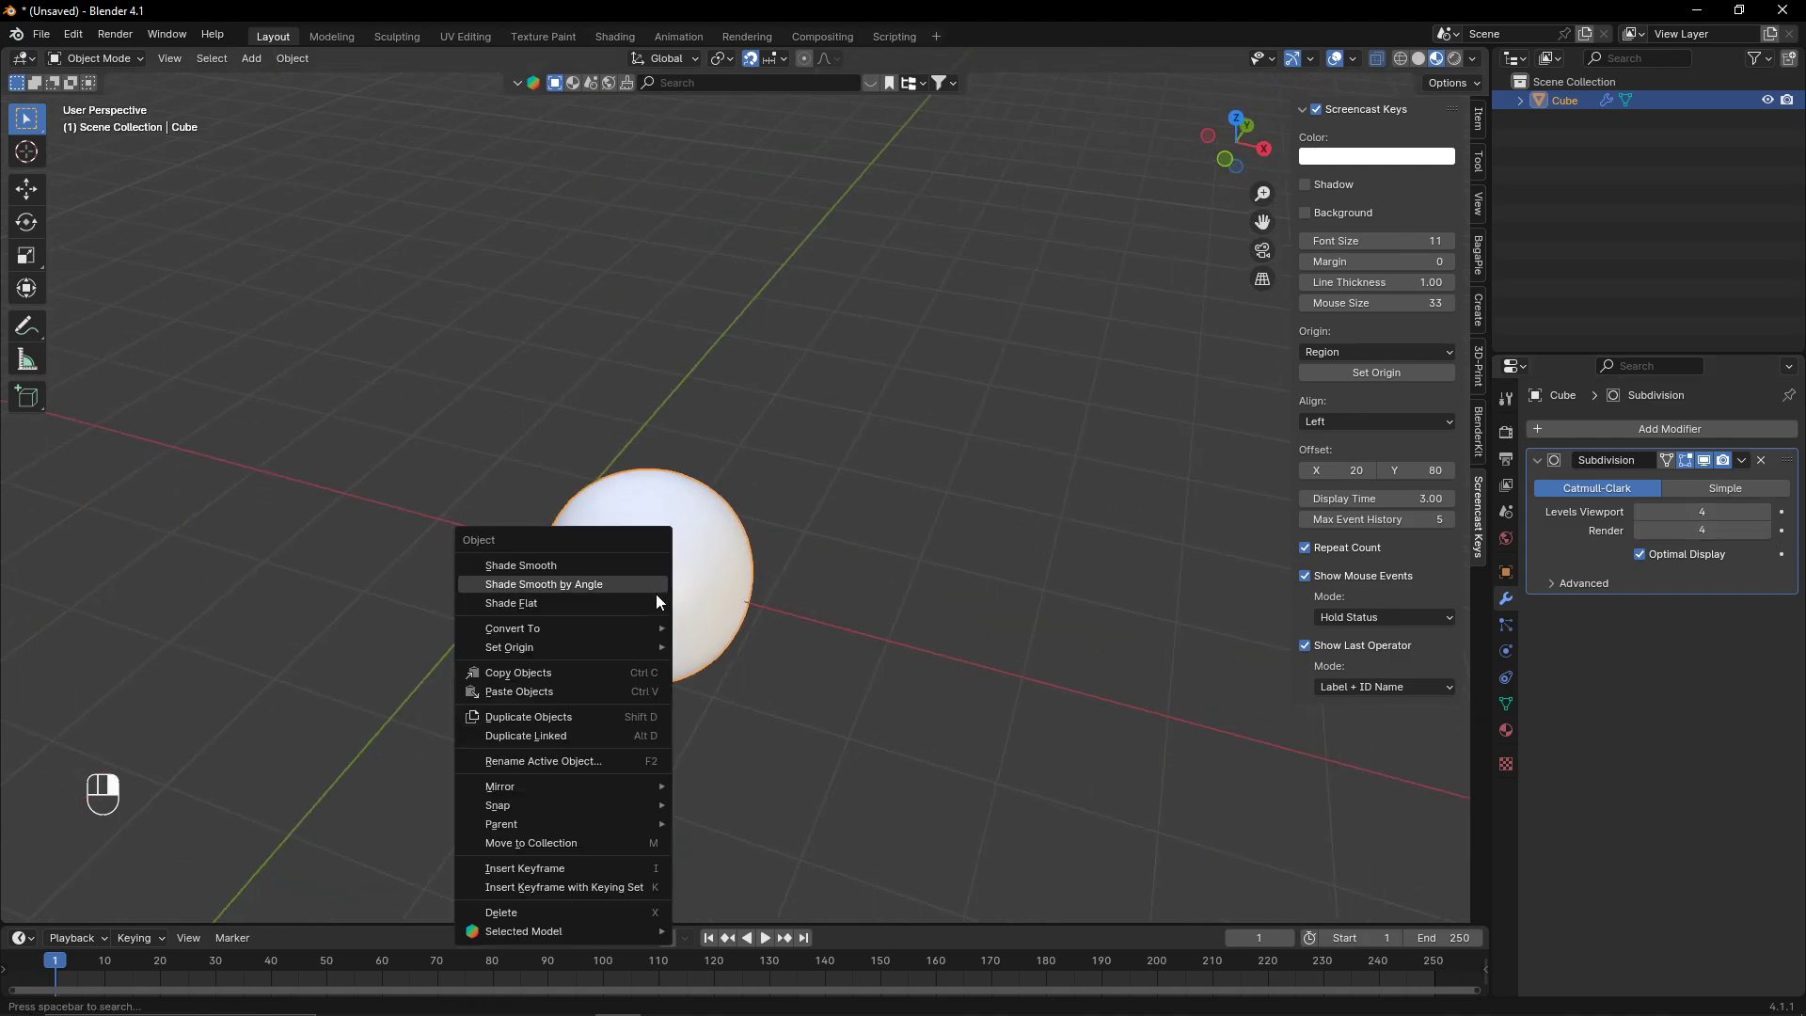
middle_click_drag(821, 471, 892, 491)
scroll(841, 508, "up", 3)
middle_click_drag(884, 632, 798, 578)
right_click(799, 572)
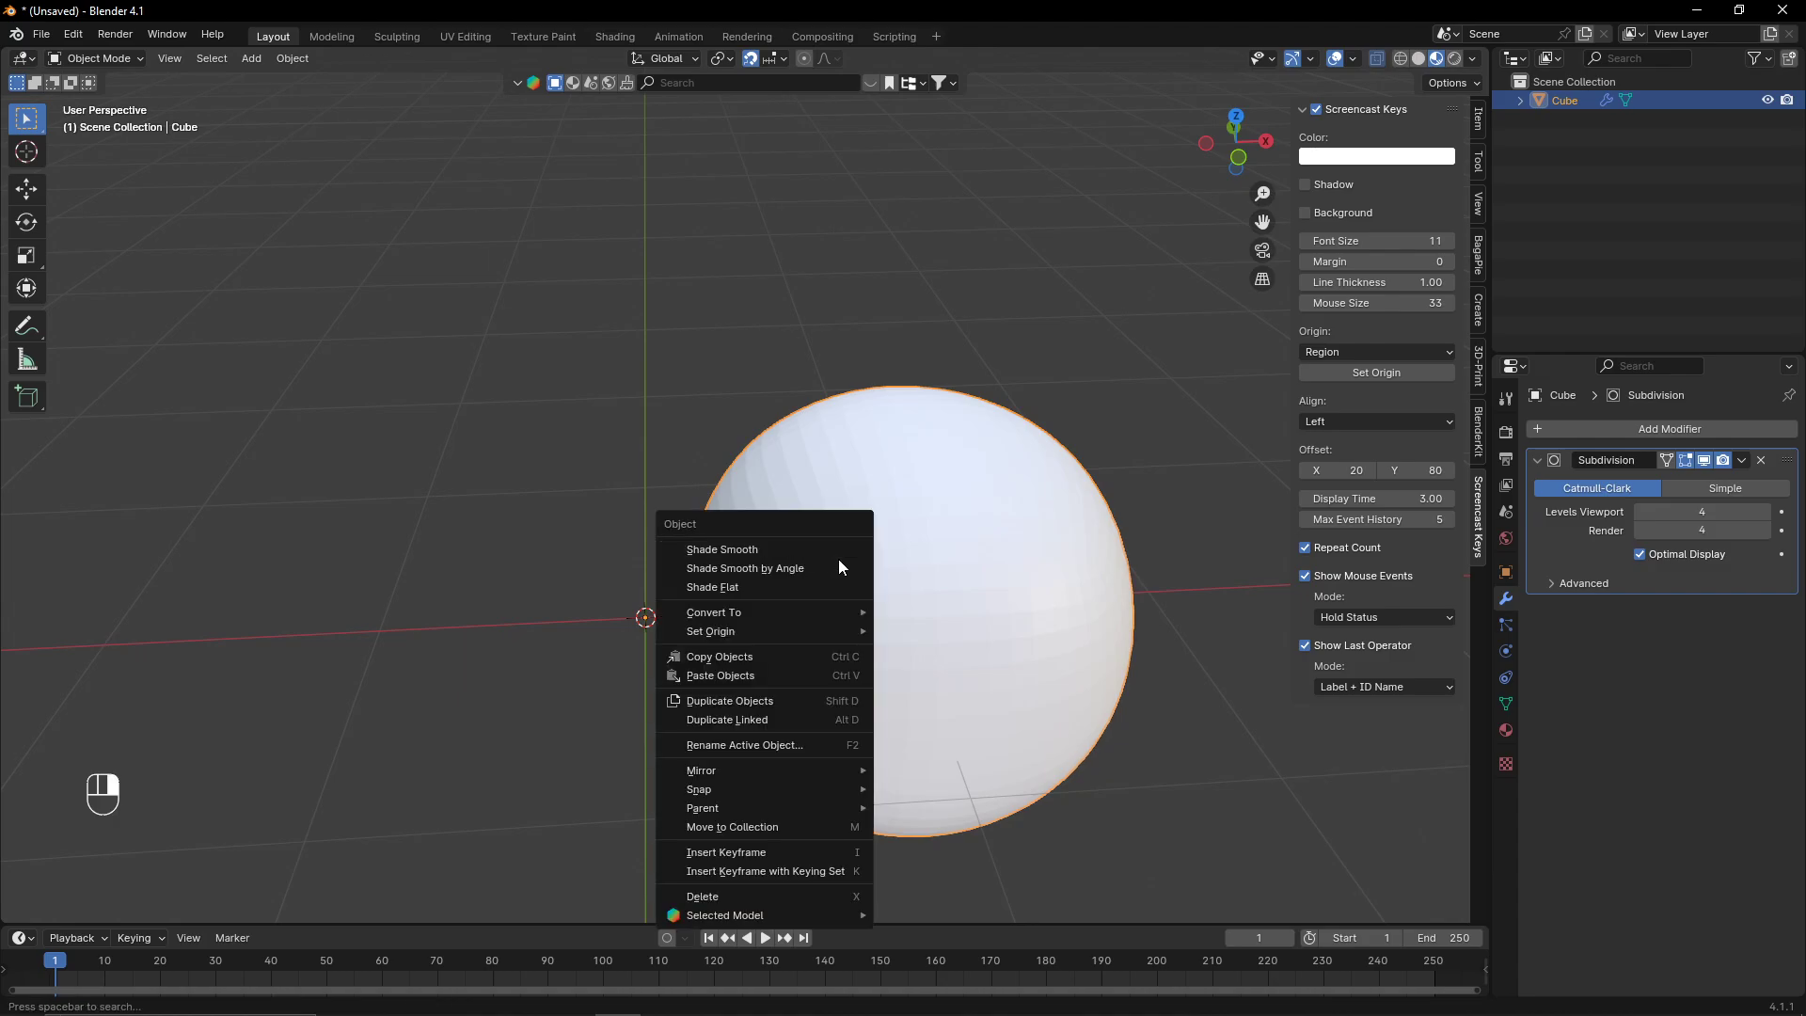
left_click(817, 563)
- In a front view and Edit Mode, box-select the cube's left-side vertices and give their edges a full crease
left_click(1238, 157)
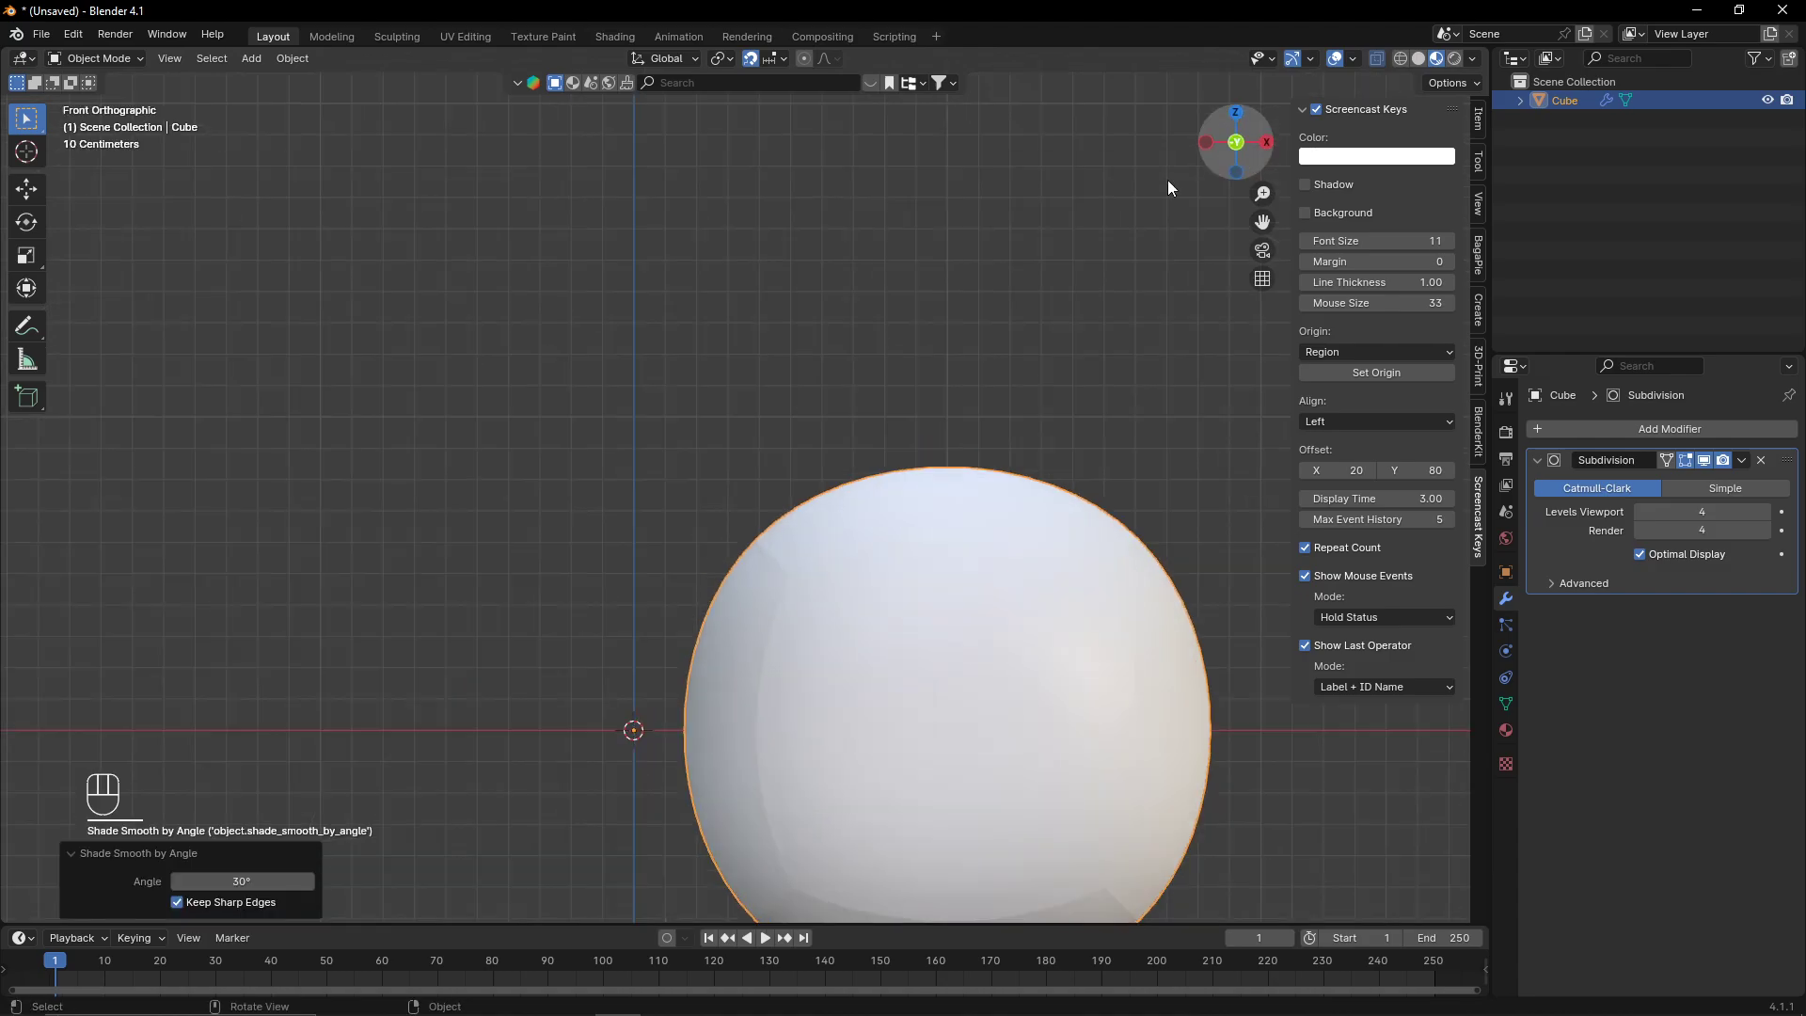
scroll(847, 598, "down", 4)
middle_click_drag(844, 602, 606, 570, "shift")
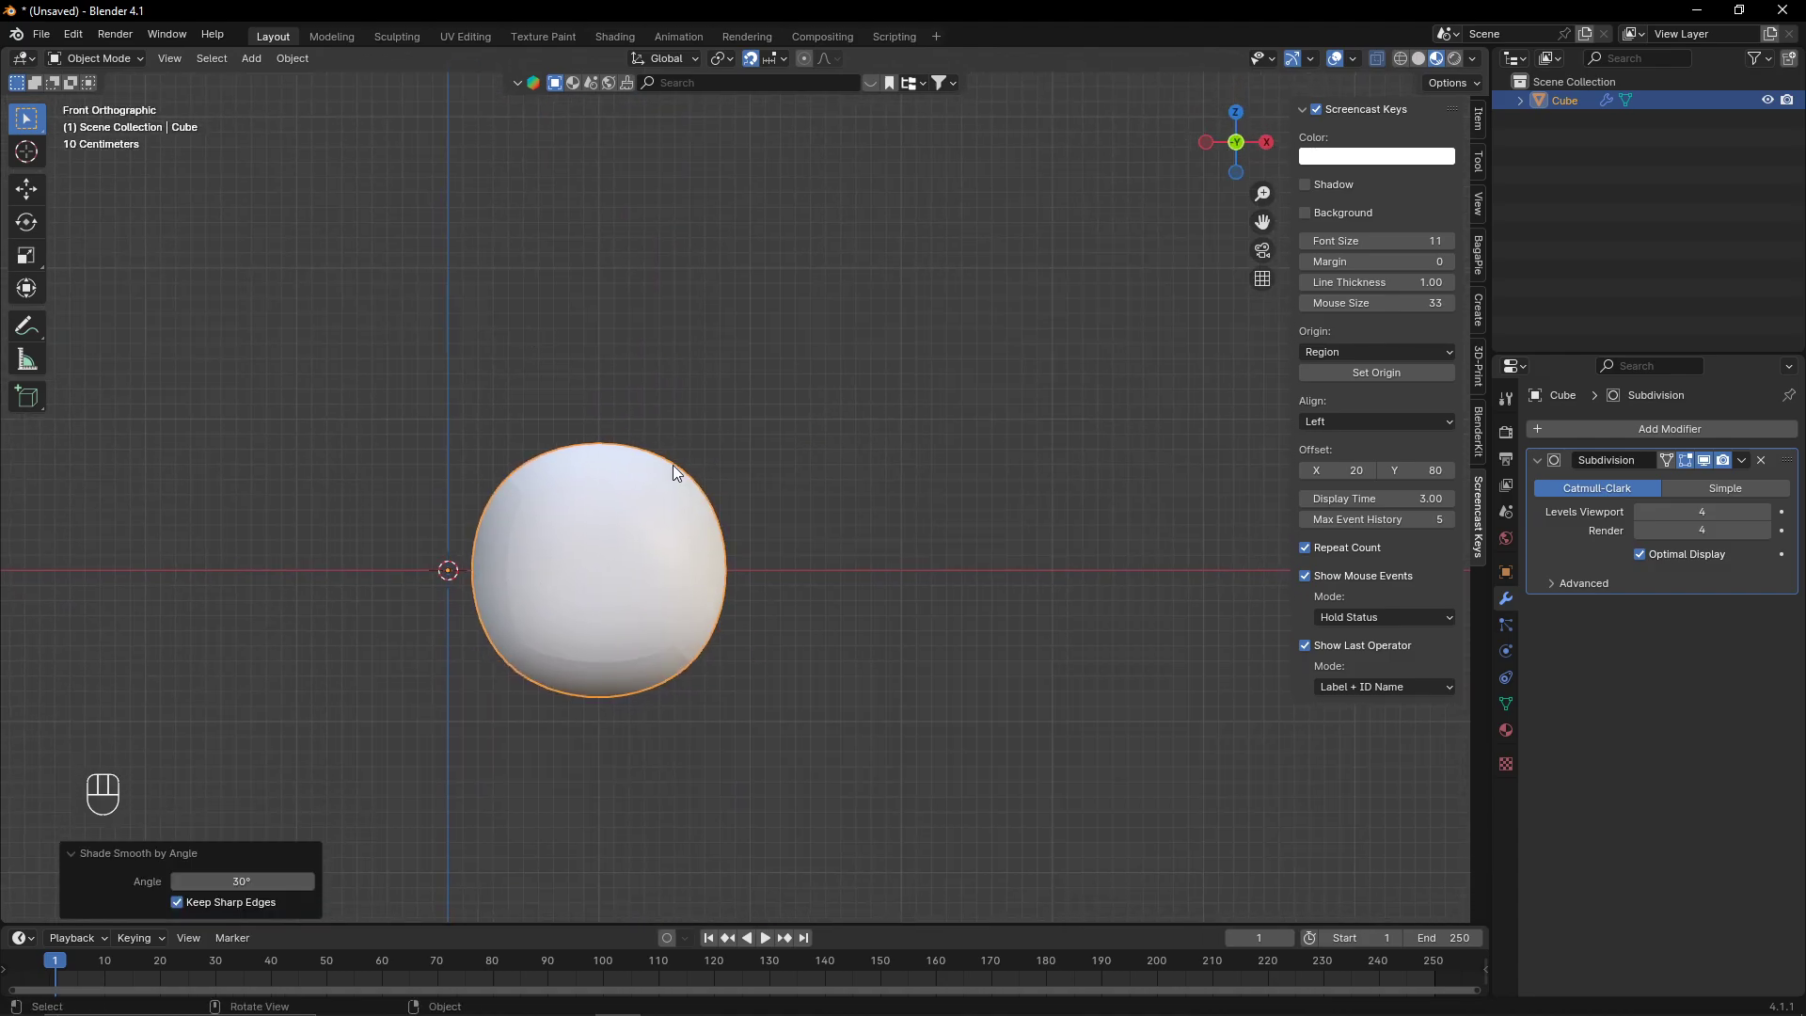
scroll(686, 490, "down", 5)
scroll(705, 527, "up", 3)
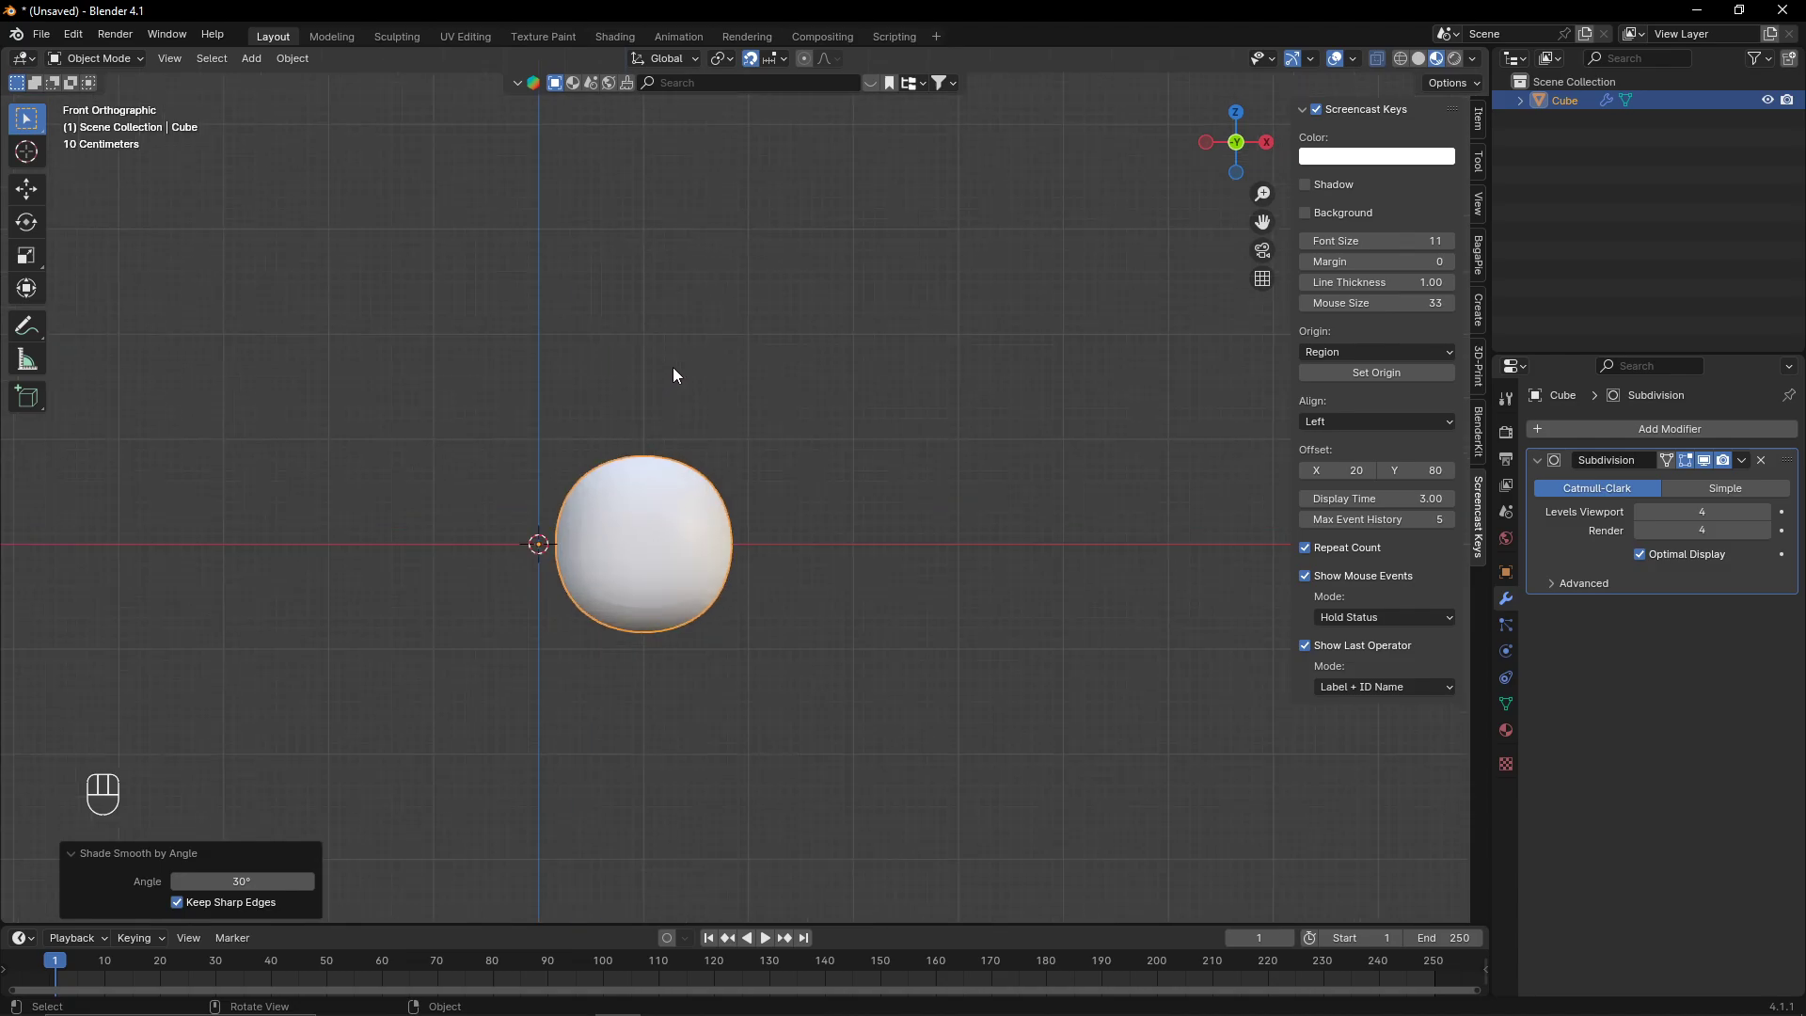
scroll(771, 536, "up", 2)
key("Tab")
left_click_drag(375, 339, 564, 834)
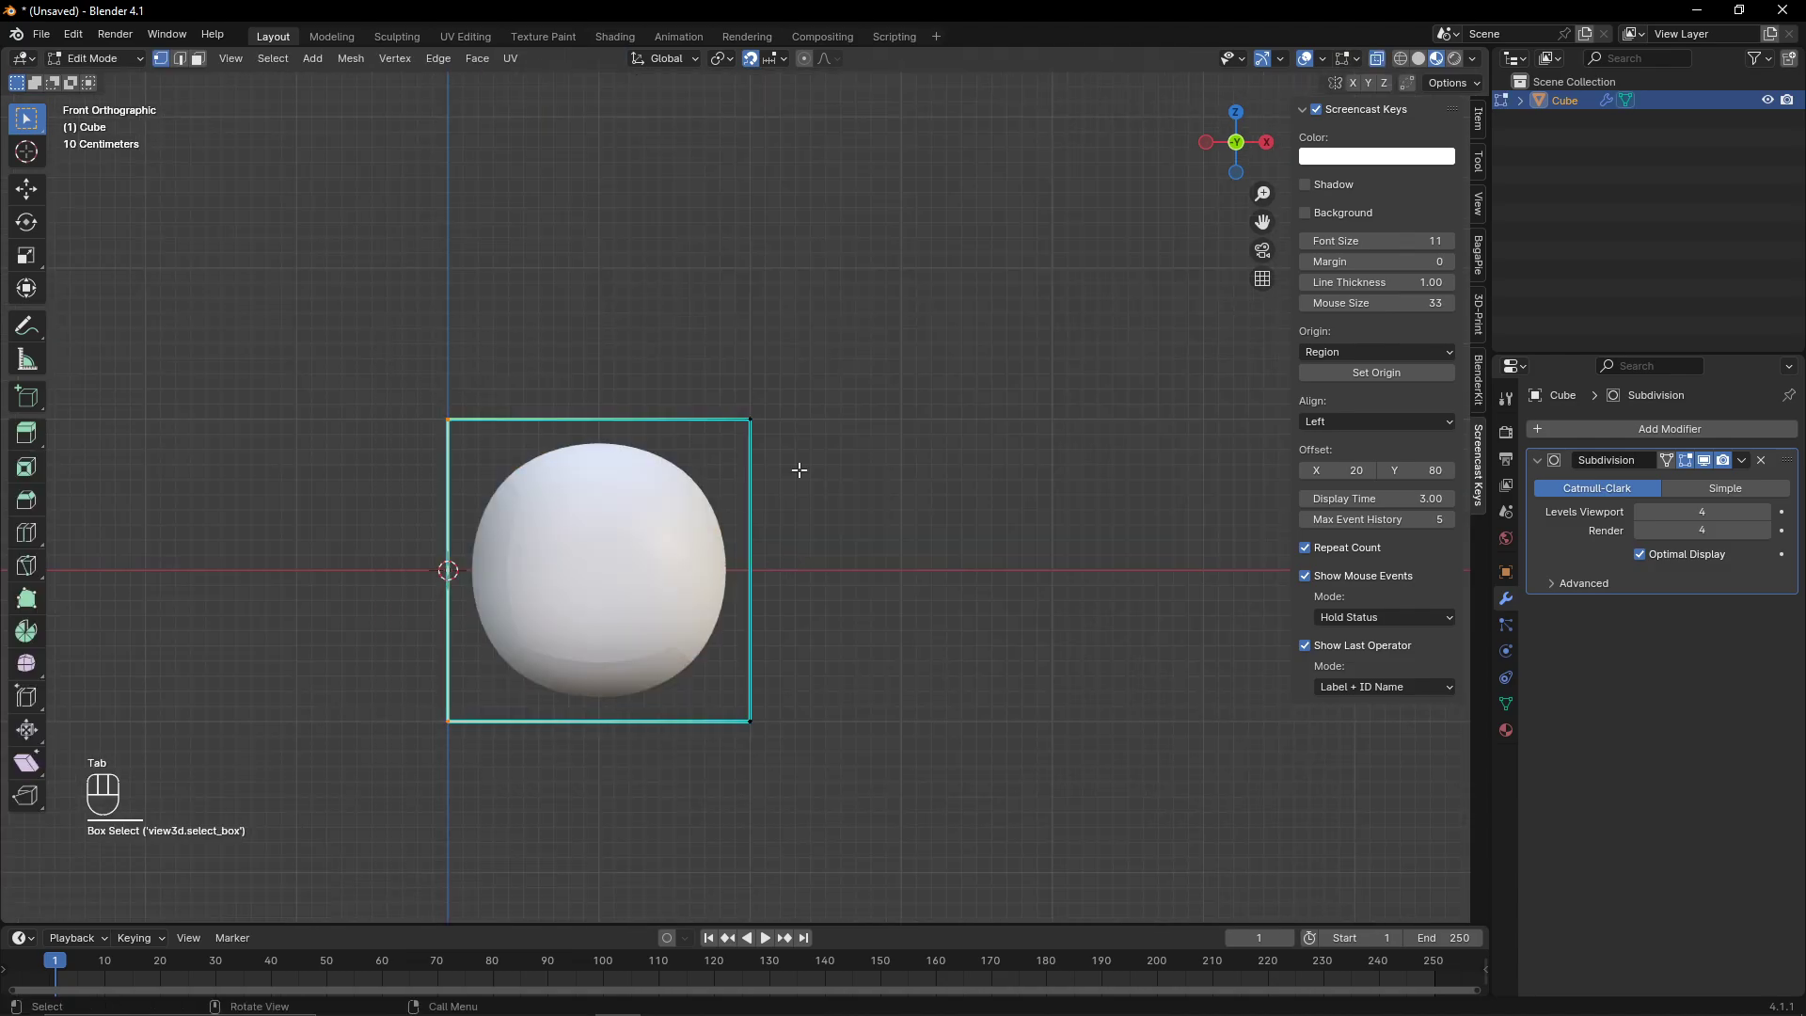
key("shift+e")
left_click(564, 319)
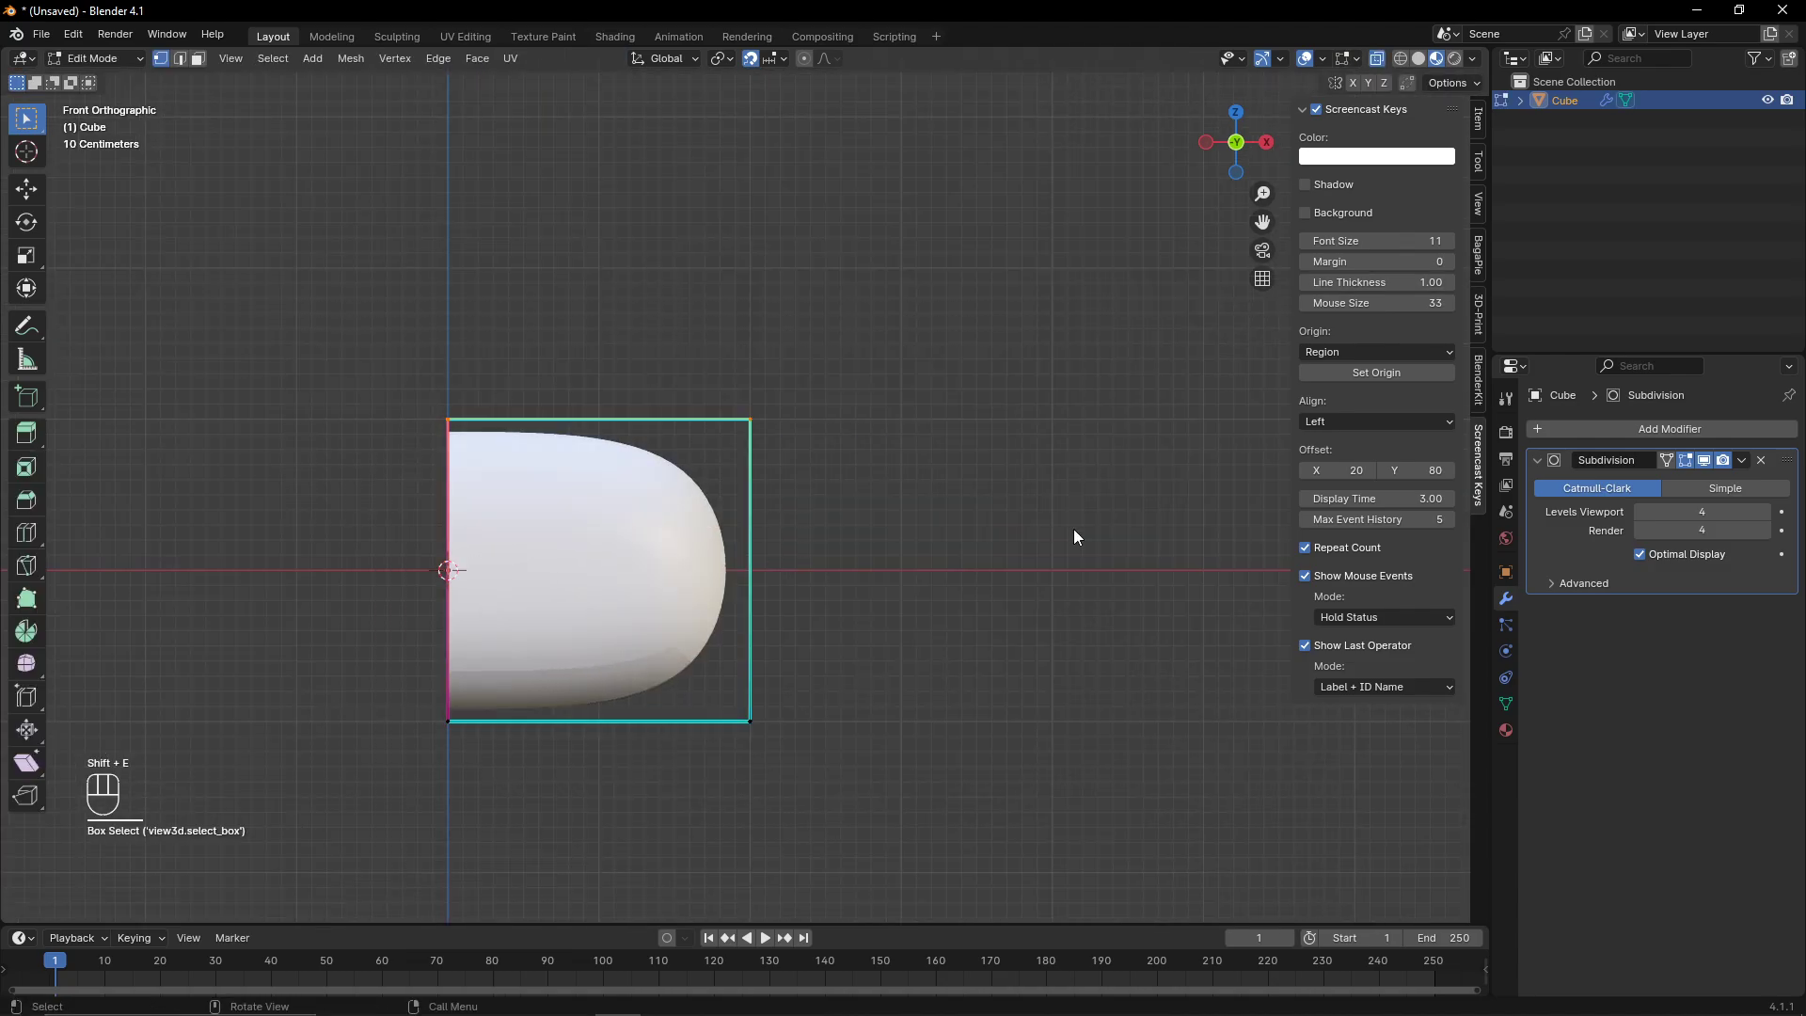
- Apply another Edge Crease to the selection and return to Object Mode
key("shift+e")
left_click(794, 476)
key("Tab")
scroll(760, 476, "down", 2)
scroll(775, 465, "up", 1)
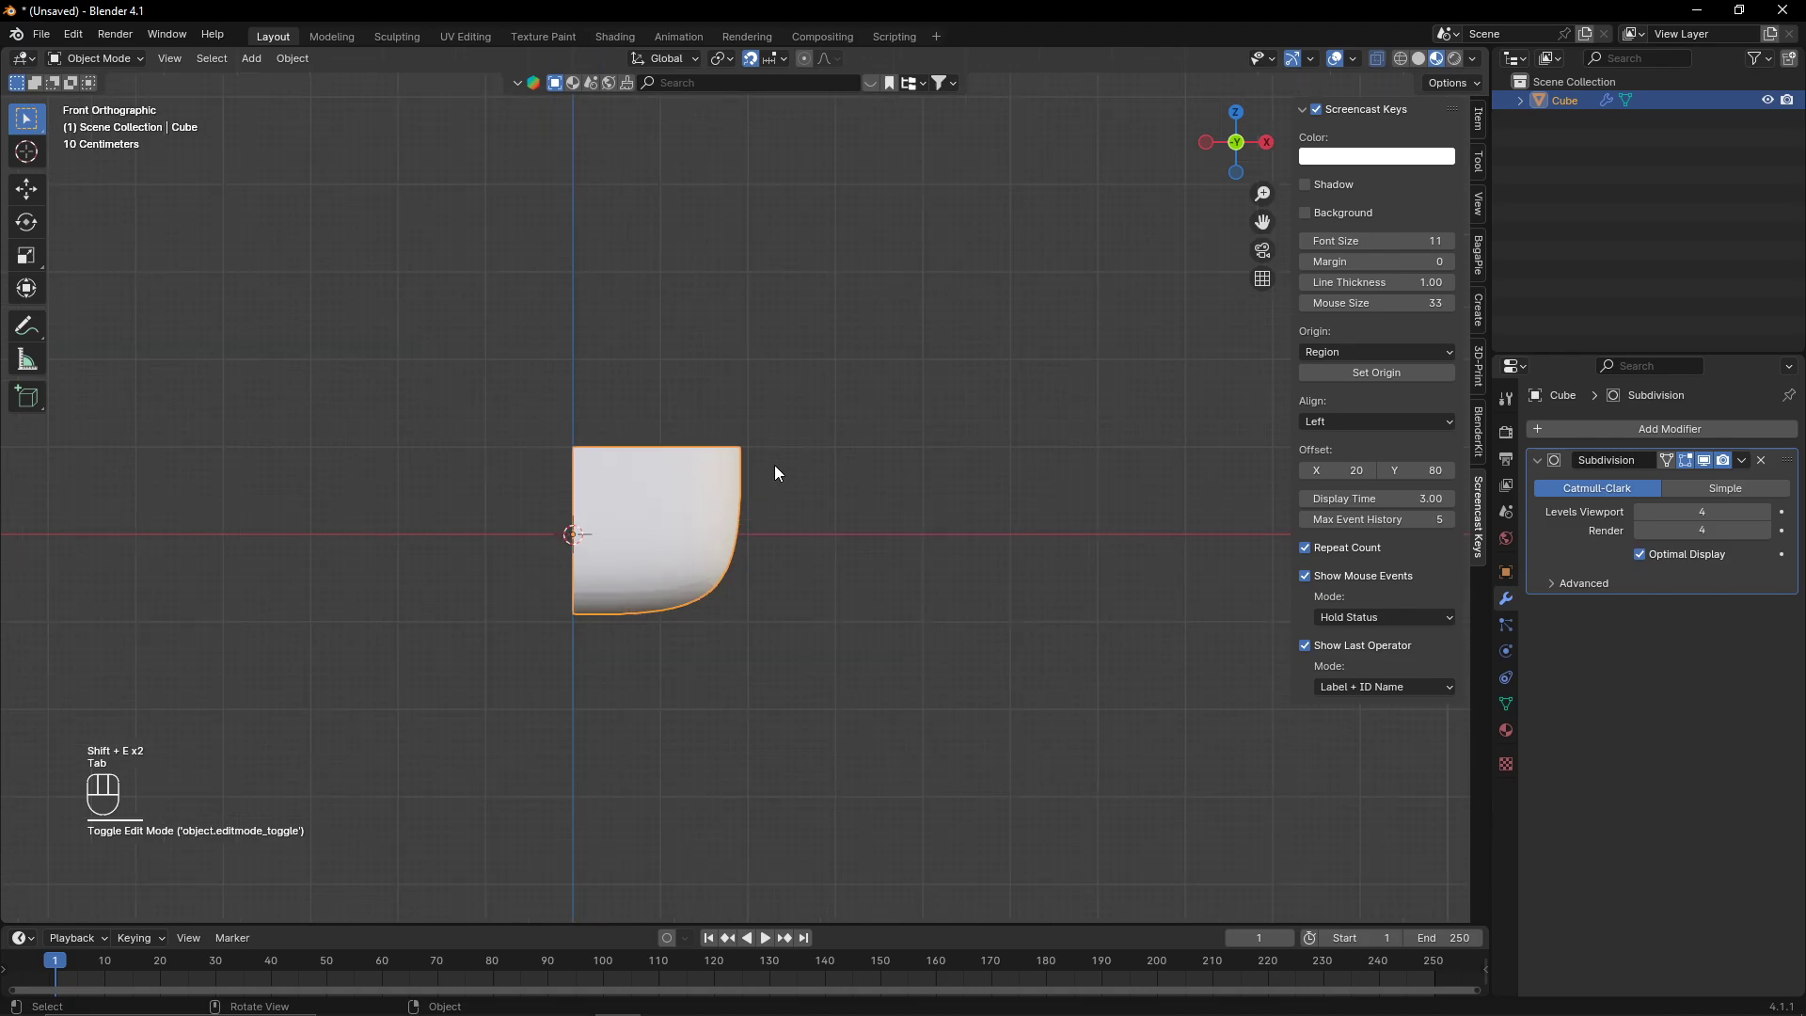
middle_click_drag(775, 464, 749, 548)
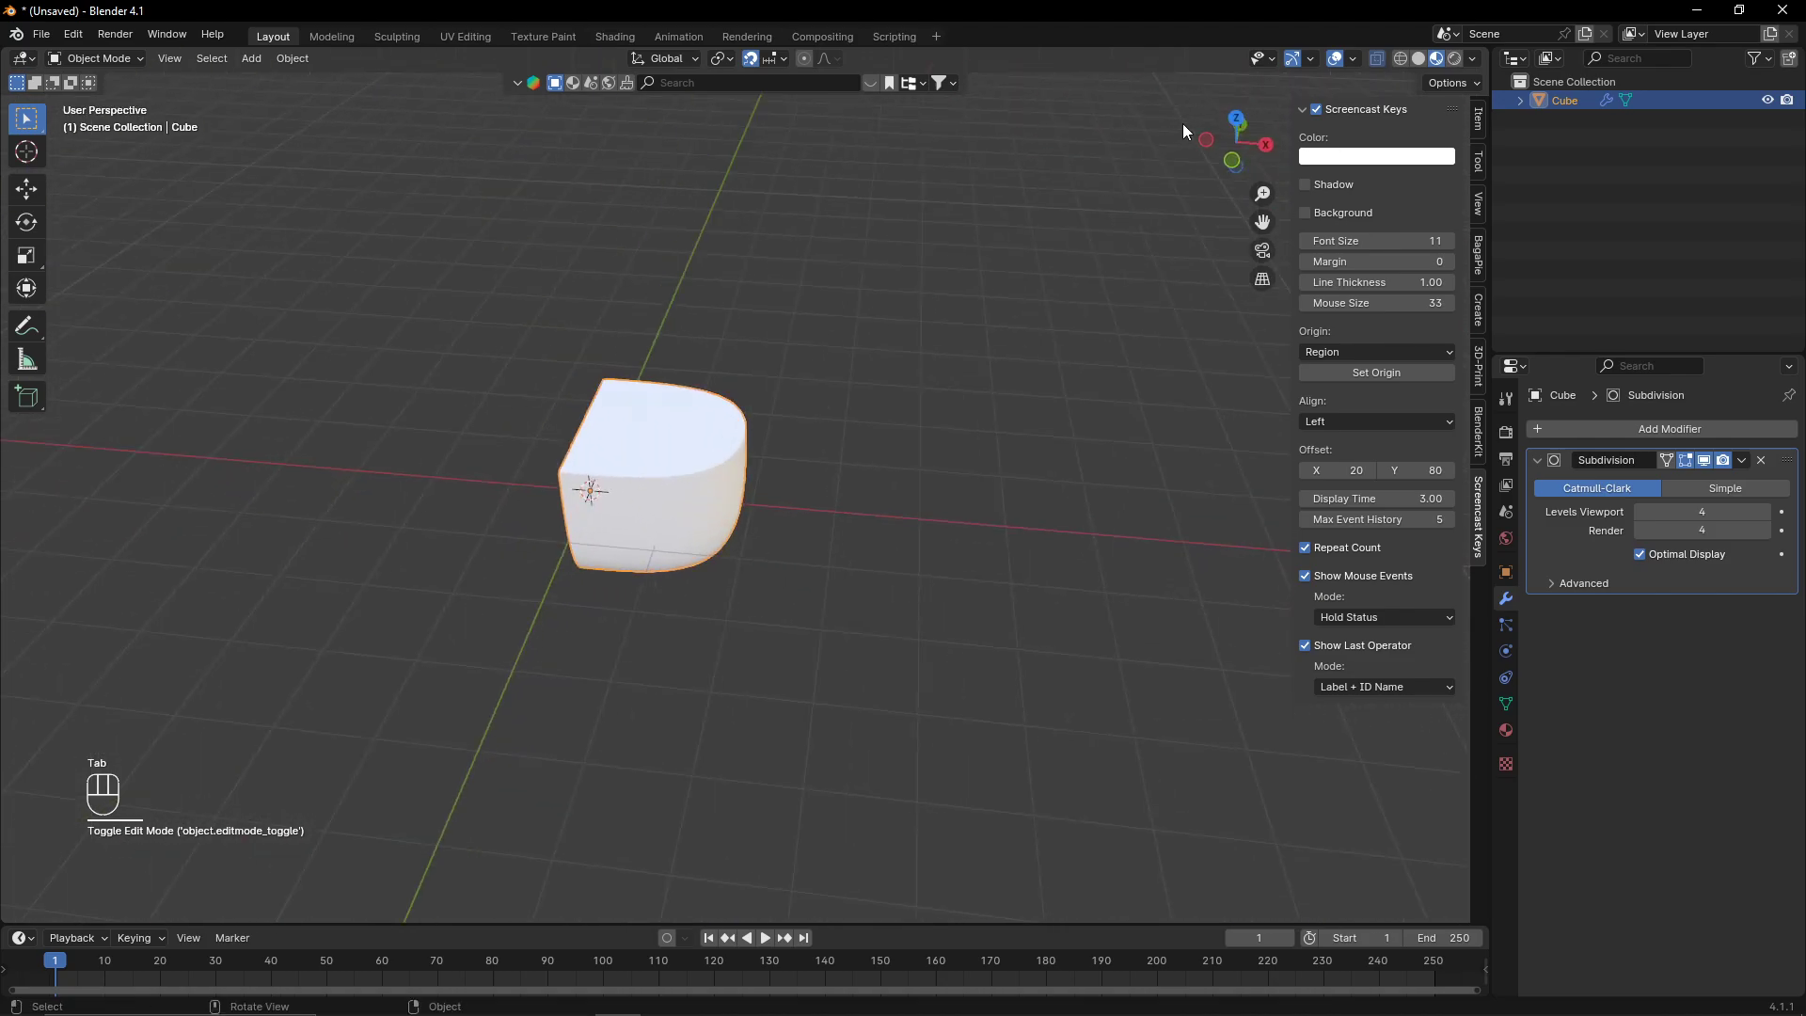
- In a front view and Edit Mode, box-select the cube's right-side vertices
left_click(1229, 163)
scroll(737, 425, "up", 2)
scroll(738, 425, "down", 2)
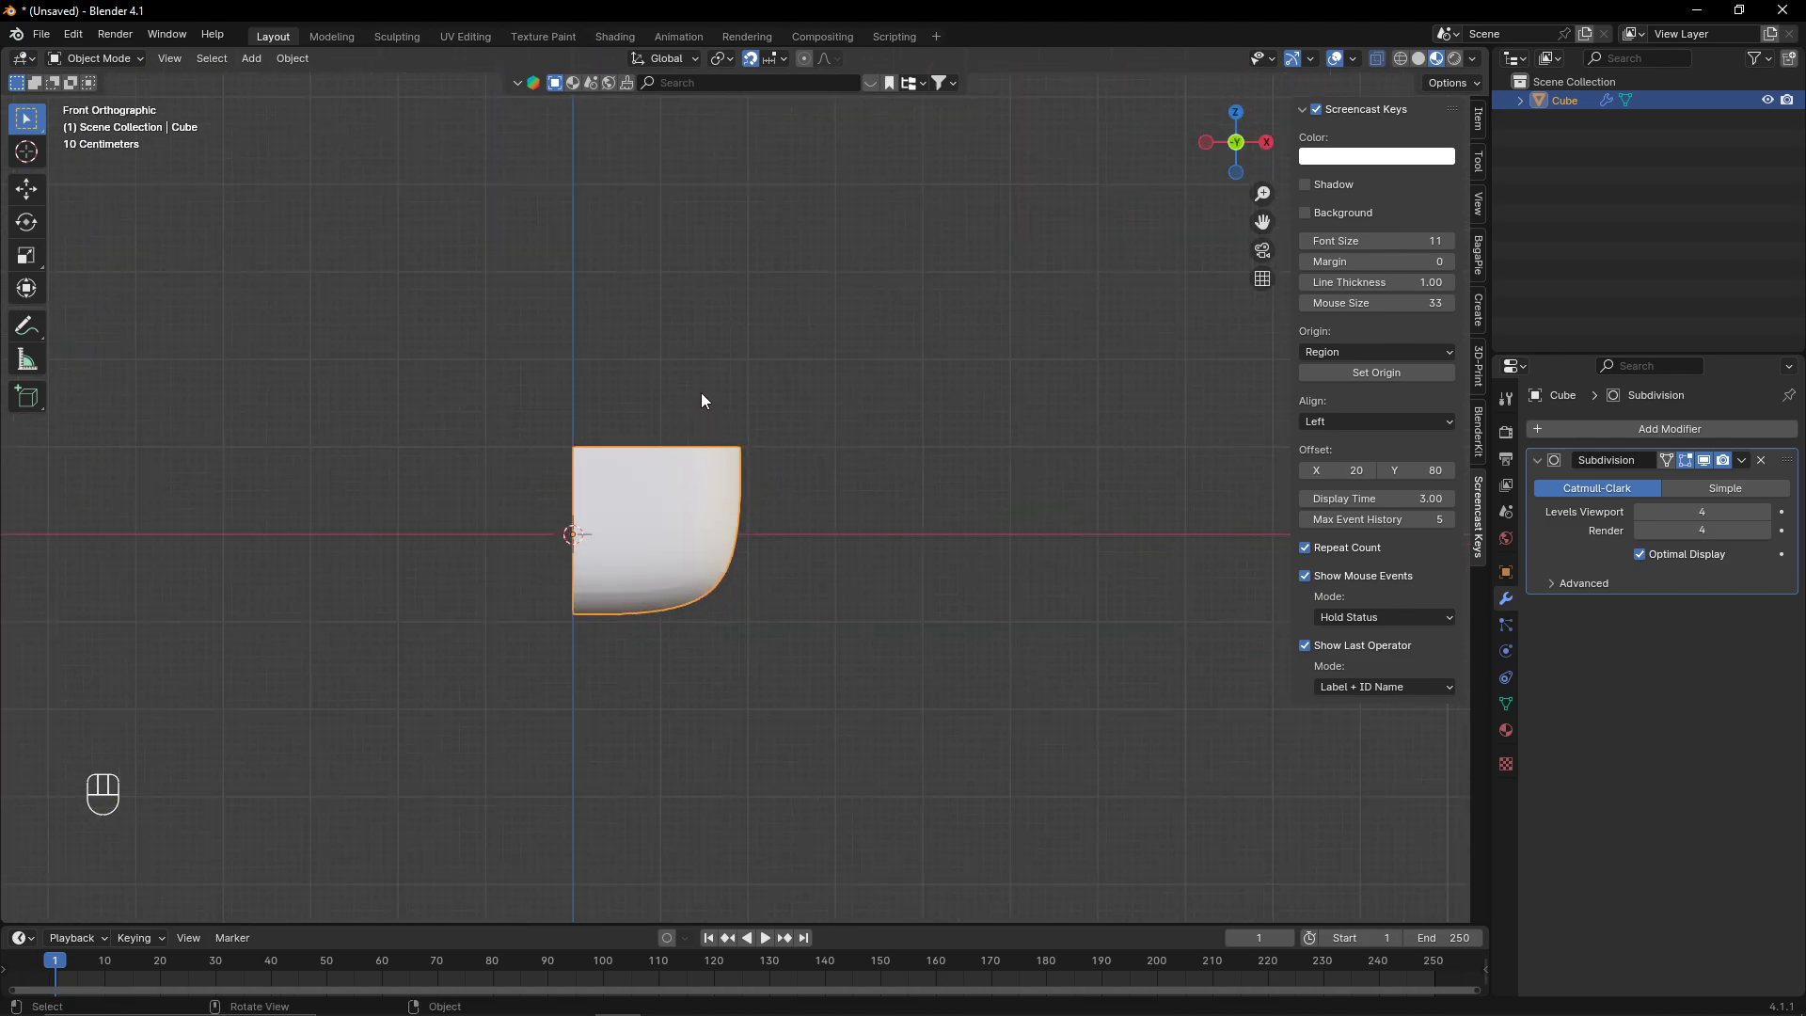
key("Tab")
middle_click_drag(670, 496, 463, 530)
middle_click_drag(508, 613, 371, 611)
middle_click_drag(635, 378, 705, 383)
left_click_drag(652, 311, 921, 854)
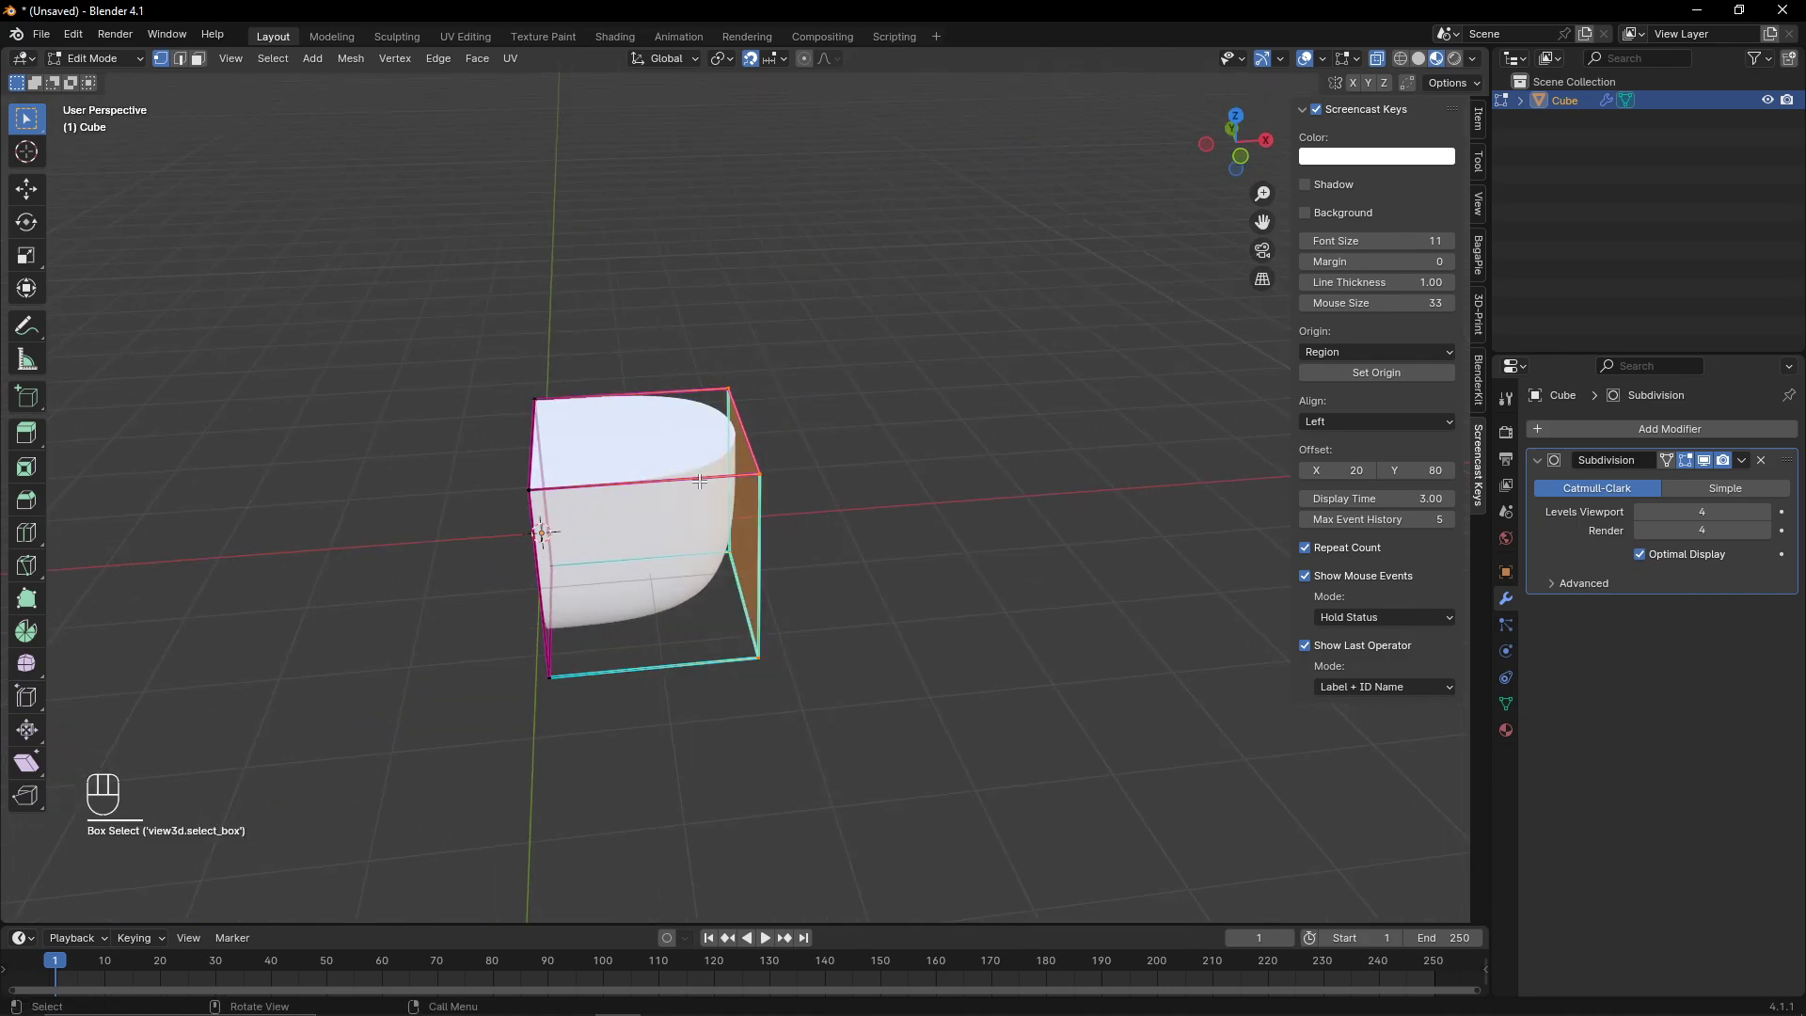
- Try moving the selection along X, cancel it, and show the object's transform properties in Object Mode
key("g")
key("x")
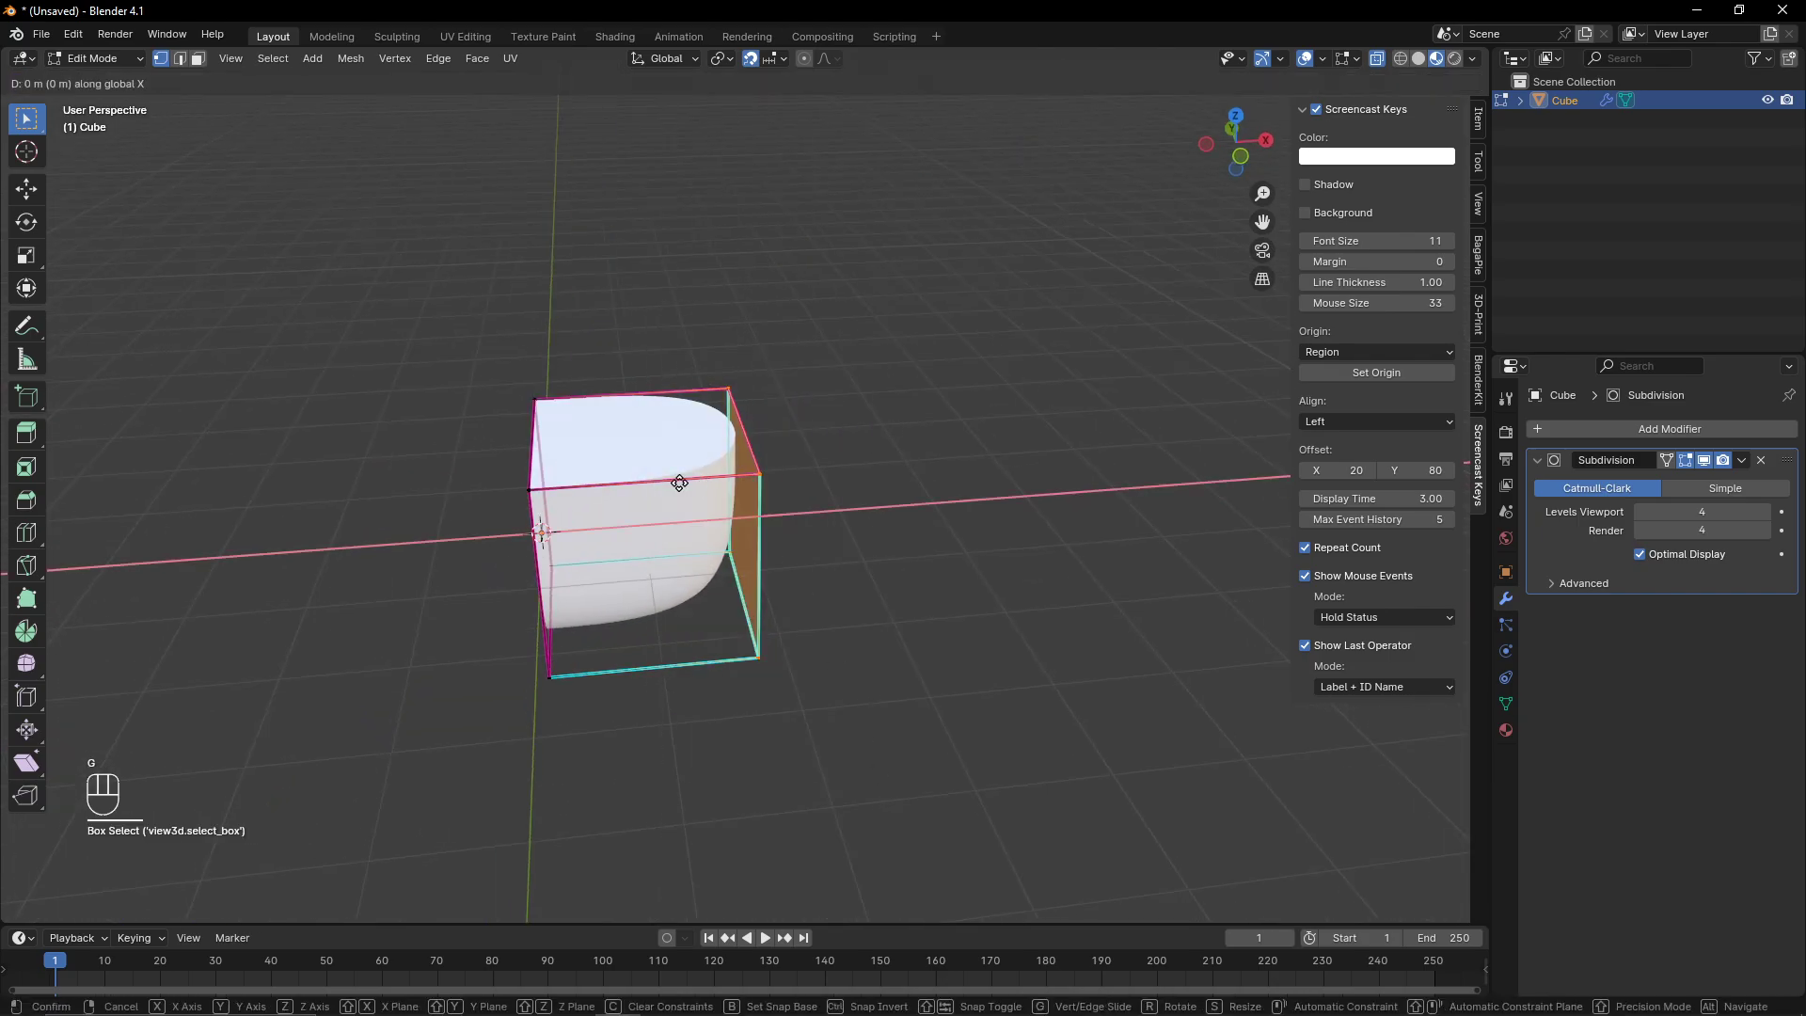
right_click(679, 483)
middle_click_drag(679, 482, 900, 480)
key("Tab")
left_click(1478, 120)
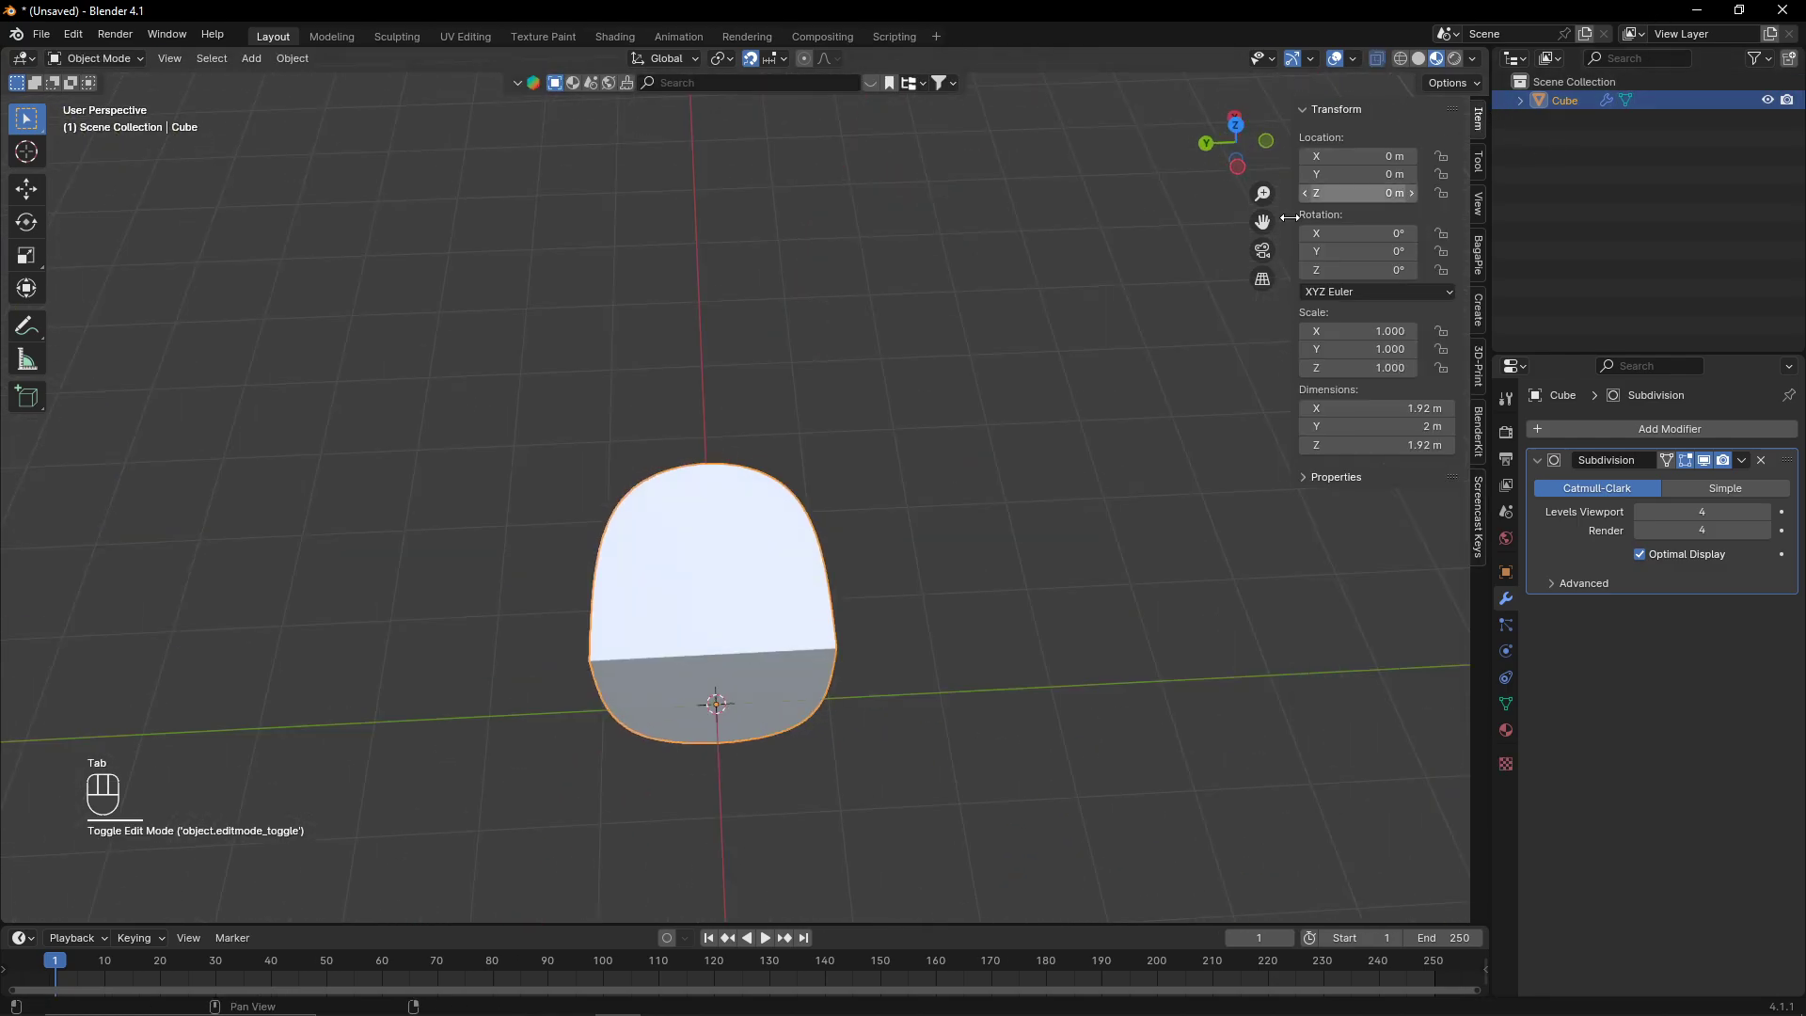
- Move the selected end vertices 2 m along X in Edit Mode to lengthen the shape
middle_click_drag(1063, 340, 980, 461)
scroll(800, 386, "up", 3)
middle_click_drag(752, 353, 763, 471, "shift")
scroll(799, 480, "down", 3)
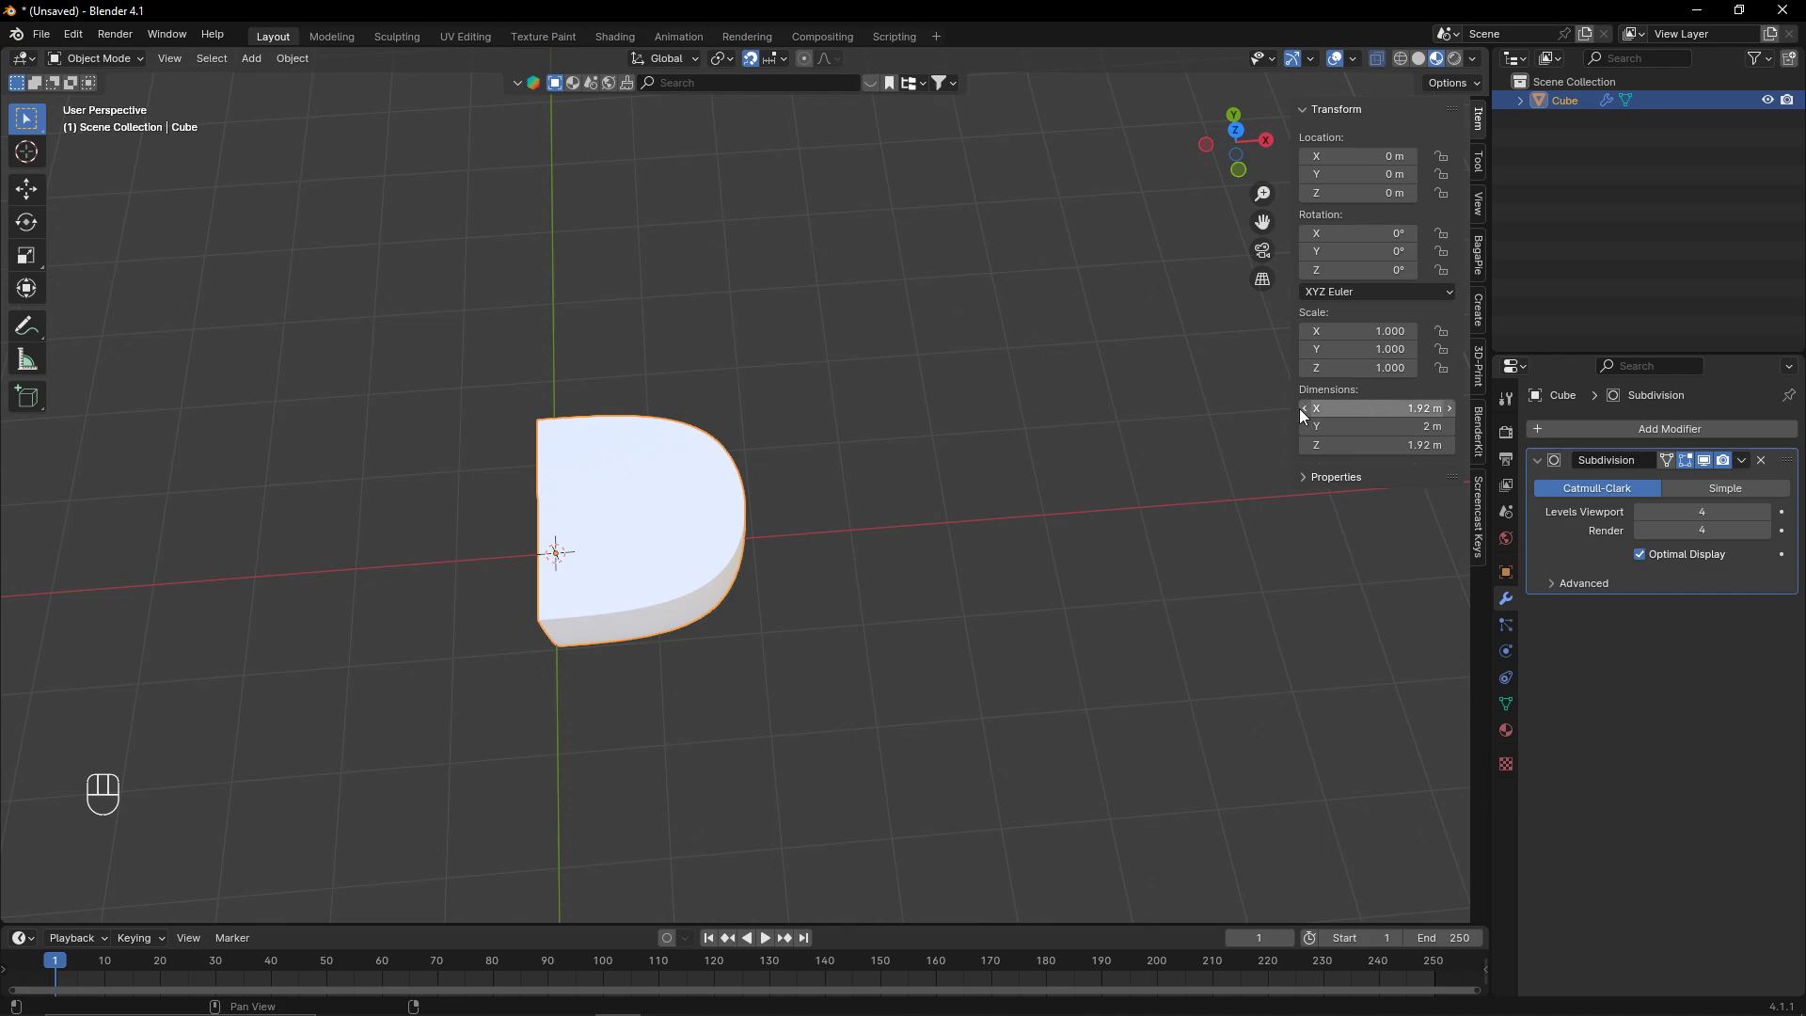
mouse_move(838, 448)
middle_mouse_down()
mouse_move(783, 395)
mouse_move(859, 423)
middle_mouse_up()
key("Tab")
key("g")
key("x")
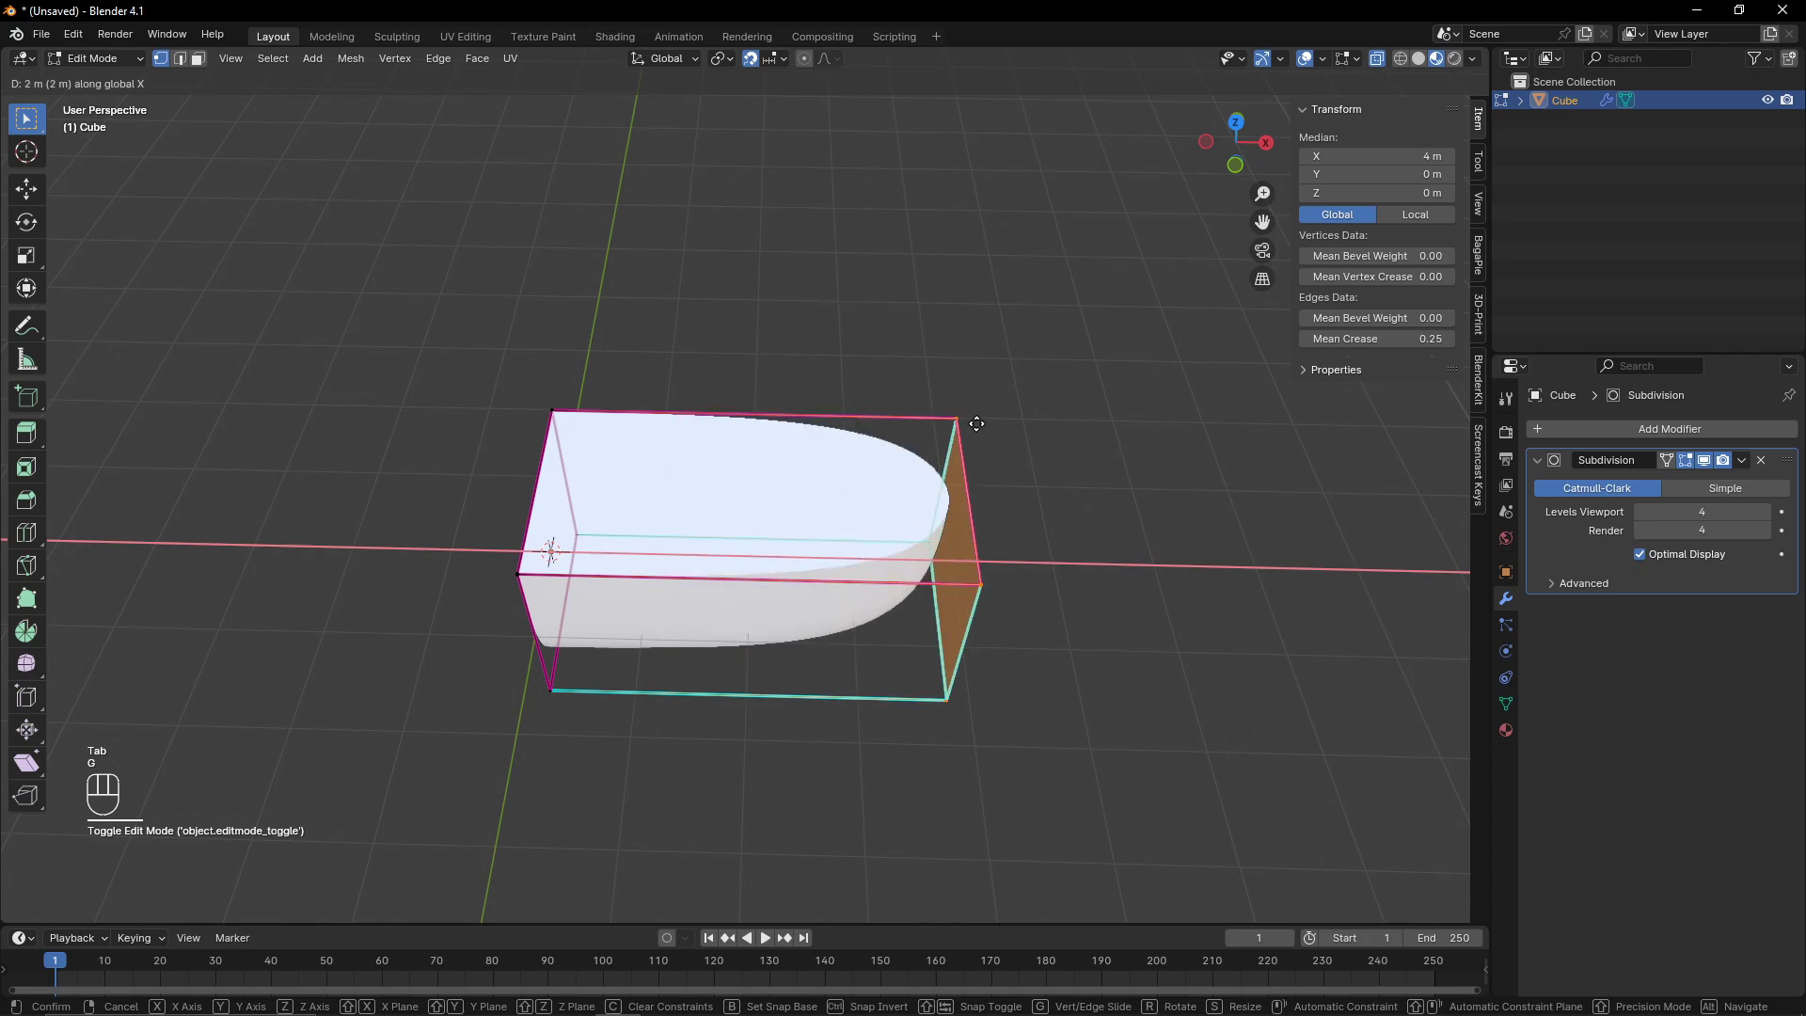
left_click(977, 423)
- In Object Mode and top view, set the object's X dimension to 6 m
key("Tab")
left_click(1236, 123)
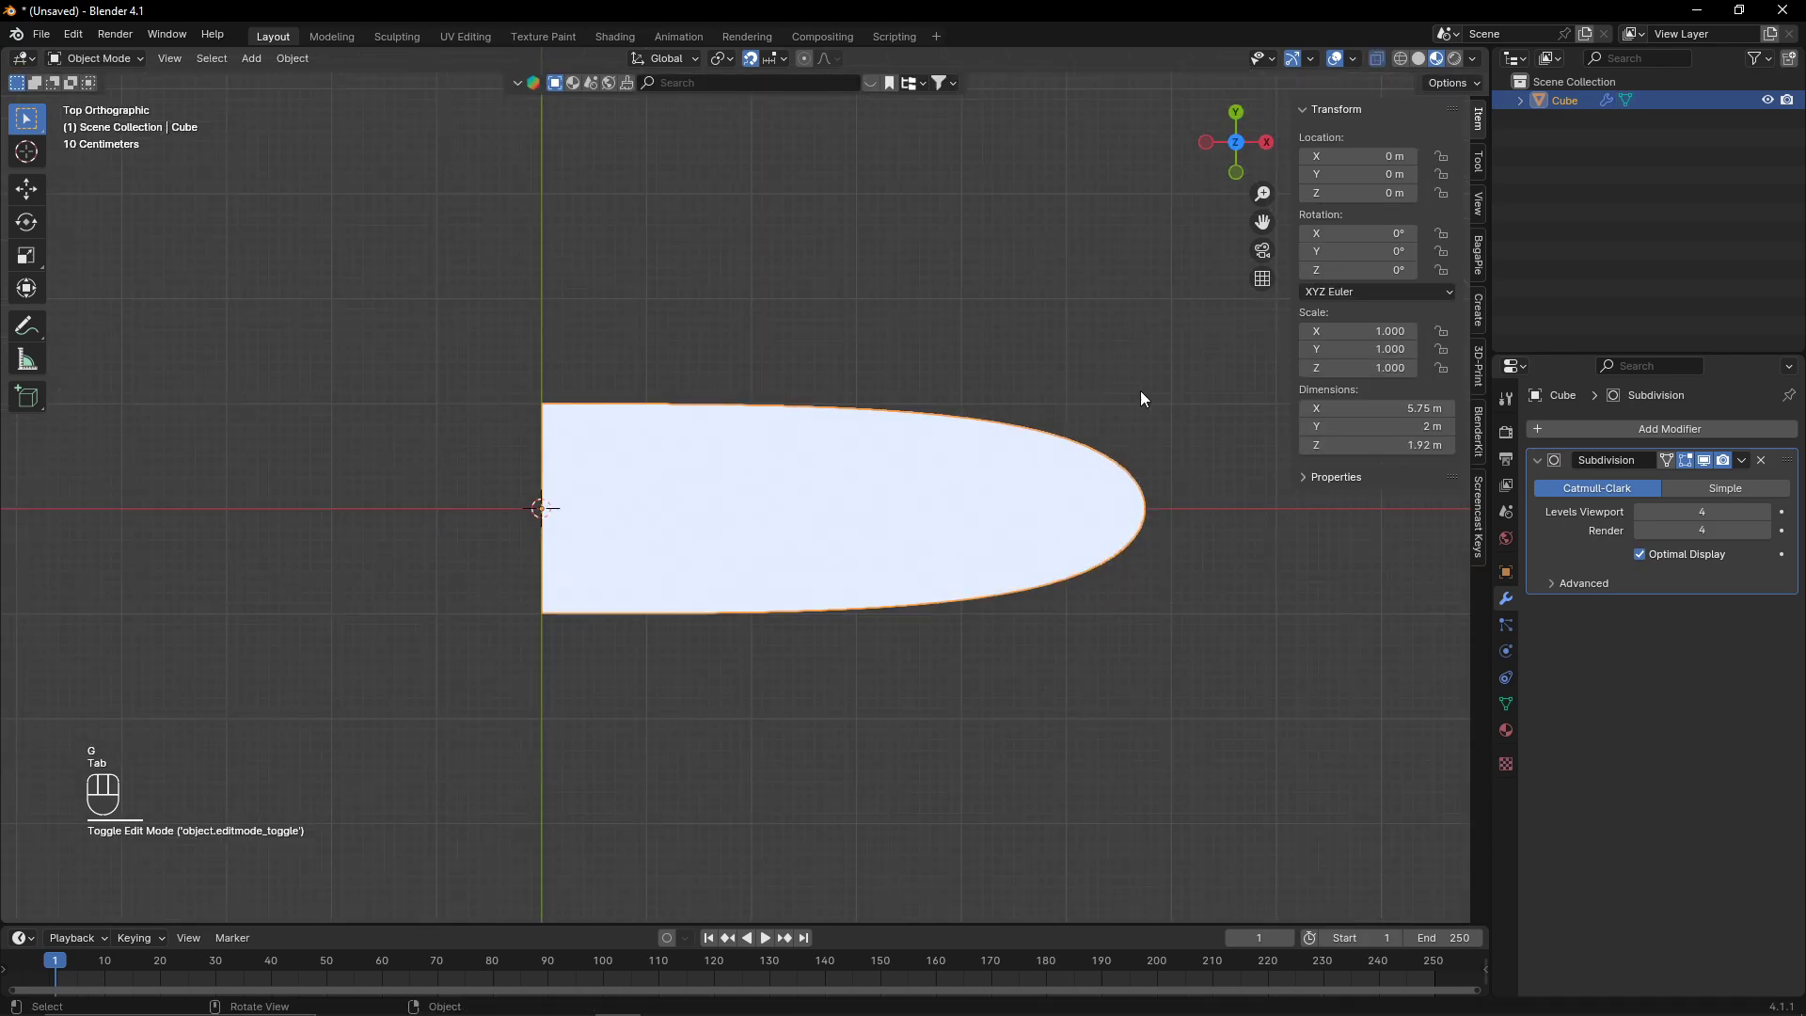
middle_click_drag(1140, 391, 1129, 423, "shift")
double_click(1416, 407)
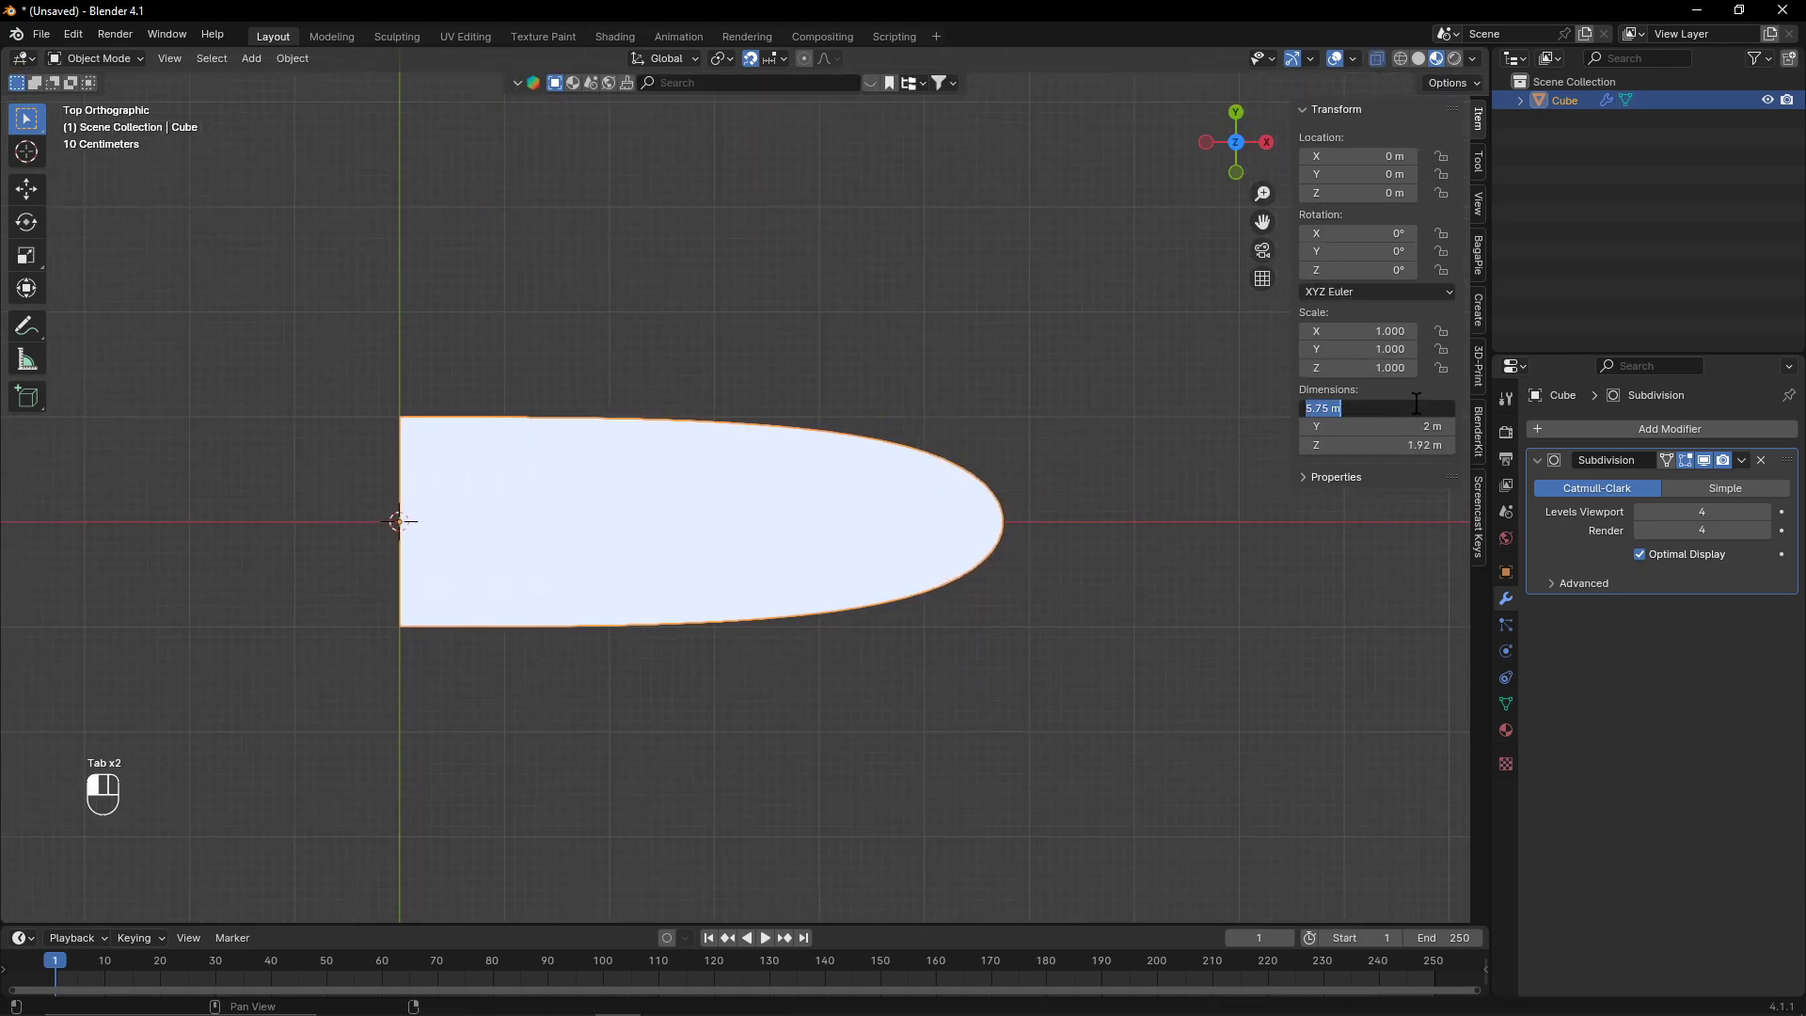
key("Return")
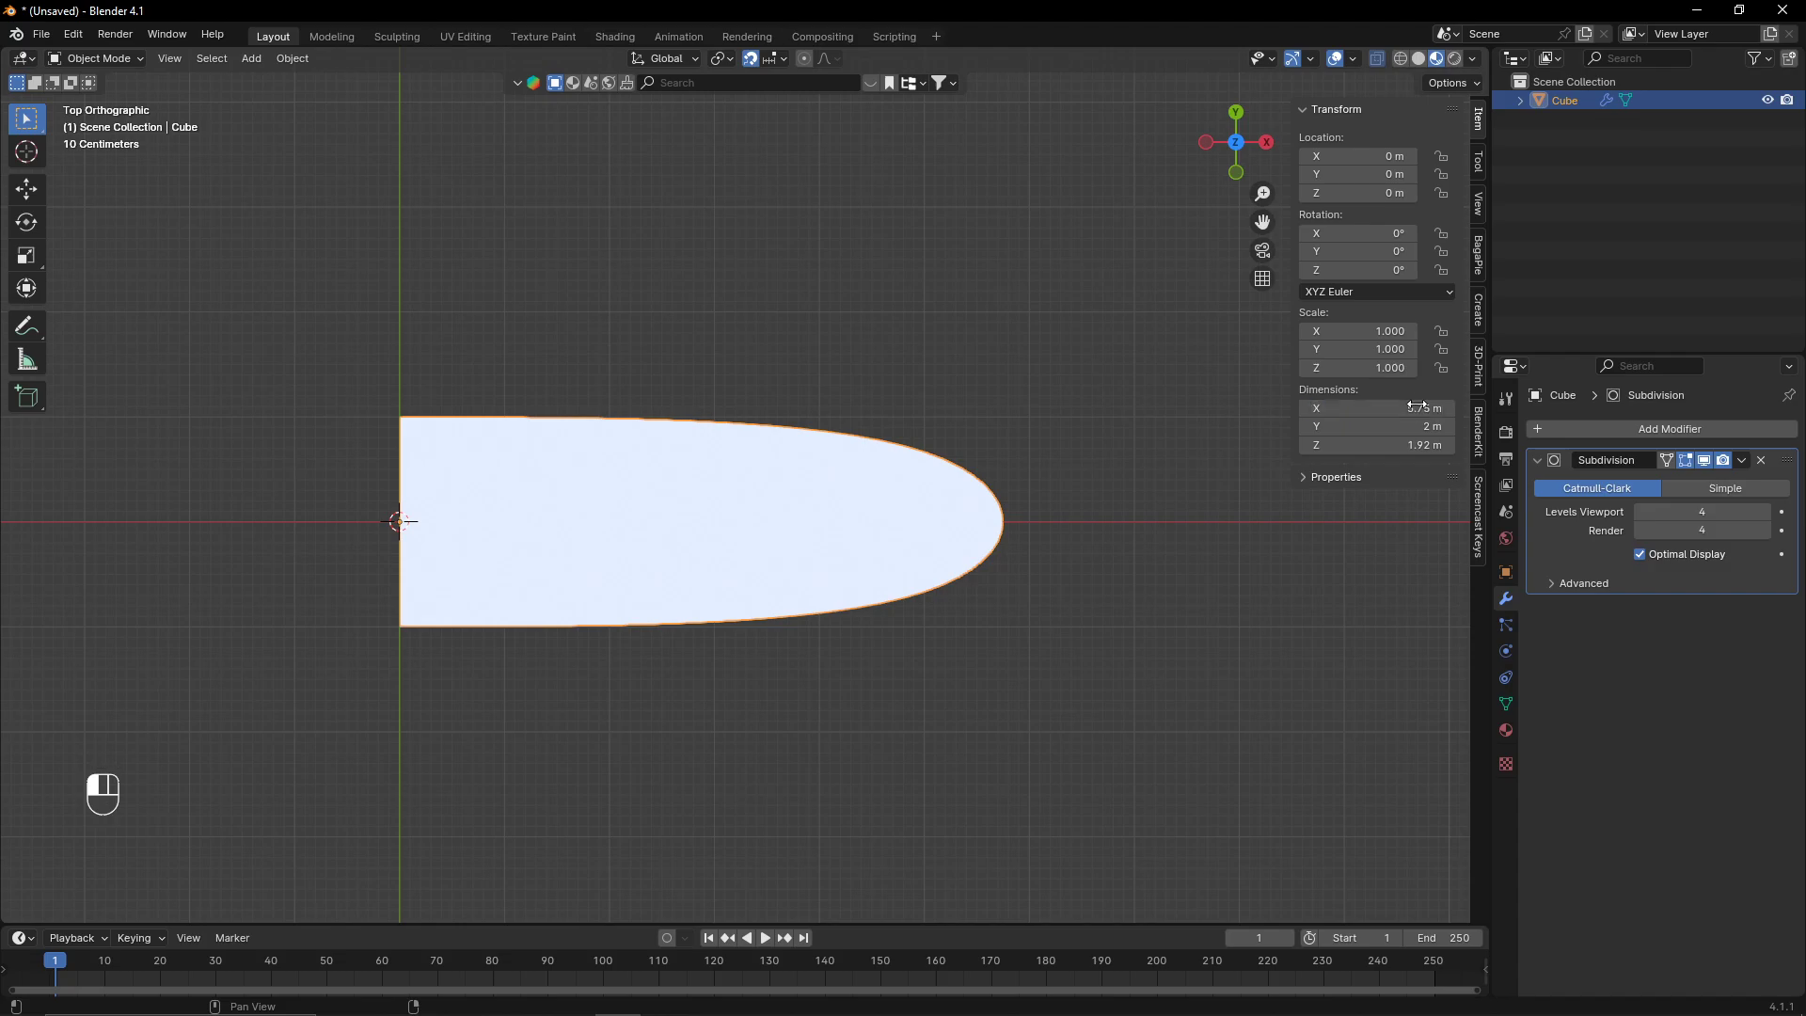
left_click_drag(1426, 406, 1492, 406)
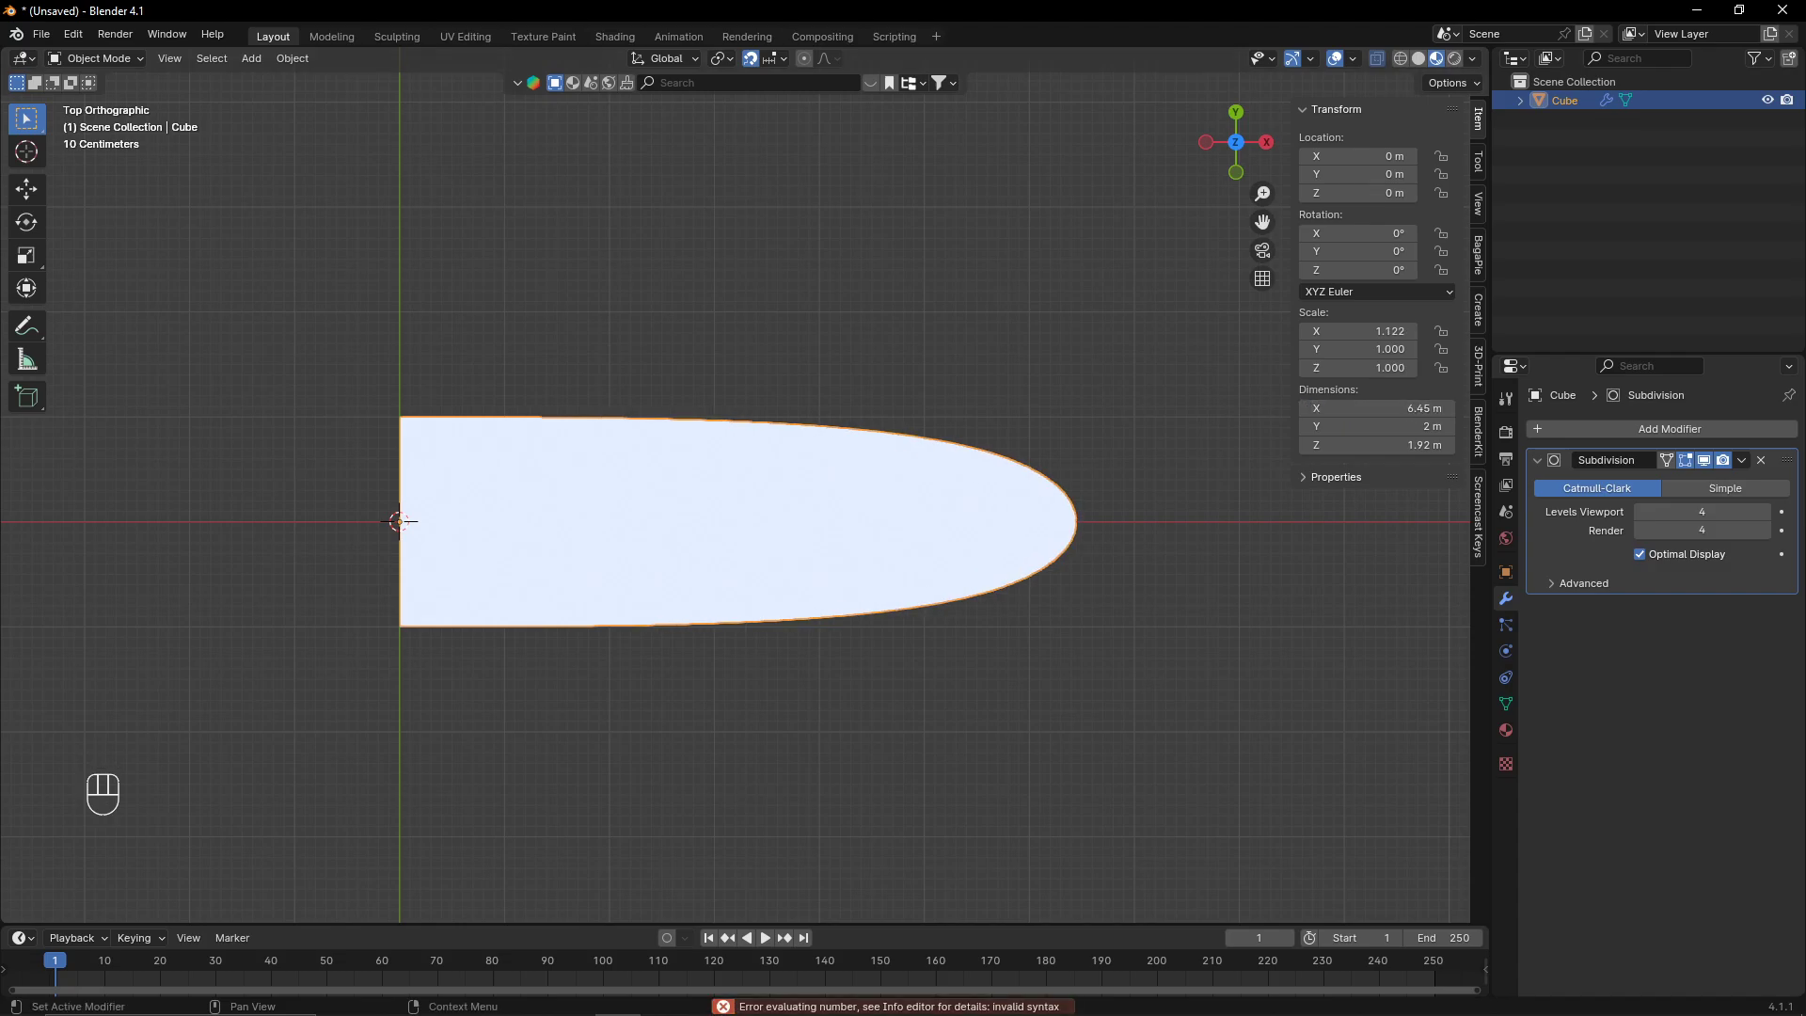
double_click(1420, 408)
type("6")
key("Return")
- In Edit Mode, select the front-end vertices and set their median X position to 6 m
key("Tab")
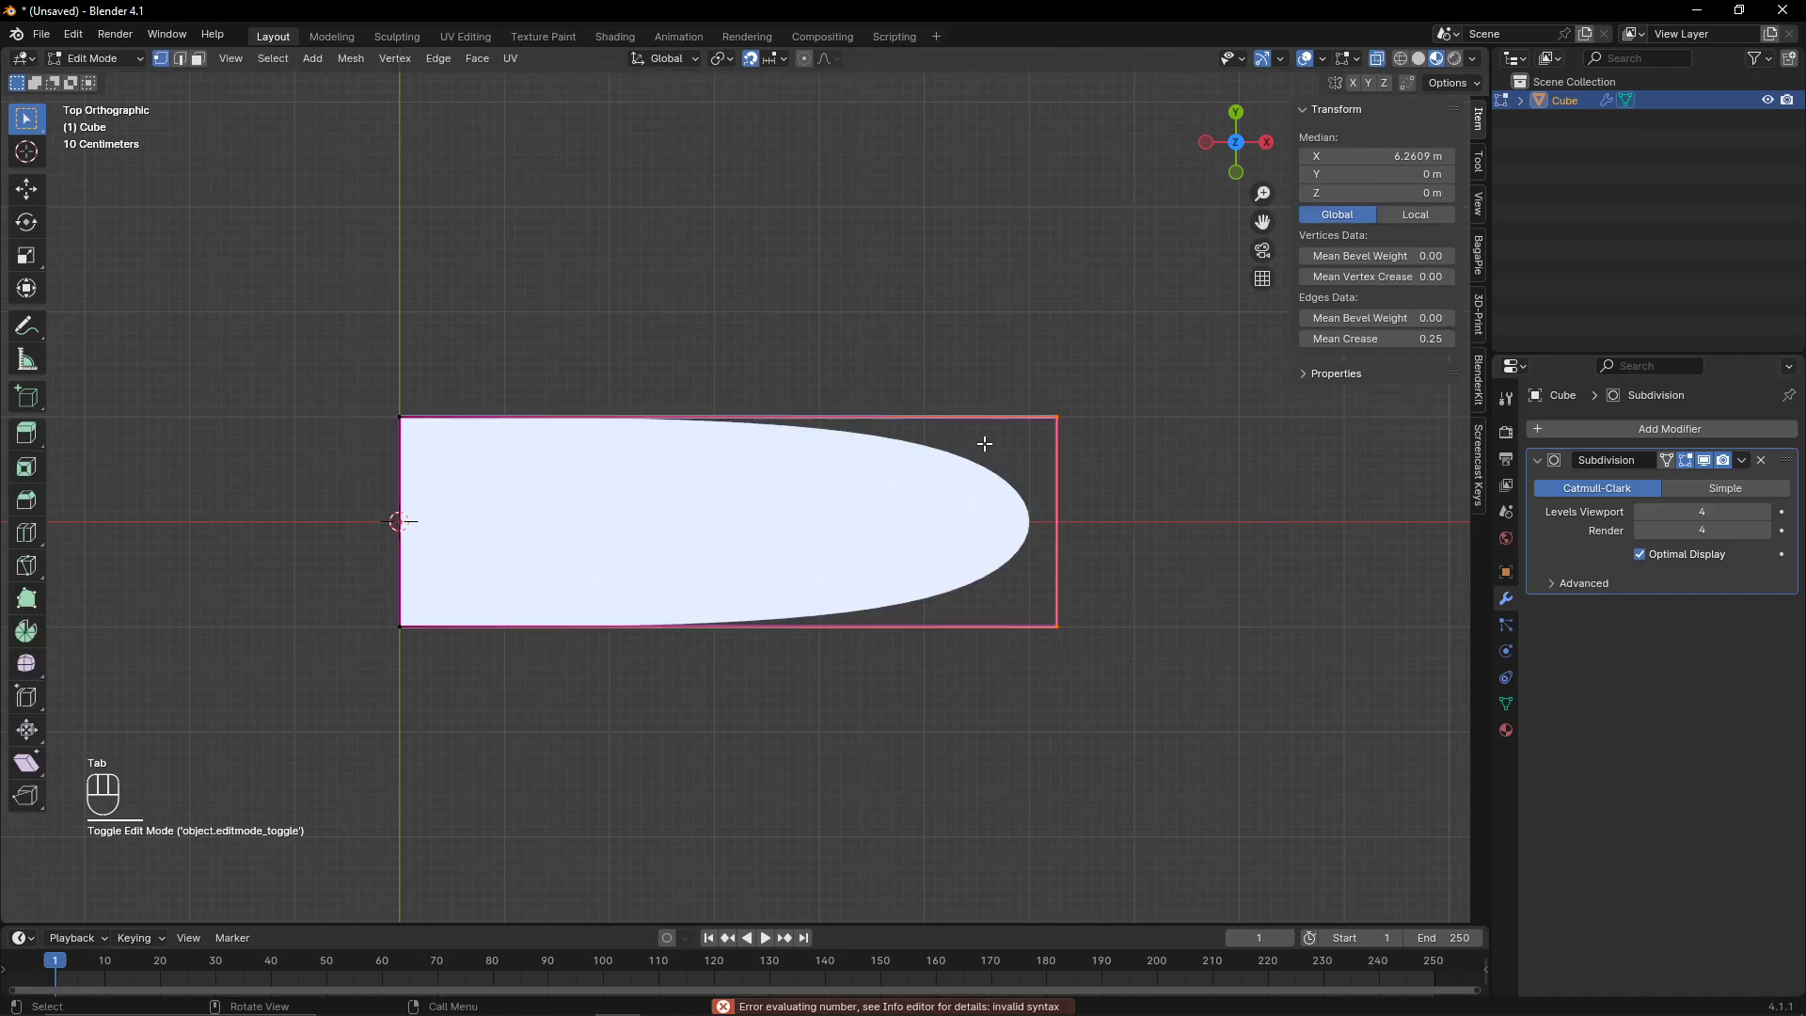
left_click_drag(993, 372, 1124, 649)
key("g")
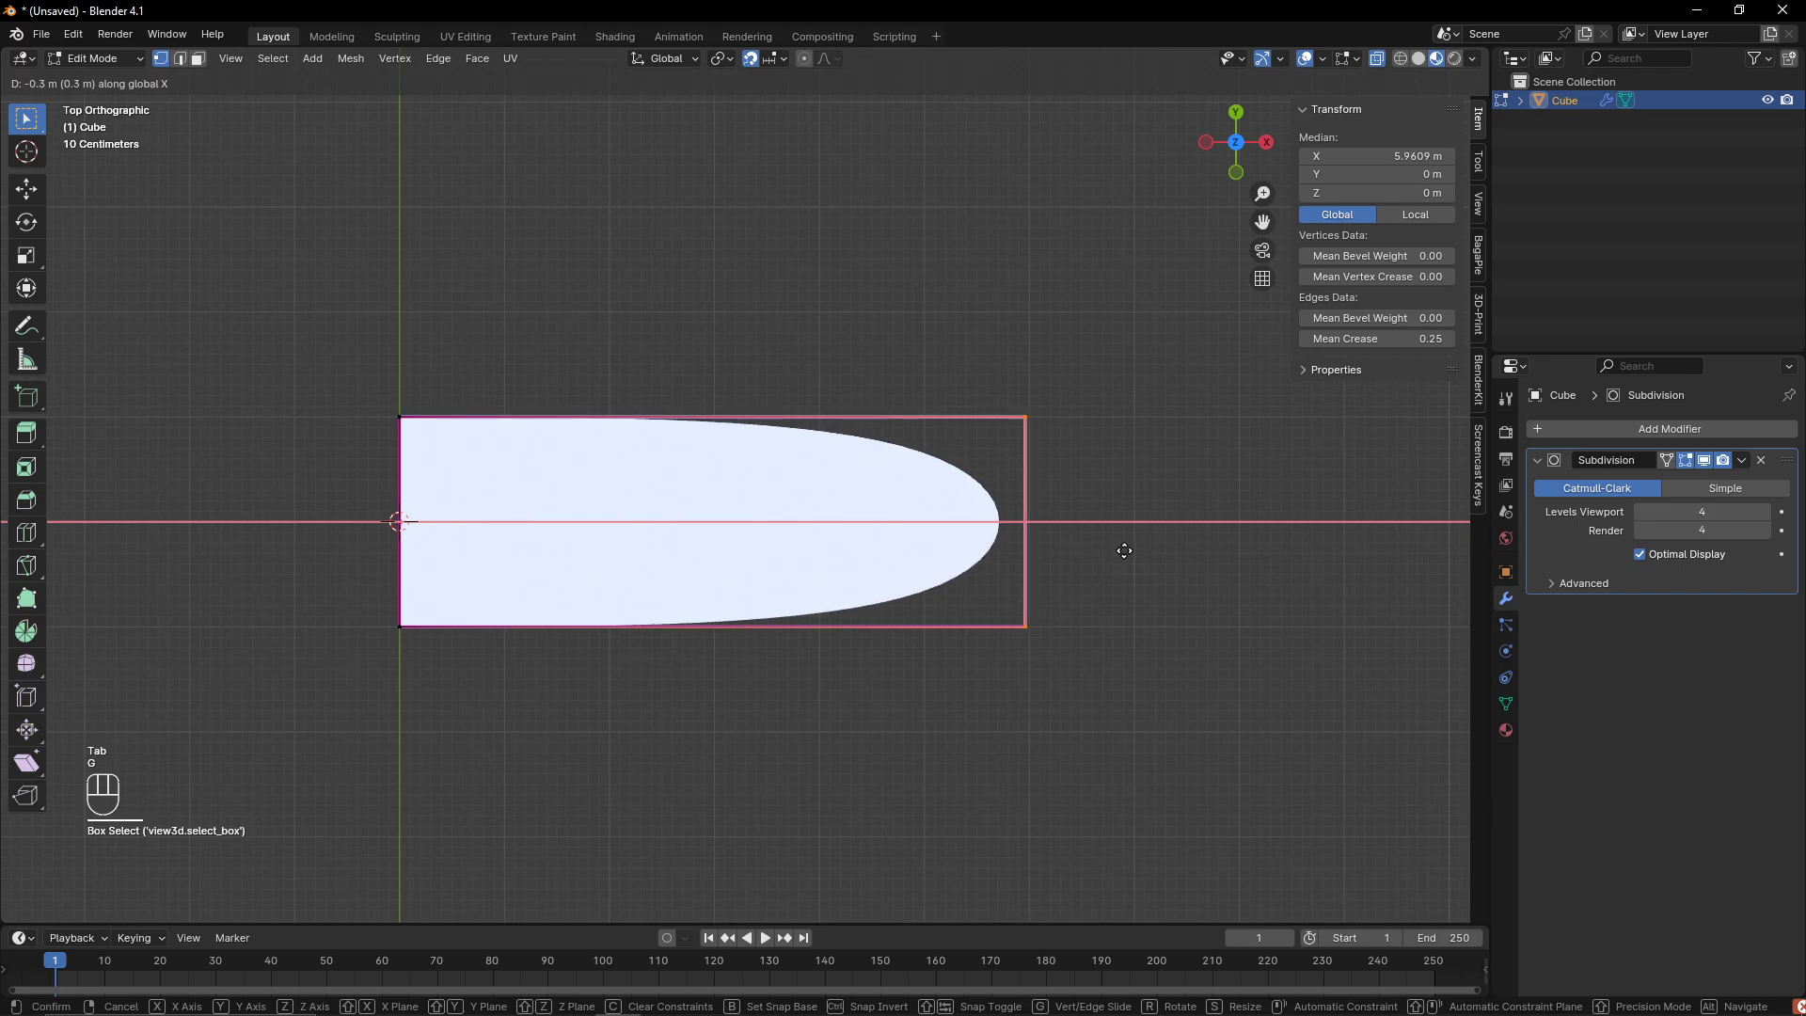
left_click(1124, 552)
key("Tab")
key("Tab")
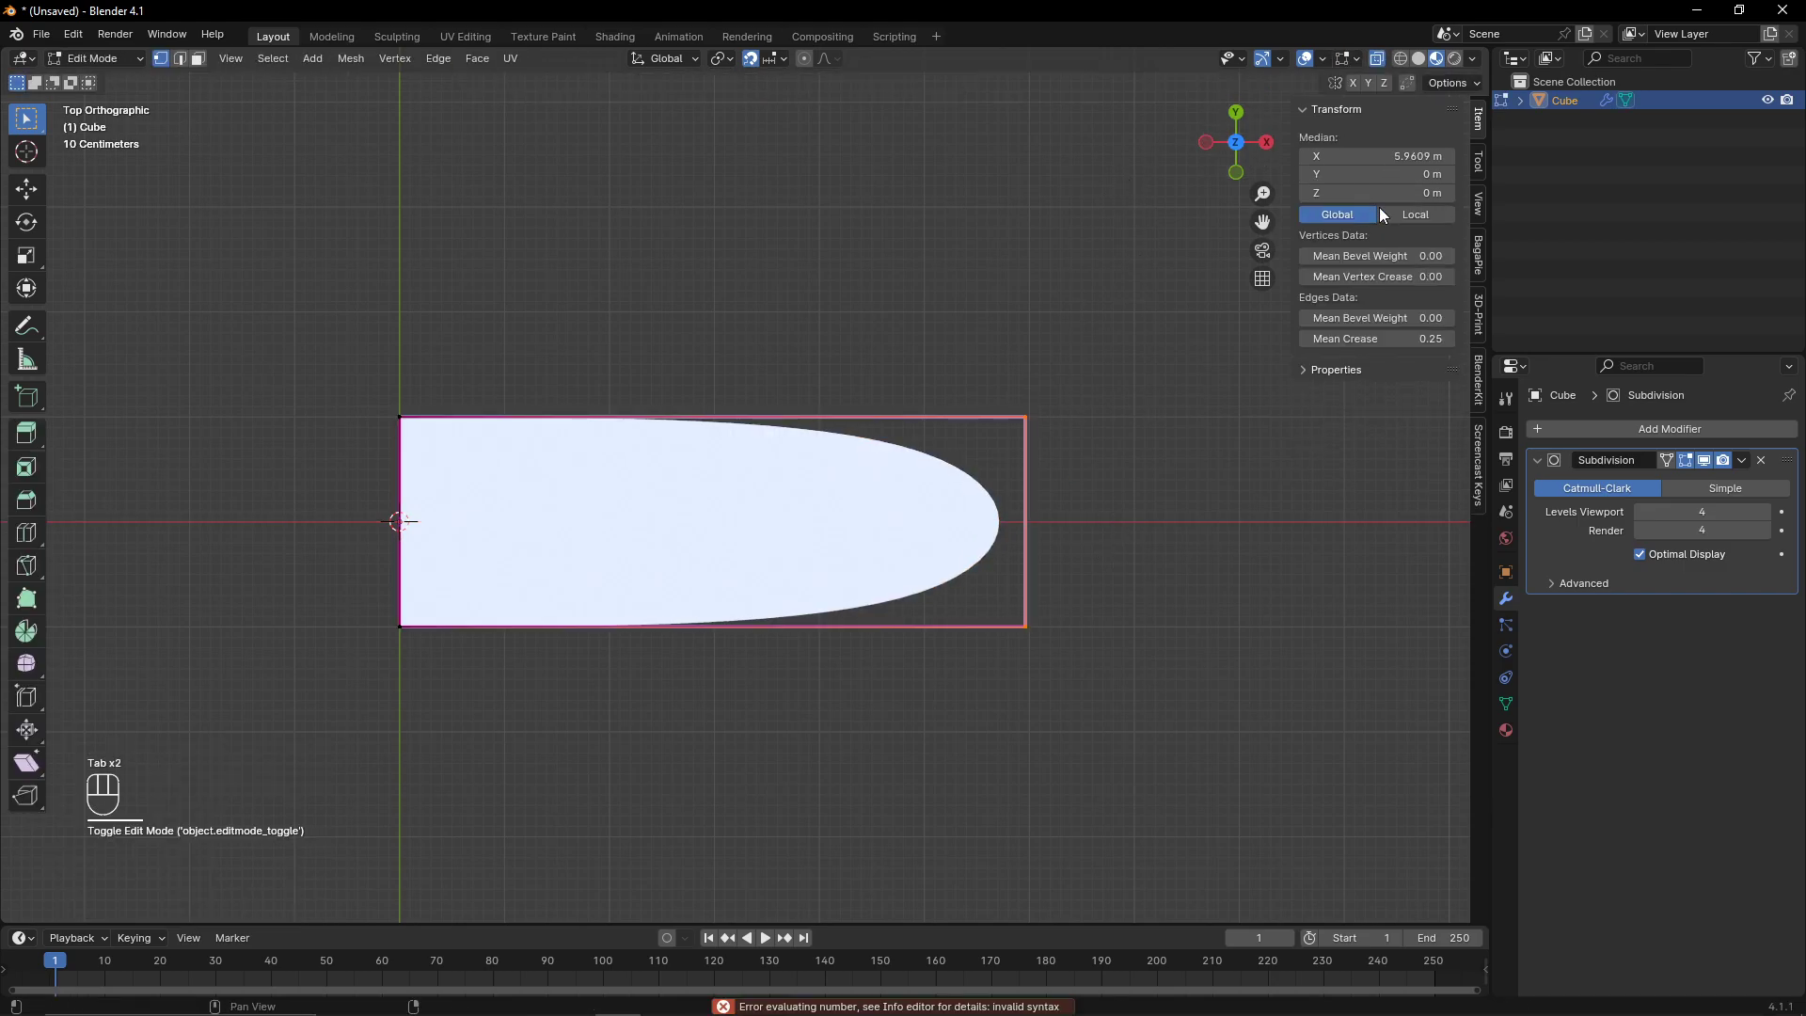
double_click(1375, 156)
type("6")
key("Return")
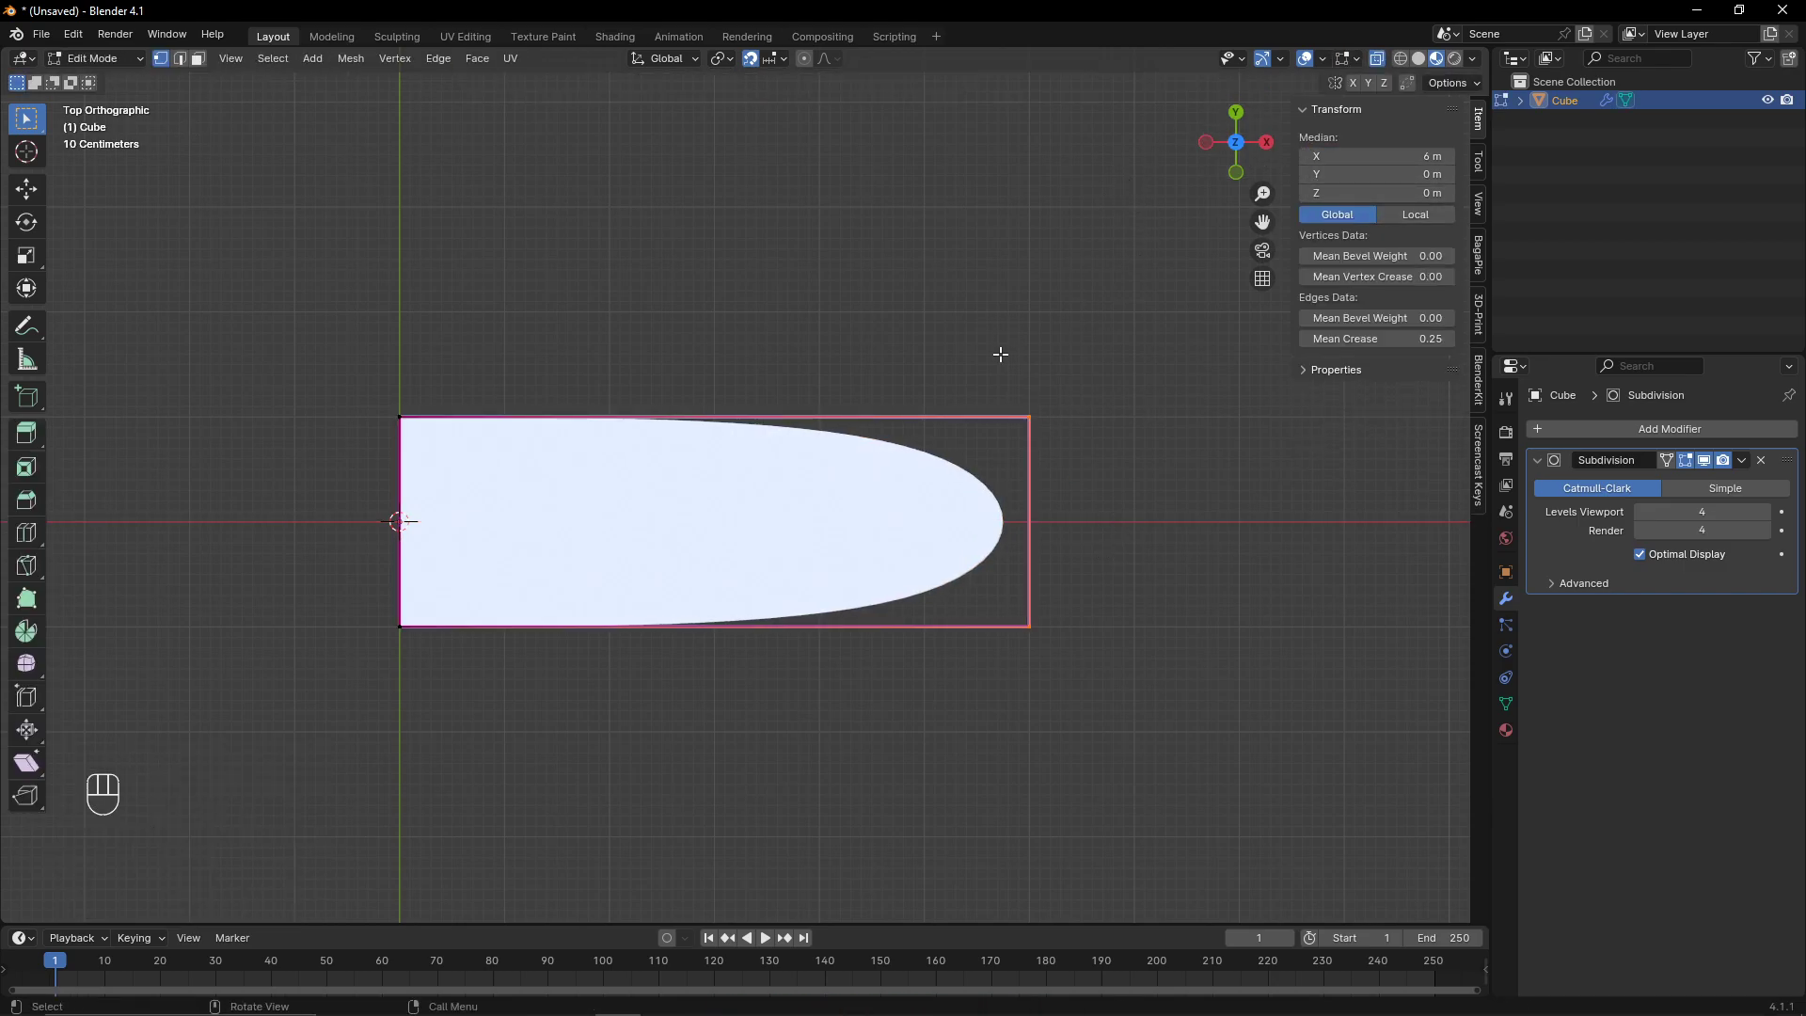
key("Tab")
scroll(1074, 455, "up", 3)
key("Tab")
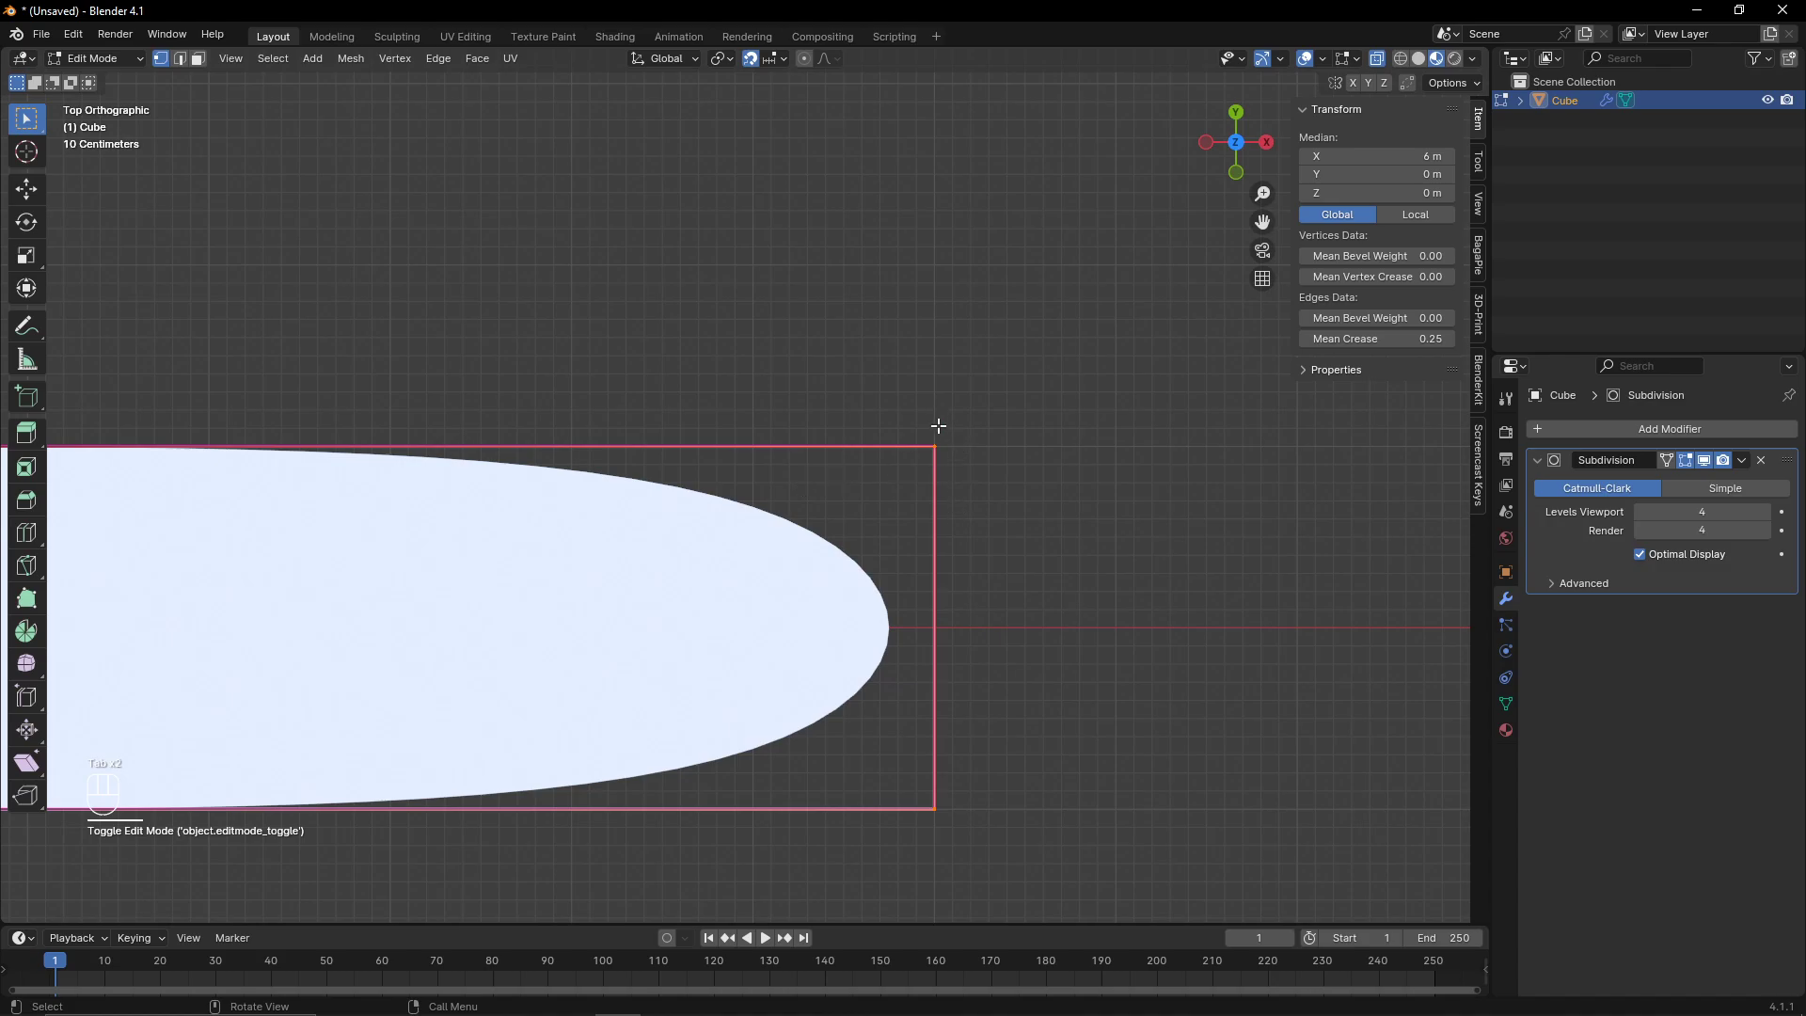
scroll(818, 461, "down", 4)
key("Tab")
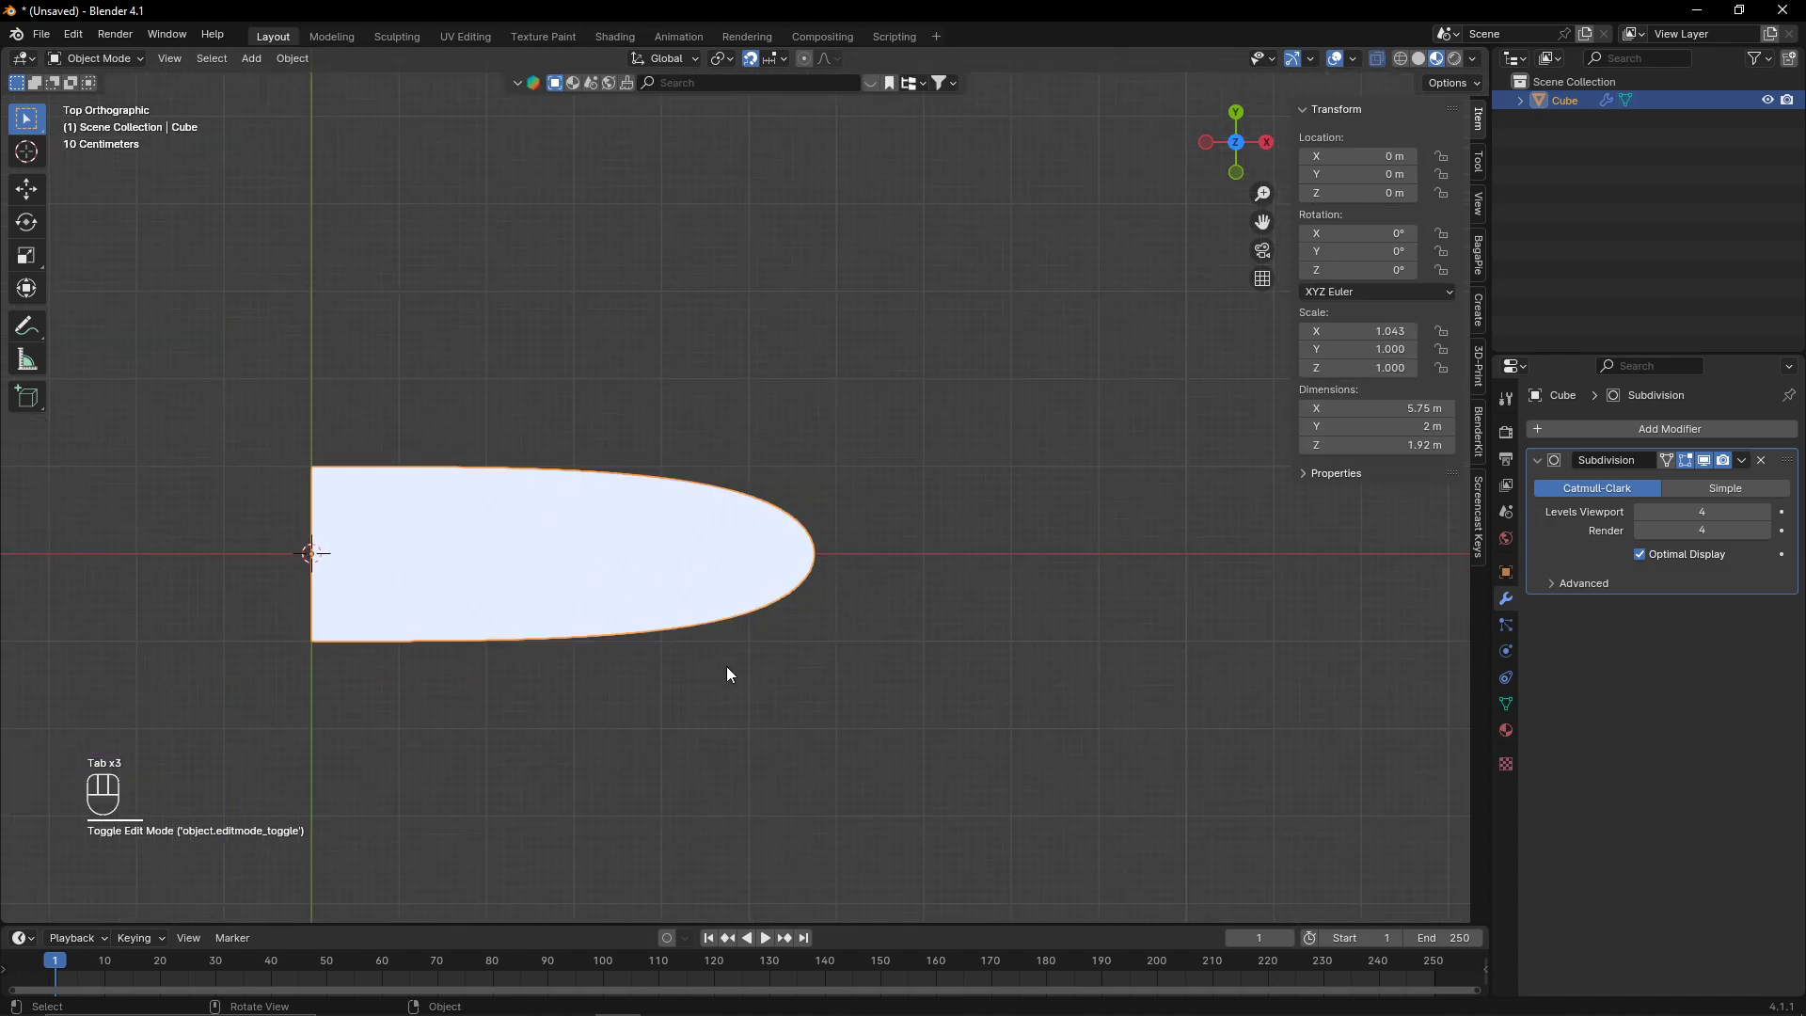
middle_click_drag(726, 666, 731, 611)
left_click_drag(1210, 95, 1227, 128)
left_click(1232, 137)
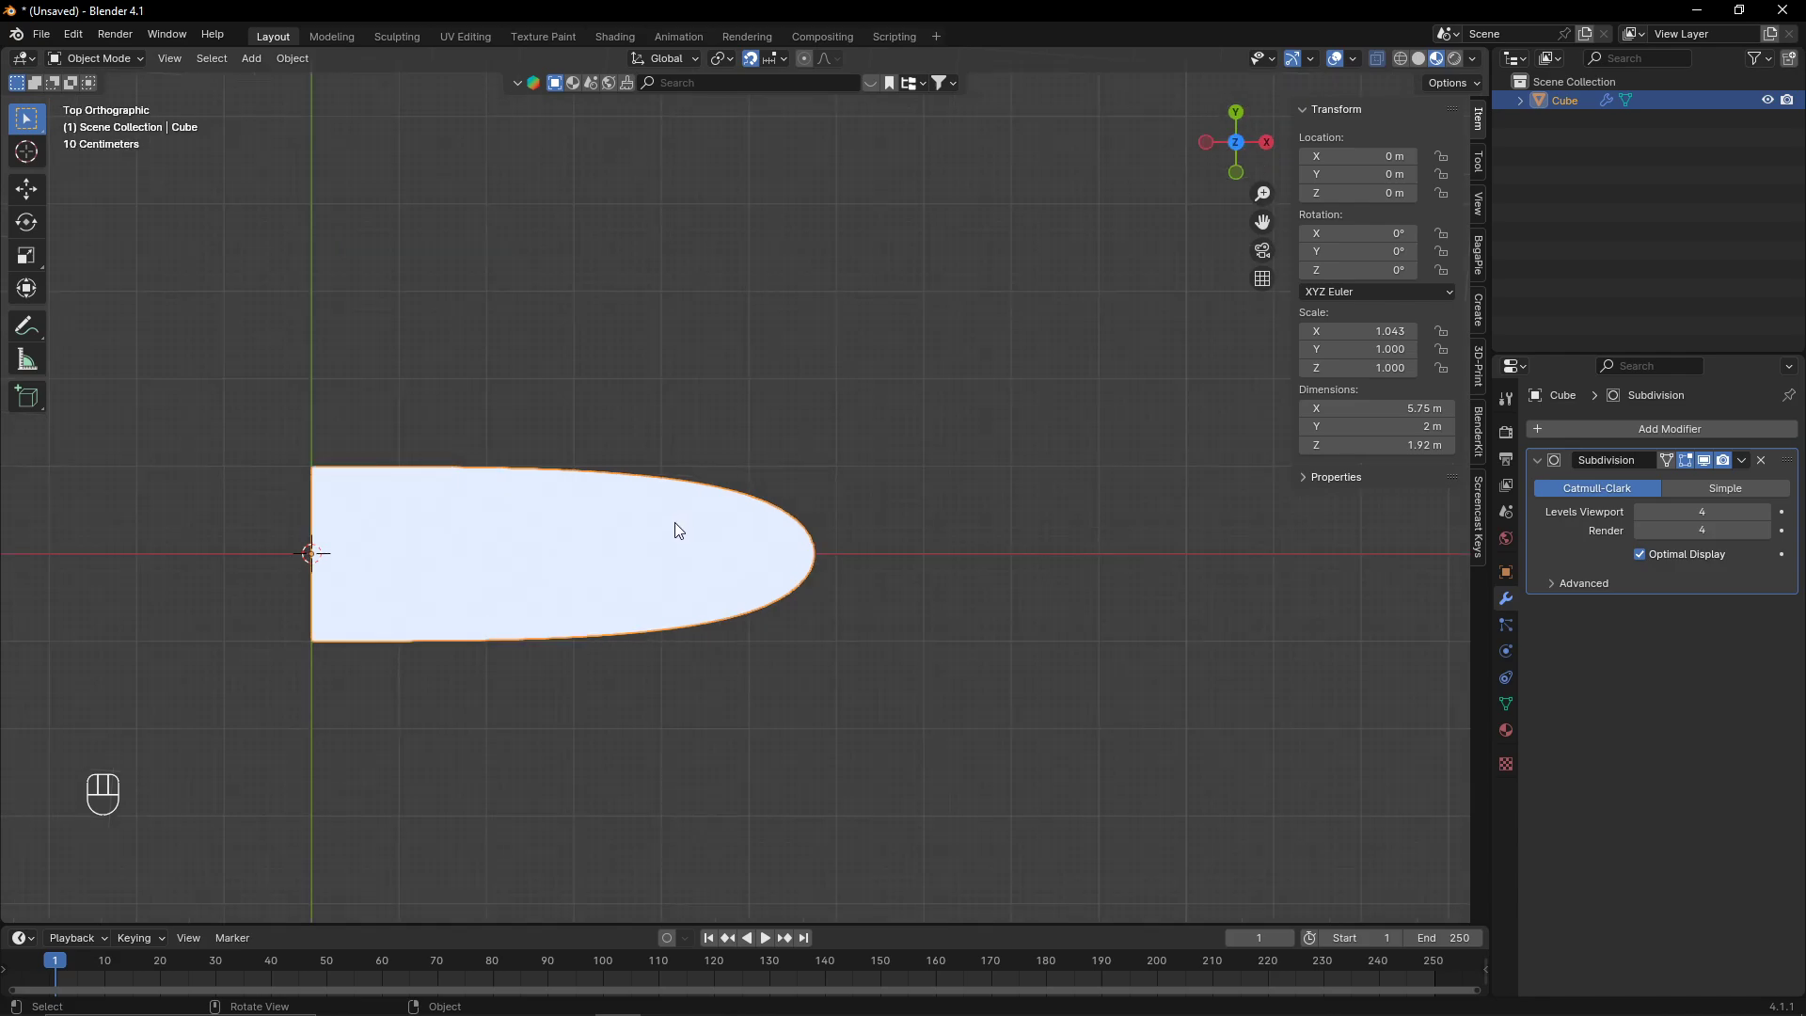
scroll(675, 522, "up", 3)
scroll(737, 715, "down", 2)
key("Tab")
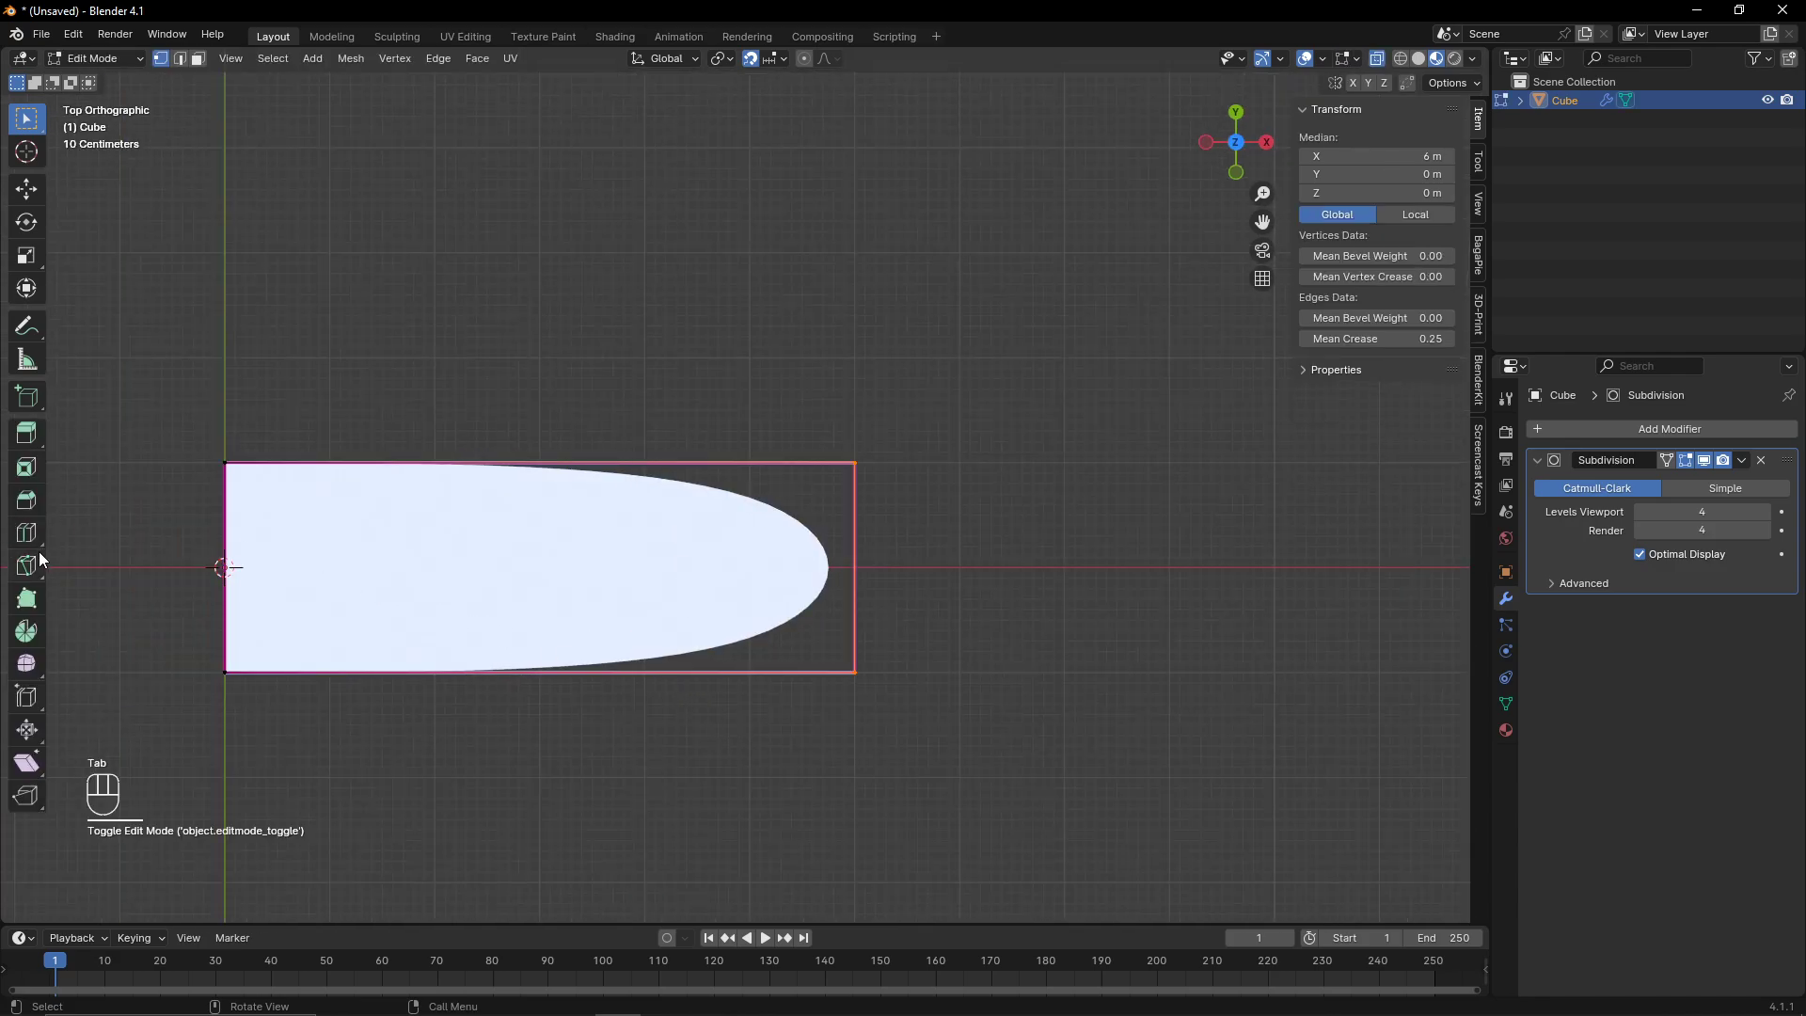
- Add a loop cut running lengthwise through the middle of the mesh with the Loop Cut tool
left_click(28, 534)
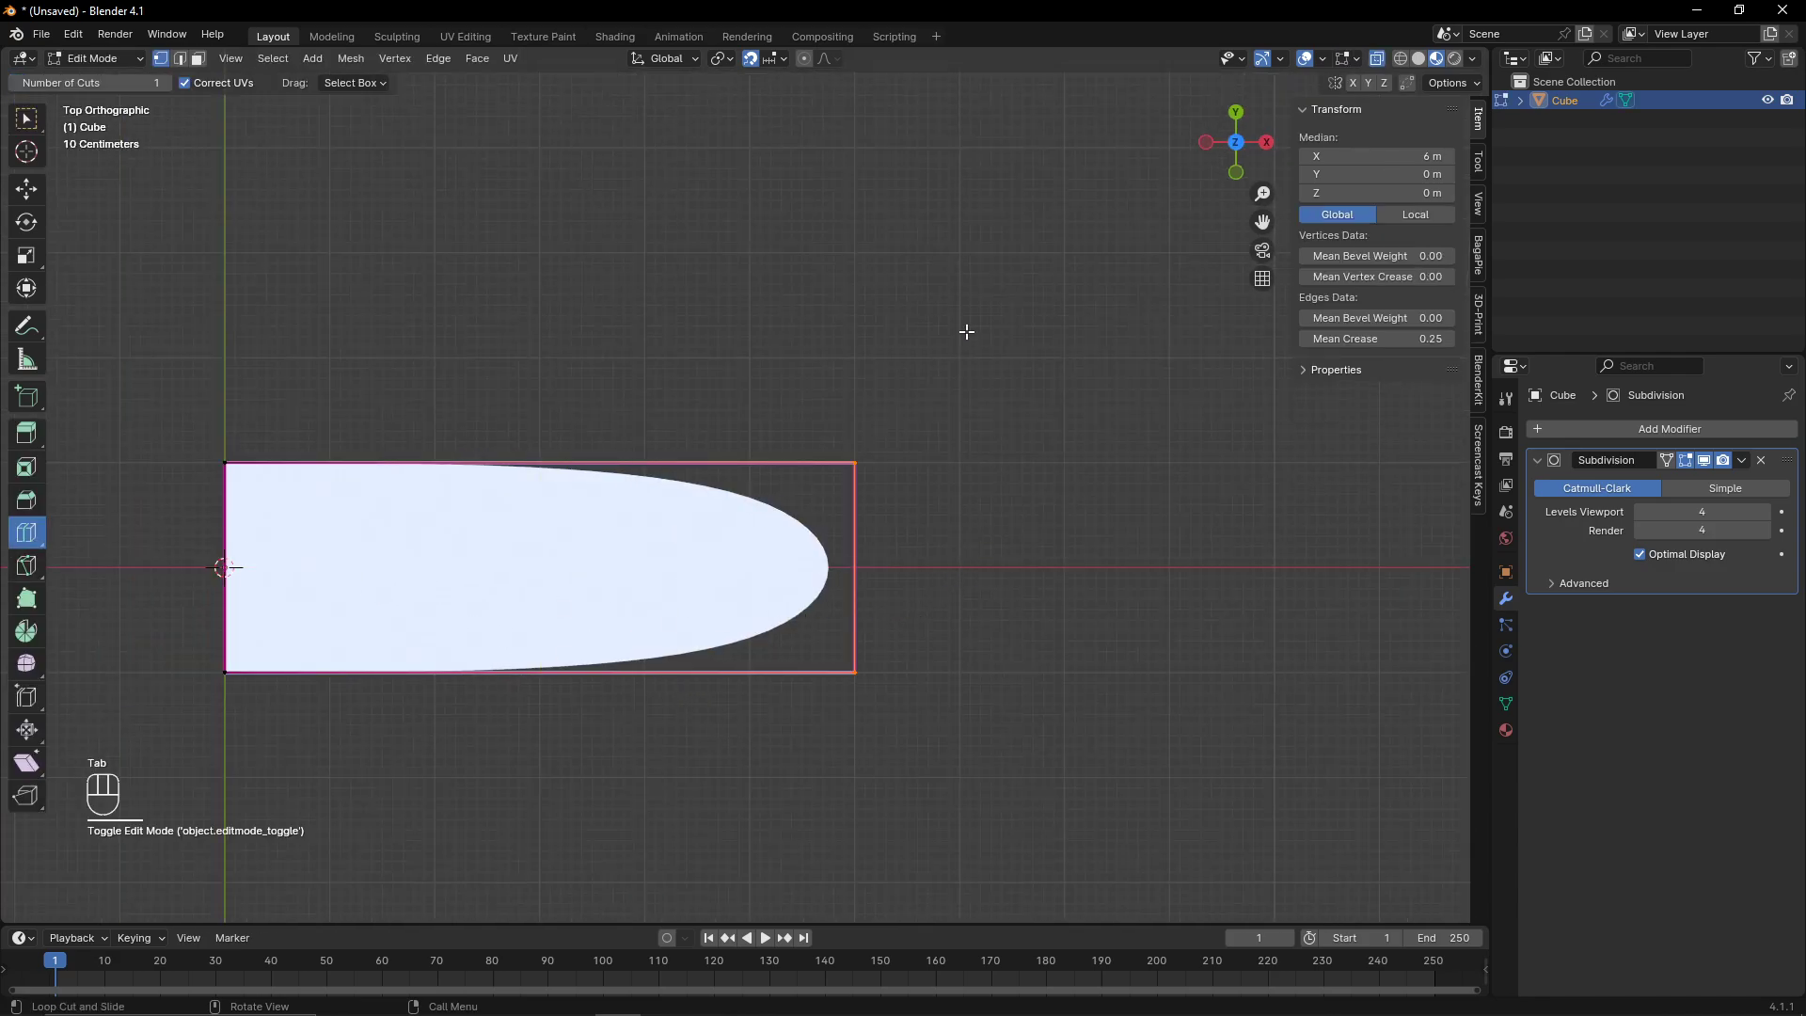
middle_click_drag(941, 489, 823, 764)
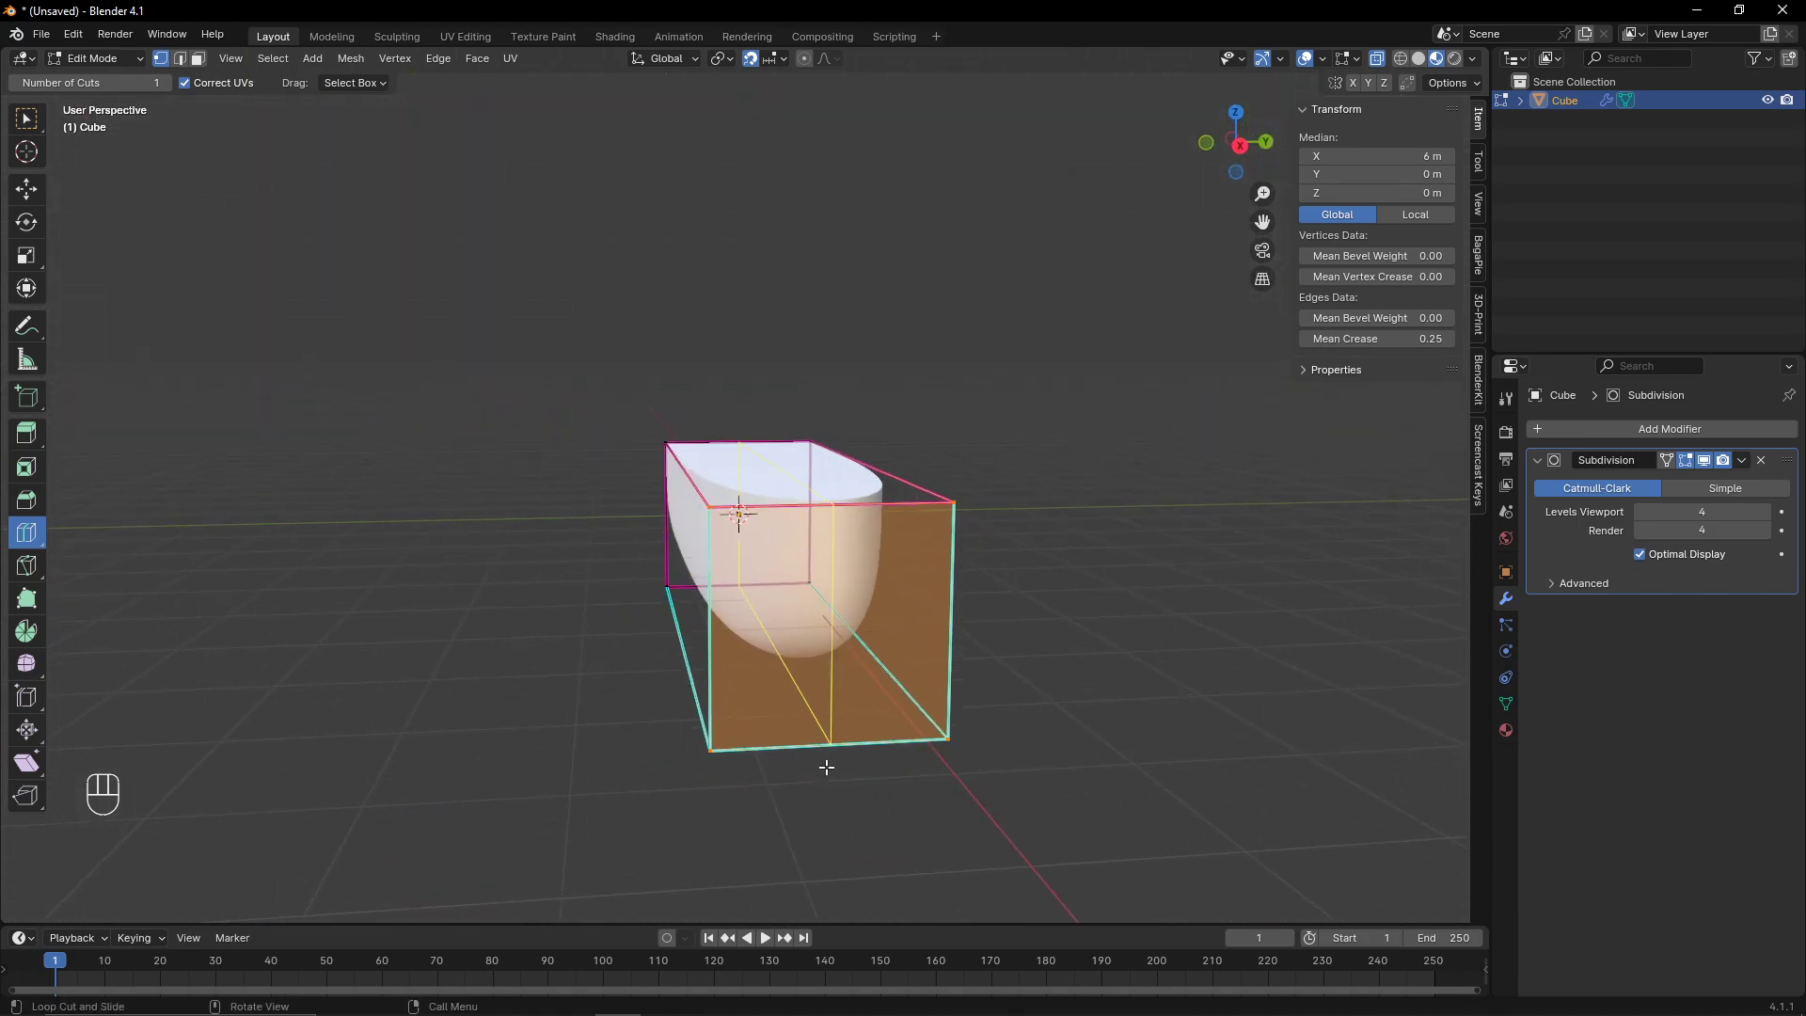
left_click(826, 767)
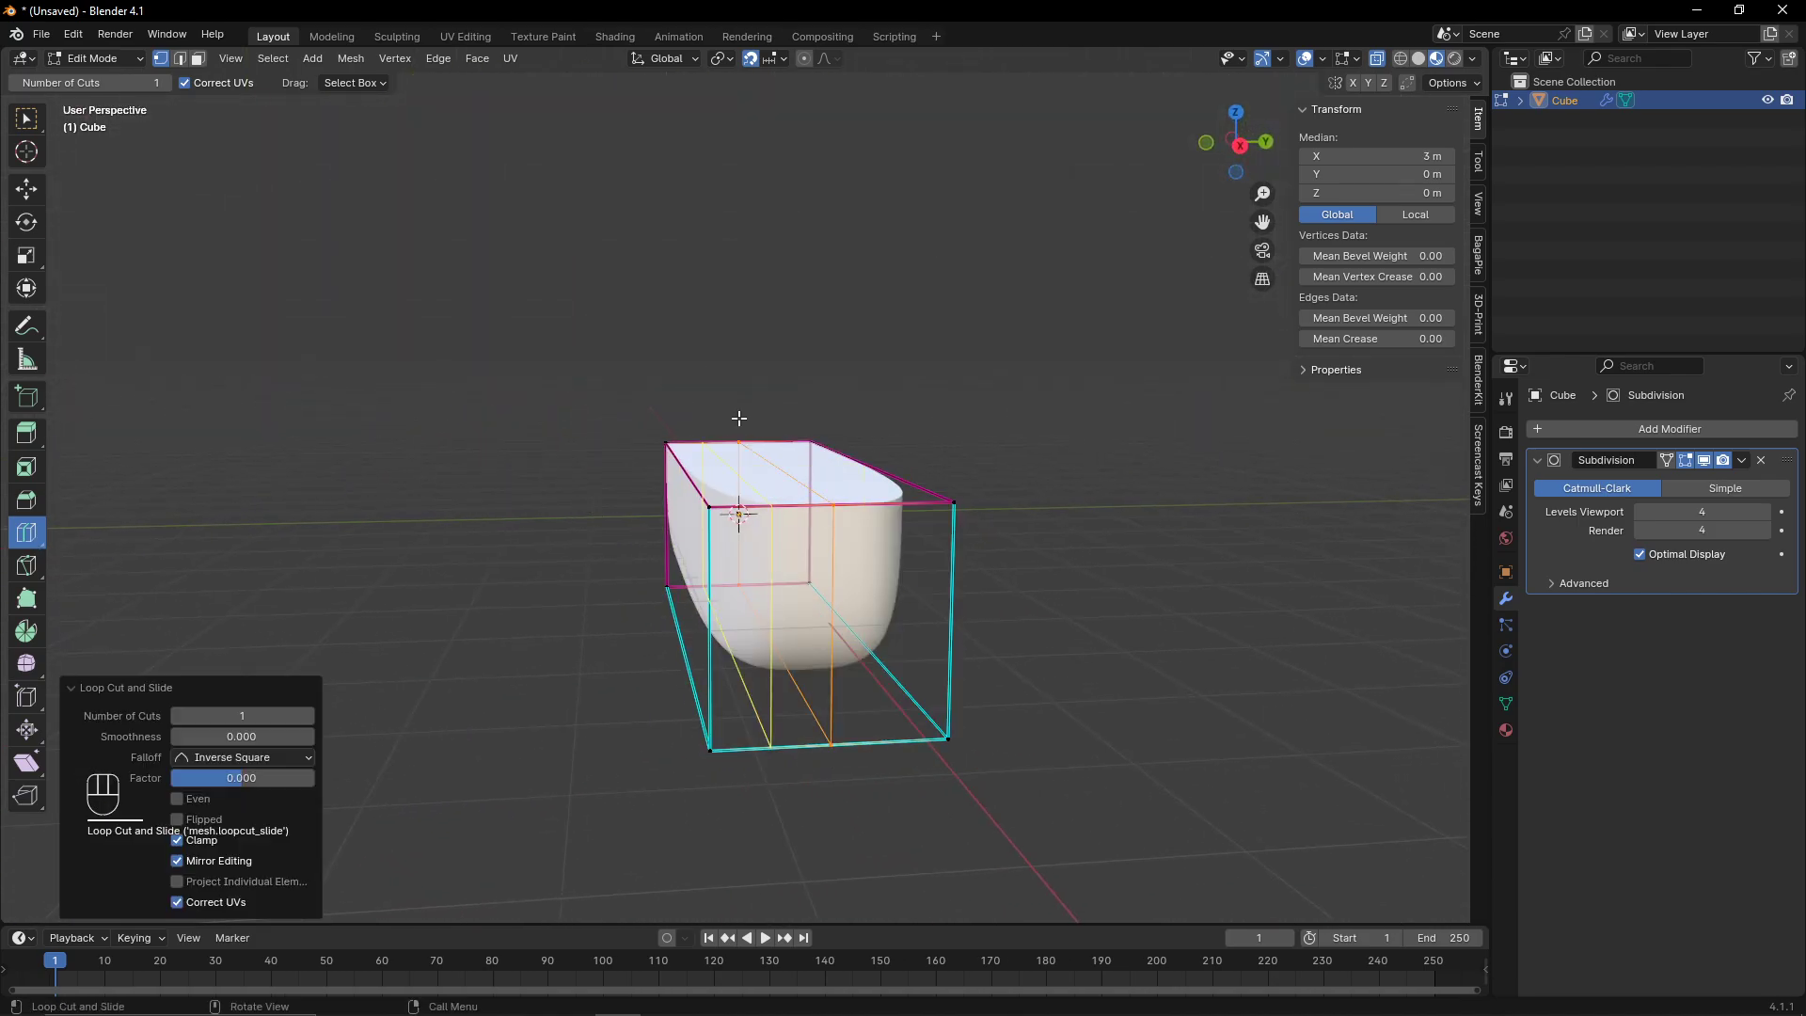
middle_click_drag(824, 769, 1025, 748)
left_click(1232, 130)
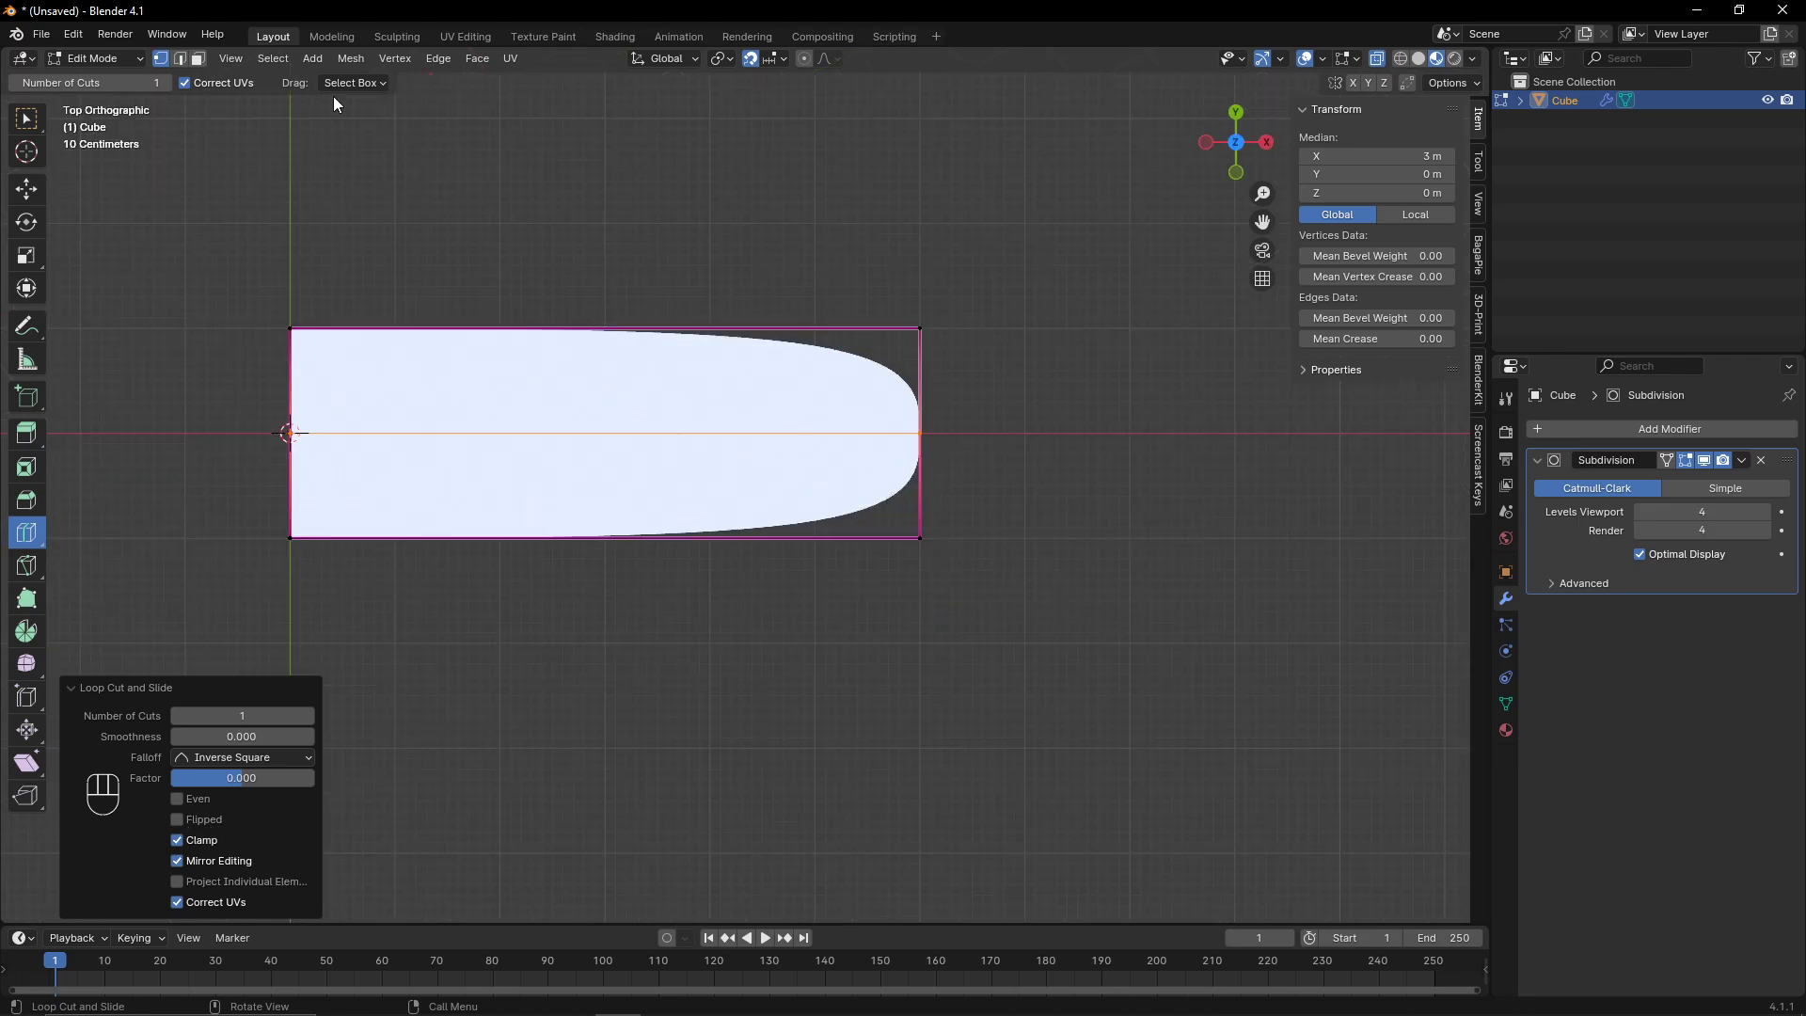
- Box-select the vertices of the lower half in top view and delete them
left_click(27, 120)
left_click_drag(347, 552, 780, 456)
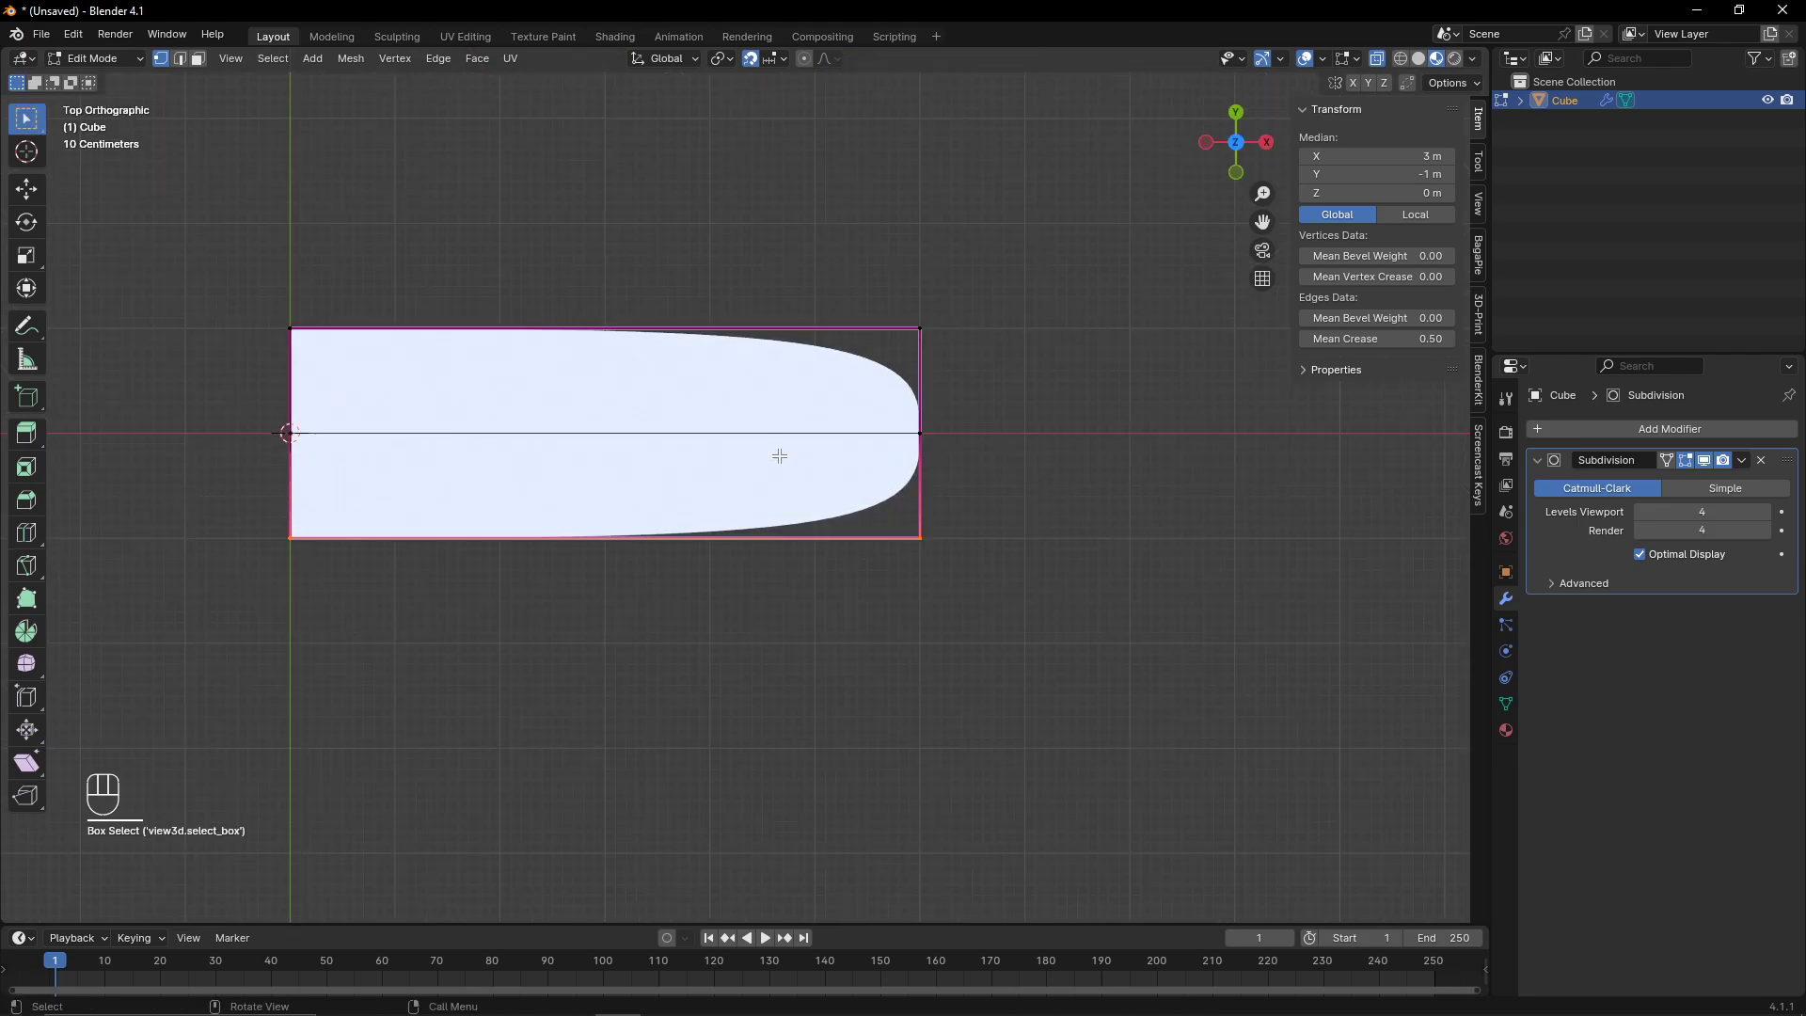
key("x")
left_click(779, 456)
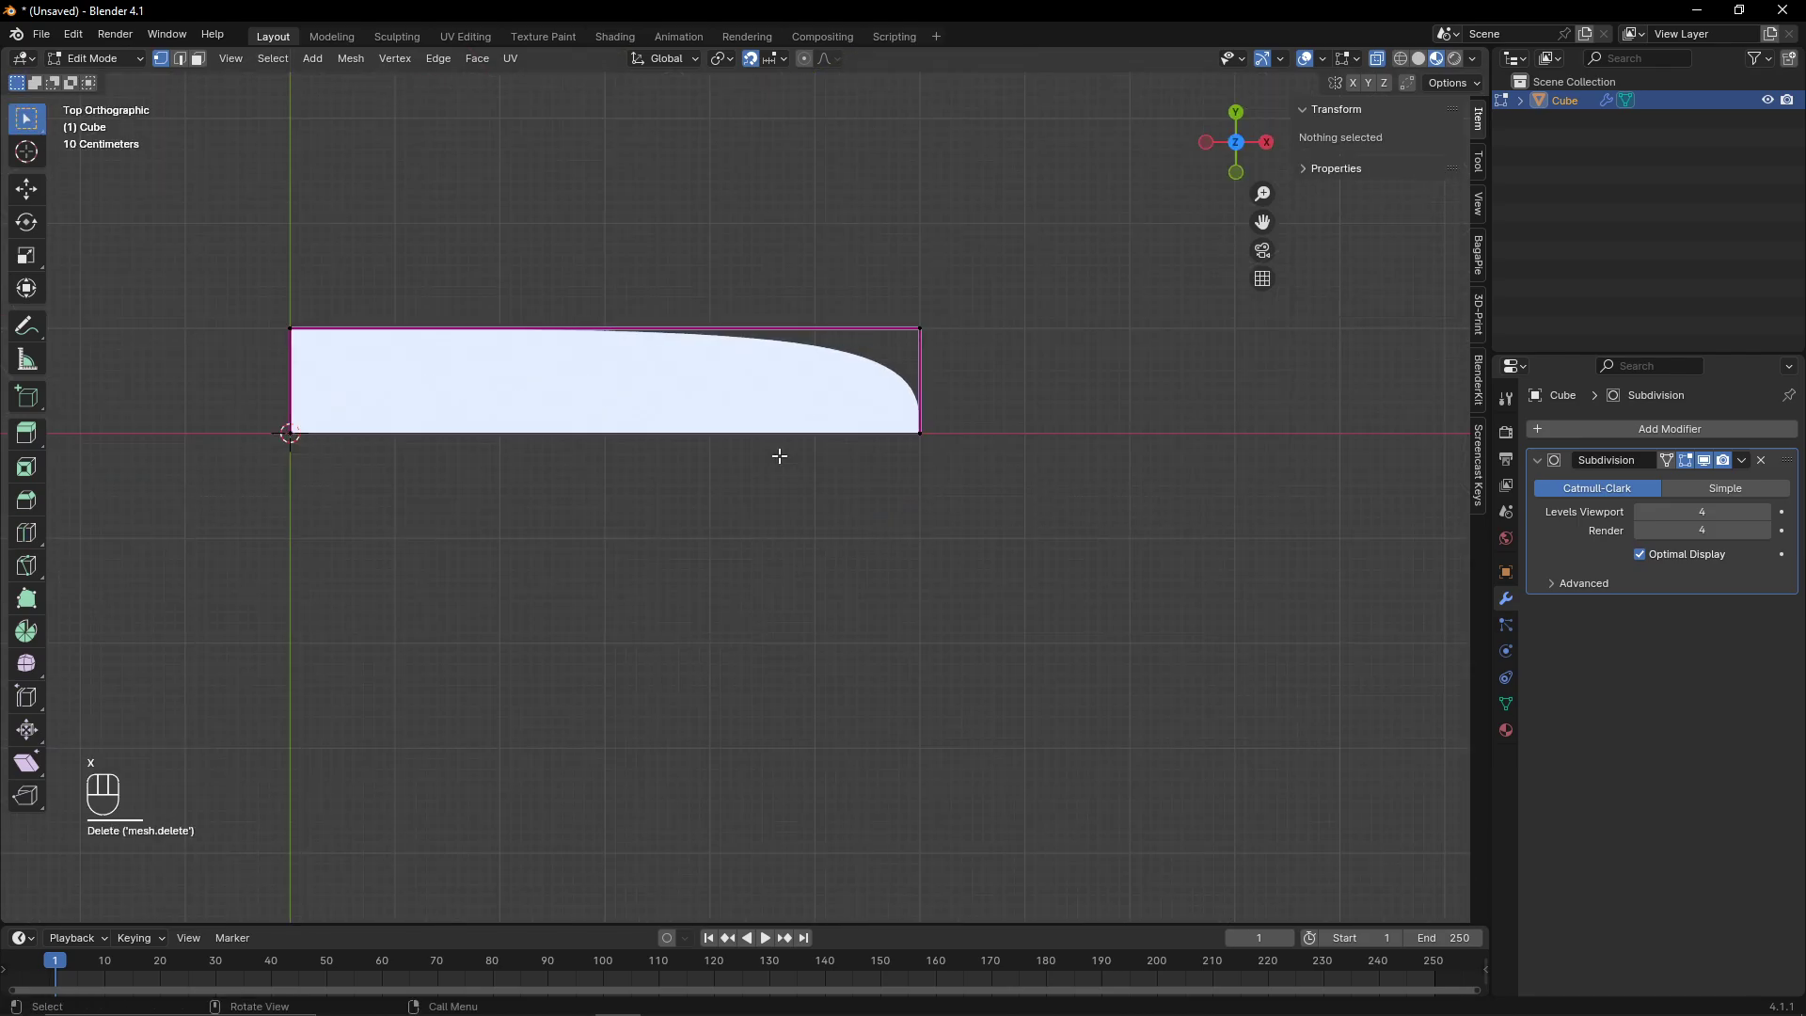
- Add a Mirror modifier to the cube
middle_click_drag(1263, 312, 1354, 495, "shift")
left_click(1633, 429)
key("space")
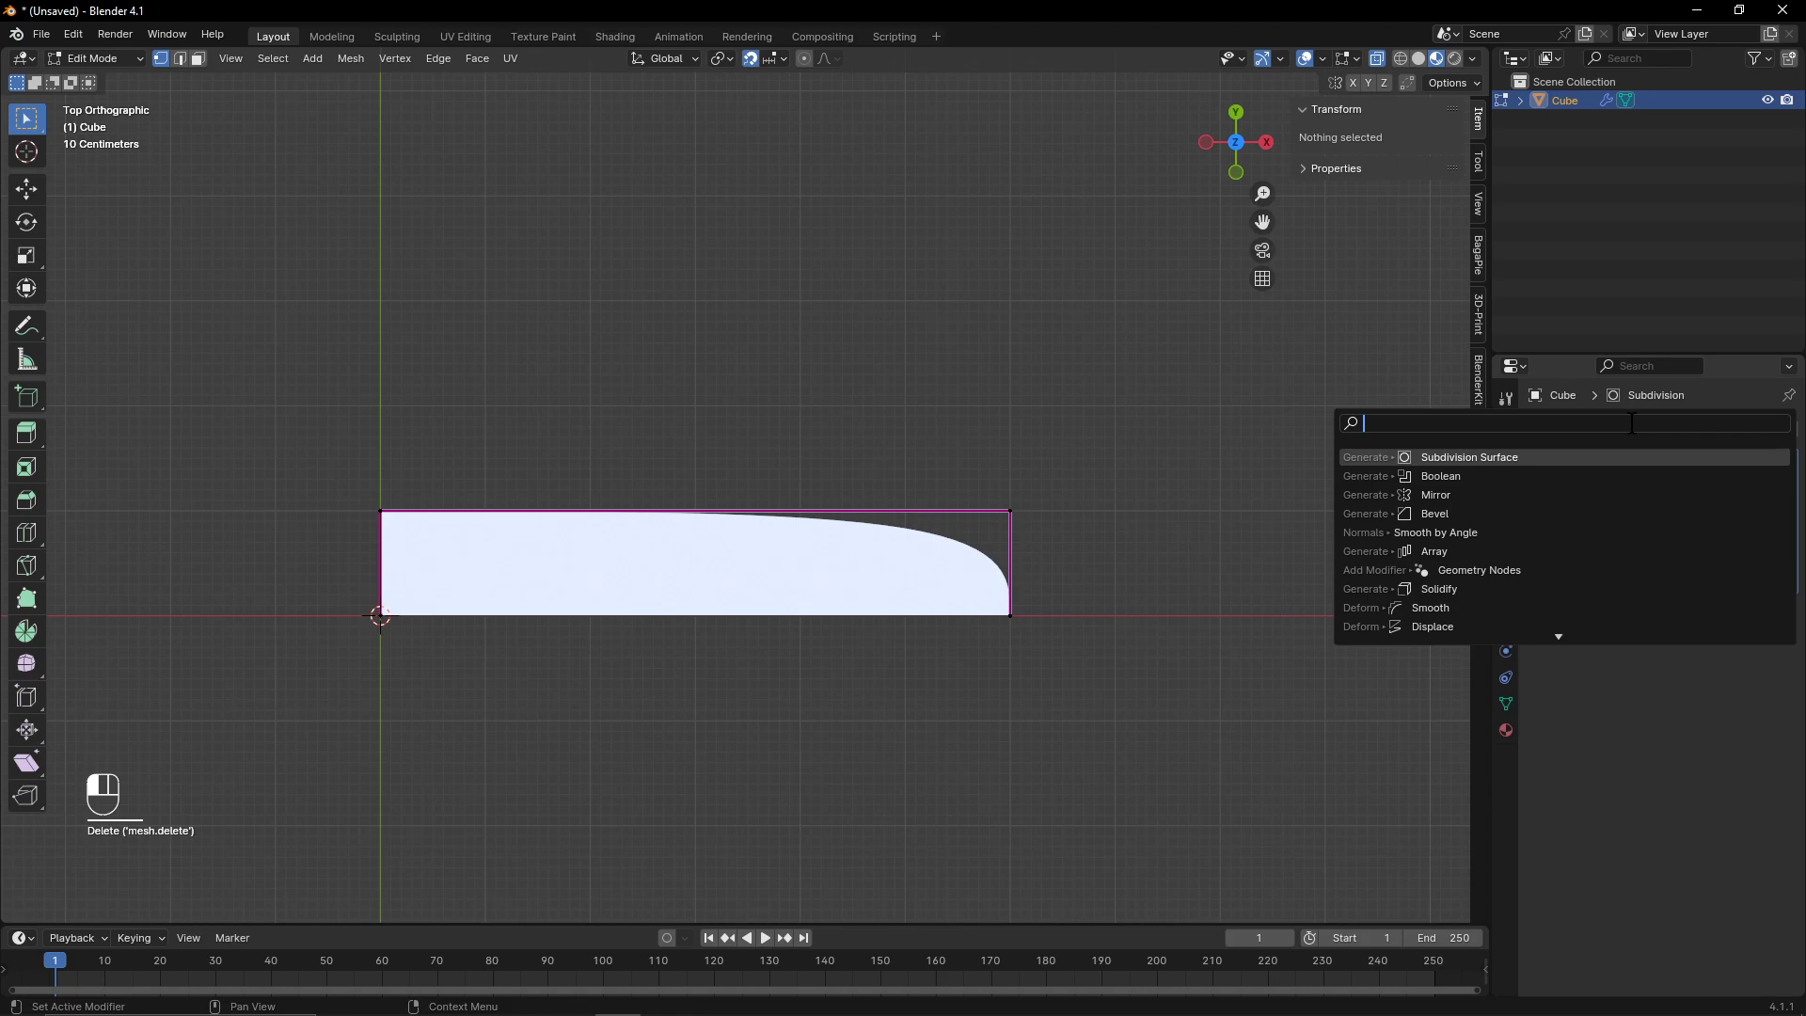
type("mirr")
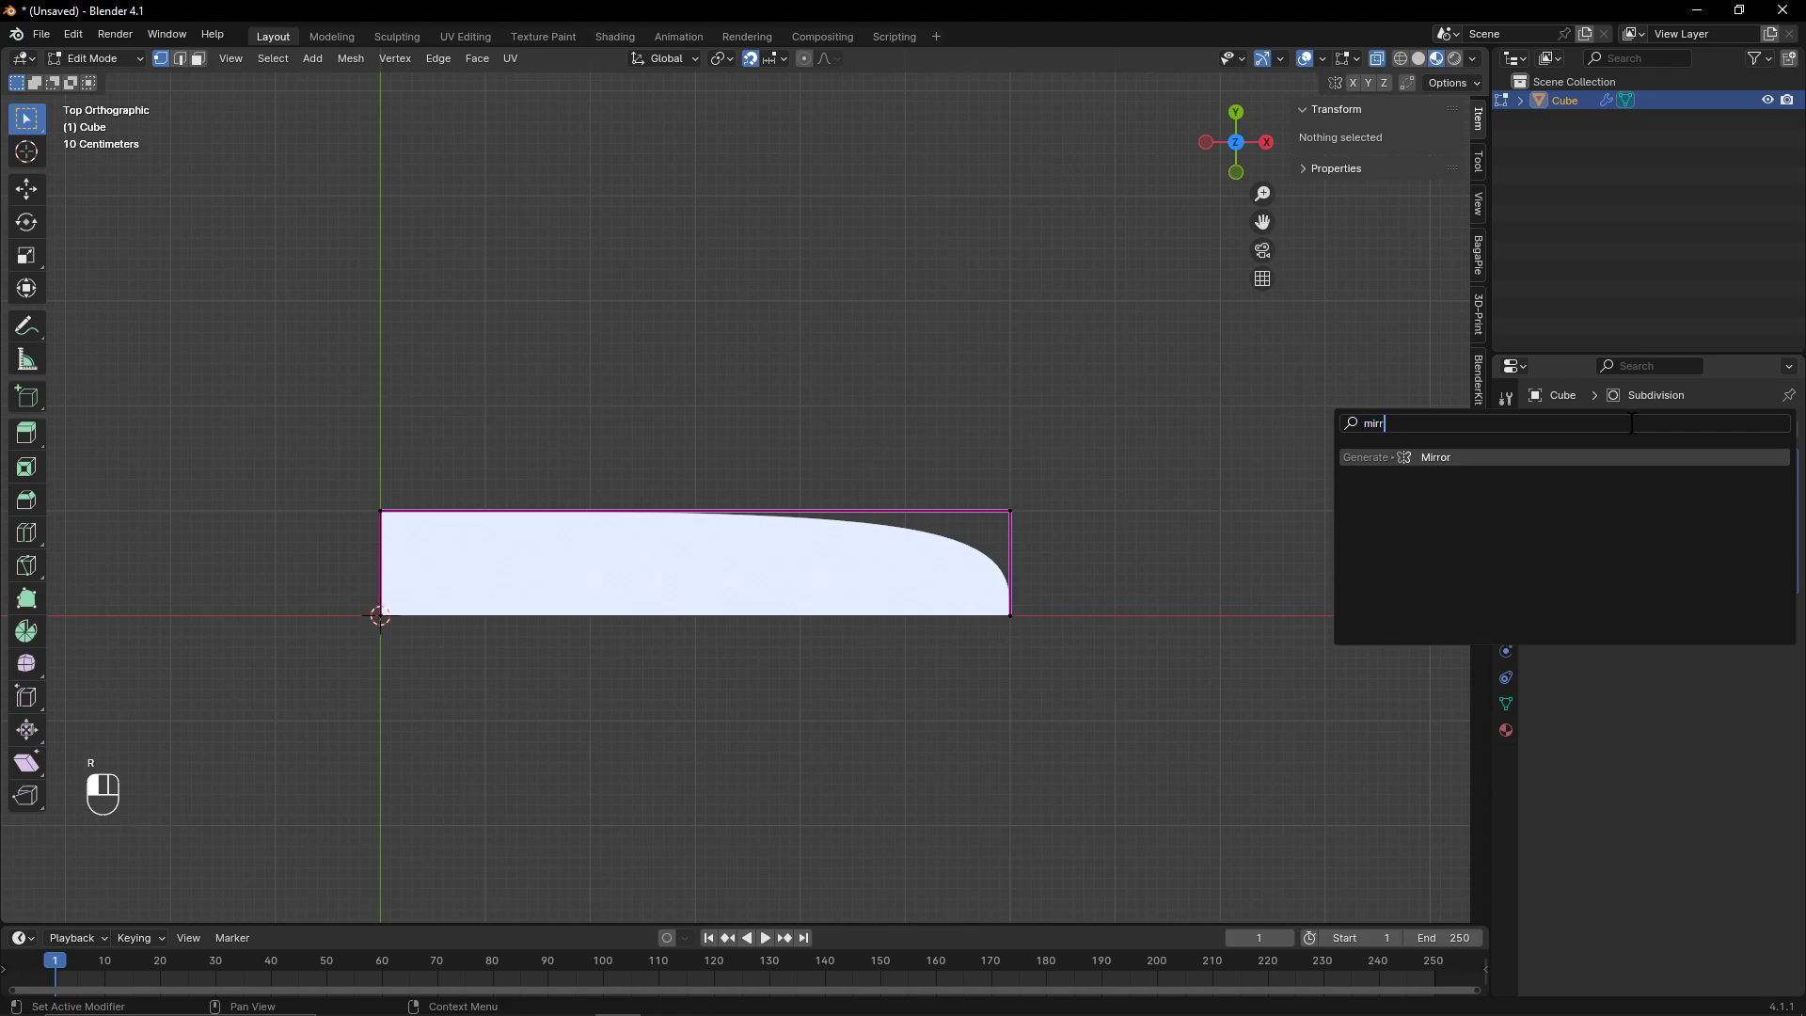
type("o")
left_click(1554, 458)
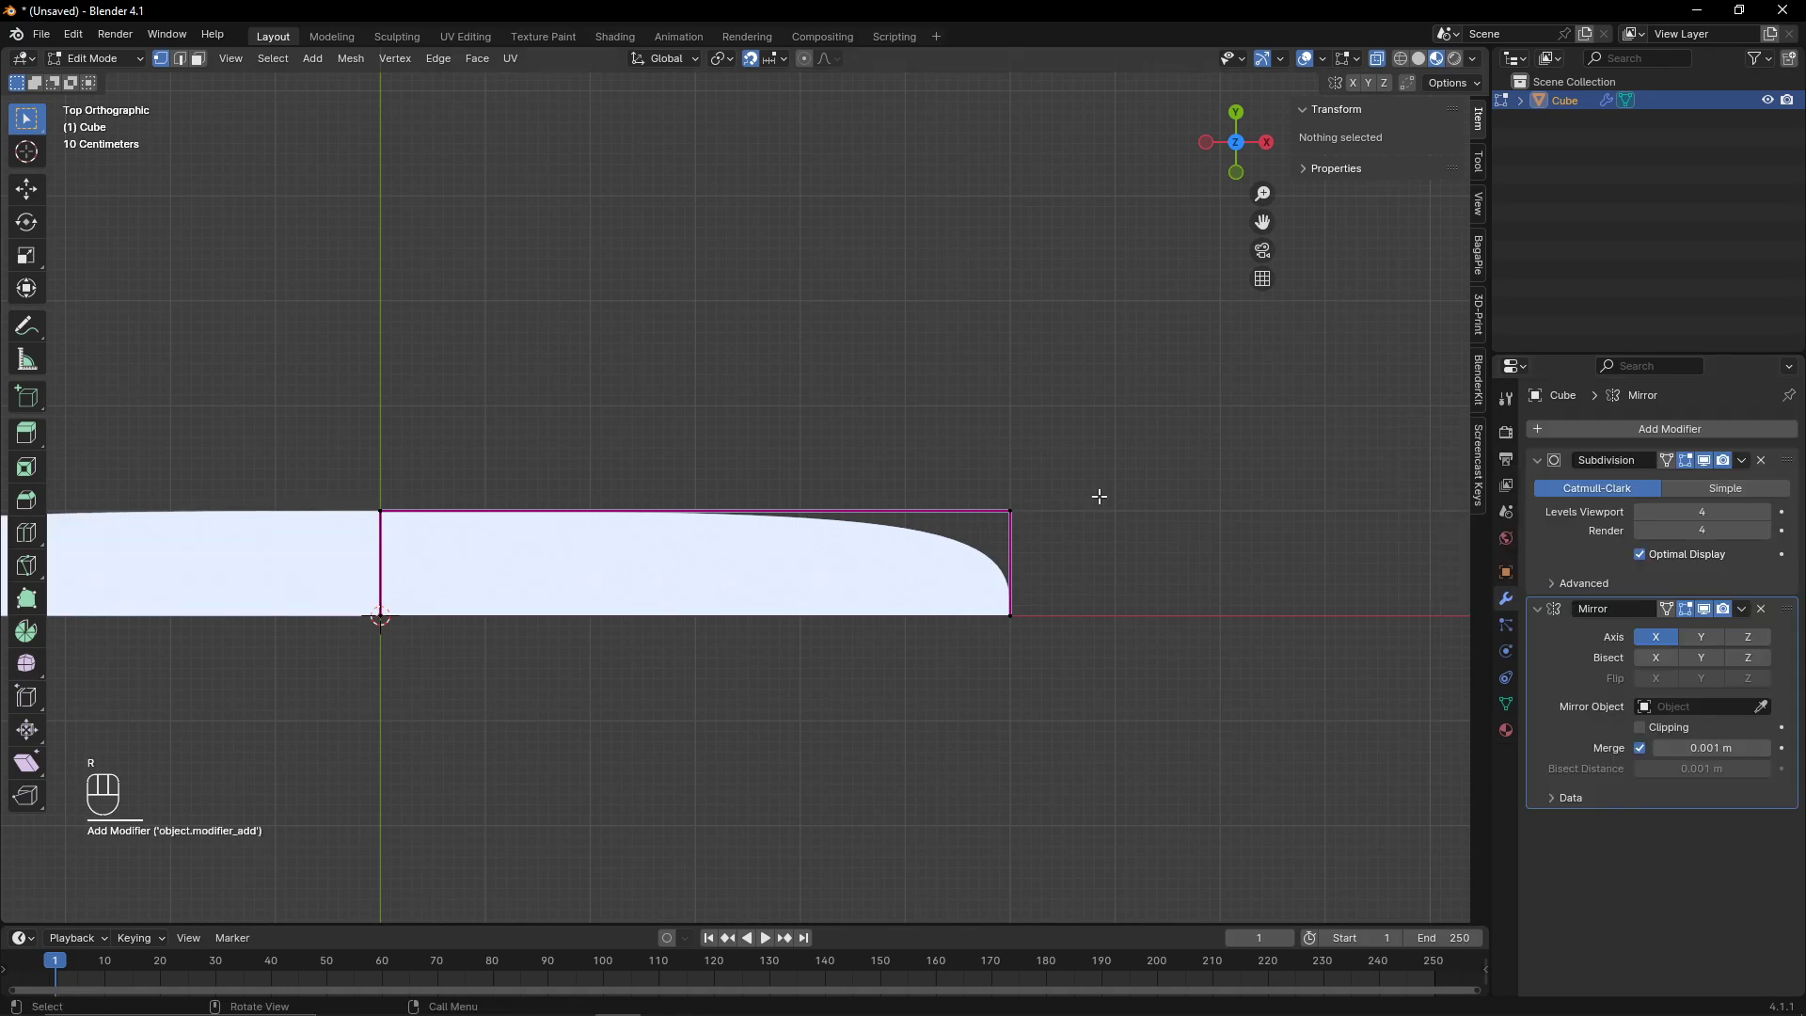
- Set the Mirror modifier's axis to Y only
middle_click_drag(933, 568, 1381, 640, "shift")
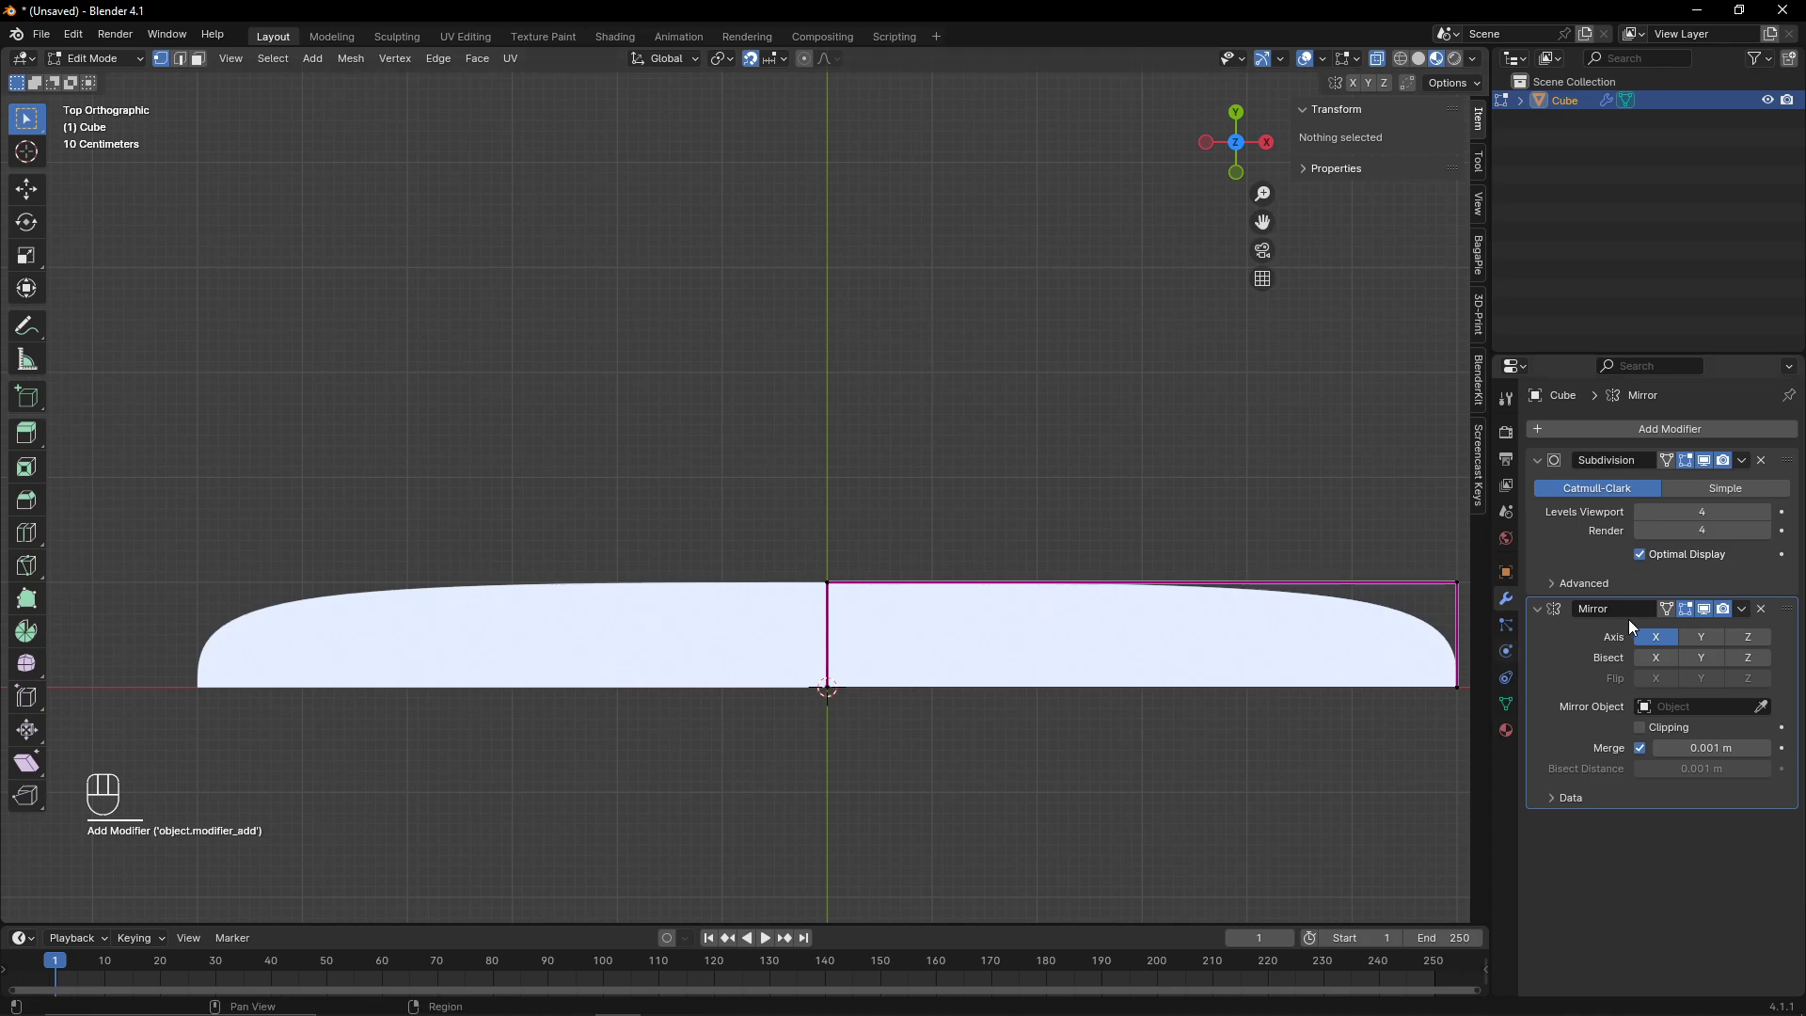
left_click(1697, 637)
left_click(1672, 638)
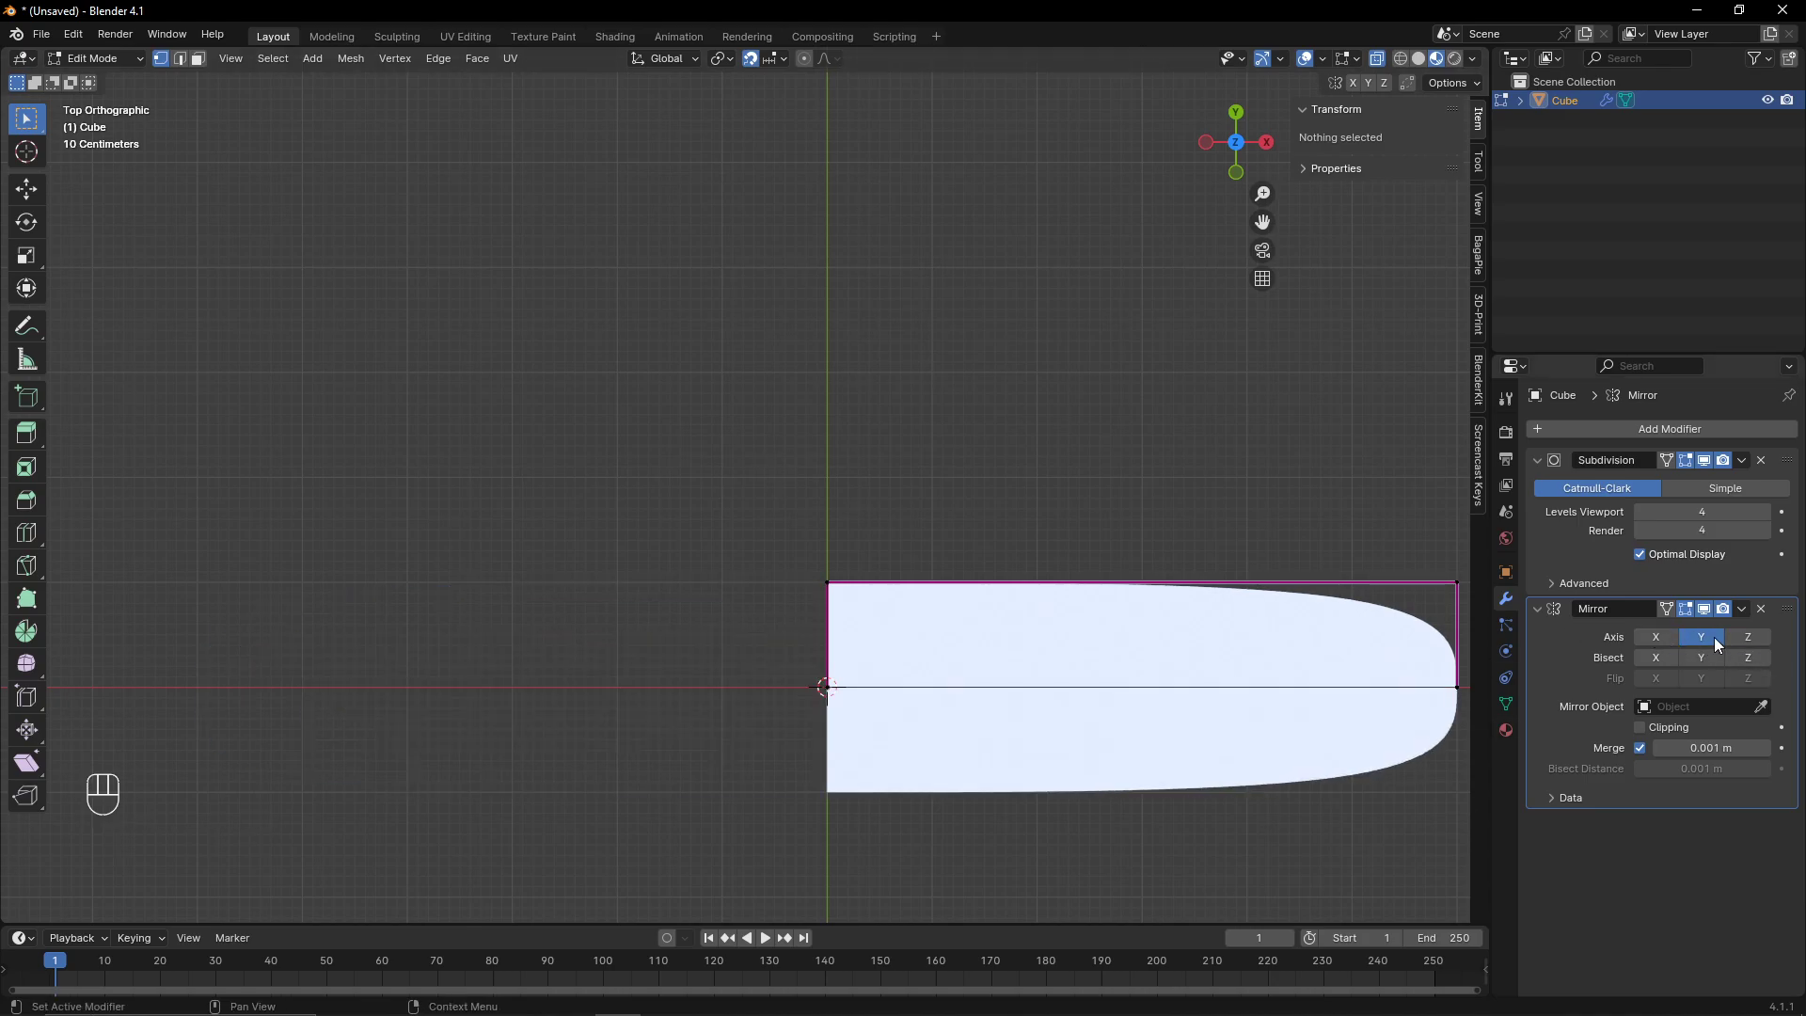
- Examine the mirrored hull shape in perspective, front and top views
middle_click_drag(1222, 629, 868, 618, "shift")
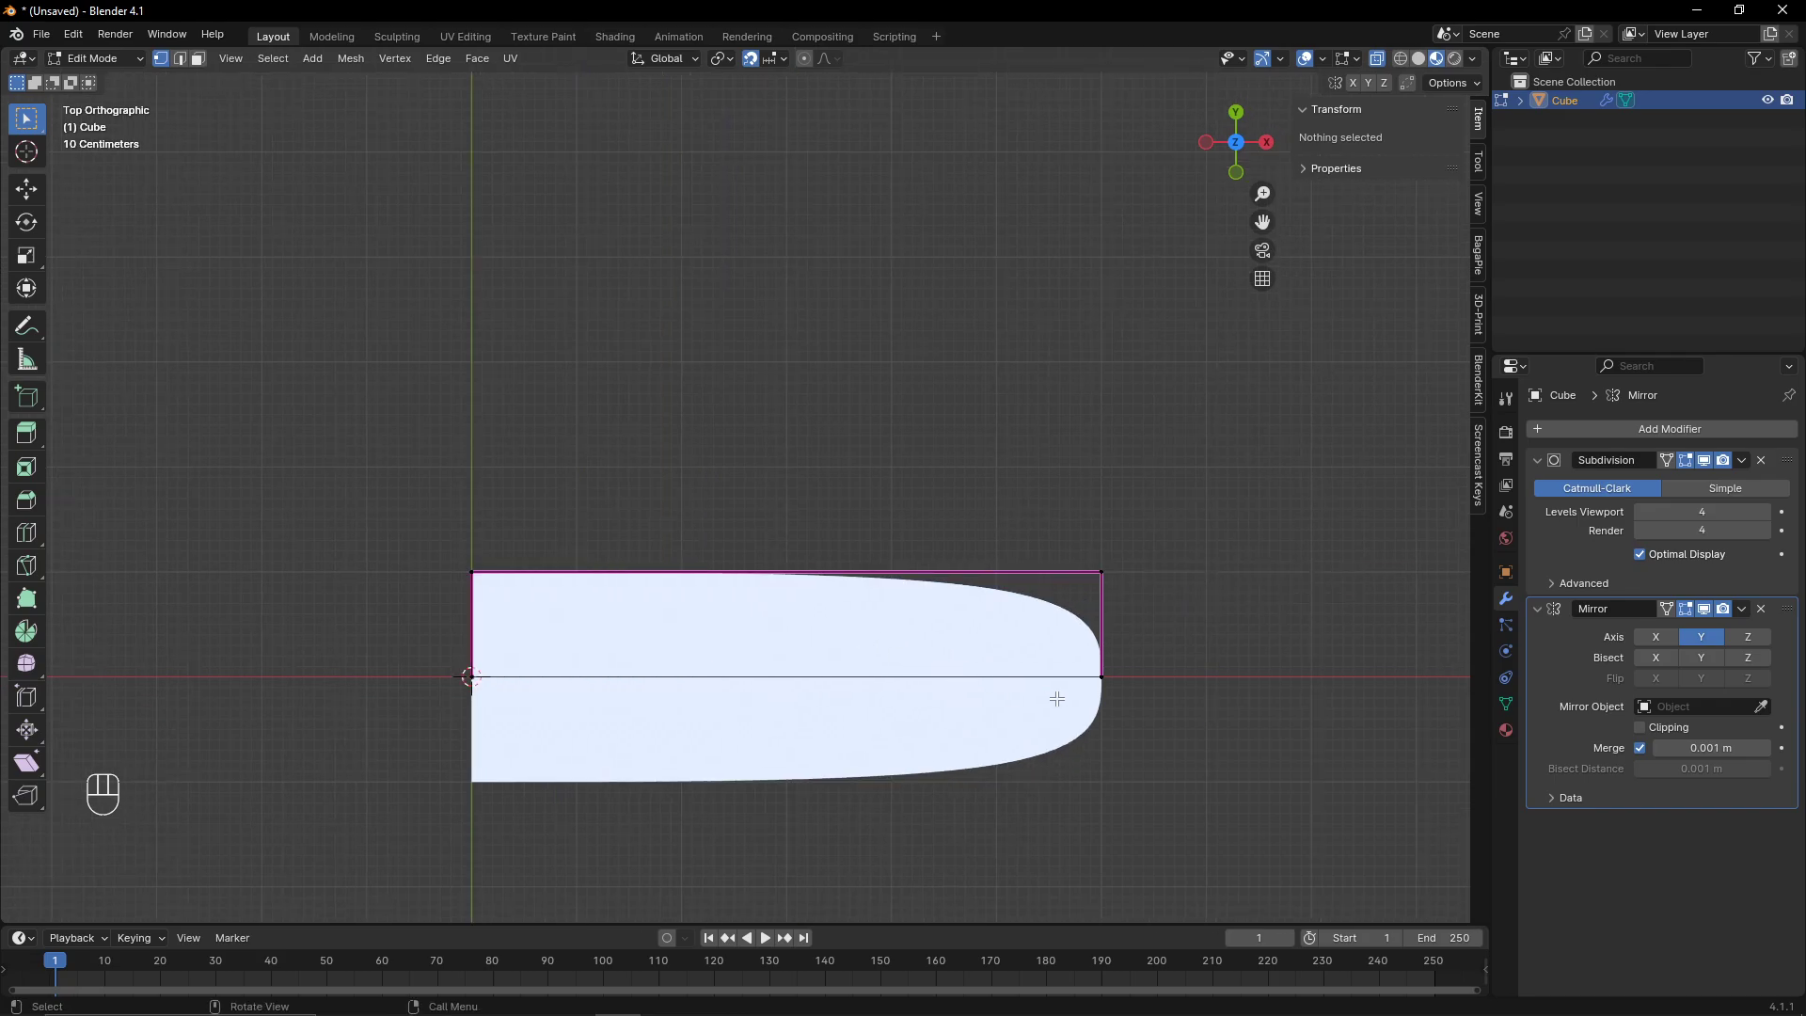
middle_click_drag(700, 650, 583, 489)
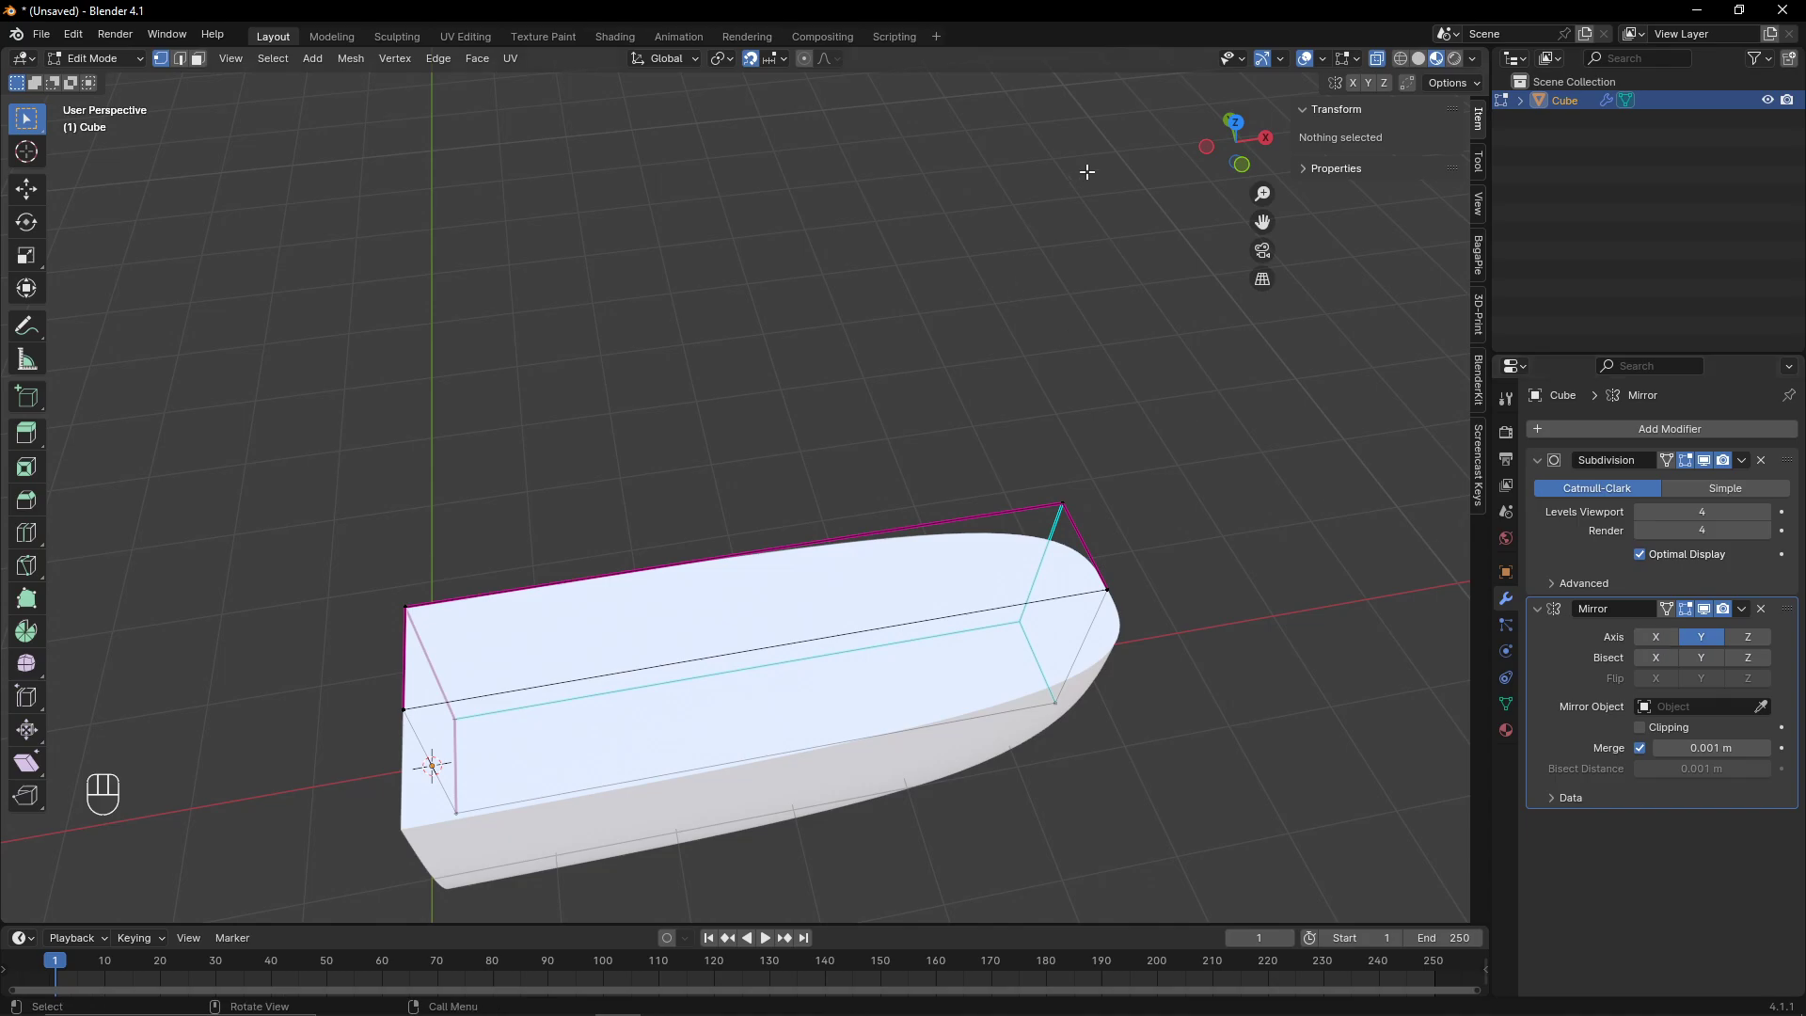
left_click(1242, 167)
middle_click_drag(578, 644, 736, 655, "shift")
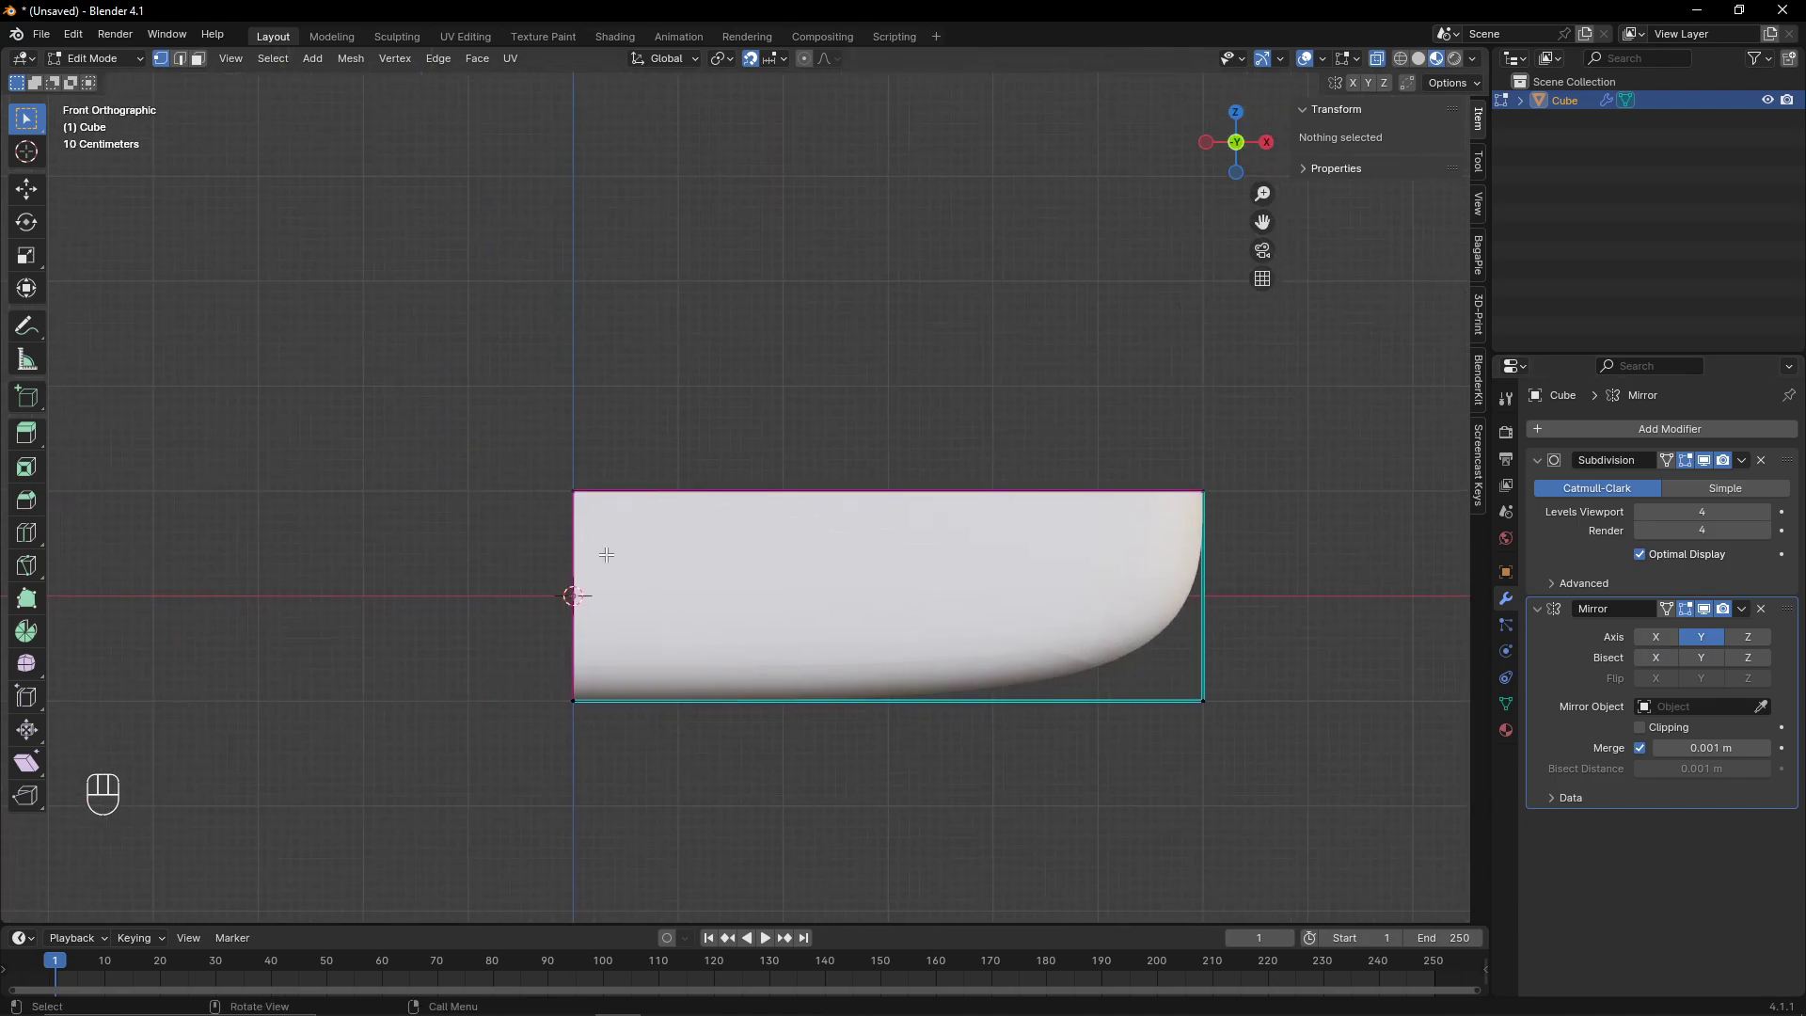
left_click_drag(535, 635, 616, 739)
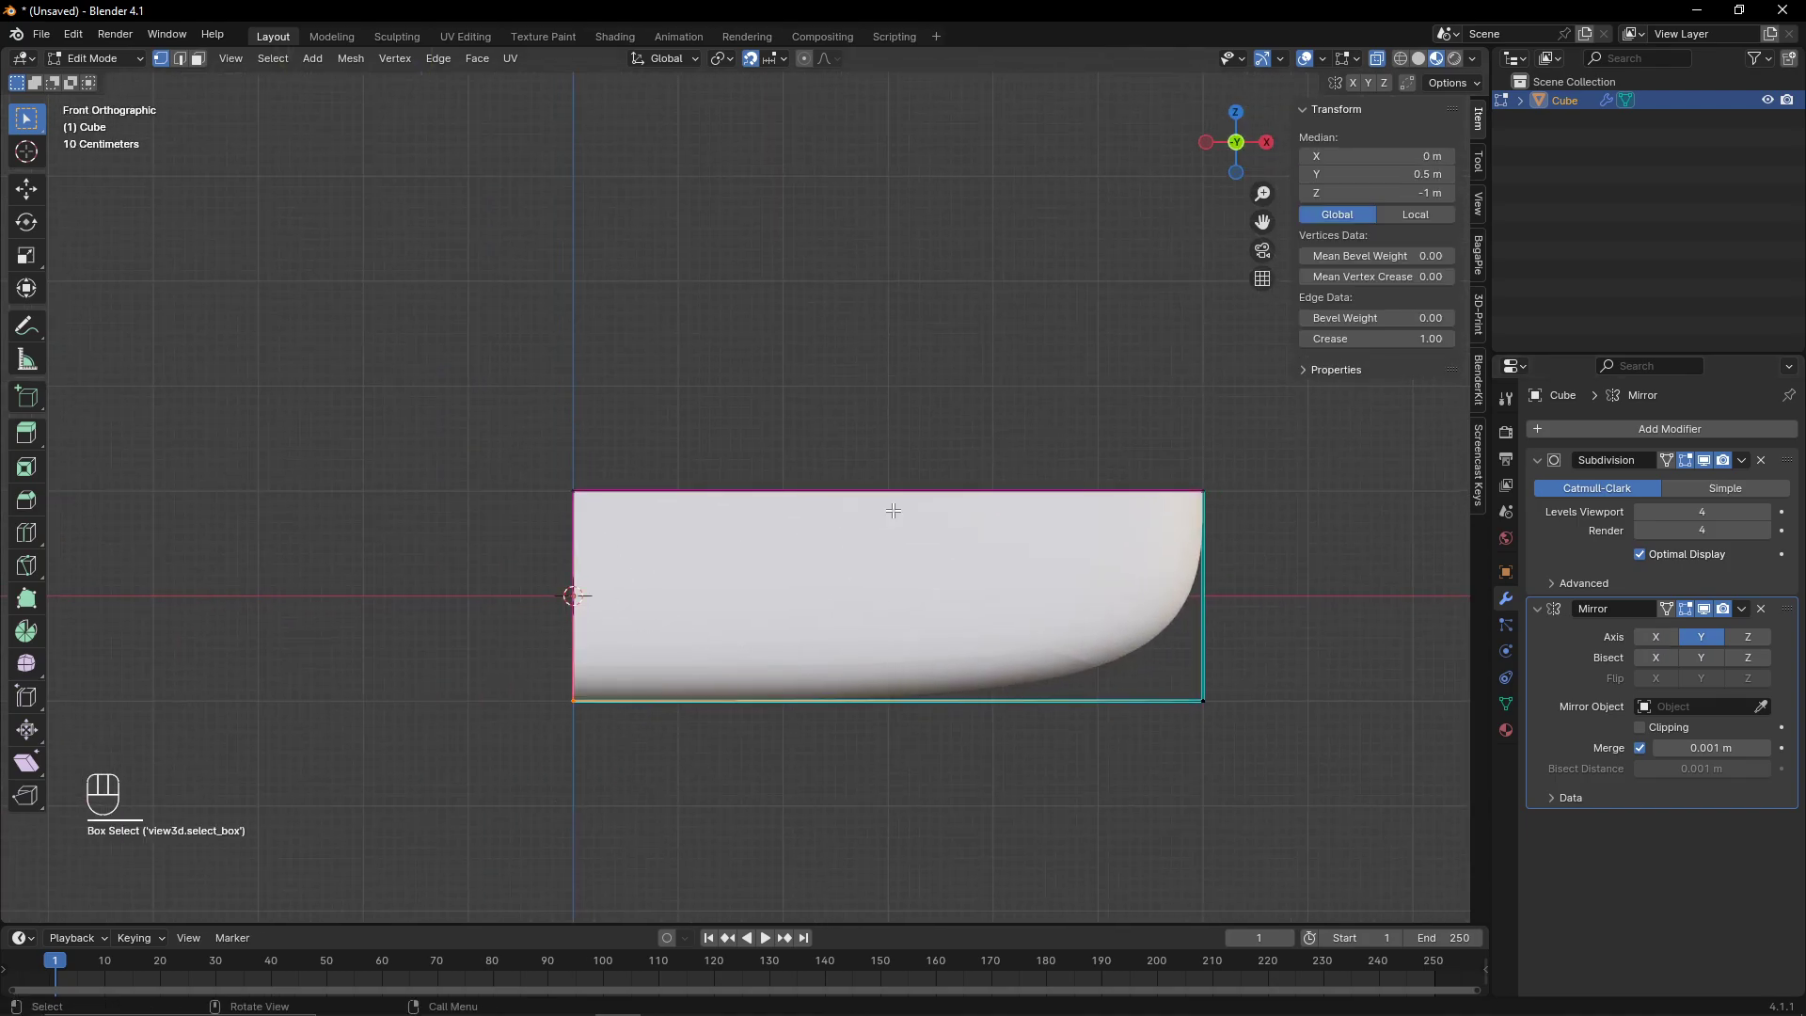
middle_click_drag(889, 508, 1021, 479)
key("Tab")
left_click(1230, 122)
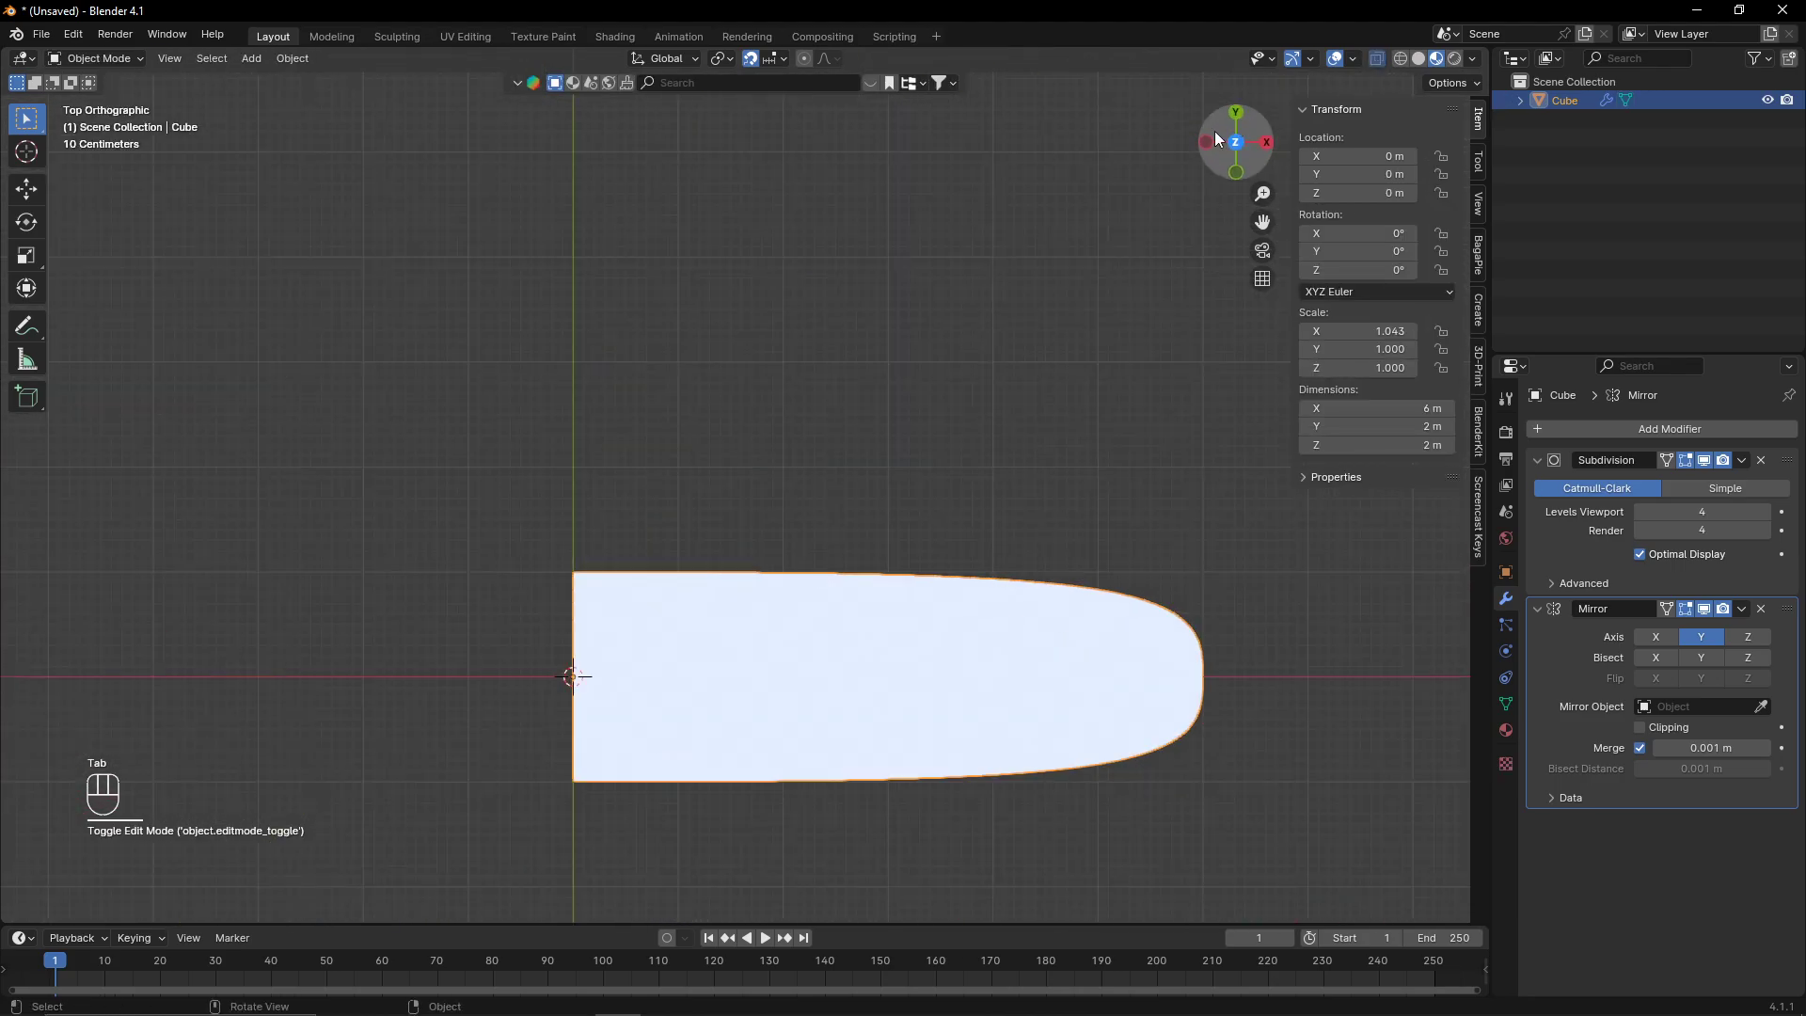
key("Tab")
middle_click_drag(957, 574, 735, 569, "shift")
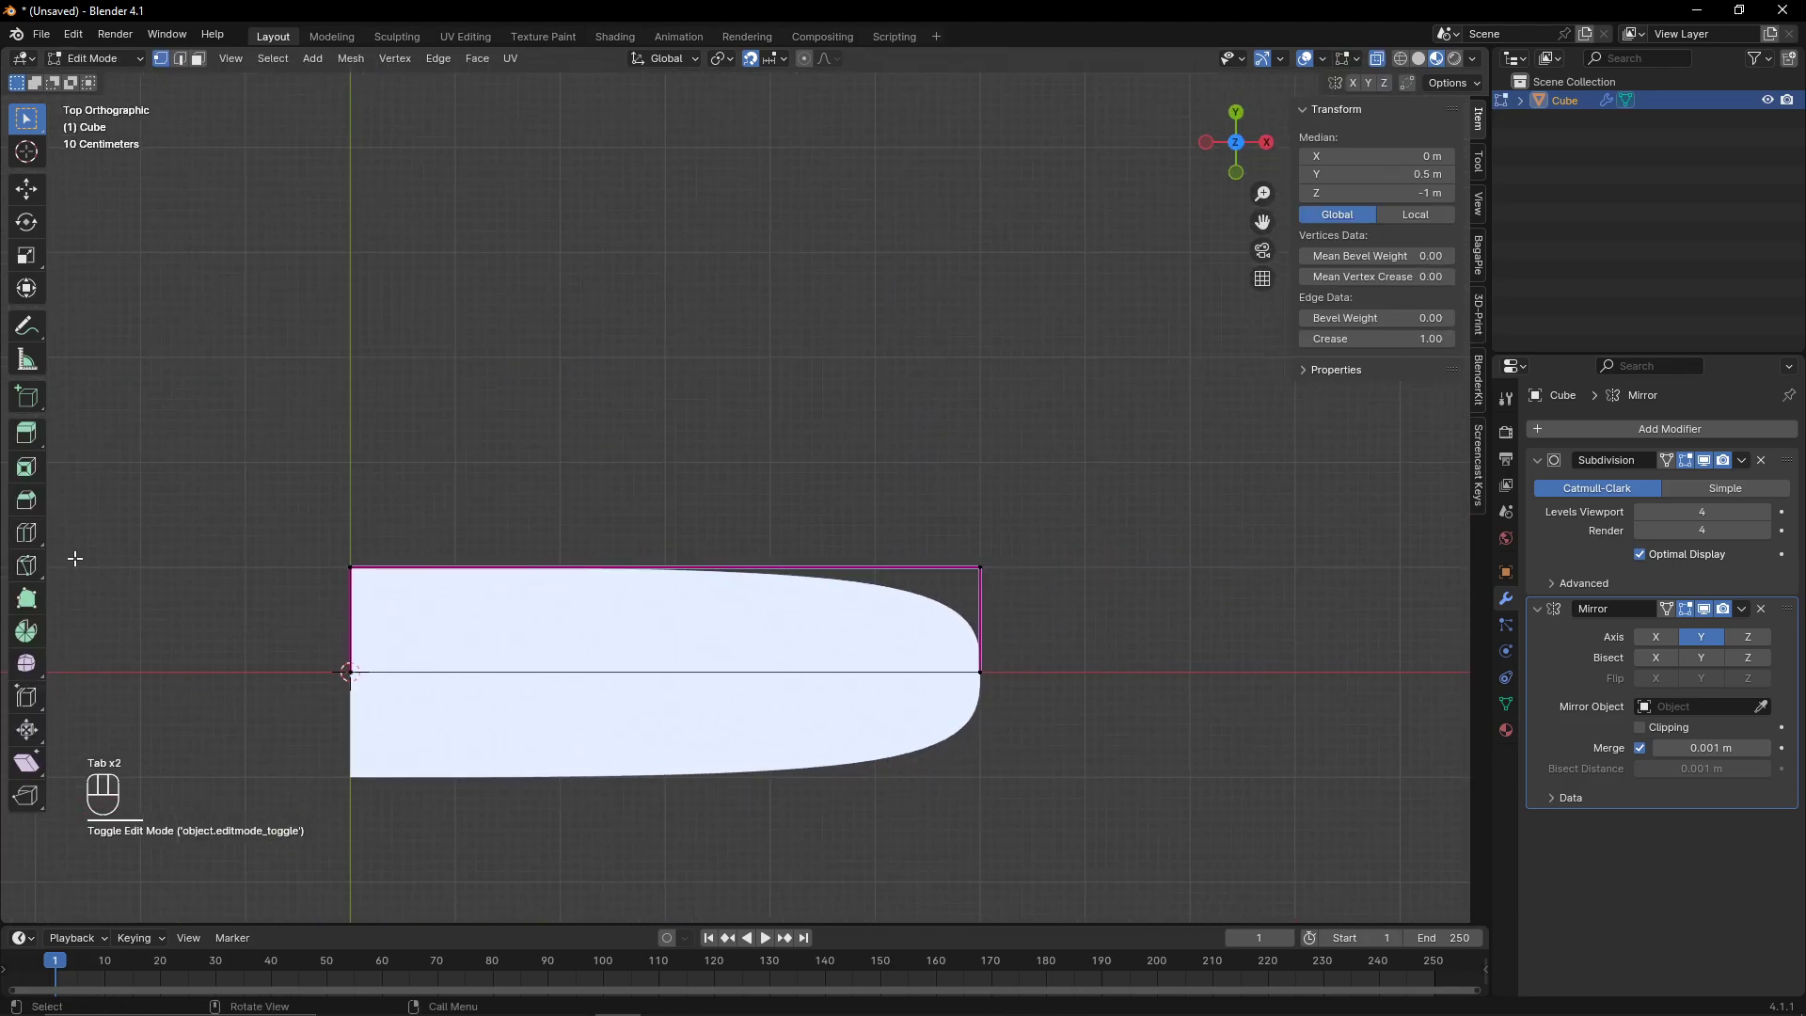
- Add three evenly spaced loop cuts across the hull's length with the Loop Cut tool
left_click(40, 533)
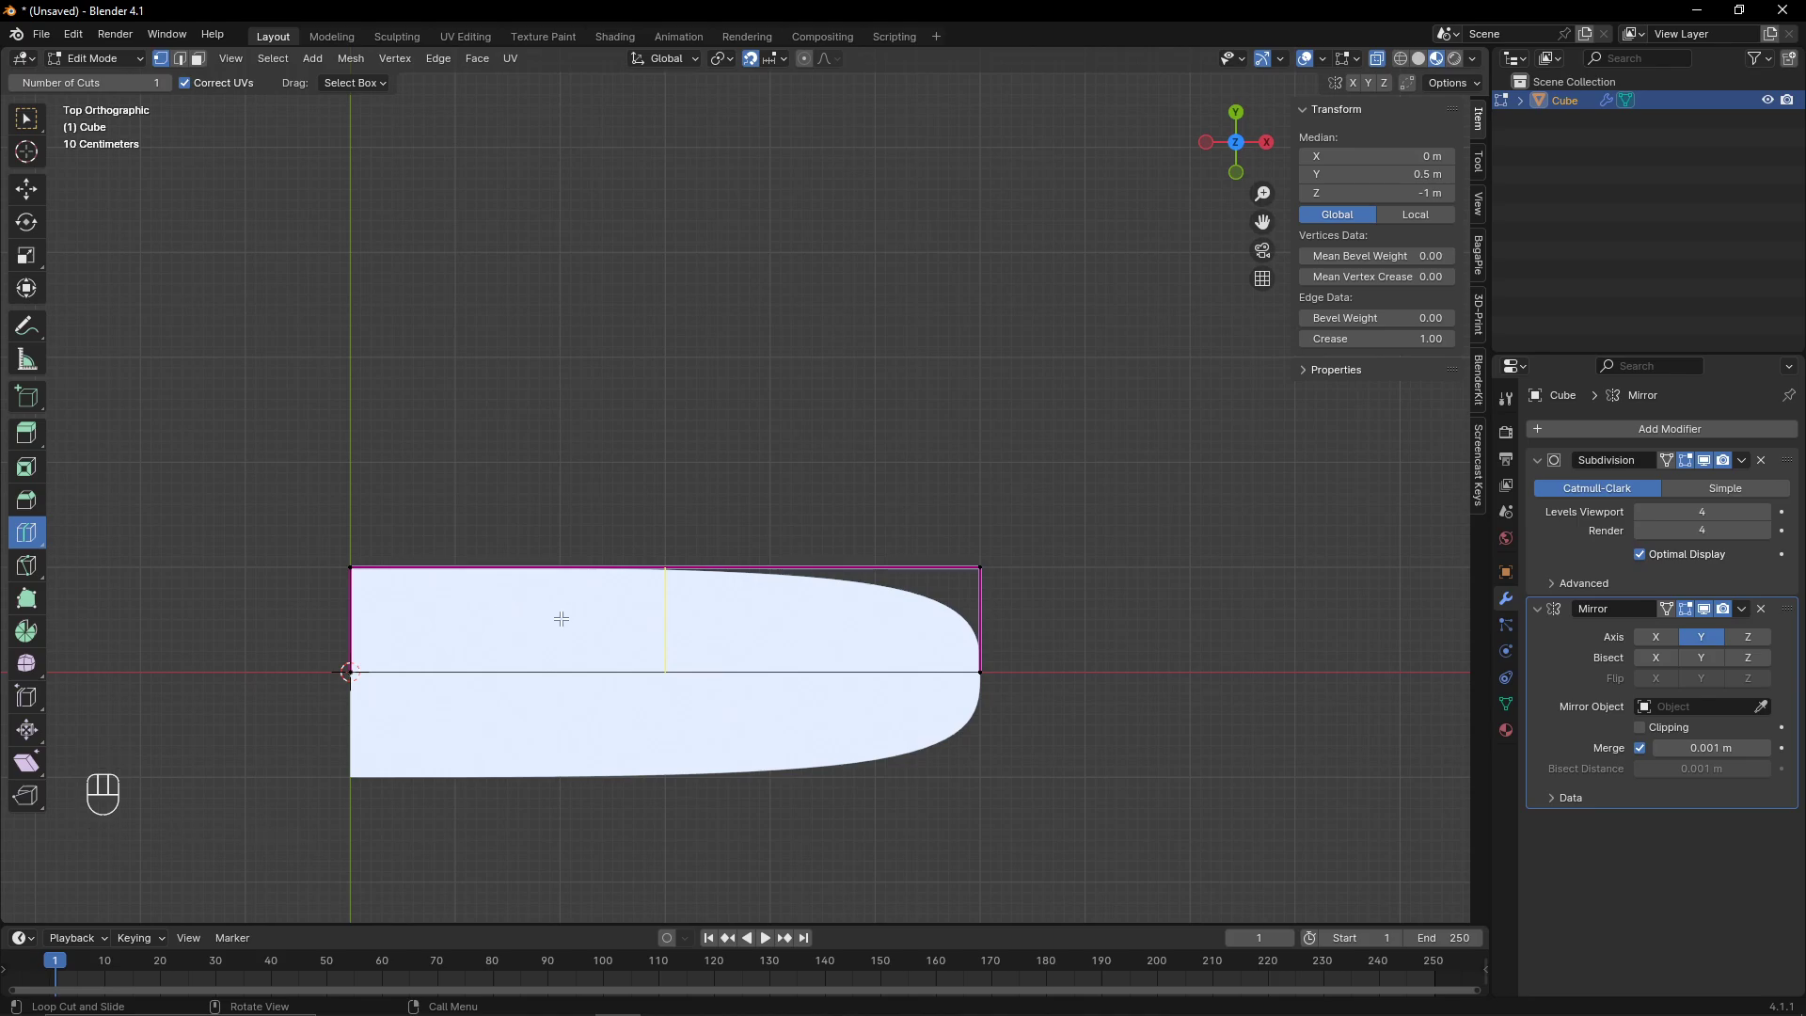
left_click(562, 619)
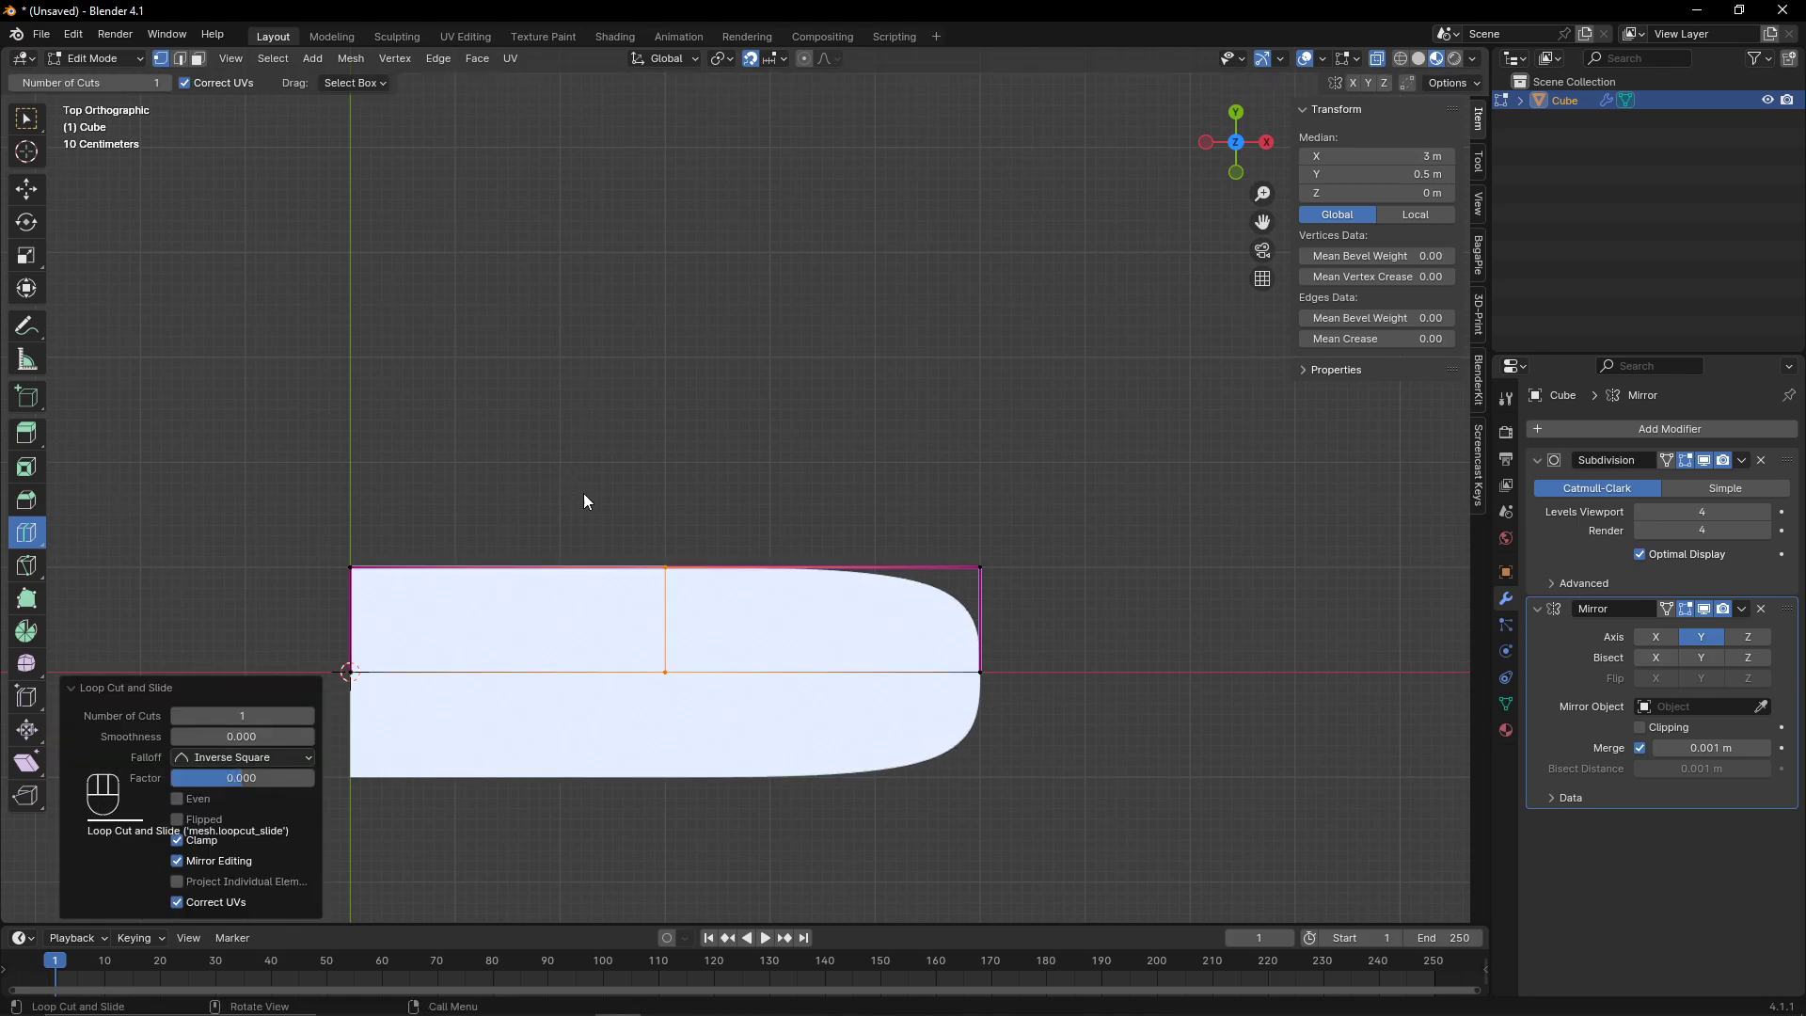
left_click(313, 715)
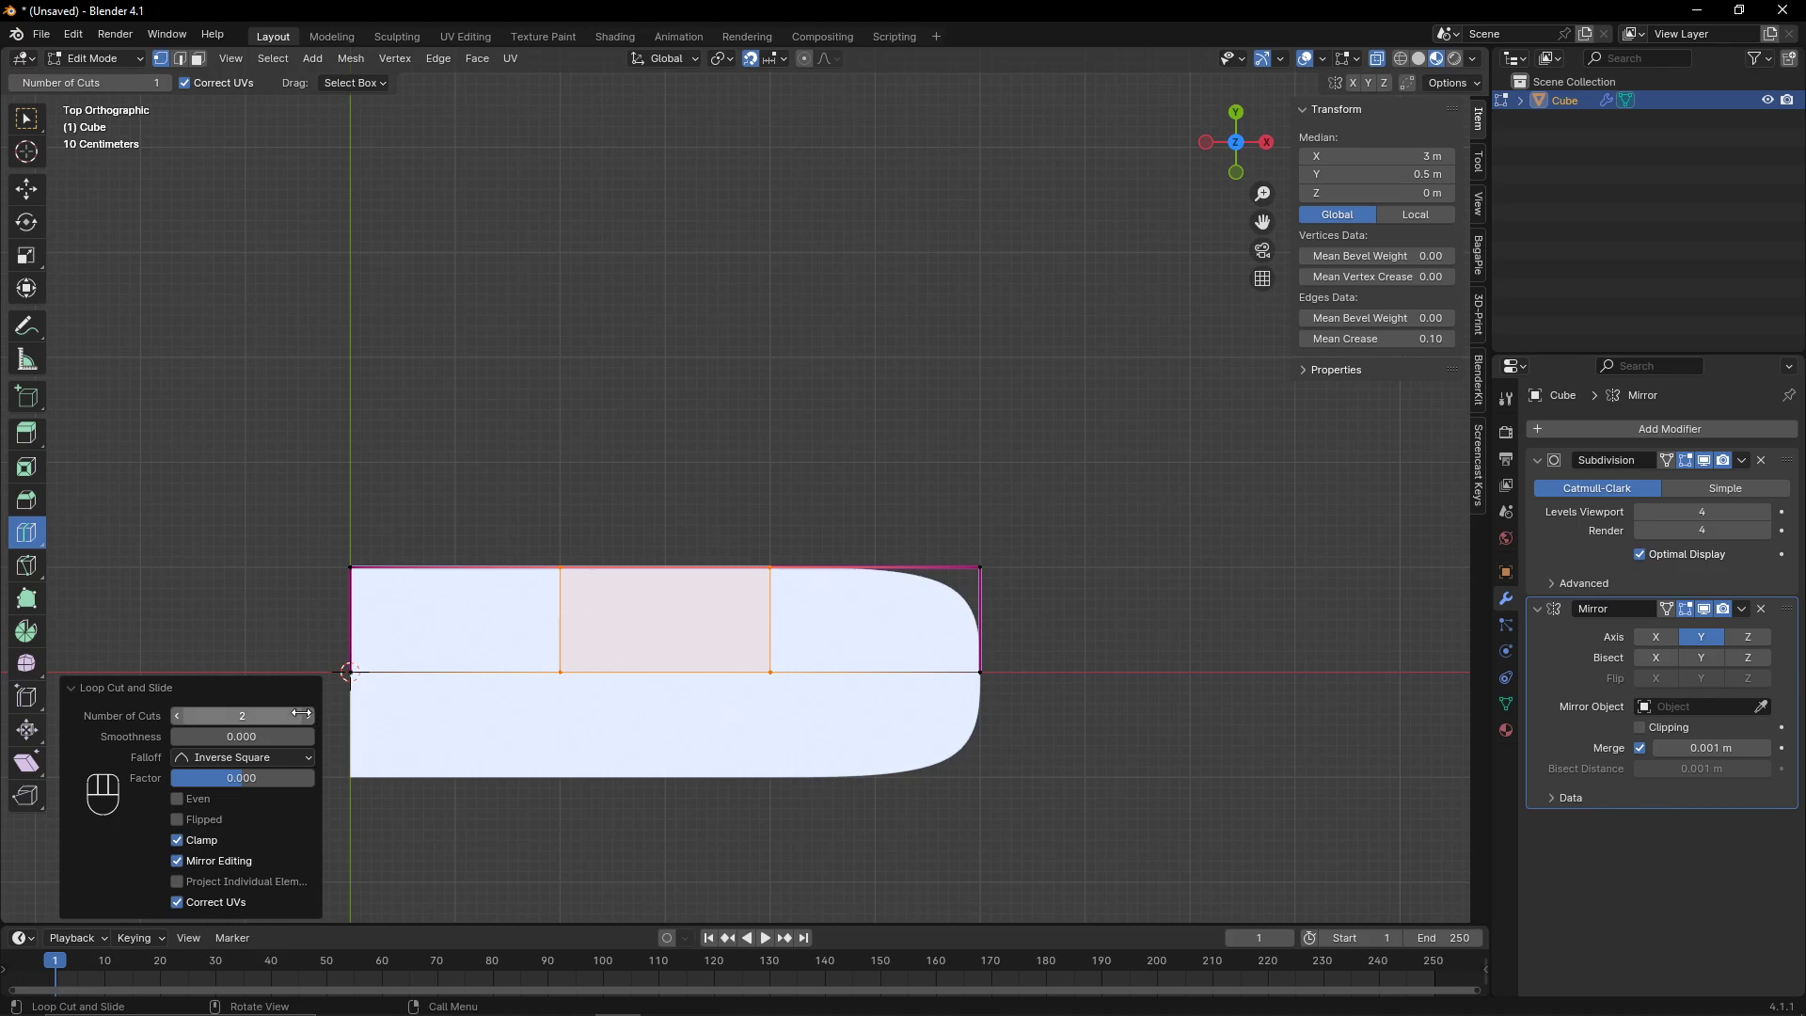
left_click(310, 717)
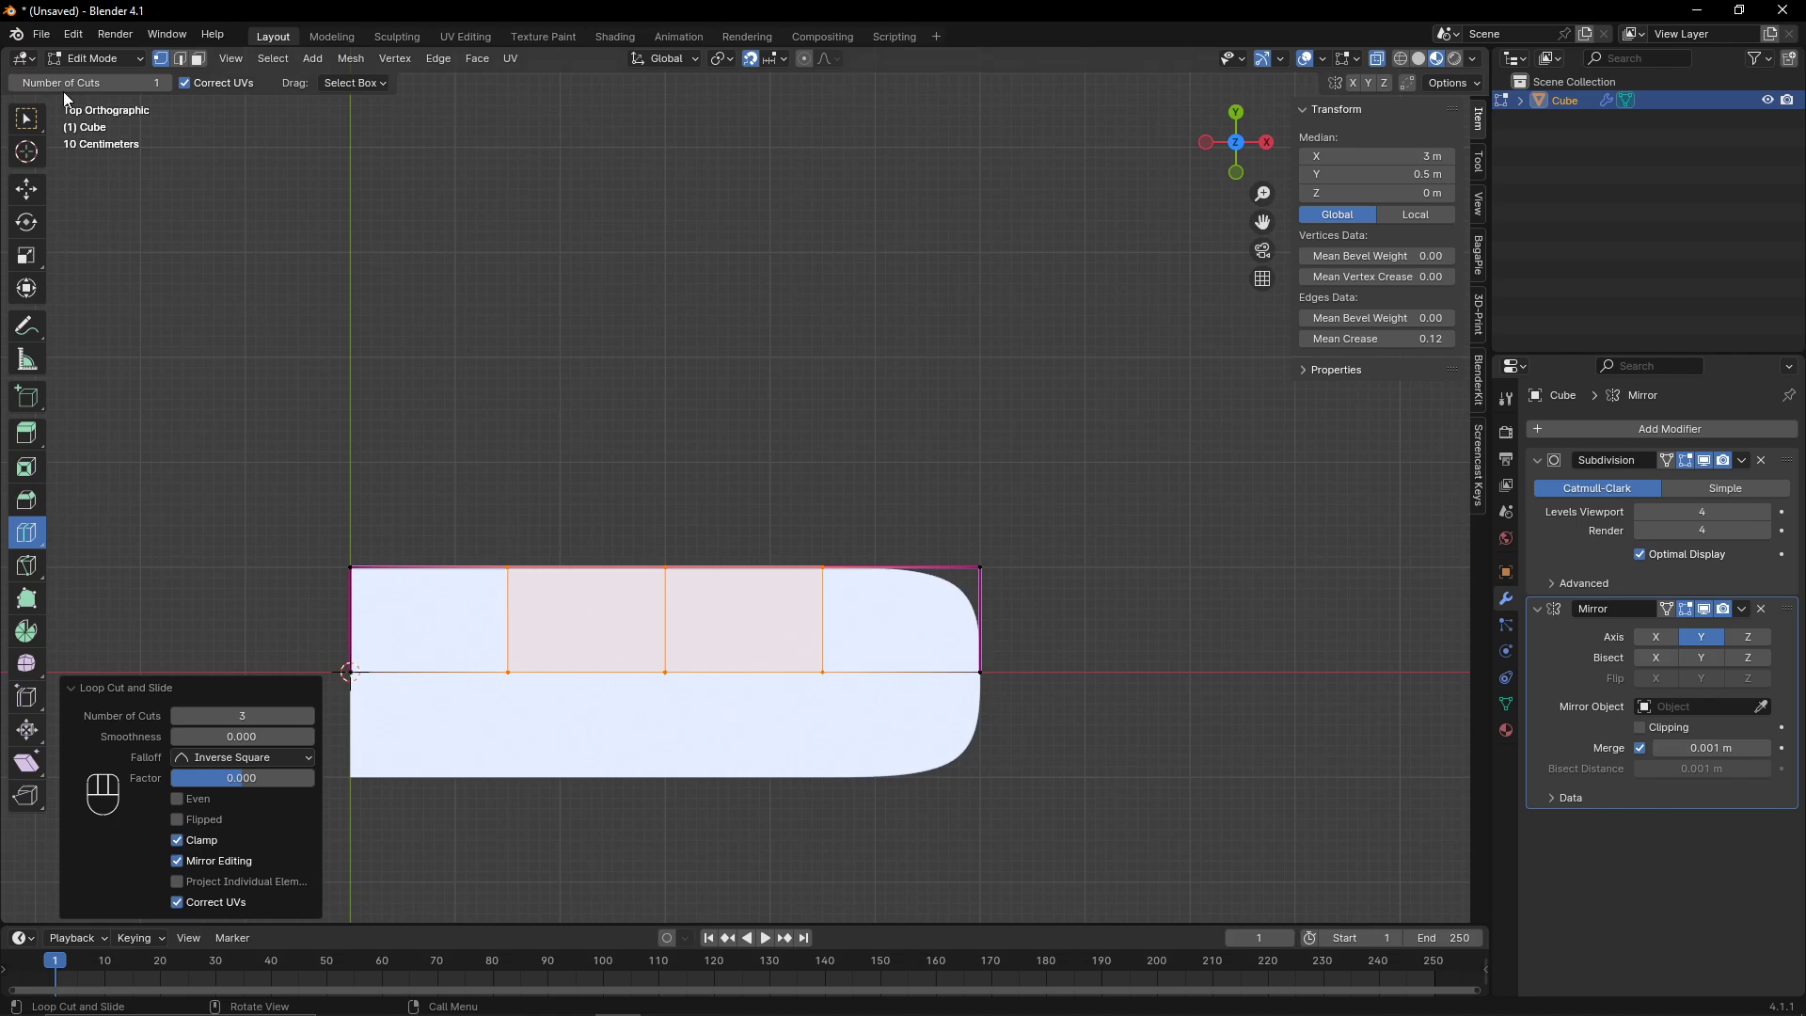
left_click(26, 118)
left_click(1026, 589)
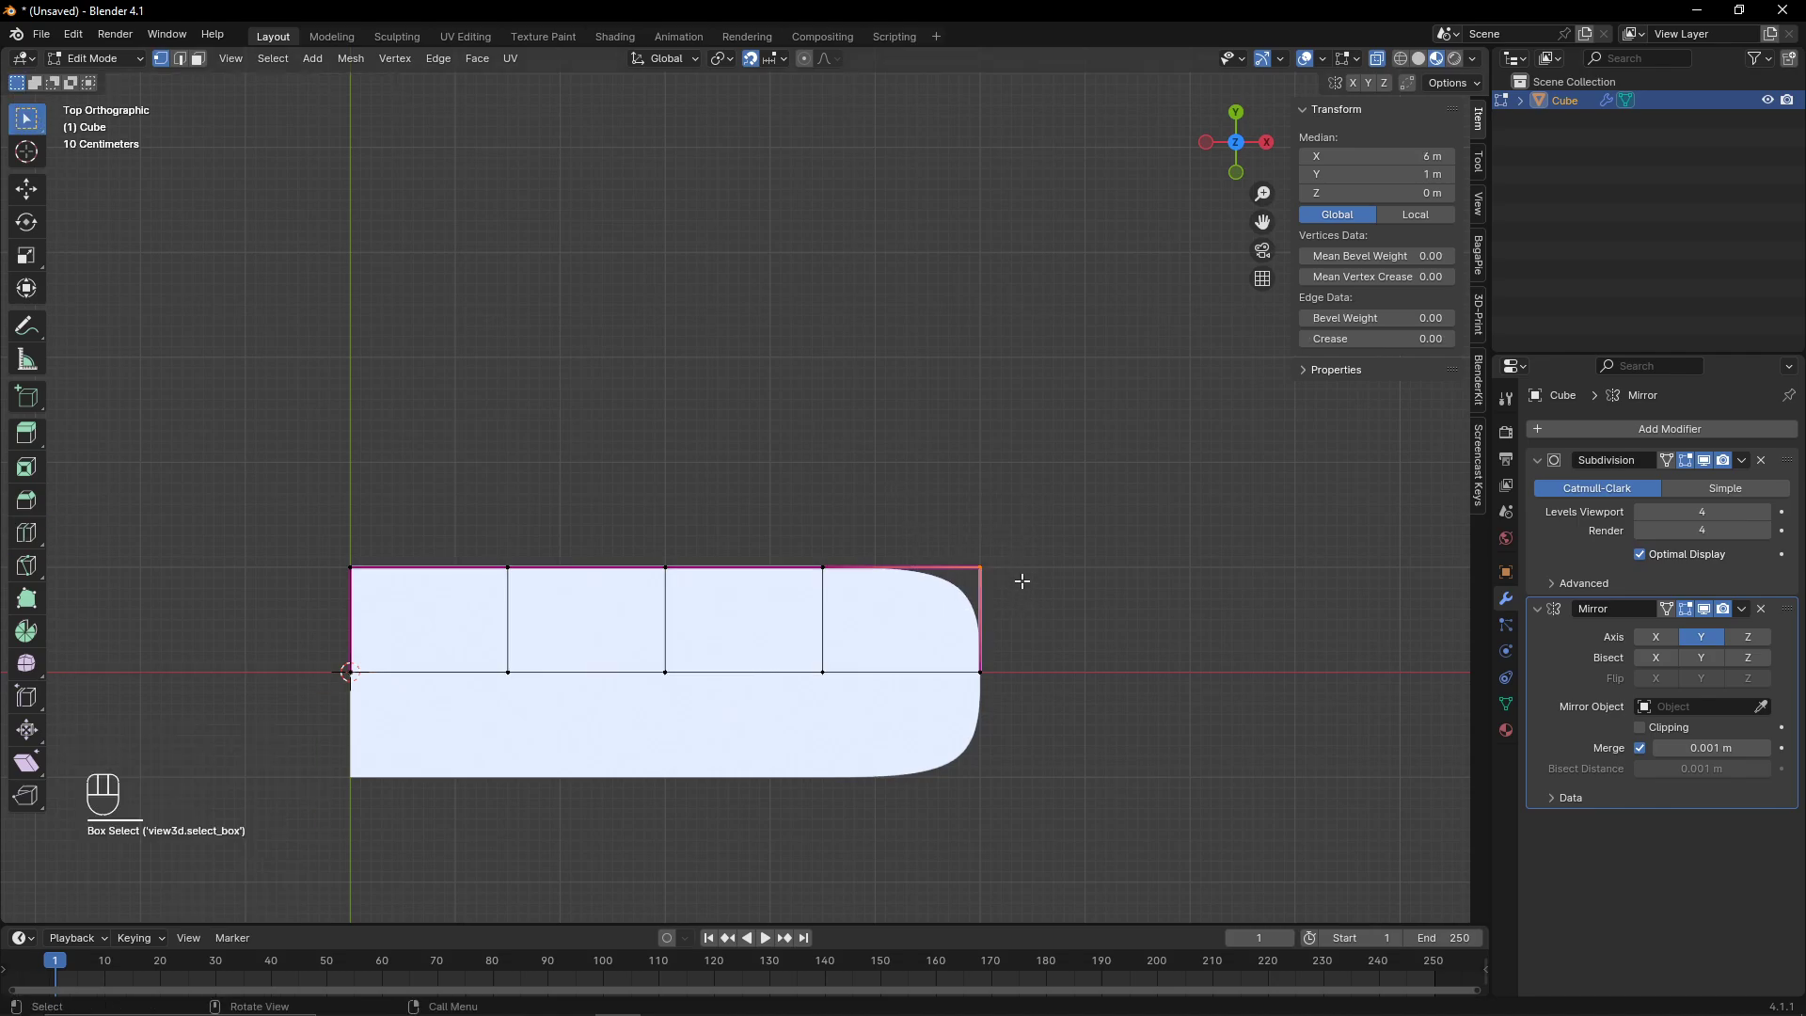
key("g")
key("y")
right_click(1027, 604)
- Raise the hull's bottom vertices 0.9 m along Z in back view
scroll(1066, 610, "up", 3)
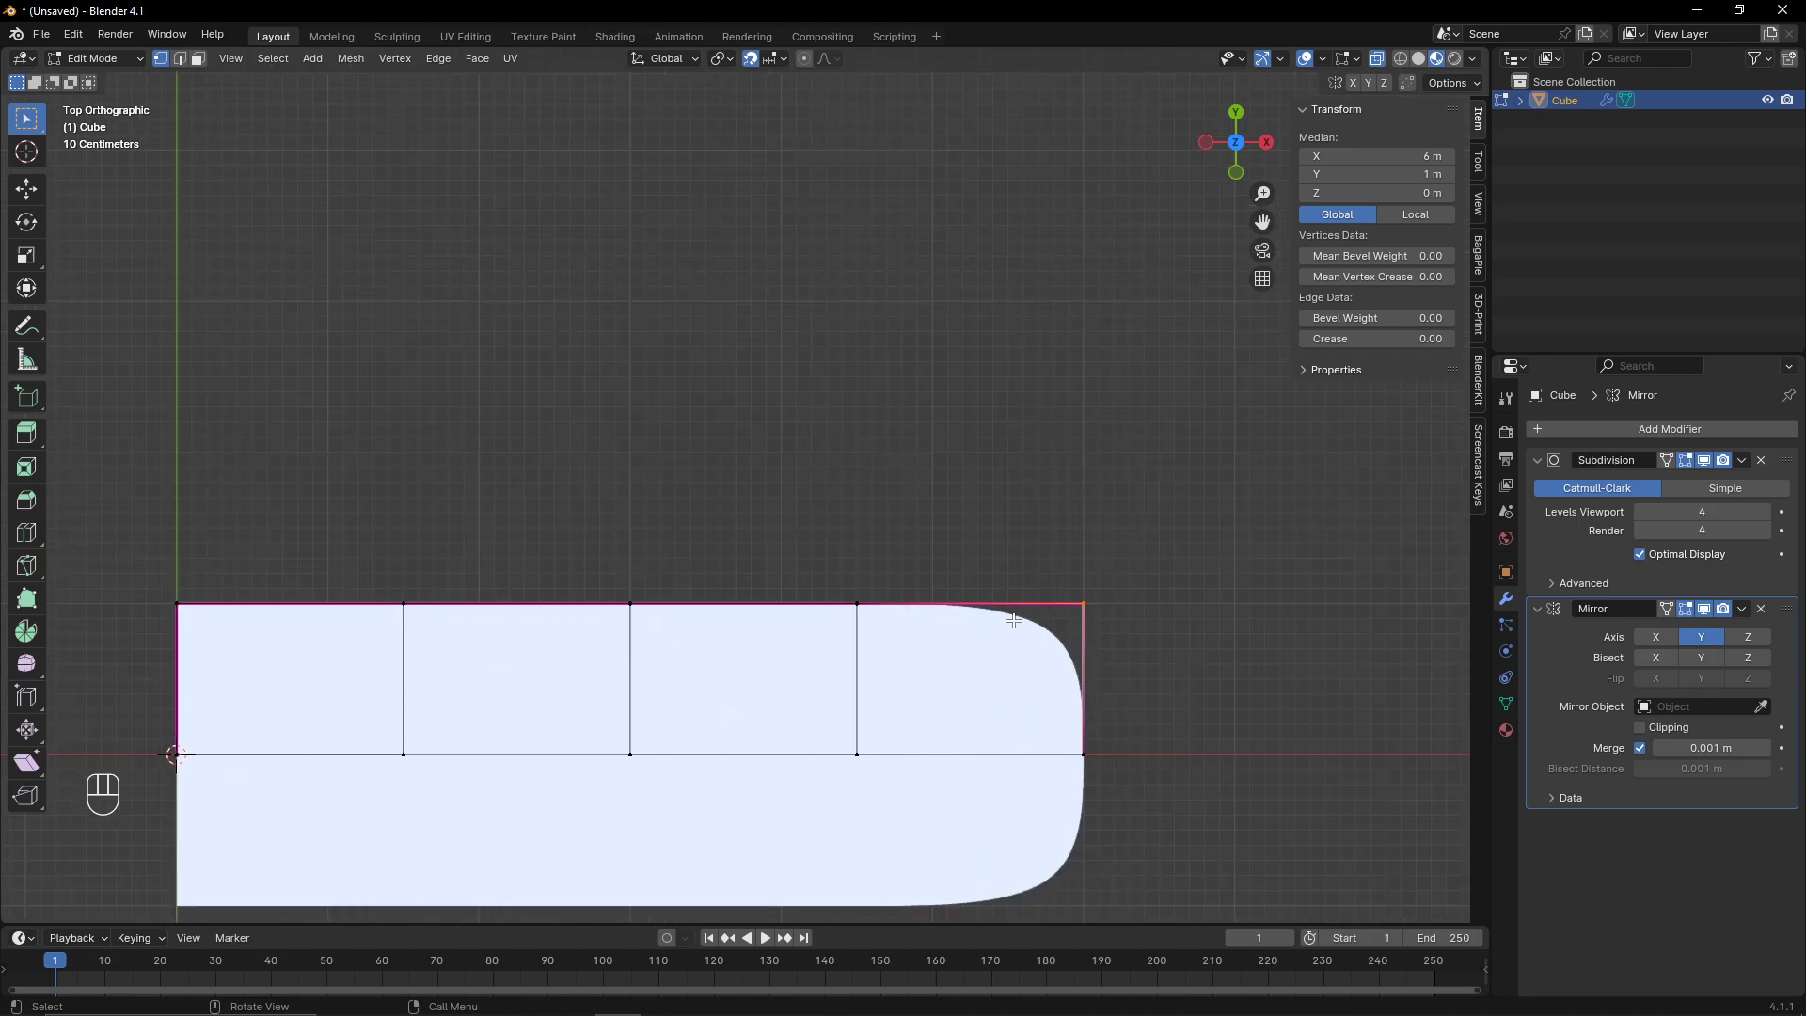
scroll(1029, 778, "down", 2)
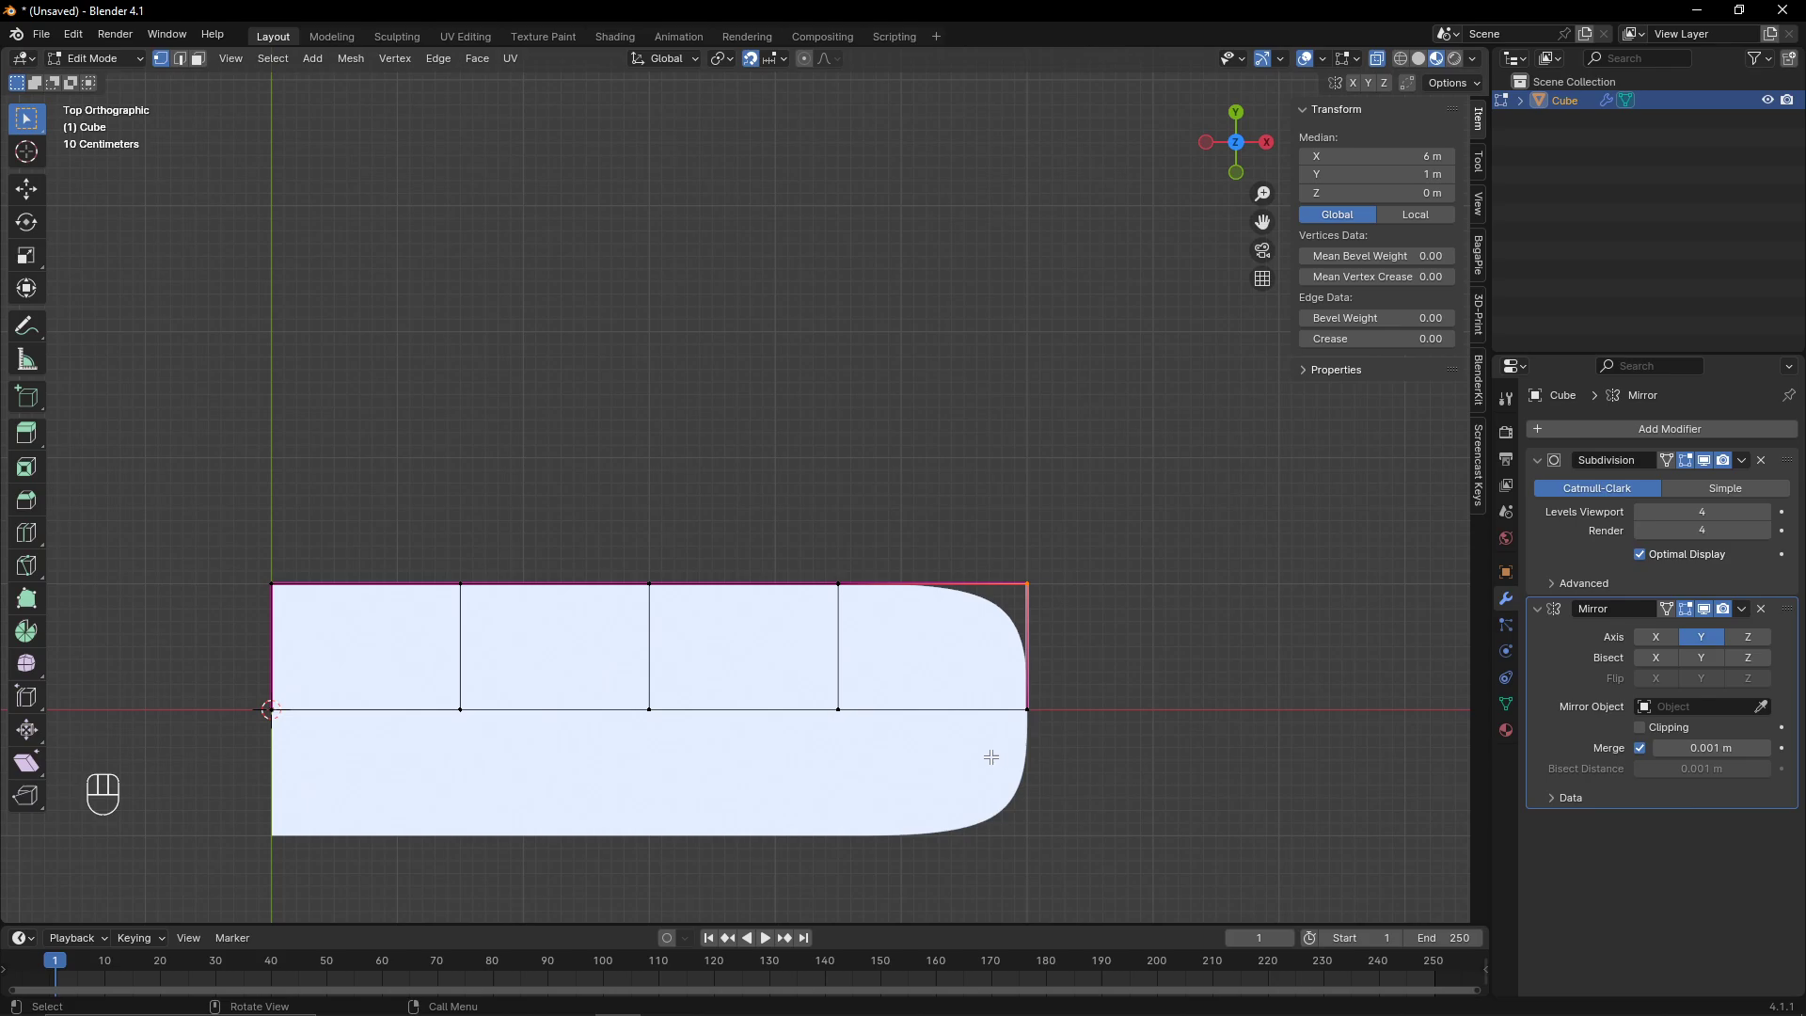
middle_click_drag(502, 459, 679, 437, "shift")
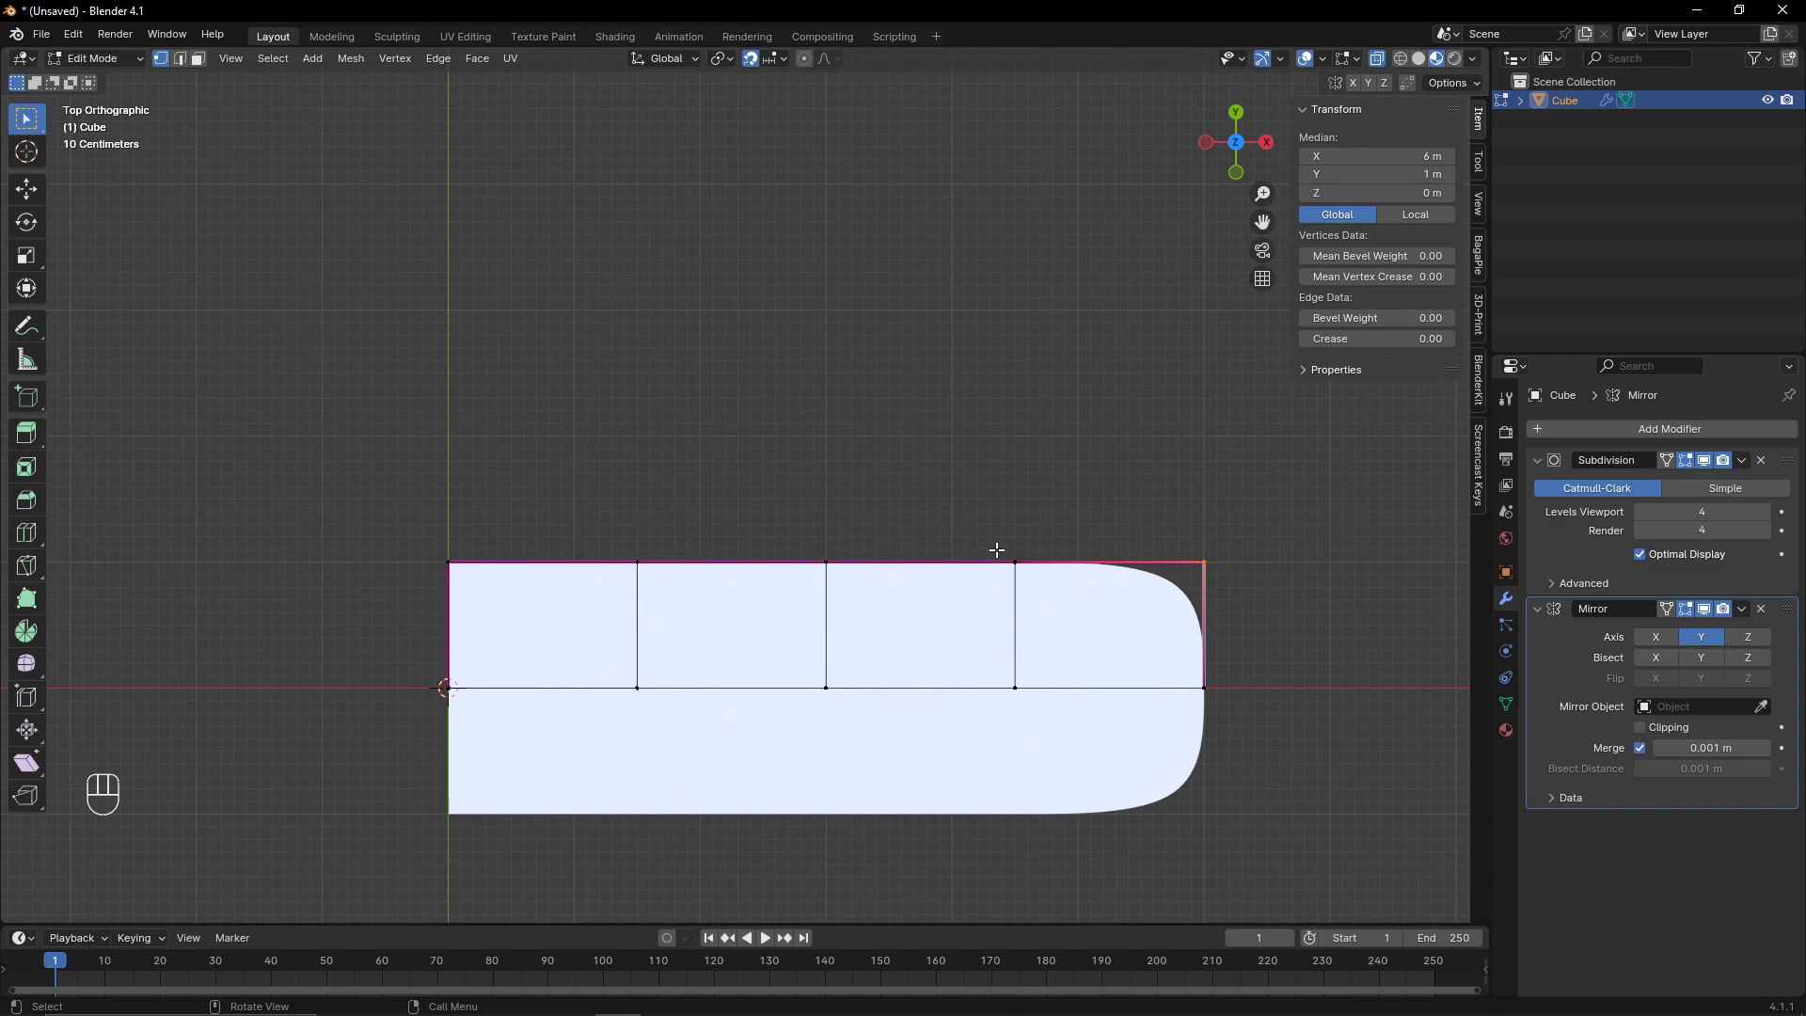
scroll(1142, 535, "up", 1)
middle_click_drag(1181, 540, 843, 470, "shift")
key("Tab")
key("Tab")
middle_click_drag(855, 560, 730, 545)
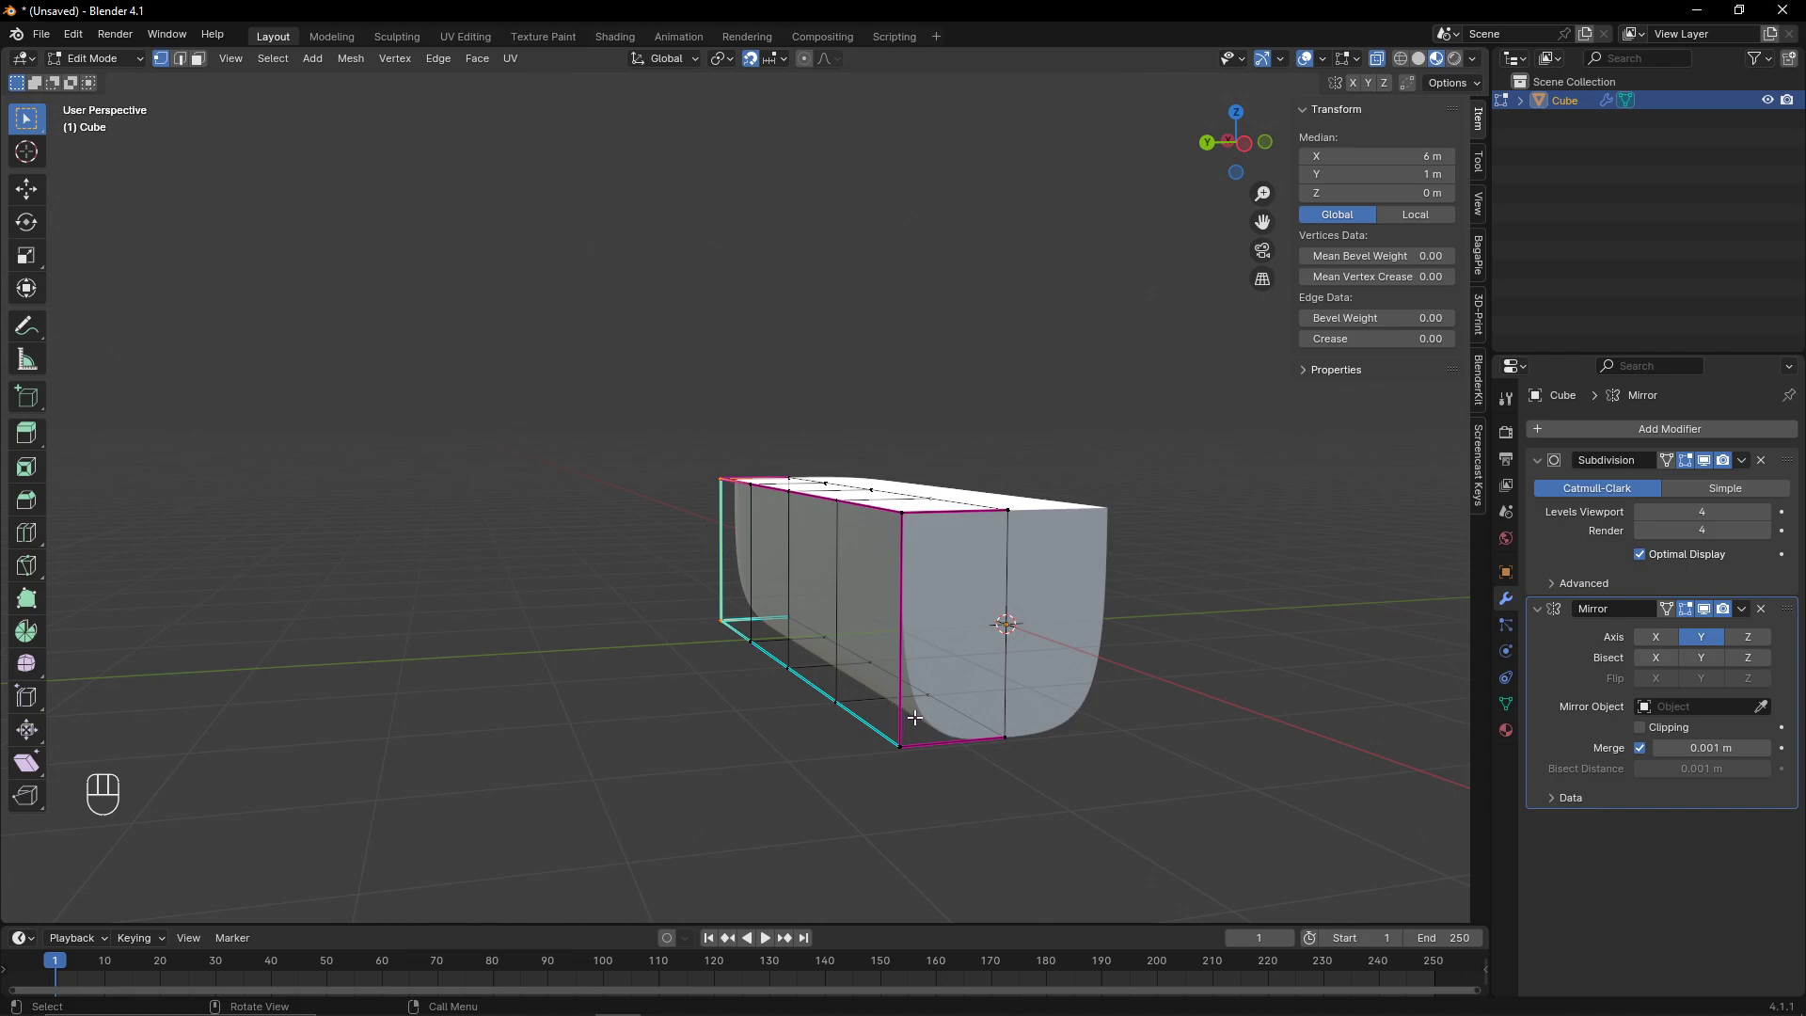
left_click(1205, 141)
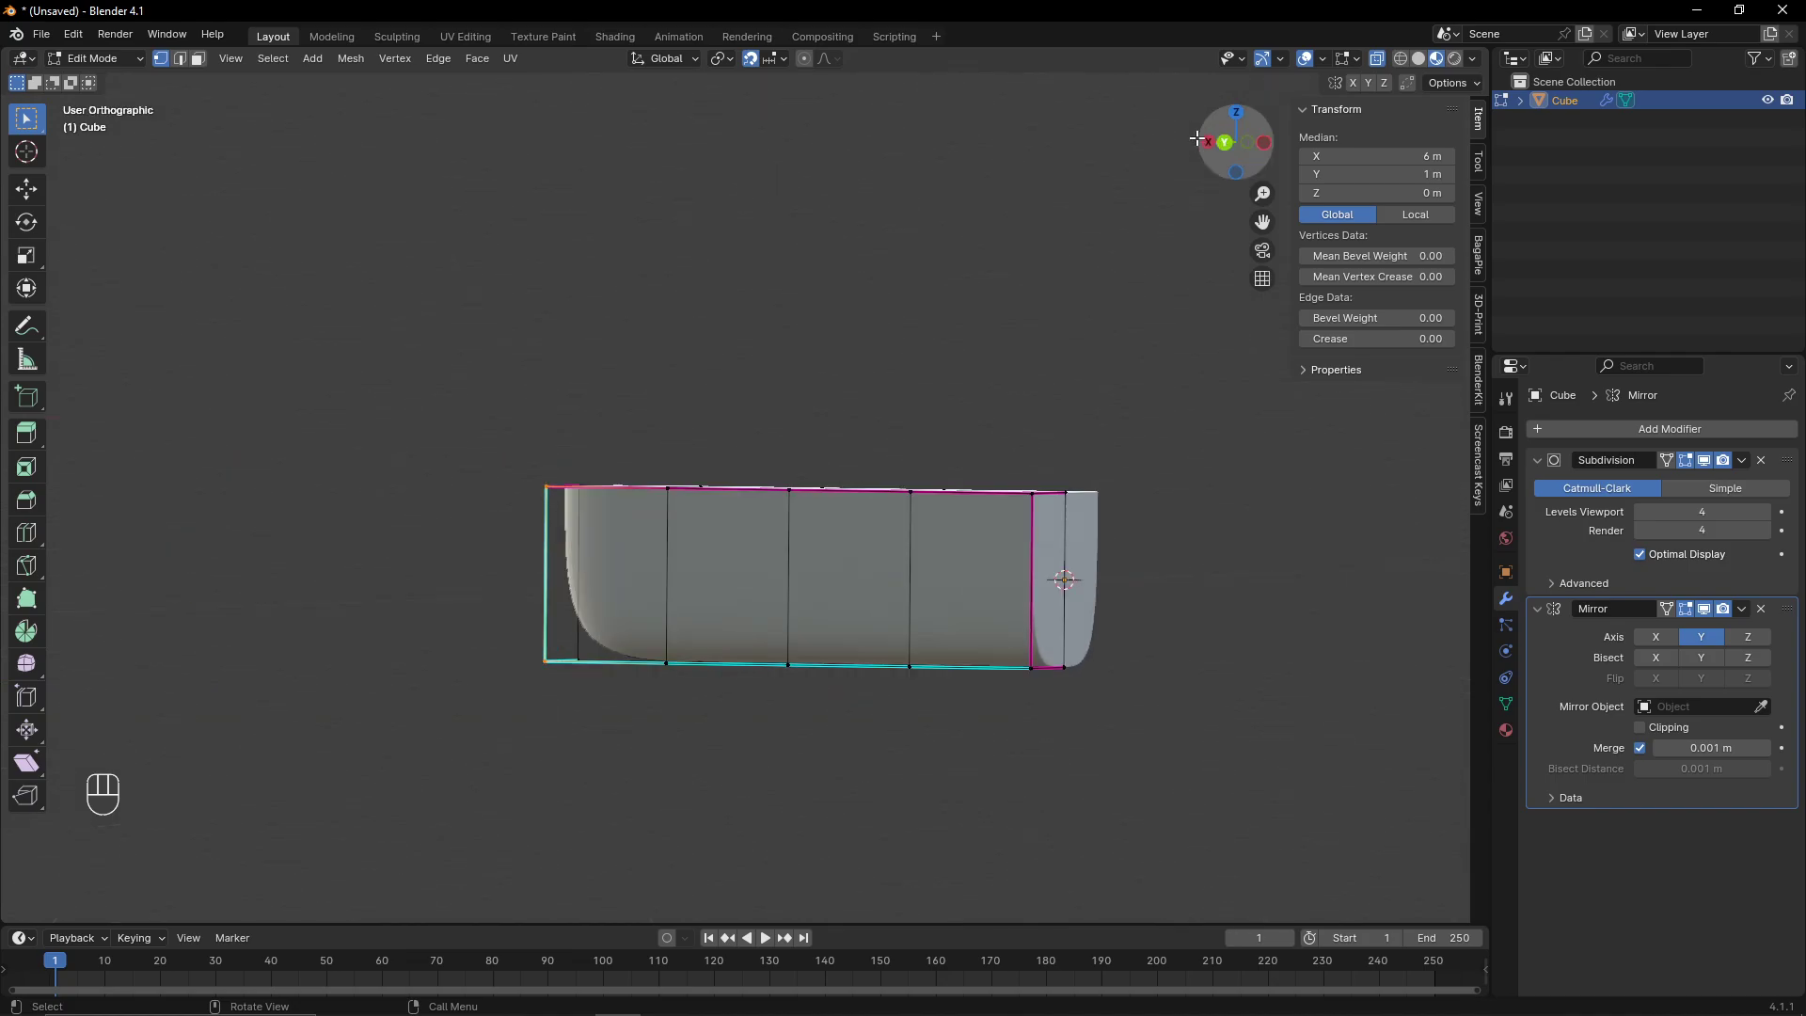
left_click_drag(376, 635, 1175, 836)
scroll(890, 720, "up", 2)
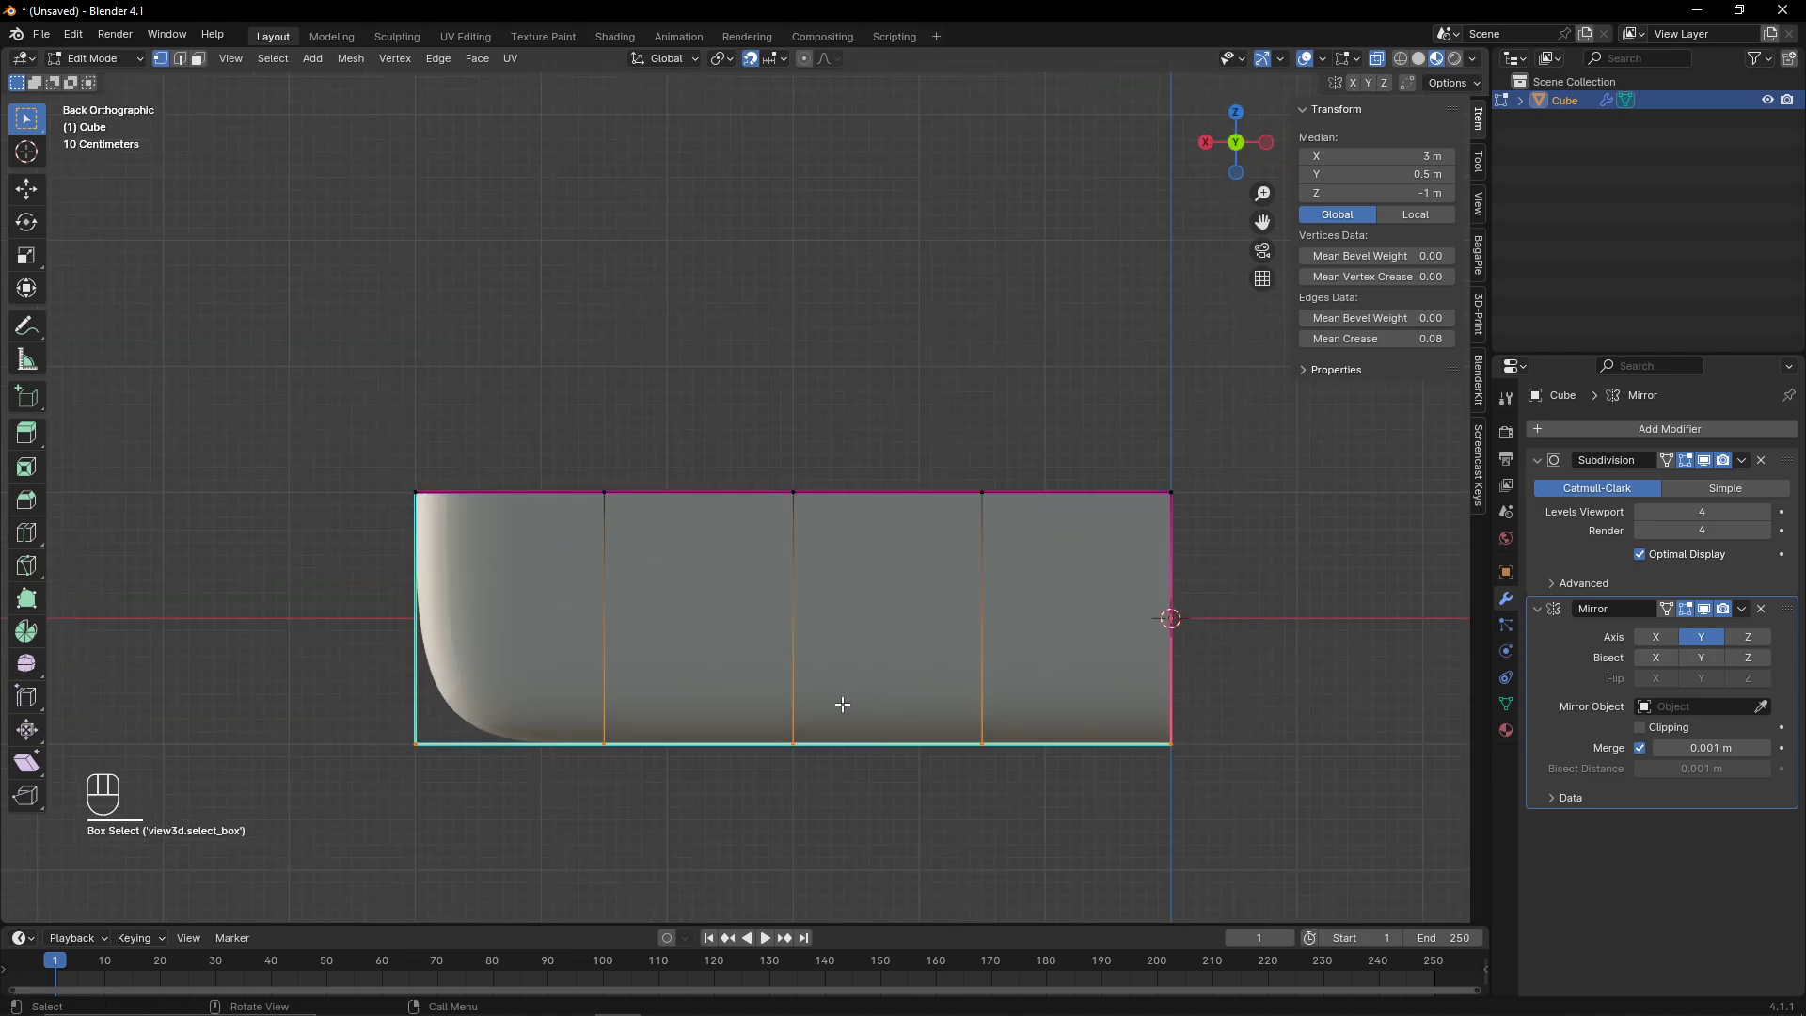
key("g")
key("z")
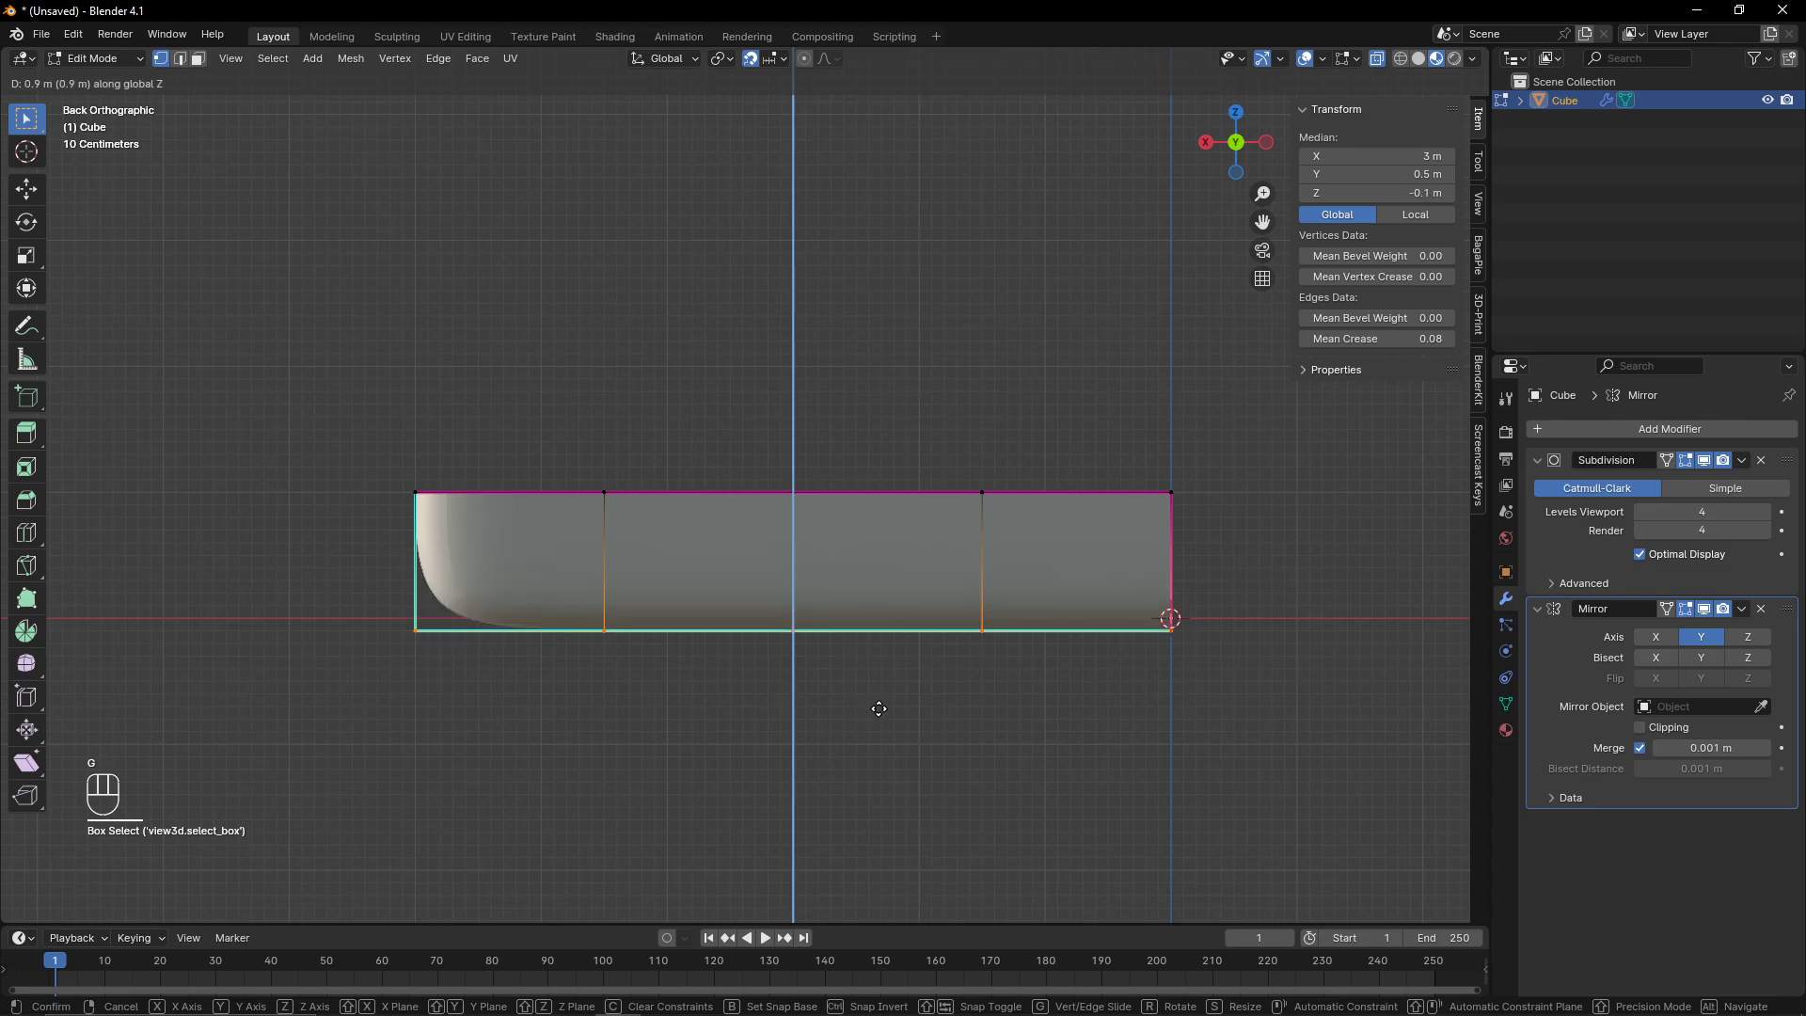
left_click(878, 709)
key("Tab")
- Set the edge crease of the selected side and bottom edges to 1 in right view
middle_click_drag(431, 645, 975, 613)
left_click(1210, 142)
scroll(524, 653, "up", 3)
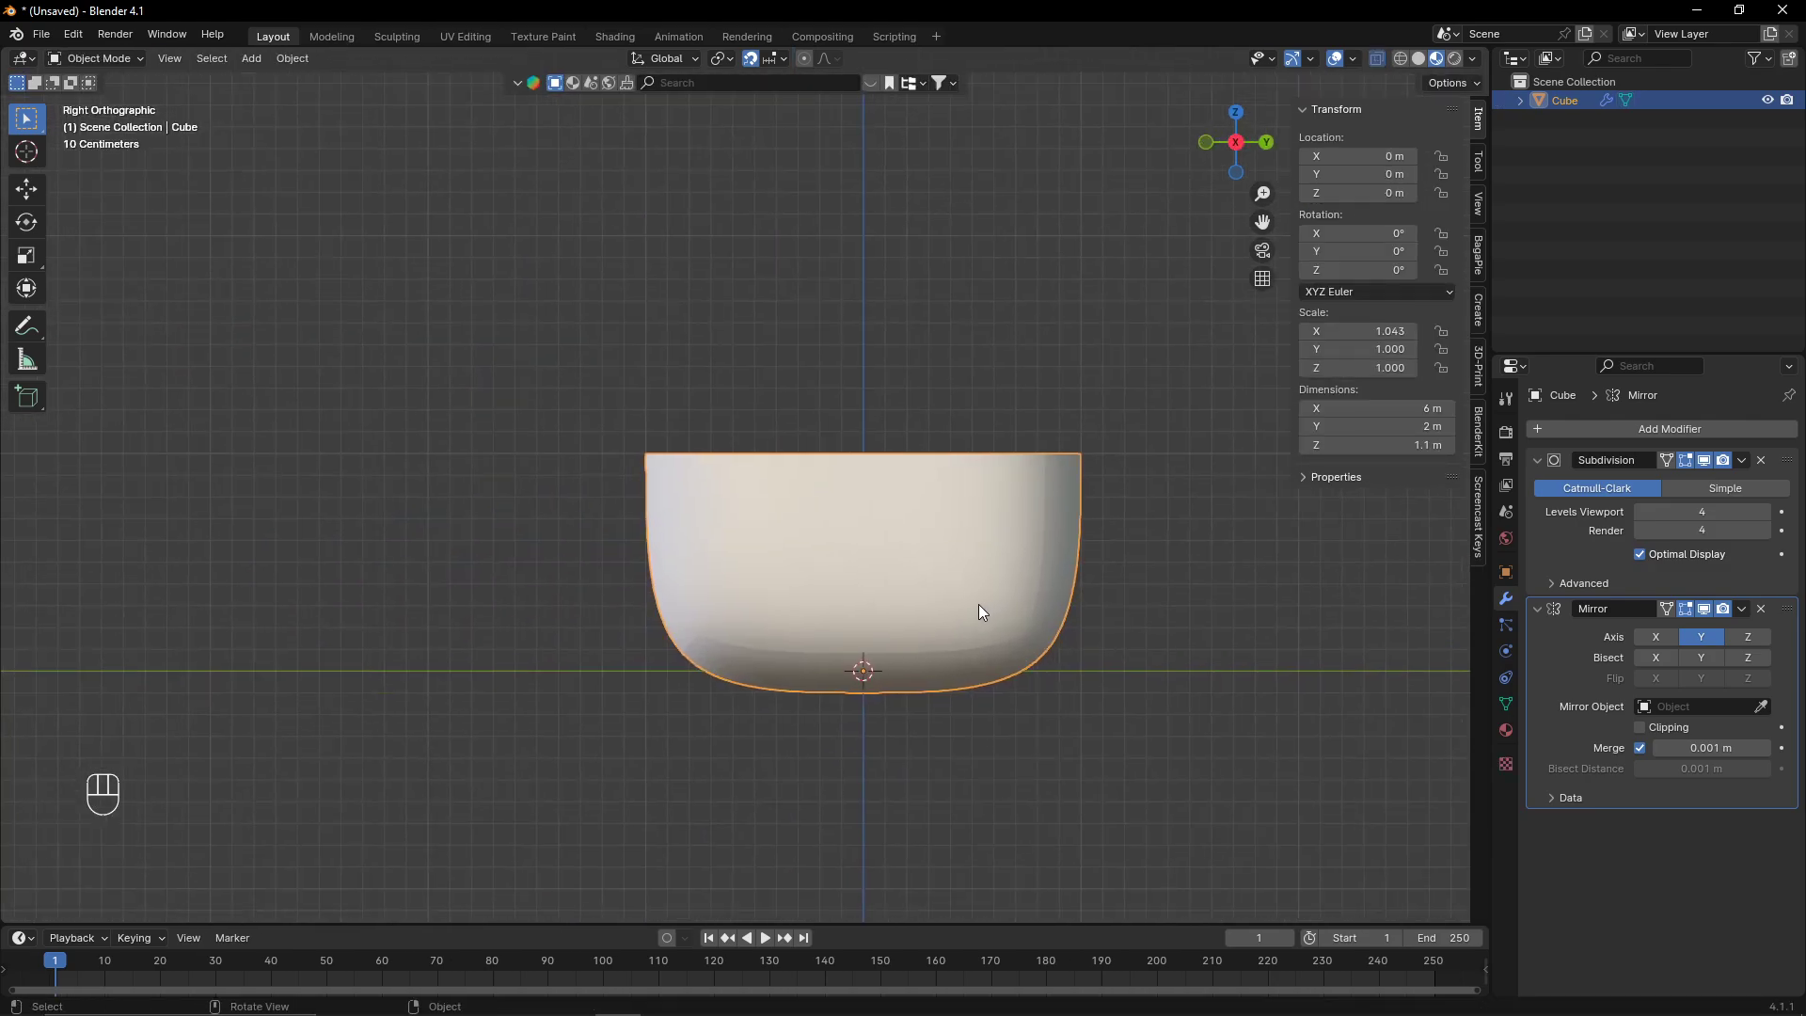
key("Tab")
scroll(1039, 658, "up", 1)
left_click_drag(1039, 657, 1154, 751)
key("shift+e")
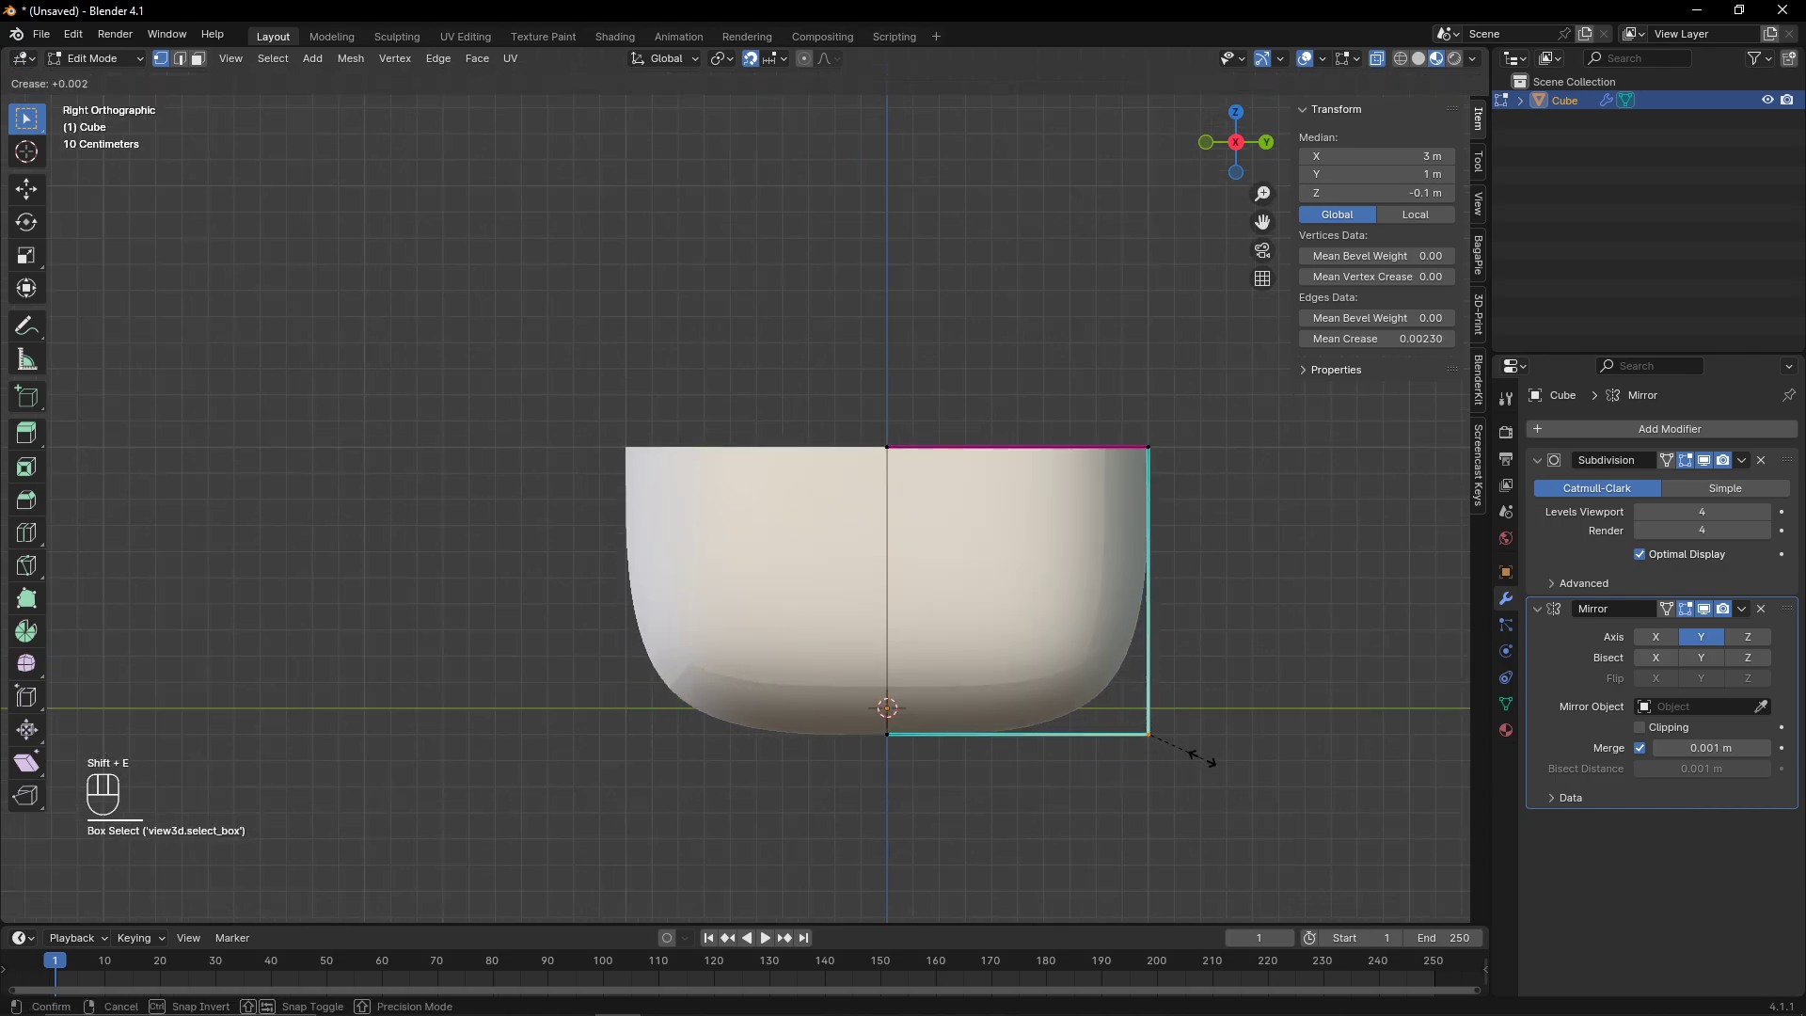
left_click(360, 901)
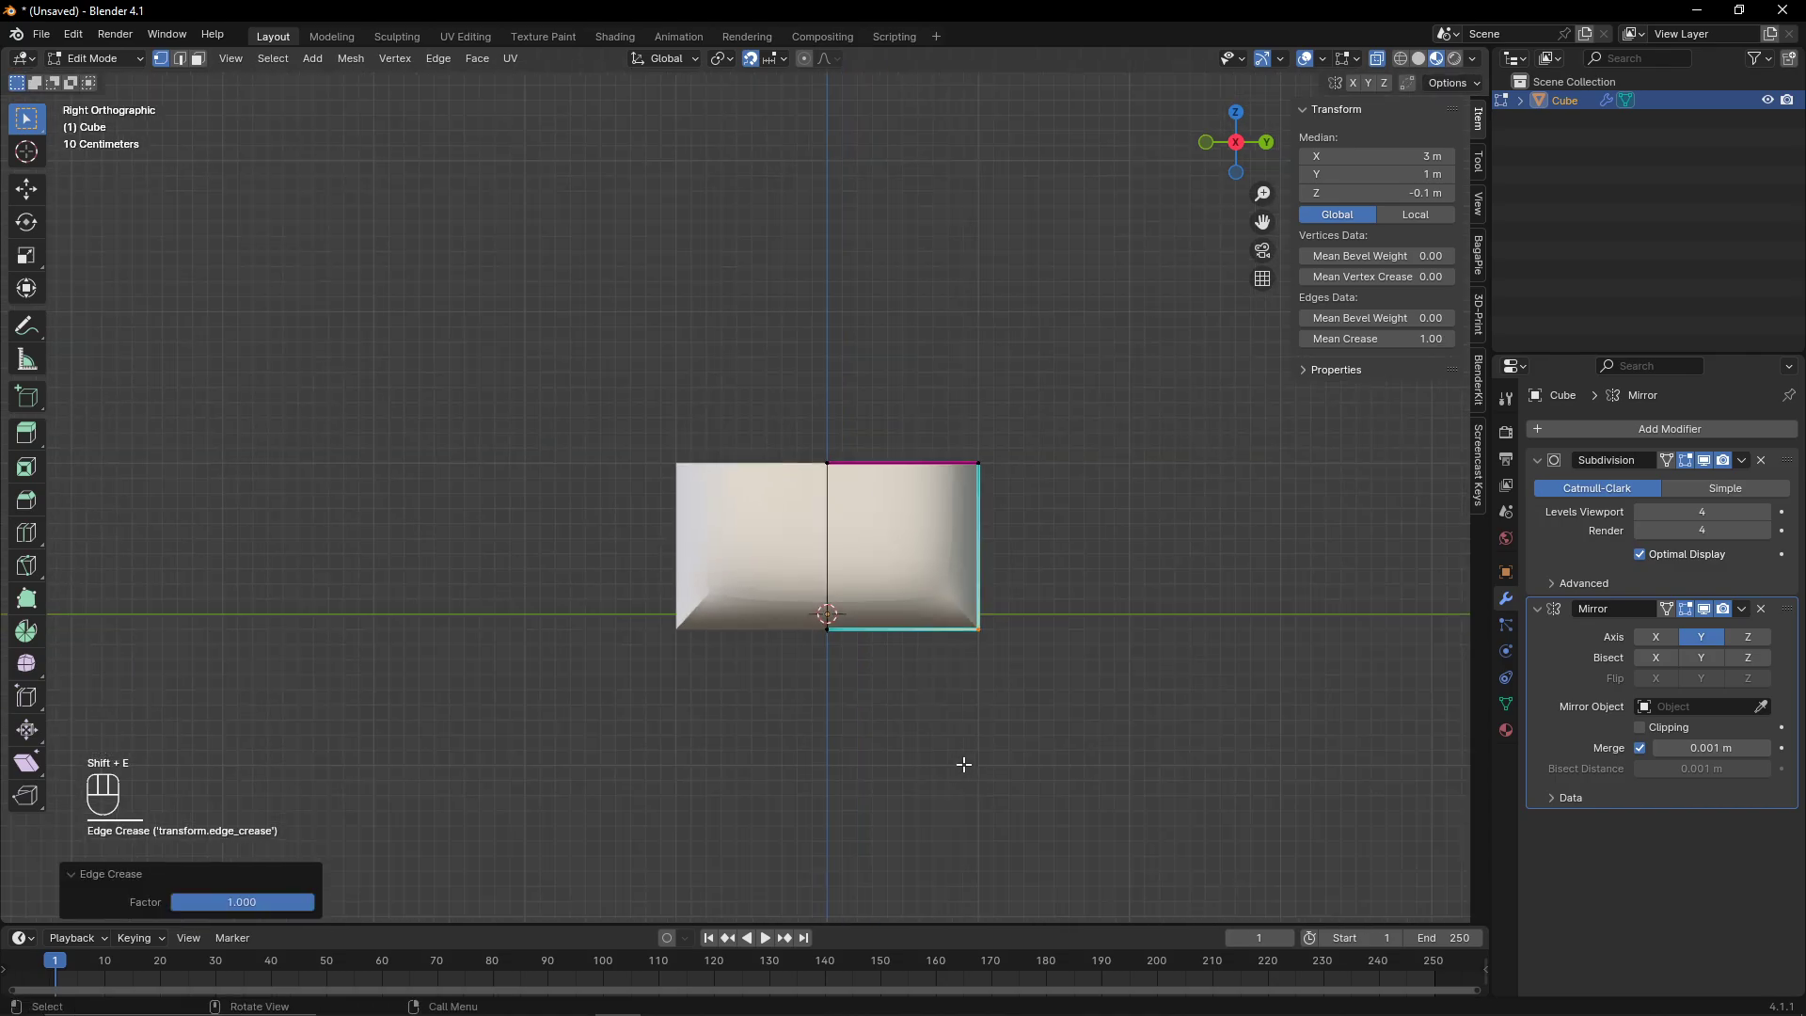
- Lower the crease on the selected hull edges with a factor of -0.942
middle_click_drag(963, 762, 963, 697)
key("Tab")
key("Tab")
middle_click_drag(737, 649, 698, 656)
key("Tab")
key("Tab")
key("shift+e")
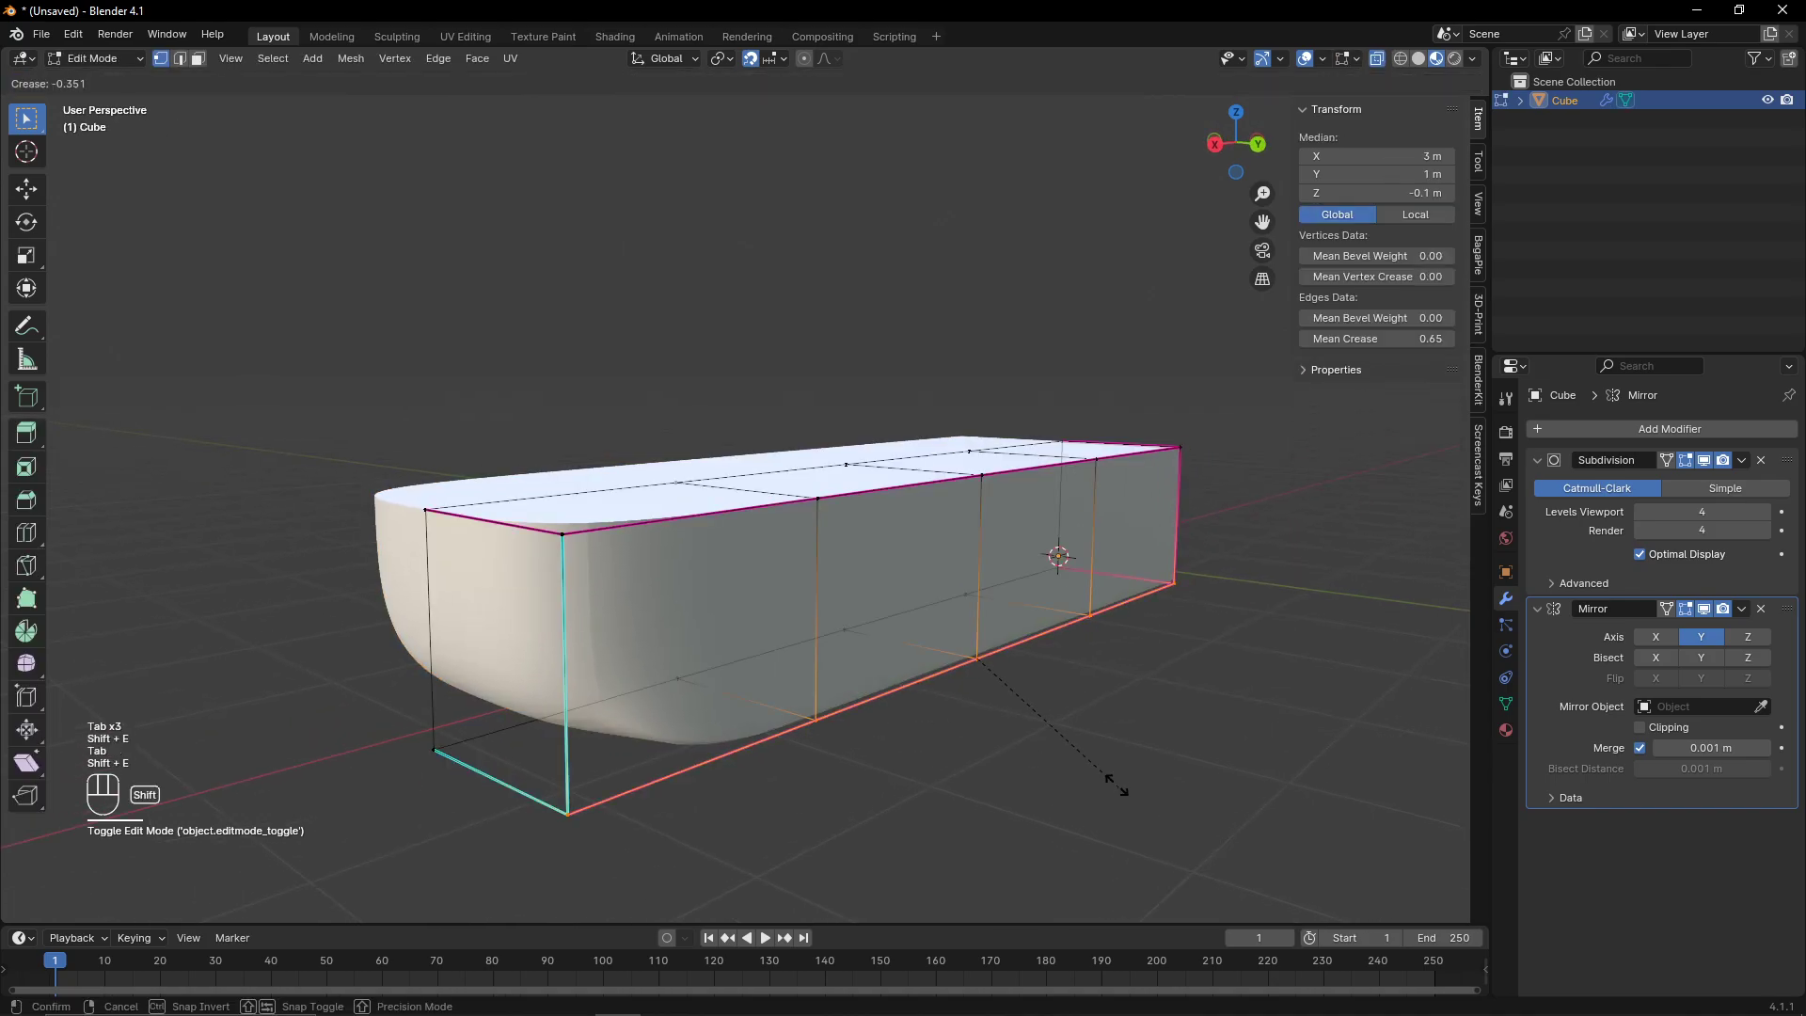
left_click(965, 646)
- Move the bow's top corner vertex 0.7 m inward along Y in top view
left_click(1236, 111)
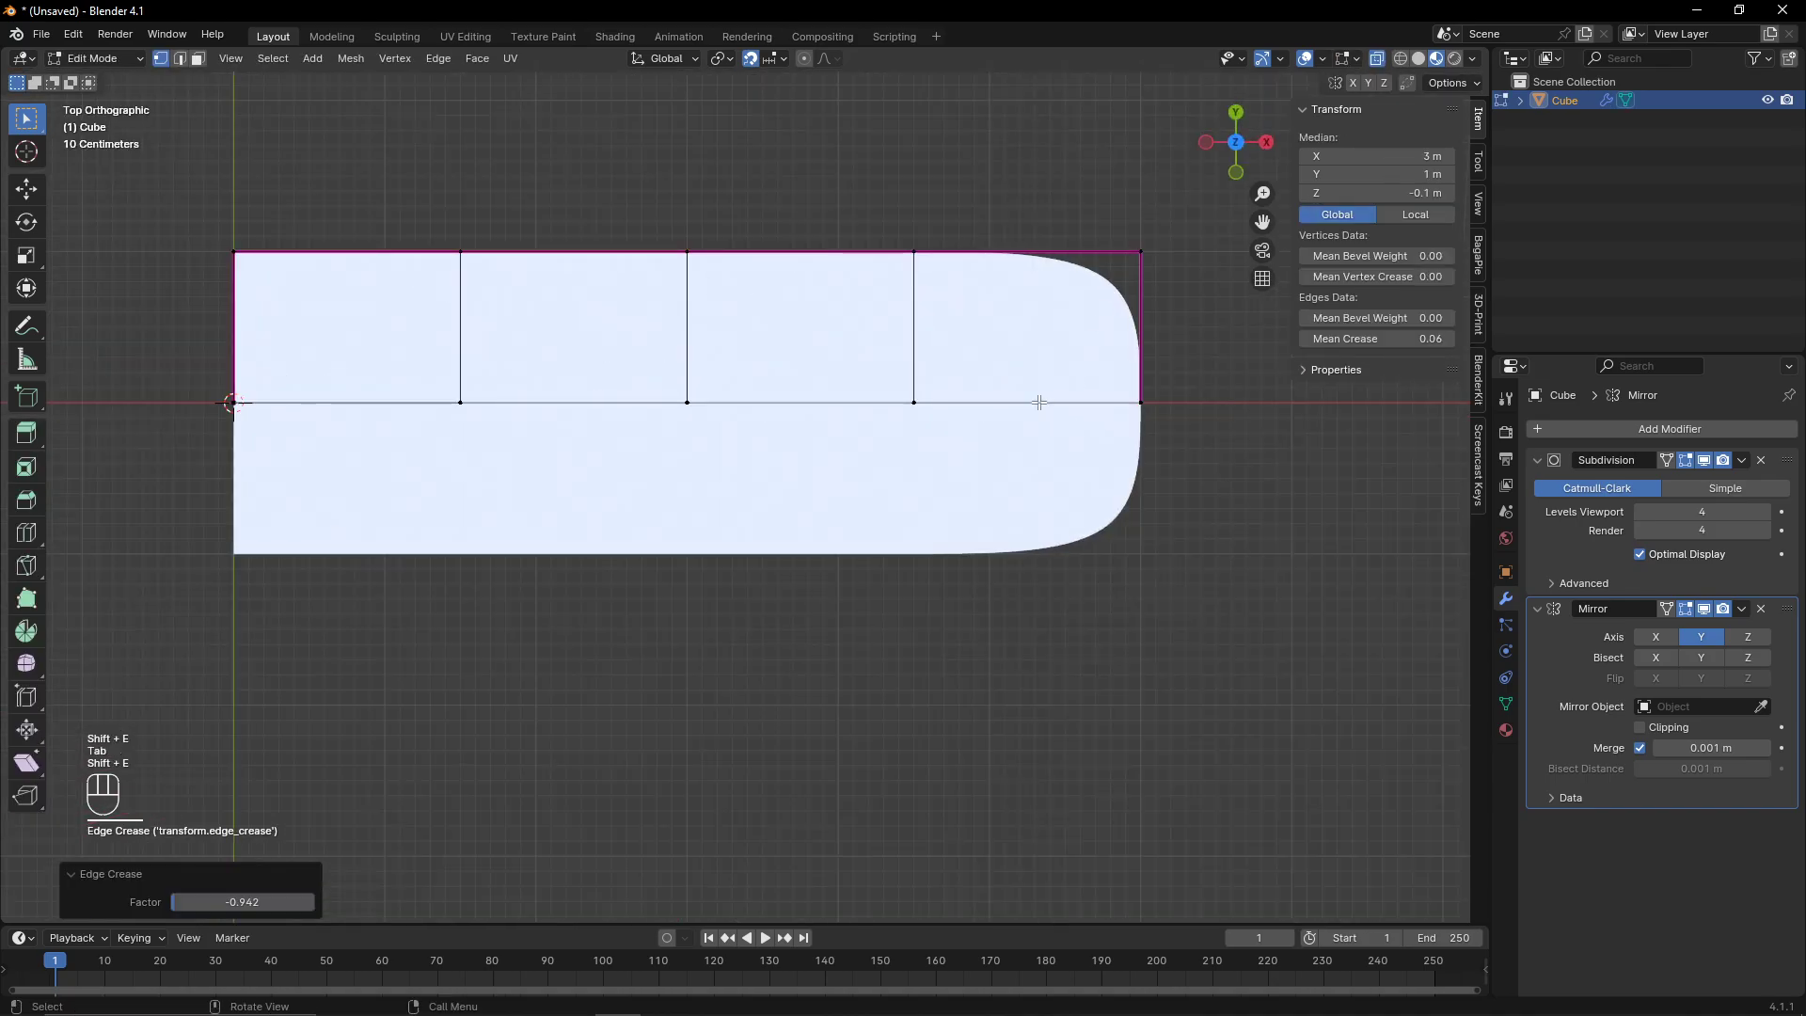
middle_click_drag(1007, 330, 818, 635, "shift")
left_click_drag(754, 434, 1063, 617)
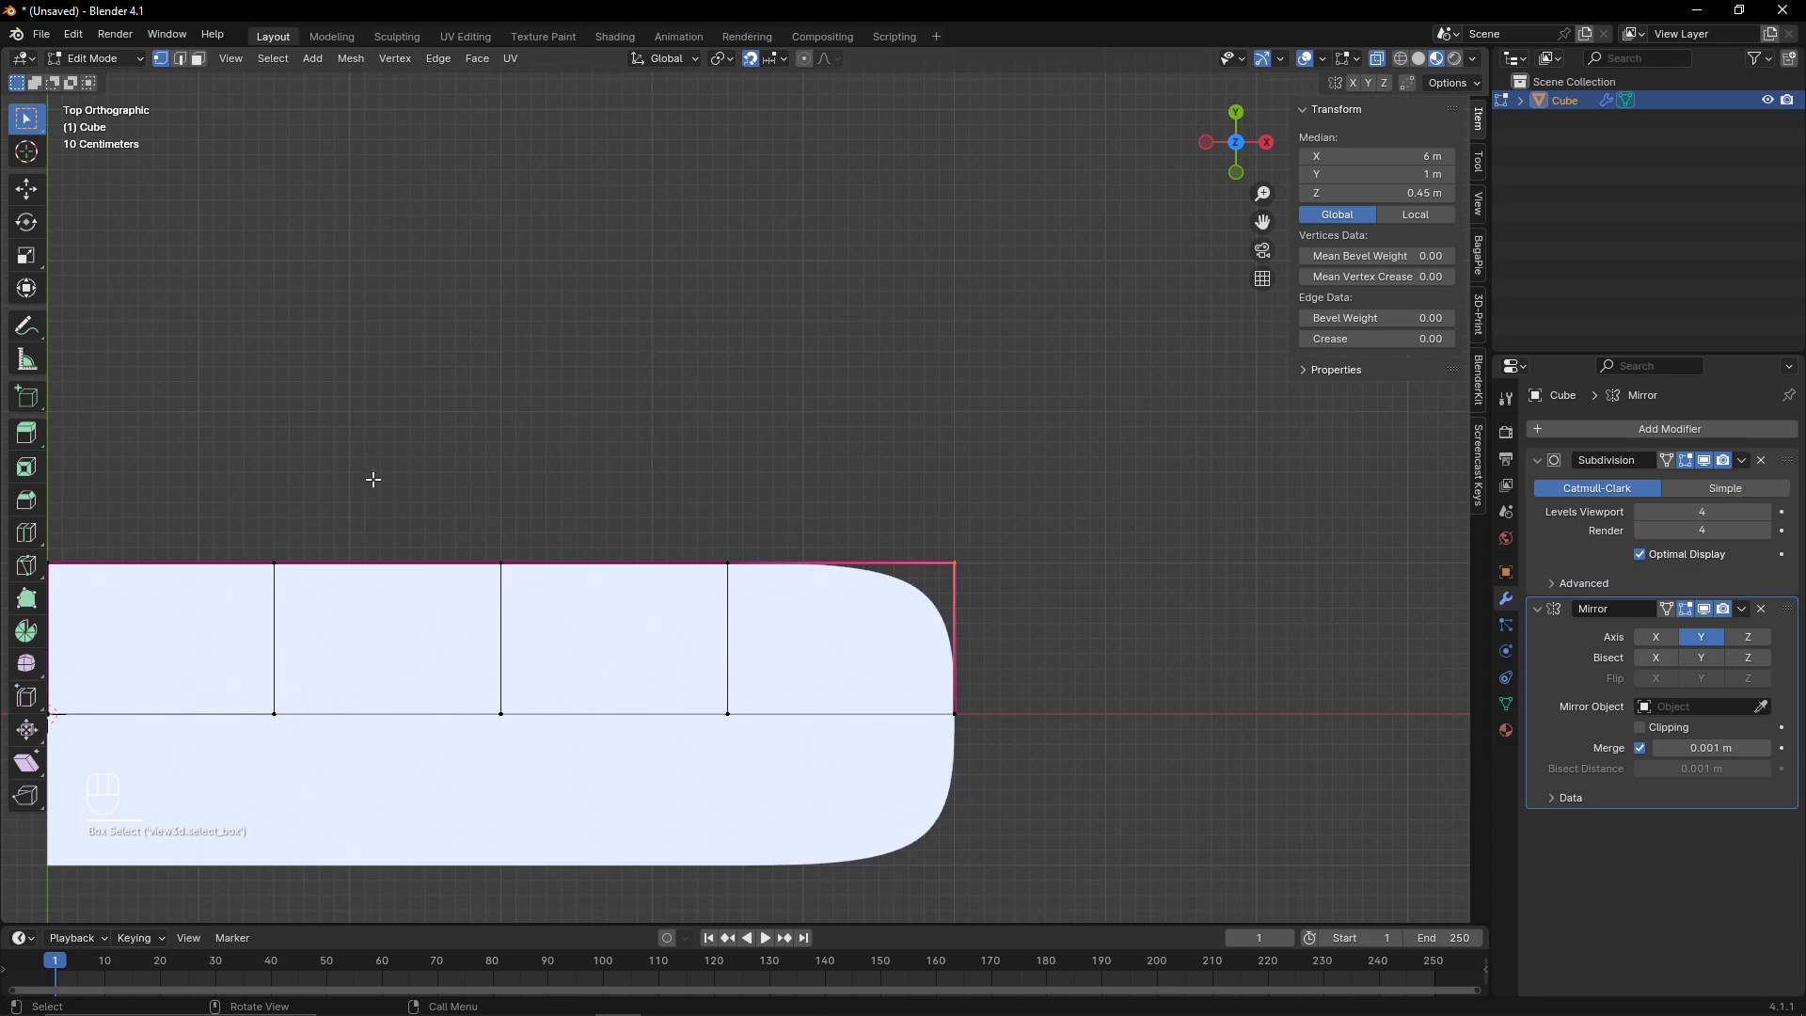
middle_click_drag(373, 480, 675, 568)
left_click(1234, 147)
scroll(589, 431, "down", 3)
left_click_drag(403, 520, 959, 592)
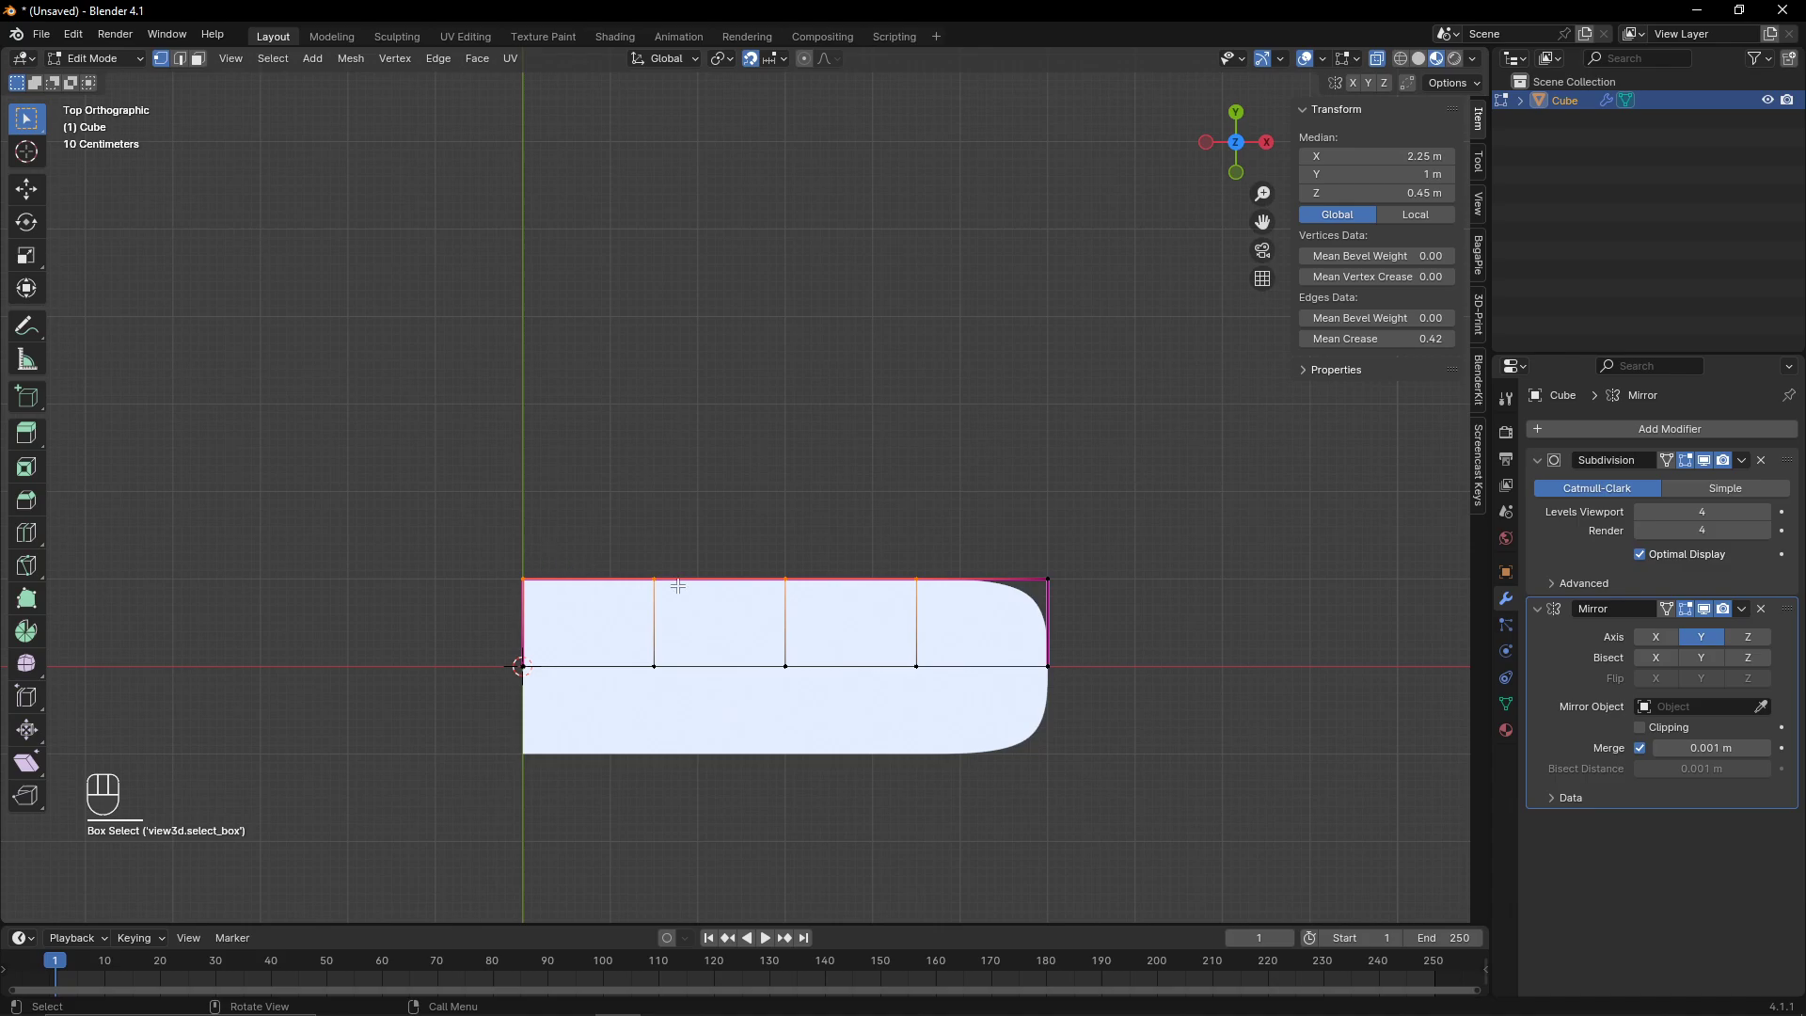
scroll(969, 649, "up", 3)
middle_click_drag(1098, 751, 848, 625, "shift")
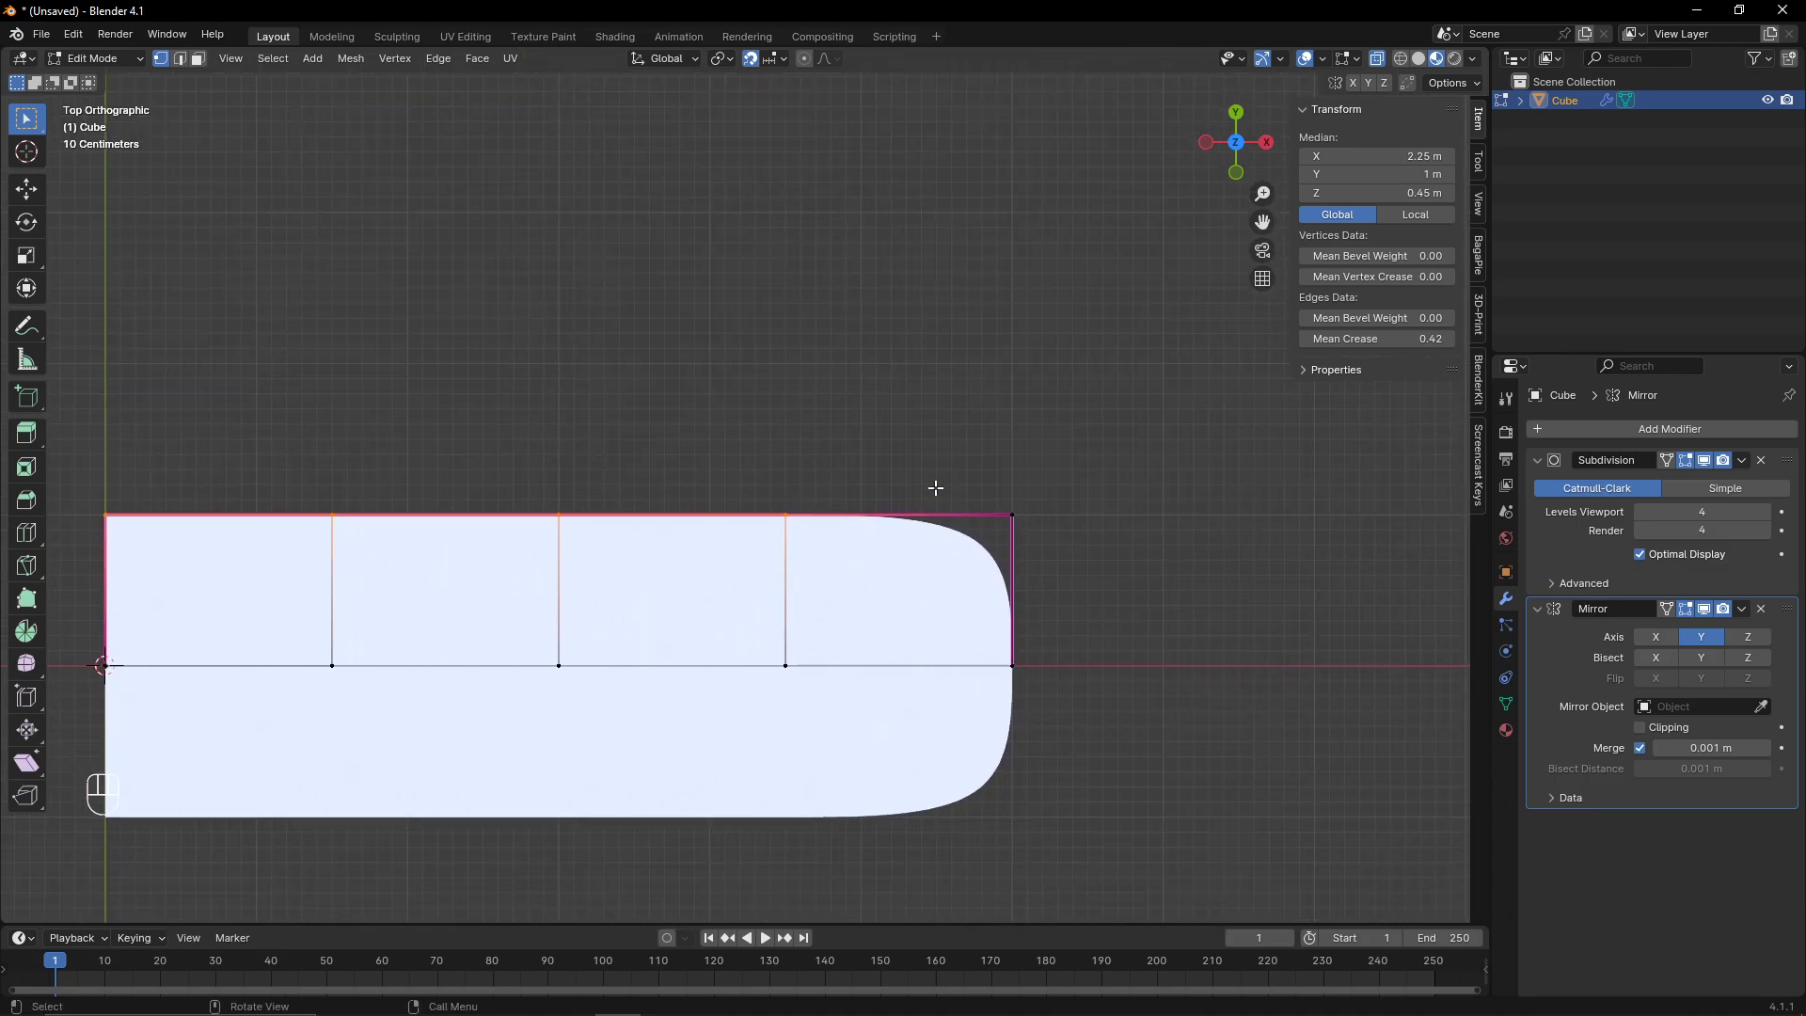
left_click(1075, 532)
key("g")
key("y")
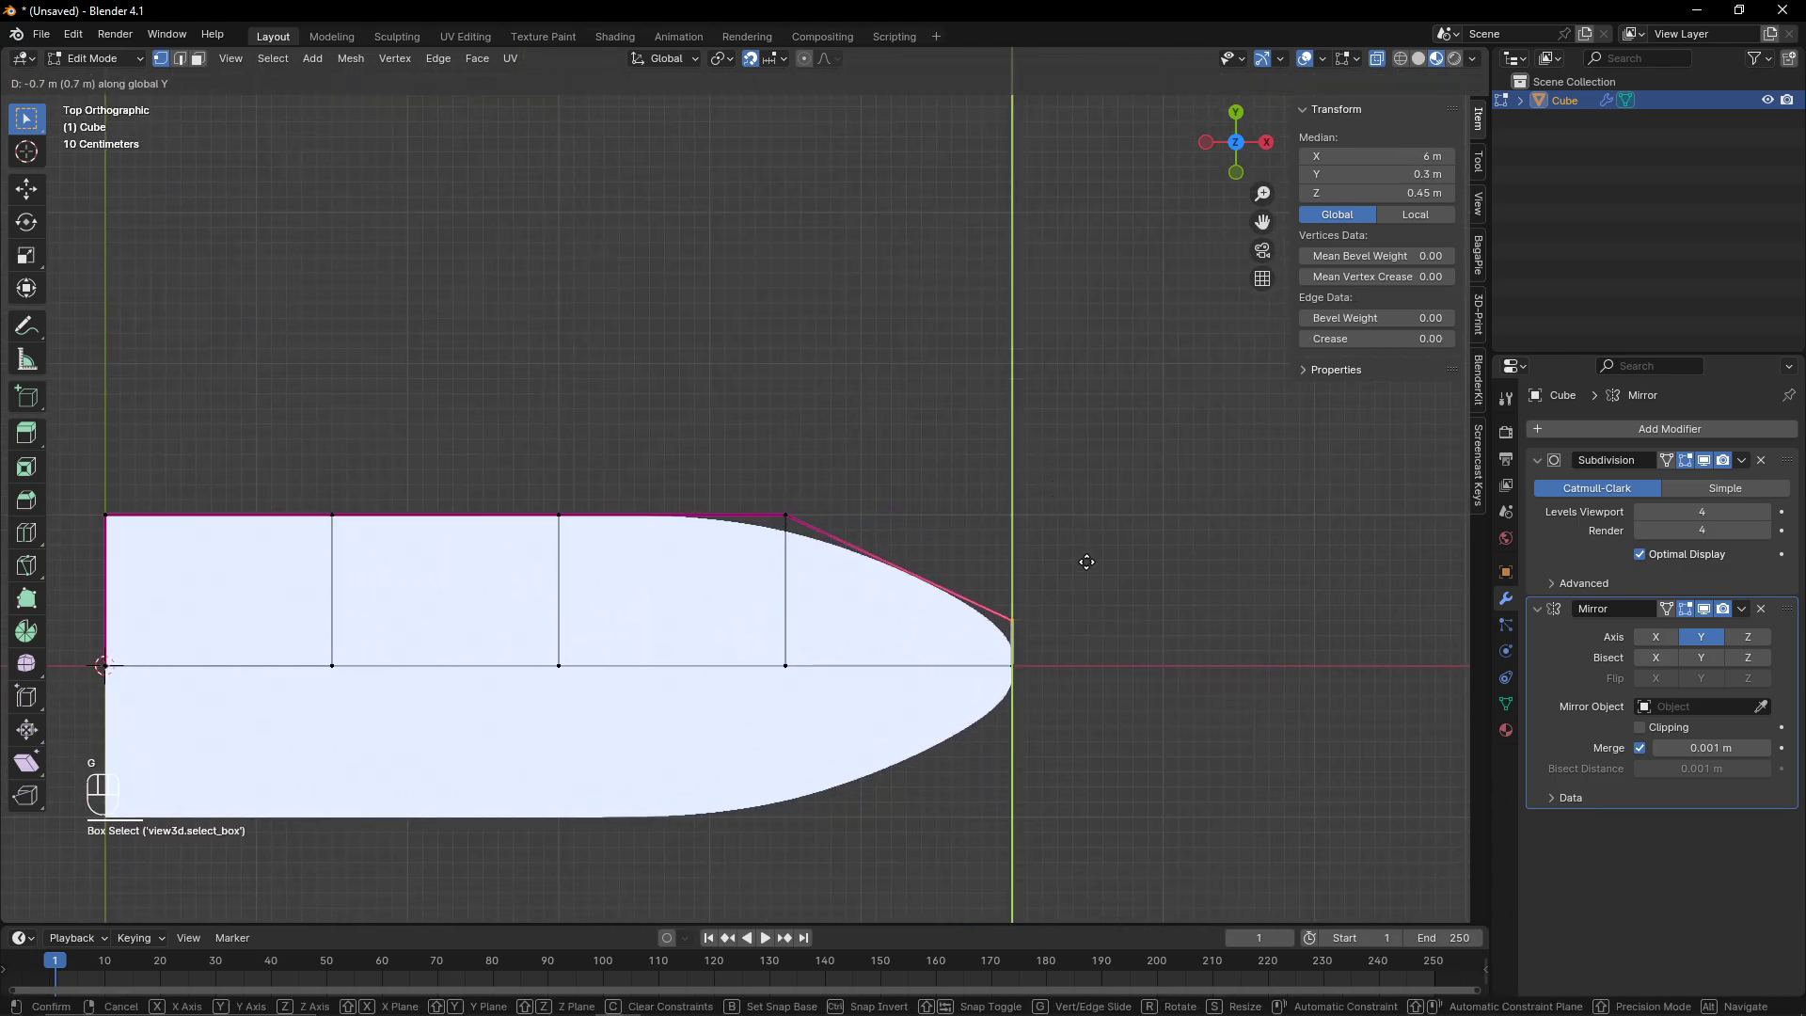
left_click(1091, 586)
- Move the foremost loop cut 0.4 m toward the bow along X
left_click_drag(626, 418, 843, 810)
key("g")
key("x")
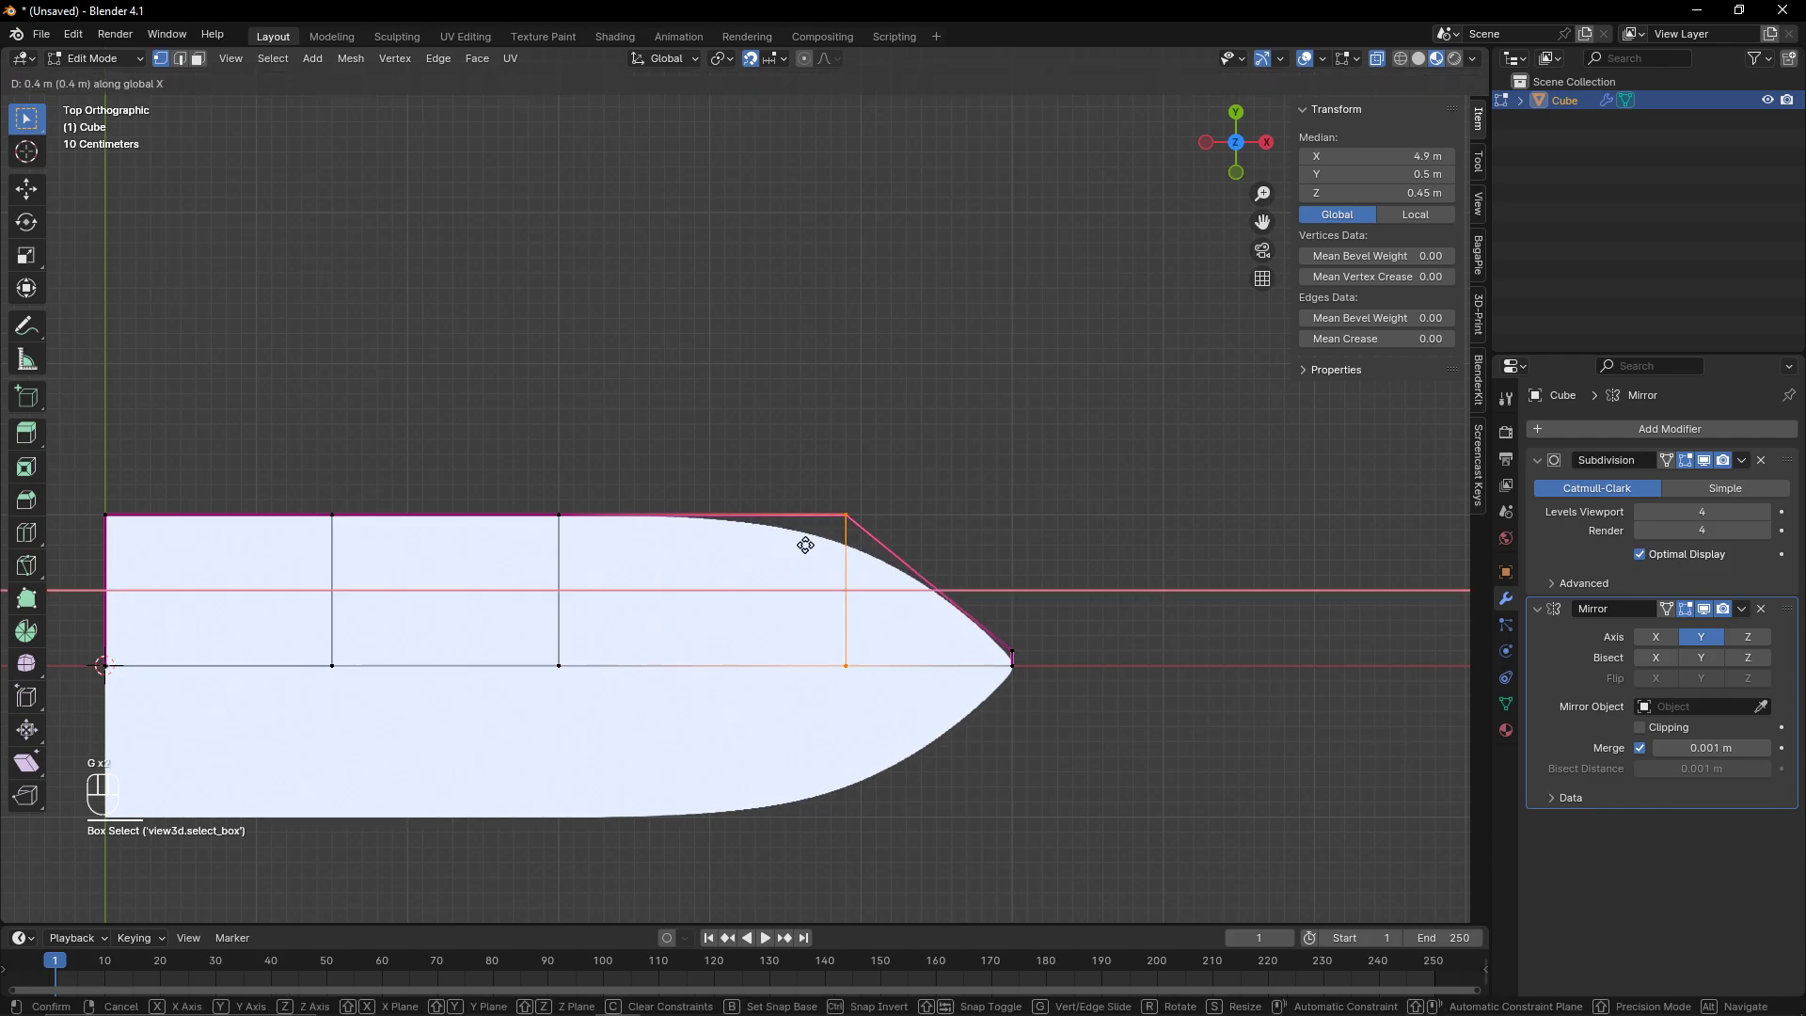
left_click(879, 550)
- Move the middle and front loop cuts farther toward the bow
scroll(500, 465, "down", 2)
left_click_drag(564, 445, 677, 636)
key("g")
left_click(818, 657)
- Move the middle loop's top vertex outward along Y
left_click_drag(643, 406, 743, 512)
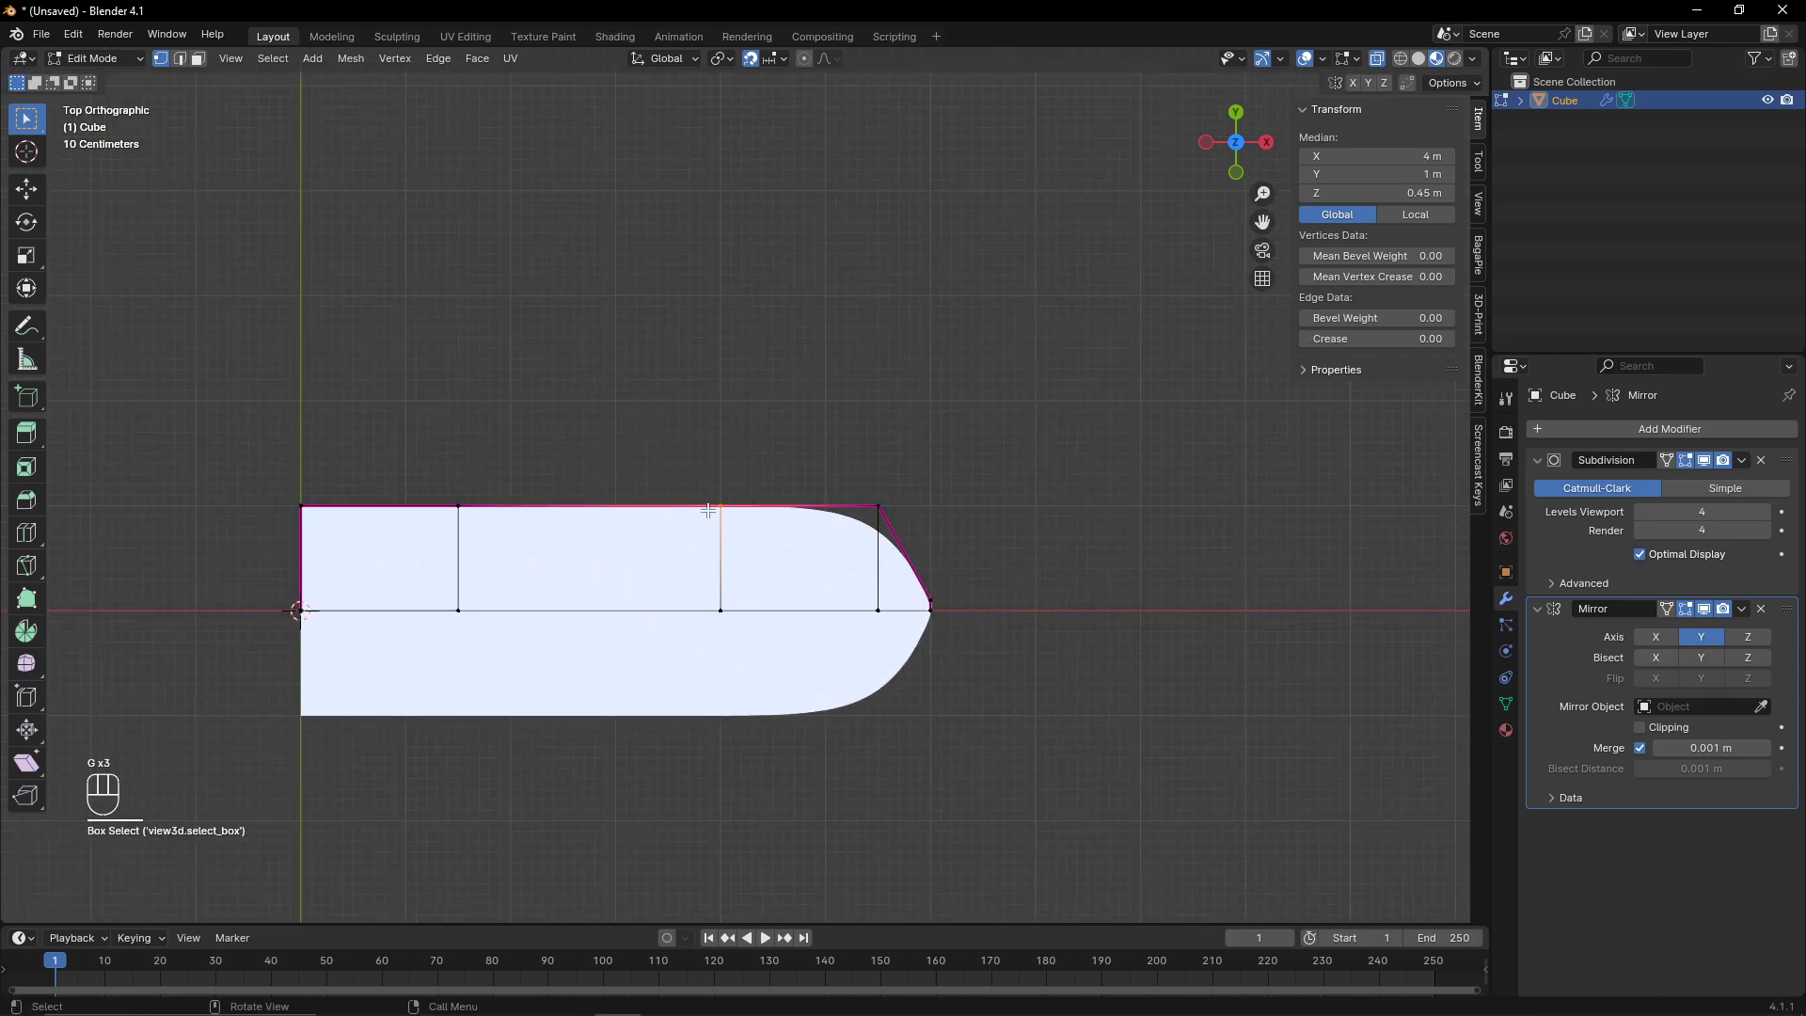
key("g")
key("y")
left_click(511, 464)
- Move the rear loop's top vertex along Y to 0.9 m
left_click_drag(432, 475, 504, 513)
key("g")
key("y")
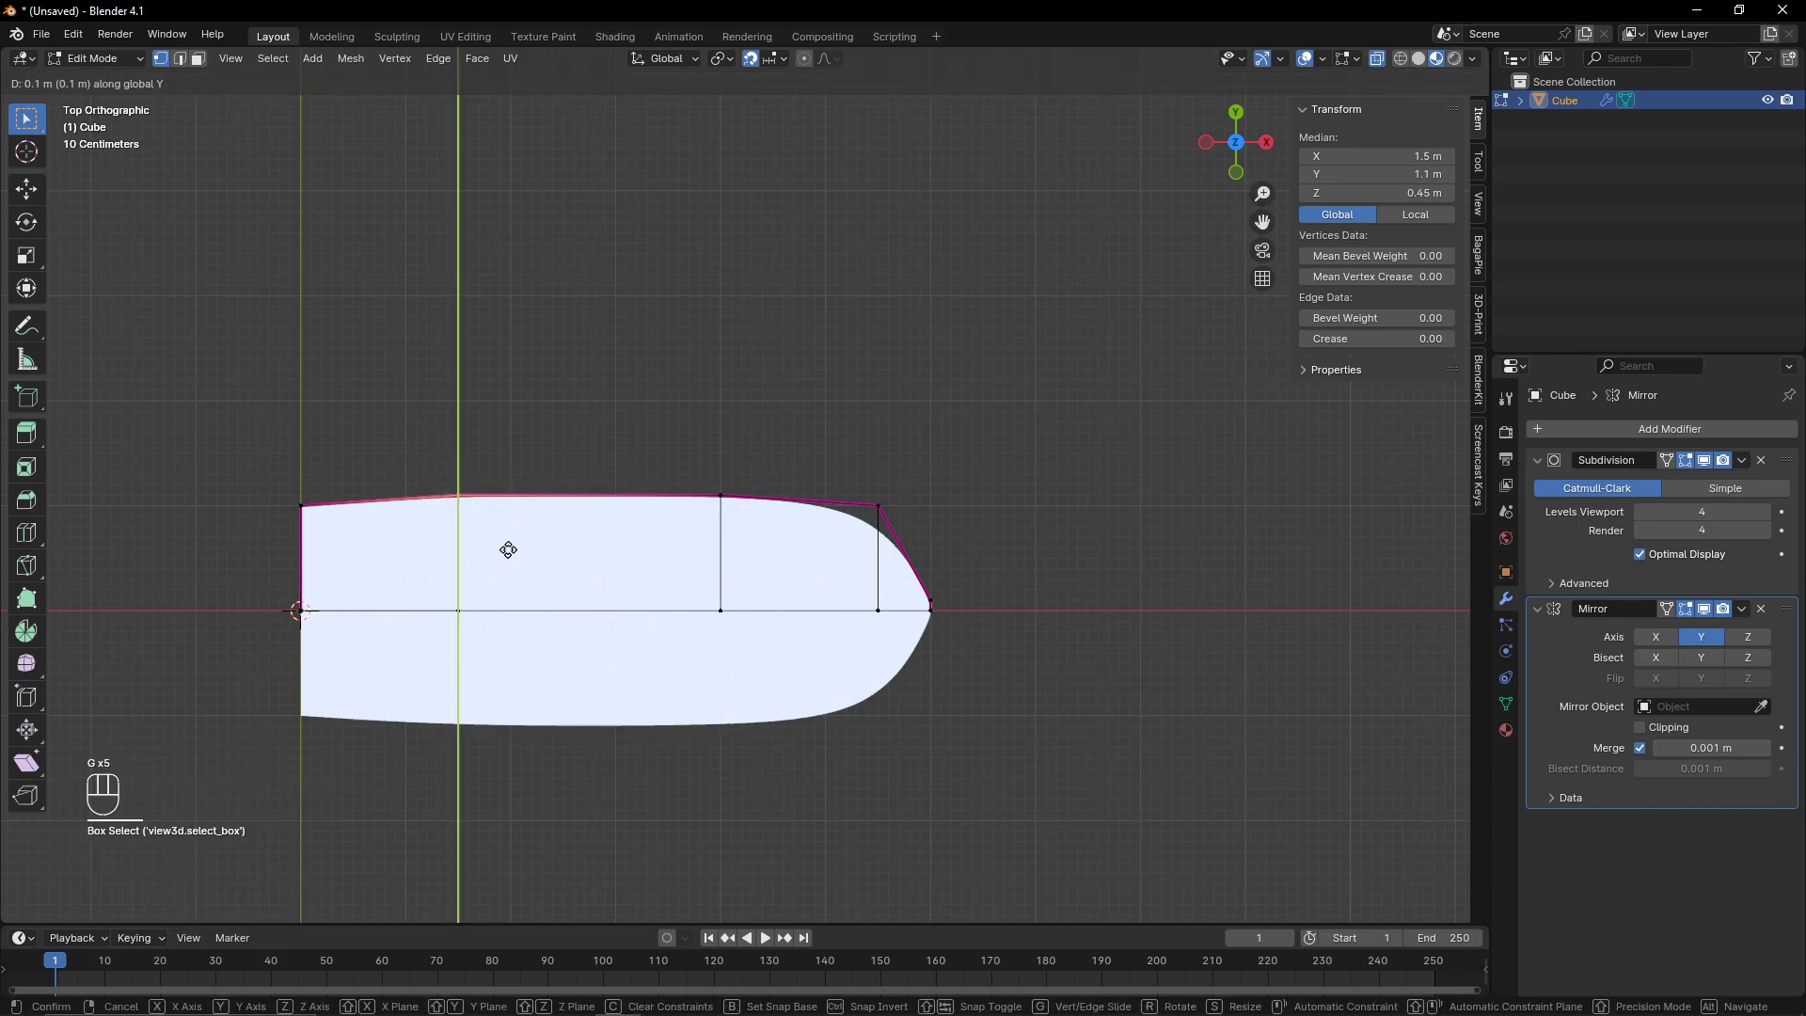
left_click(463, 523)
key("g")
key("y")
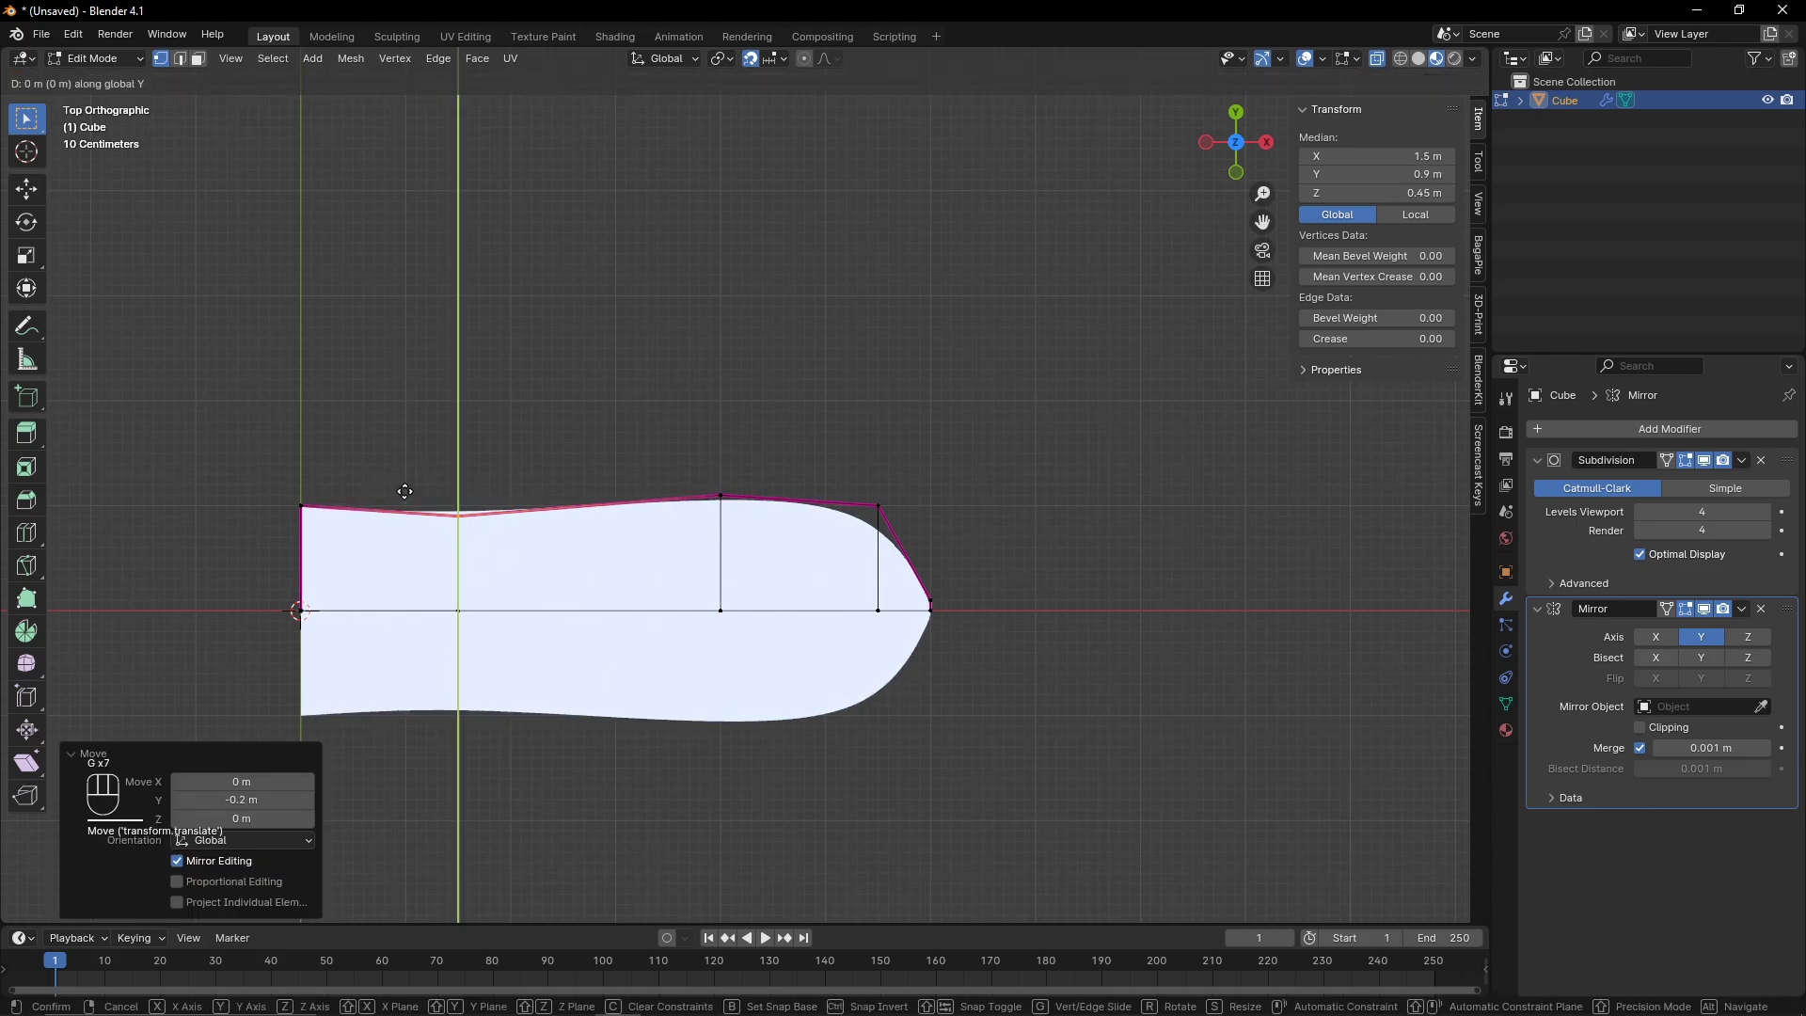
left_click(442, 513)
- Reposition the rear loop cut farther forward along the hull
key("g")
left_click(631, 696)
key("Tab")
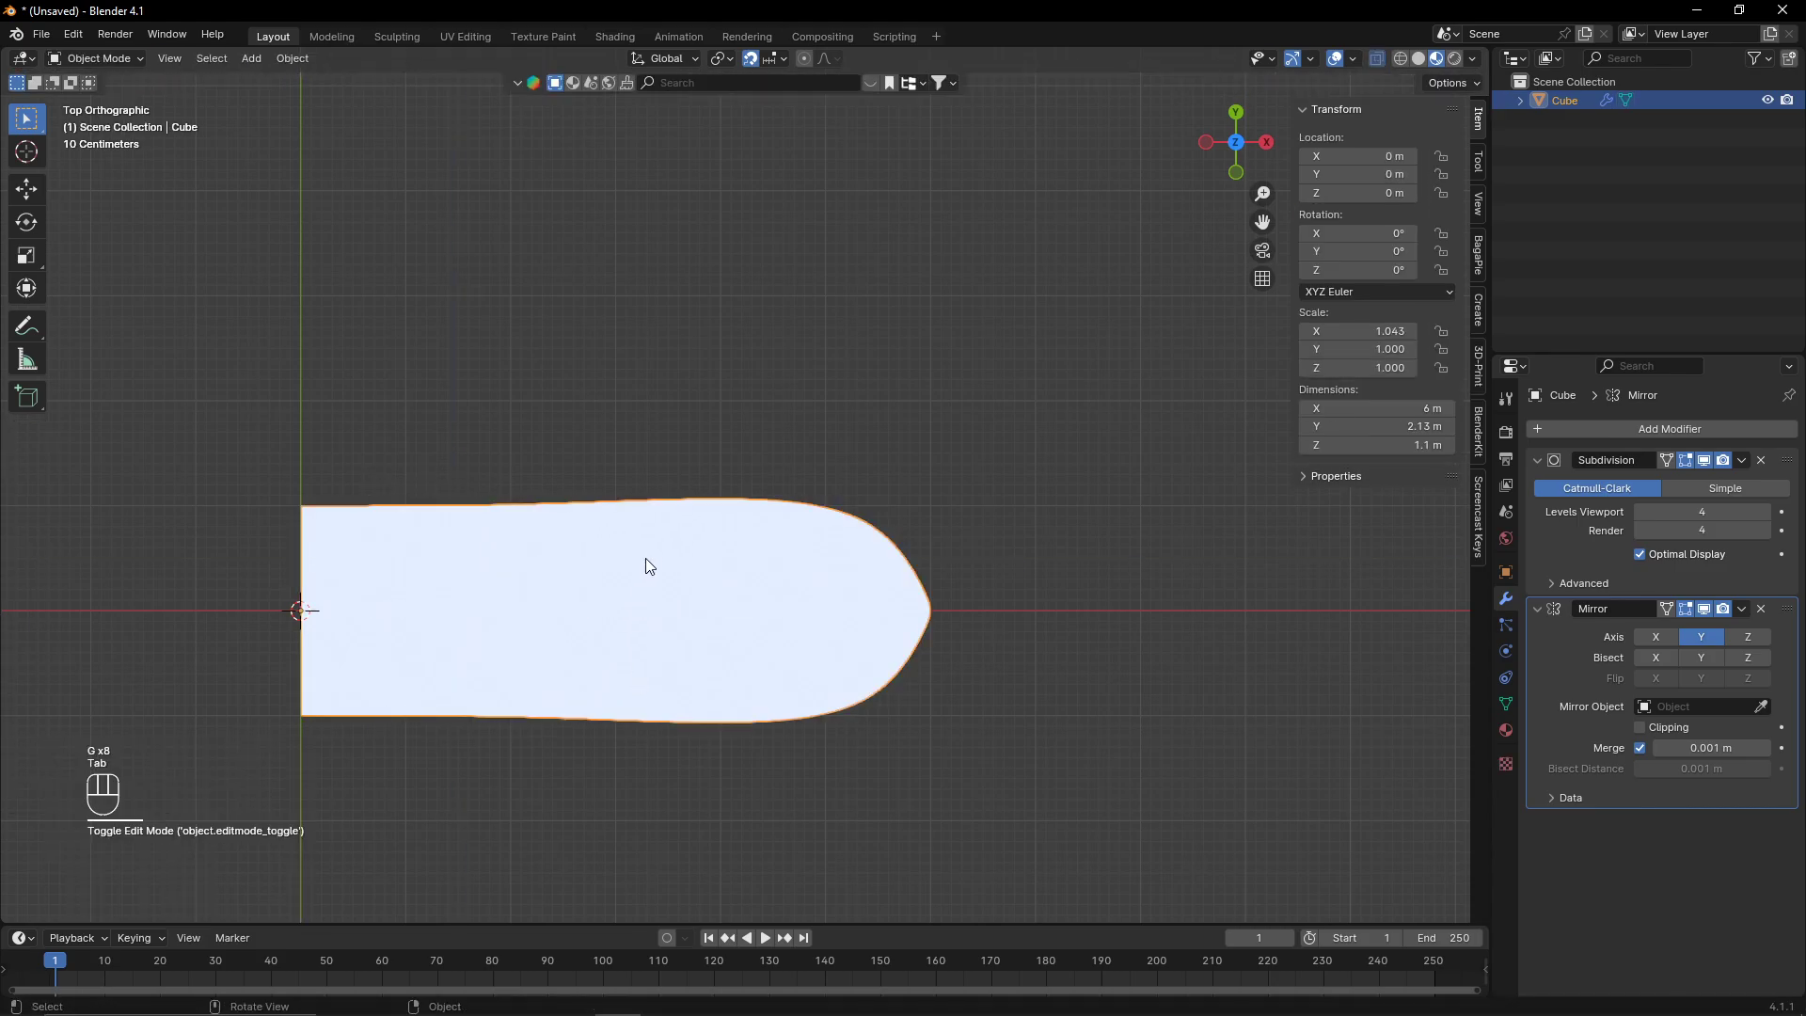
key("Tab")
scroll(591, 532, "up", 2)
left_click_drag(433, 473, 517, 573)
key("g")
key("y")
left_click(520, 555)
- Adjust the middle loop's top vertex along Y to smooth the side outline
left_click_drag(703, 411, 762, 504)
key("Tab")
middle_click_drag(698, 504, 903, 544, "shift")
key("Tab")
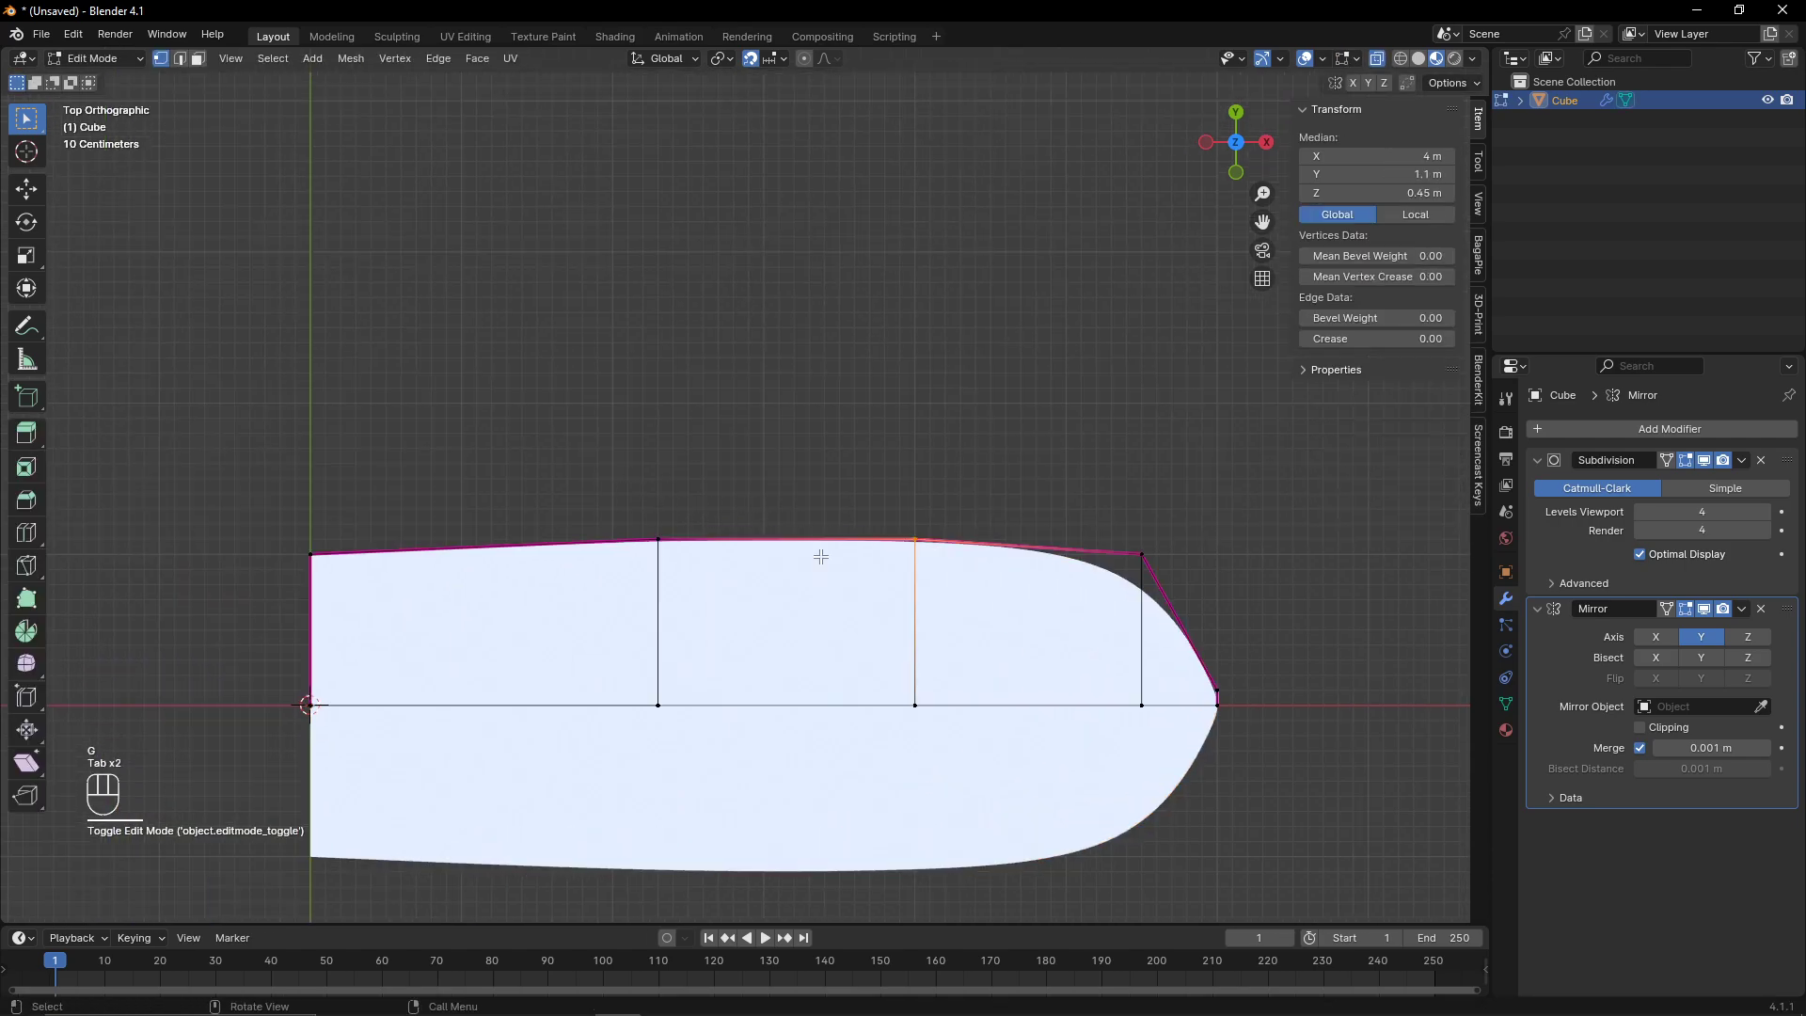
left_click_drag(845, 515, 927, 614)
key("g")
middle_click(926, 609)
left_click(915, 602)
- Move the rear loop's top vertex outward along Y to 1.2 m
left_click_drag(613, 505, 737, 605)
key("g")
middle_click(736, 599)
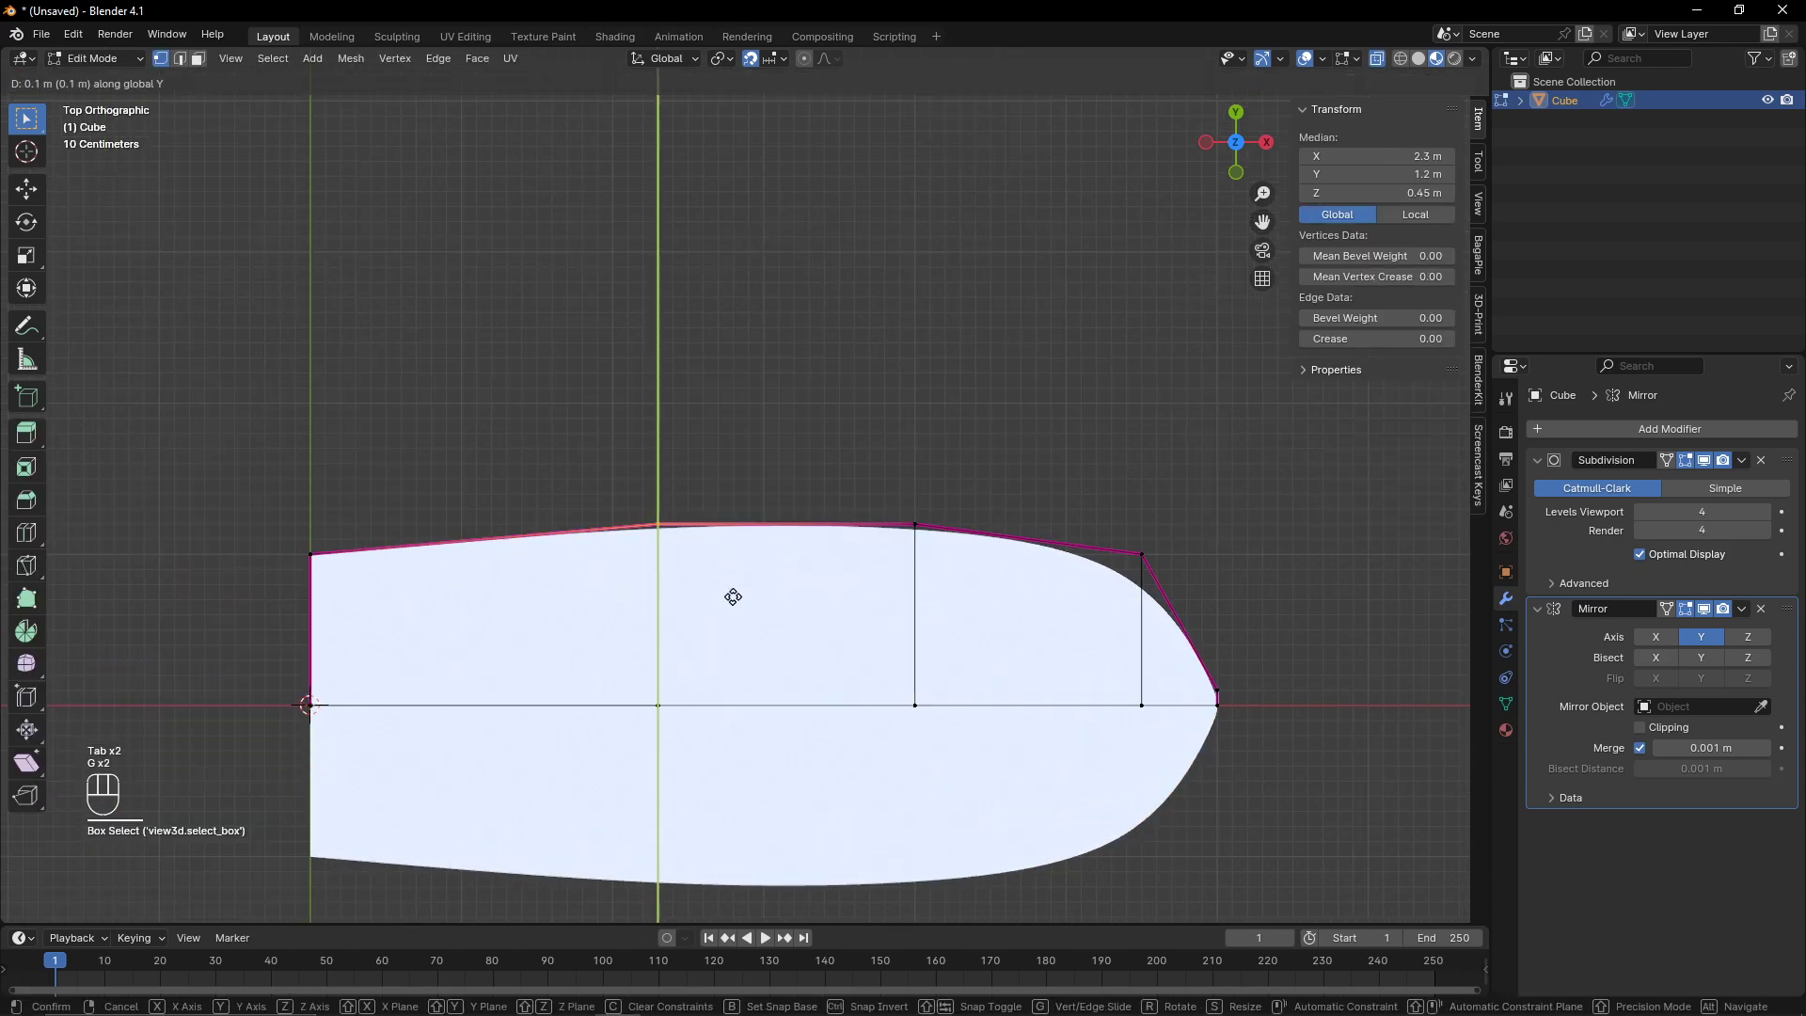
left_click(730, 595)
key("Tab")
scroll(786, 600, "down", 2)
key("Tab")
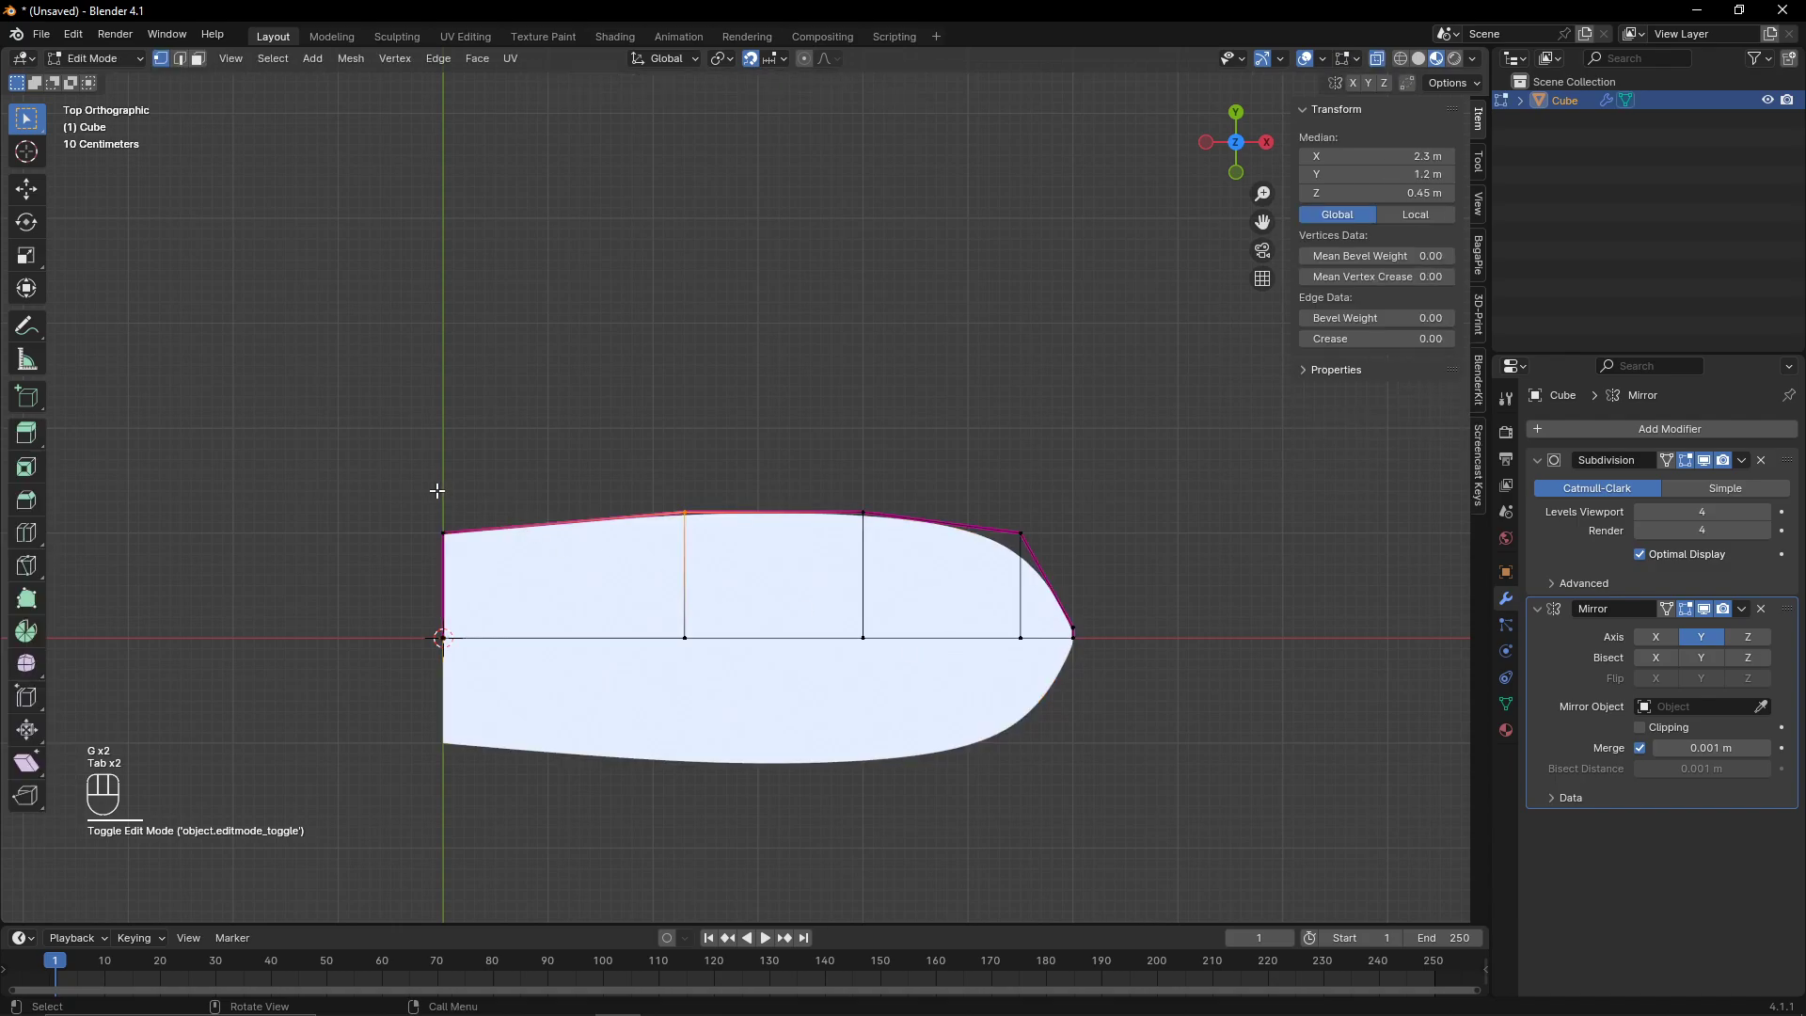
- Move the stern's top corner vertex outward along Y to 1.1 m
left_click_drag(436, 486, 484, 555)
key("g")
middle_click(484, 549)
left_click(487, 539)
key("Tab")
key("Tab")
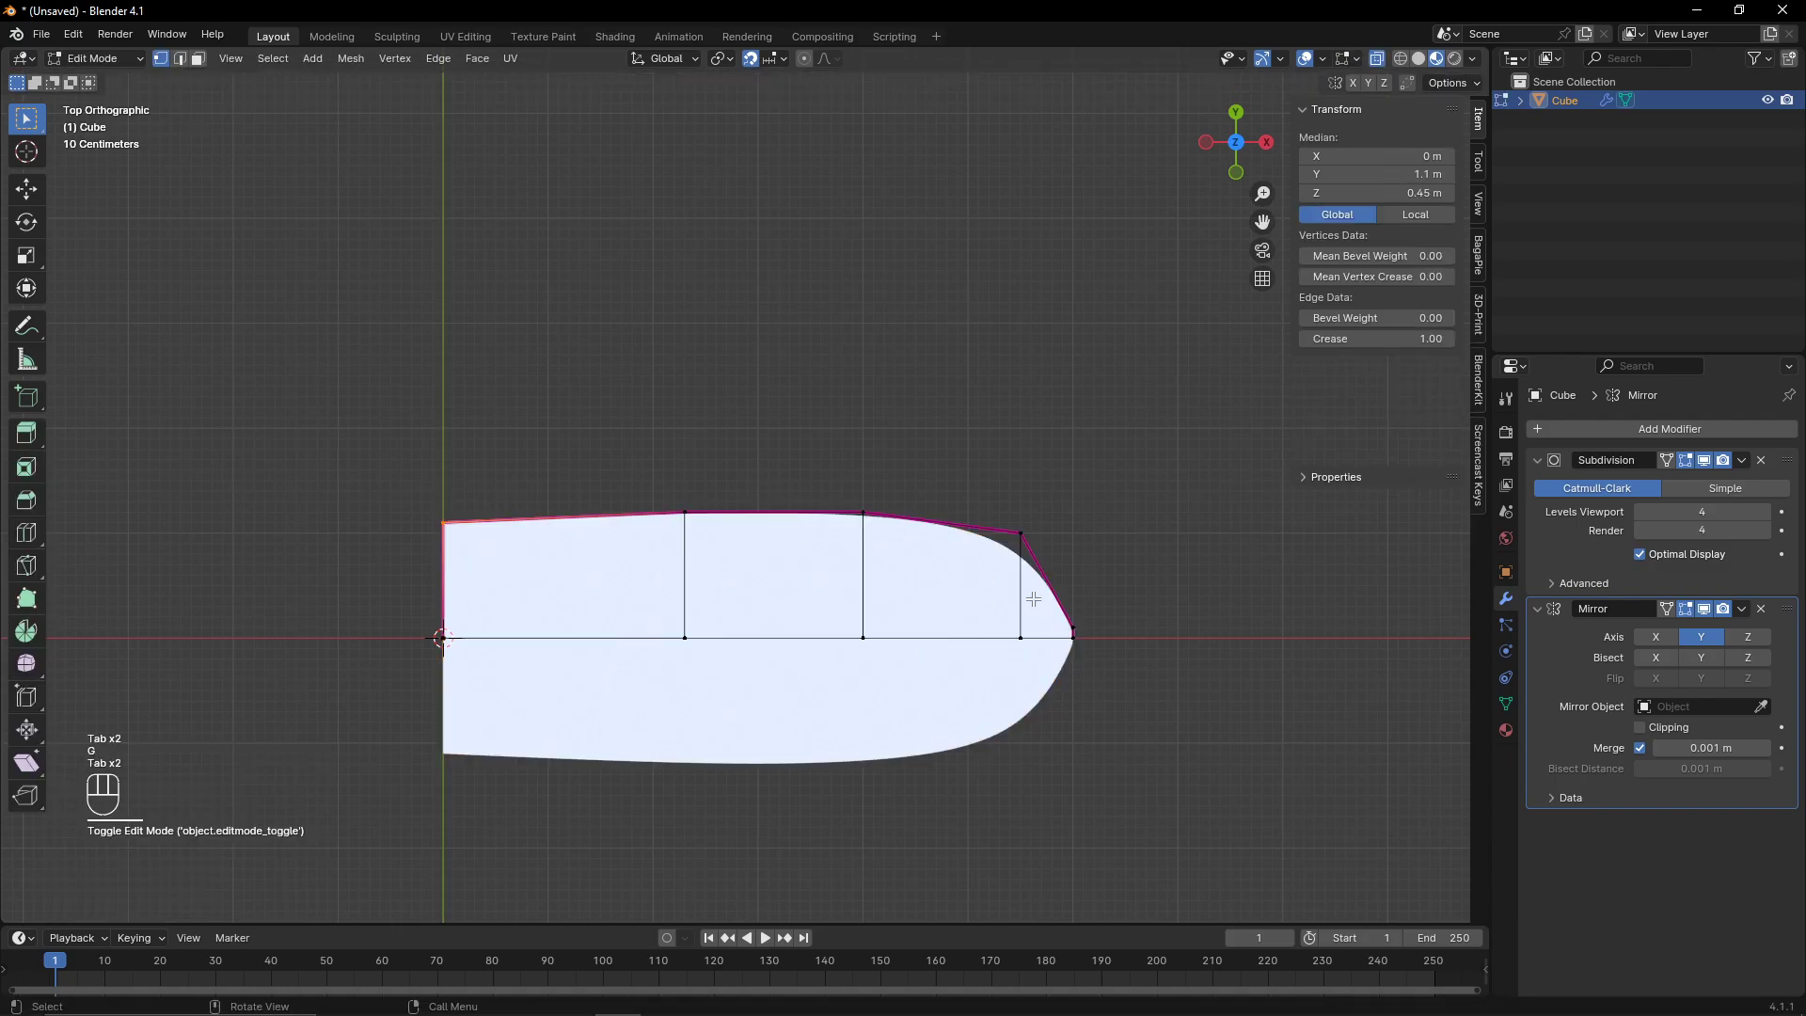
- Move the foremost loop cut along the hull to refine the bow curve
middle_click_drag(1011, 543, 879, 550, "shift")
left_click_drag(858, 509, 907, 598)
key("g")
middle_click(919, 599)
right_click(918, 599)
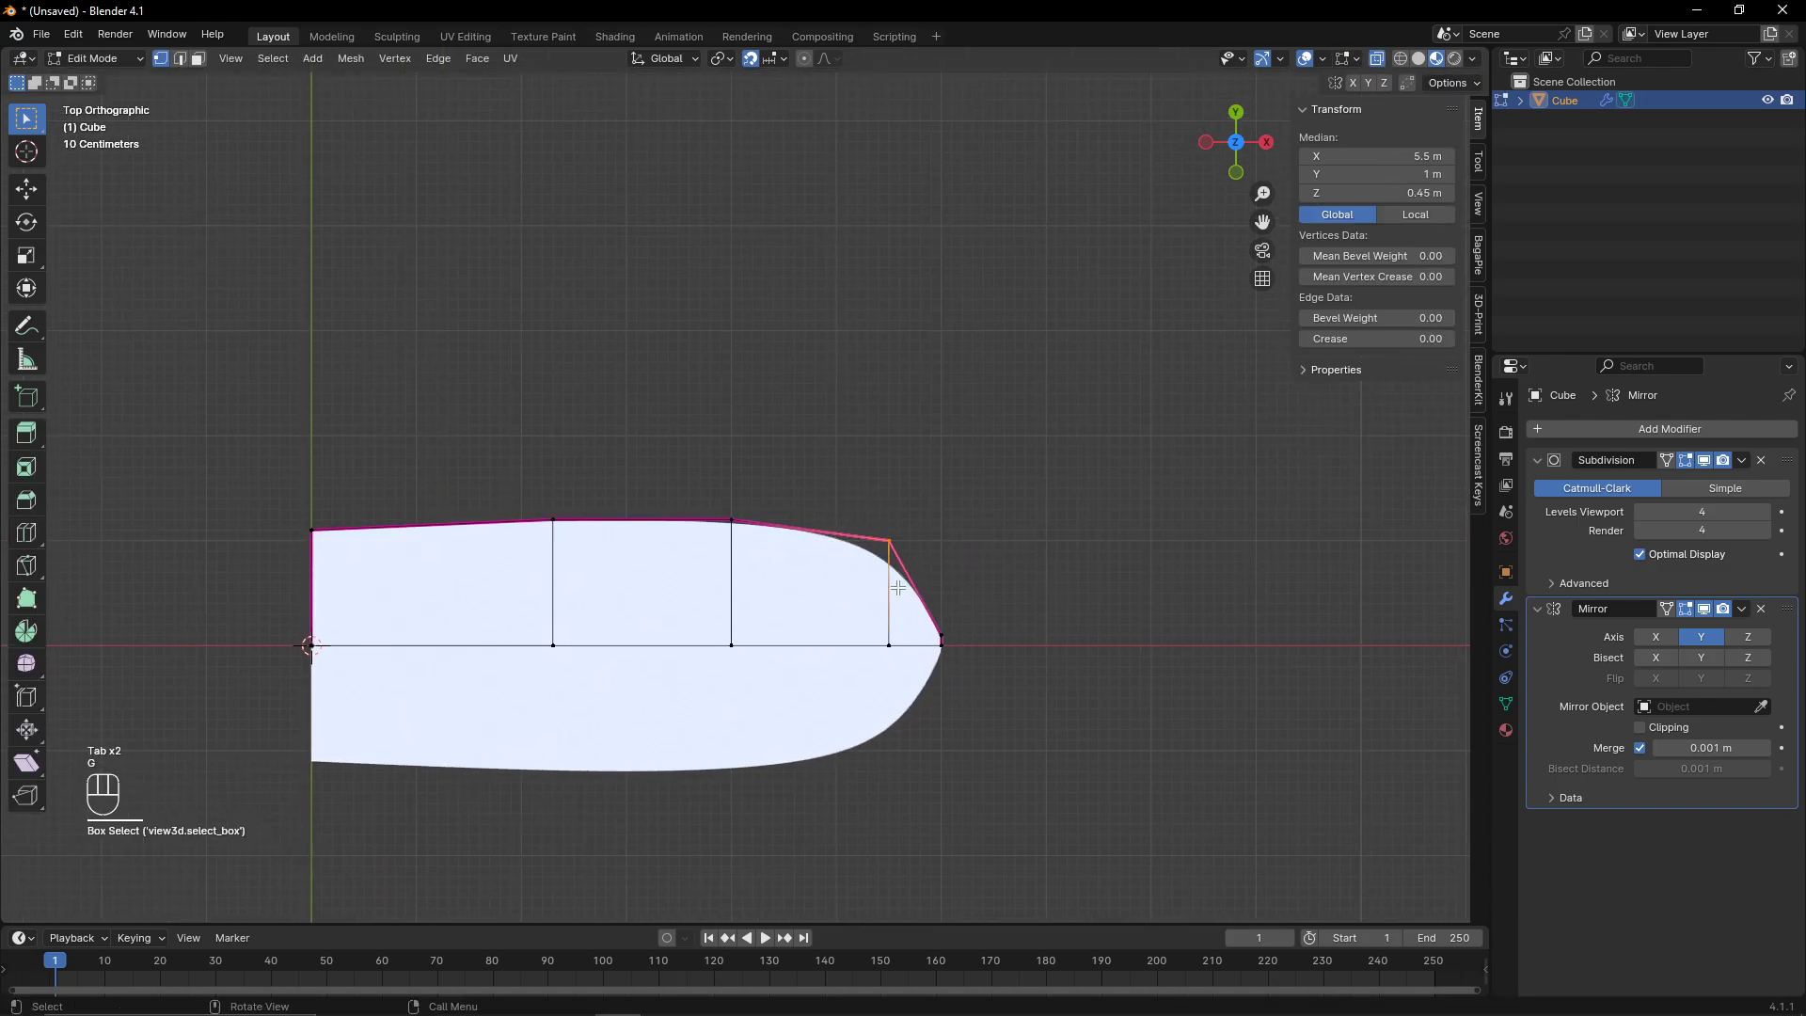
key("g")
right_click(935, 658)
key("x")
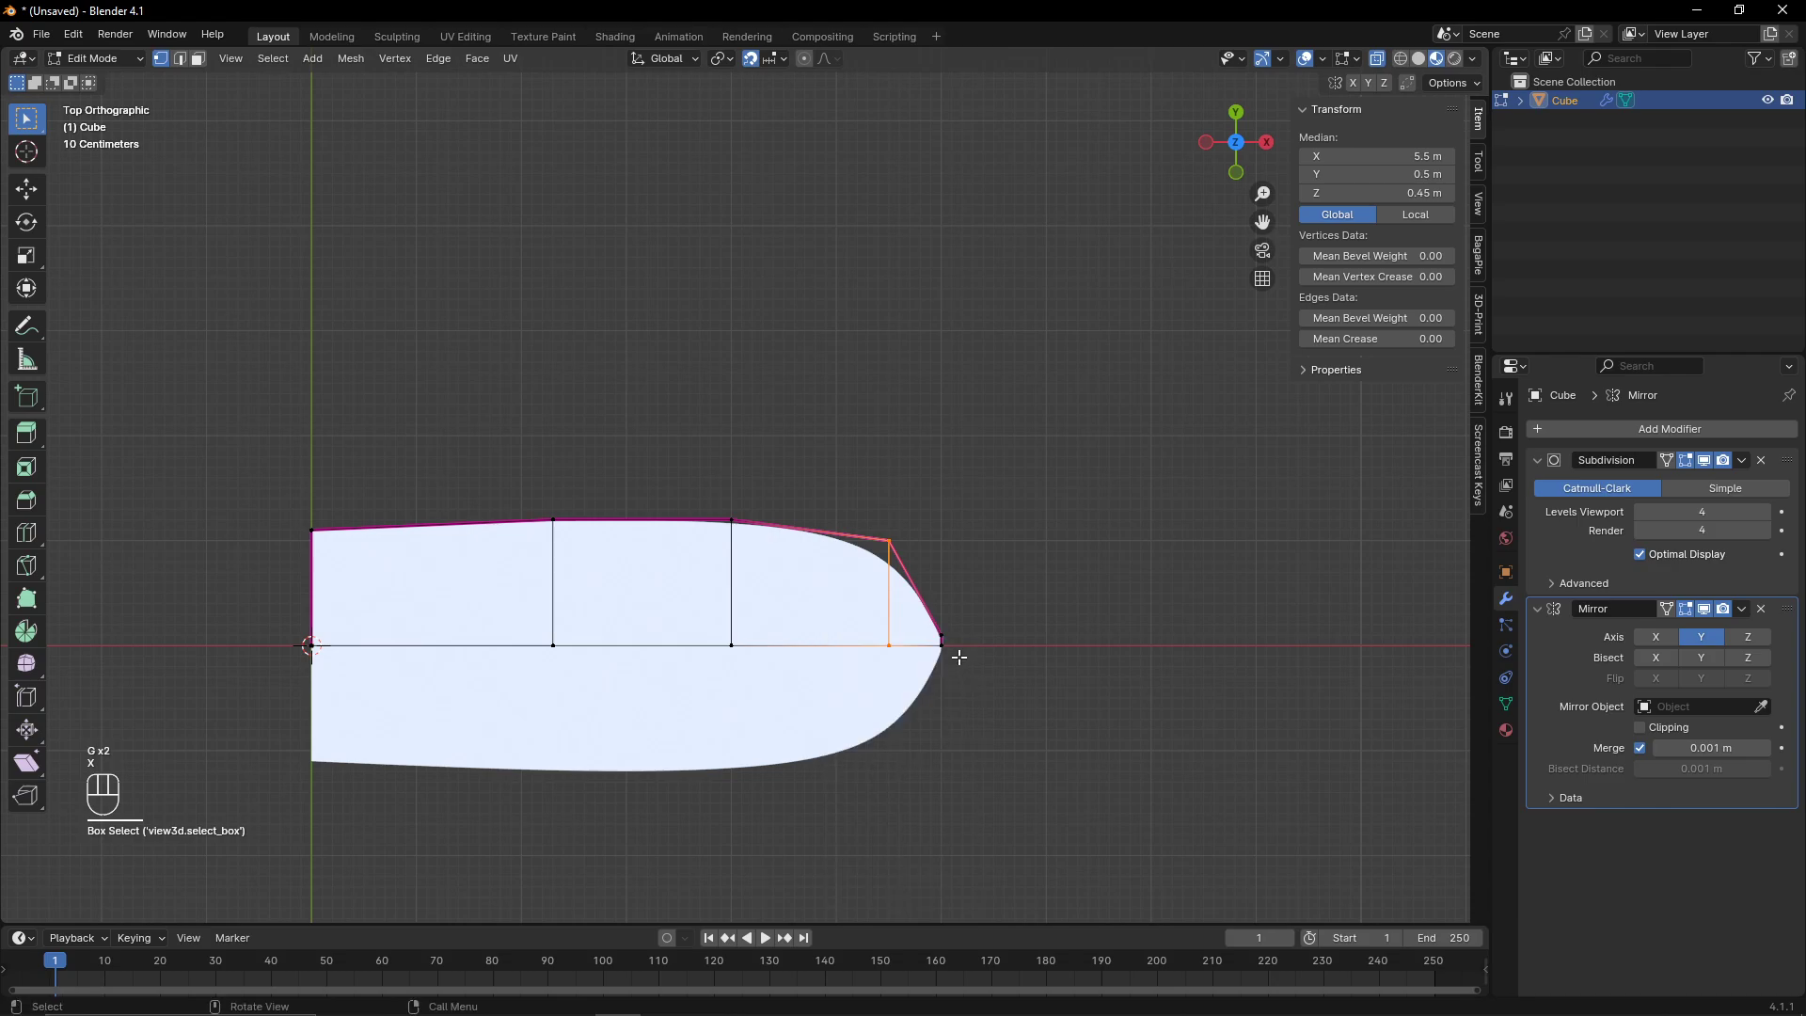
key("g")
middle_click(858, 525)
left_click(875, 525)
key("Tab")
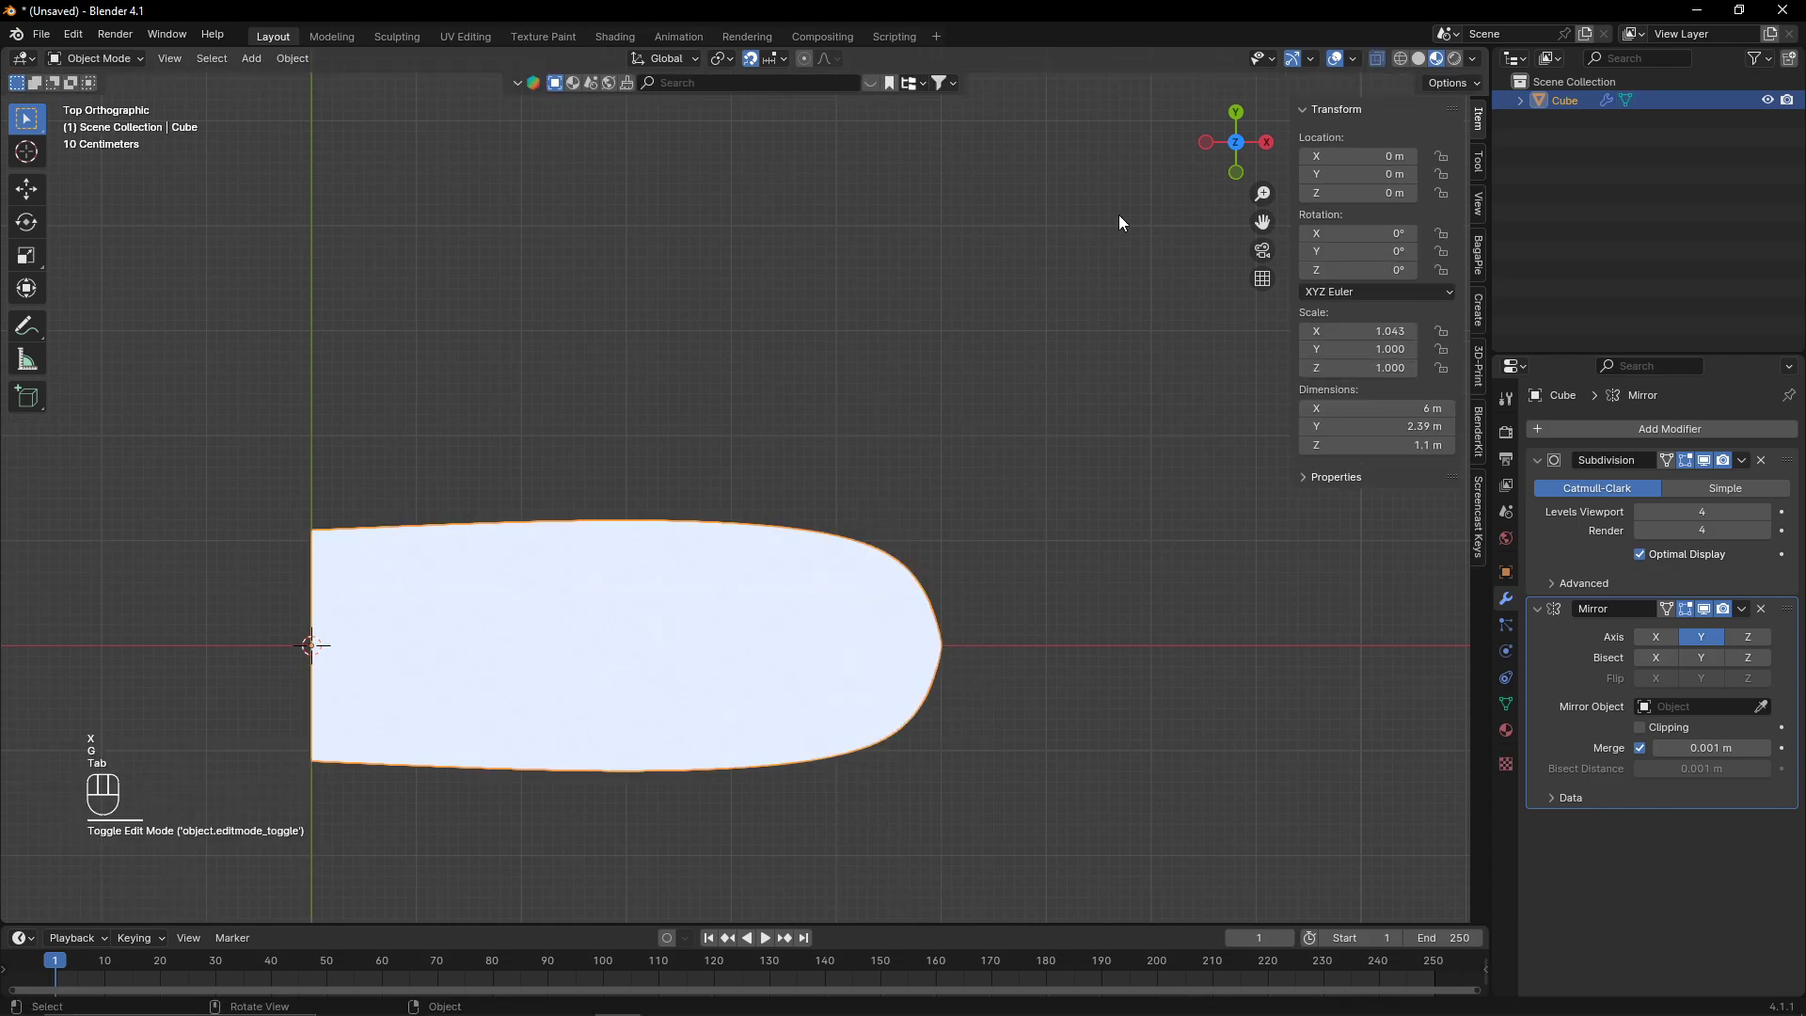
- Switch to the front view in Edit Mode and lower the hull's bottom edge vertices along Z
left_click(1236, 173)
key("Tab")
scroll(715, 556, "up", 2)
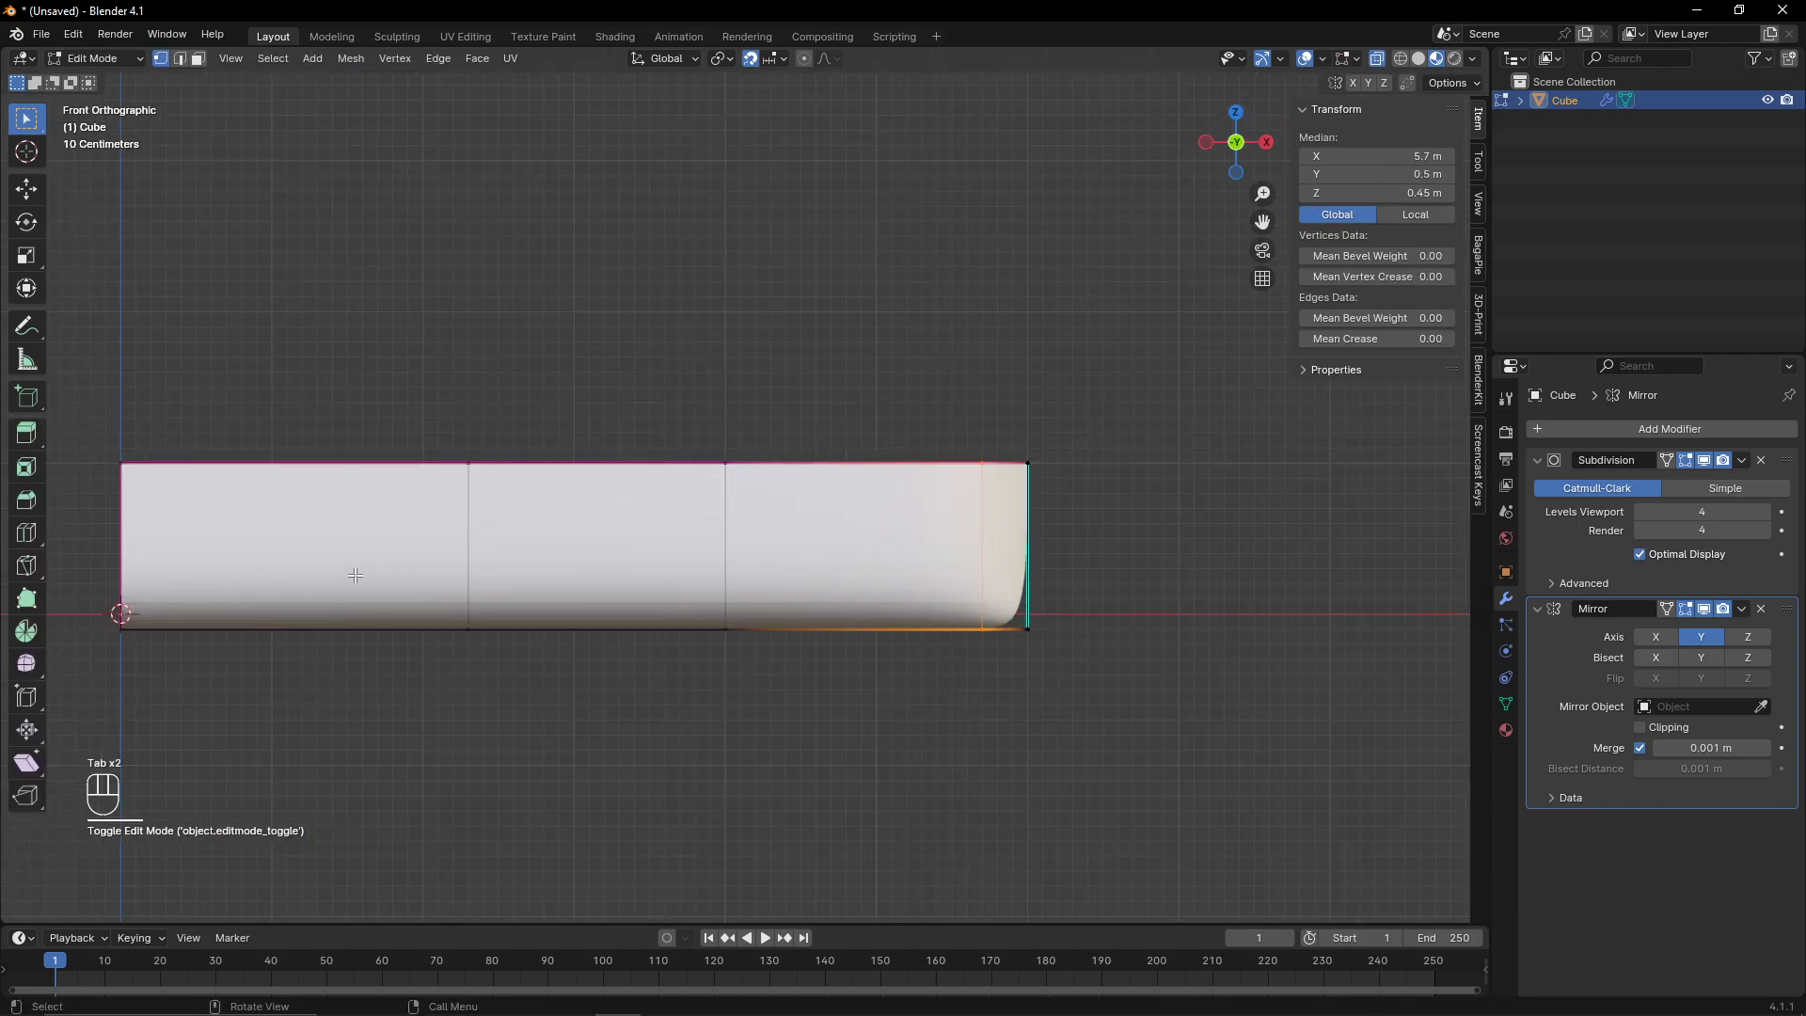
left_click_drag(216, 594, 960, 763)
left_click_drag(317, 537, 1016, 740)
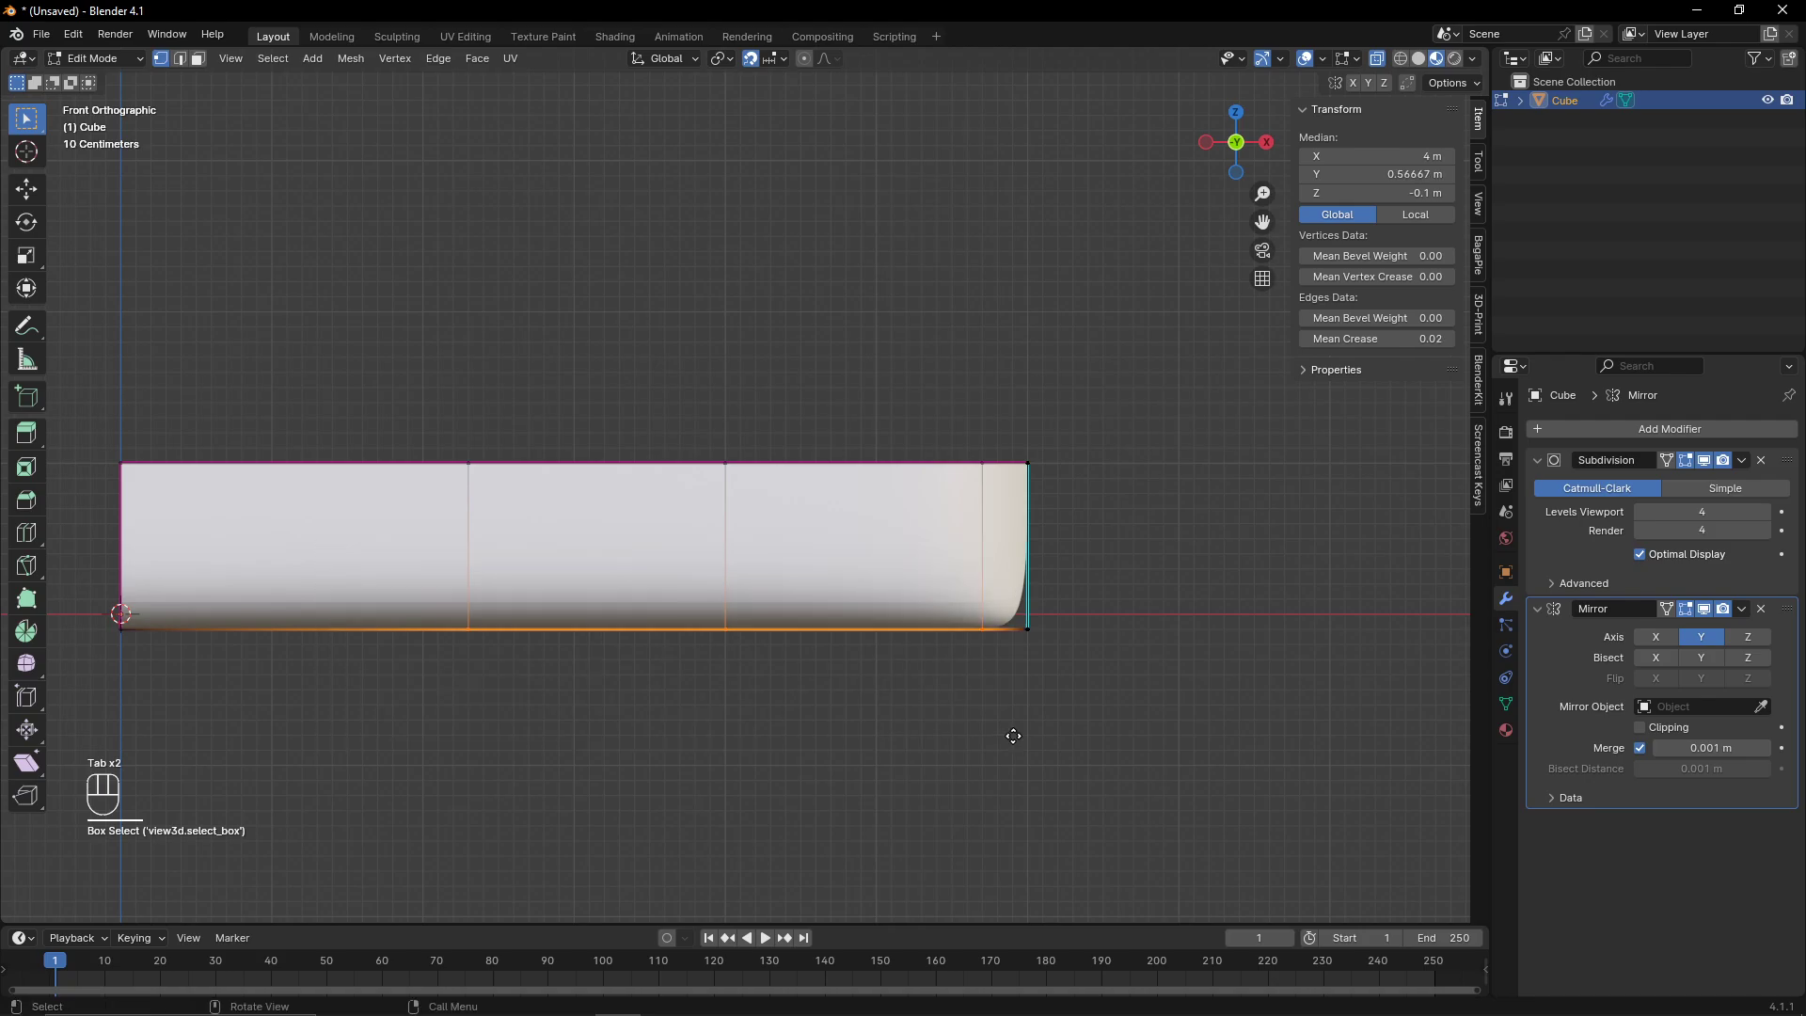
key("g")
middle_click(1016, 745)
left_click(1016, 745)
- Lower the bow's bottom vertices 0.1 m along Z
left_click_drag(1007, 607, 1059, 655)
key("g")
middle_click(1063, 668)
left_click(1058, 675)
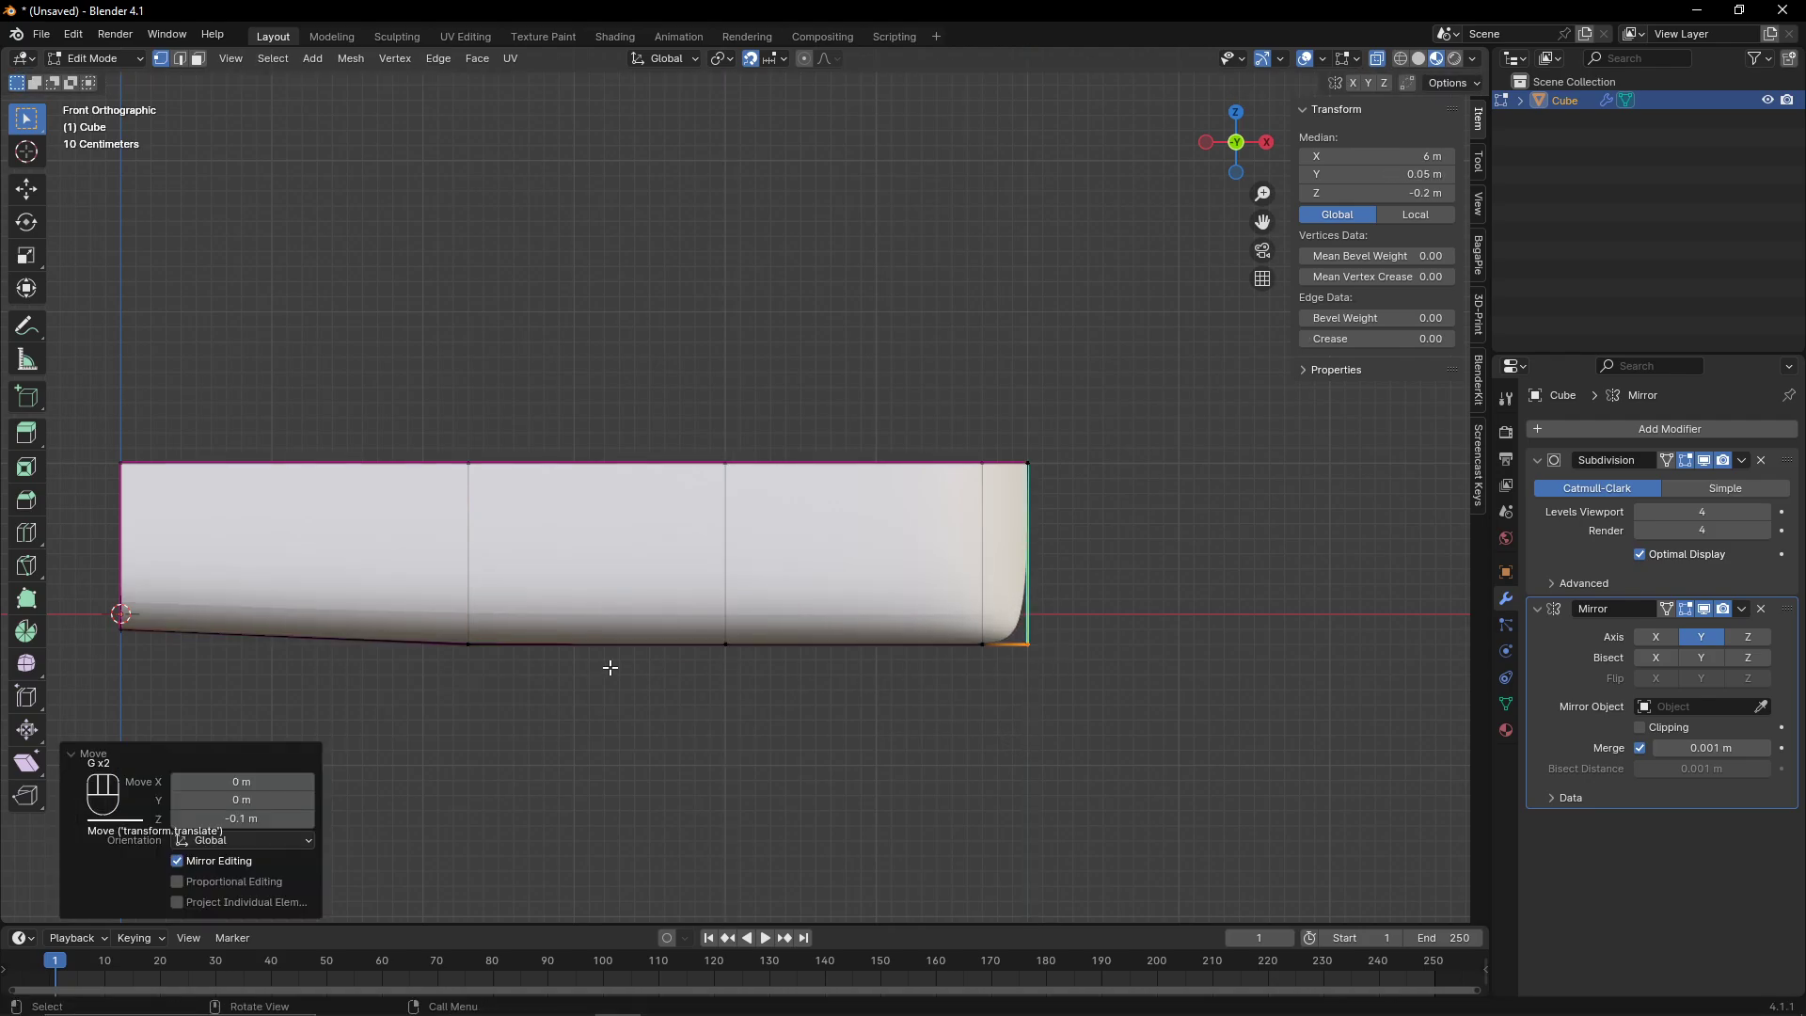
- Move the stern's bottom vertices along Z to shape the keel's rise toward the stern
key("Tab")
key("Tab")
left_click_drag(103, 602, 178, 665)
key("g")
middle_click(181, 655)
left_click(182, 651)
key("Tab")
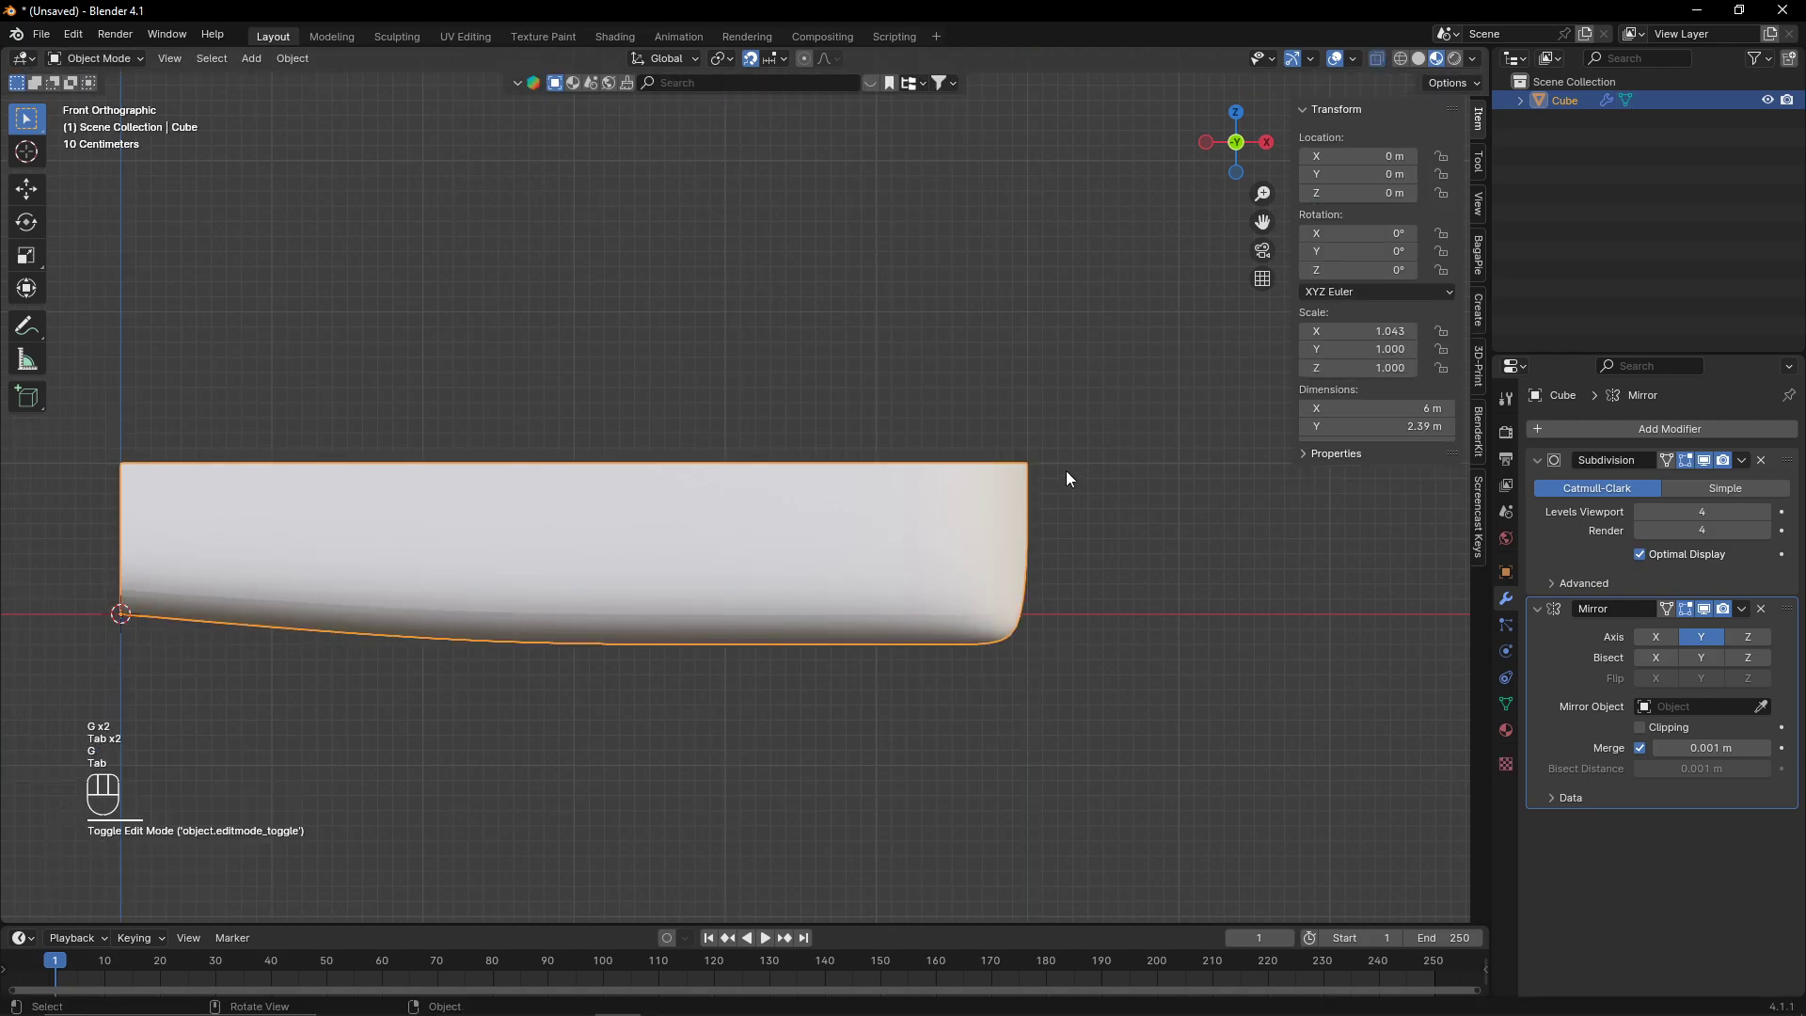
- Examine the hull from the bottom, top and perspective views
middle_click_drag(1065, 472, 974, 675)
left_click(1236, 136)
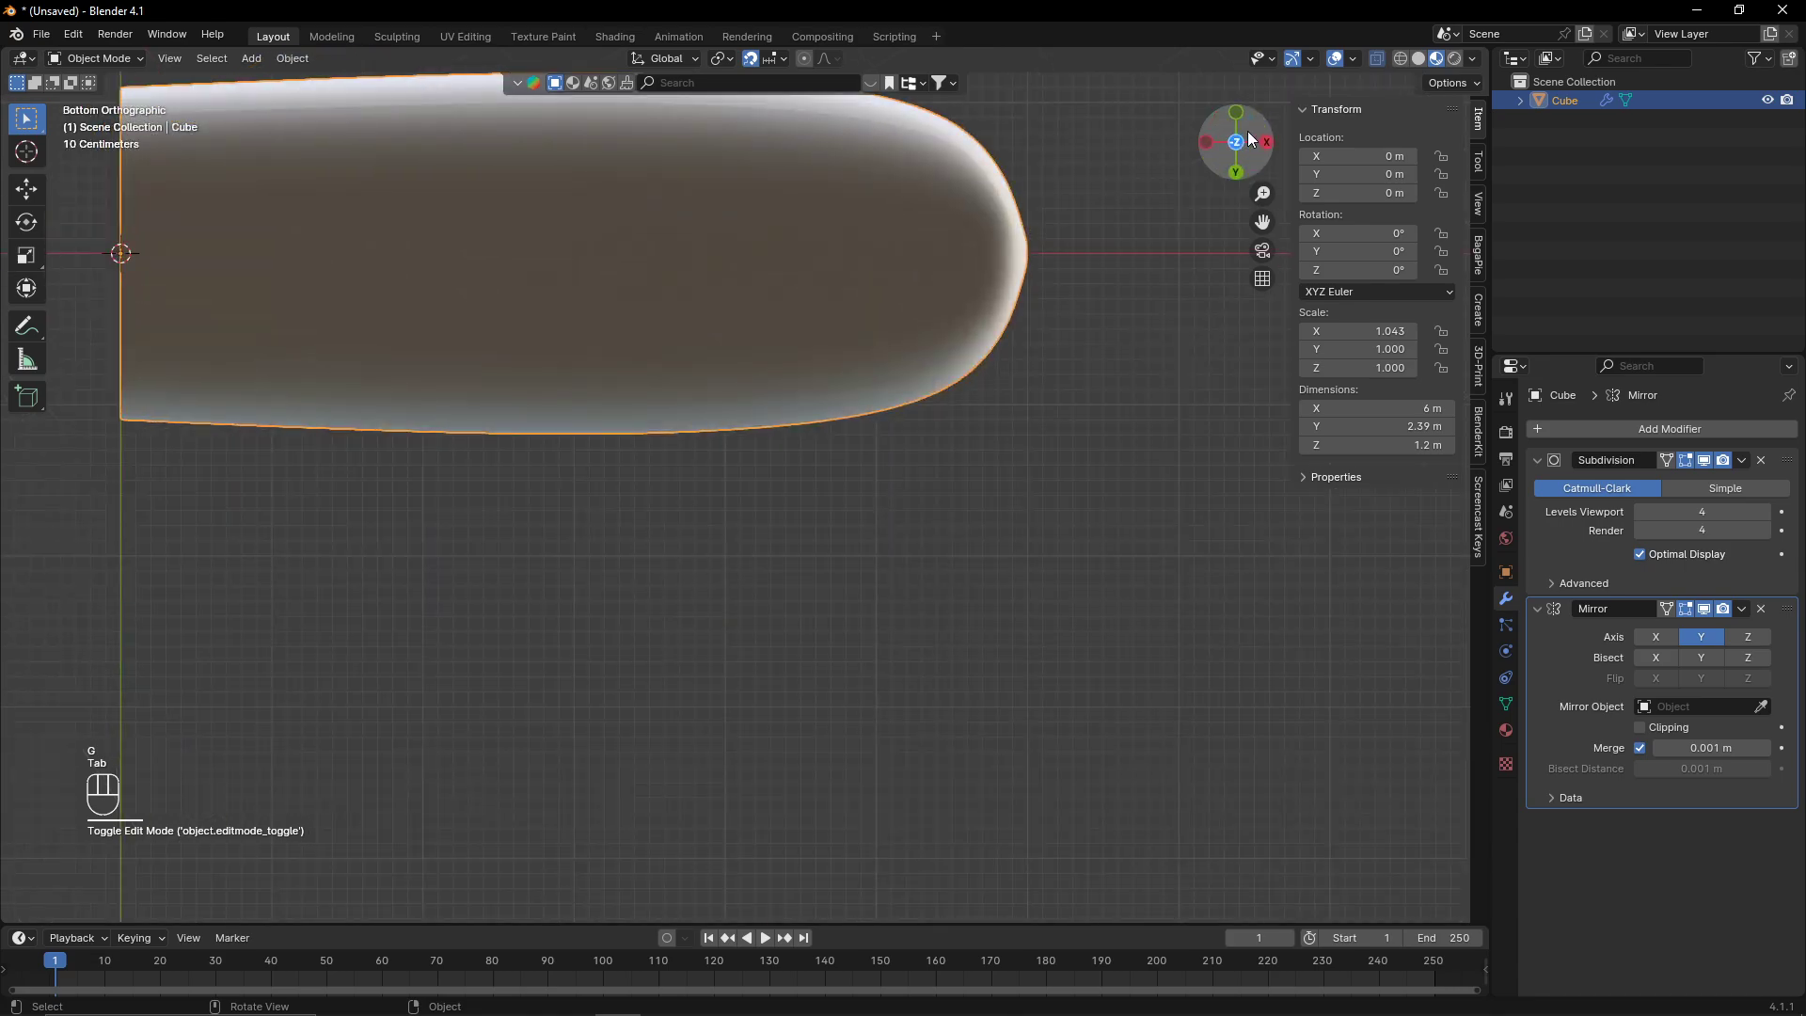
key("Tab")
scroll(910, 618, "down", 4)
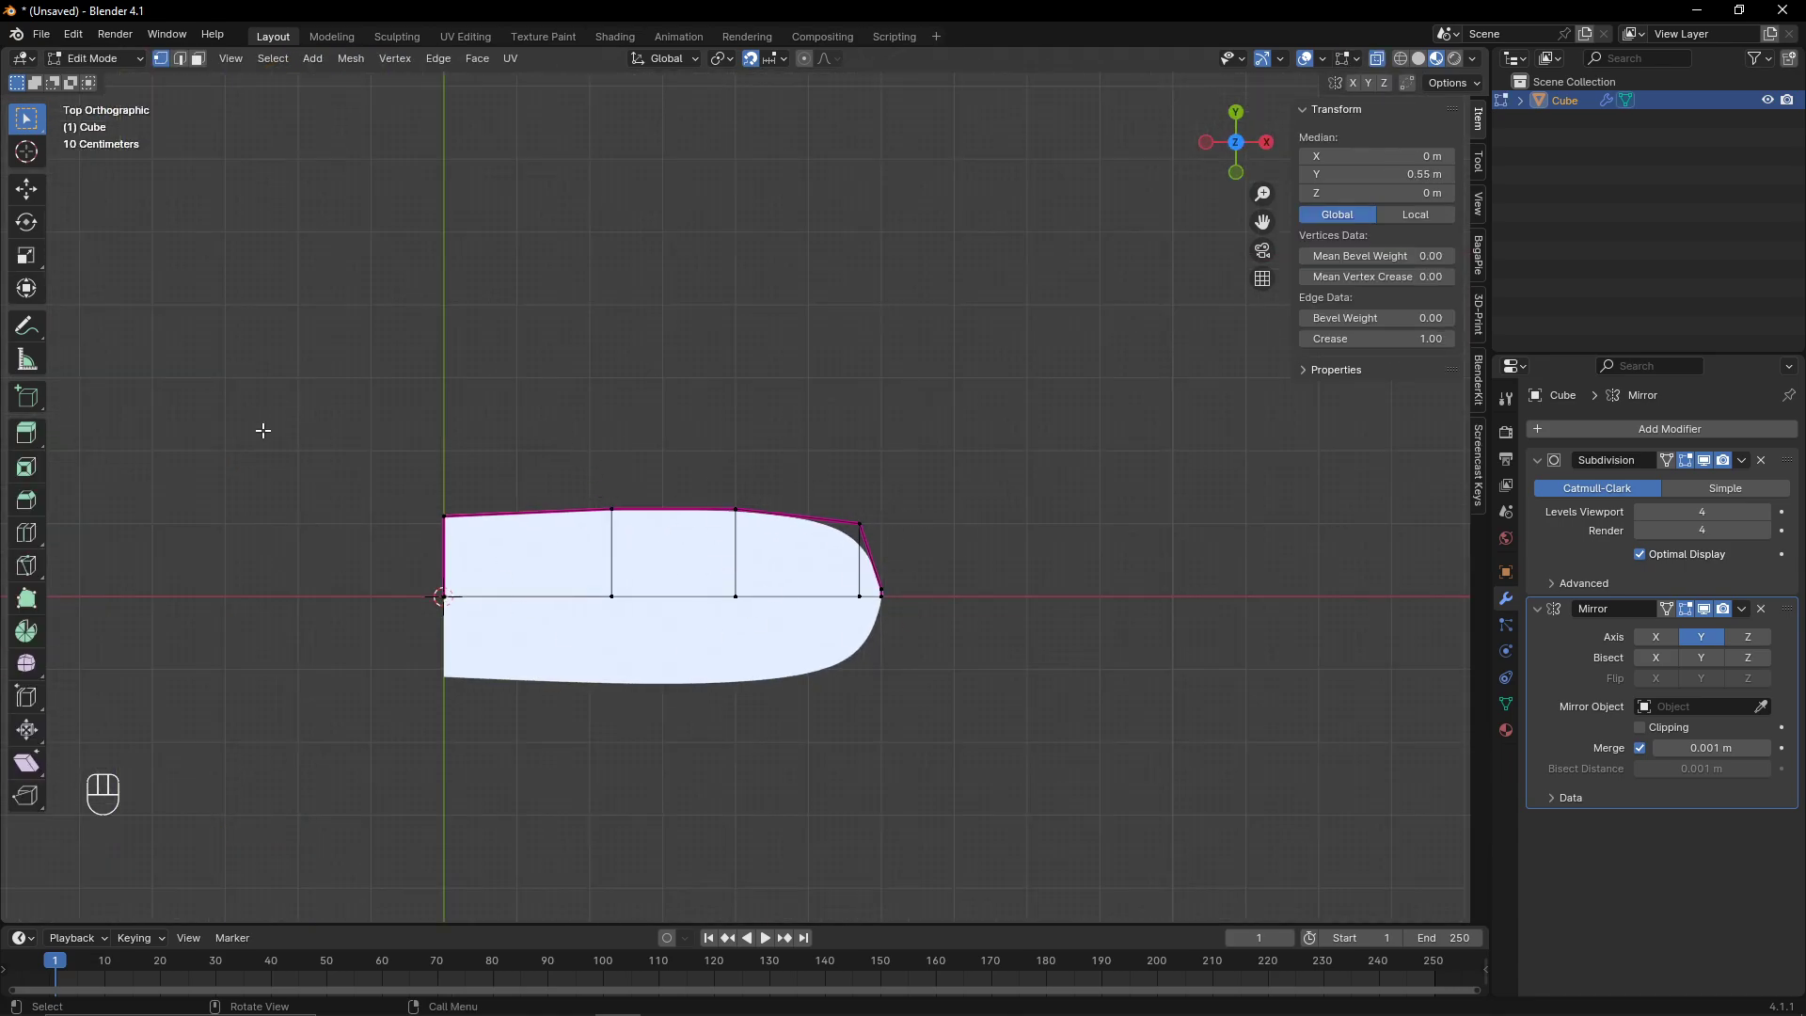
key("Tab")
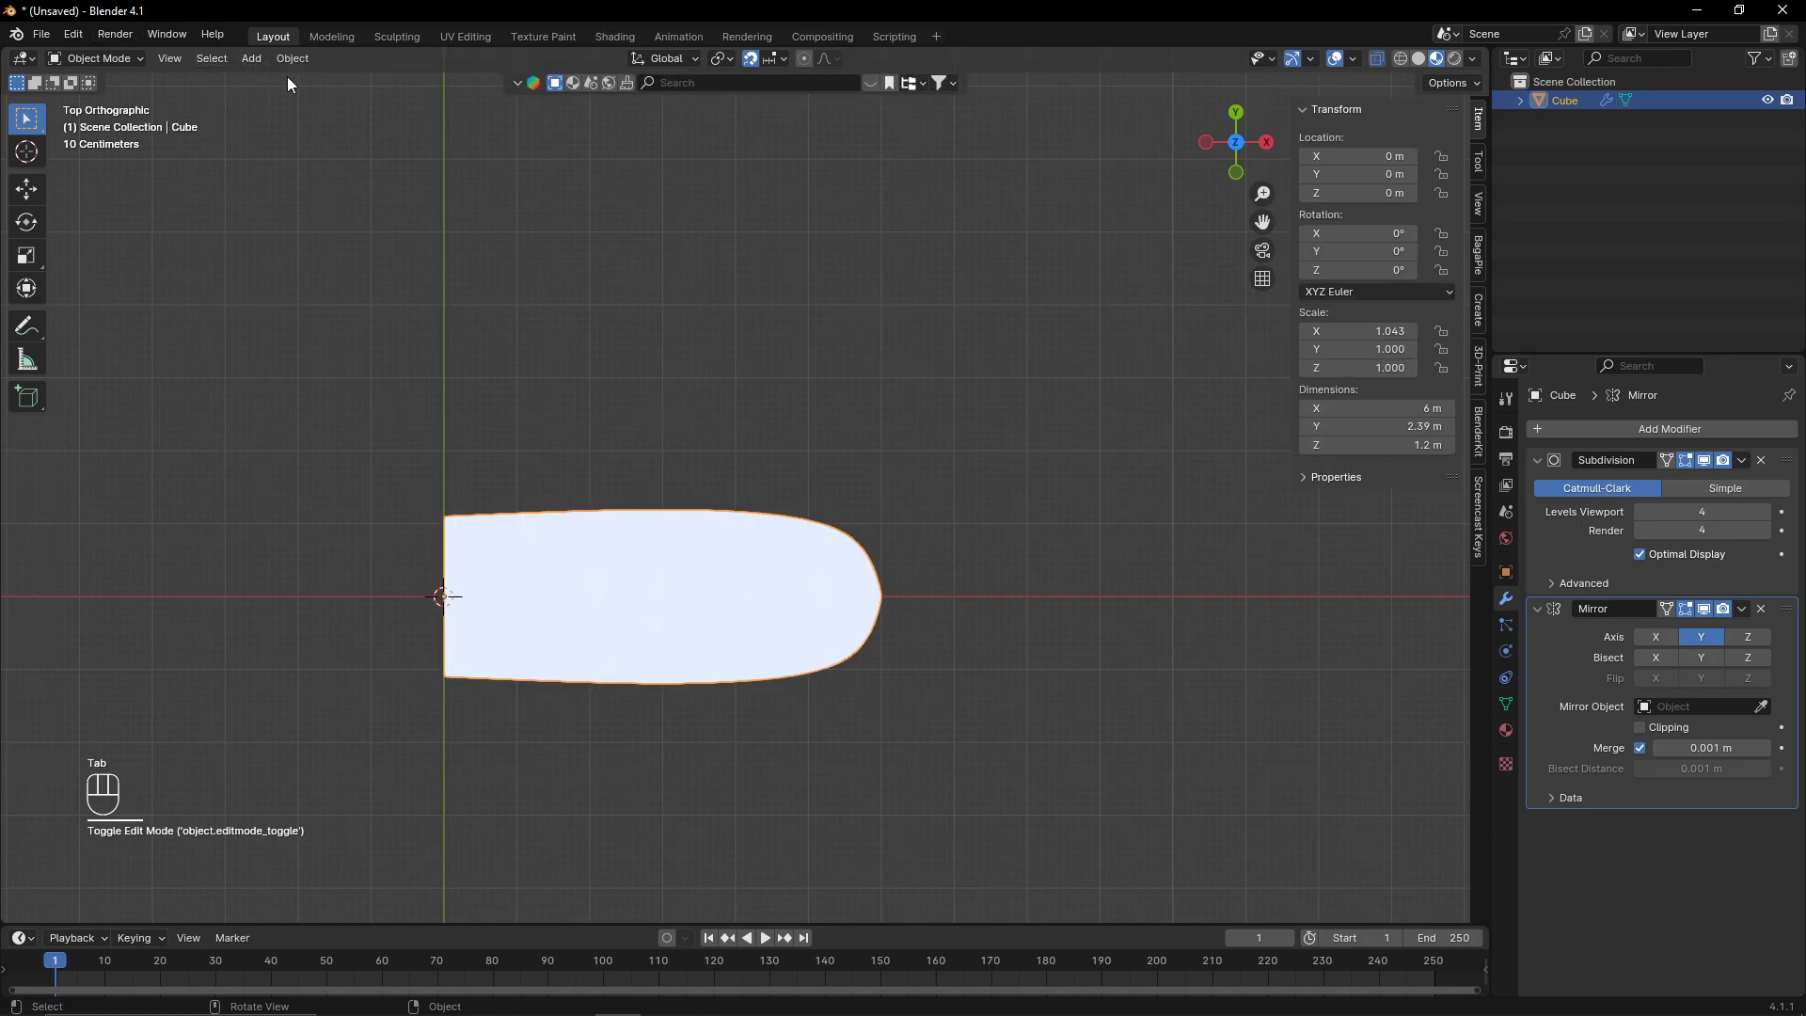
scroll(735, 534, "up", 3)
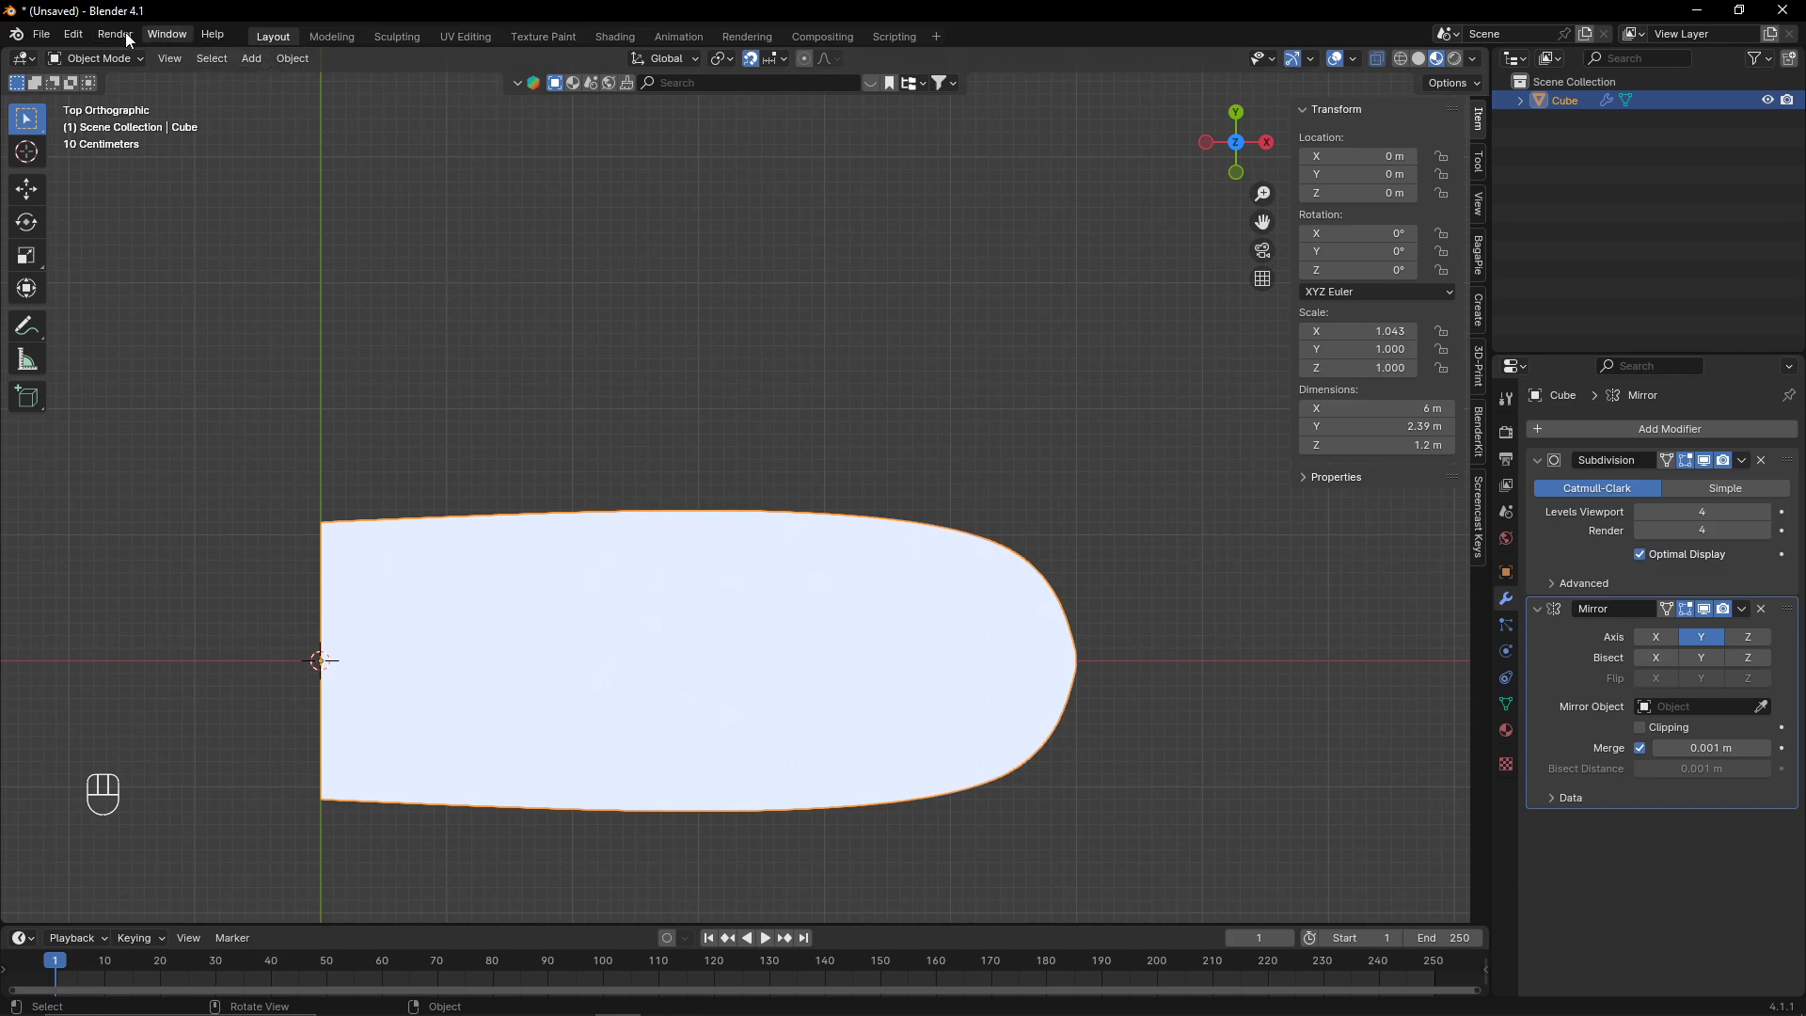
left_click(72, 35)
left_click(41, 34)
mouse_move(120, 393)
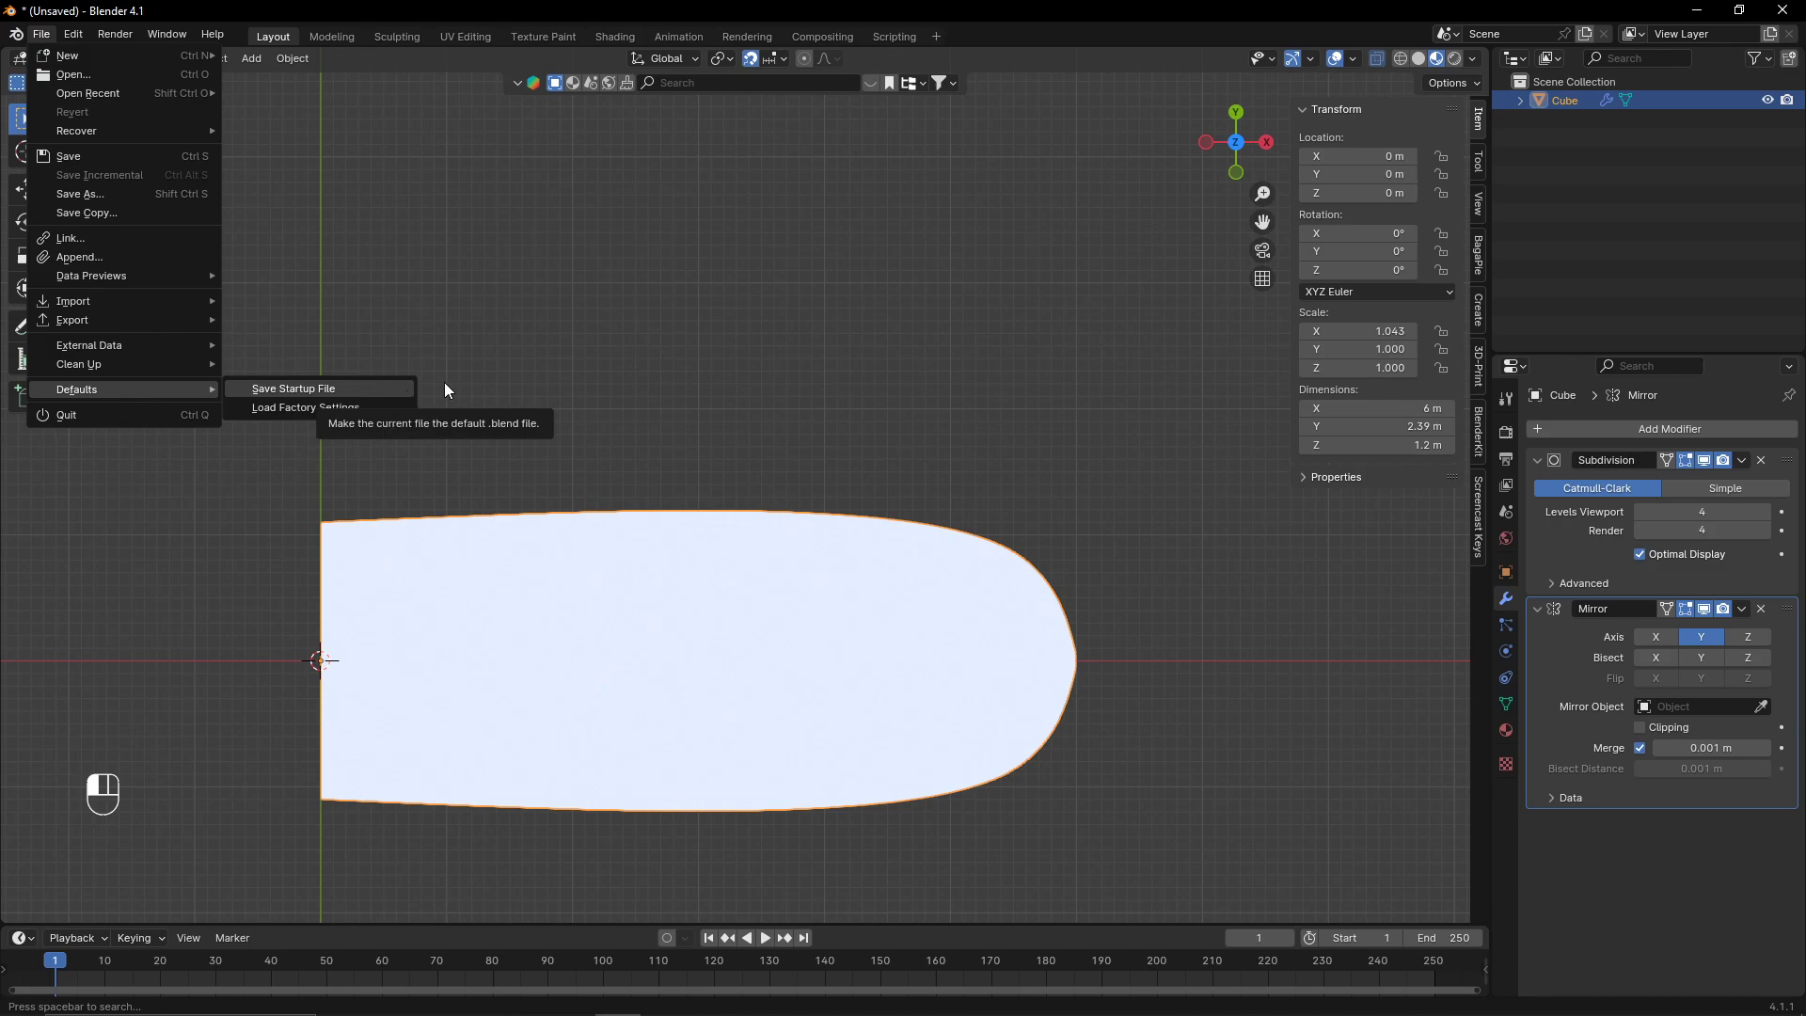
middle_click_drag(1145, 715, 1042, 620)
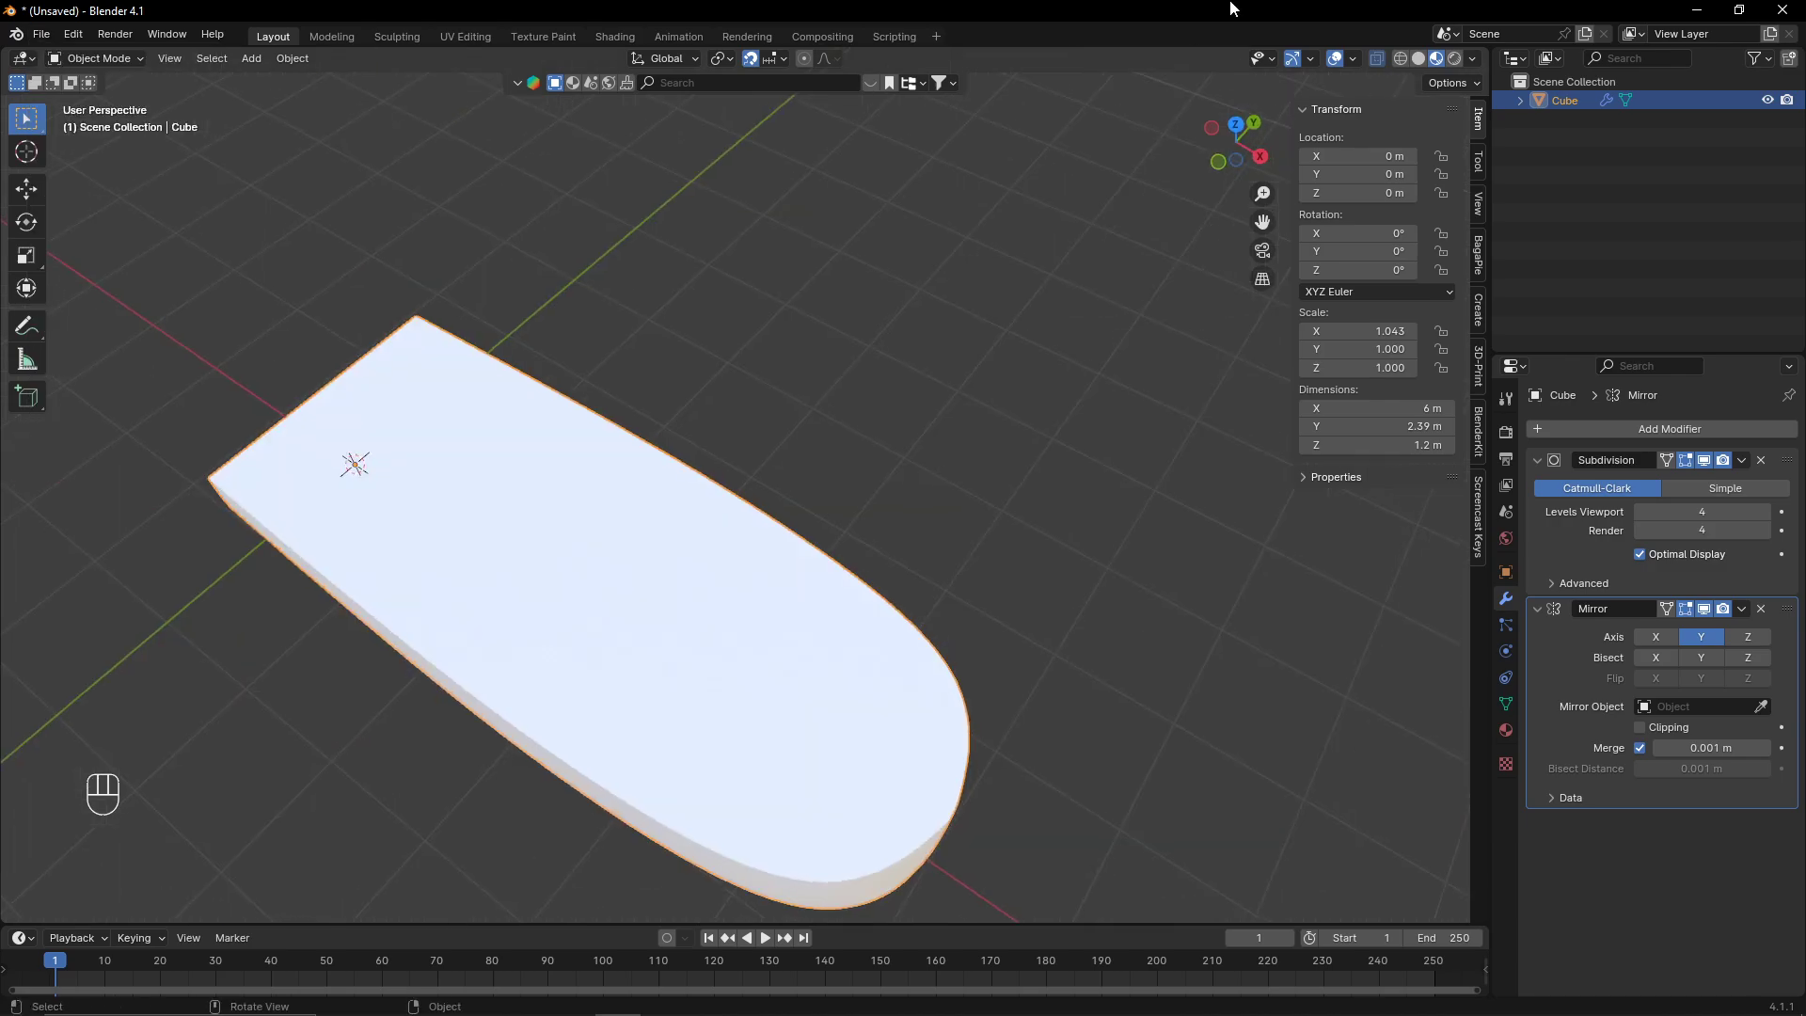
left_click(1260, 159)
scroll(500, 622, "up", 4)
middle_click_drag(748, 604, 1150, 619, "shift")
key("Tab")
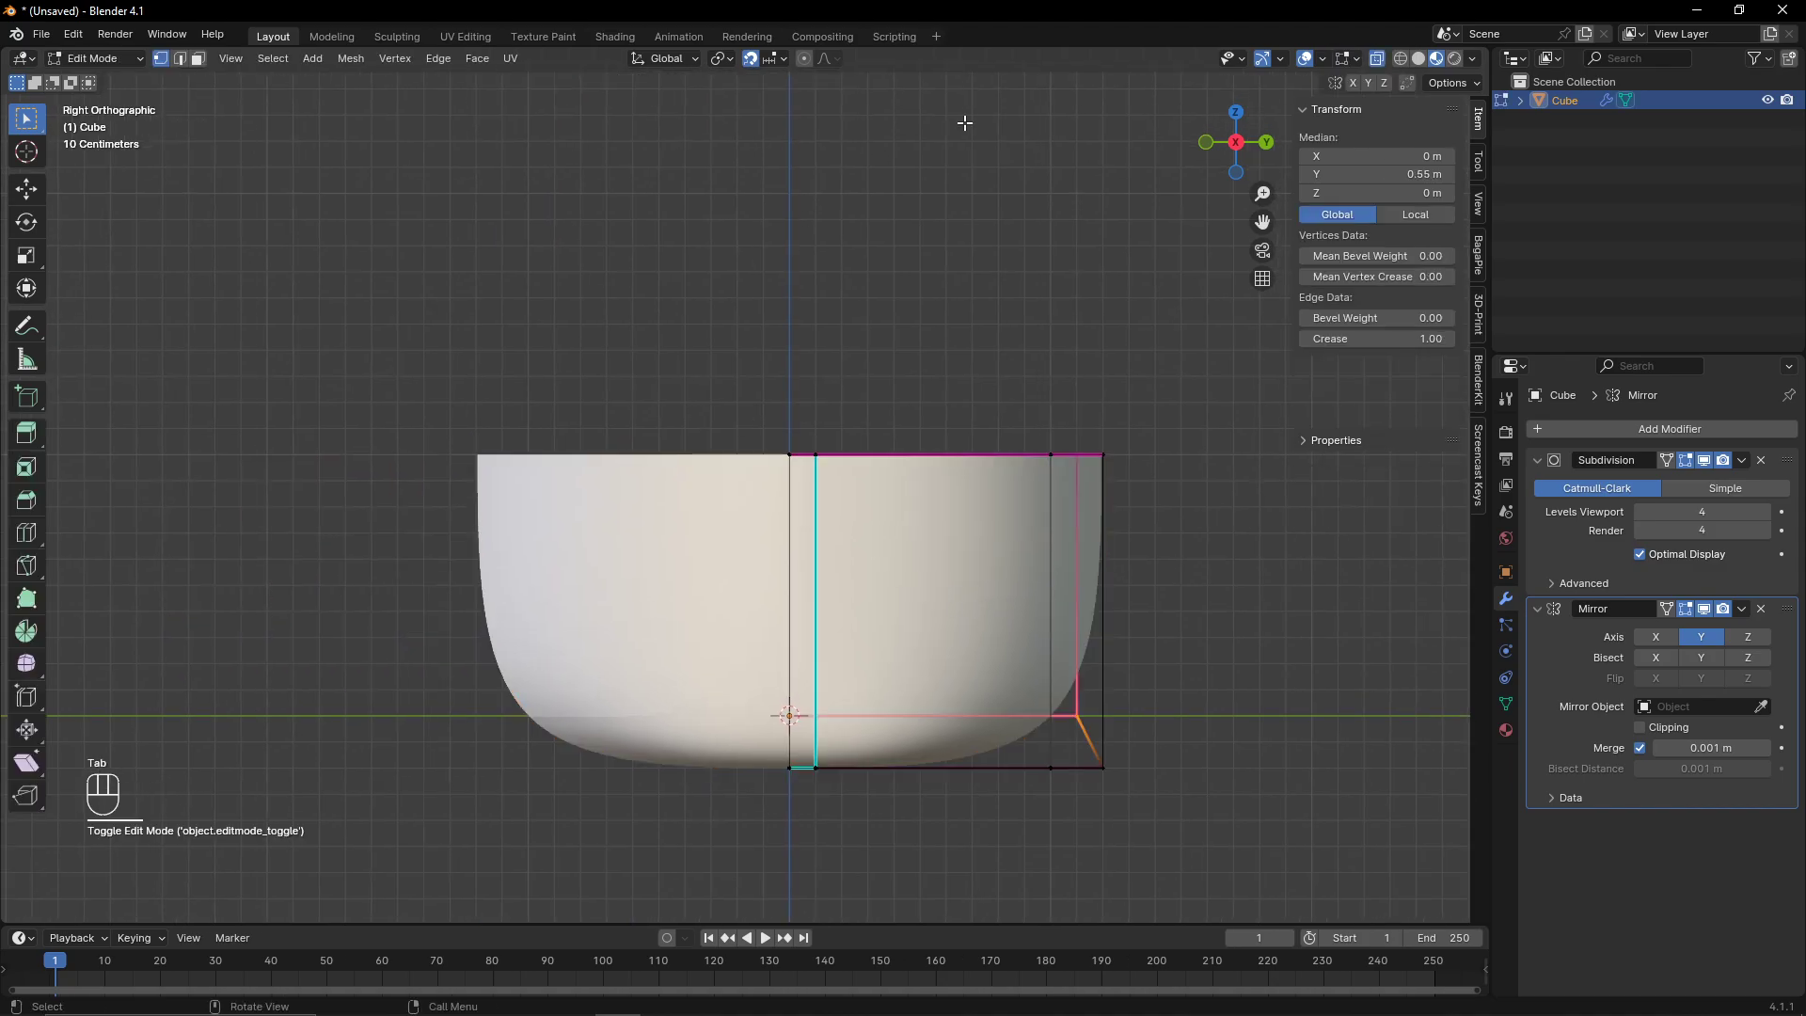
middle_click_drag(1197, 742, 1146, 466, "shift")
middle_click_drag(984, 457, 946, 605, "shift")
left_click_drag(523, 568, 819, 728)
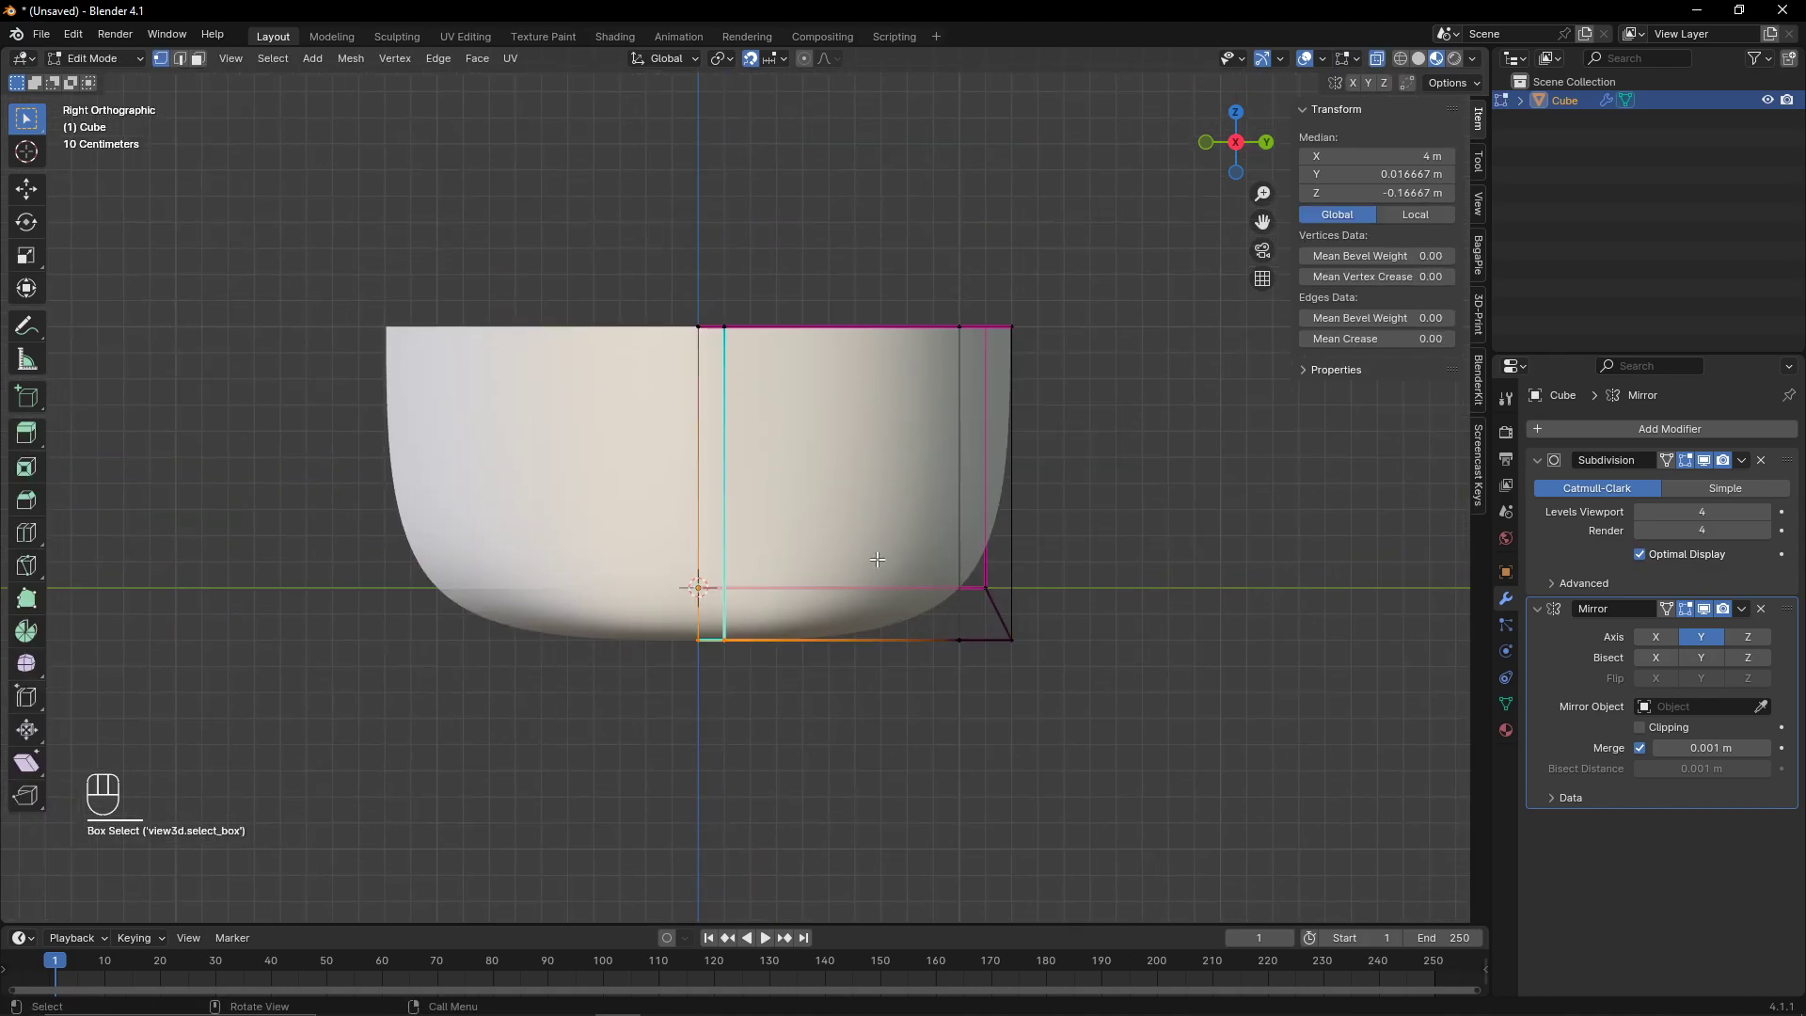
key("g")
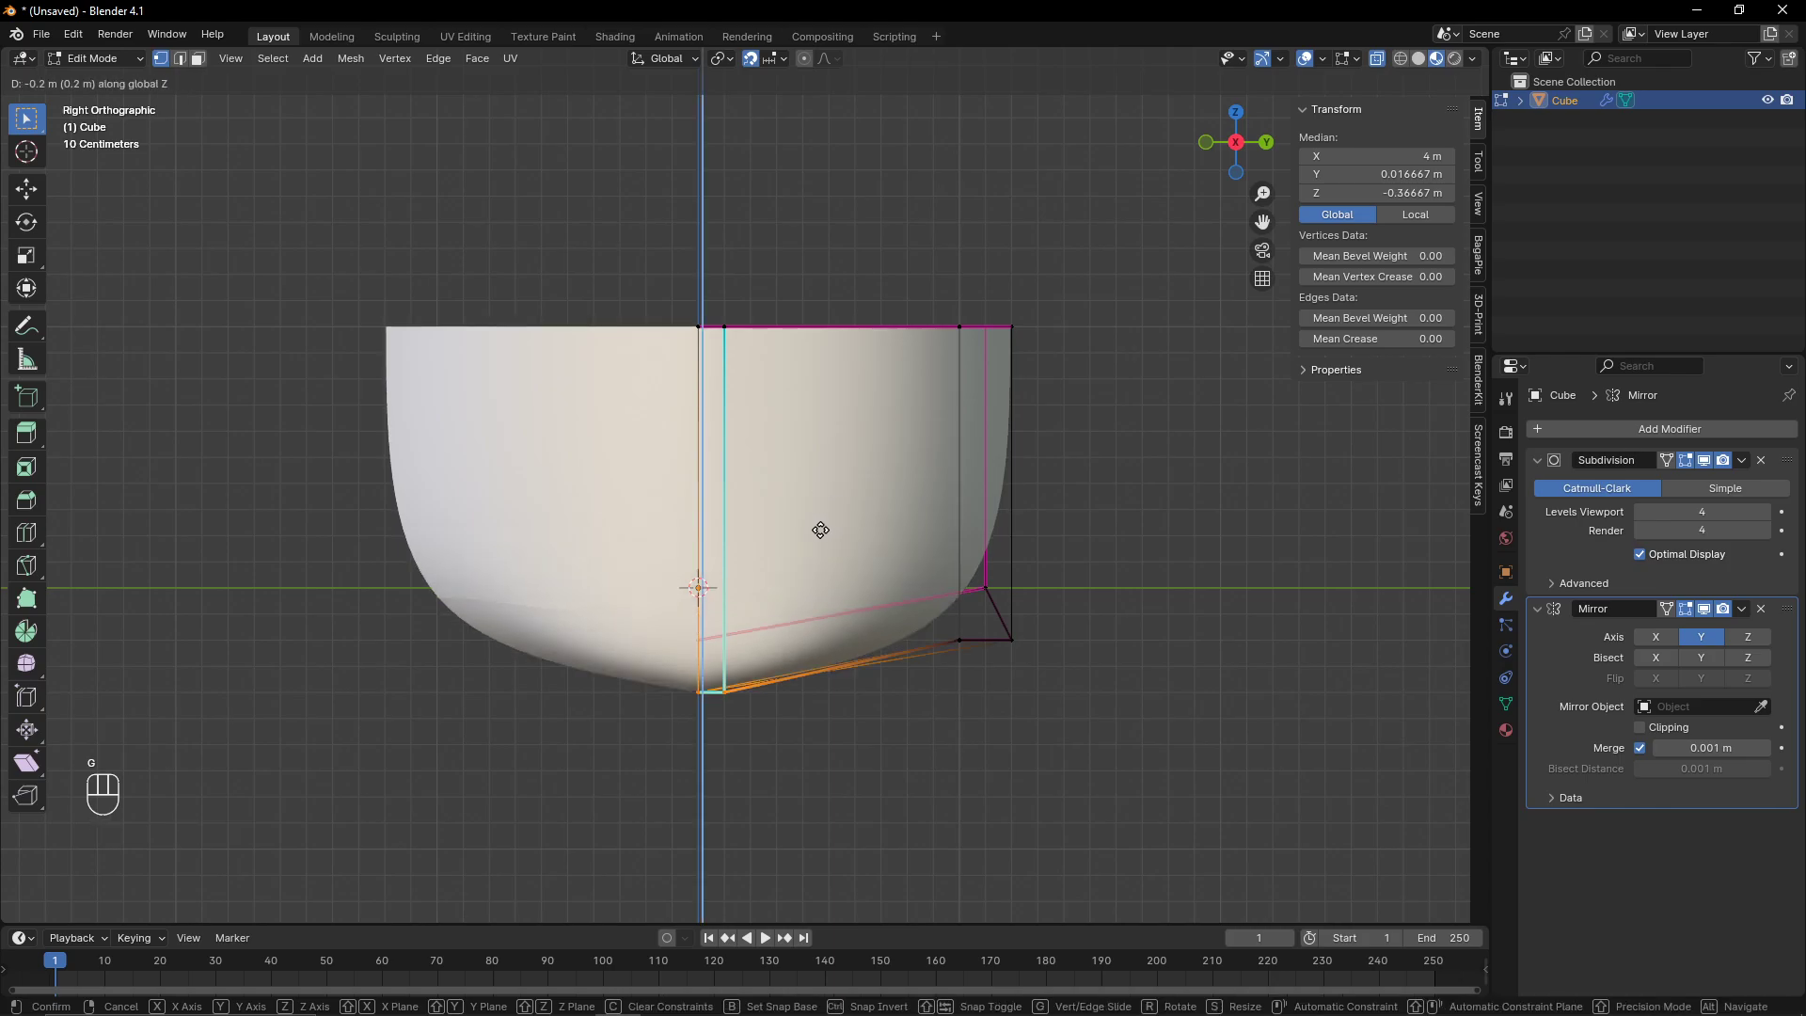
right_click(812, 520)
- Move the bow stem's upper vertices 0.07 m toward the centre line along Y
left_click_drag(696, 279, 795, 577, "shift")
scroll(795, 577, "up", 4)
scroll(855, 636, "up", 3)
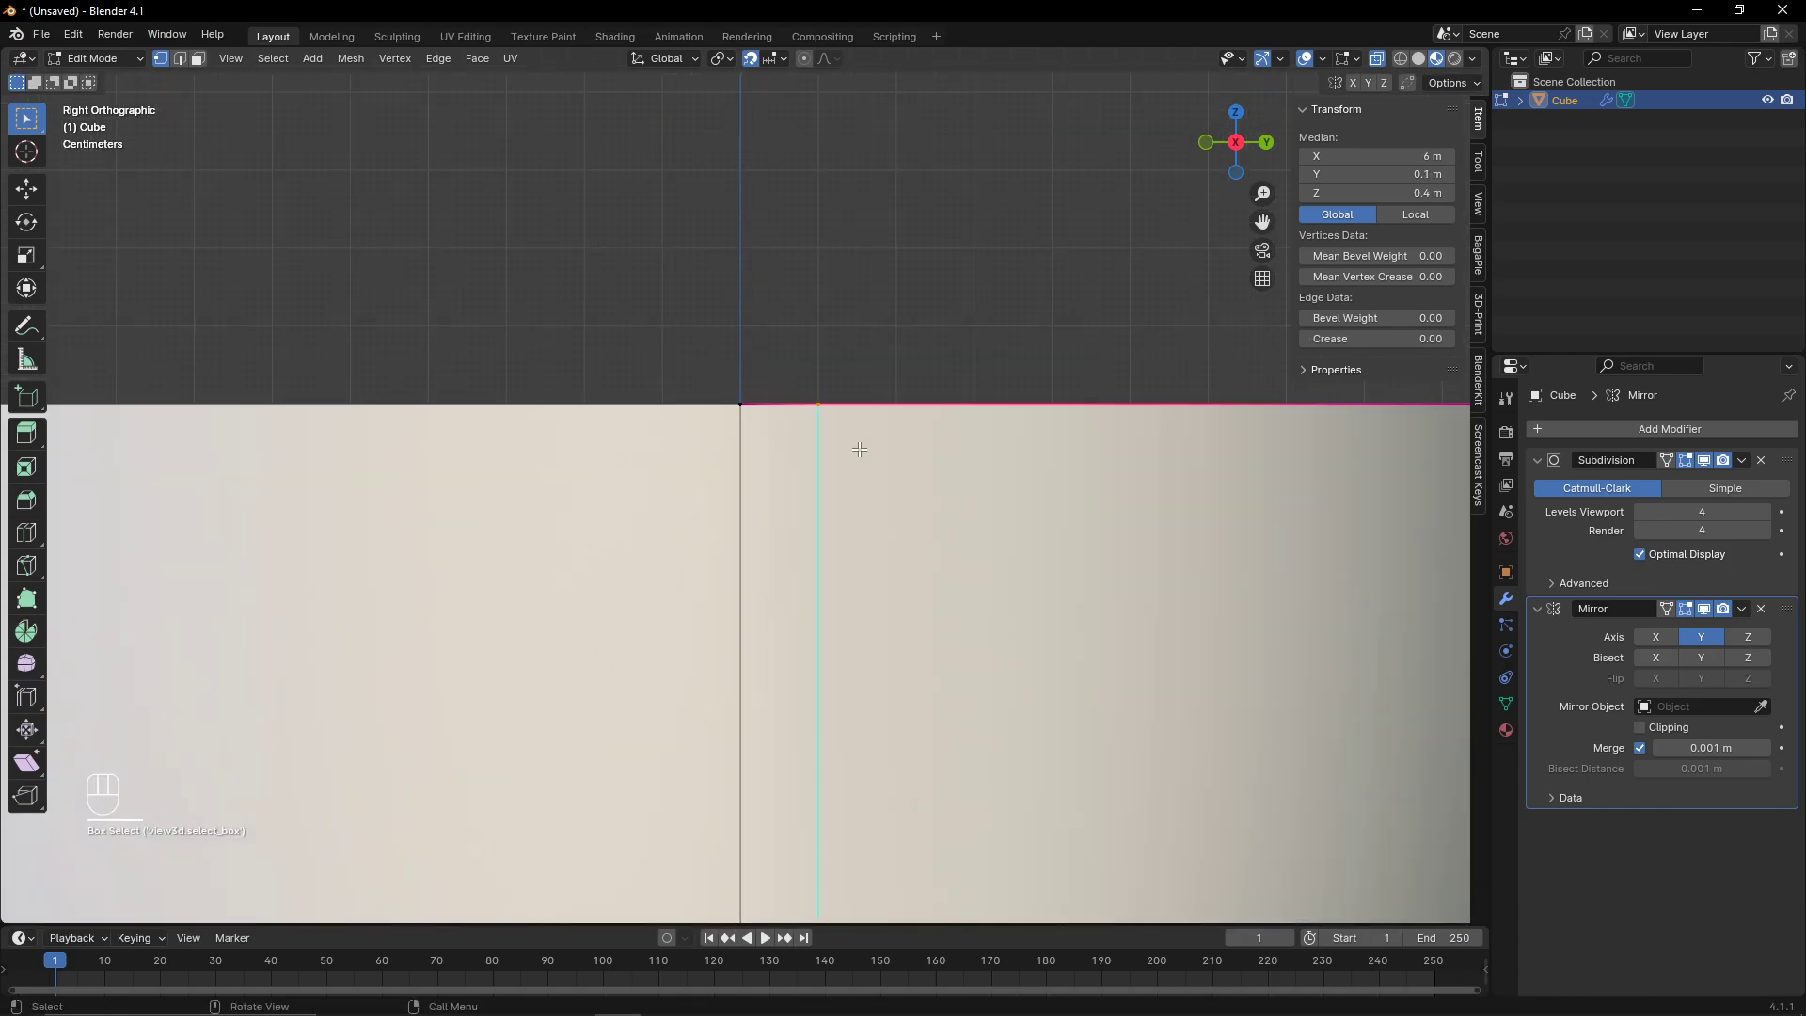
key("g")
left_click(779, 442)
scroll(810, 488, "down", 8)
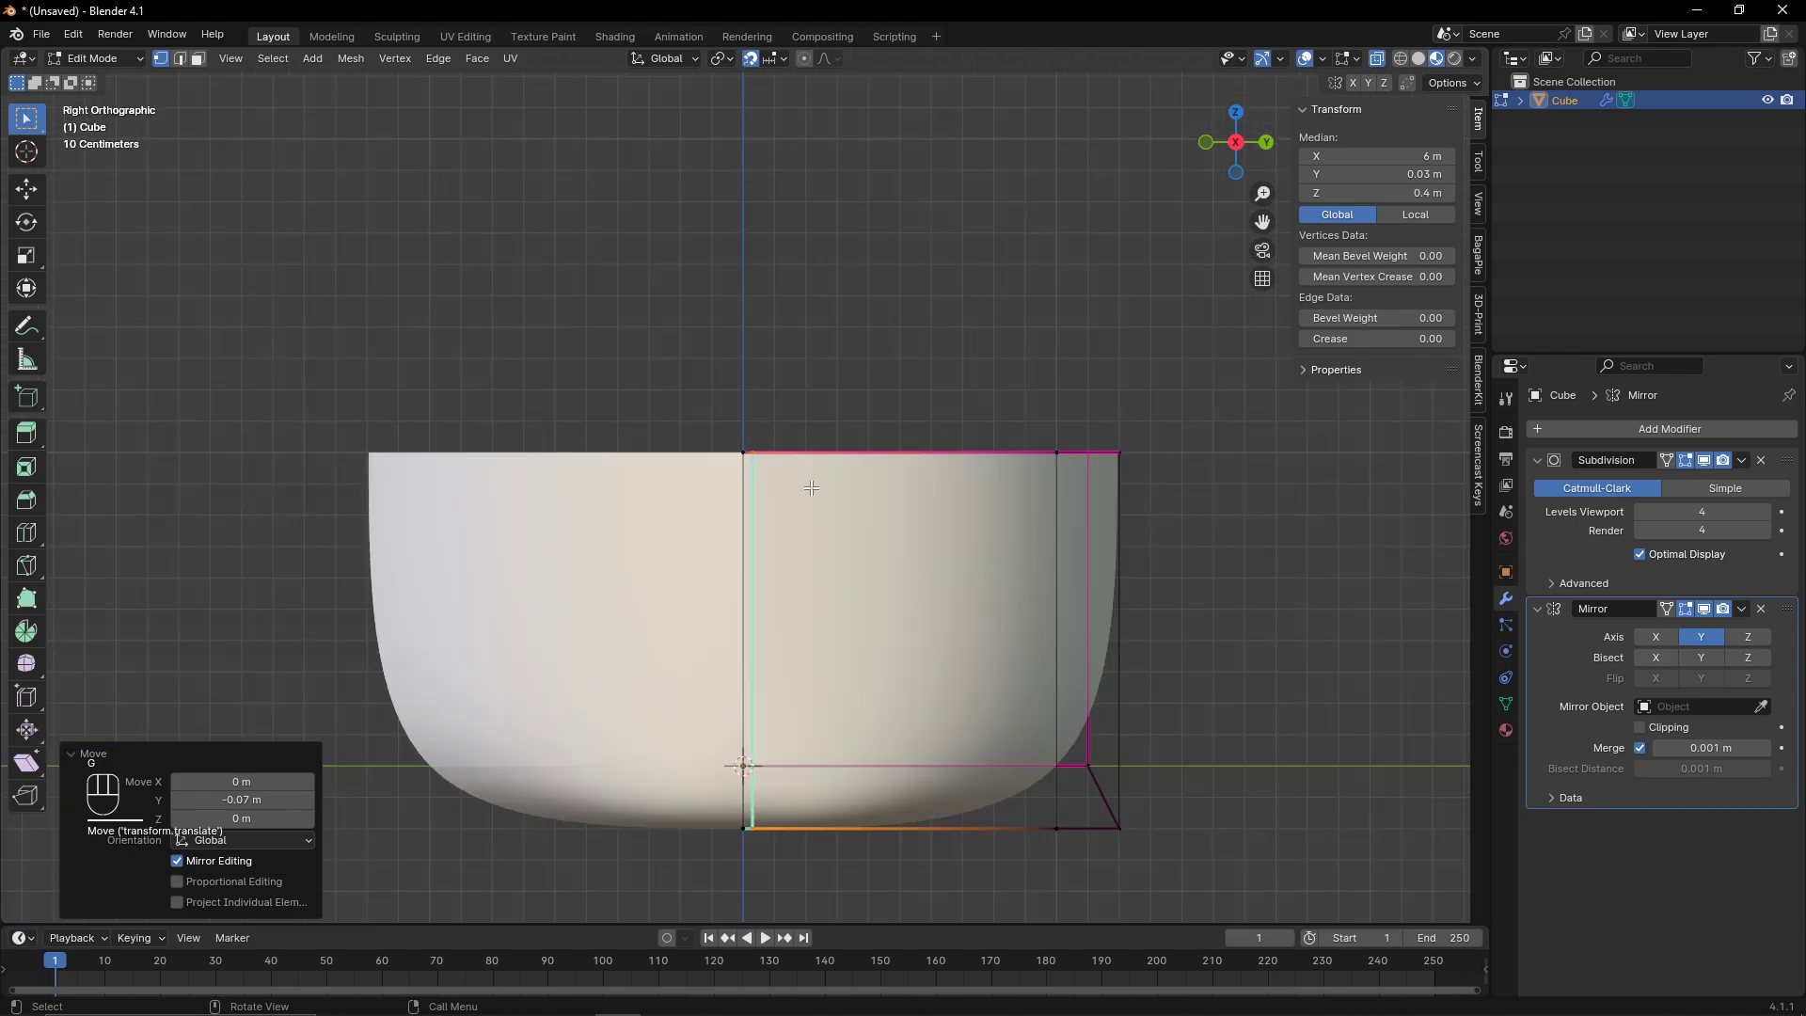
- Move the bow's lower outer corner vertex to reshape the bow bottom in the right view
key("Tab")
key("Tab")
scroll(861, 605, "up", 3)
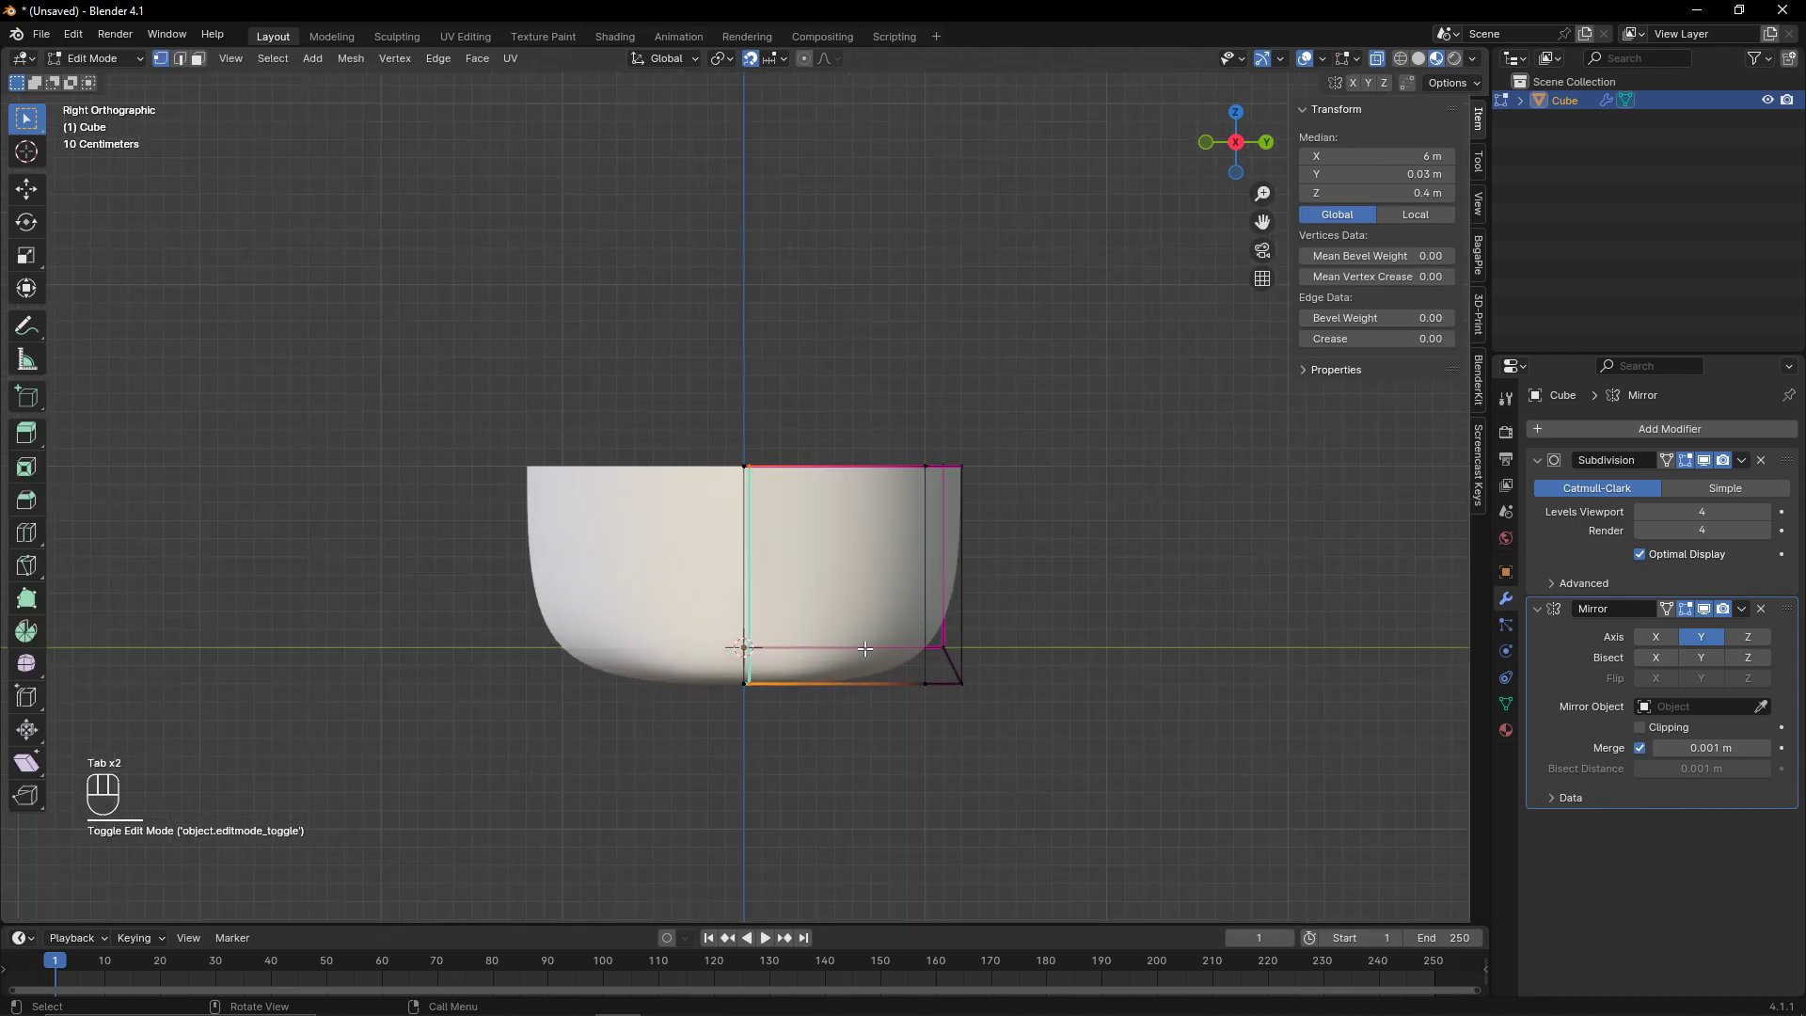
left_click_drag(945, 675, 988, 730)
key("g")
middle_click(982, 701)
left_click(980, 698)
- Slide the selected lower side vertices and give their edges a crease factor of 1
left_click_drag(875, 655, 960, 702)
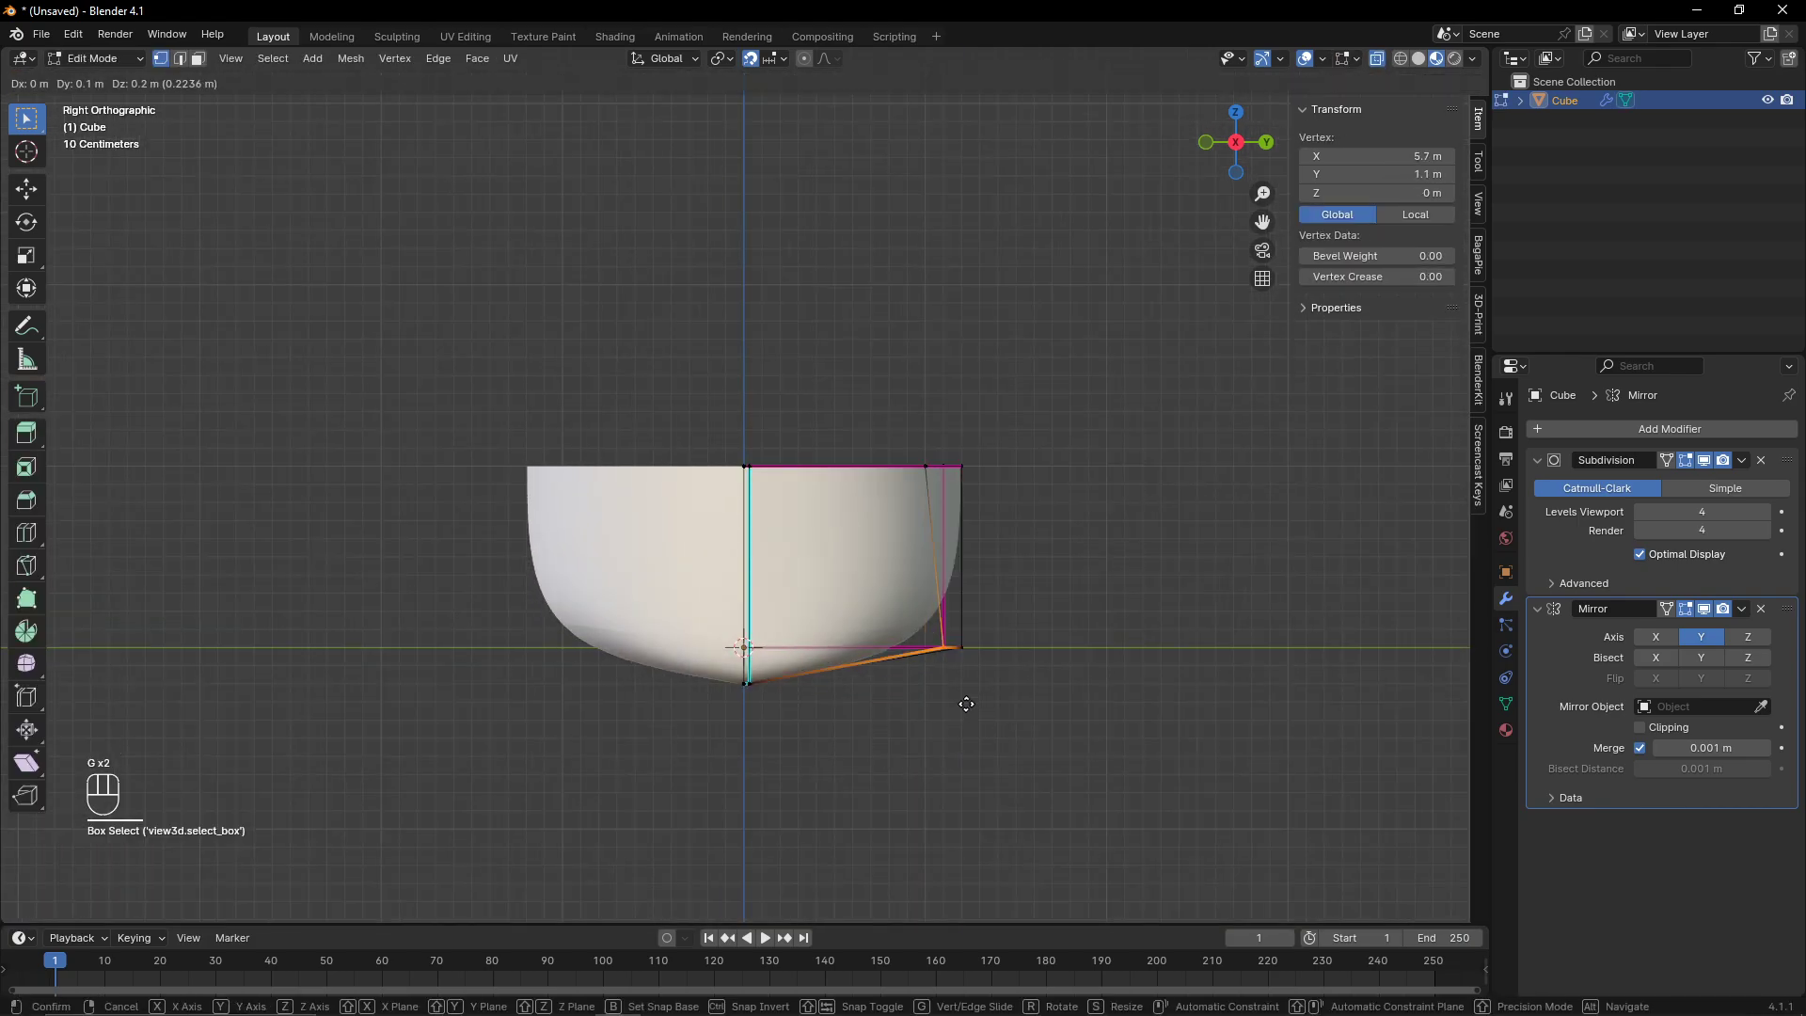
key("g")
key("g")
left_click(959, 702)
key("shift+e")
left_click(1035, 586)
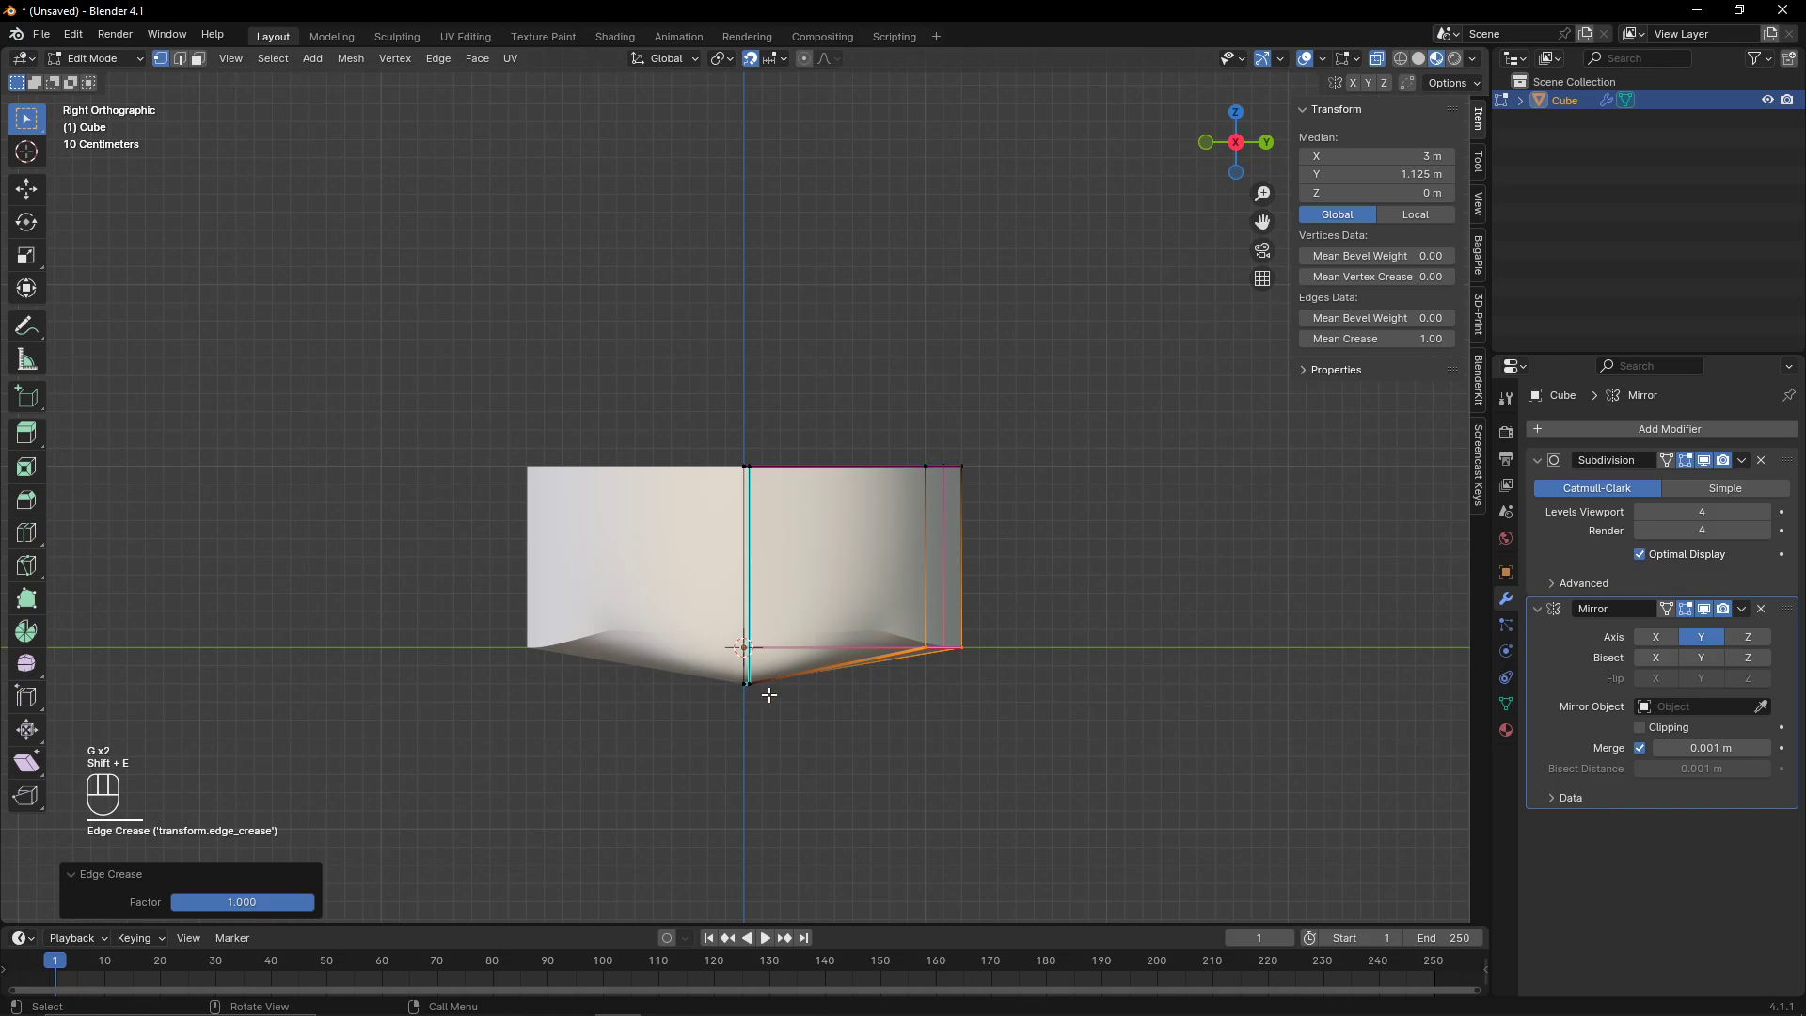
- Fully crease the bow's bottom stem edge in the front view
middle_click_drag(769, 694, 821, 810)
left_click(790, 833)
left_click_drag(1228, 124, 1133, 255)
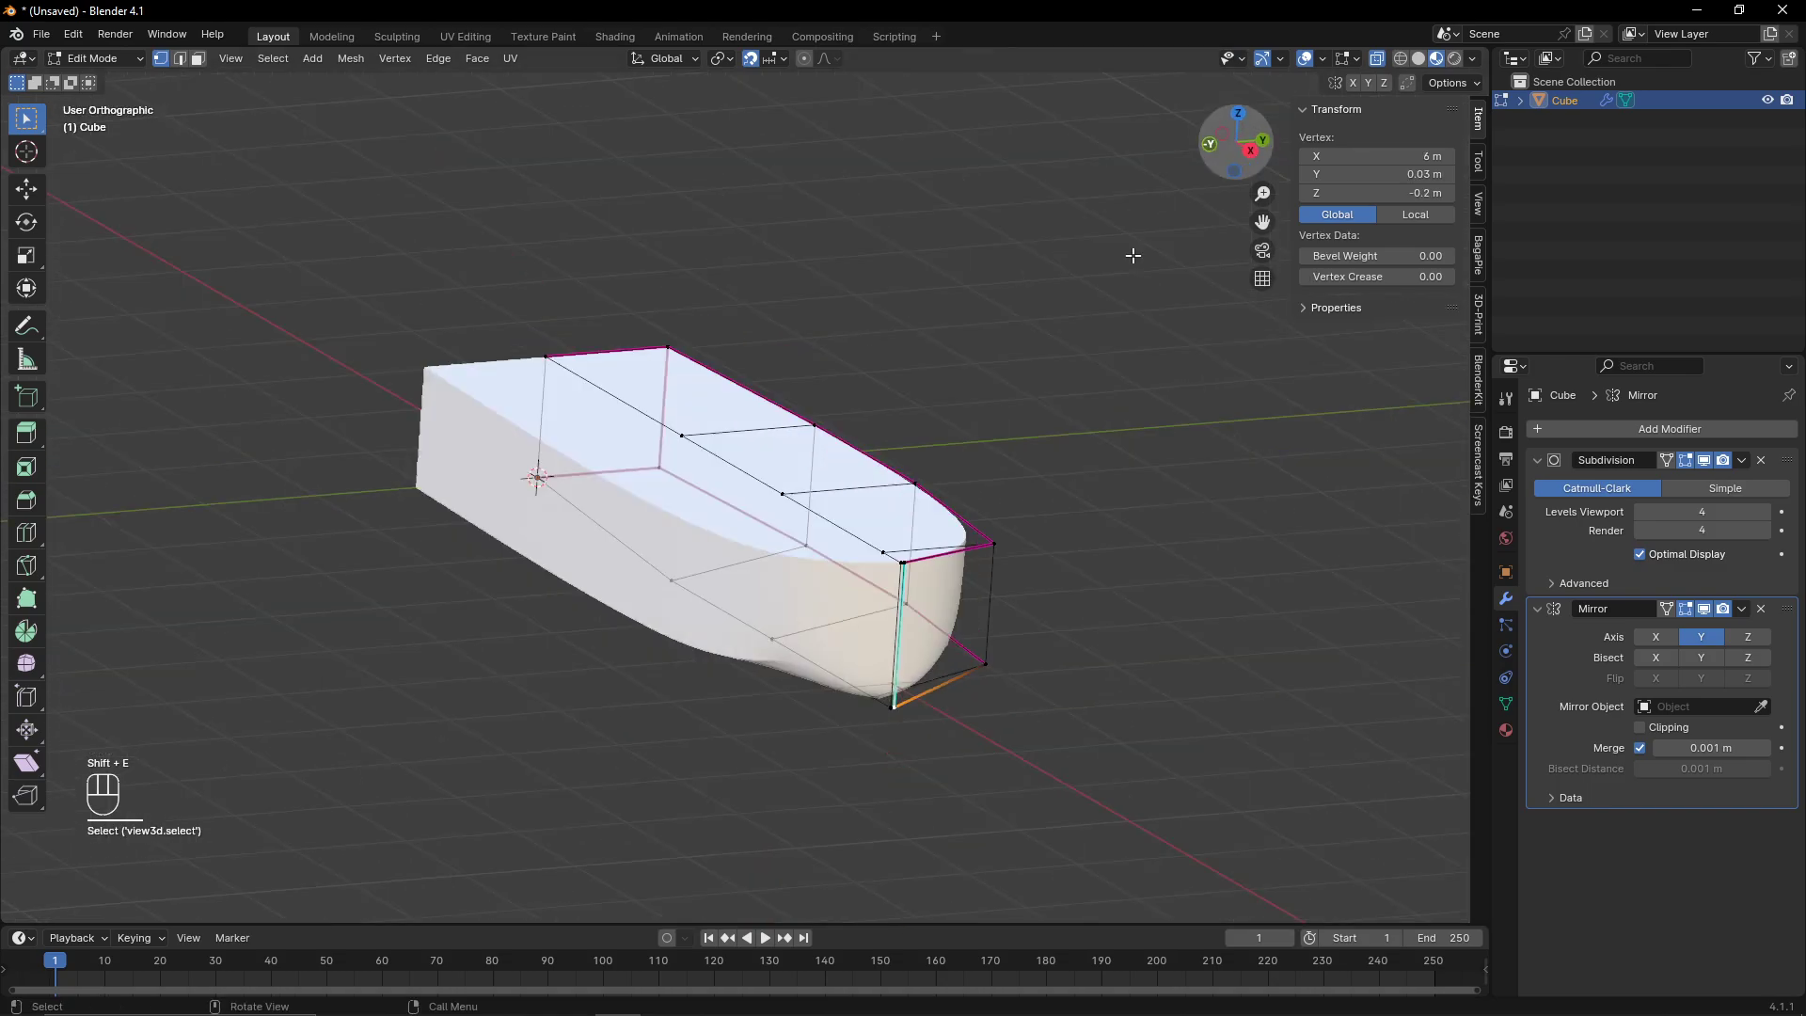
key("KP_1")
left_click_drag(1057, 452, 1094, 648)
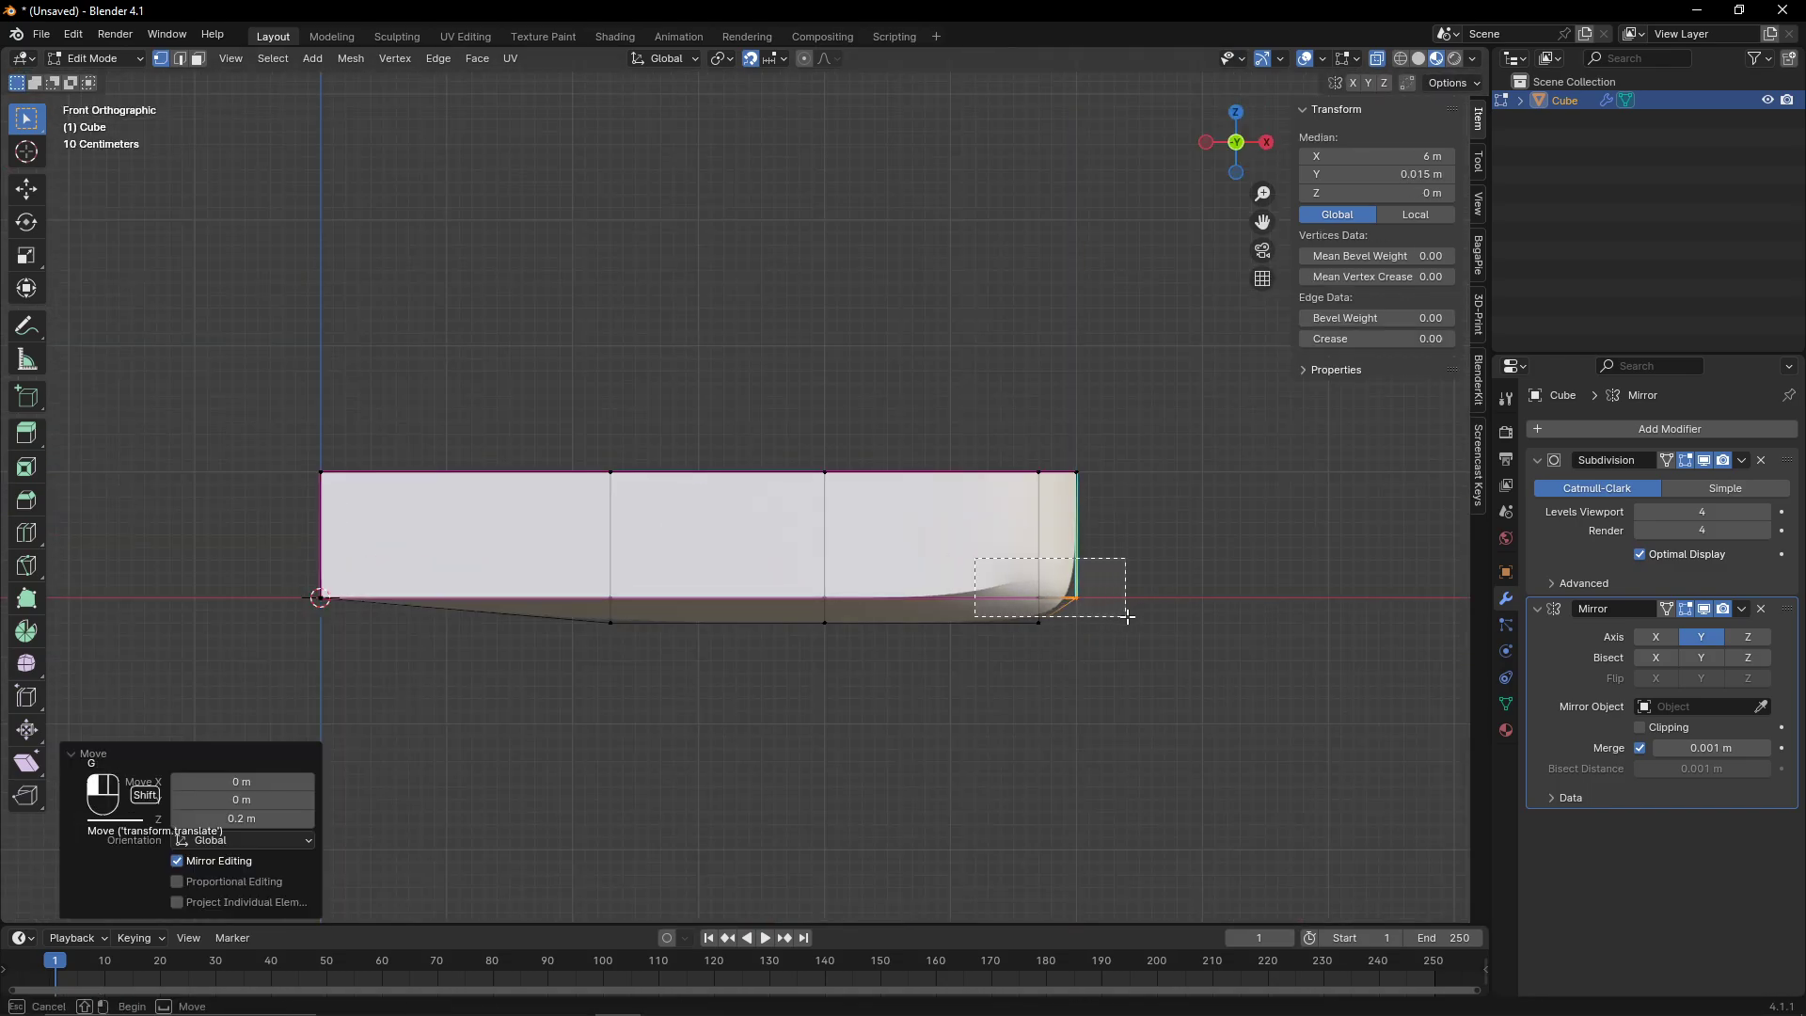
key("shift+e")
left_click(947, 556)
- Raise the creased bow edge 0.3 m along Z
key("g")
key("z")
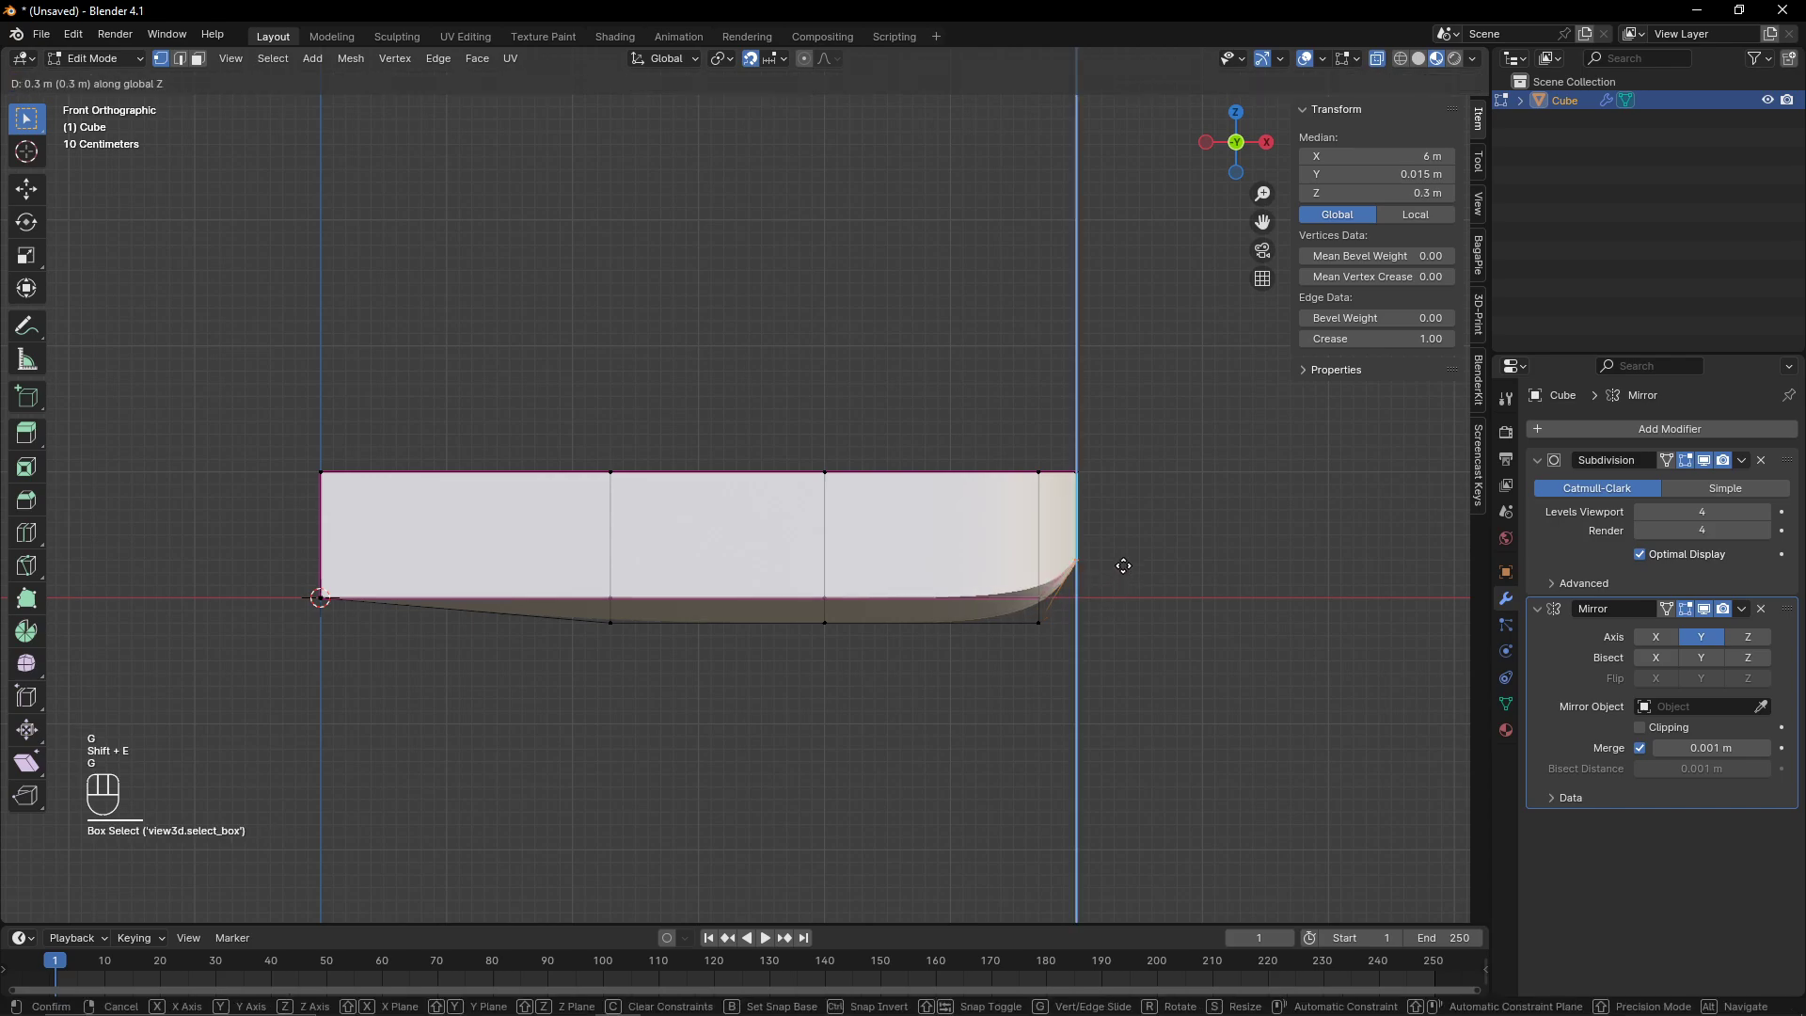
left_click(1121, 562)
- Raise the bow's lower side vertex 0.4 m along Z
left_click_drag(1011, 589, 1051, 607)
key("g")
key("z")
left_click(1041, 542)
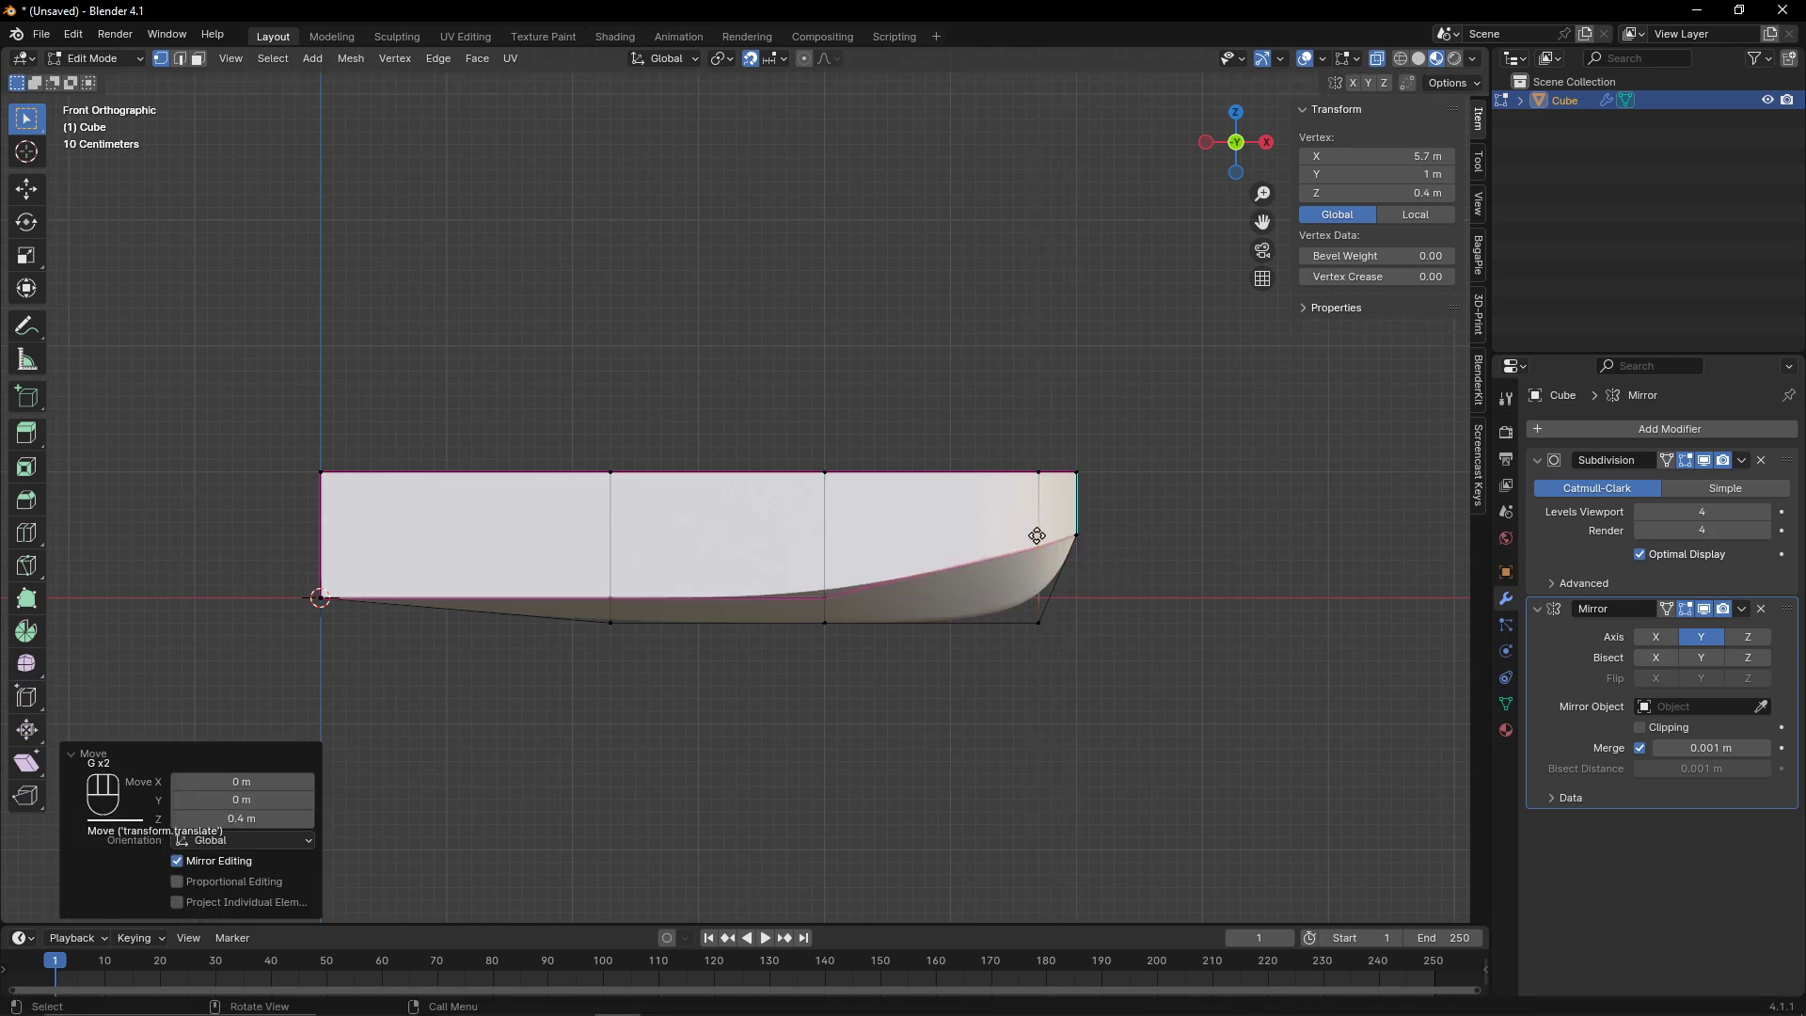
- Fine-tune that bow vertex's height with two more vertical moves
key("g")
middle_click(1036, 527)
left_click(1037, 523)
key("g")
middle_click(1036, 543)
left_click(1036, 549)
- In the right view, move the bow's selected vertices 0.3 m inward along Y
middle_click_drag(1025, 544, 1069, 230)
left_click(1218, 143)
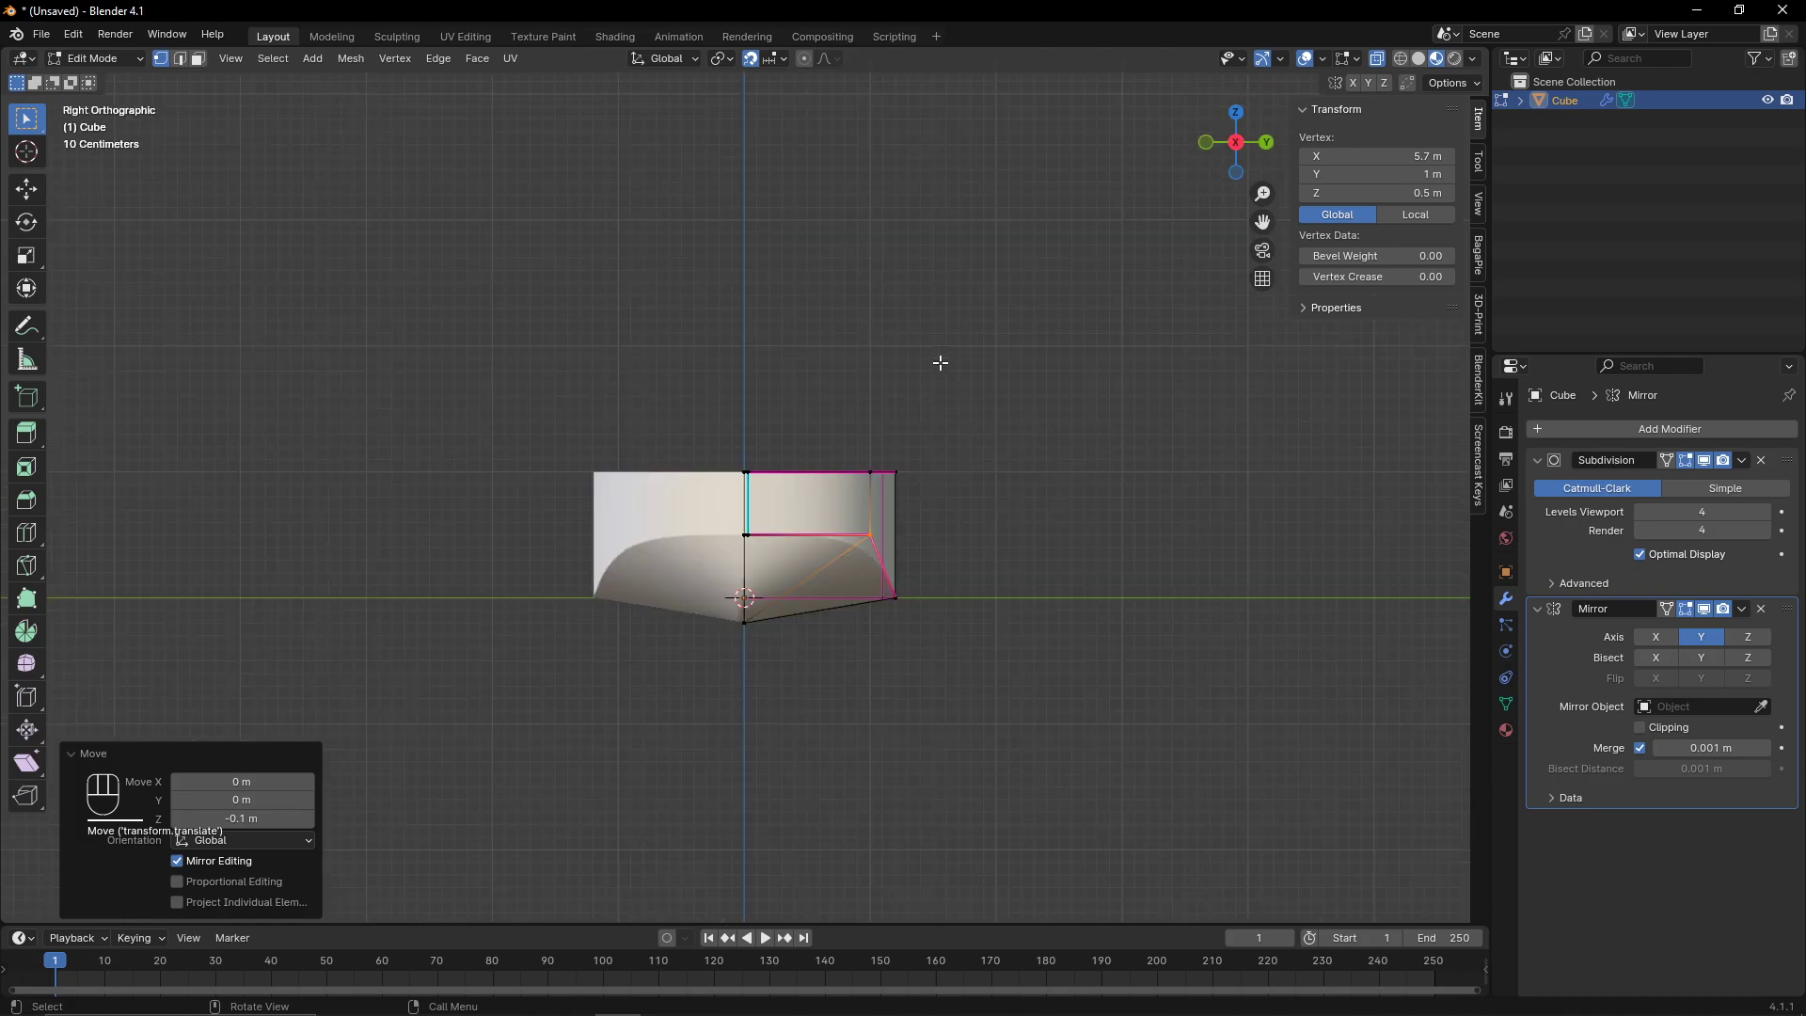
scroll(938, 395, "up", 4)
left_click_drag(937, 414, 1000, 625)
key("g")
key("y")
left_click(940, 624)
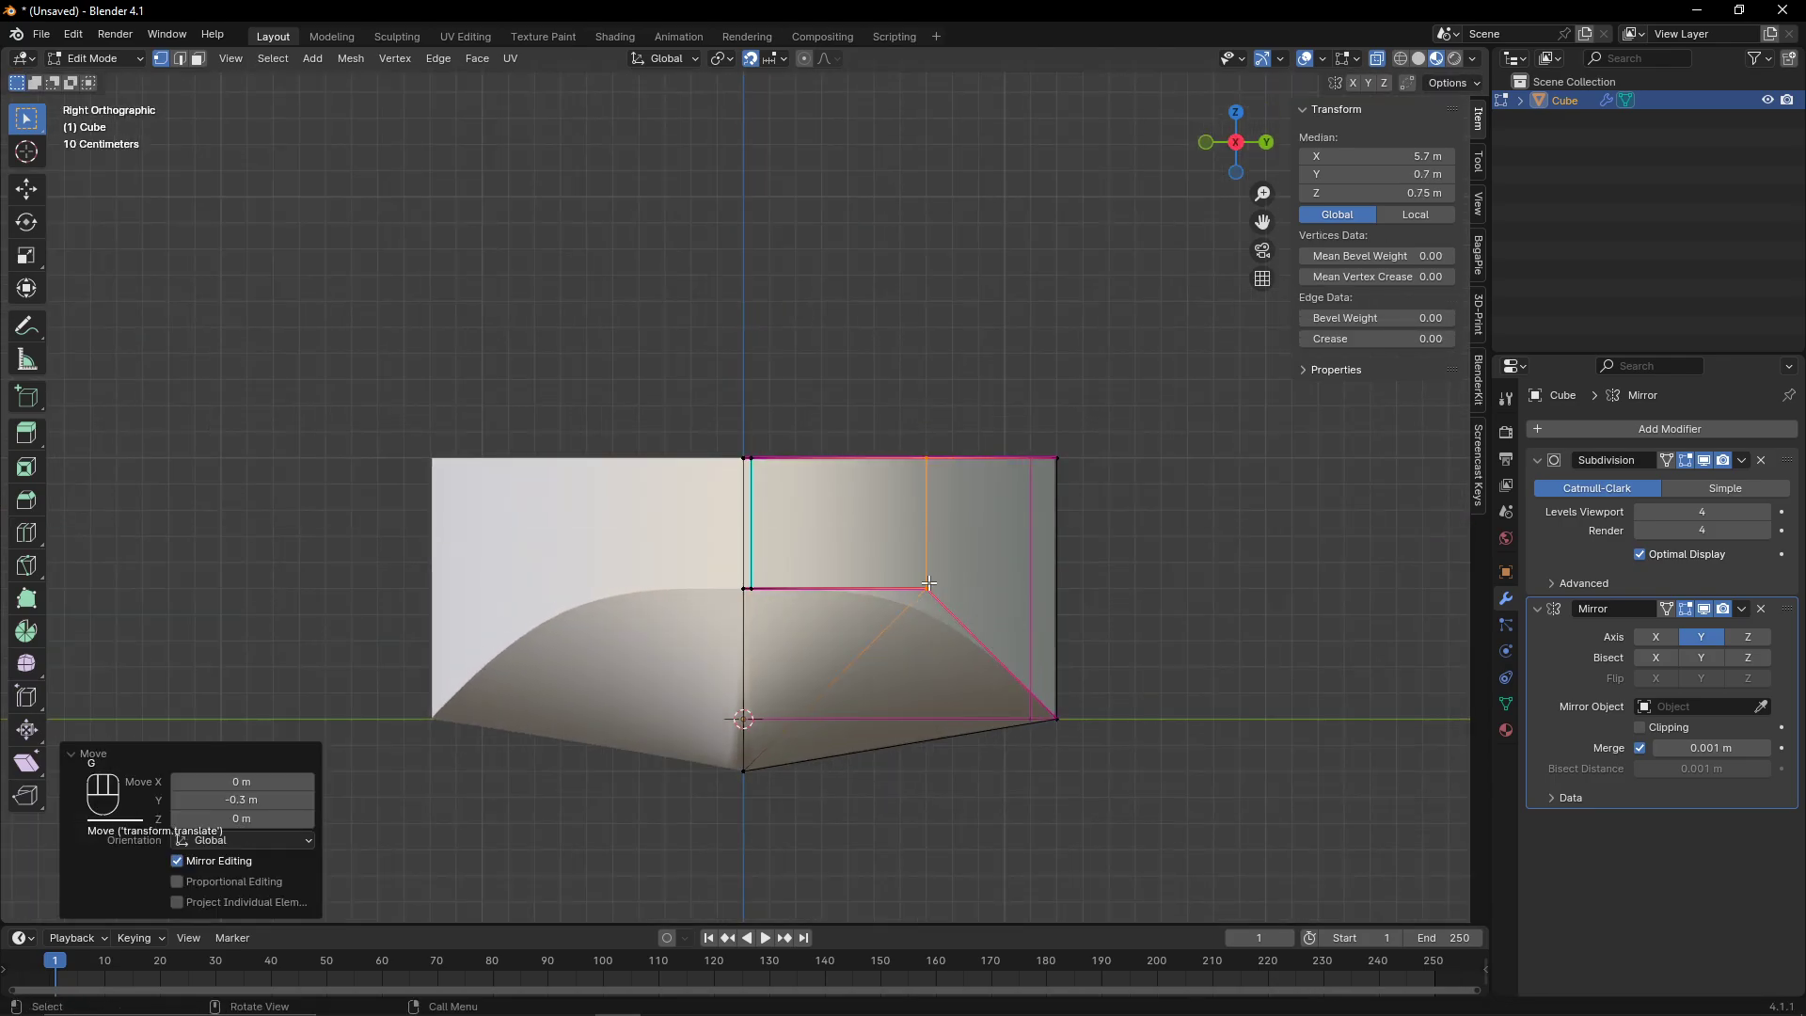
- Move the bow's middle vertex inward along Y in two moves
left_click(928, 585)
key("g")
middle_click(905, 587)
left_click(872, 590)
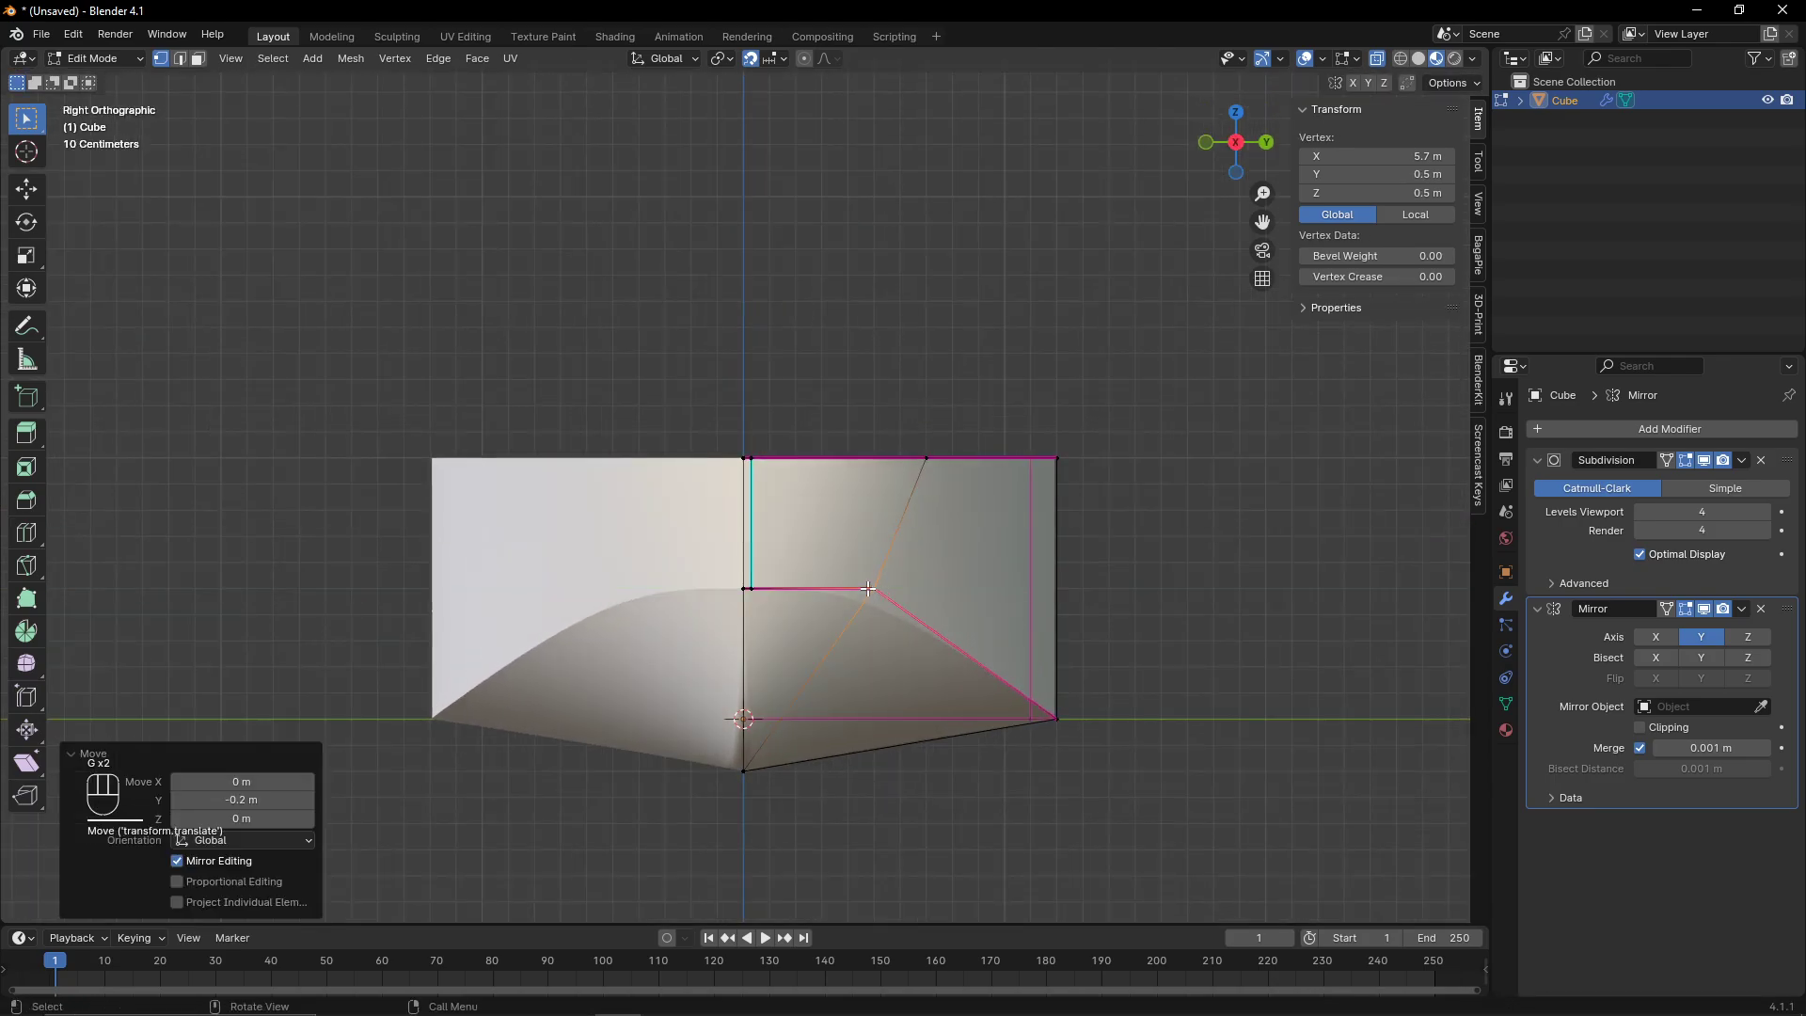
key("g")
middle_click(858, 590)
left_click(844, 589)
- Examine the hull shape from the front, side, perspective and top views
key("Tab")
scroll(854, 586, "down", 7)
middle_click_drag(856, 586, 1251, 127)
left_click(1251, 132)
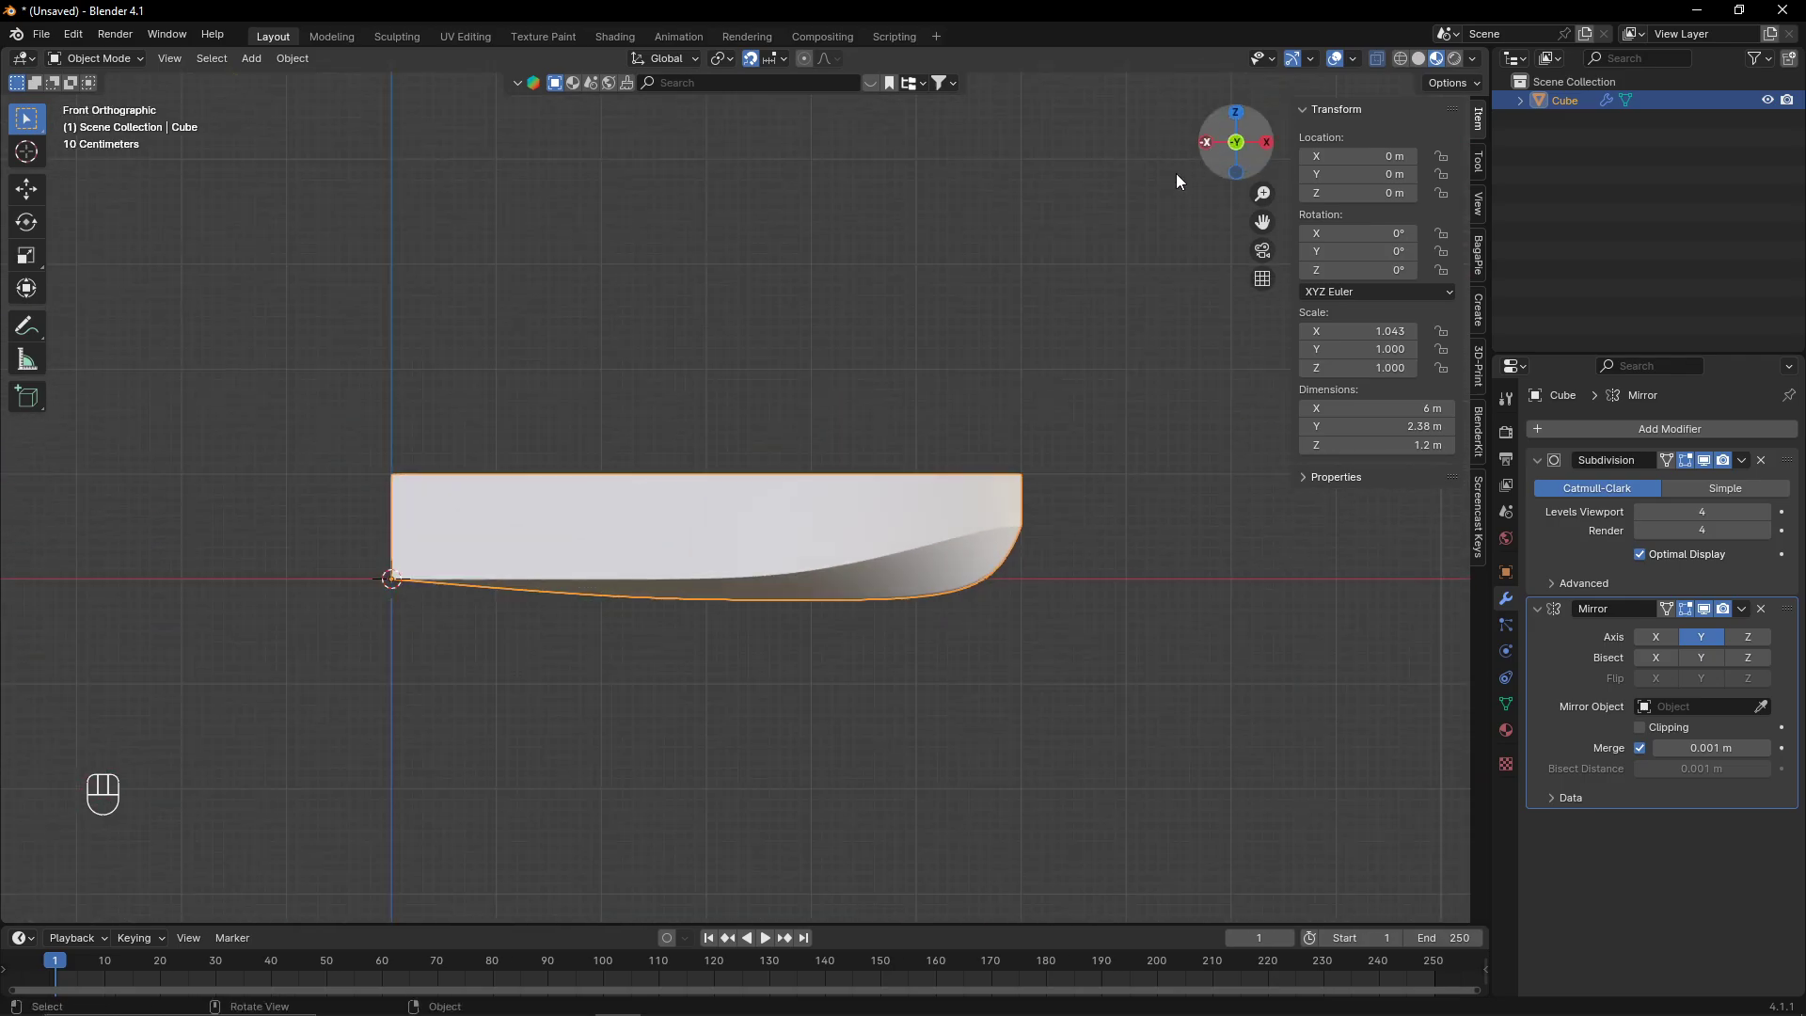
key("Tab")
key("Tab")
key("Tab")
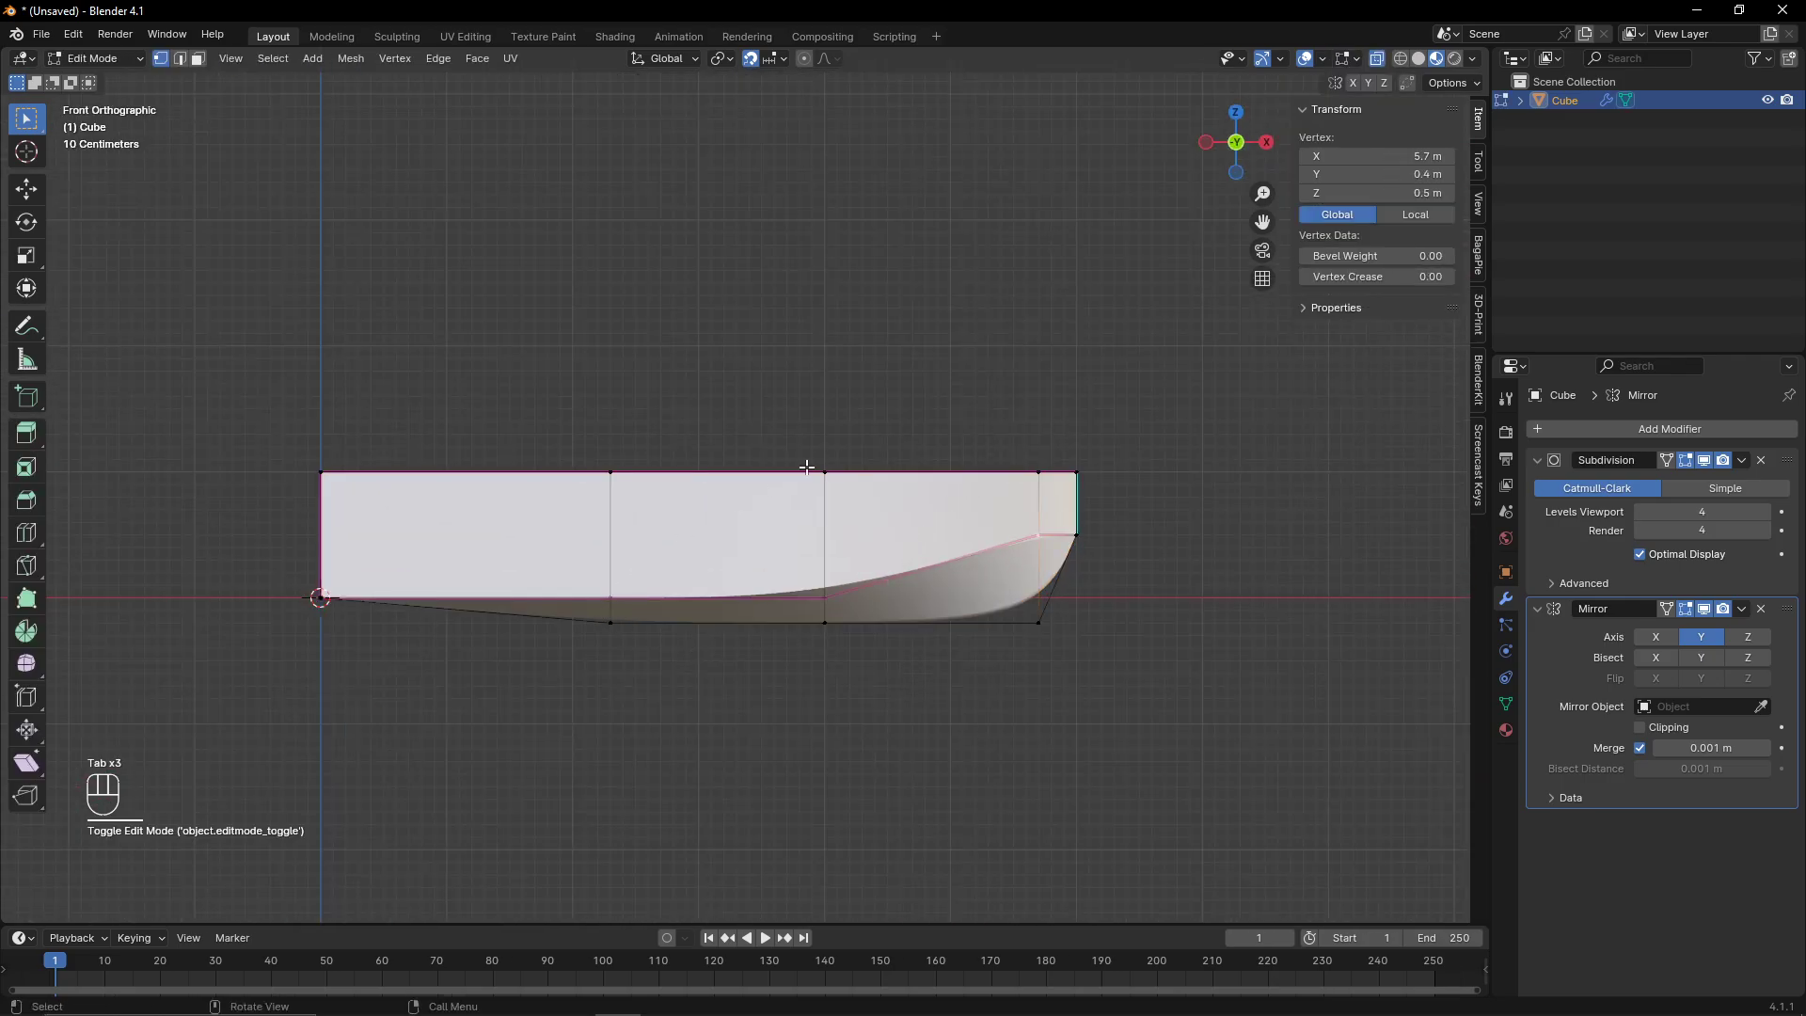
key("Tab")
middle_click_drag(924, 484, 1194, 66)
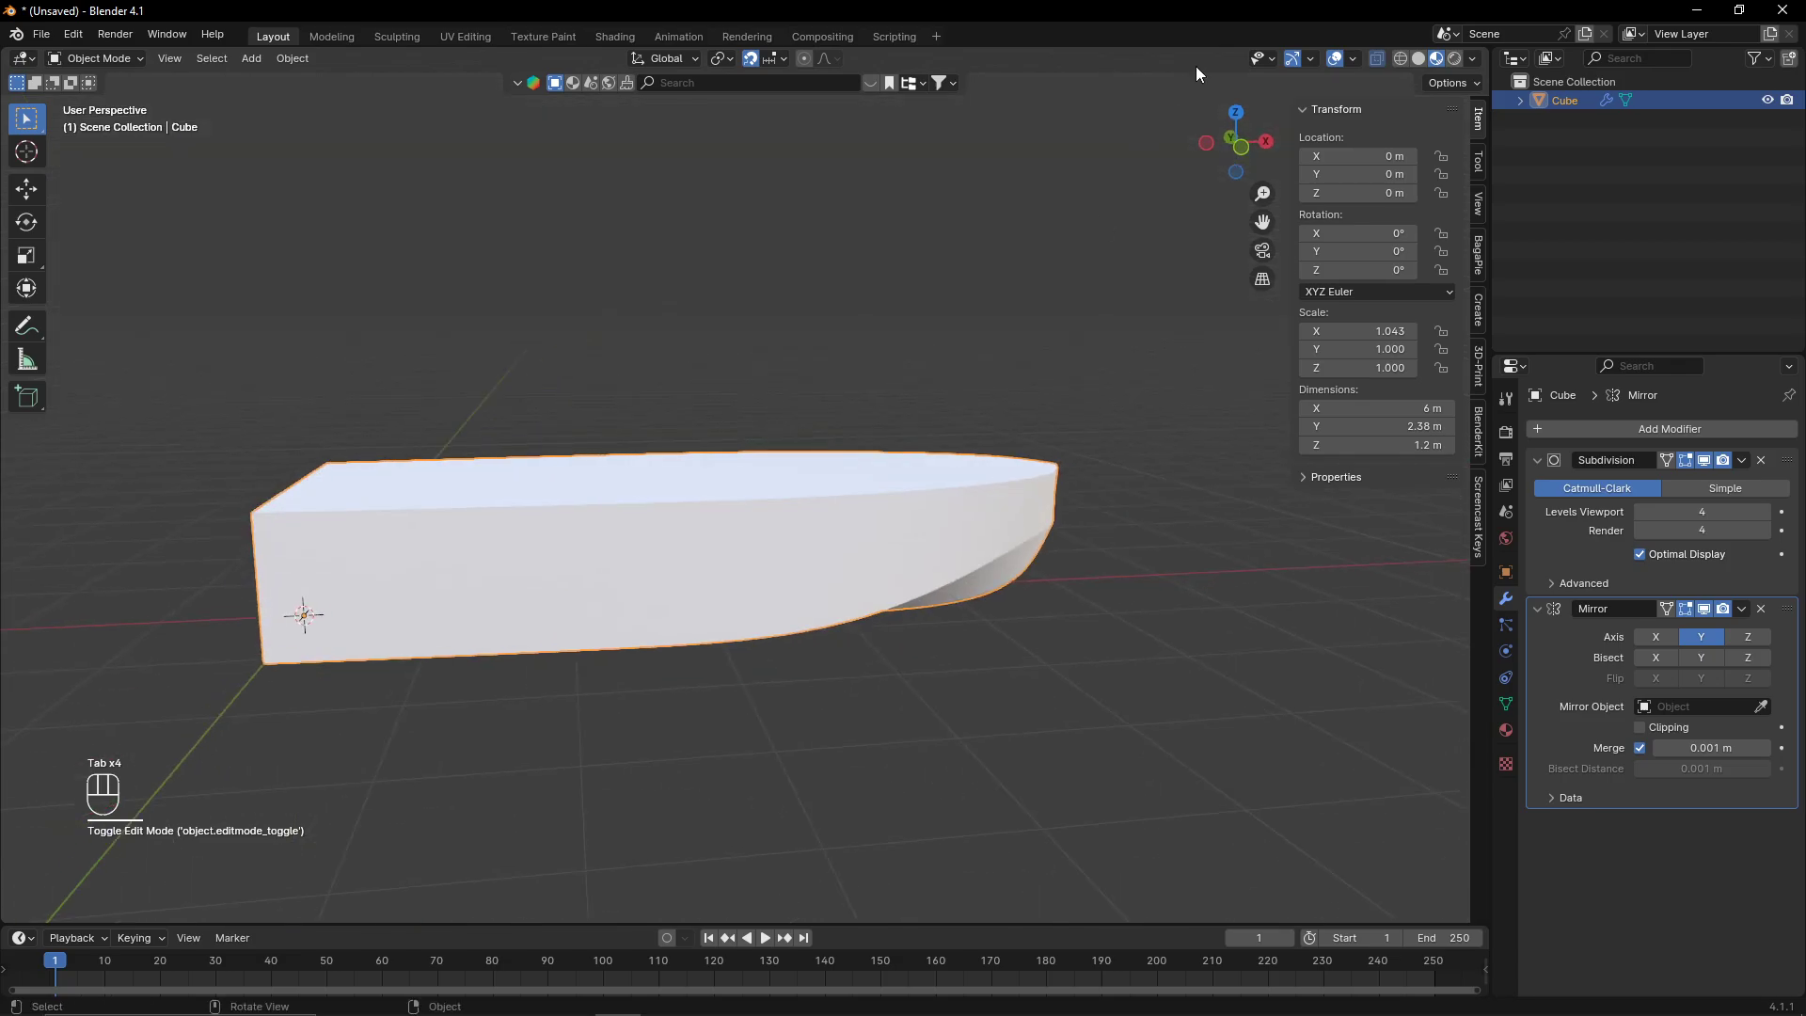
left_click(1198, 154)
left_click(1207, 143)
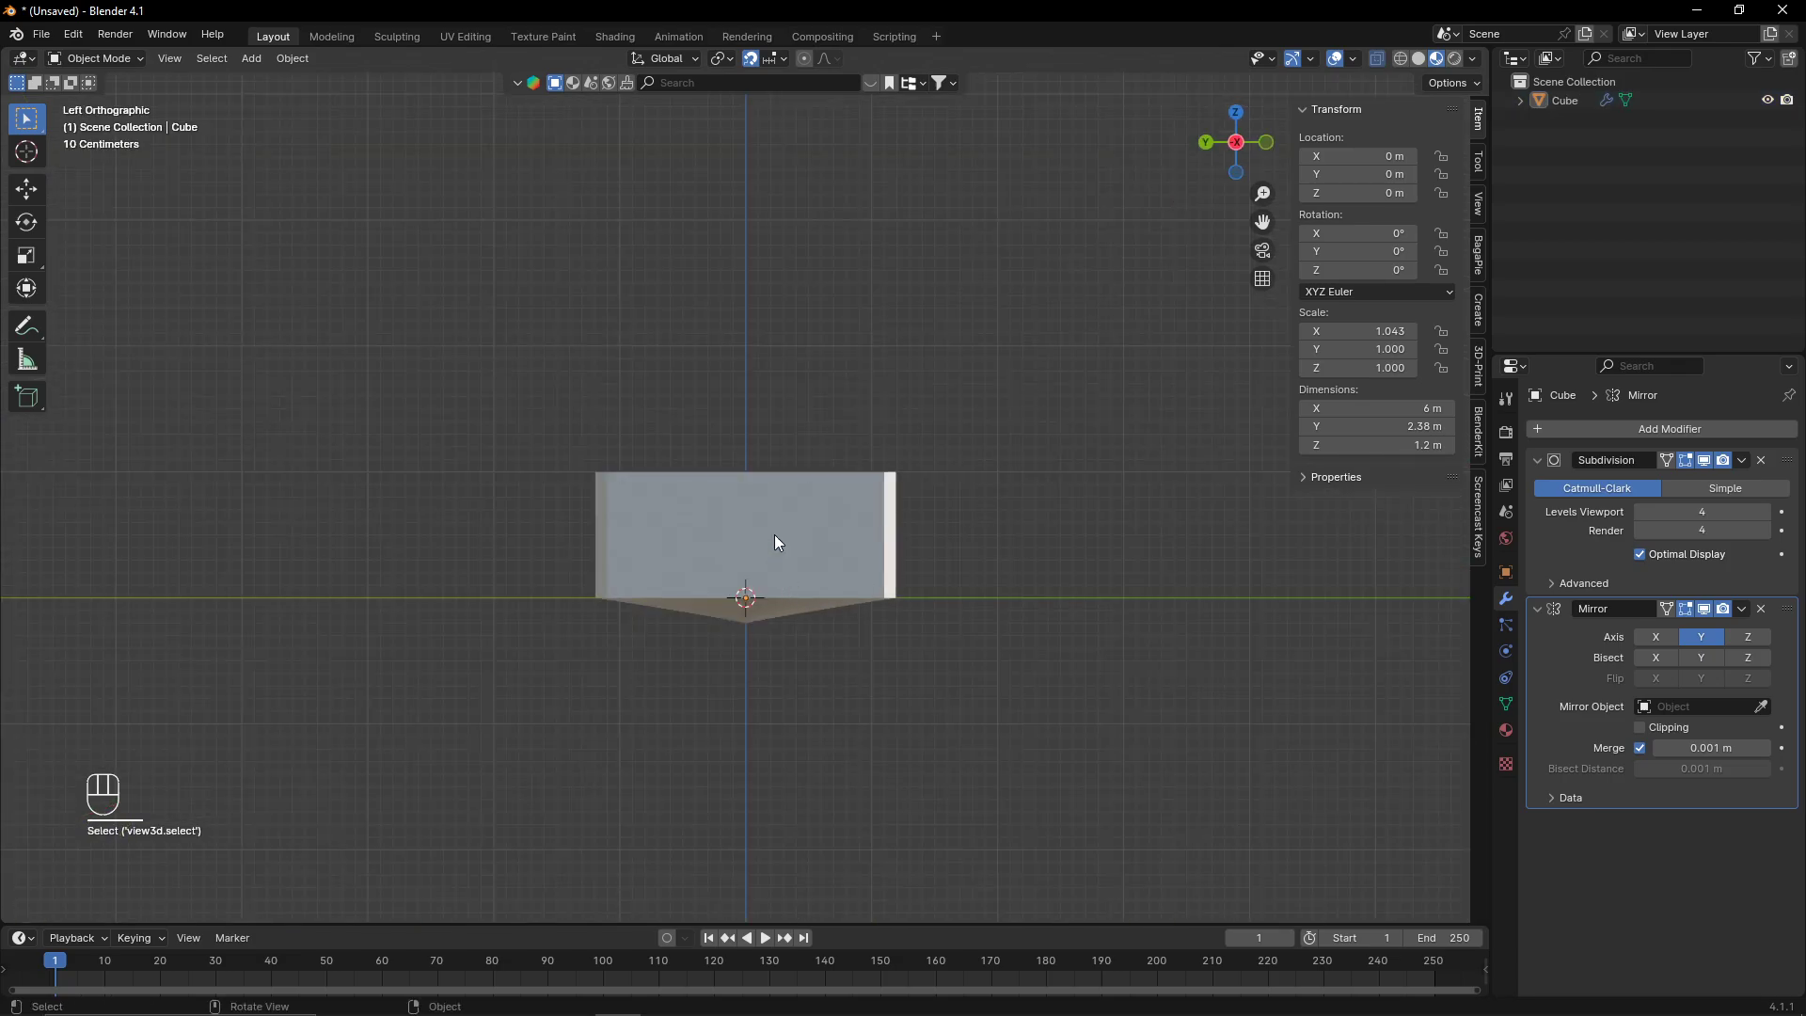
middle_click_drag(822, 596, 577, 353)
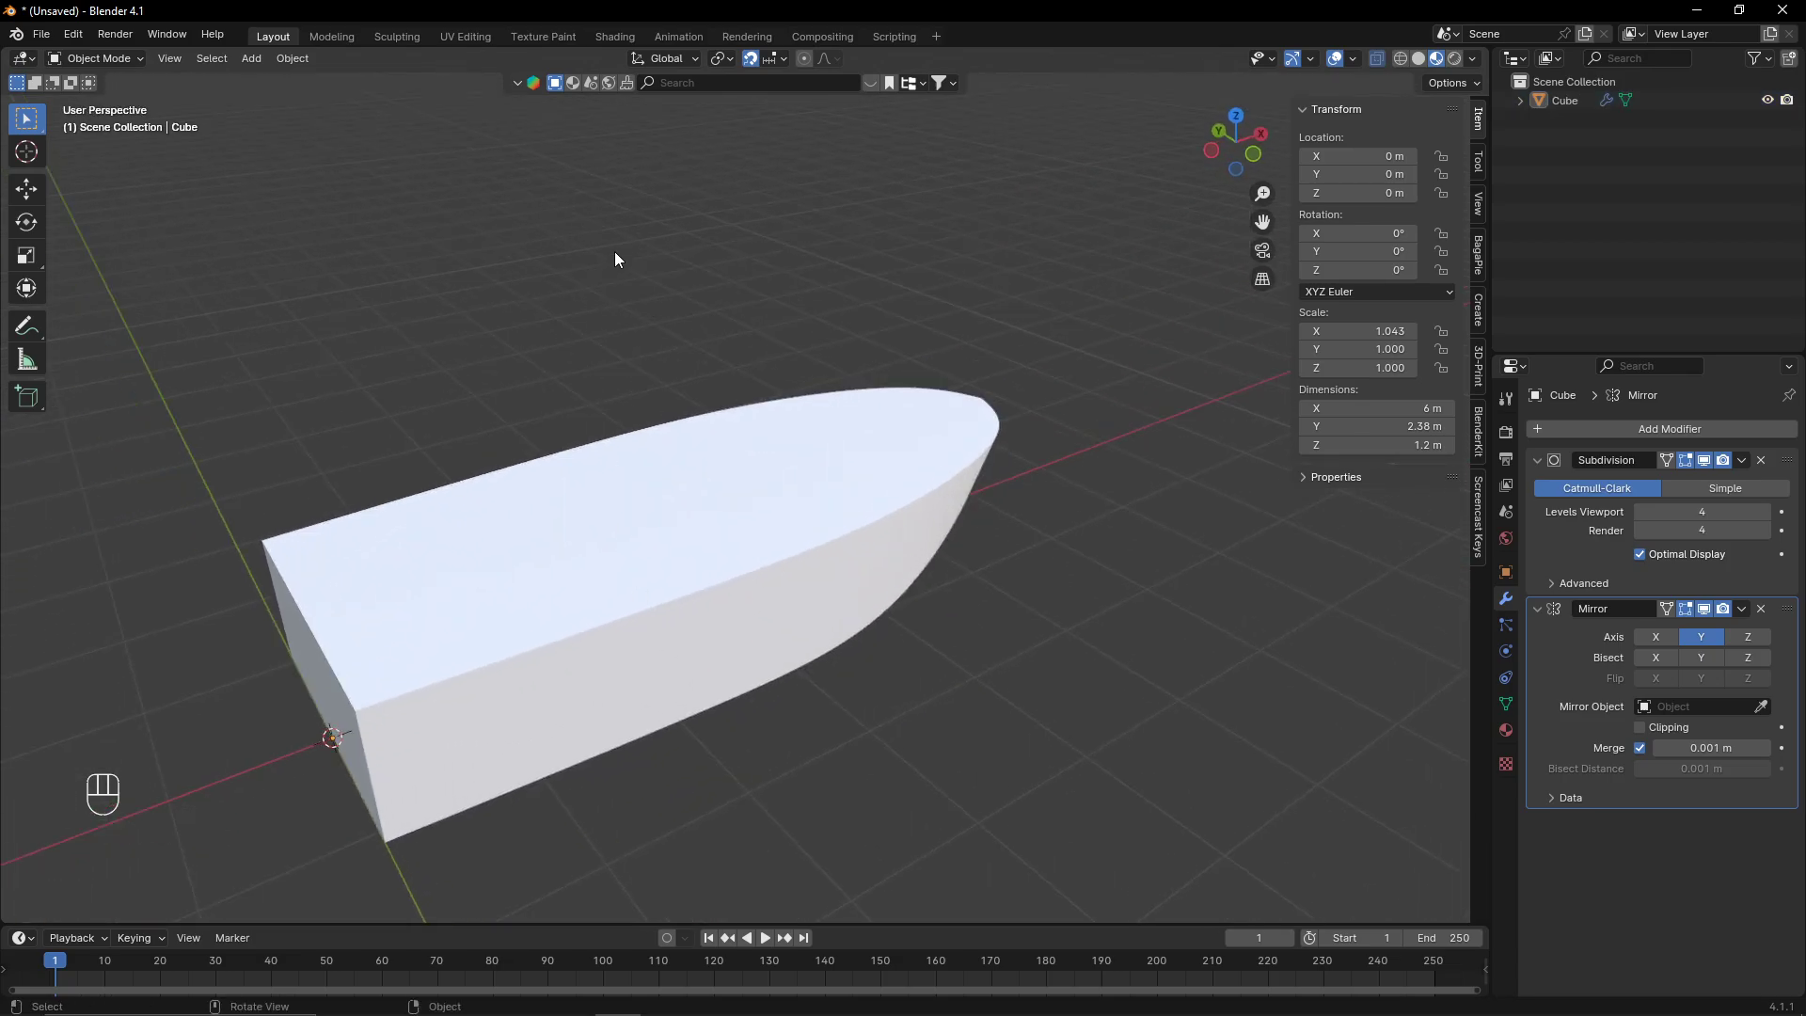
middle_click_drag(736, 493, 533, 420)
middle_click_drag(939, 553, 790, 550)
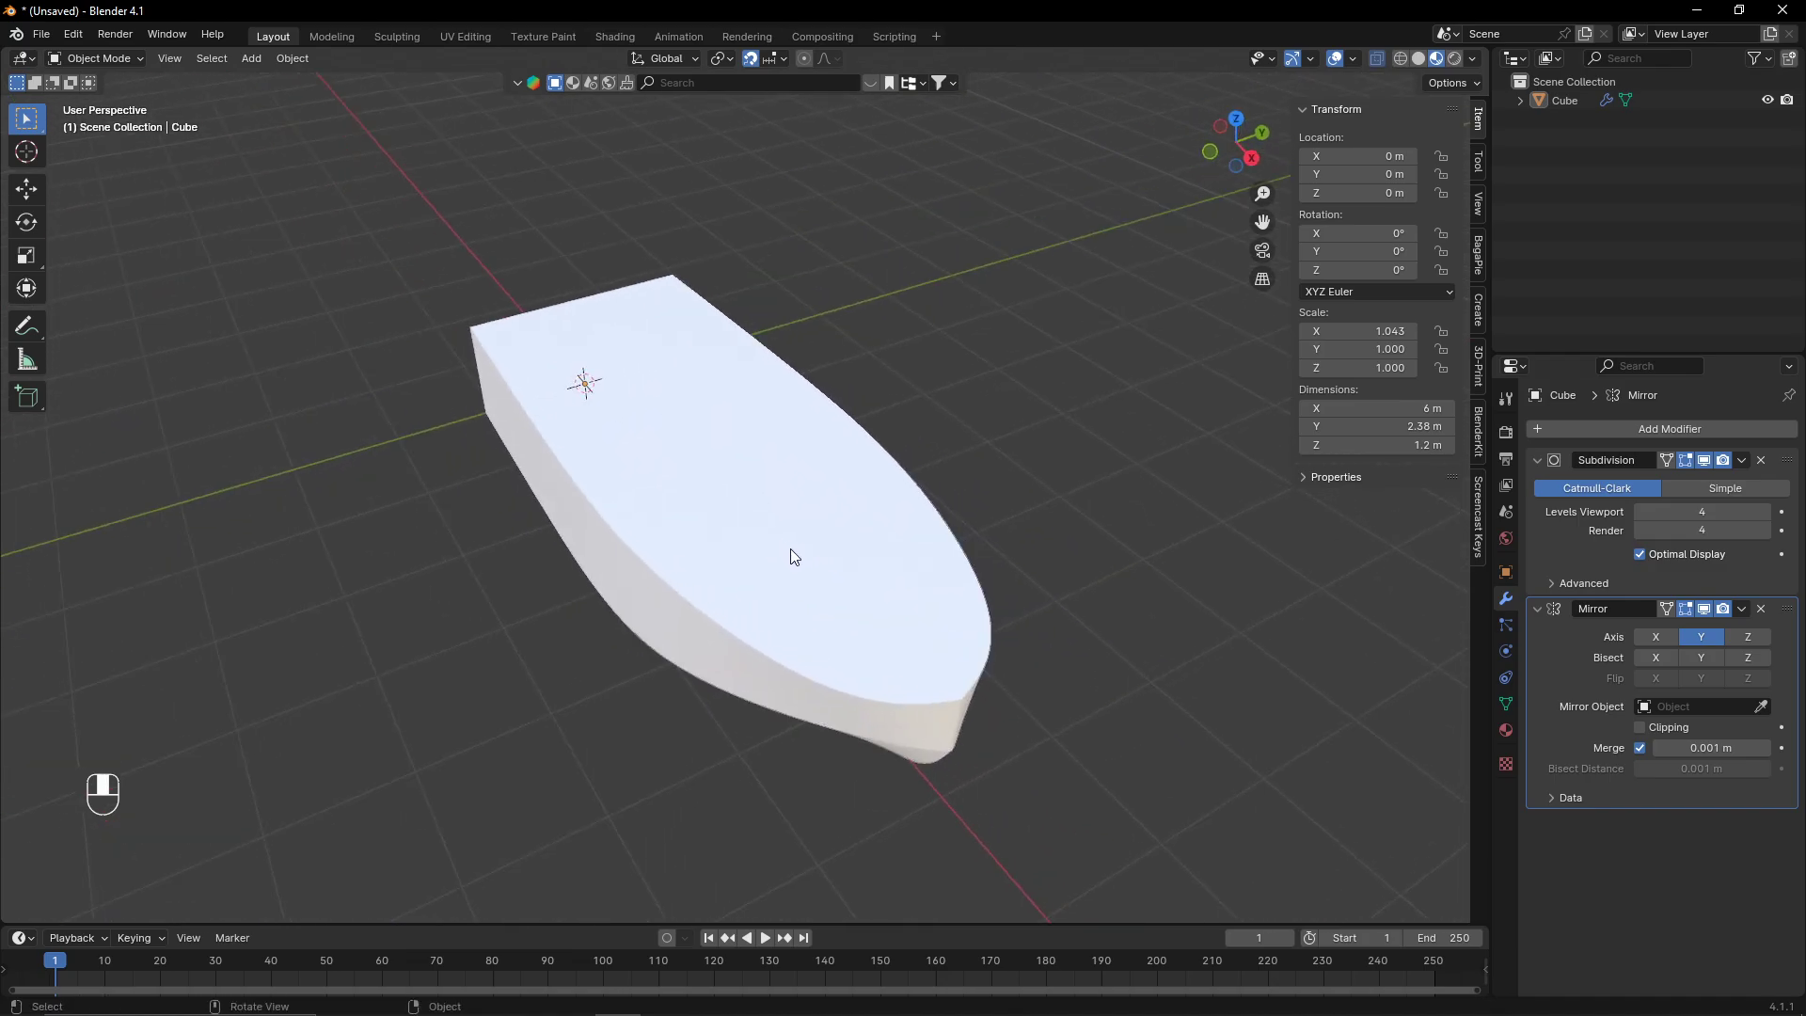
left_click(790, 550)
left_click(1236, 118)
key("Tab")
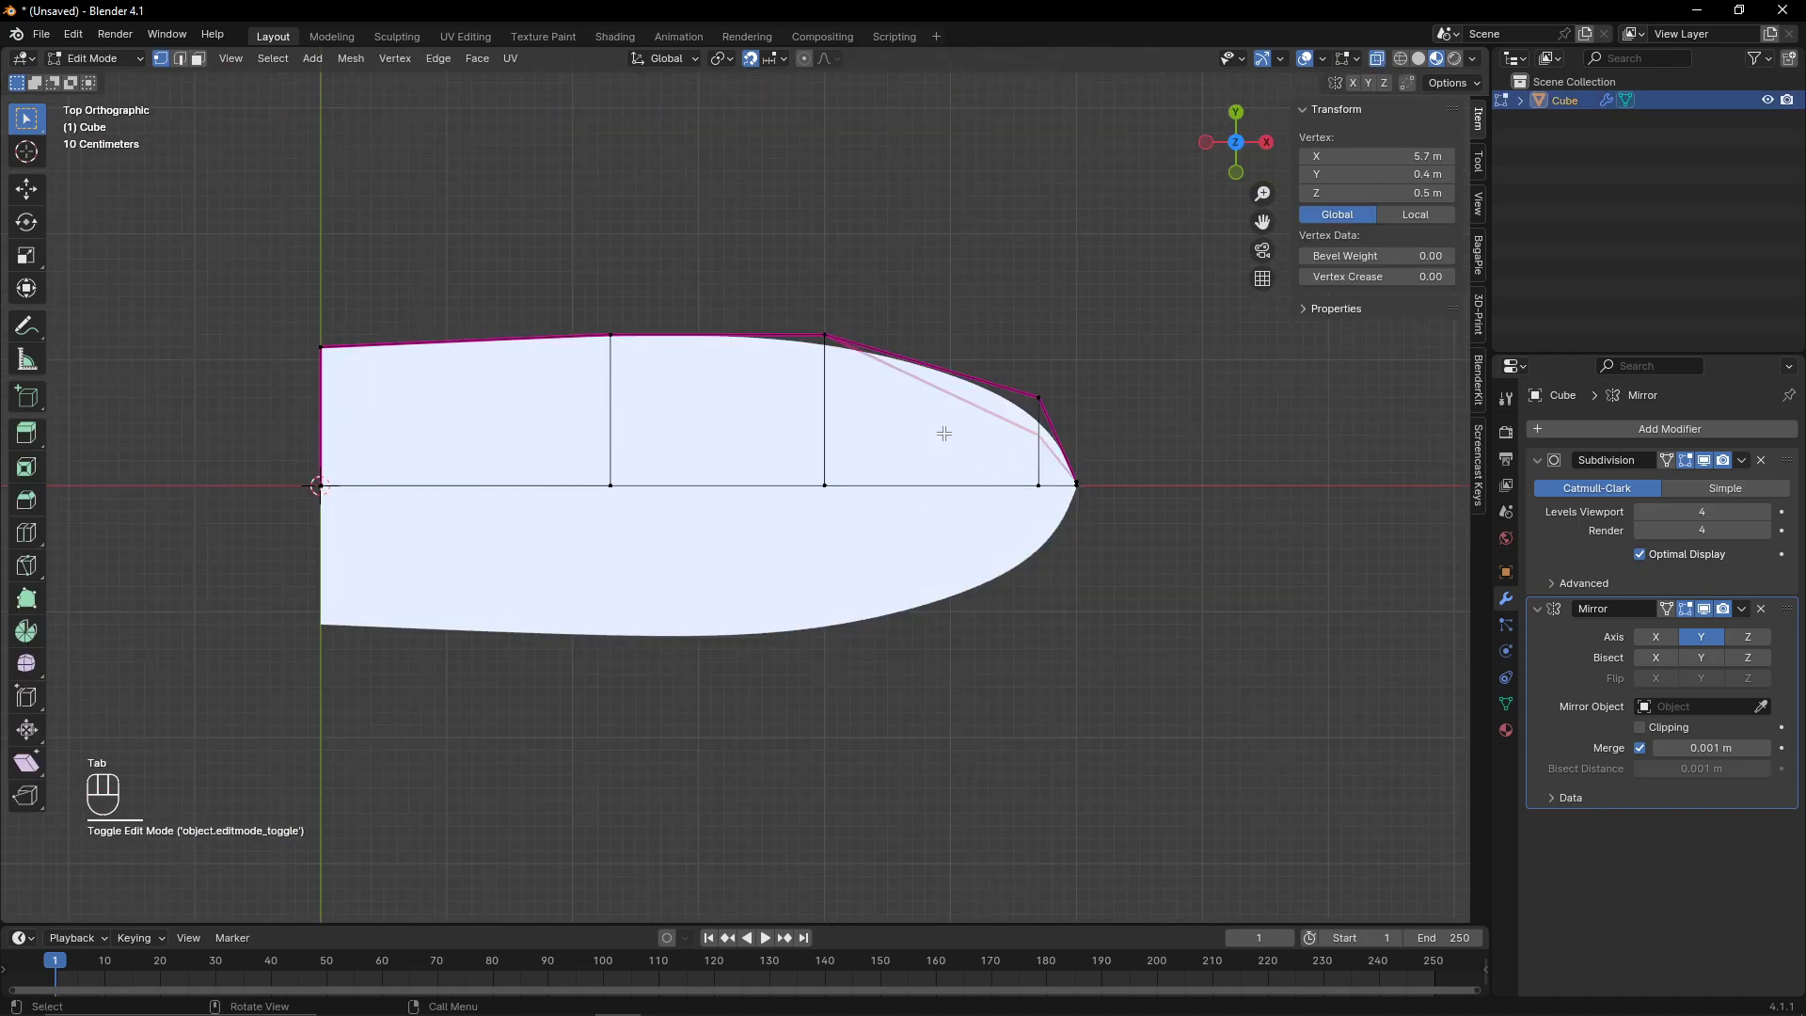
- In the right view, move the selected lower bow vertices slightly inward along Y
key("g")
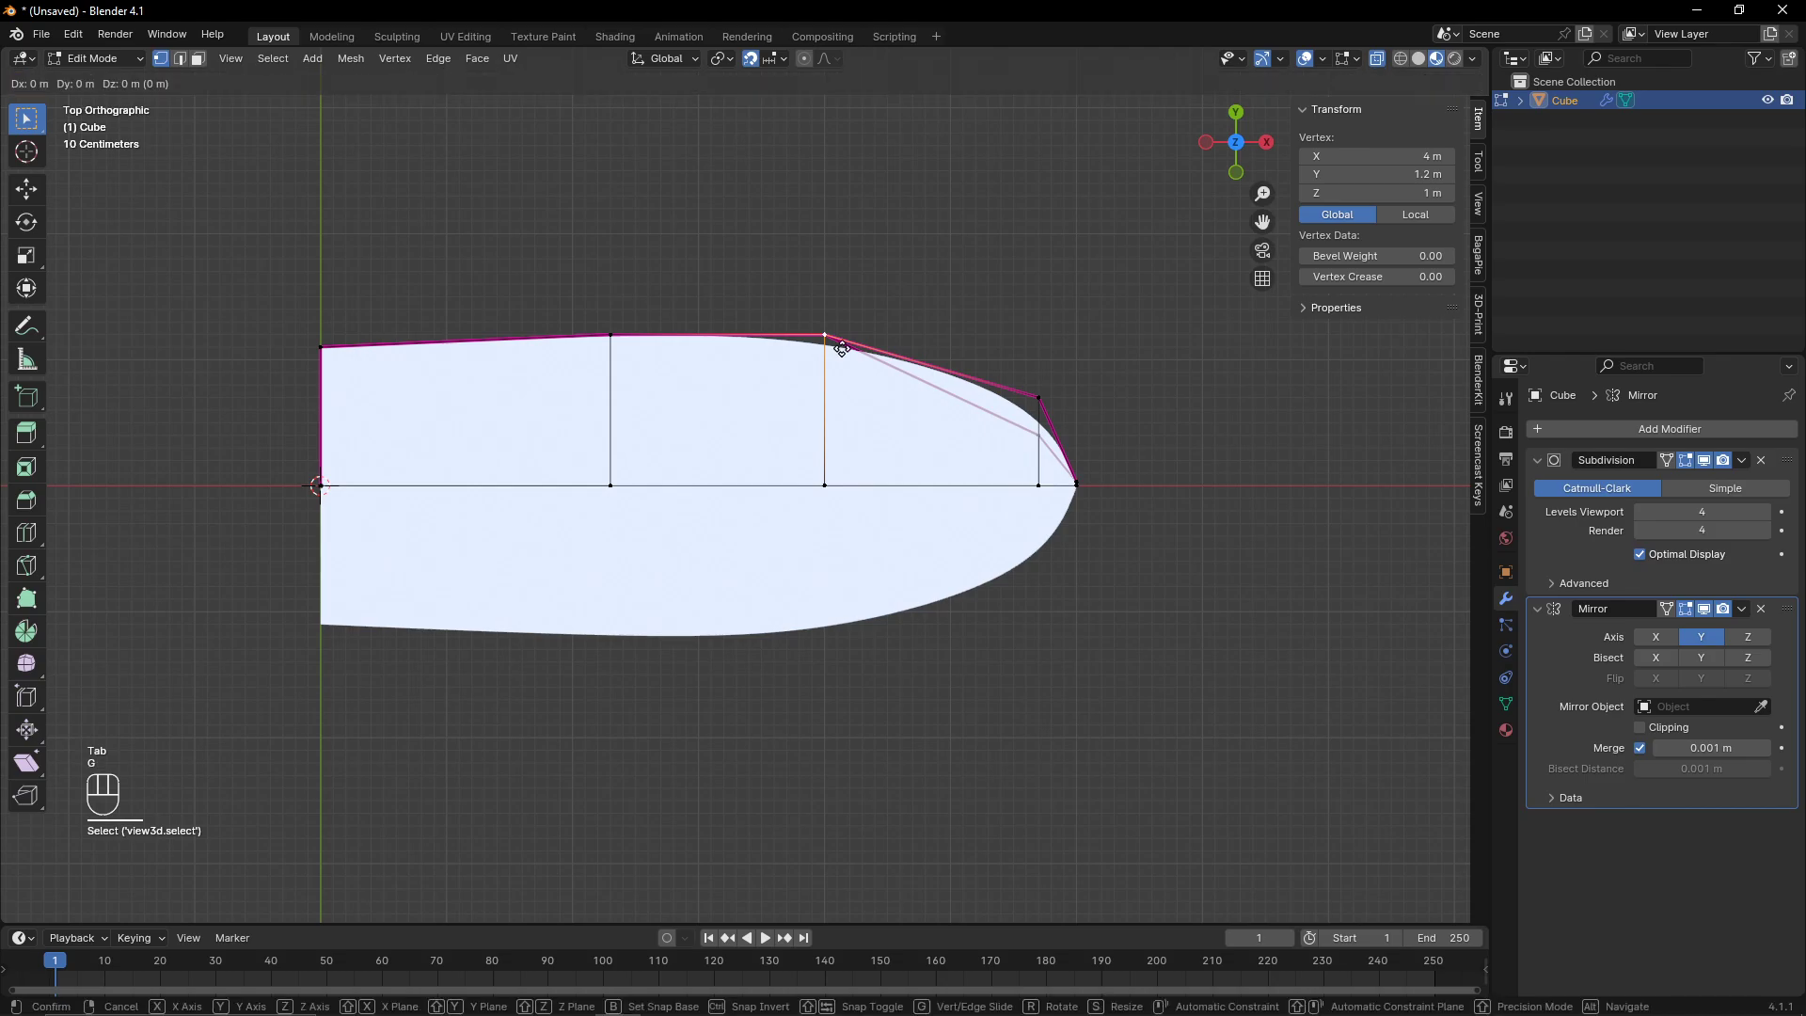
right_click(843, 349)
left_click(1267, 151)
left_click_drag(860, 575, 901, 614)
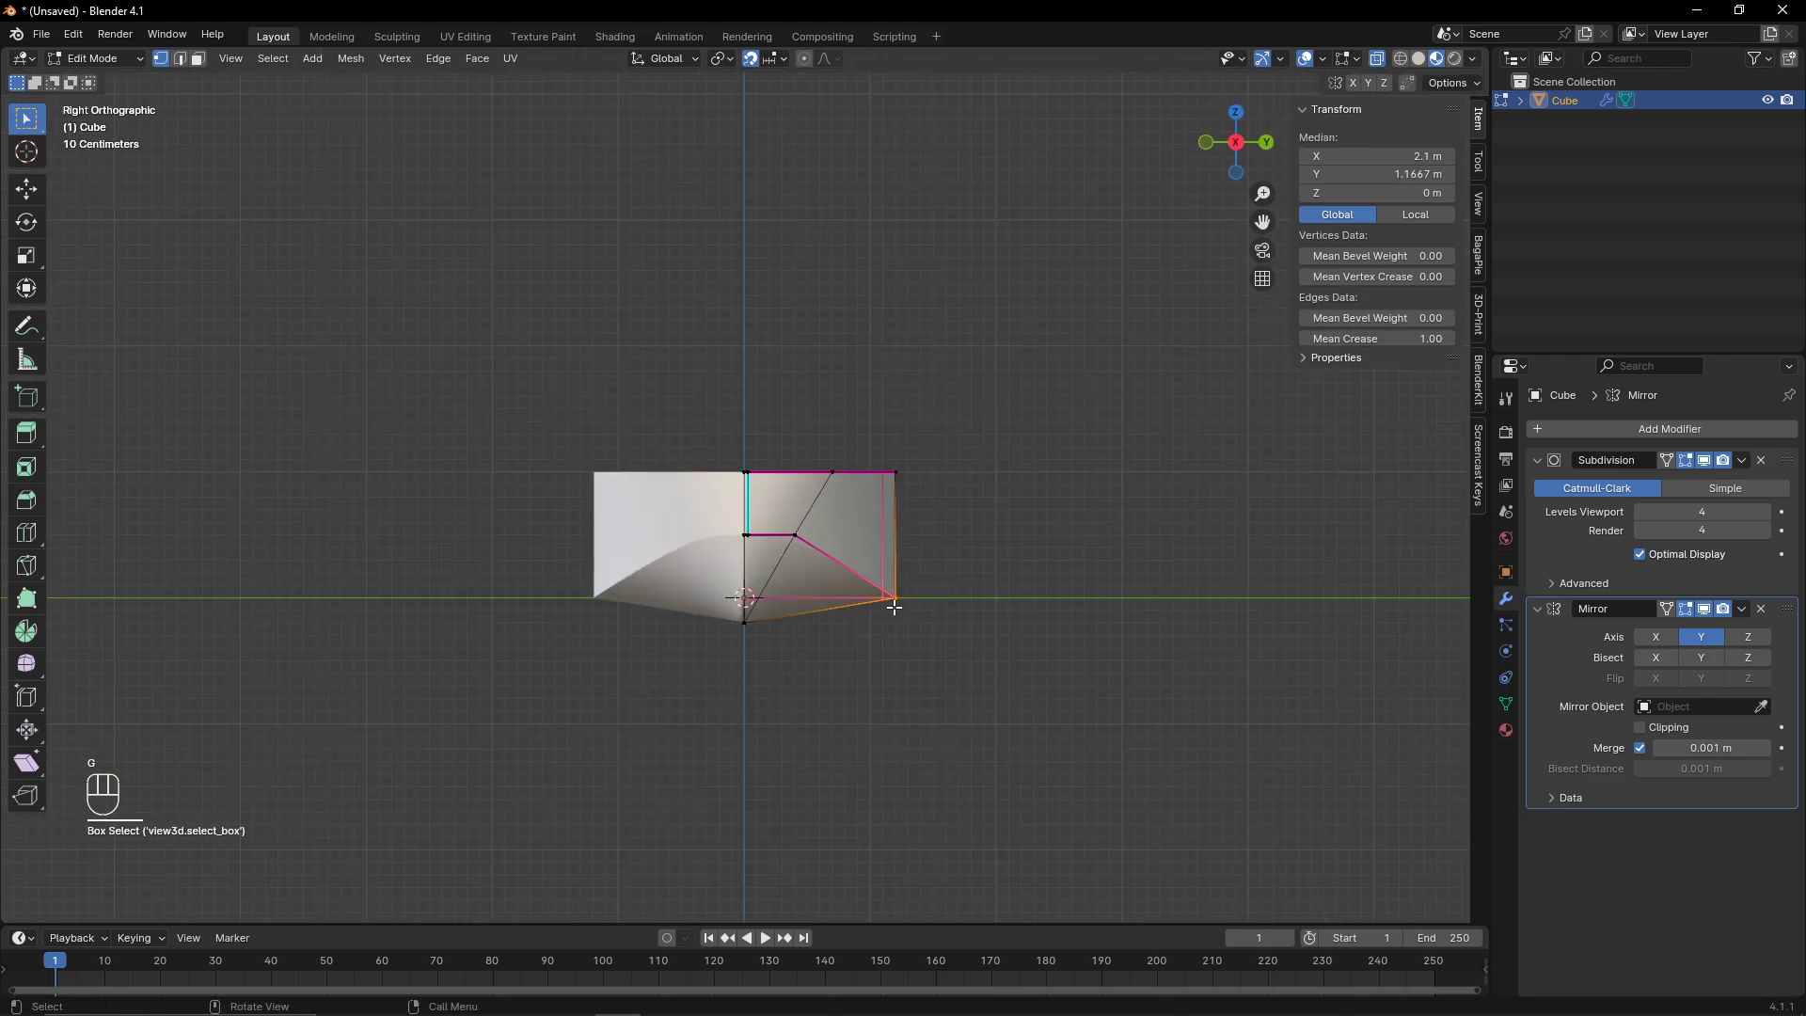
scroll(941, 623, "up", 2)
key("g")
key("y")
left_click(1112, 670)
key("Tab")
key("Tab")
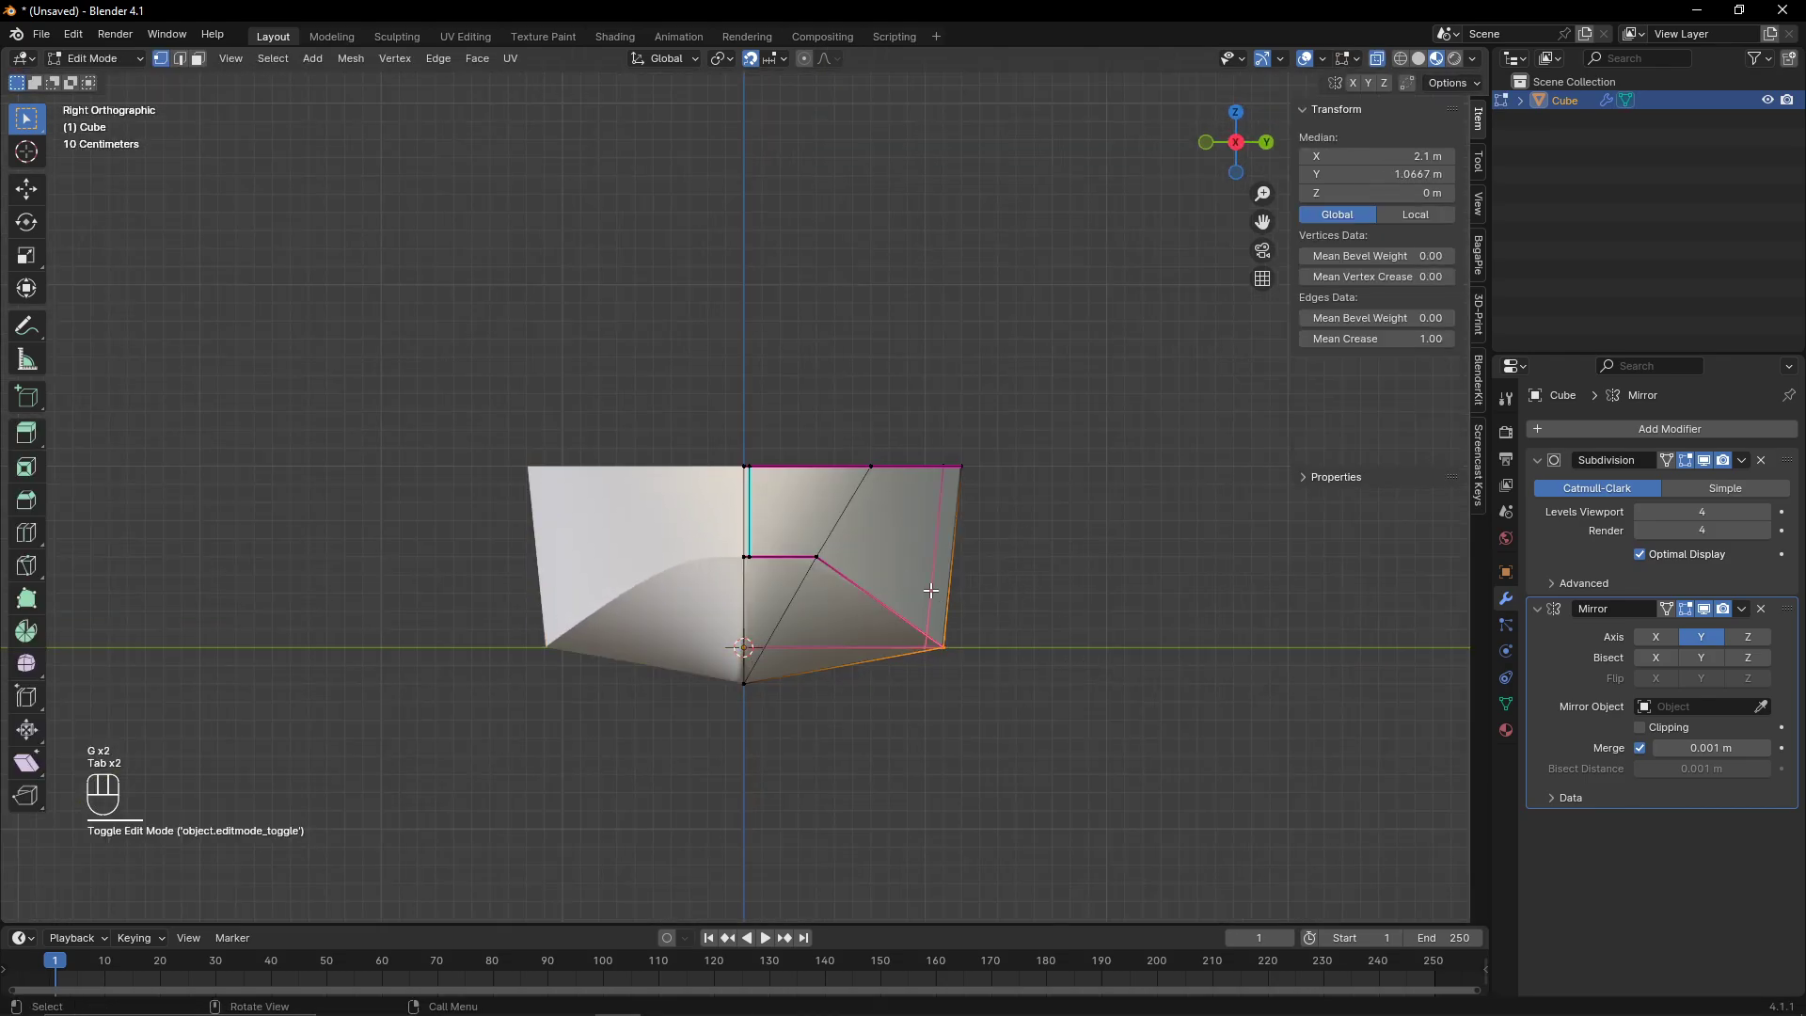
- In the right view, move the bow's selected middle vertex 0.06 m down along Z
left_click(816, 555)
key("g")
key("z")
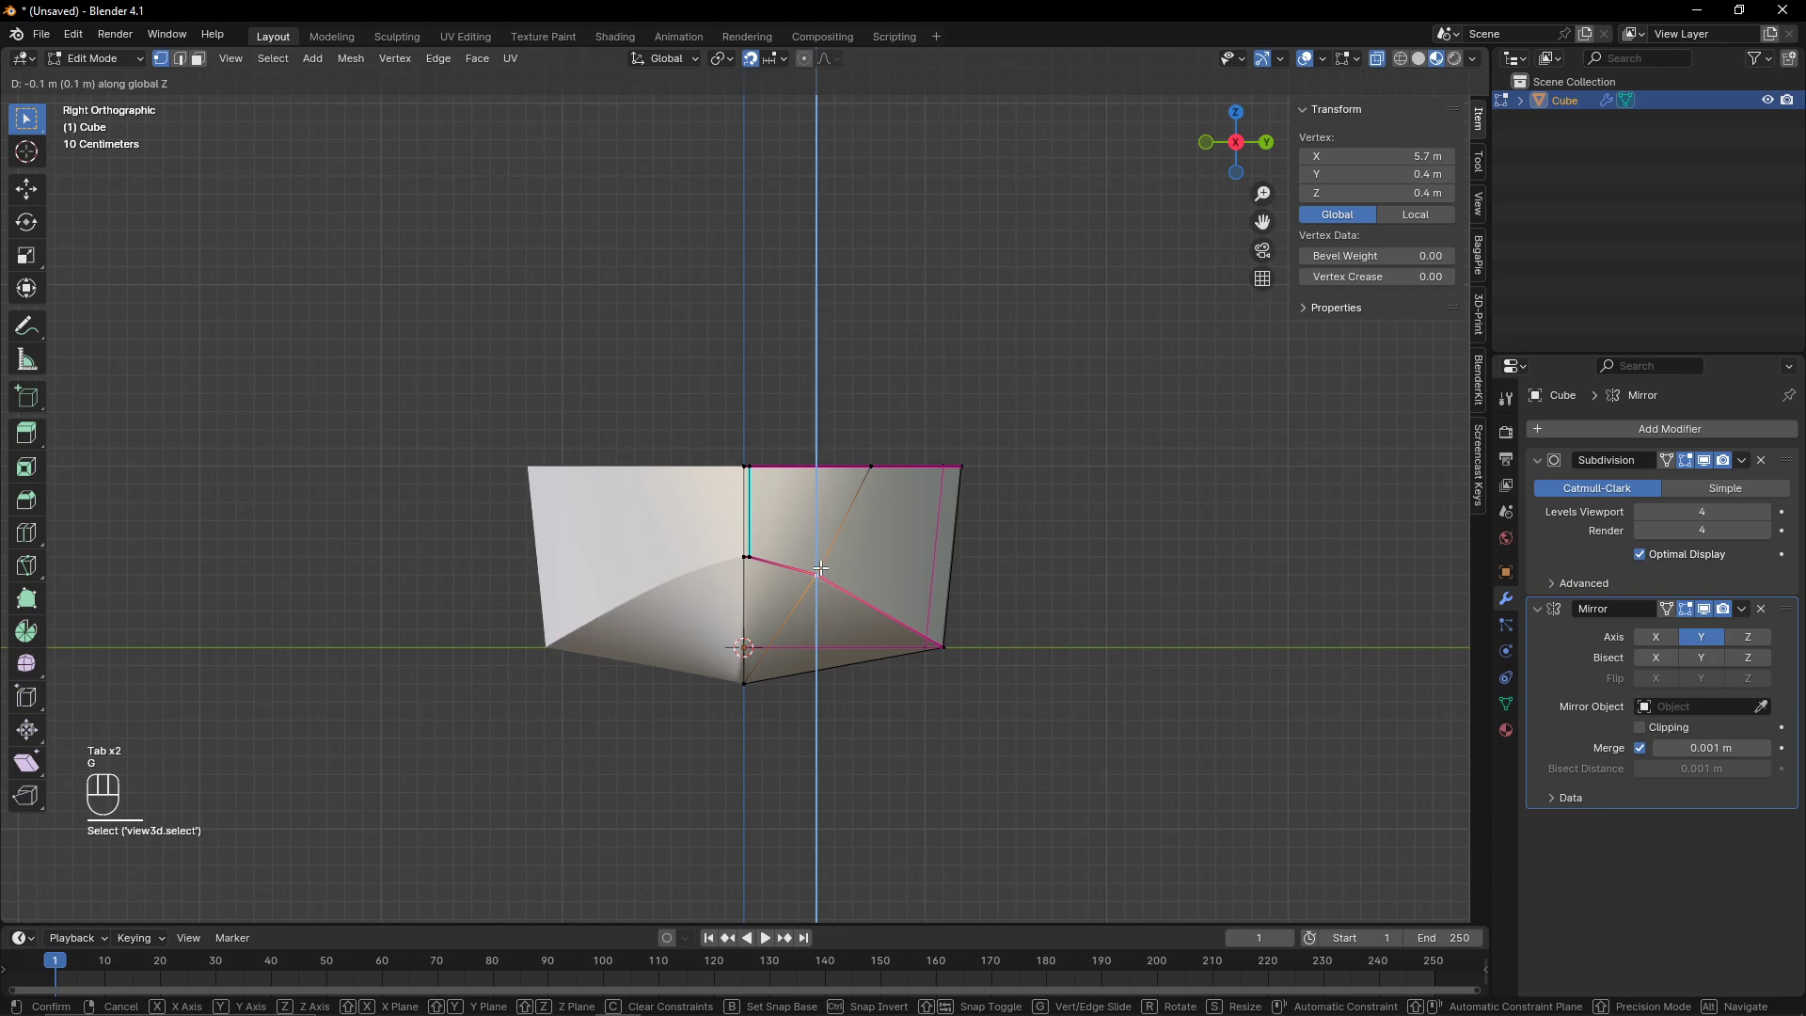
left_click(820, 568)
scroll(820, 568, "up", 6)
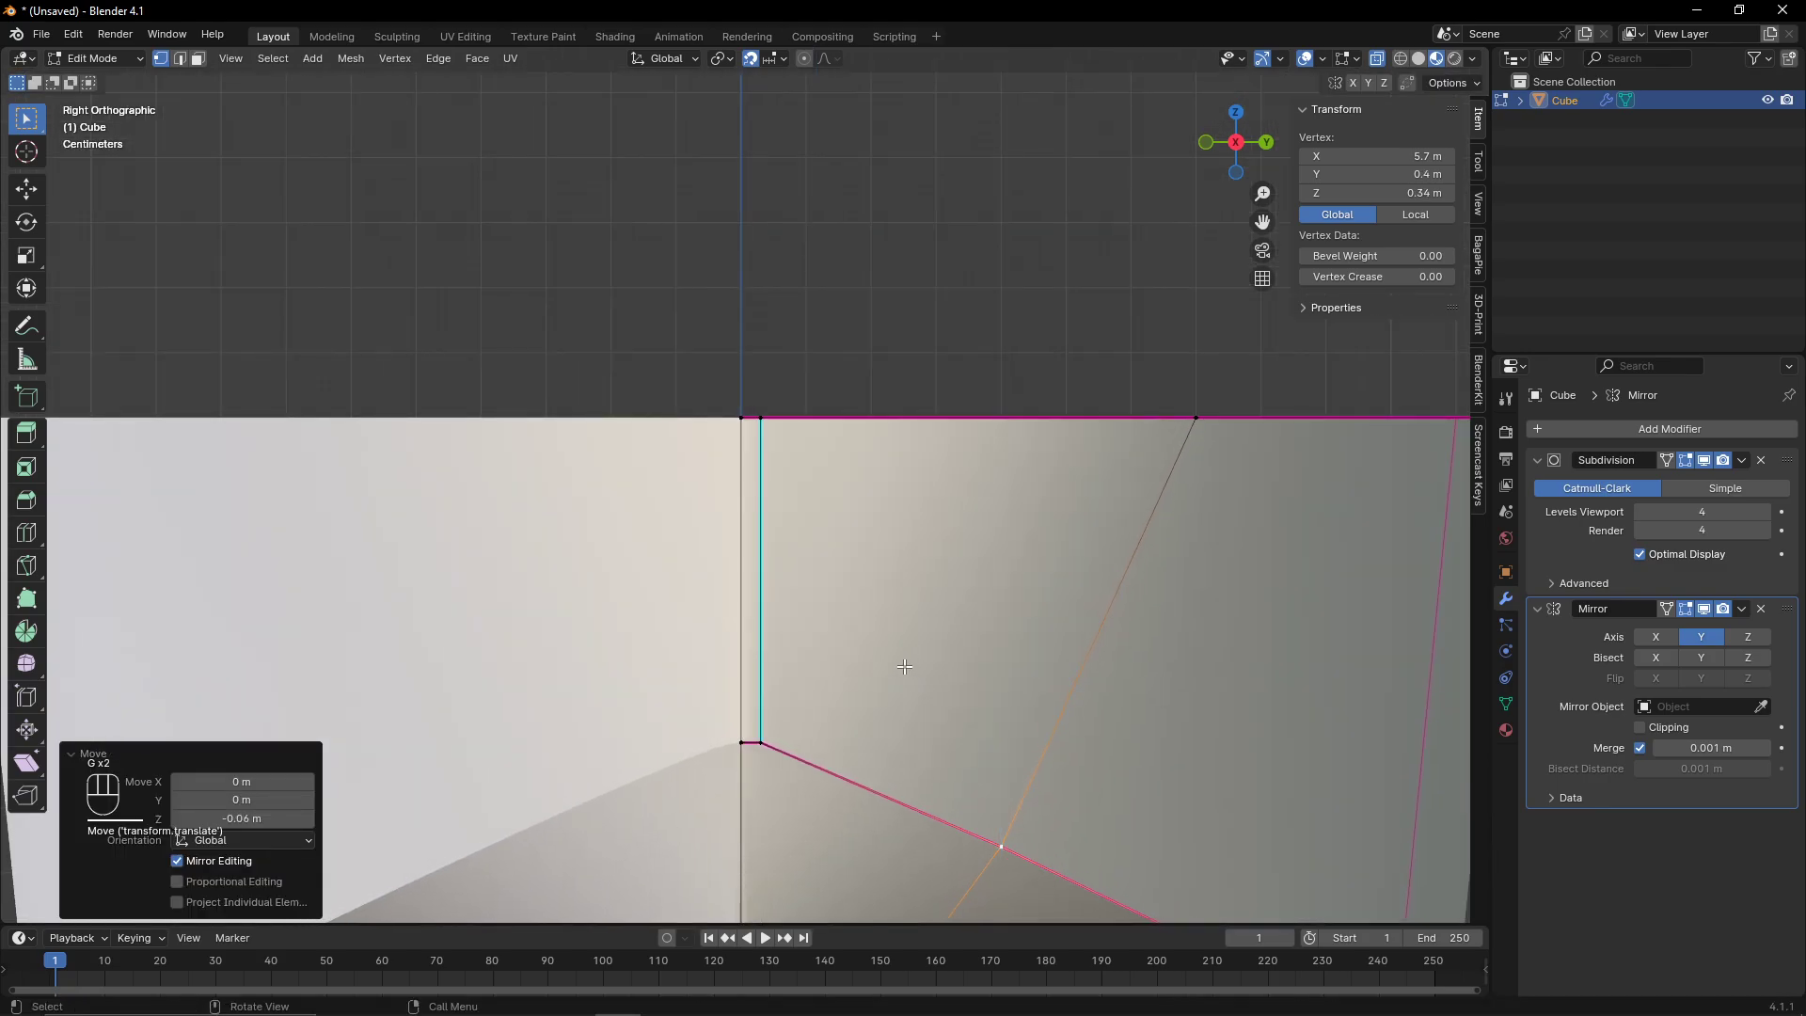
scroll(904, 666, "down", 6)
key("Tab")
- In the front view, raise the hull's top vertices so the hull is about 1.6 m tall
middle_click_drag(854, 612, 1217, 149)
left_click(1221, 149)
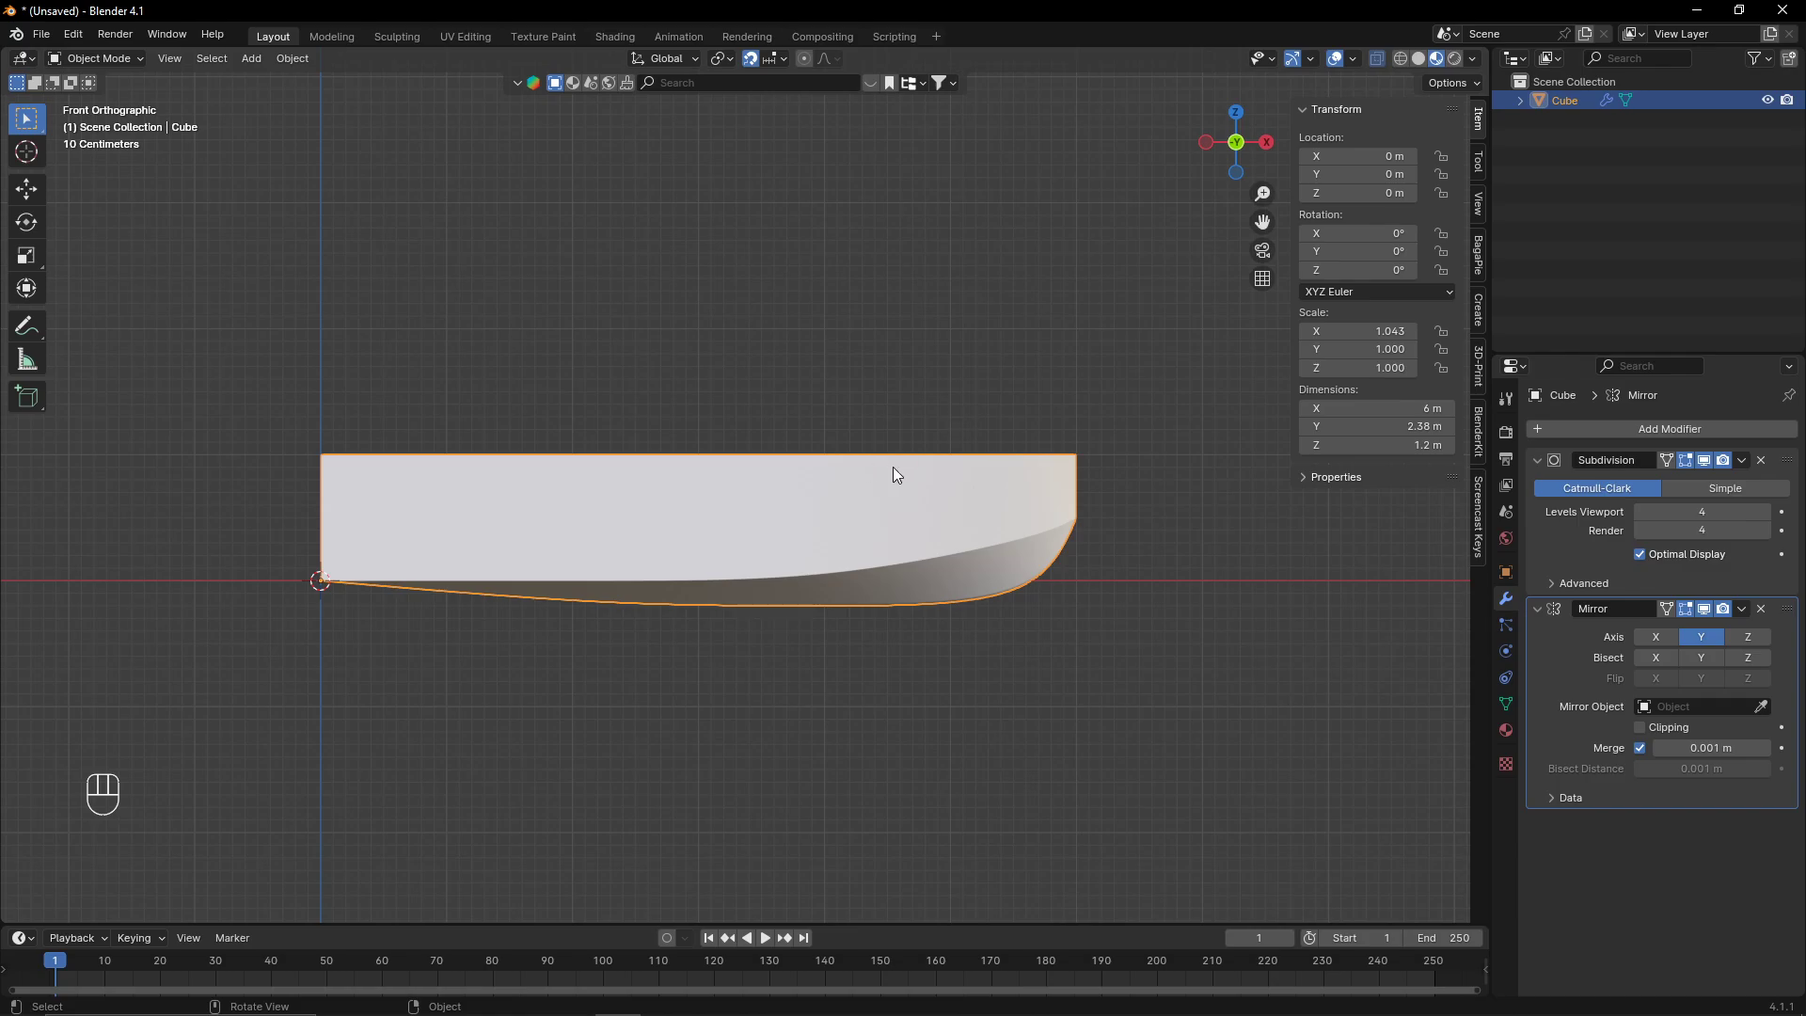
key("Tab")
left_click_drag(209, 419, 1418, 513)
key("g")
left_click(1009, 433)
key("Tab")
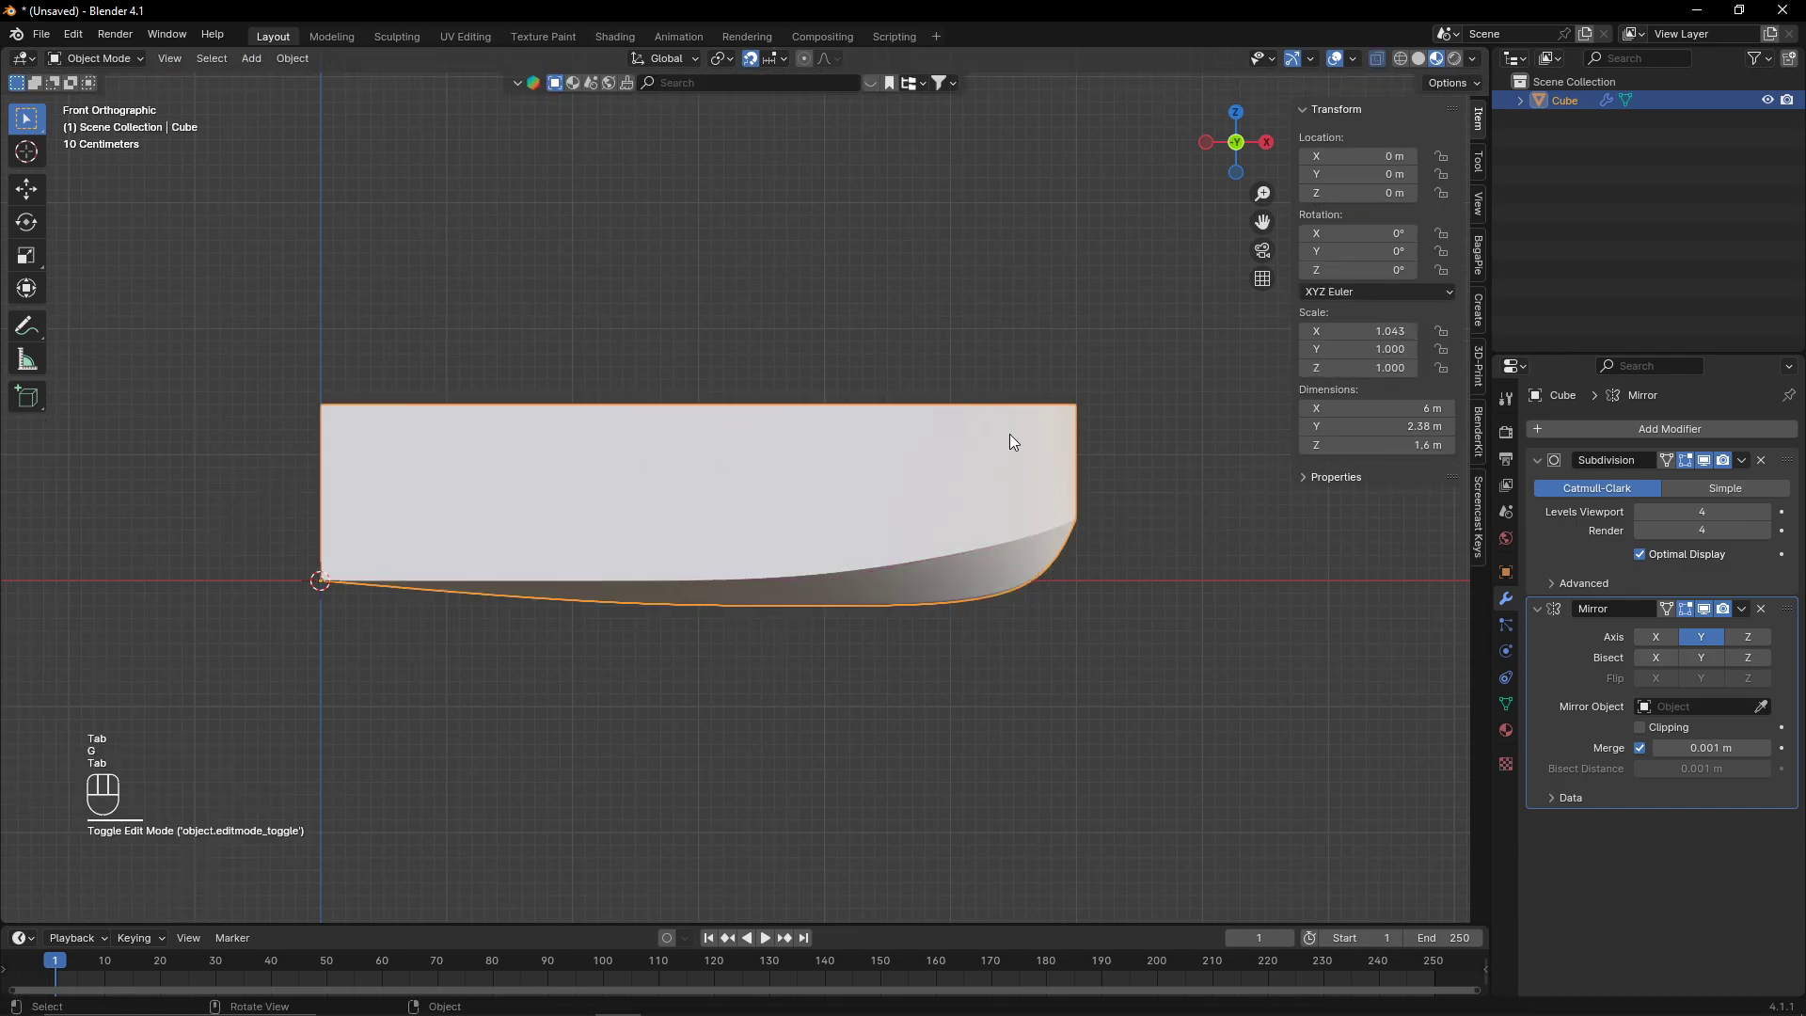
- In the left view, duplicate the hull and move the copy 0.1 m up along Z
middle_click_drag(1009, 433, 1216, 143)
left_click(1214, 144)
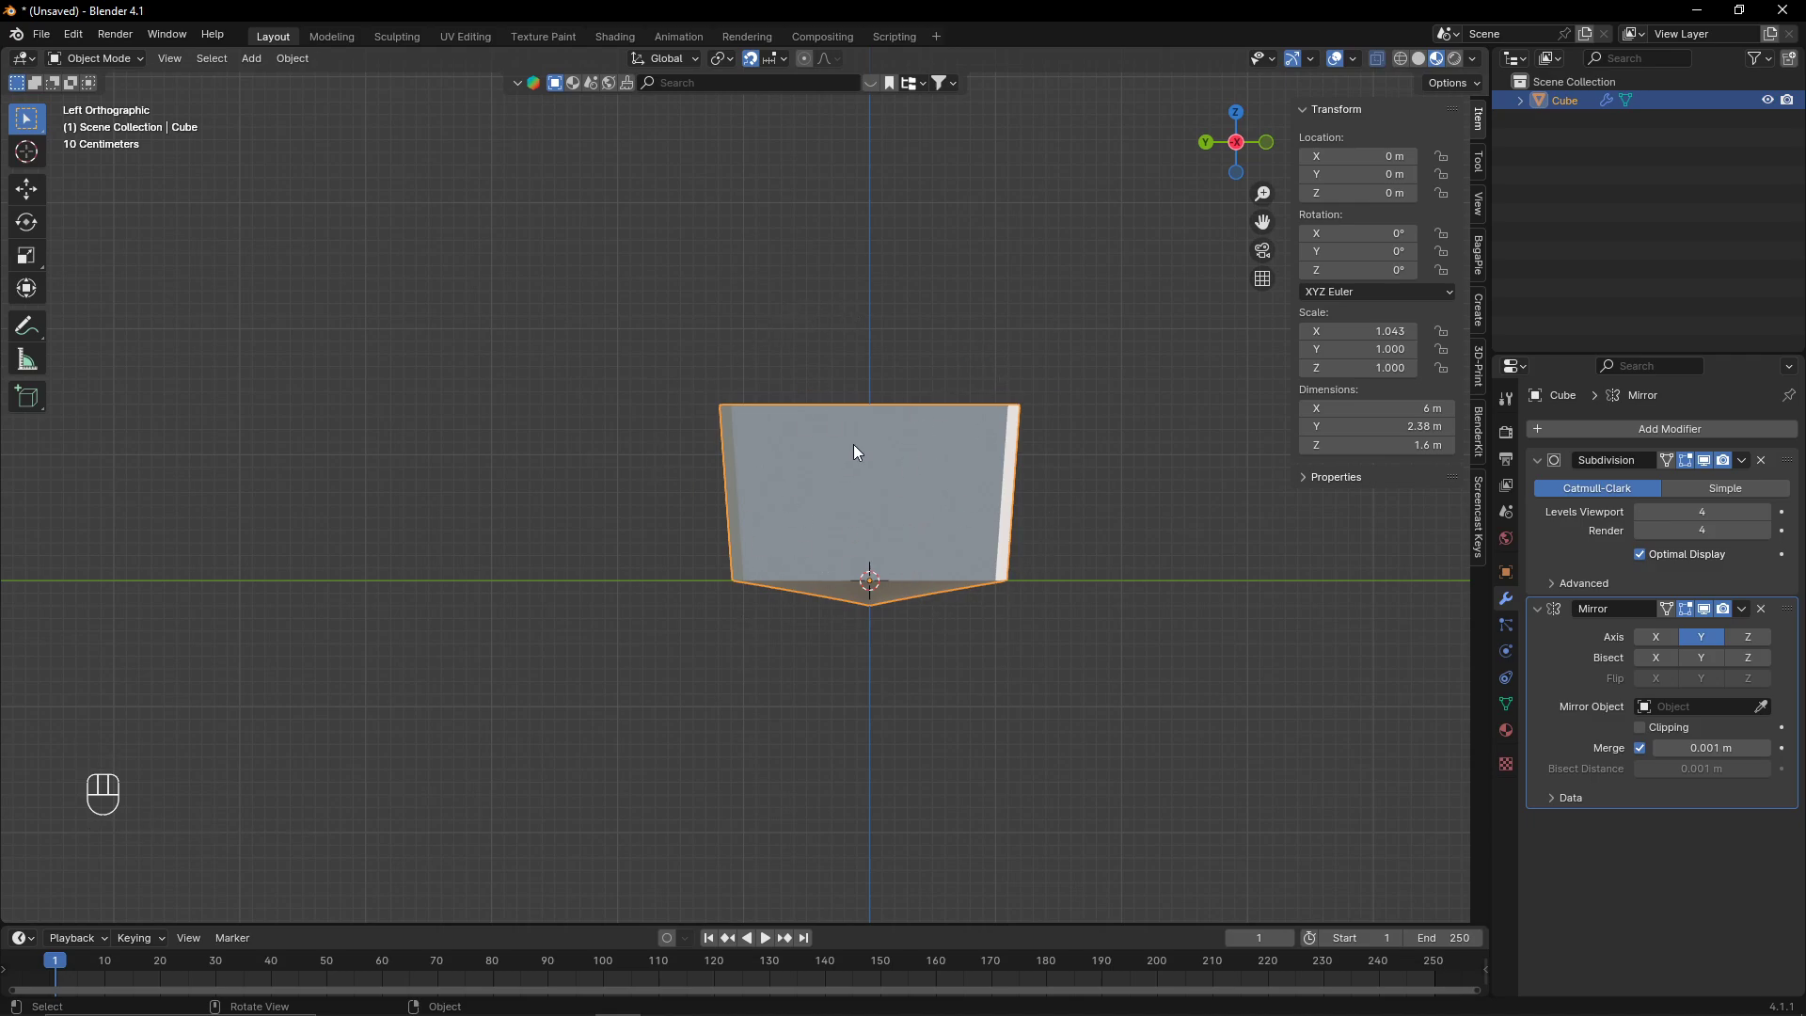
scroll(890, 412, "up", 2)
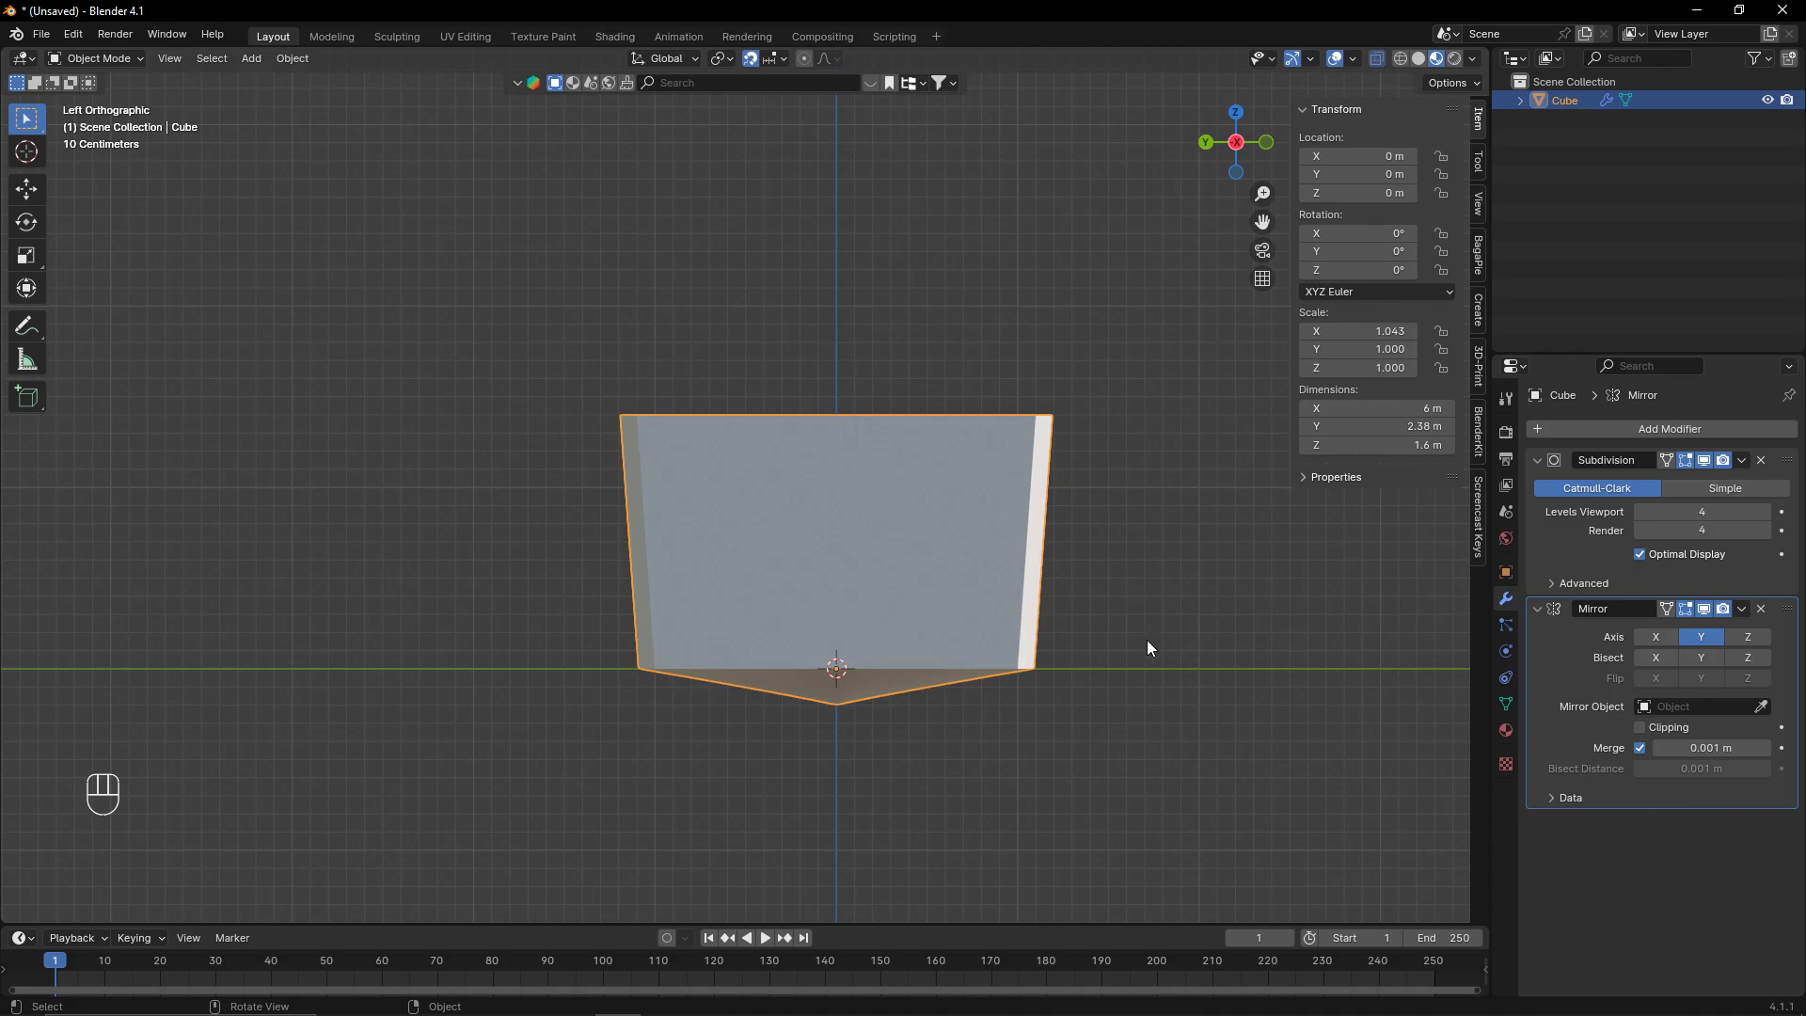
scroll(1147, 647, "up", 3)
key("shift+d")
type("z0.1")
key("Return")
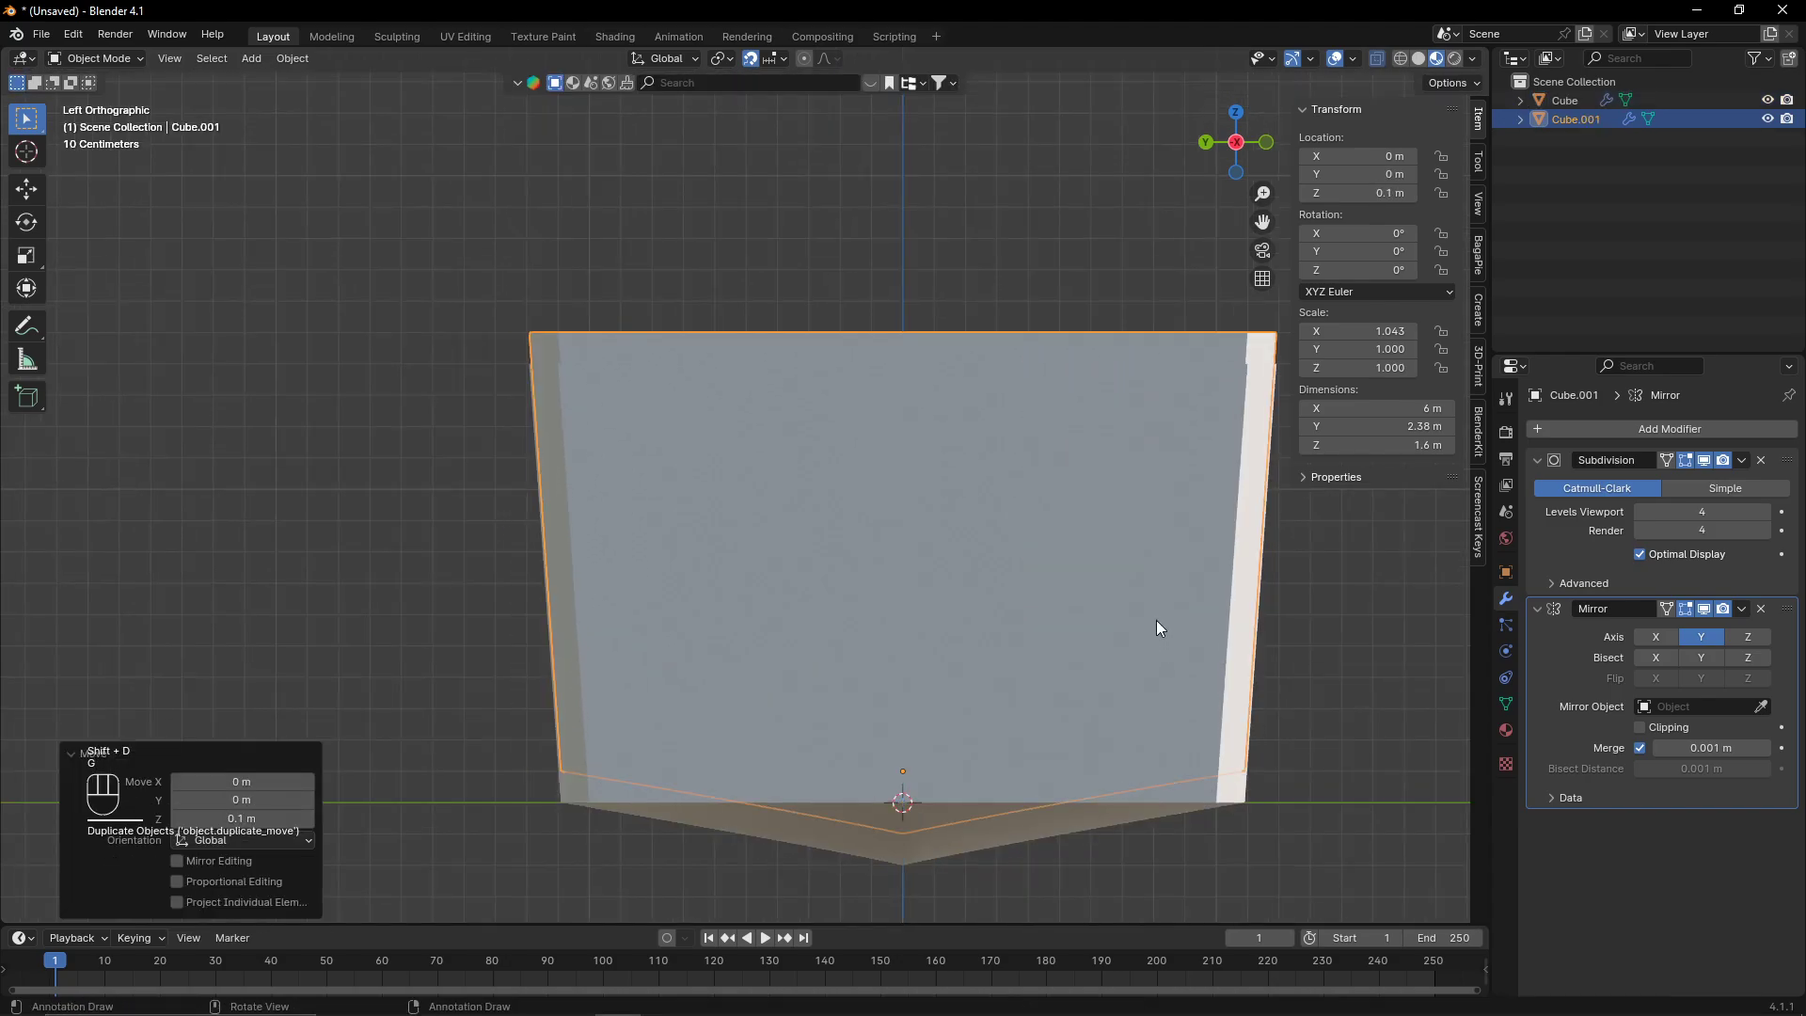
key("Tab")
scroll(743, 485, "down", 3)
left_click_drag(517, 333, 838, 787)
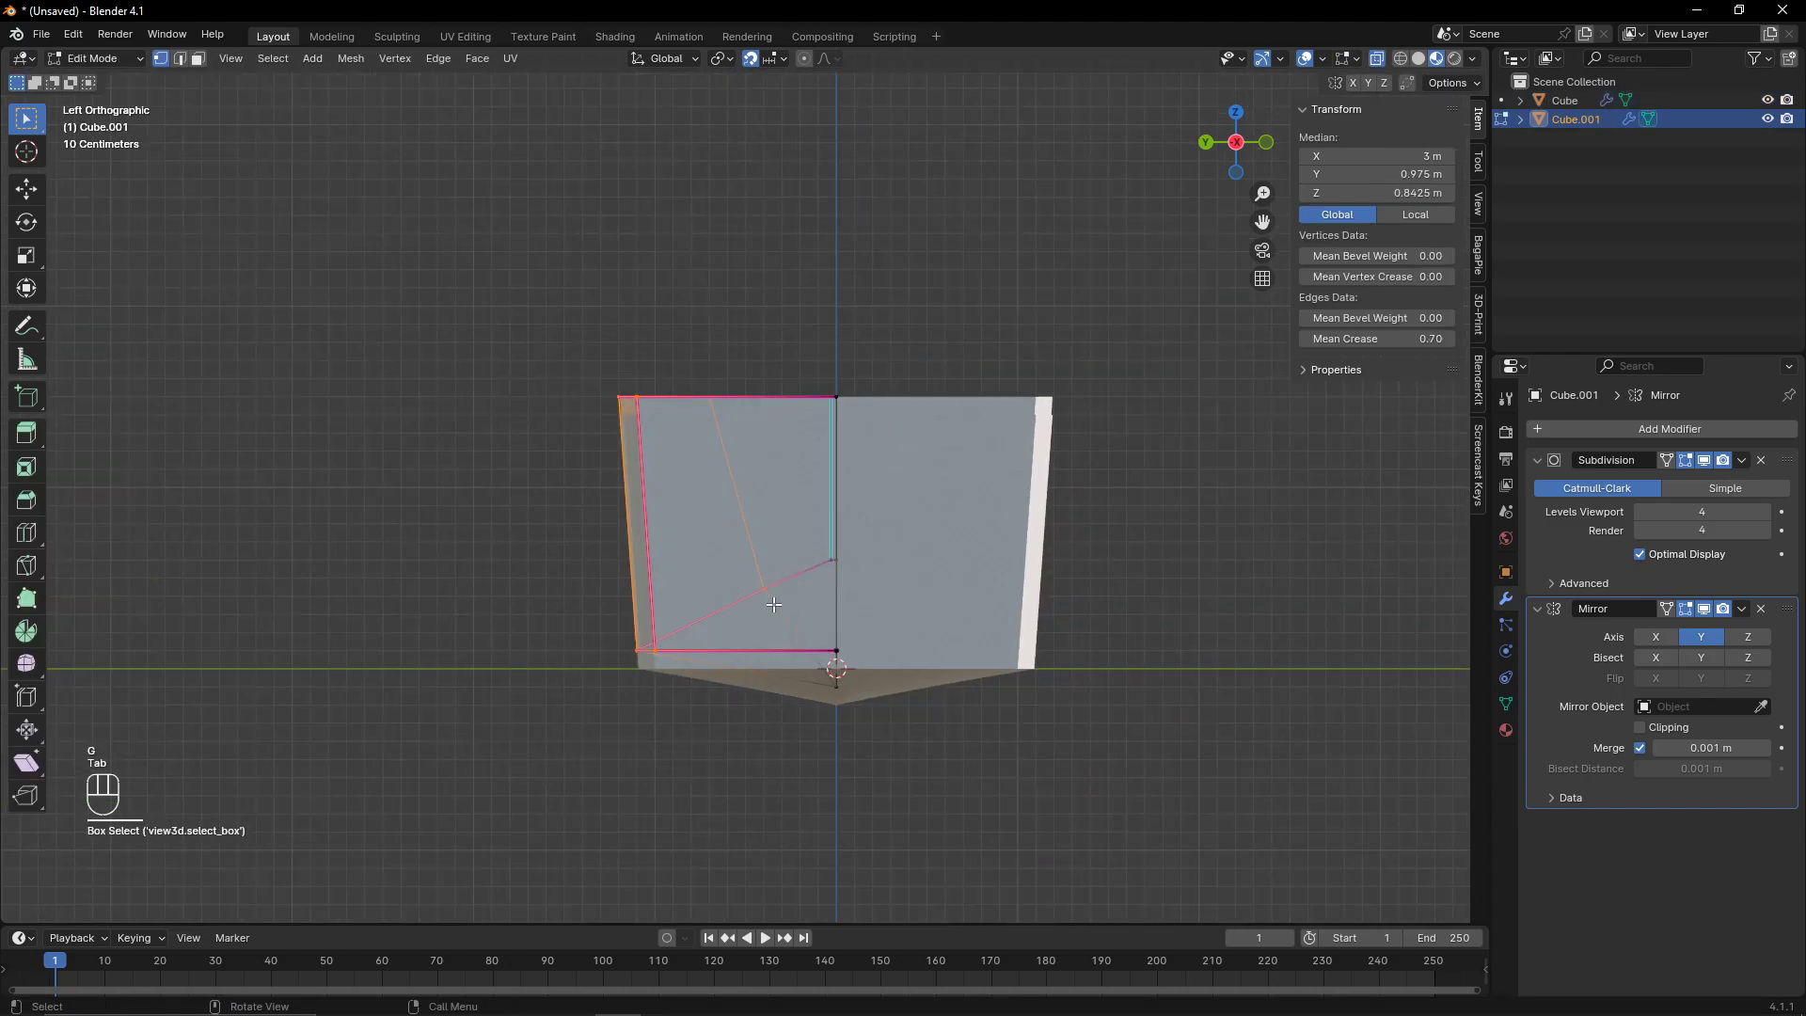
key("Tab")
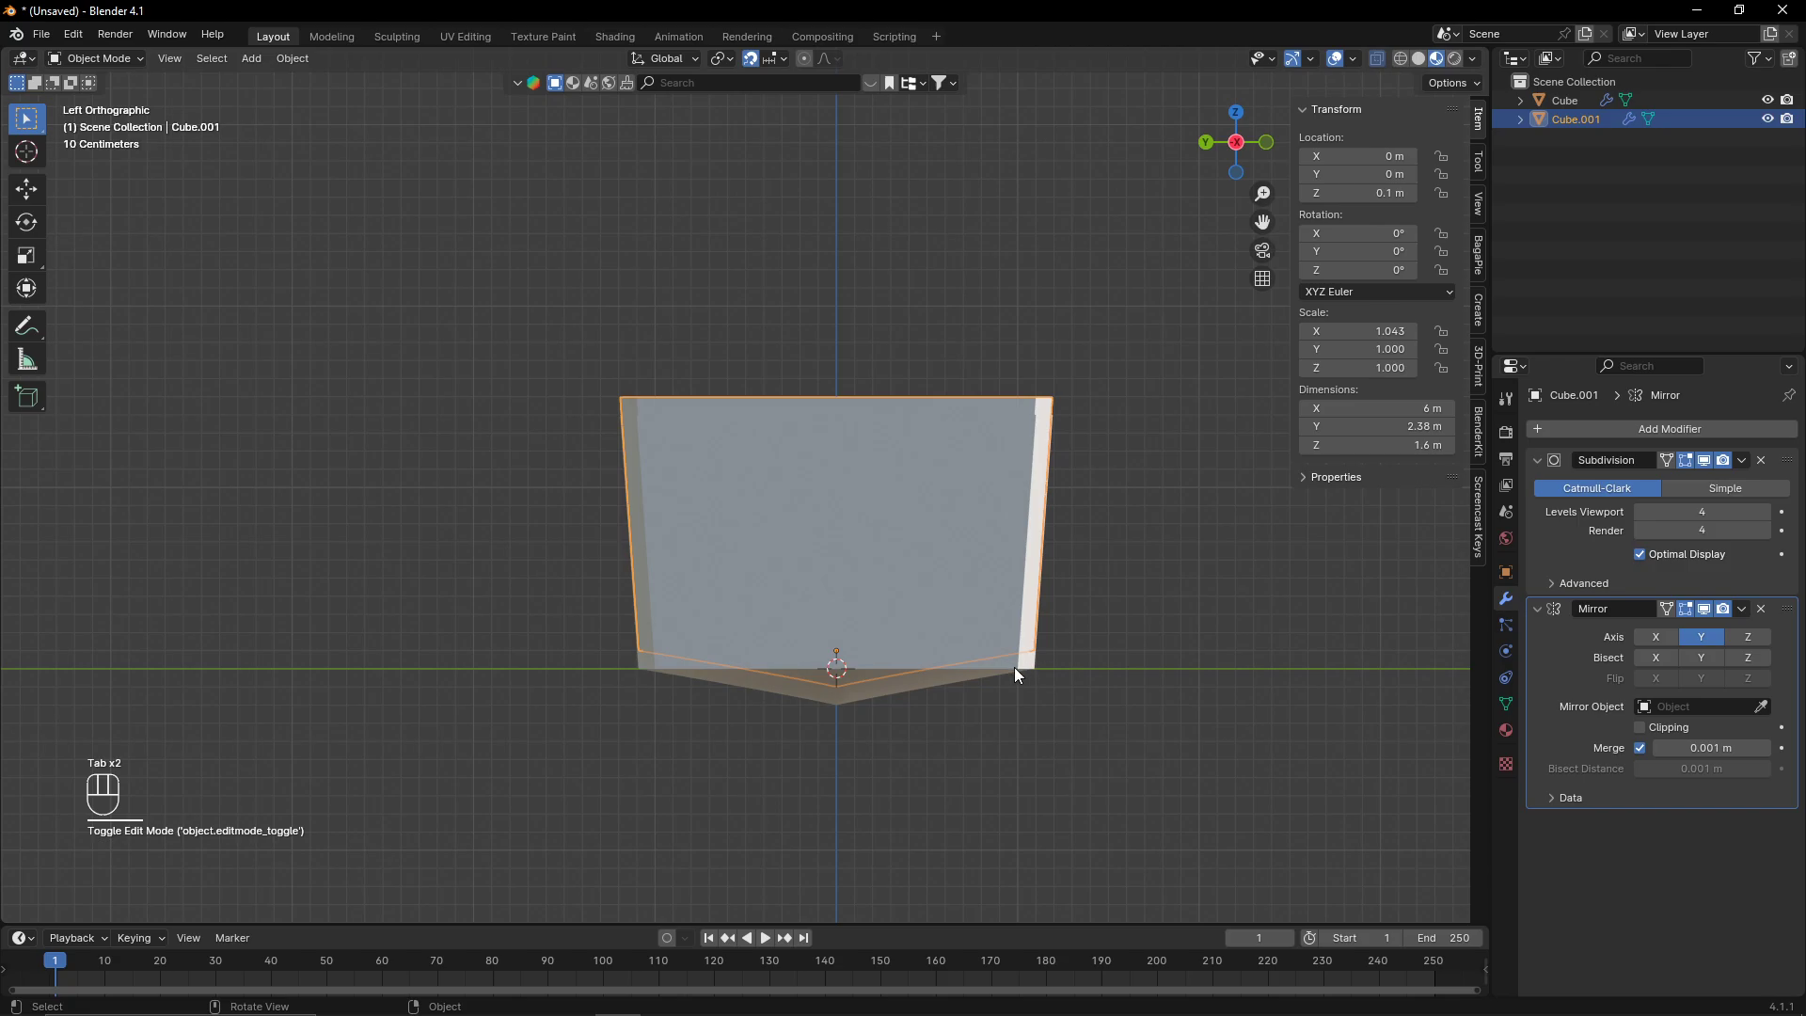
scroll(1035, 682, "up", 2)
key("Tab")
scroll(901, 743, "up", 4)
- Lower the duplicate hull 0.09 m along Z
middle_click_drag(900, 743, 1132, 164)
key("Tab")
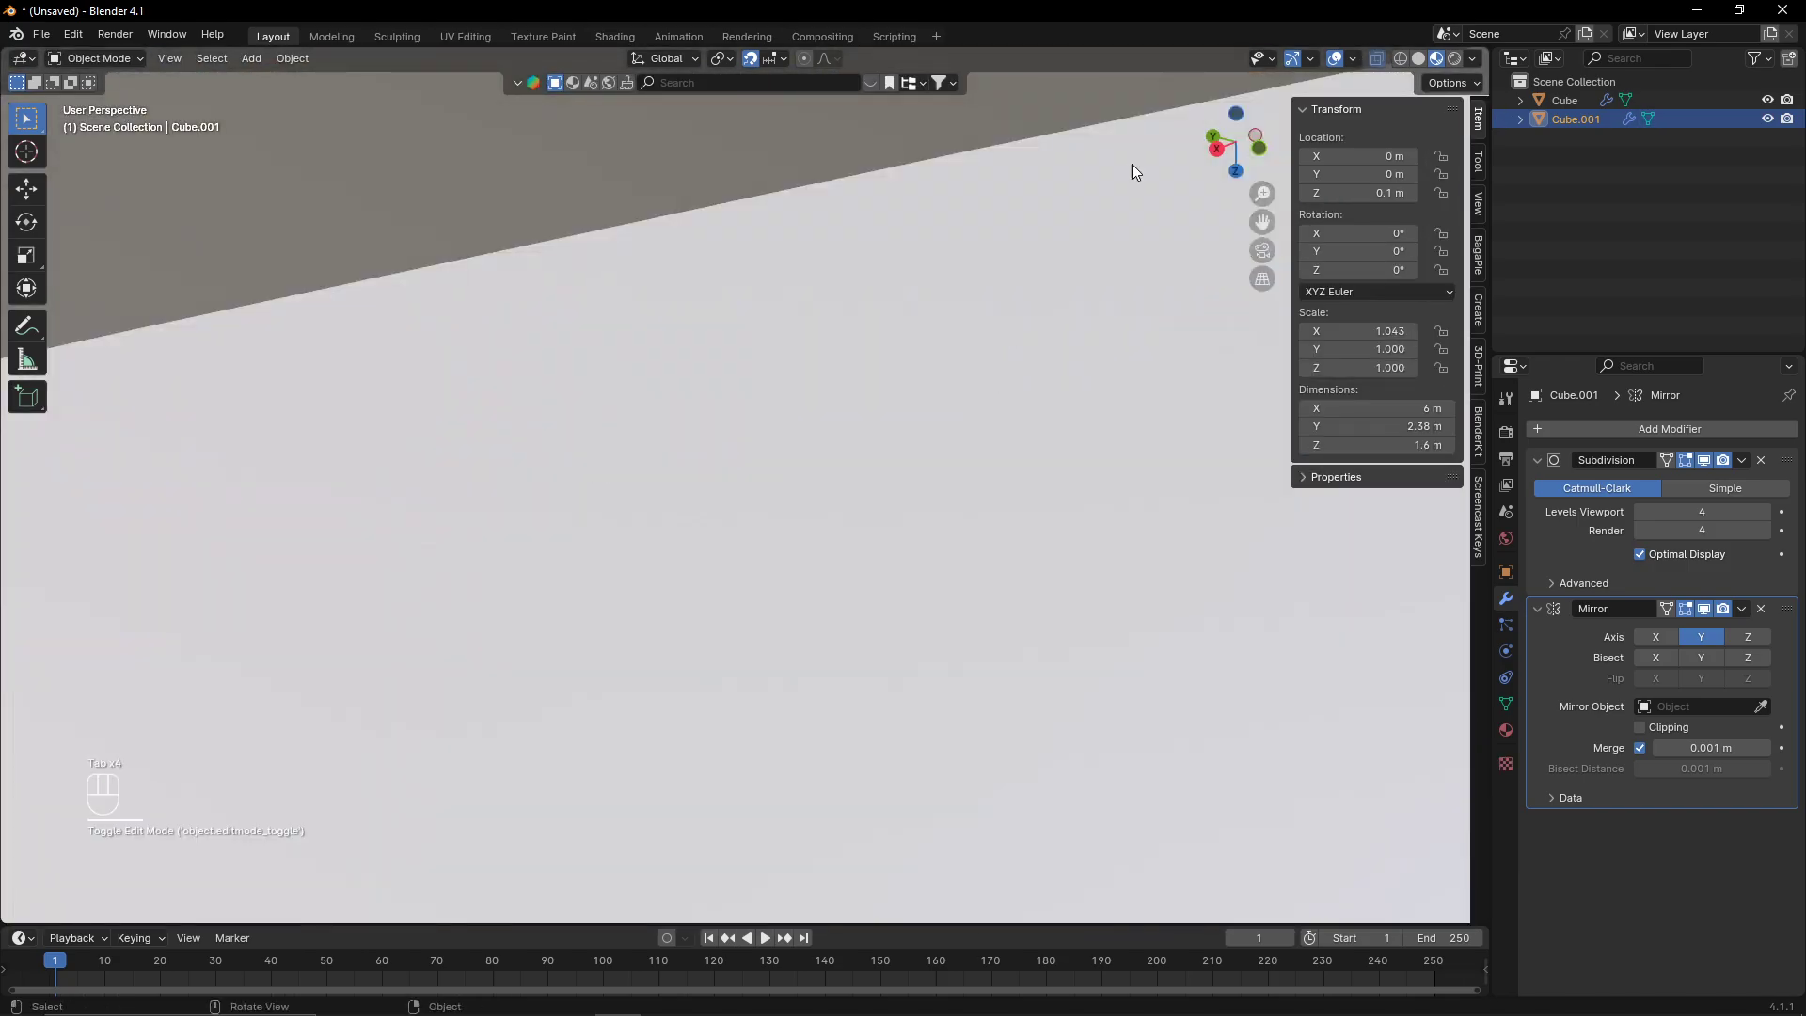
left_click(1211, 144)
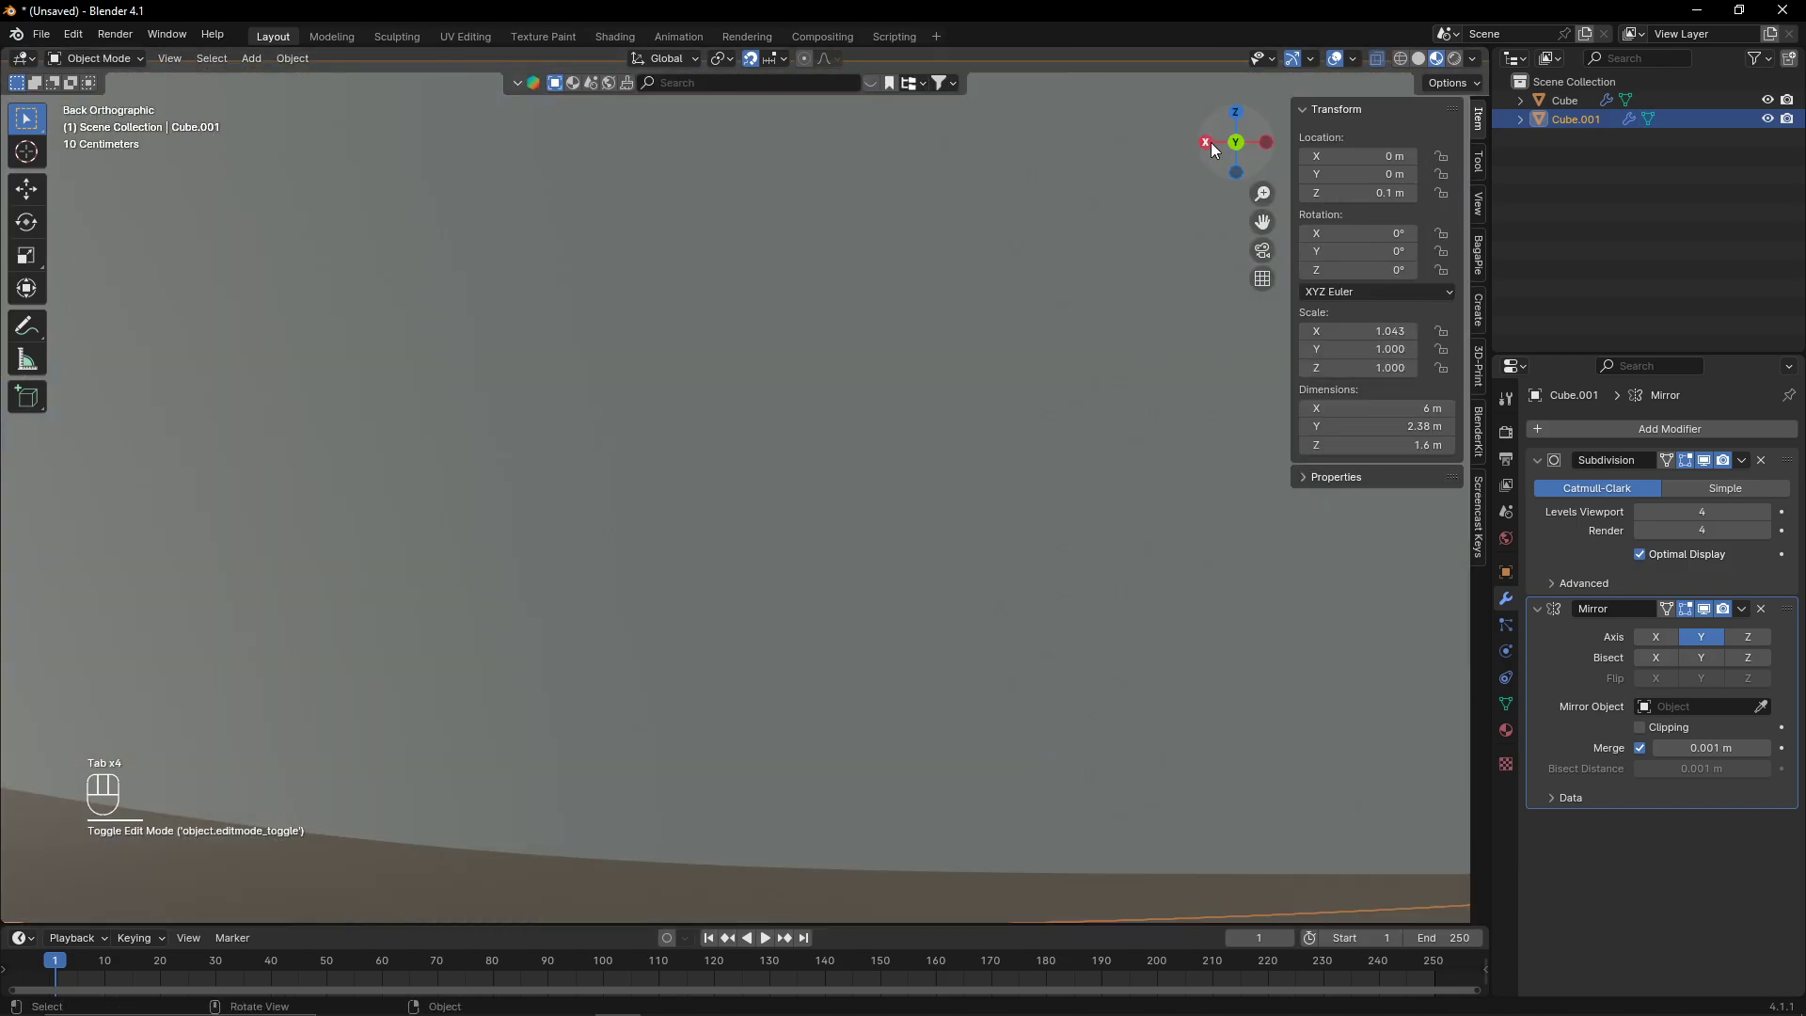
left_click(1268, 144)
scroll(726, 589, "down", 4)
scroll(837, 508, "up", 6)
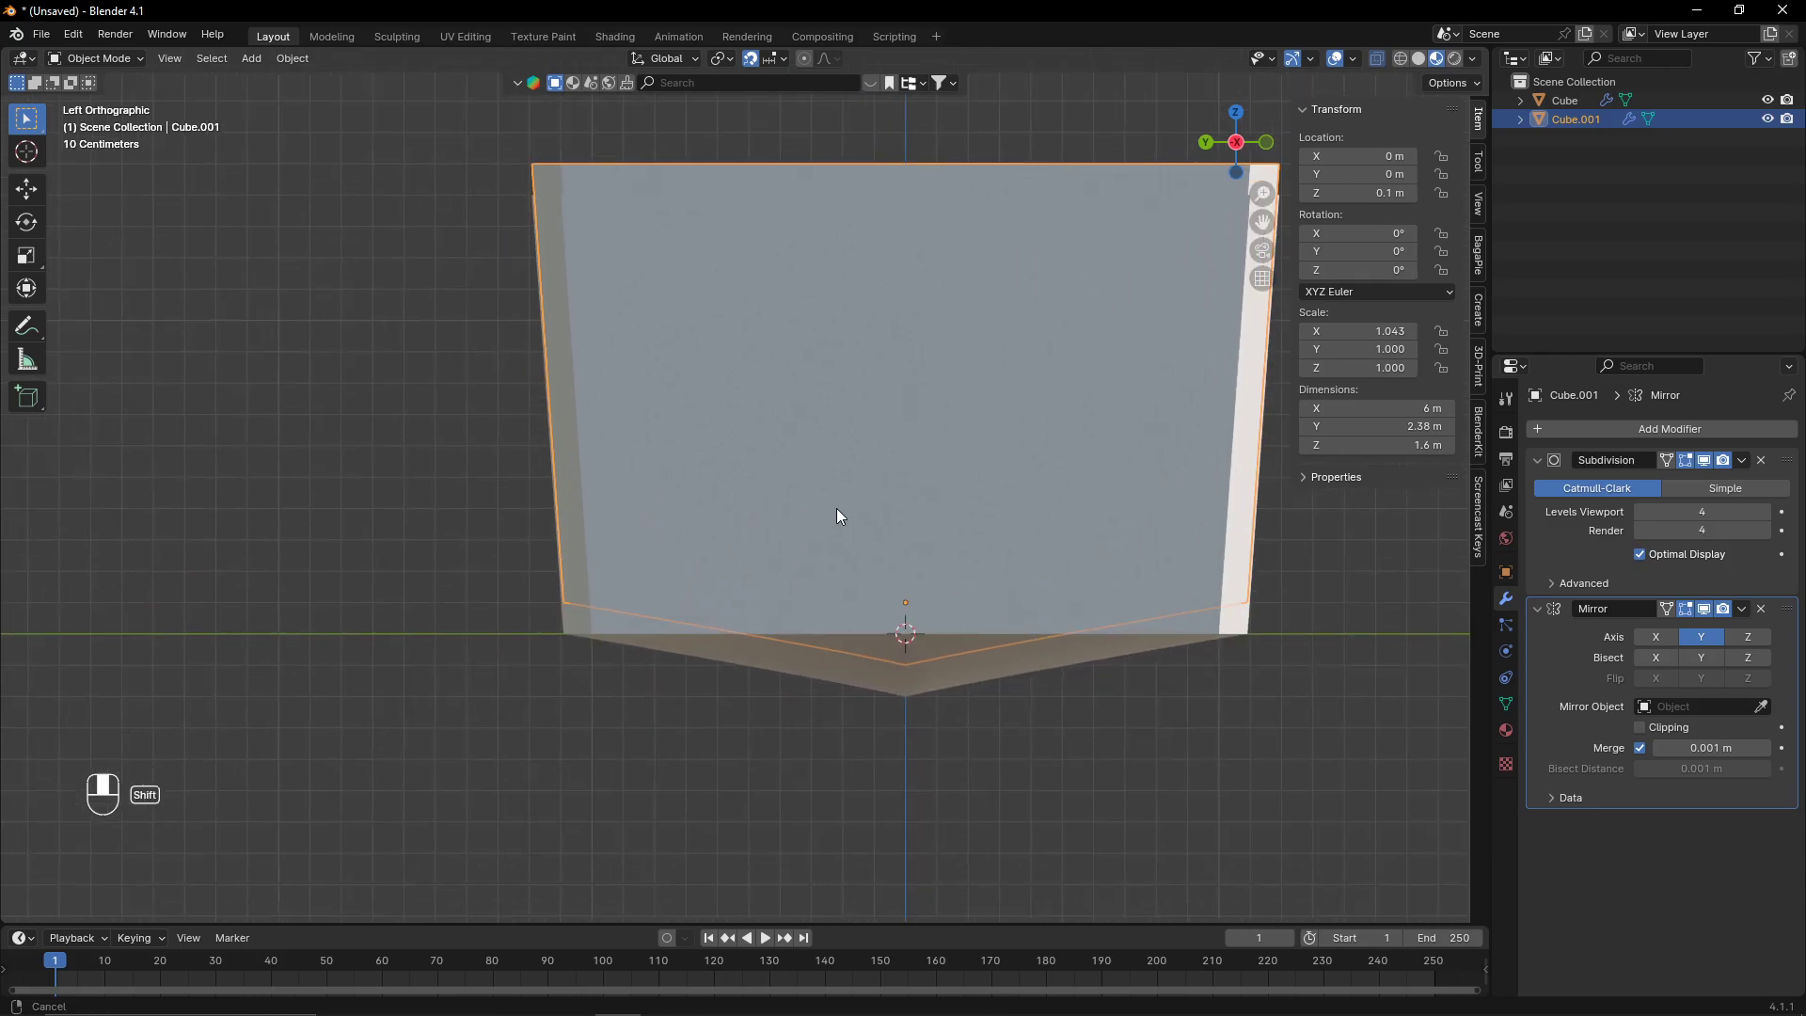
key("g")
key("z")
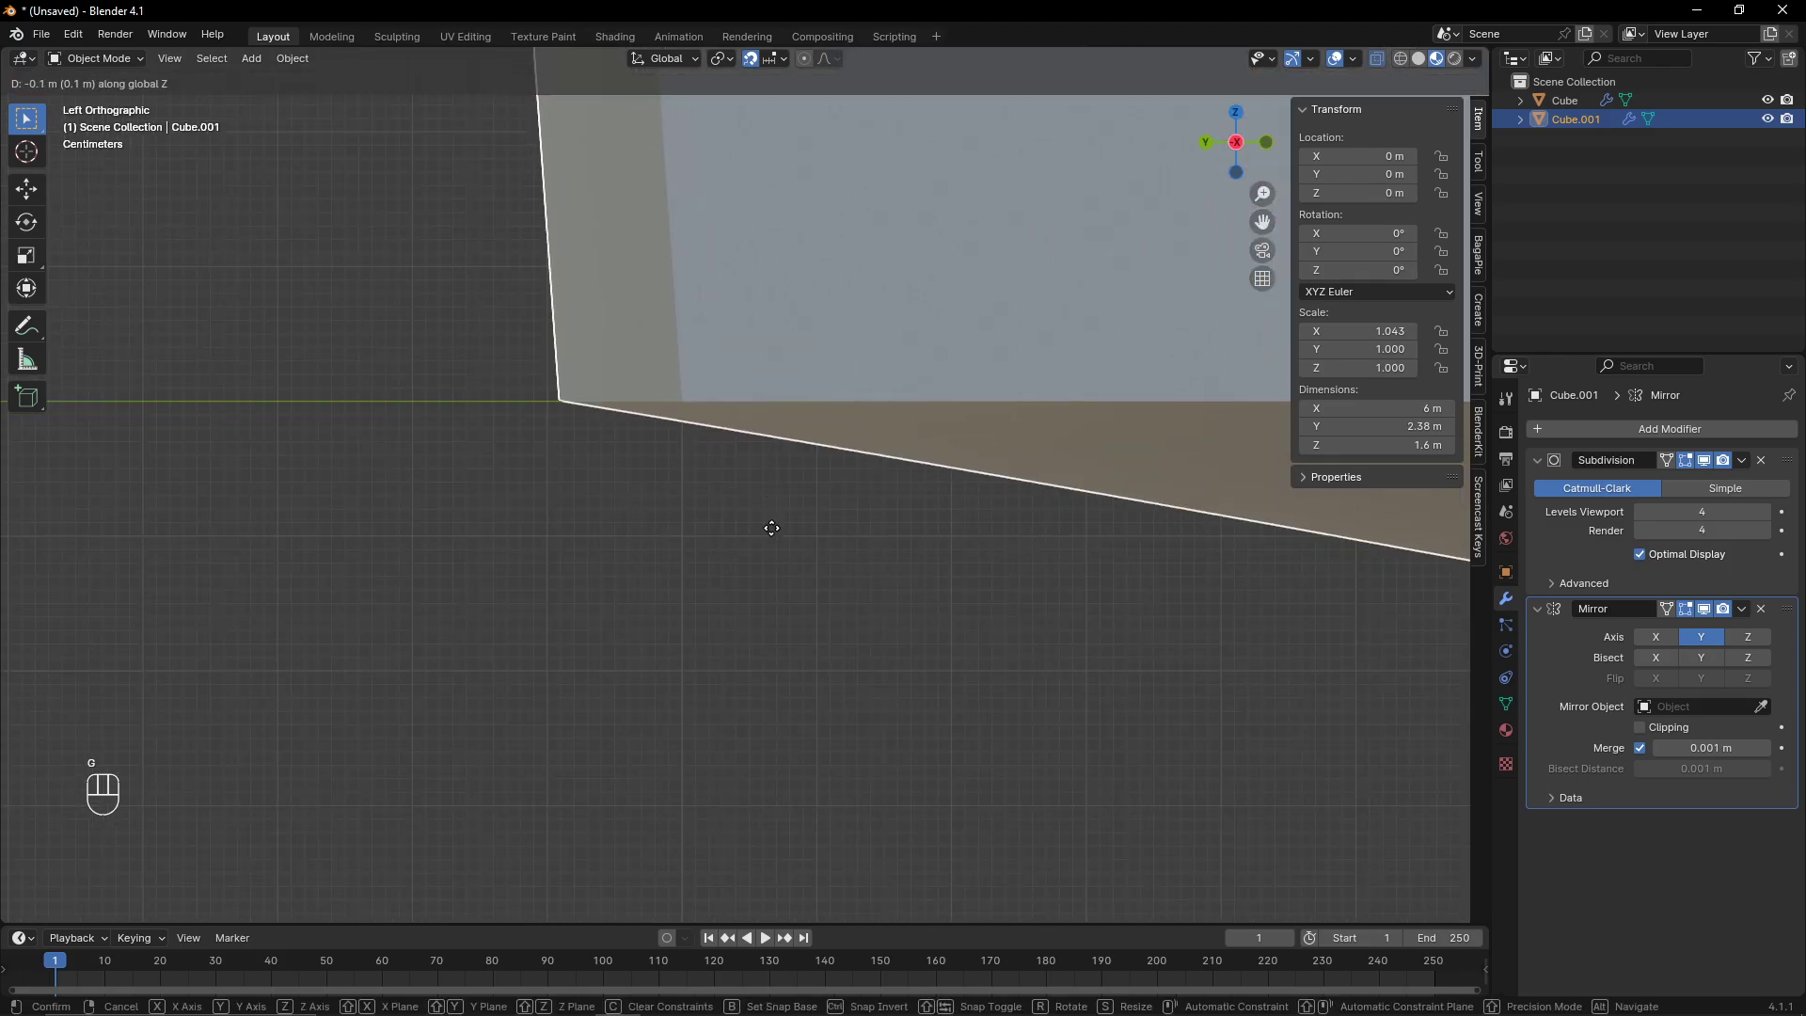
left_click(779, 504)
scroll(777, 495, "down", 4)
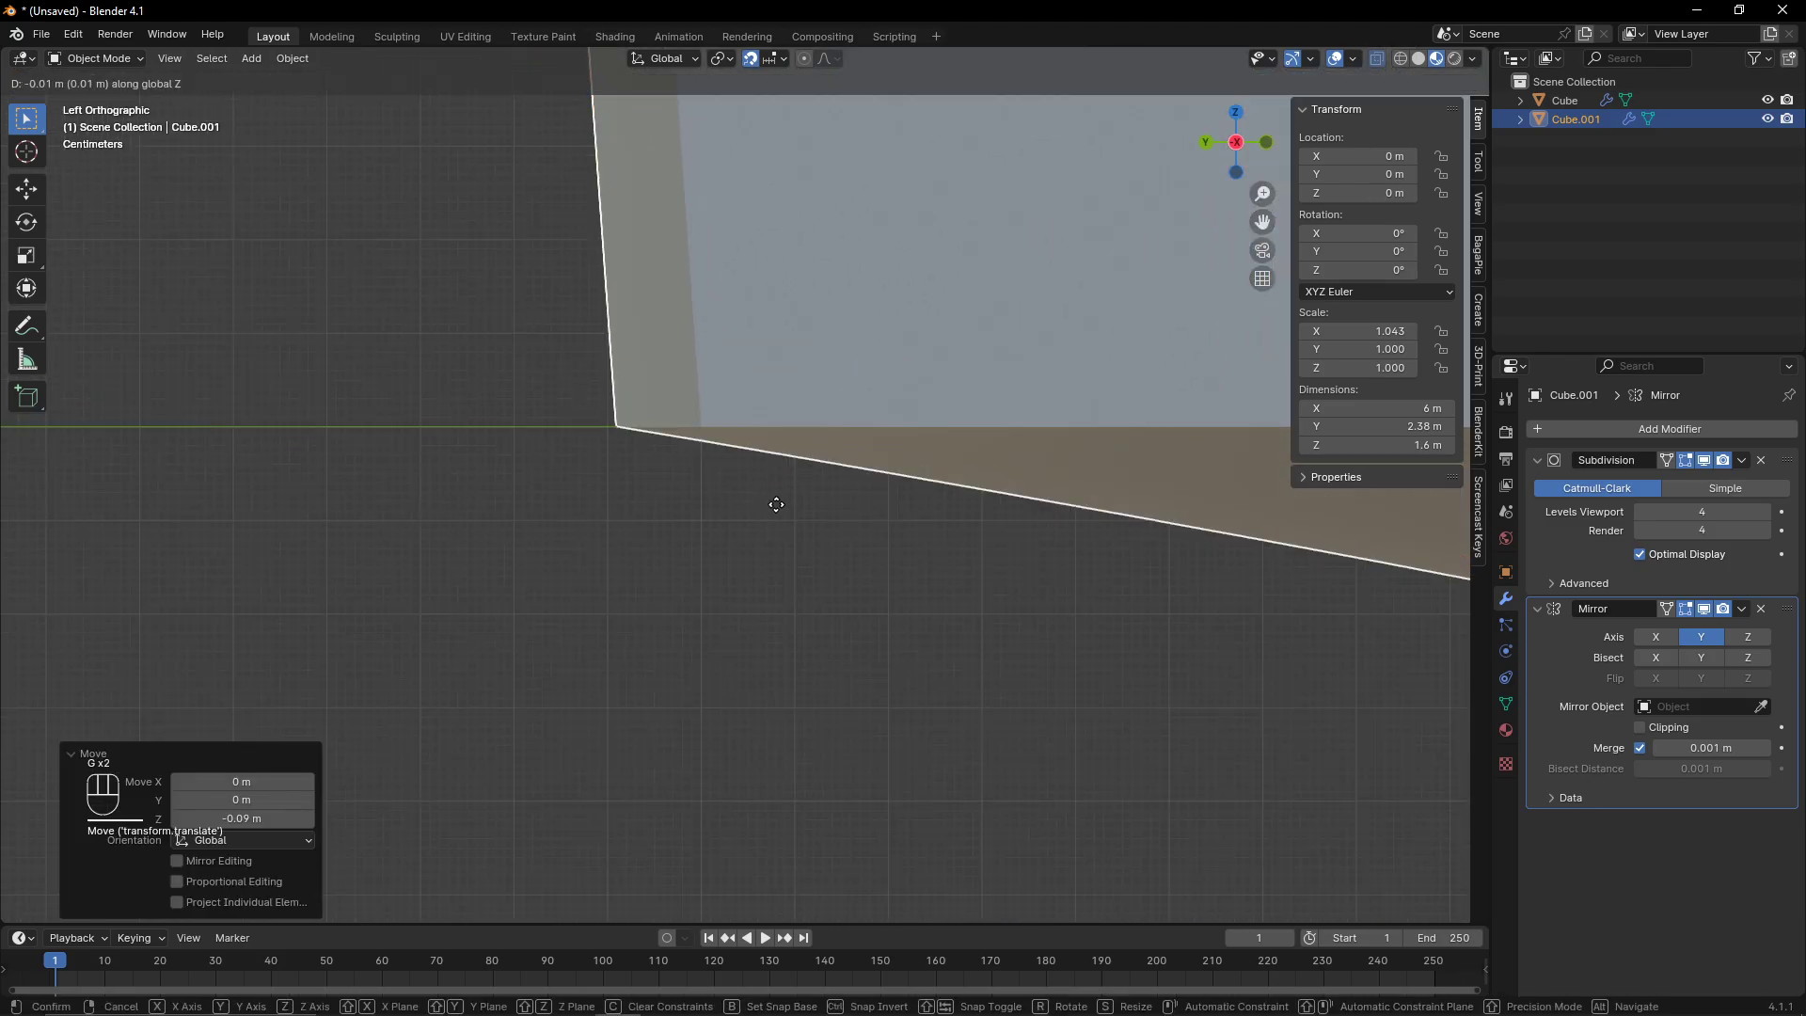
- In the duplicate's edit mode, raise the selected lower vertices 0.01 m along Z
key("Tab")
left_click_drag(544, 338, 1232, 602)
scroll(540, 229, "down", 3)
left_click_drag(604, 277, 1064, 570)
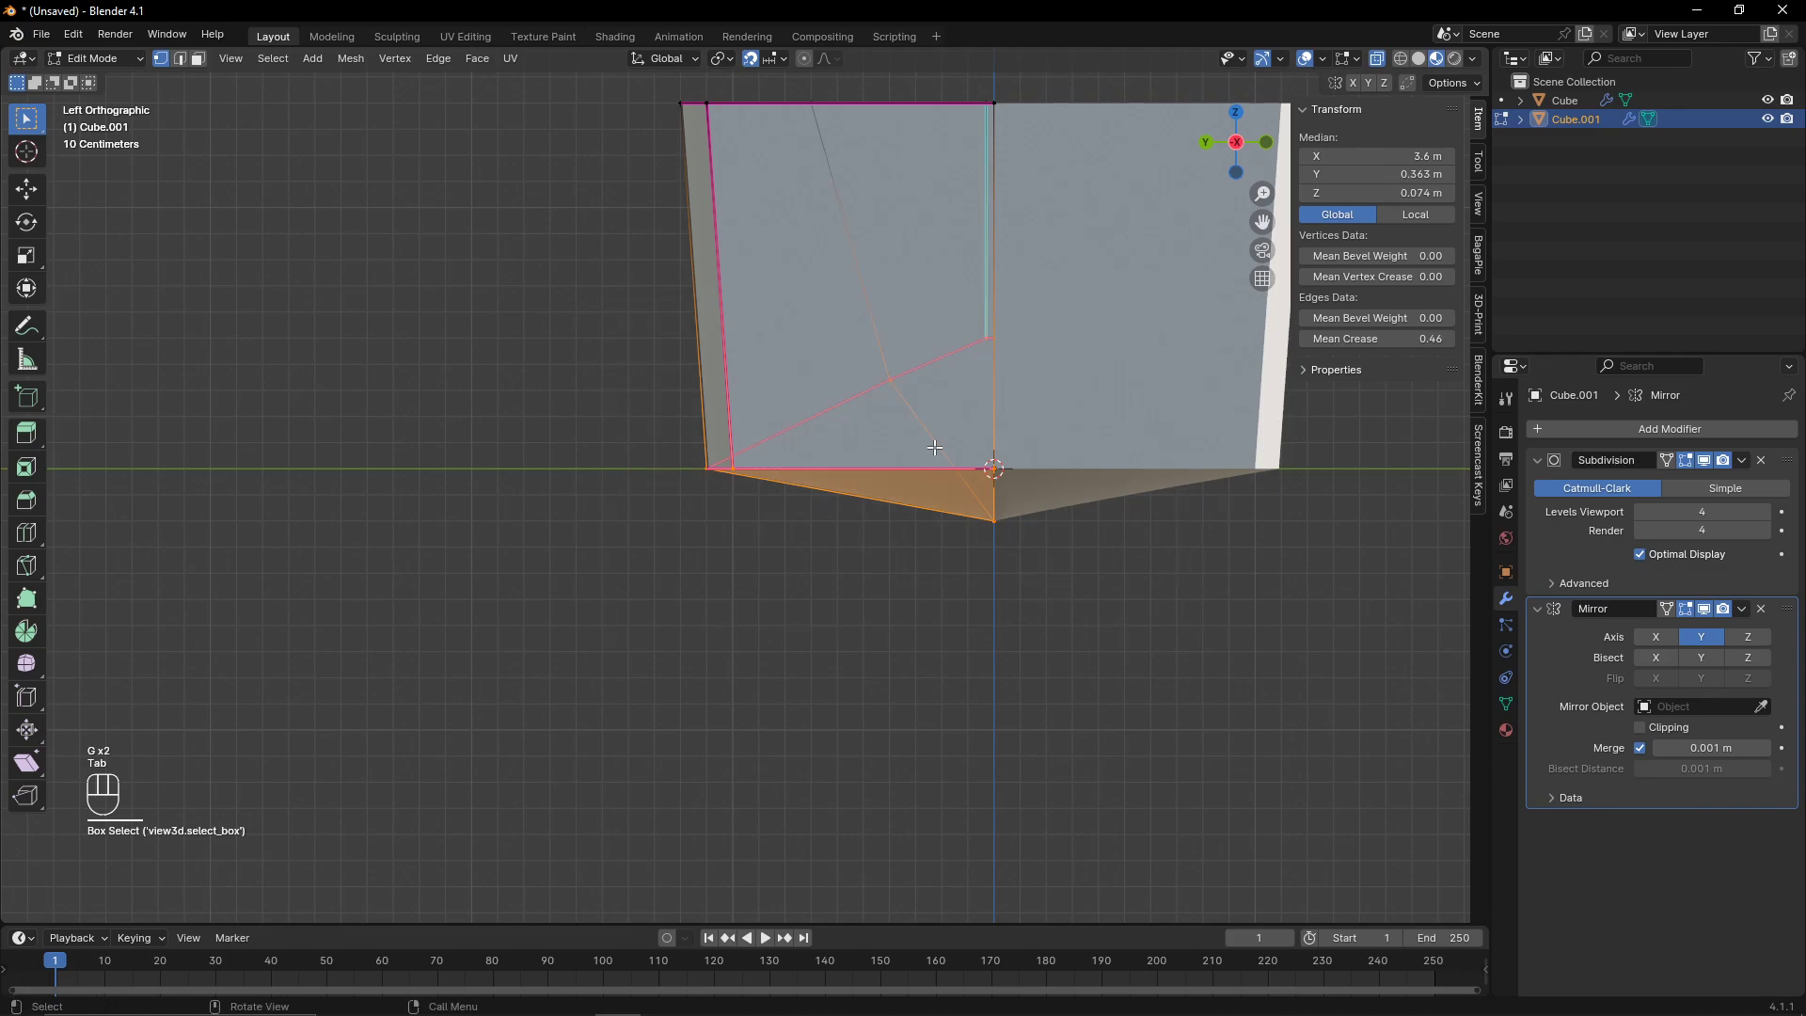
scroll(895, 373, "up", 6)
middle_click_drag(895, 372, 953, 525, "shift")
scroll(946, 533, "up", 3)
key("g")
key("z")
left_click(909, 564)
scroll(828, 461, "down", 11)
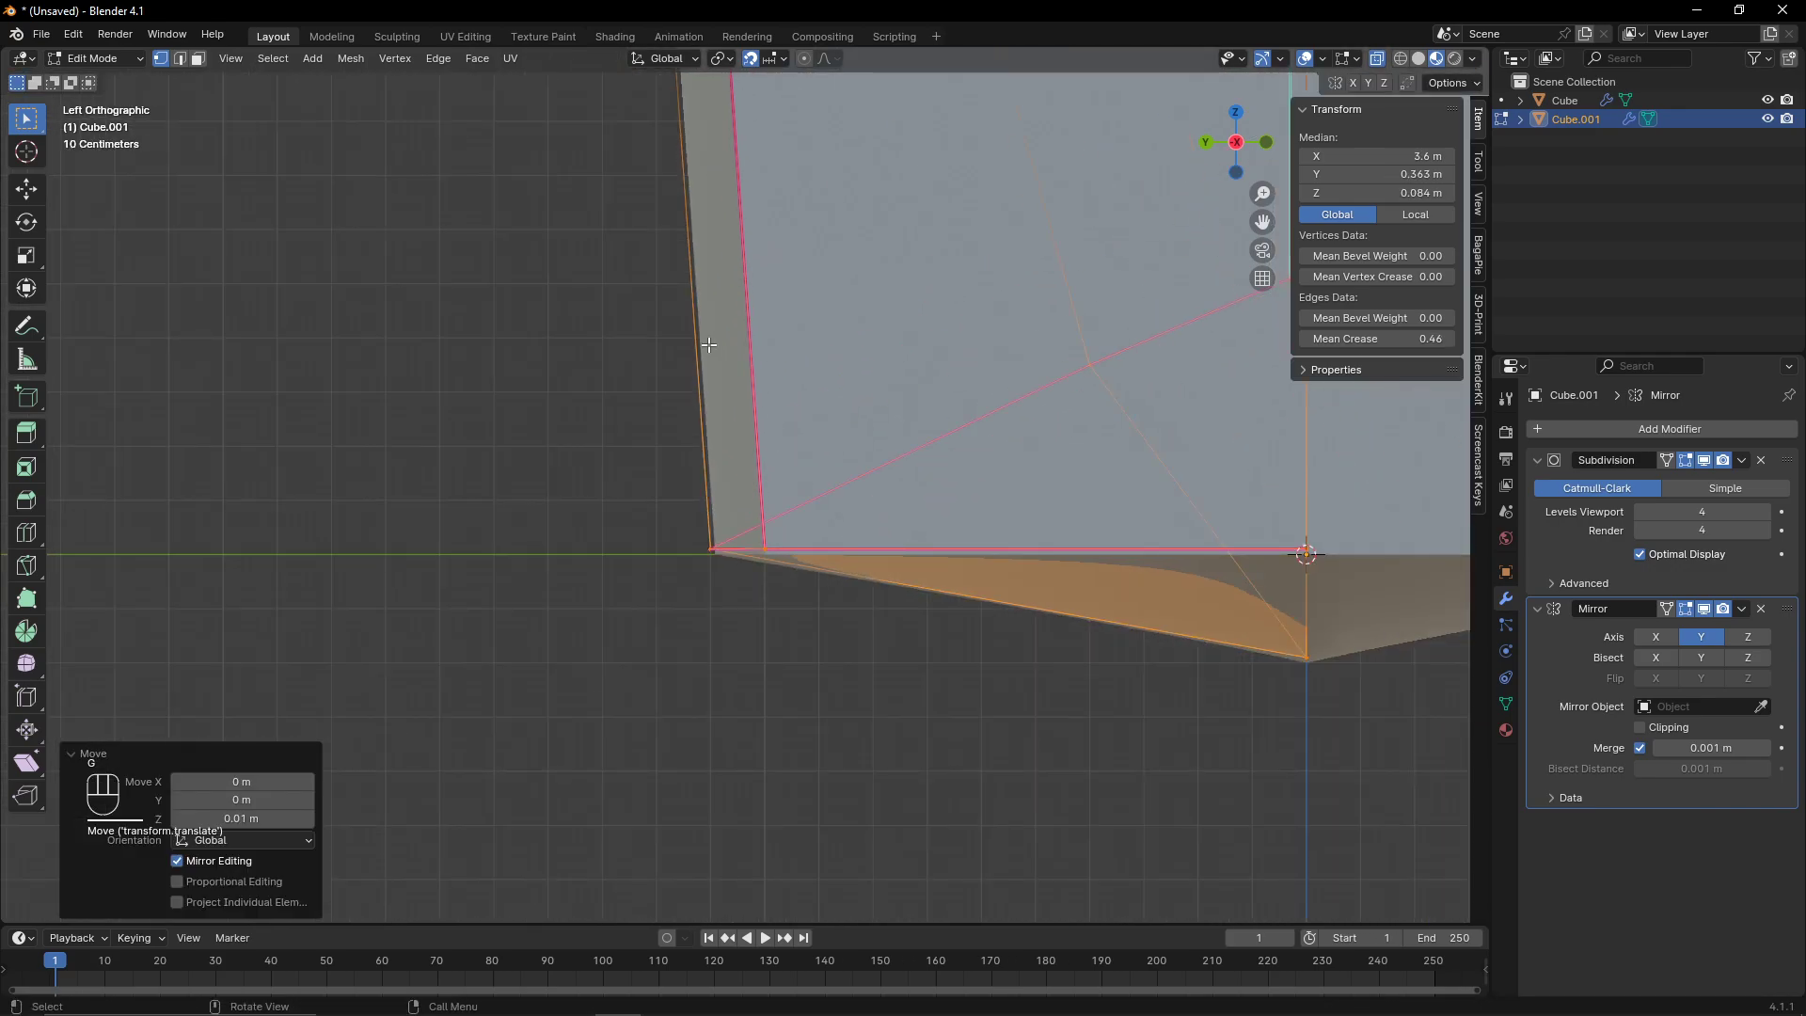
- Move the duplicate's selected side vertices 0.01 m inward along Y
left_click_drag(640, 210, 806, 556)
scroll(725, 471, "up", 5)
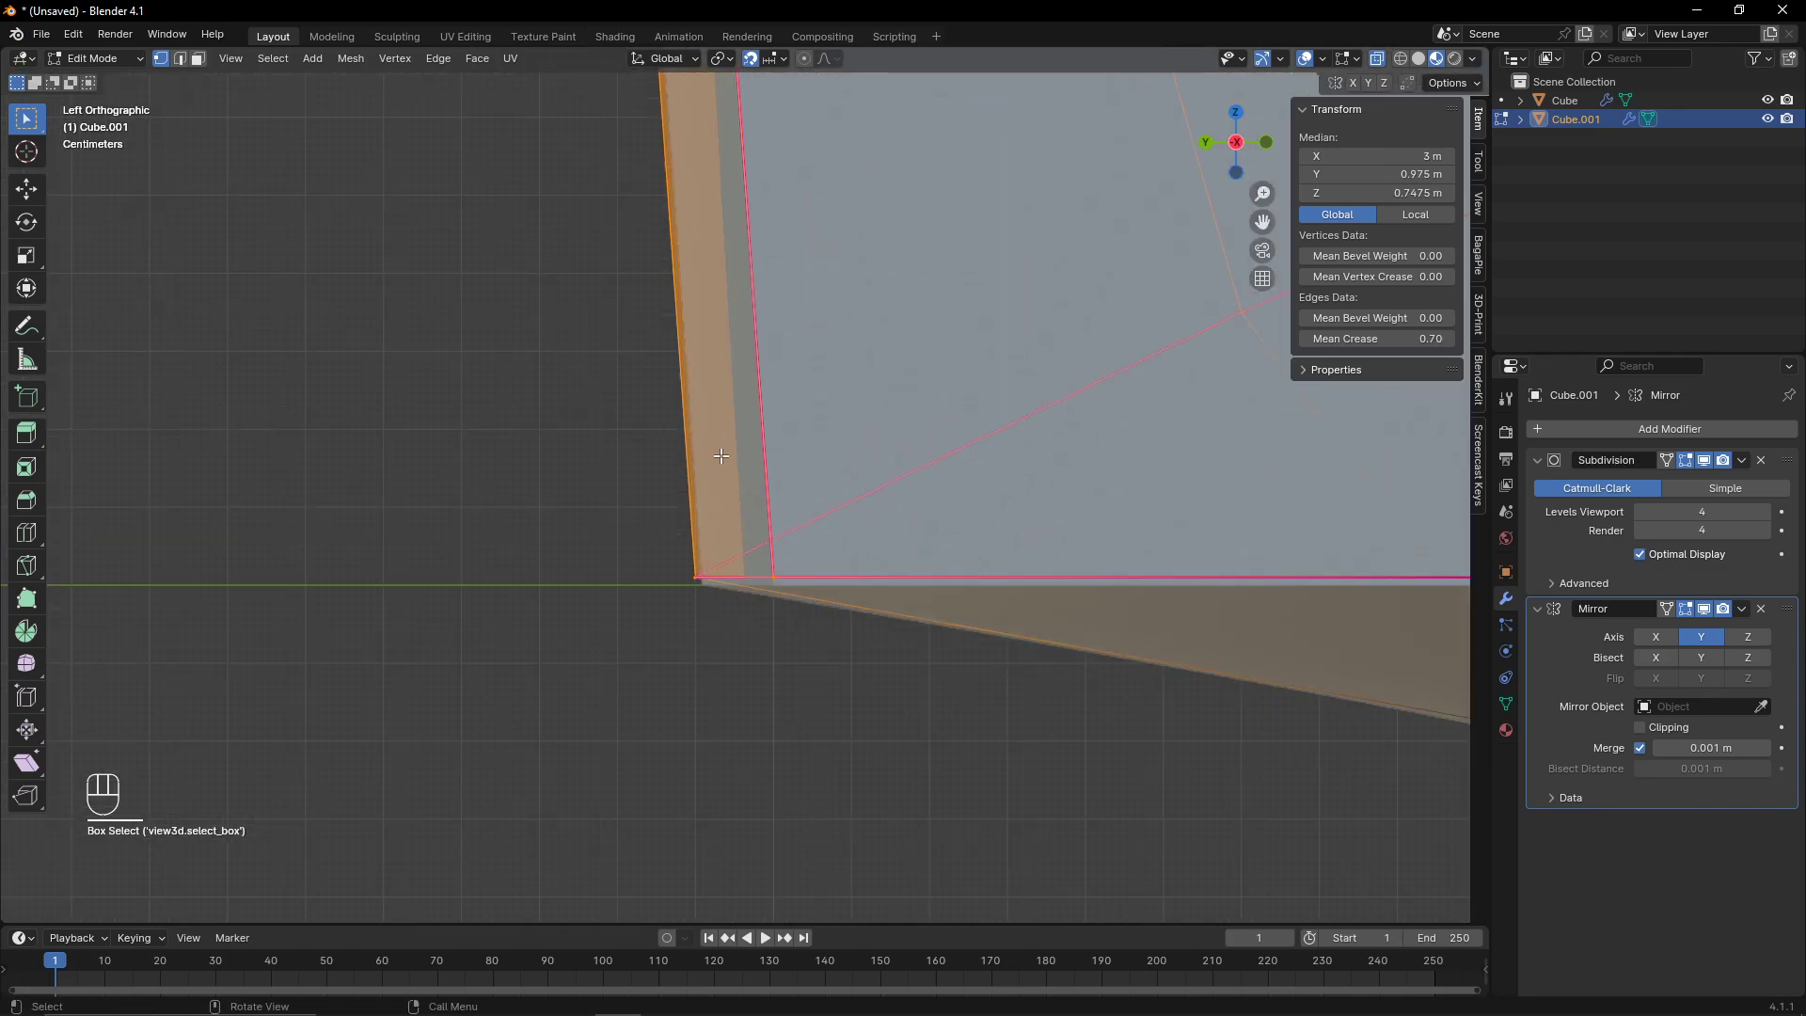
key("g")
key("y")
left_click(729, 494)
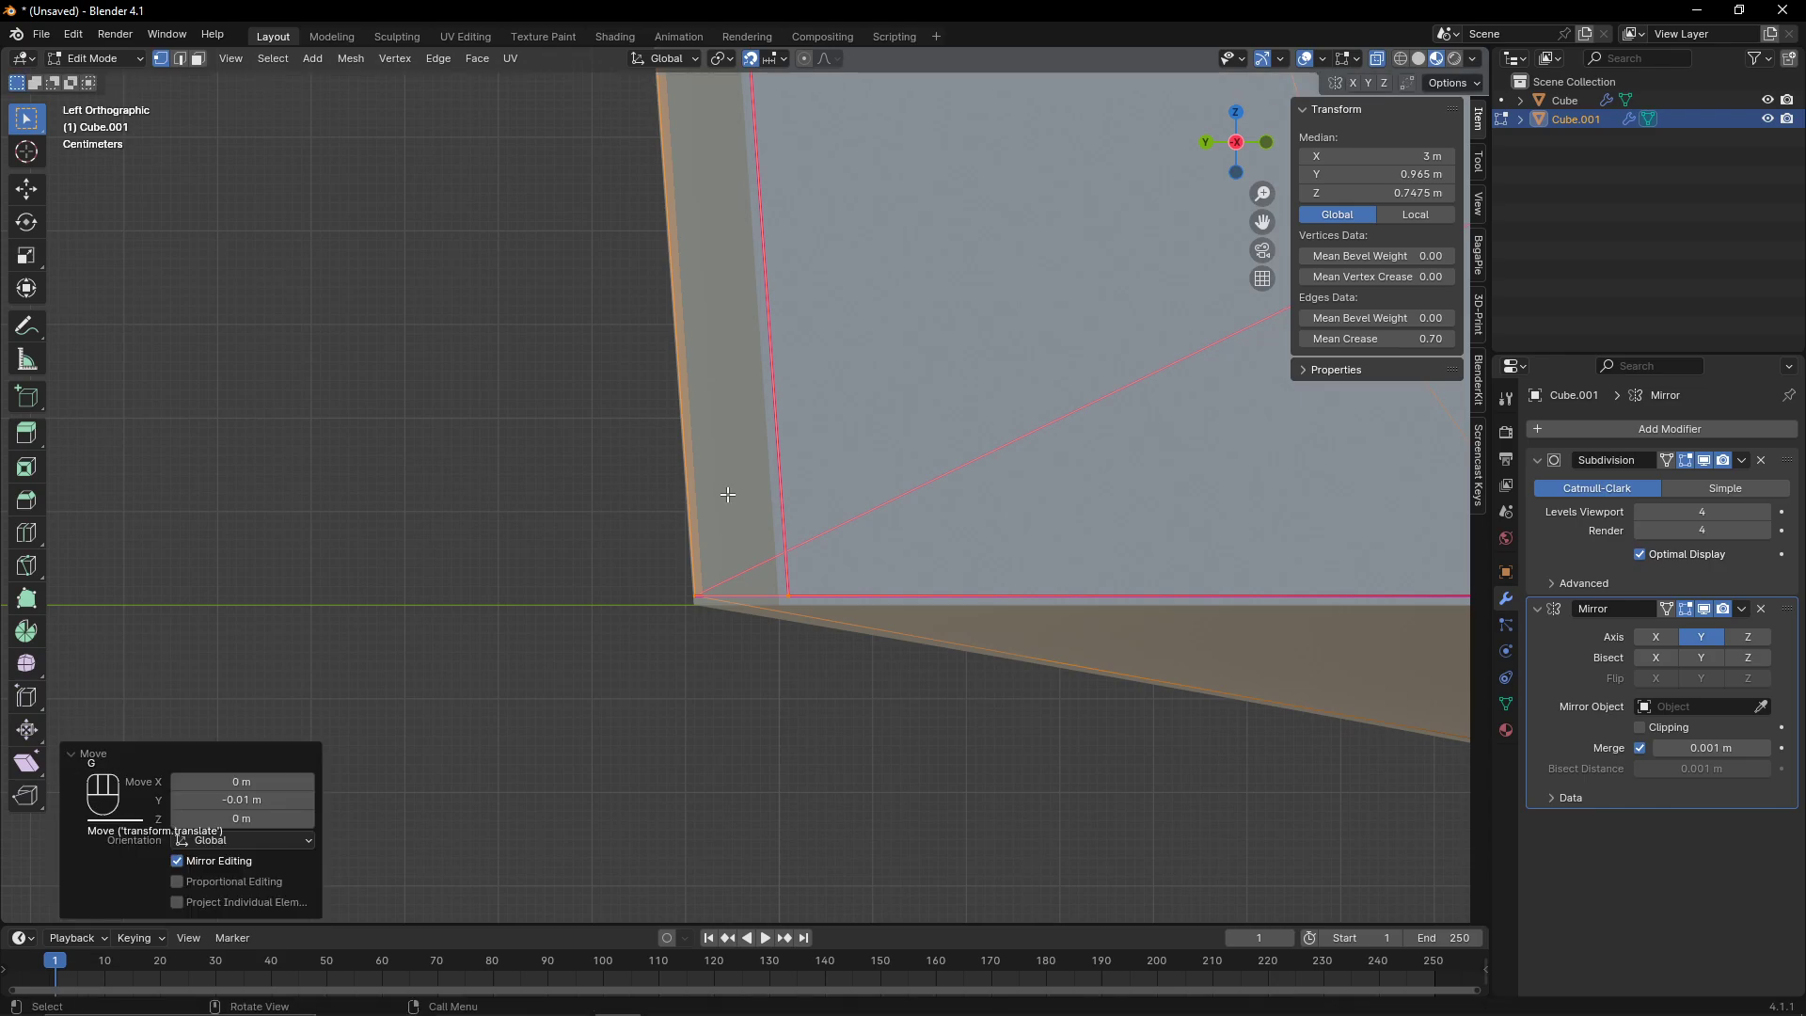
- In the top view, move the duplicate's selected bow vertices 0.01 m back along X
scroll(743, 475, "down", 3)
middle_click_drag(785, 350, 846, 481)
left_click(1232, 129)
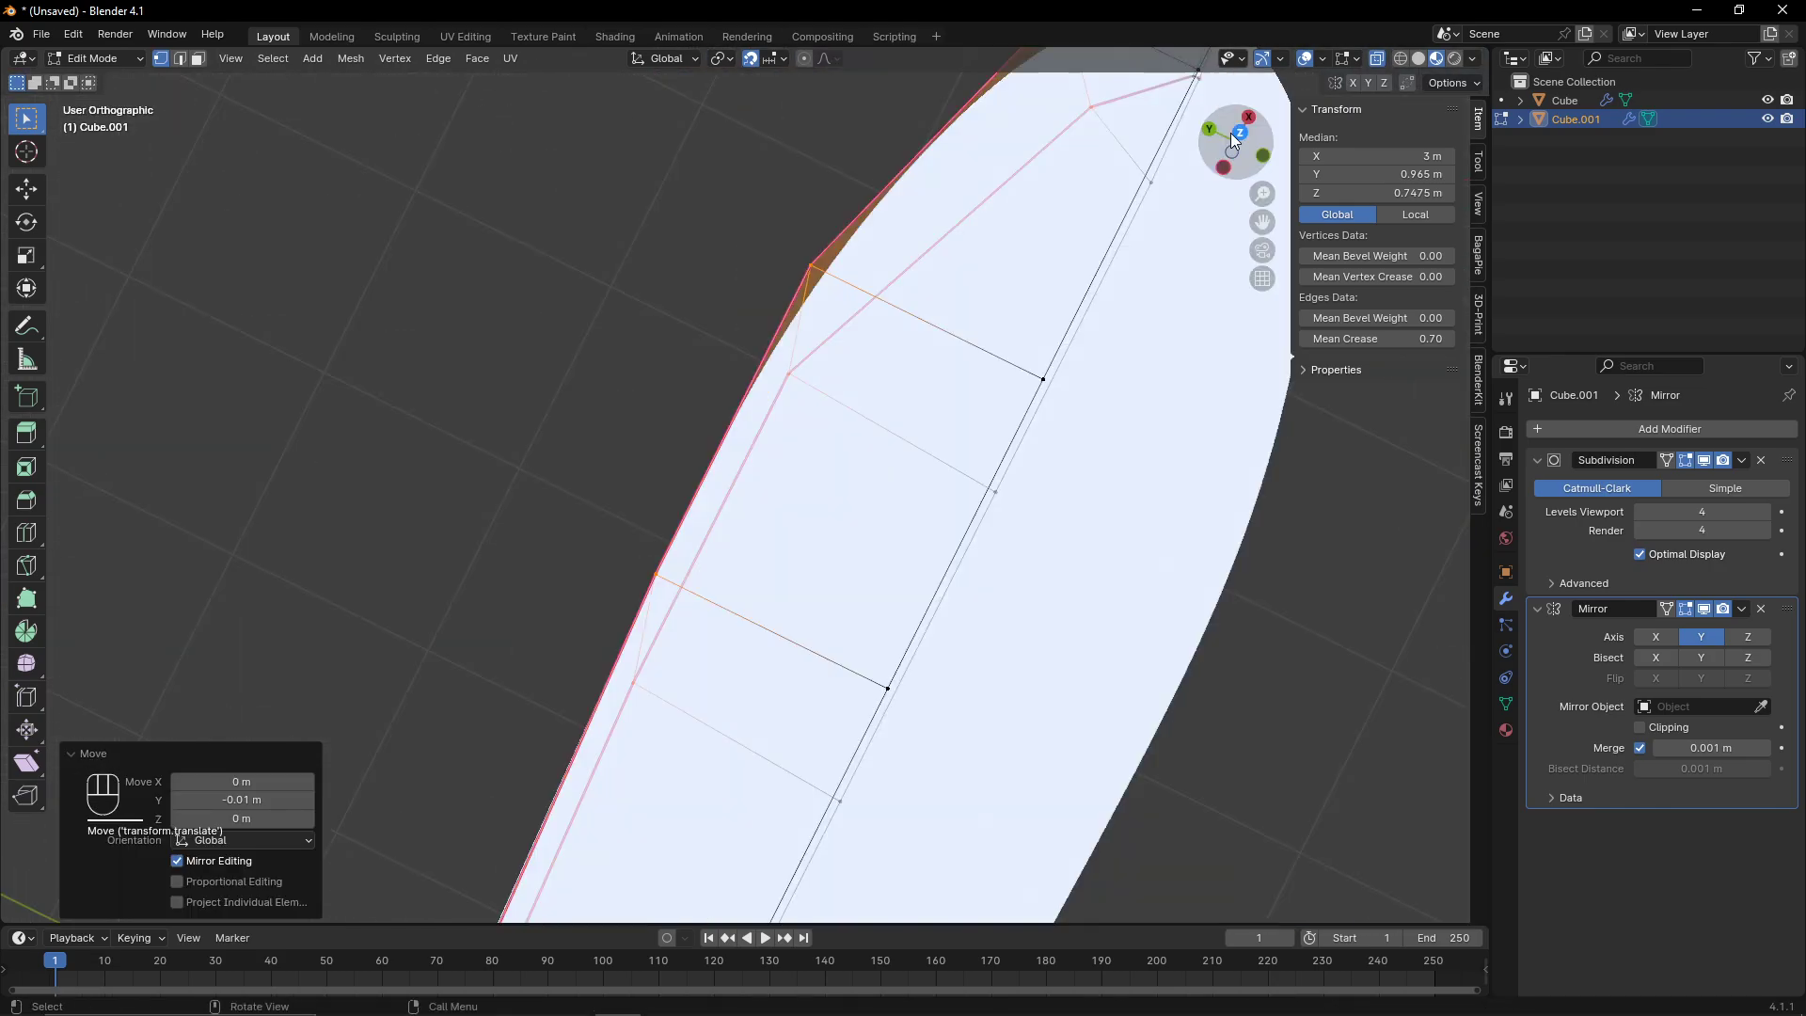
scroll(867, 607, "down", 5)
middle_click_drag(866, 608, 807, 544, "shift")
left_click_drag(806, 353, 958, 580)
scroll(1007, 478, "up", 6)
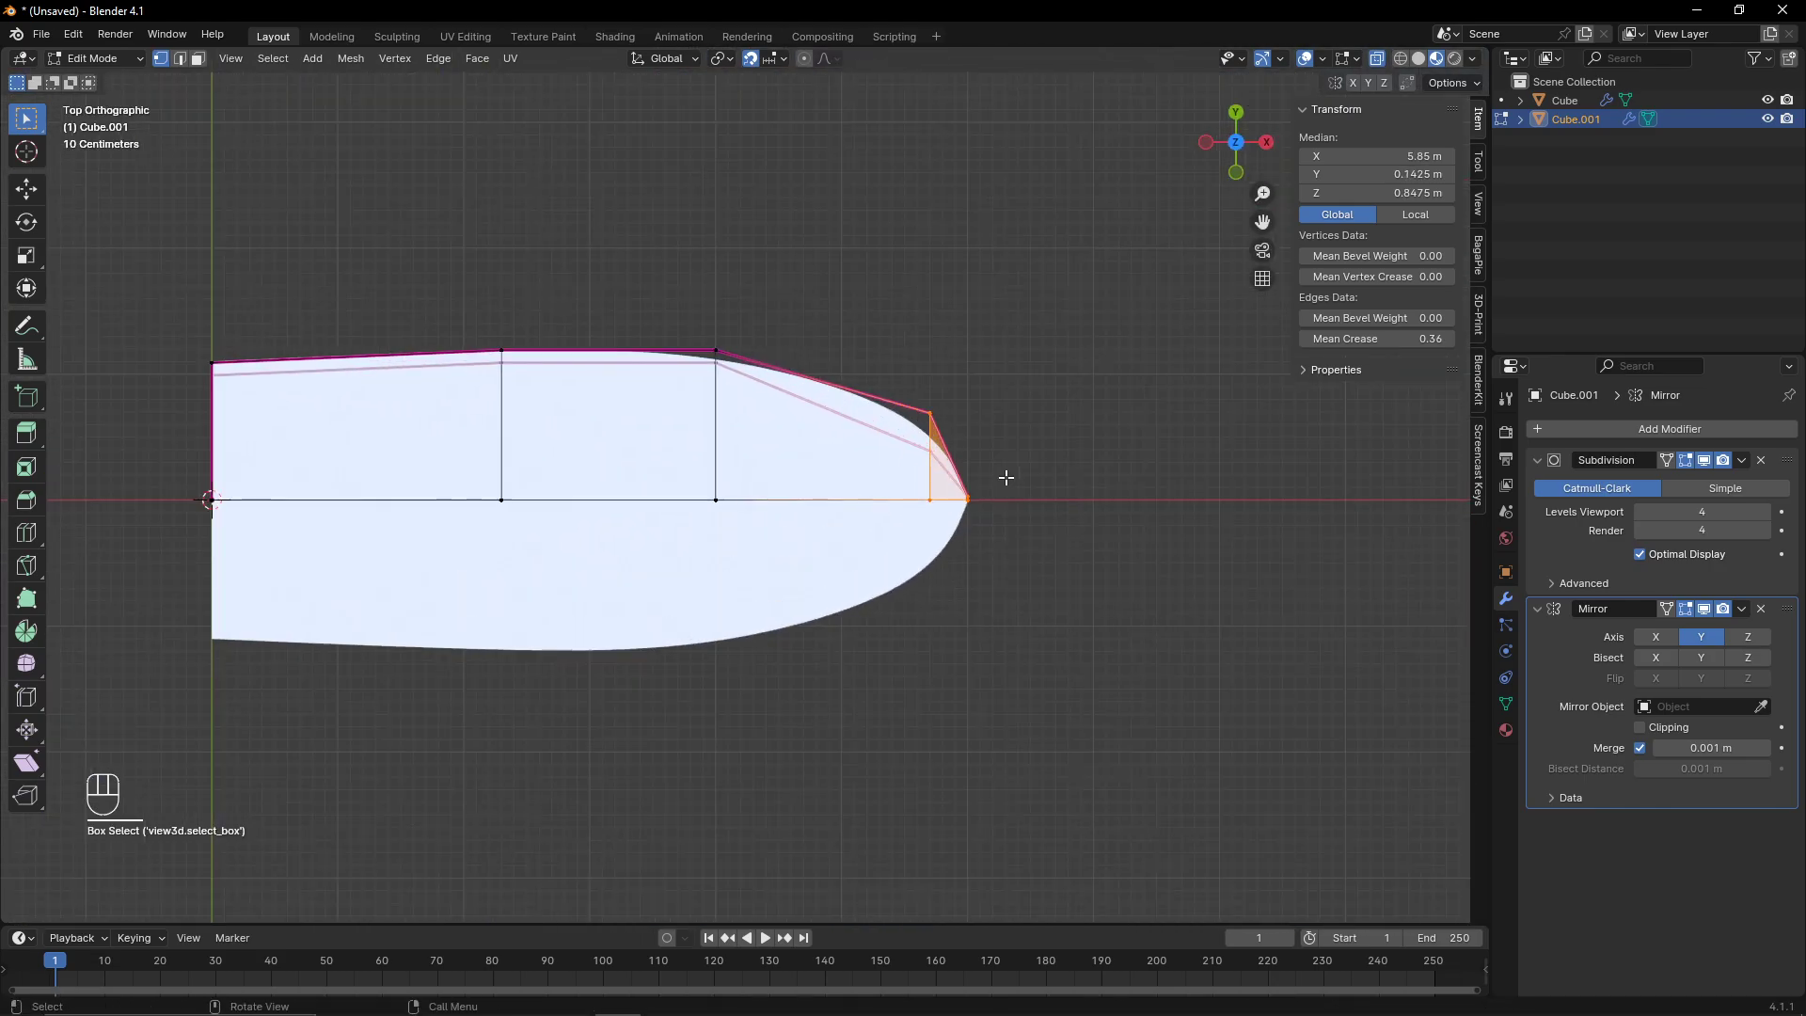
middle_click_drag(937, 452, 594, 509, "shift")
scroll(984, 505, "up", 9)
key("g")
key("x")
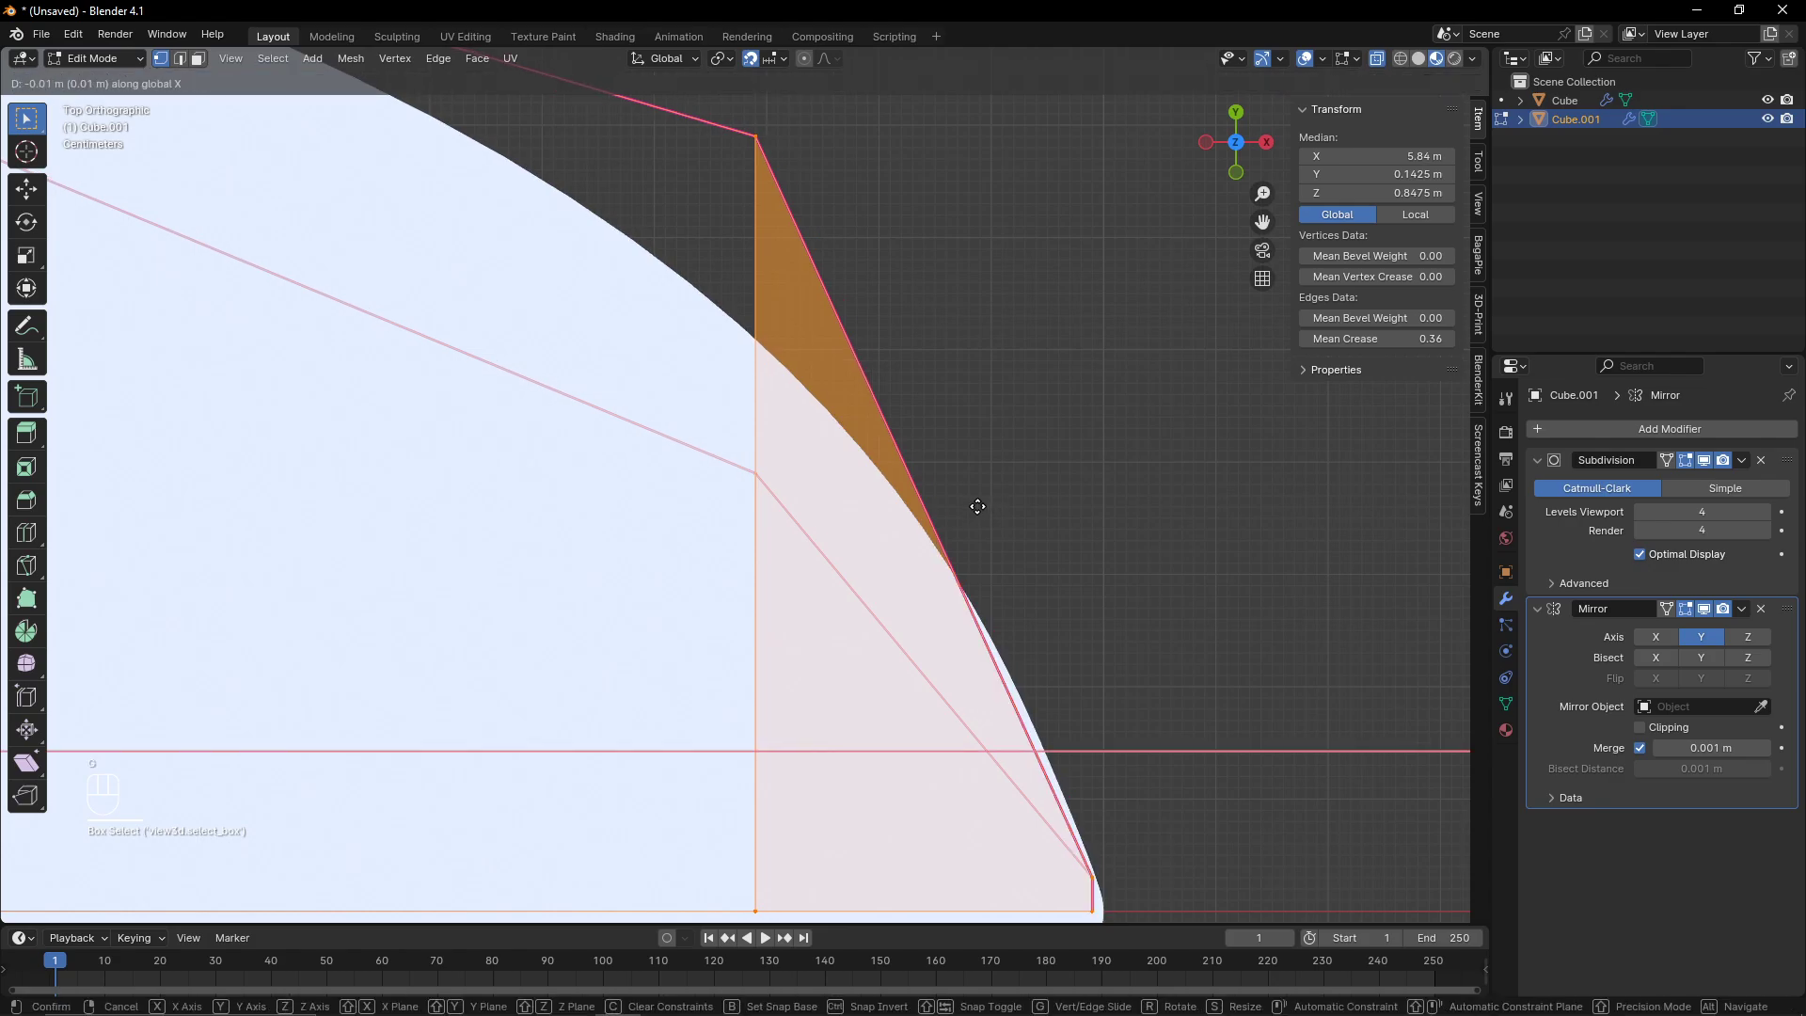
left_click(975, 508)
- Move the duplicate's stern vertices slightly along X and leave edit mode
scroll(718, 460, "down", 13)
middle_click_drag(556, 447, 1064, 487, "shift")
left_click_drag(543, 356, 718, 648)
scroll(653, 657, "up", 9)
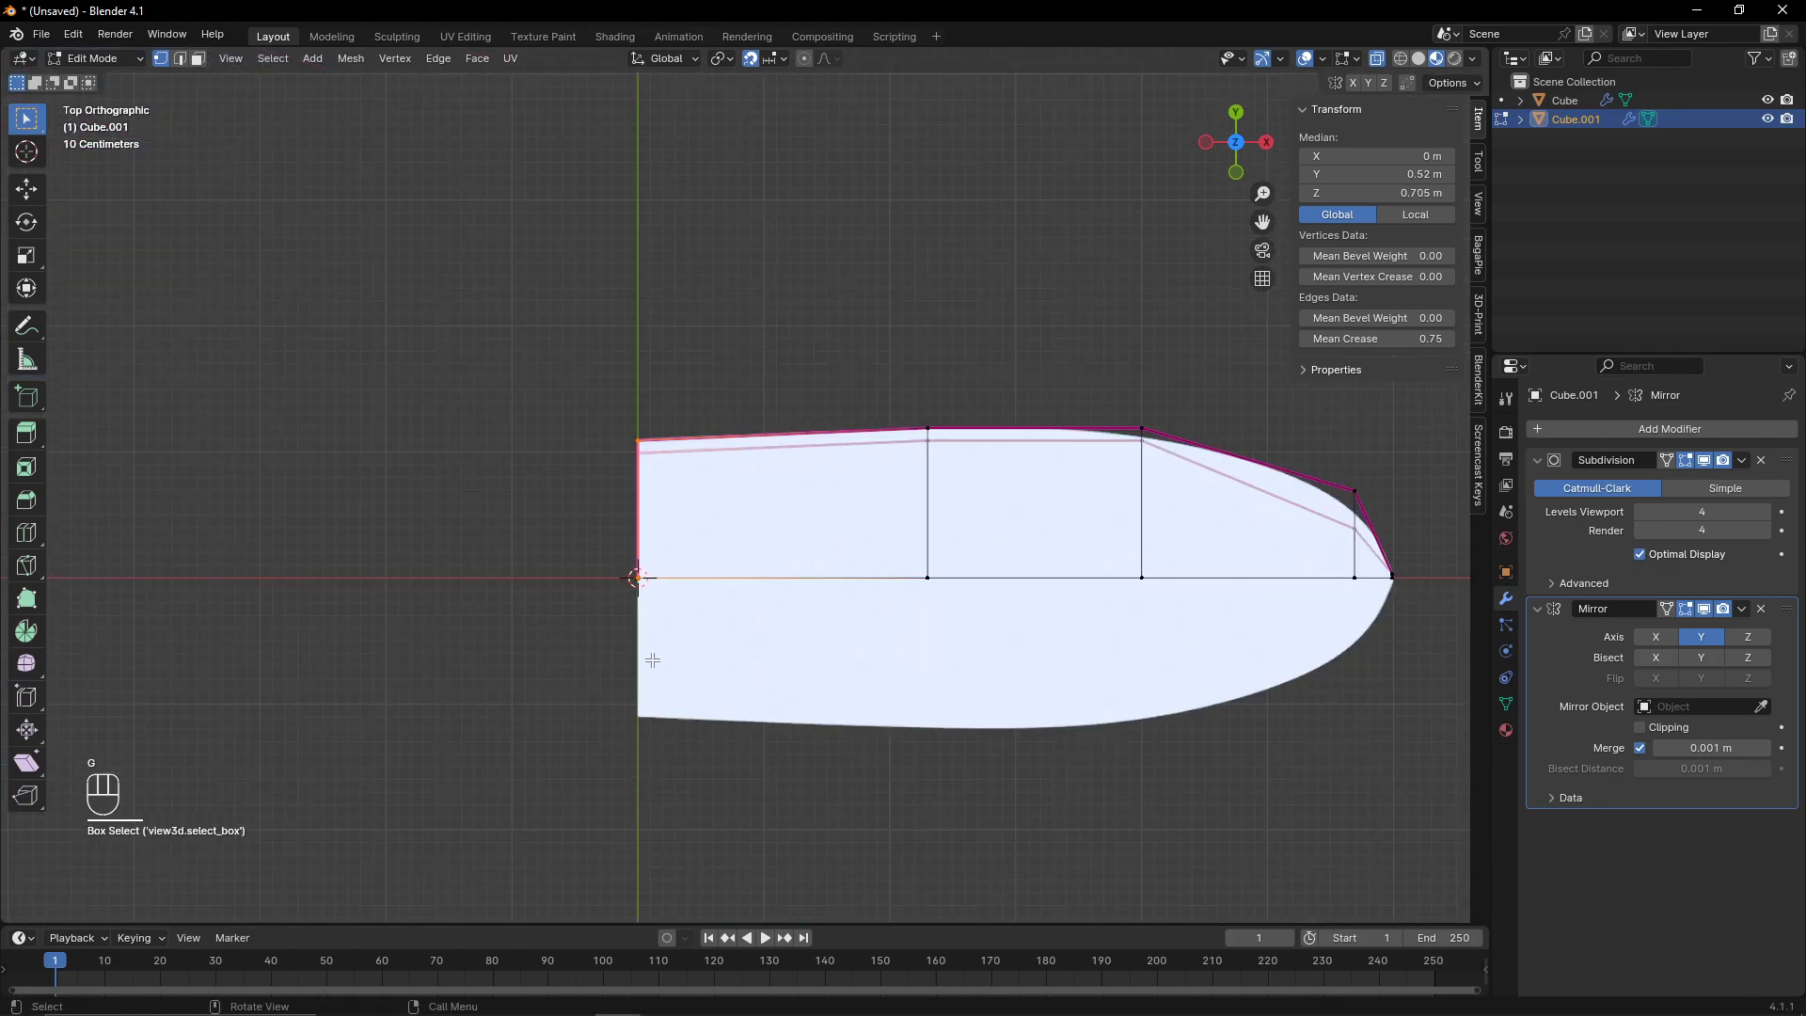
middle_click_drag(488, 548, 856, 491, "shift")
middle_click_drag(856, 491, 859, 489)
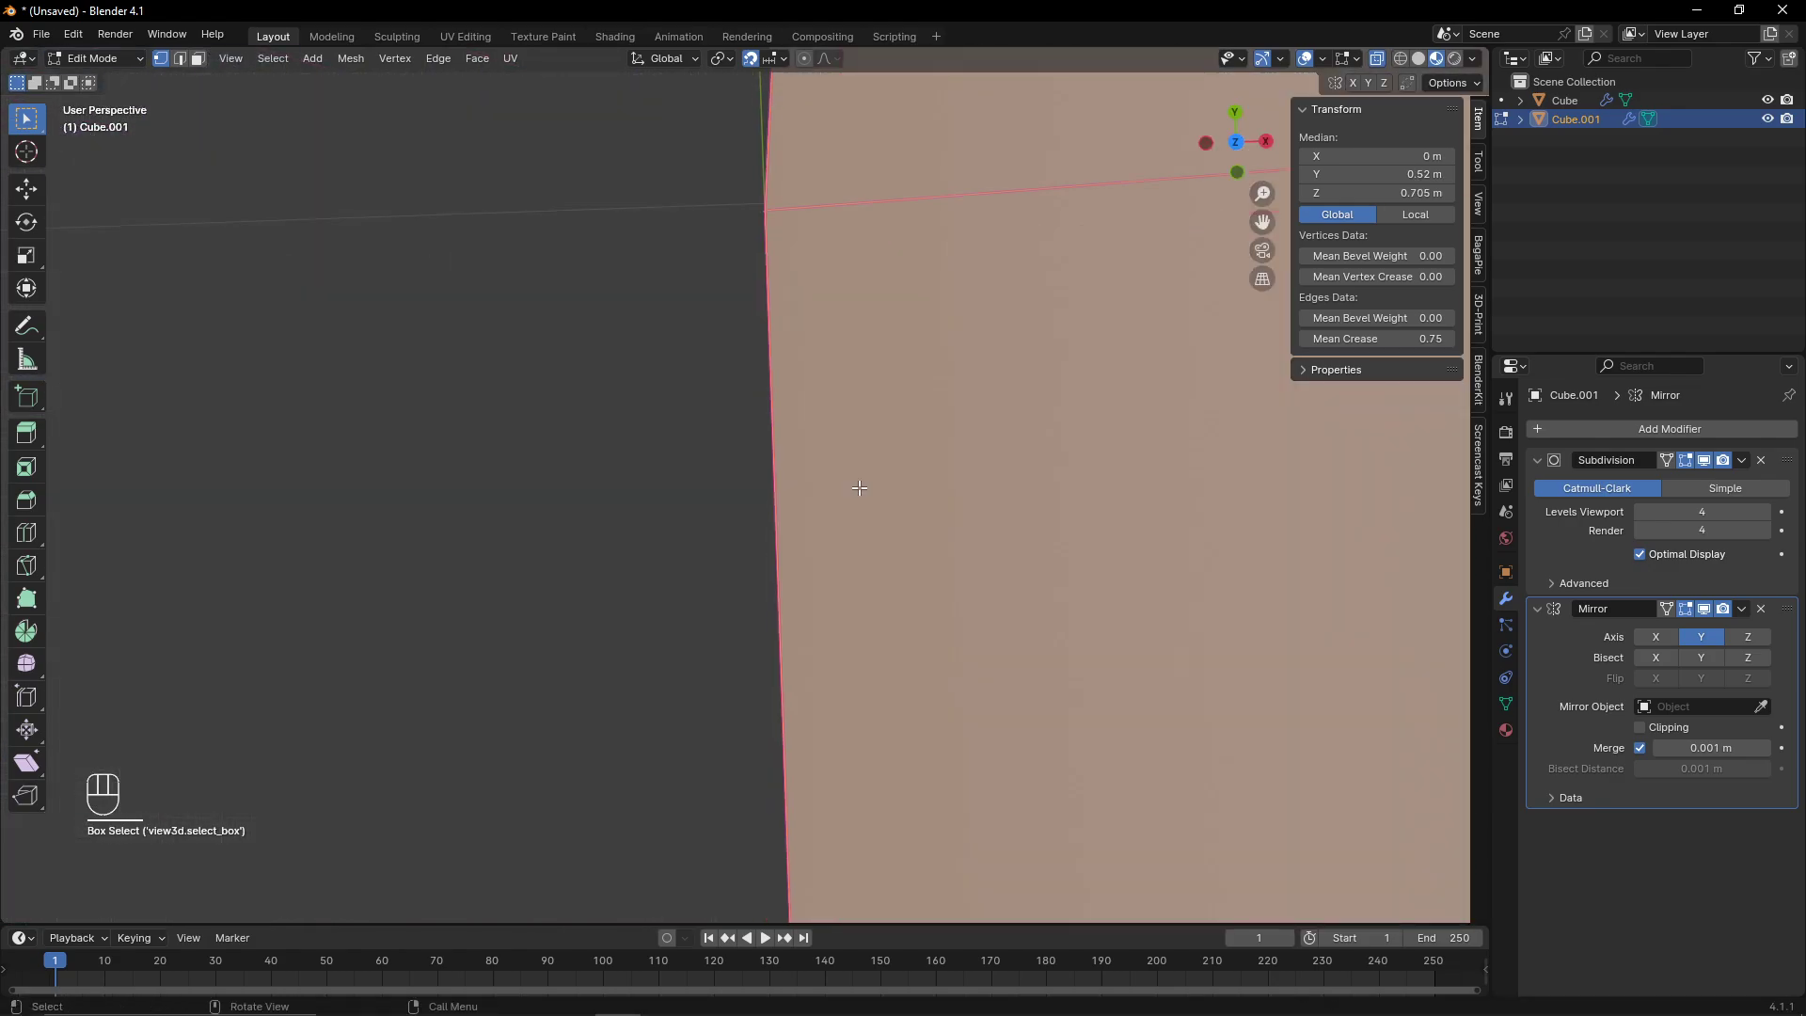
scroll(860, 490, "down", 3)
left_click(1236, 142)
scroll(798, 466, "up", 4)
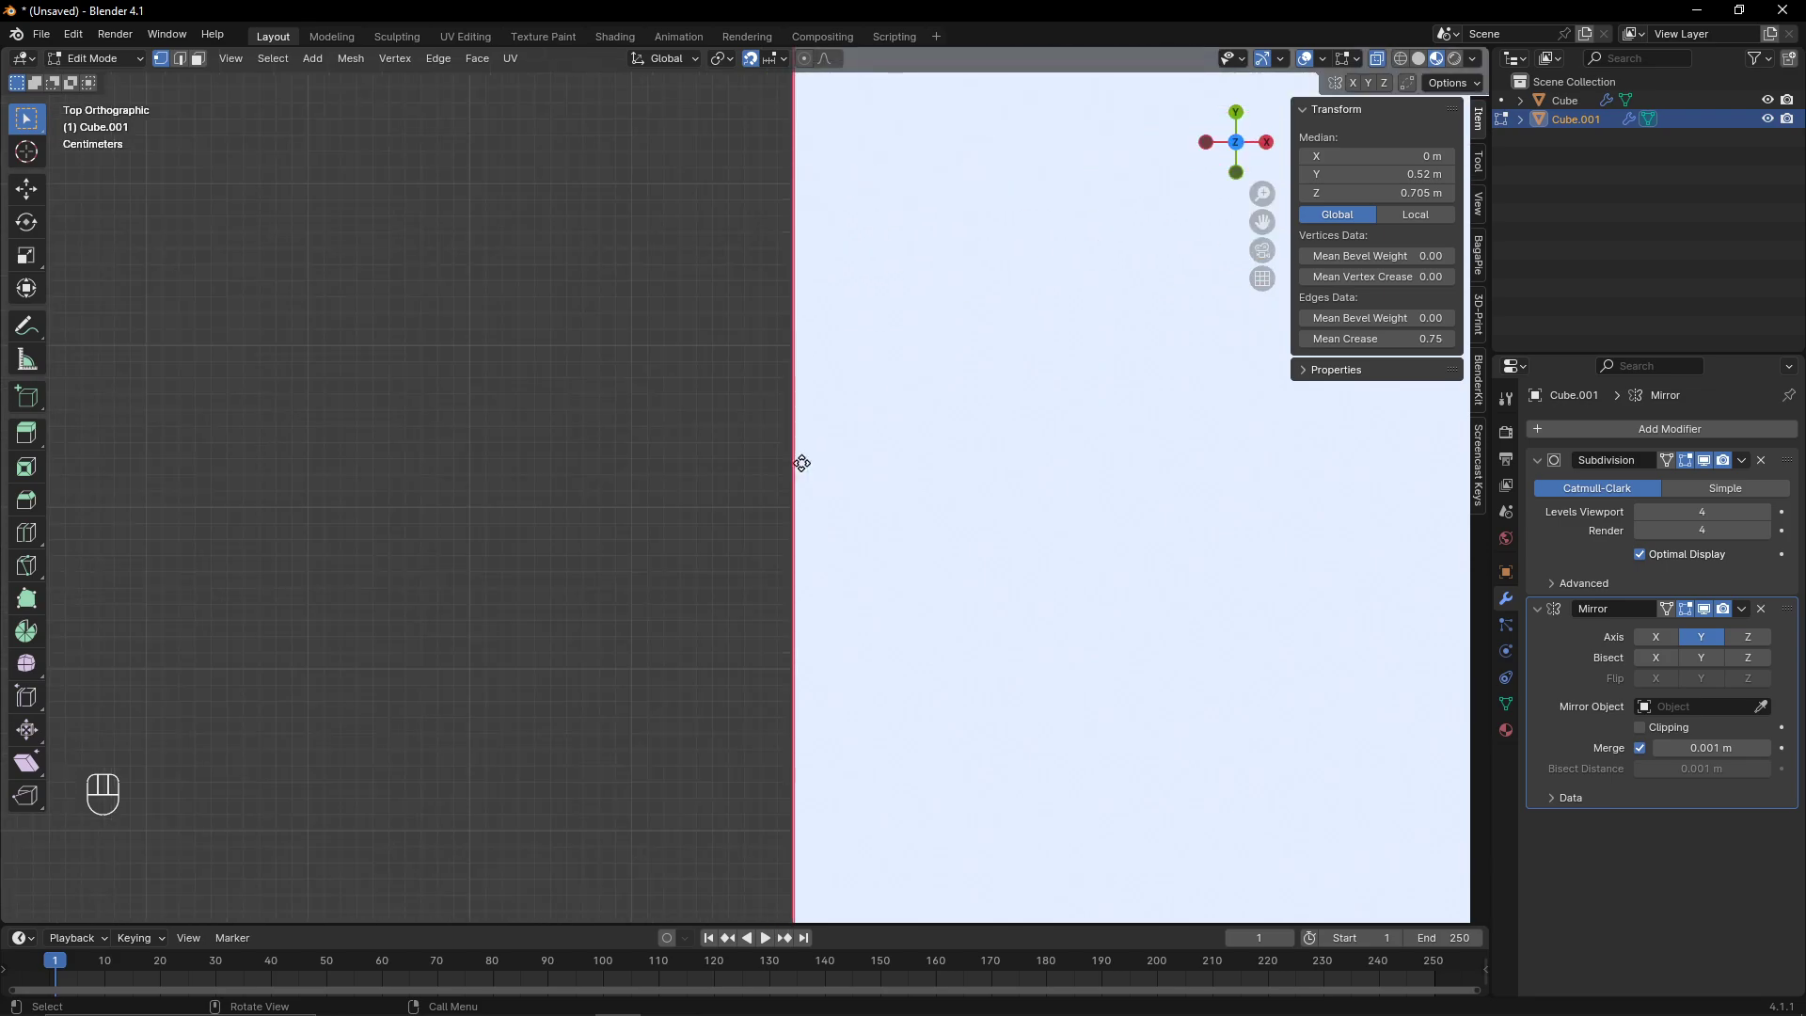
key("g")
key("x")
left_click(823, 462)
key("Tab")
- In the left view, raise the duplicate's top vertices slightly along Z
scroll(1021, 216, "down", 7)
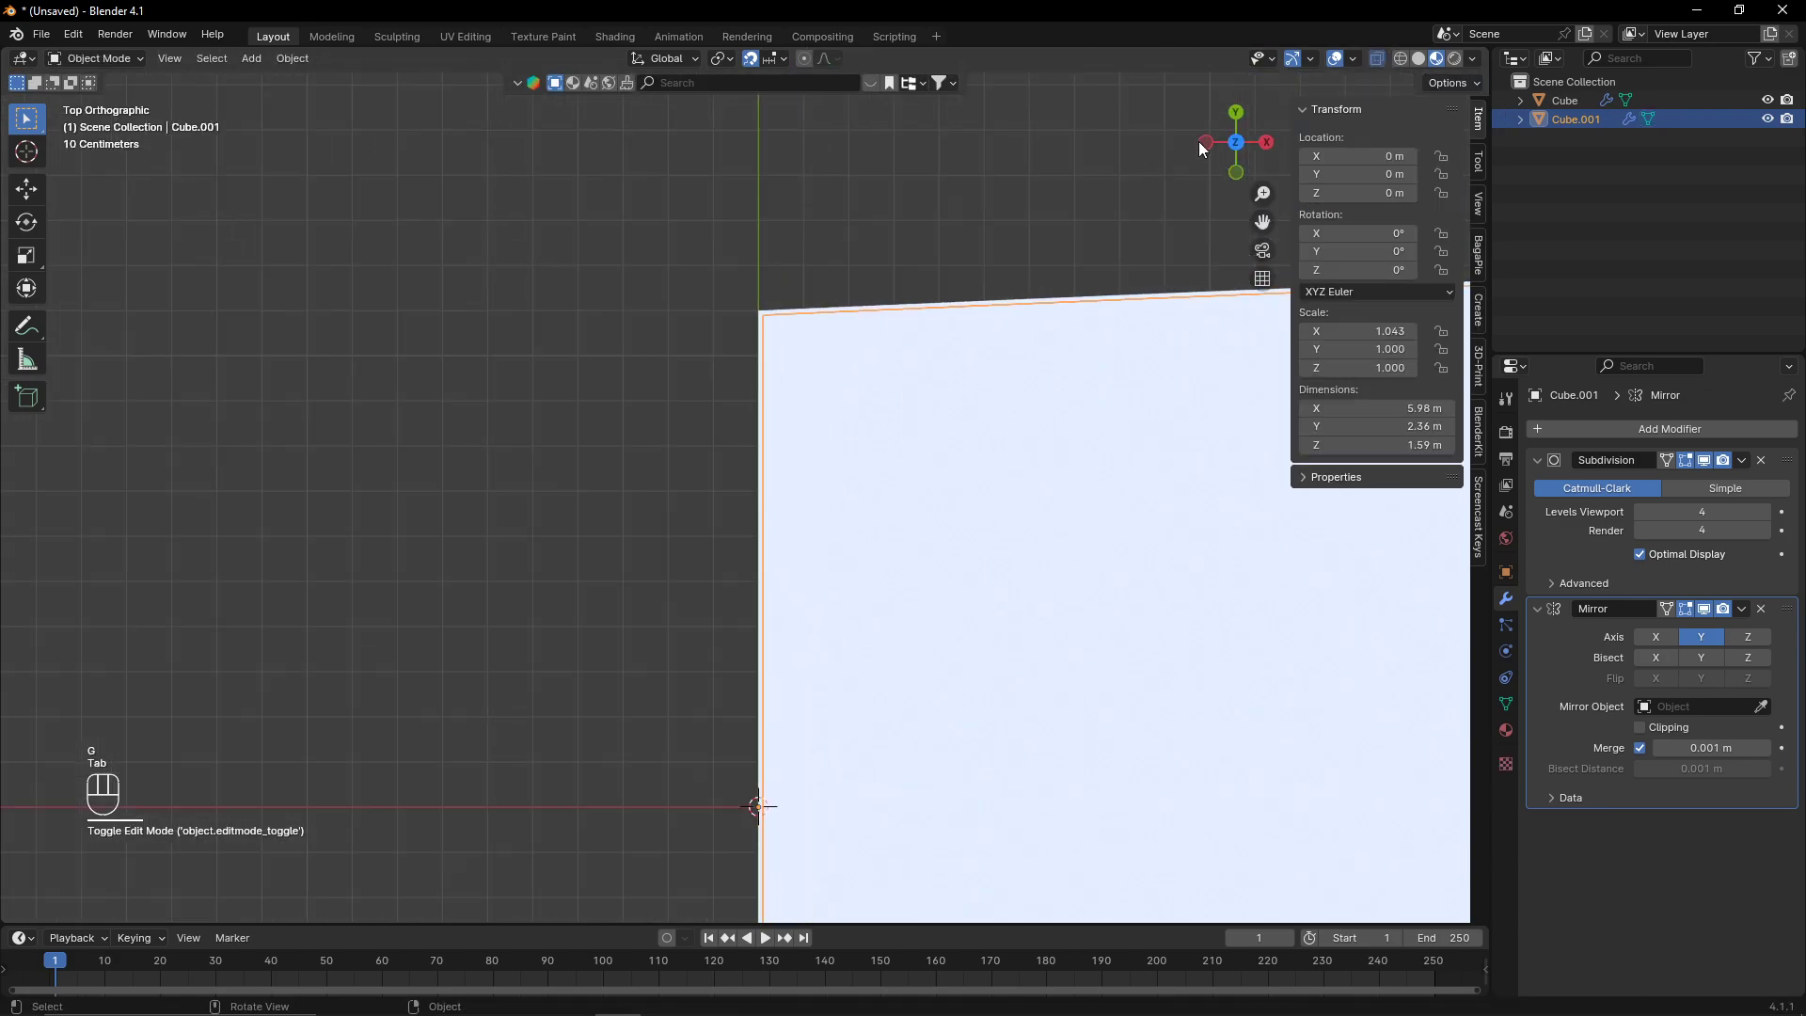
left_click(1204, 142)
scroll(997, 268, "down", 6)
middle_click_drag(885, 386, 828, 632, "shift")
scroll(839, 600, "up", 1)
scroll(843, 604, "up", 3)
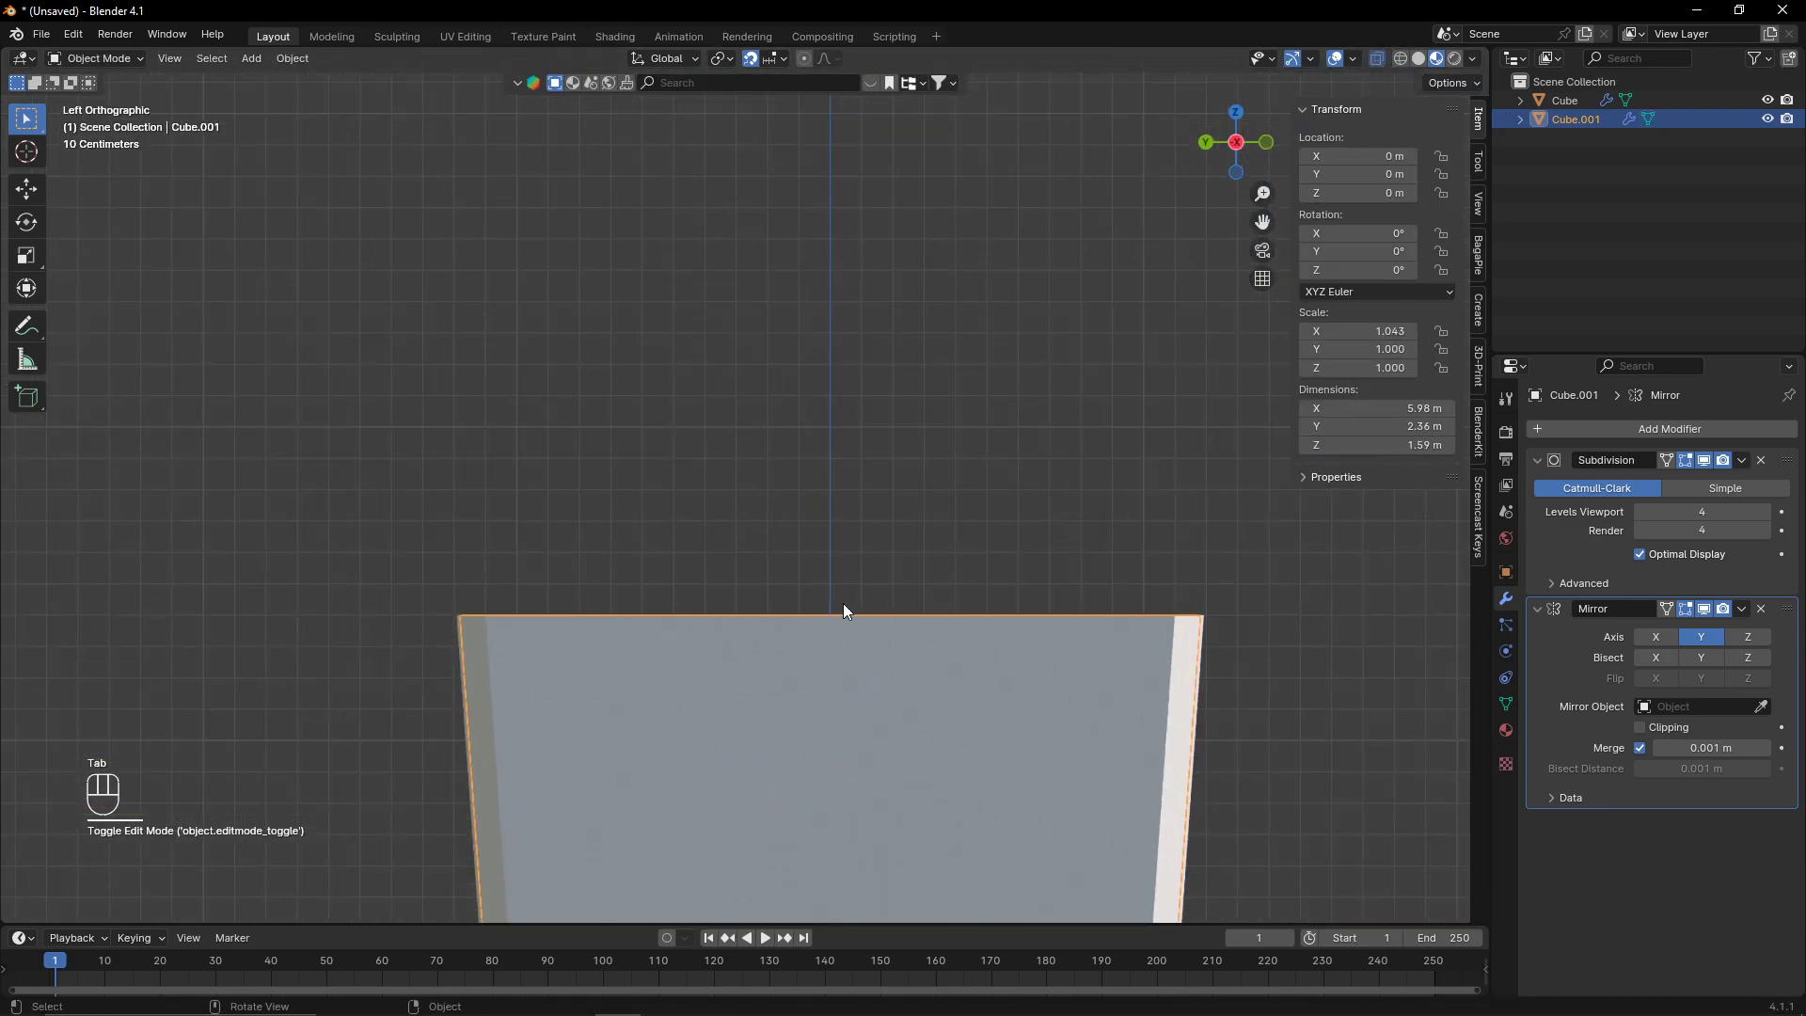
middle_click_drag(517, 665, 791, 483, "shift")
scroll(811, 329, "up", 2)
middle_click_drag(811, 329, 804, 410, "shift")
key("Tab")
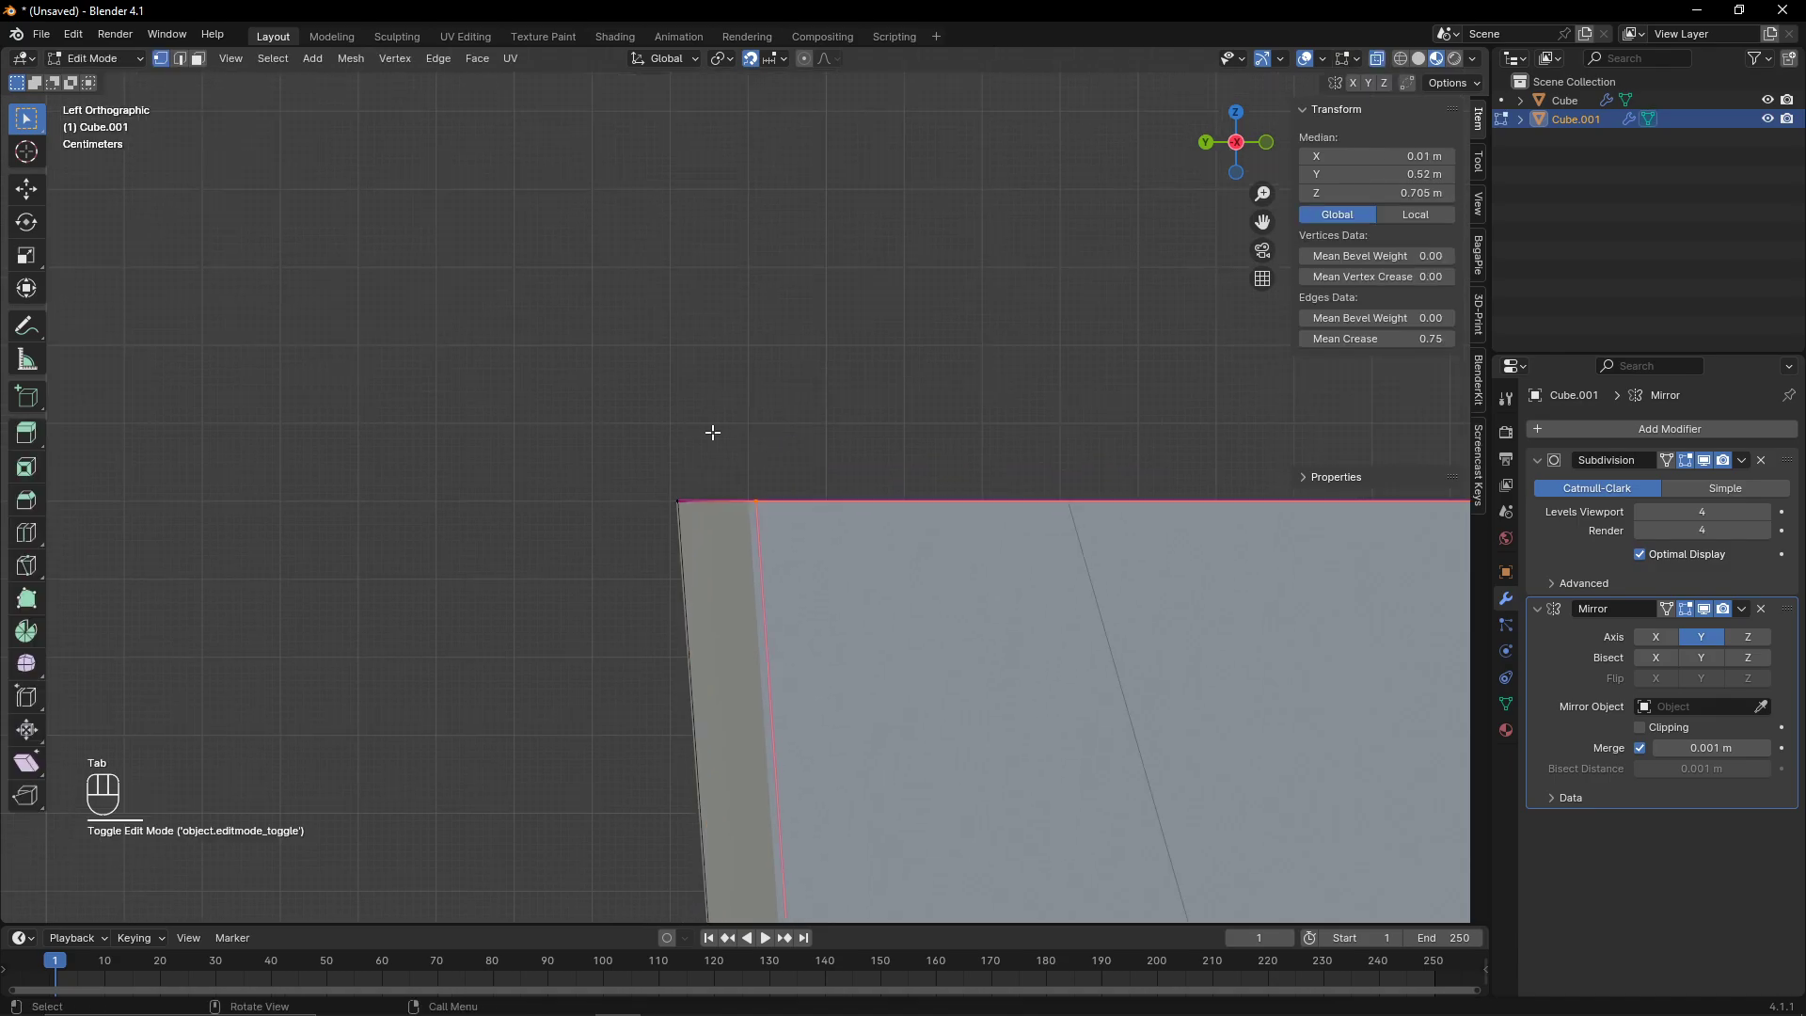
scroll(738, 475, "down", 5)
left_click_drag(629, 455, 1133, 649)
scroll(738, 508, "up", 9)
key("g")
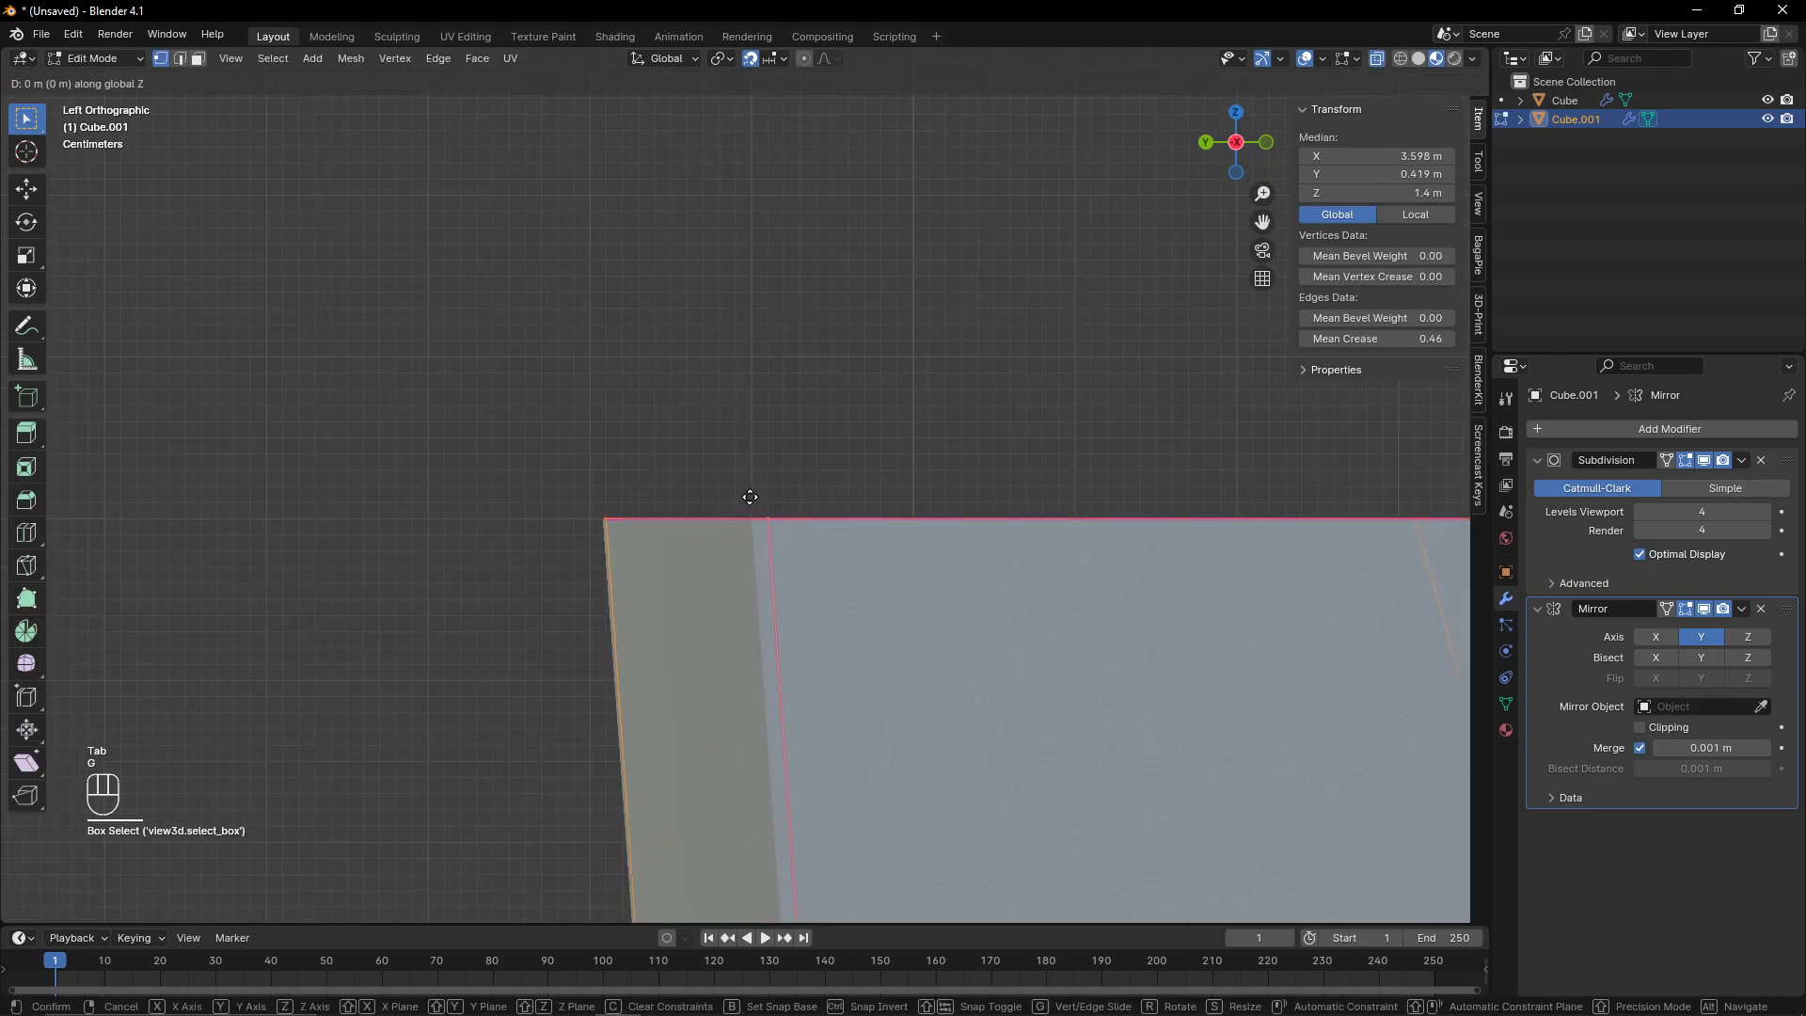
left_click(745, 488)
key("Tab")
- Add a Boolean modifier in Difference mode to the original hull, using the duplicate hull as its object
middle_click_drag(732, 459, 815, 593)
middle_click_drag(948, 579, 1075, 652)
left_click(1227, 152)
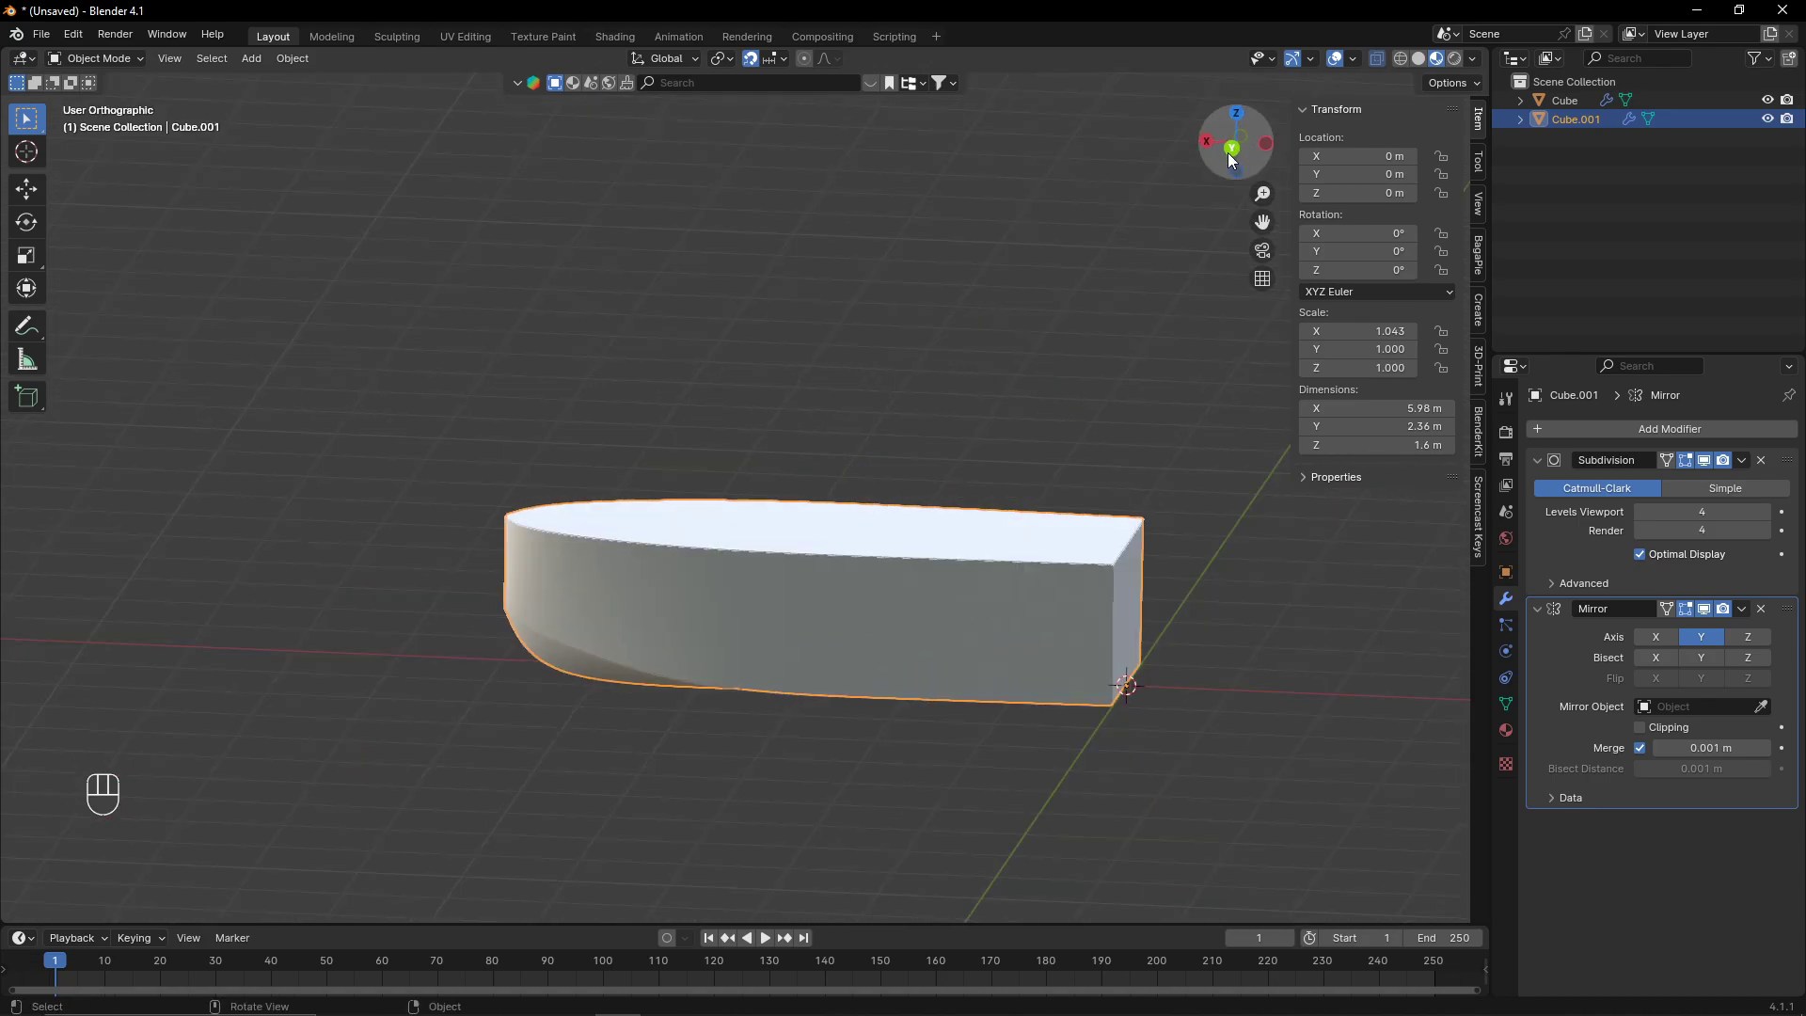
scroll(483, 569, "up", 5)
middle_click_drag(85, 613, 681, 544, "shift")
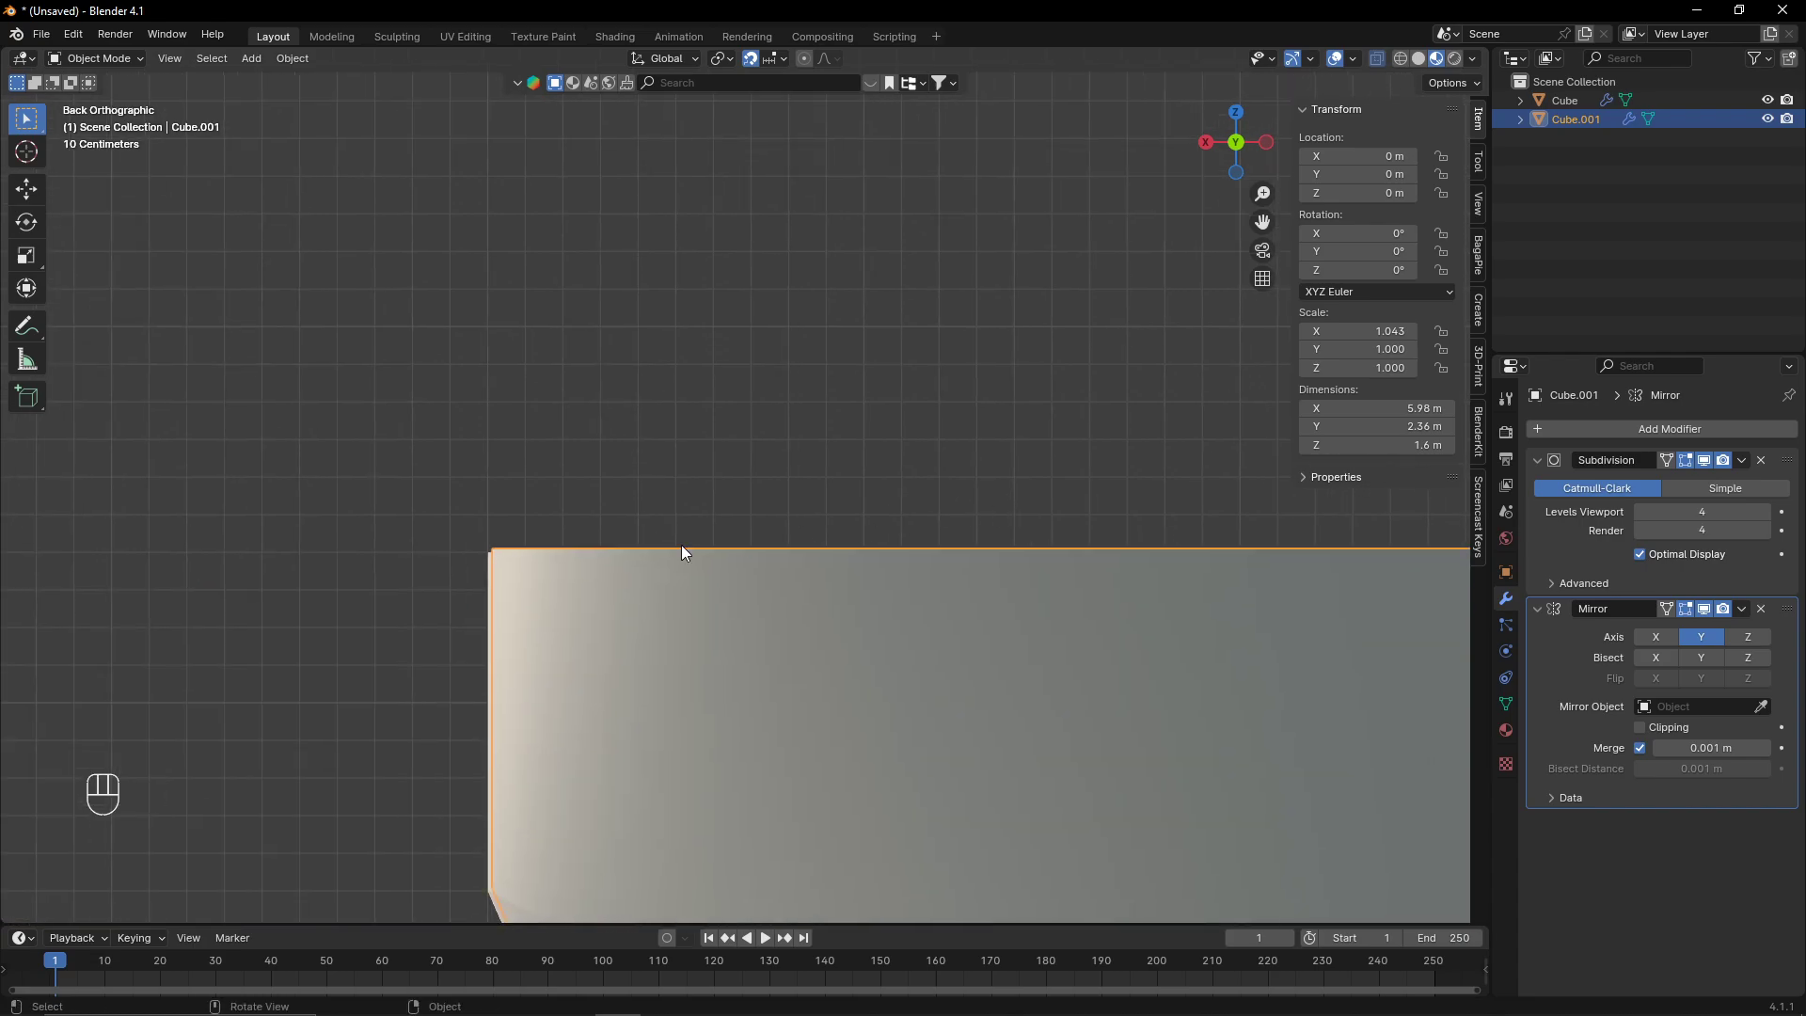
scroll(681, 544, "up", 5)
middle_click_drag(388, 560, 920, 460, "shift")
scroll(624, 600, "up", 3)
left_click(550, 596)
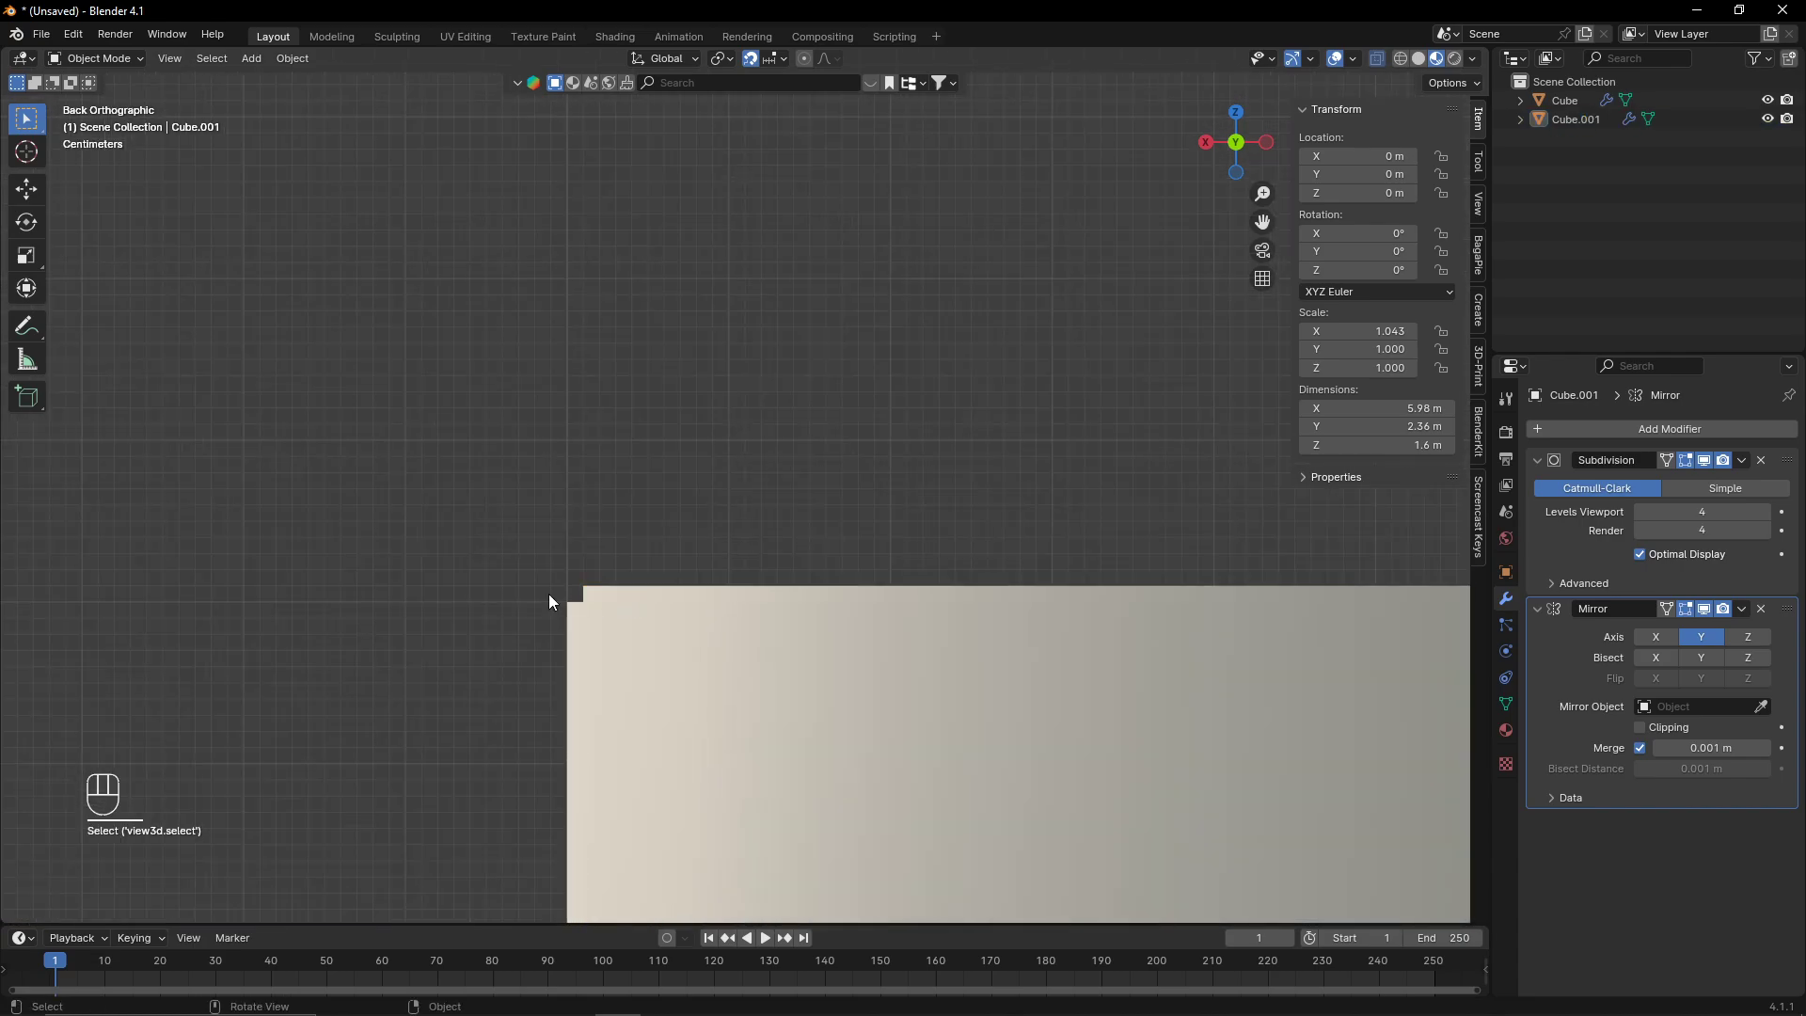
left_click(606, 614)
left_click(1665, 429)
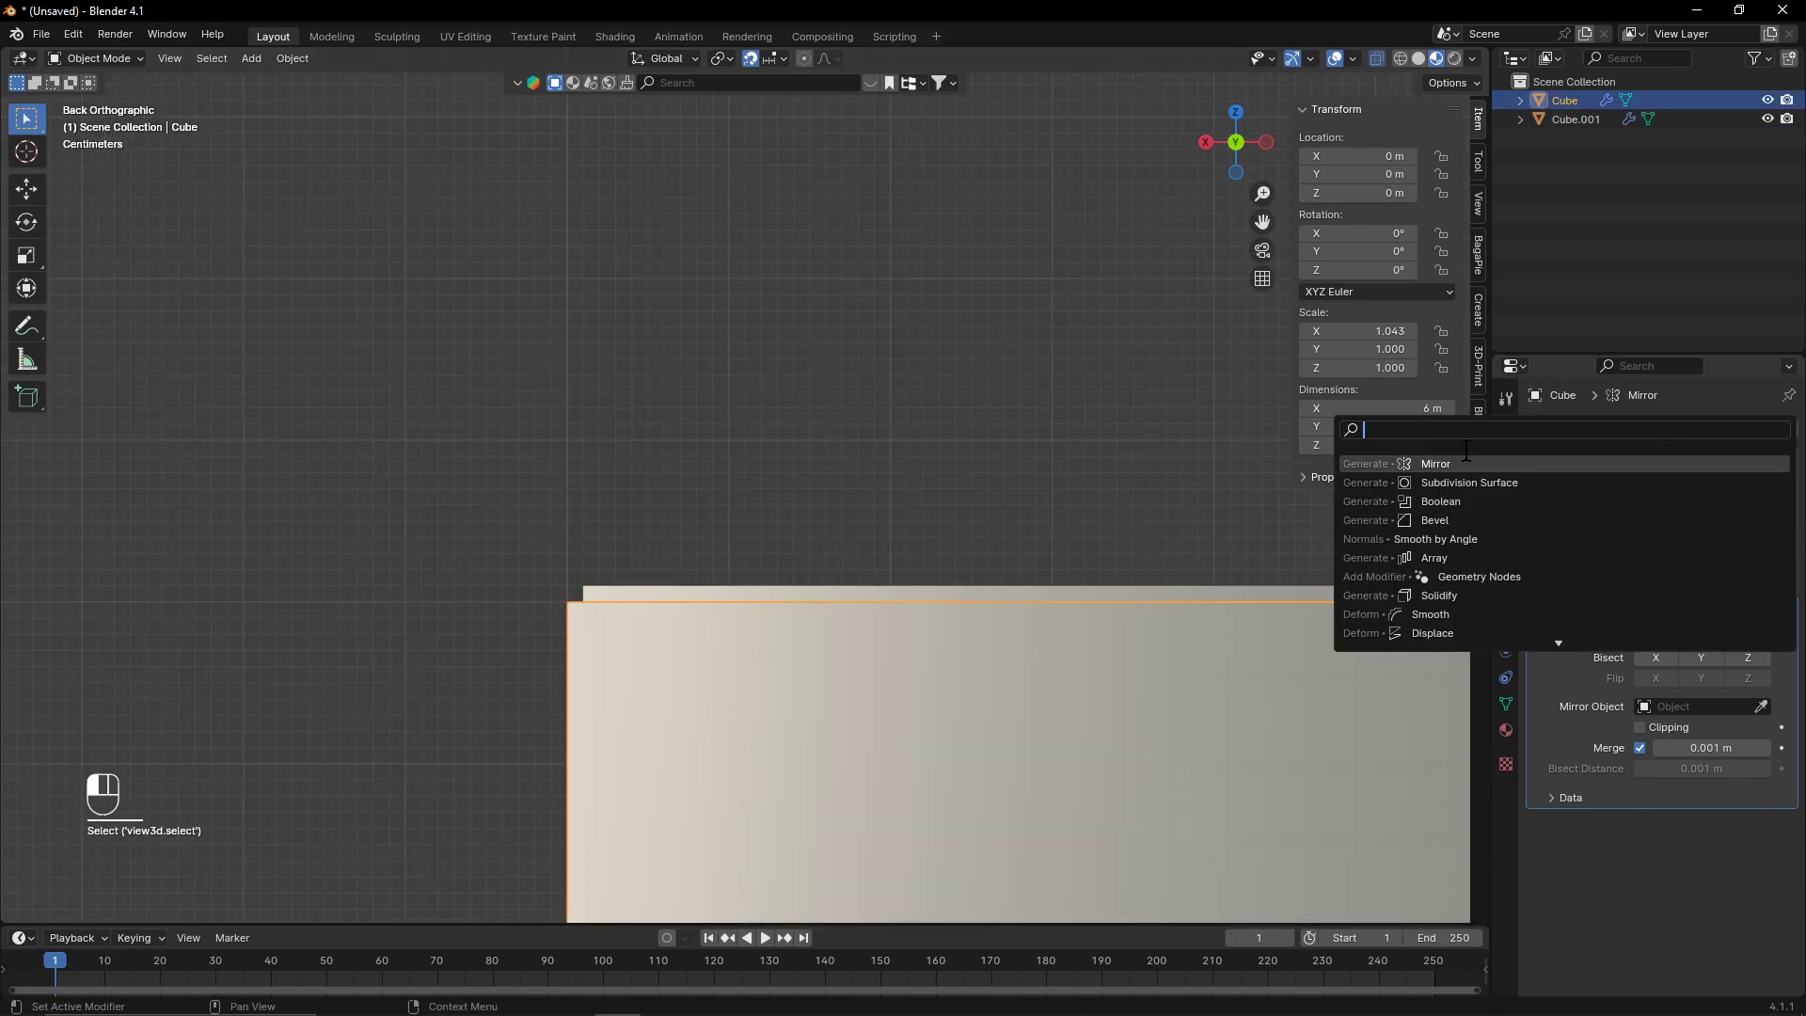
left_click(1482, 502)
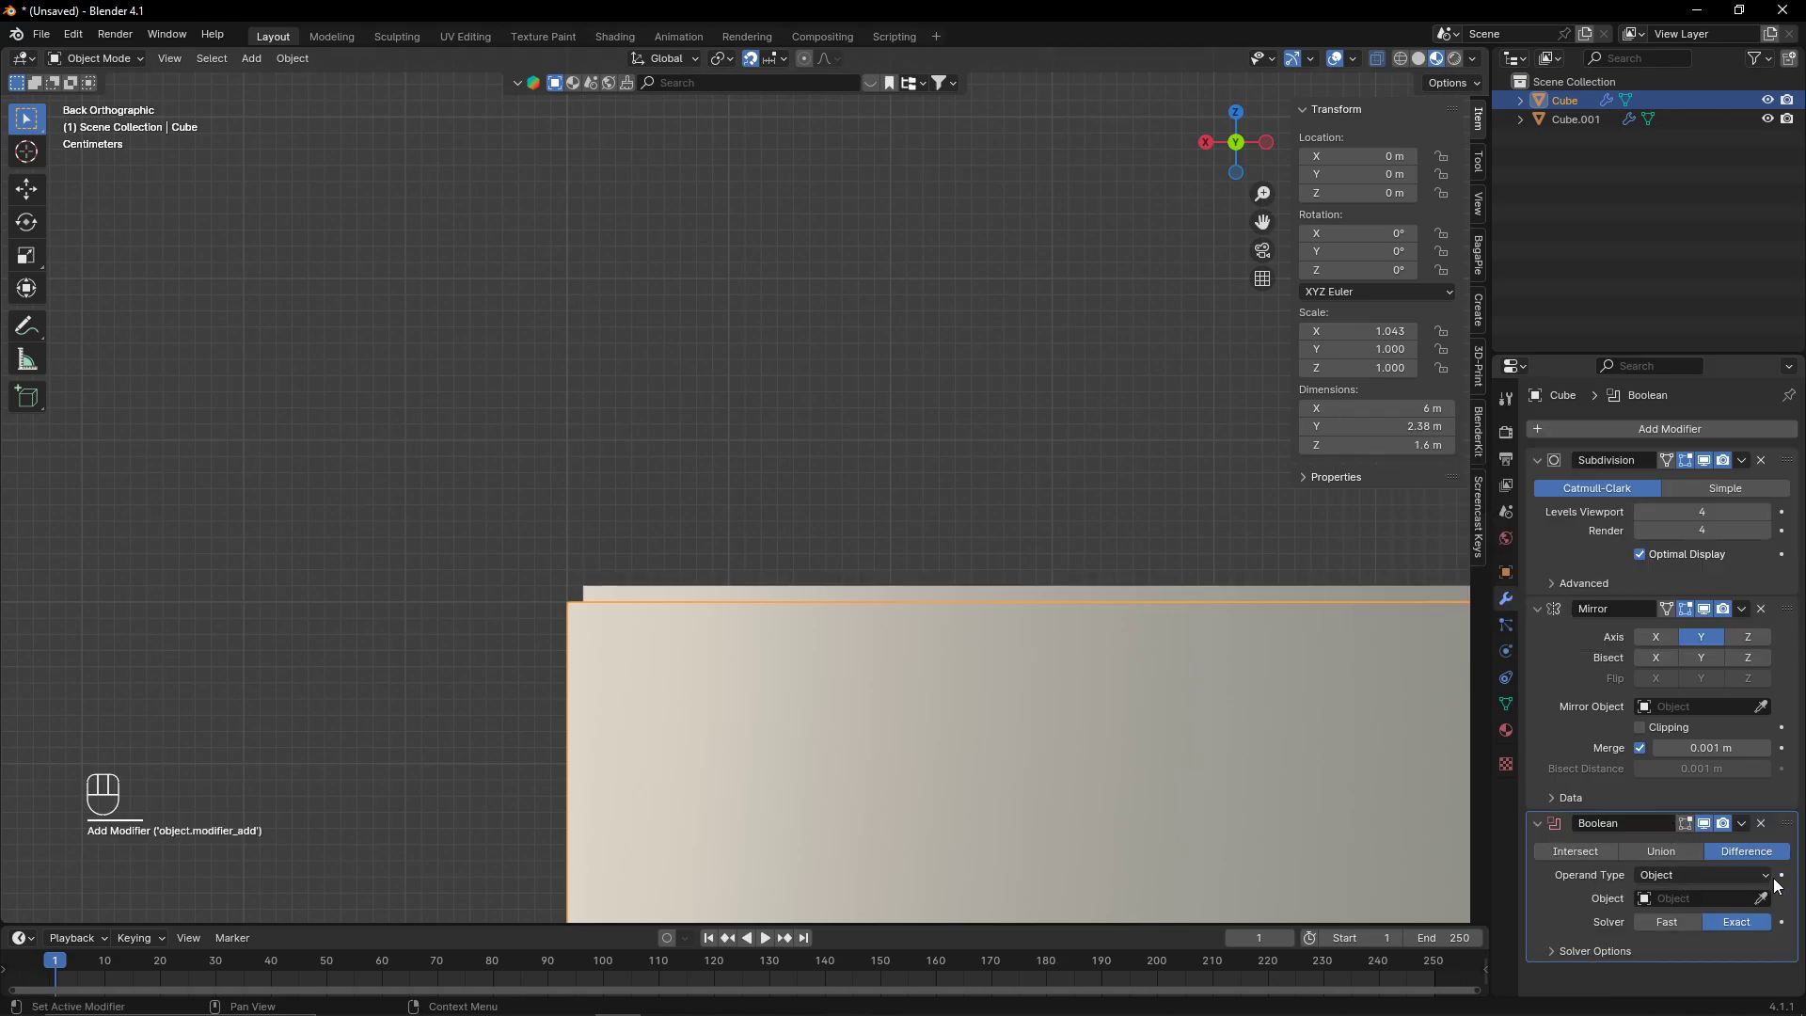
left_click(1193, 591)
- Select the duplicate hull and hide it
scroll(1193, 583, "down", 5)
middle_click_drag(849, 520, 509, 790)
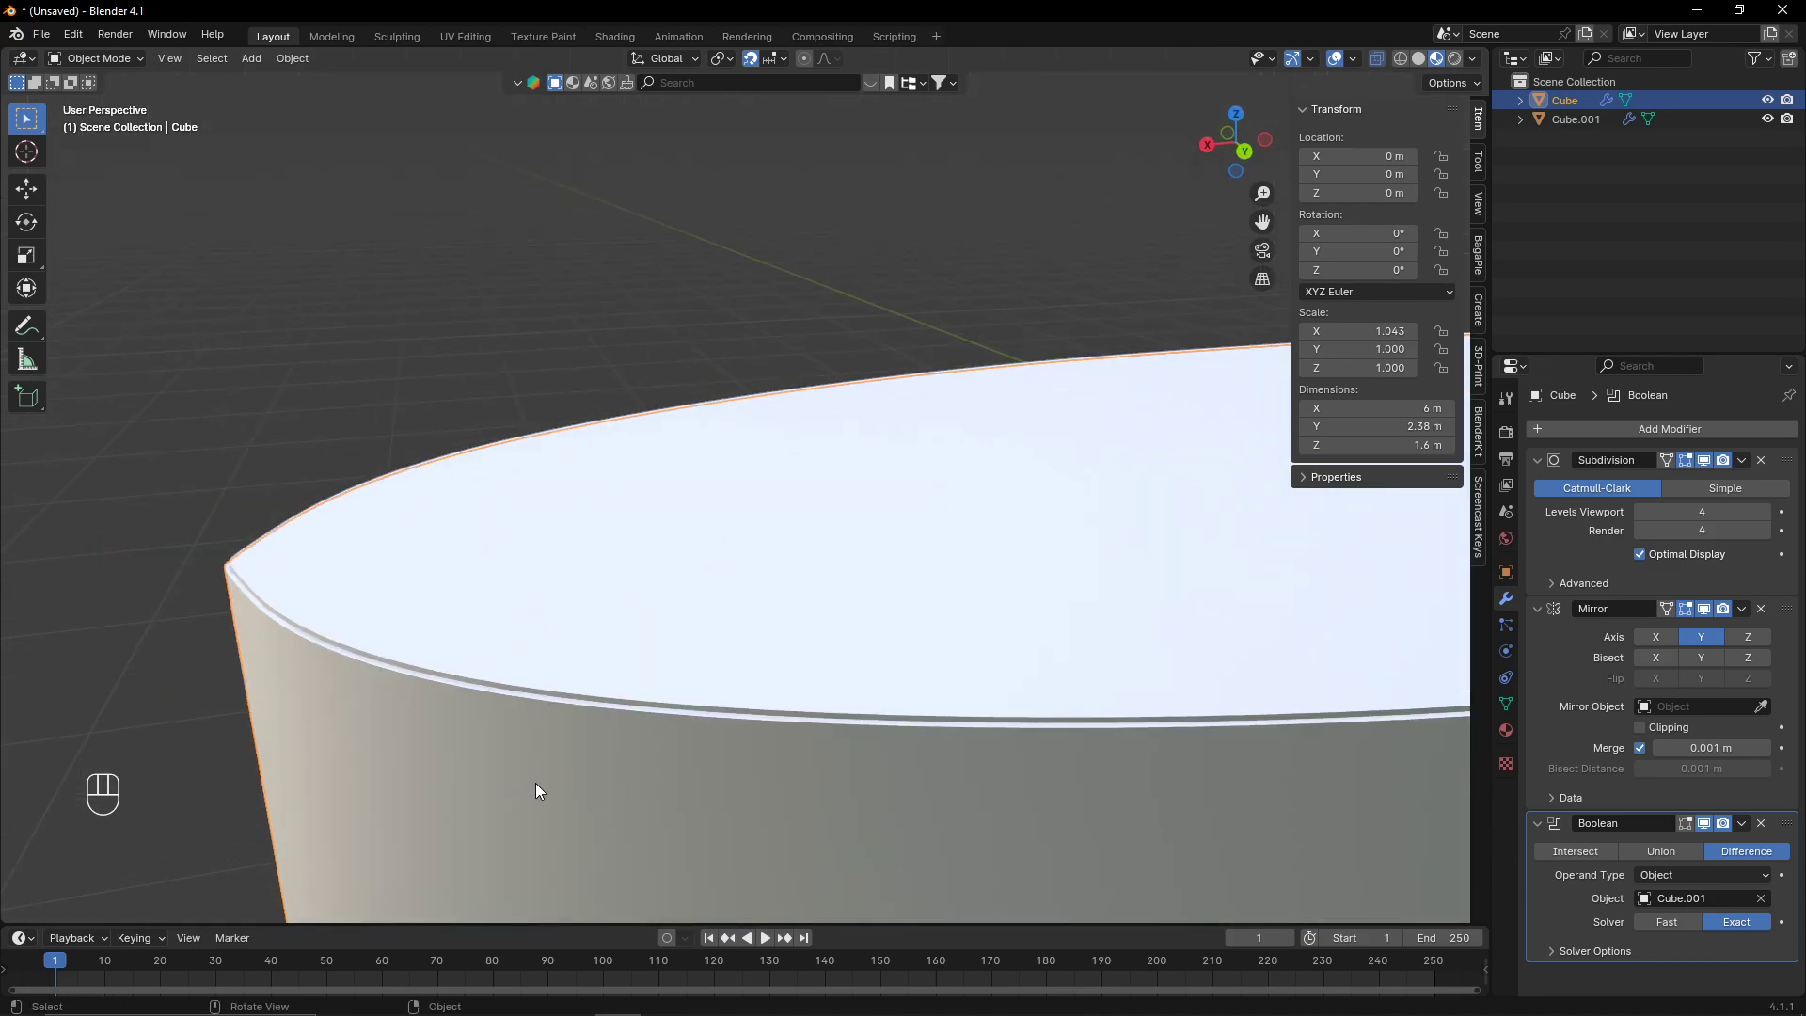
scroll(1044, 470, "down", 4)
middle_click_drag(943, 632, 1007, 583)
left_click(994, 444)
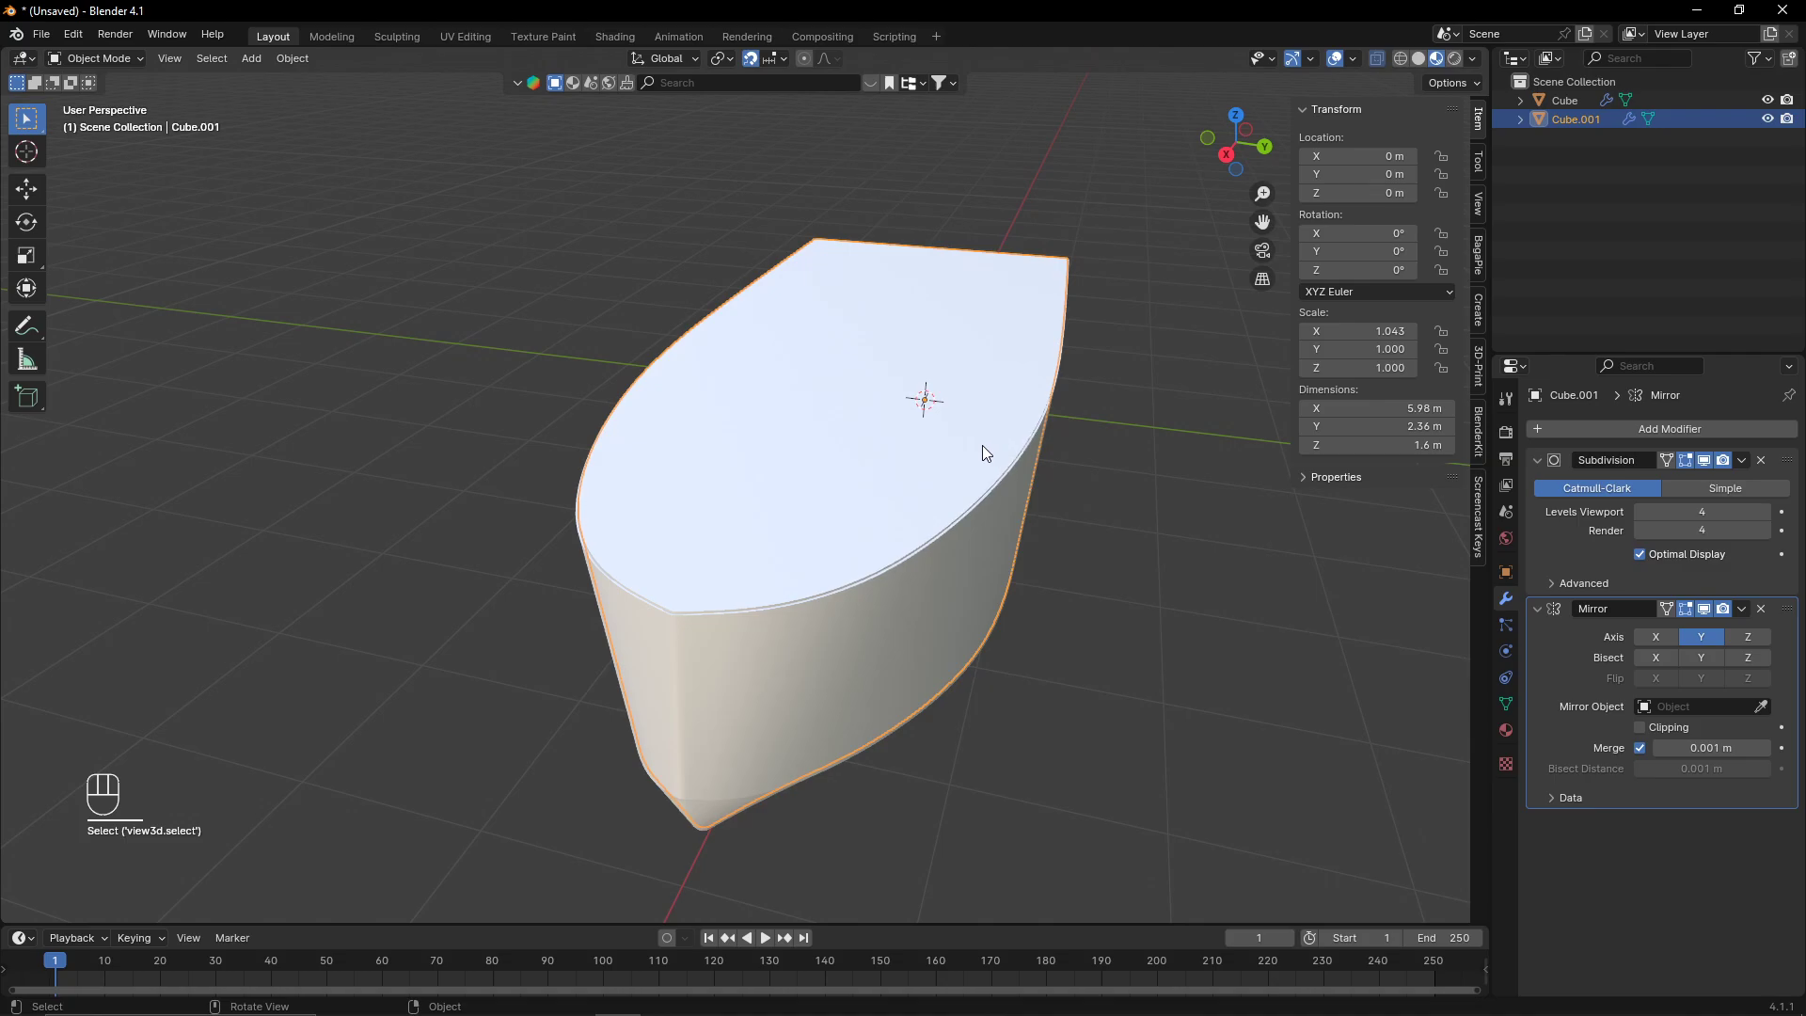
key("h")
- Add a Smooth by Angle modifier to the duplicate hull
mouse_move(980, 444)
middle_mouse_down()
mouse_move(834, 524)
mouse_move(957, 420)
middle_mouse_up()
scroll(957, 419, "up", 3)
middle_click_drag(743, 475, 1215, 589)
middle_click_drag(950, 597, 911, 402)
scroll(1068, 618, "down", 4)
scroll(889, 499, "up", 4)
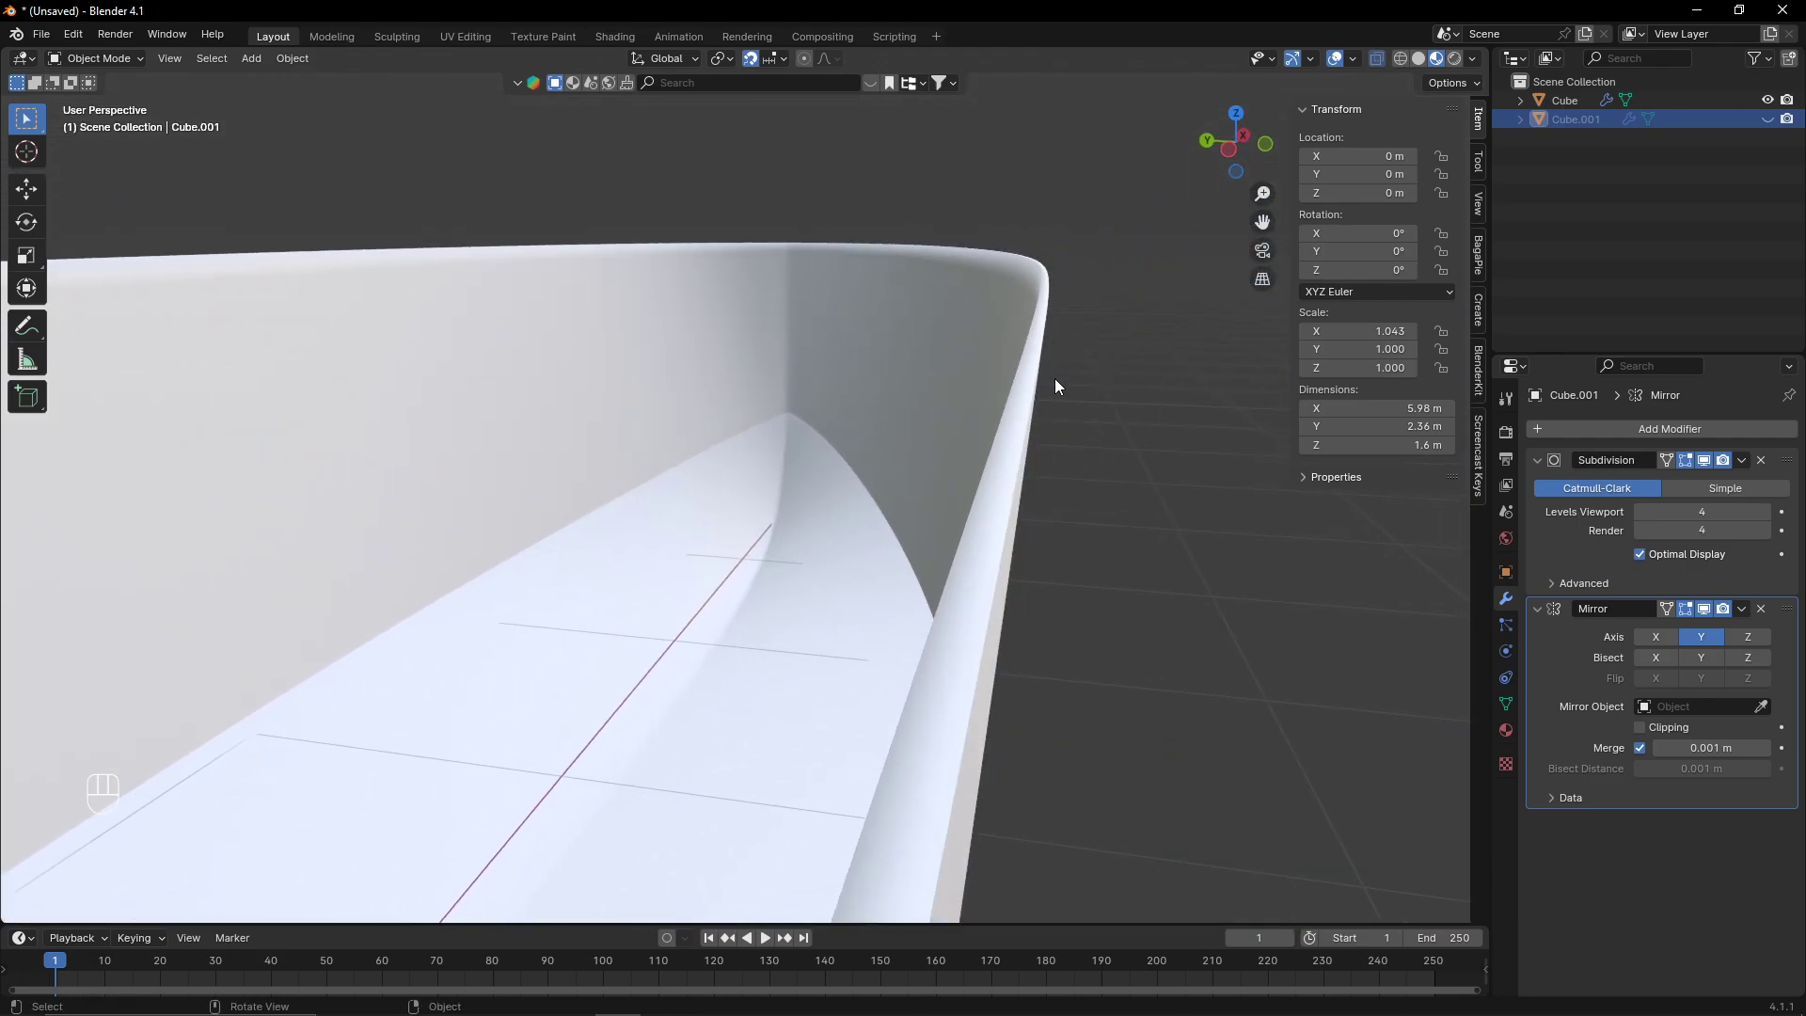
left_click(1595, 432)
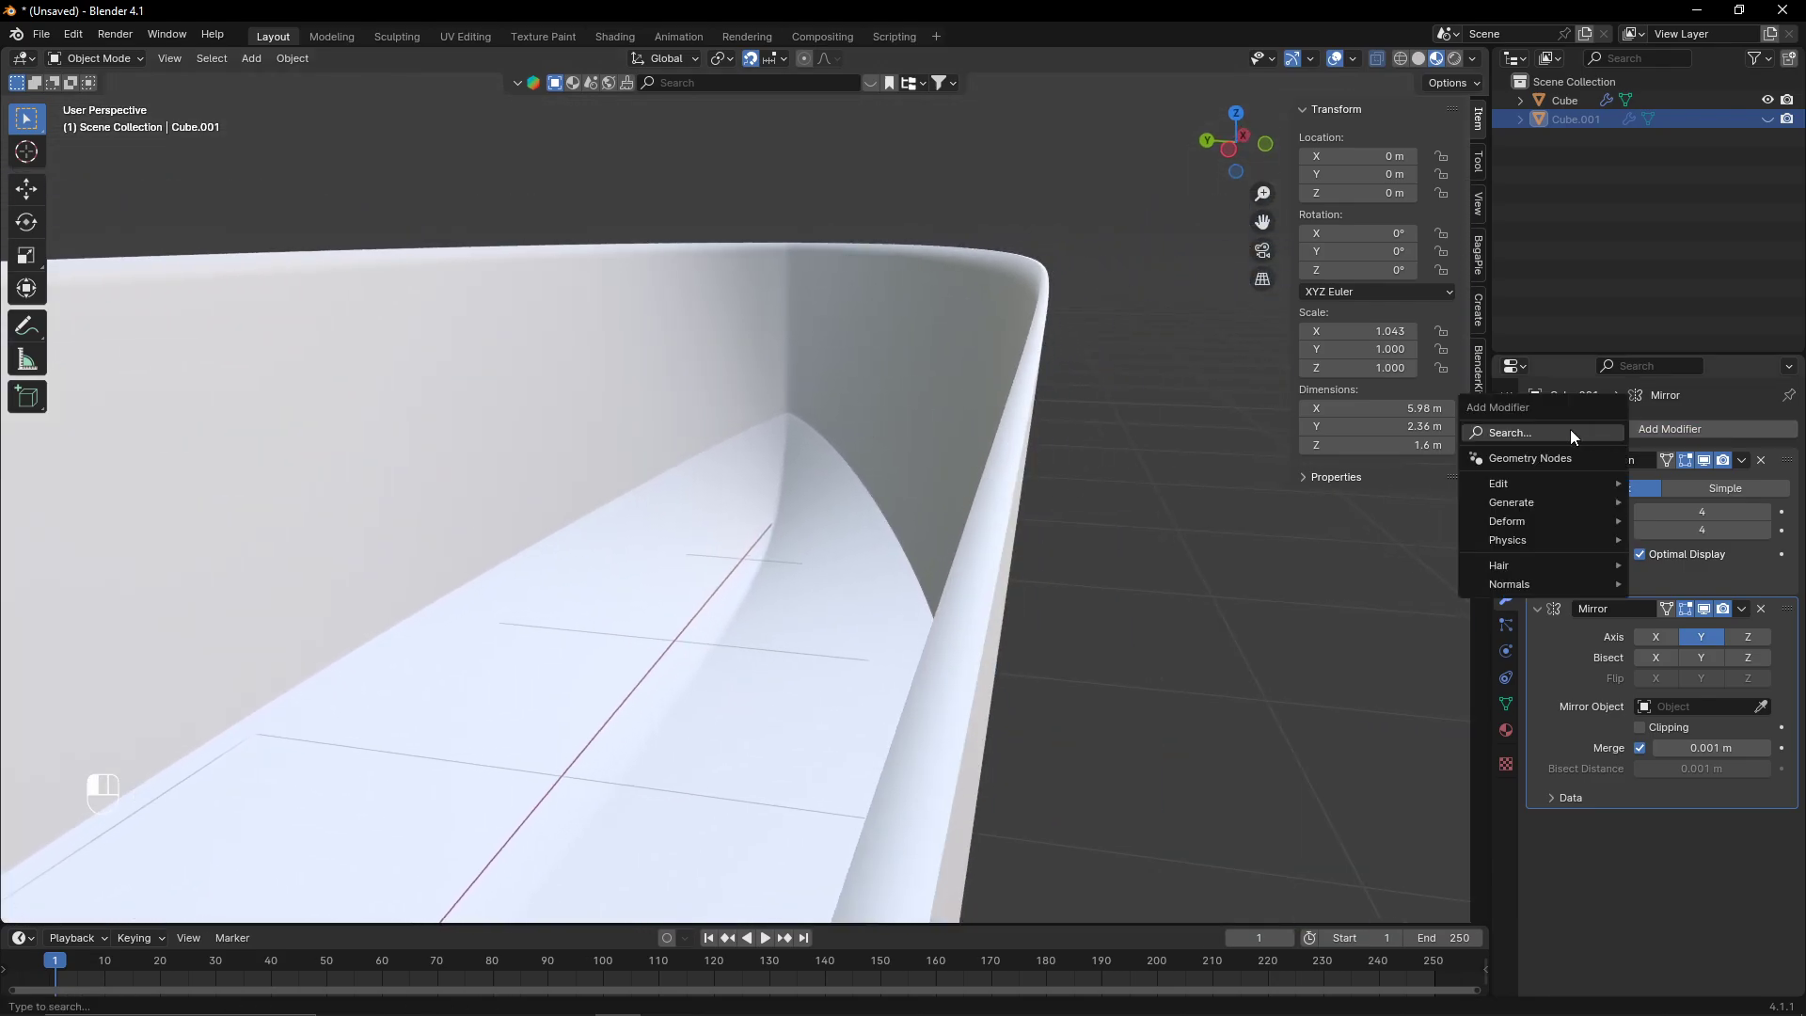
type("s")
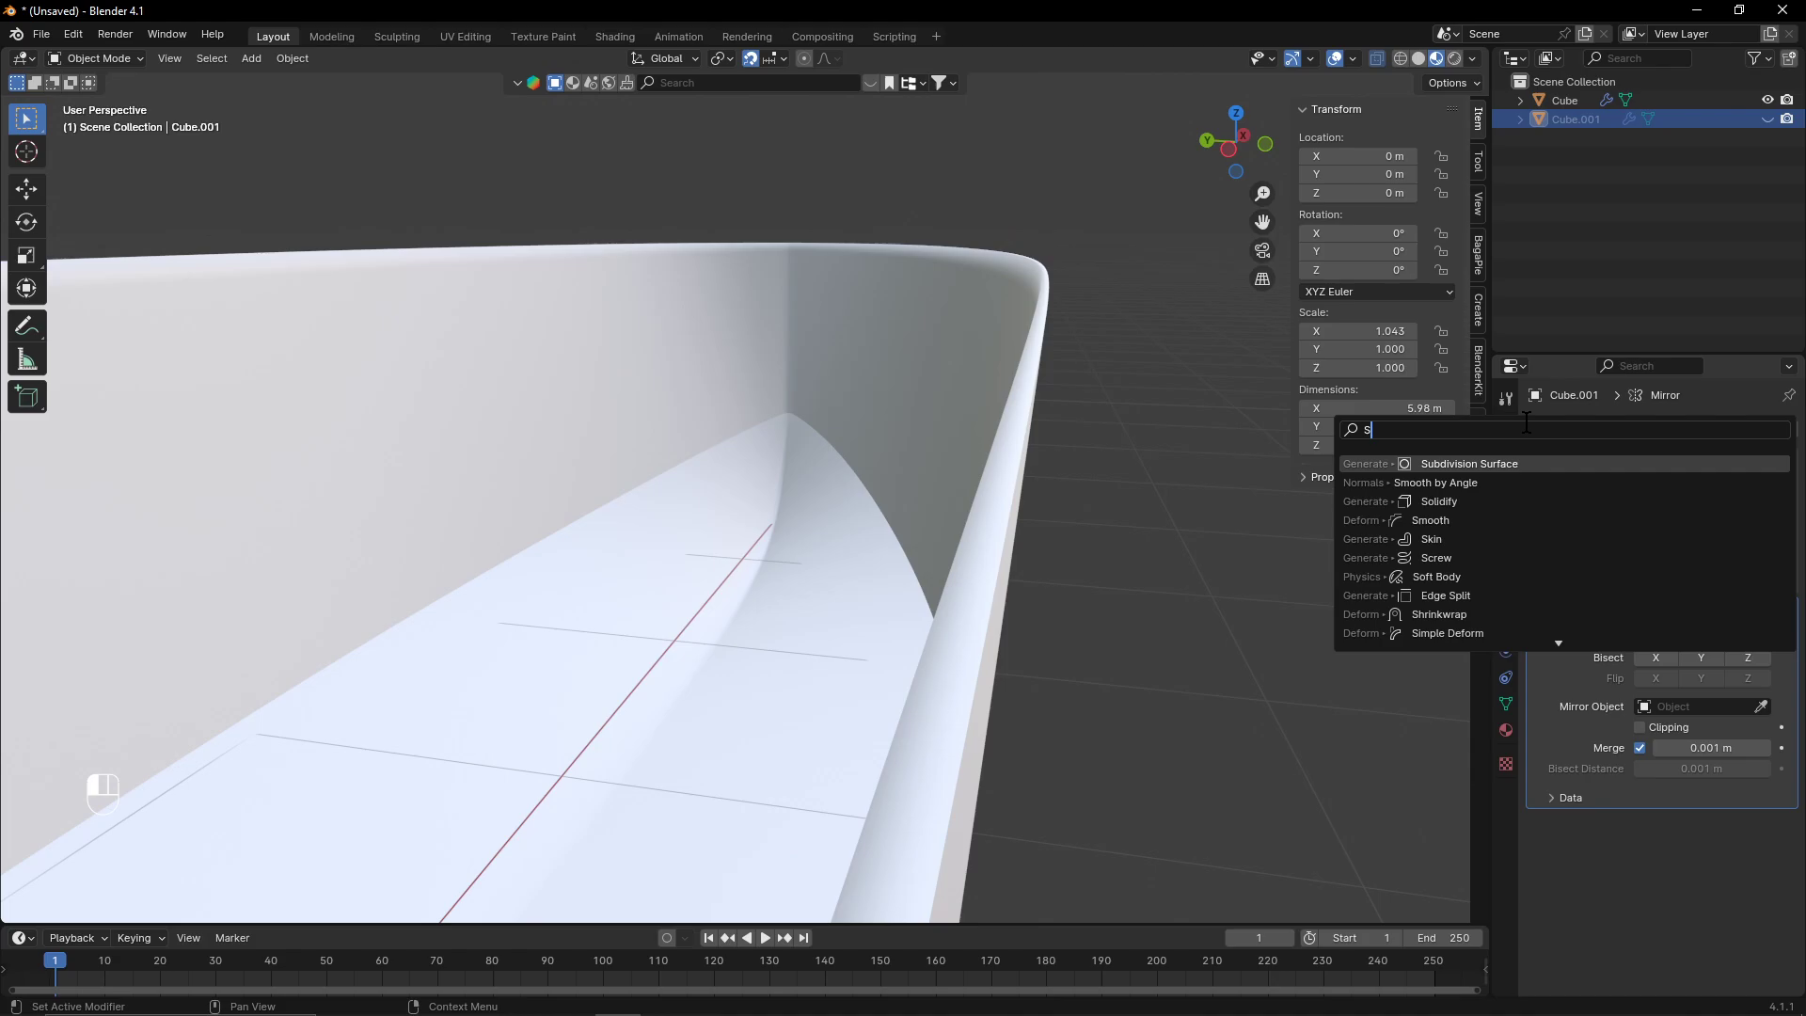
type("moo")
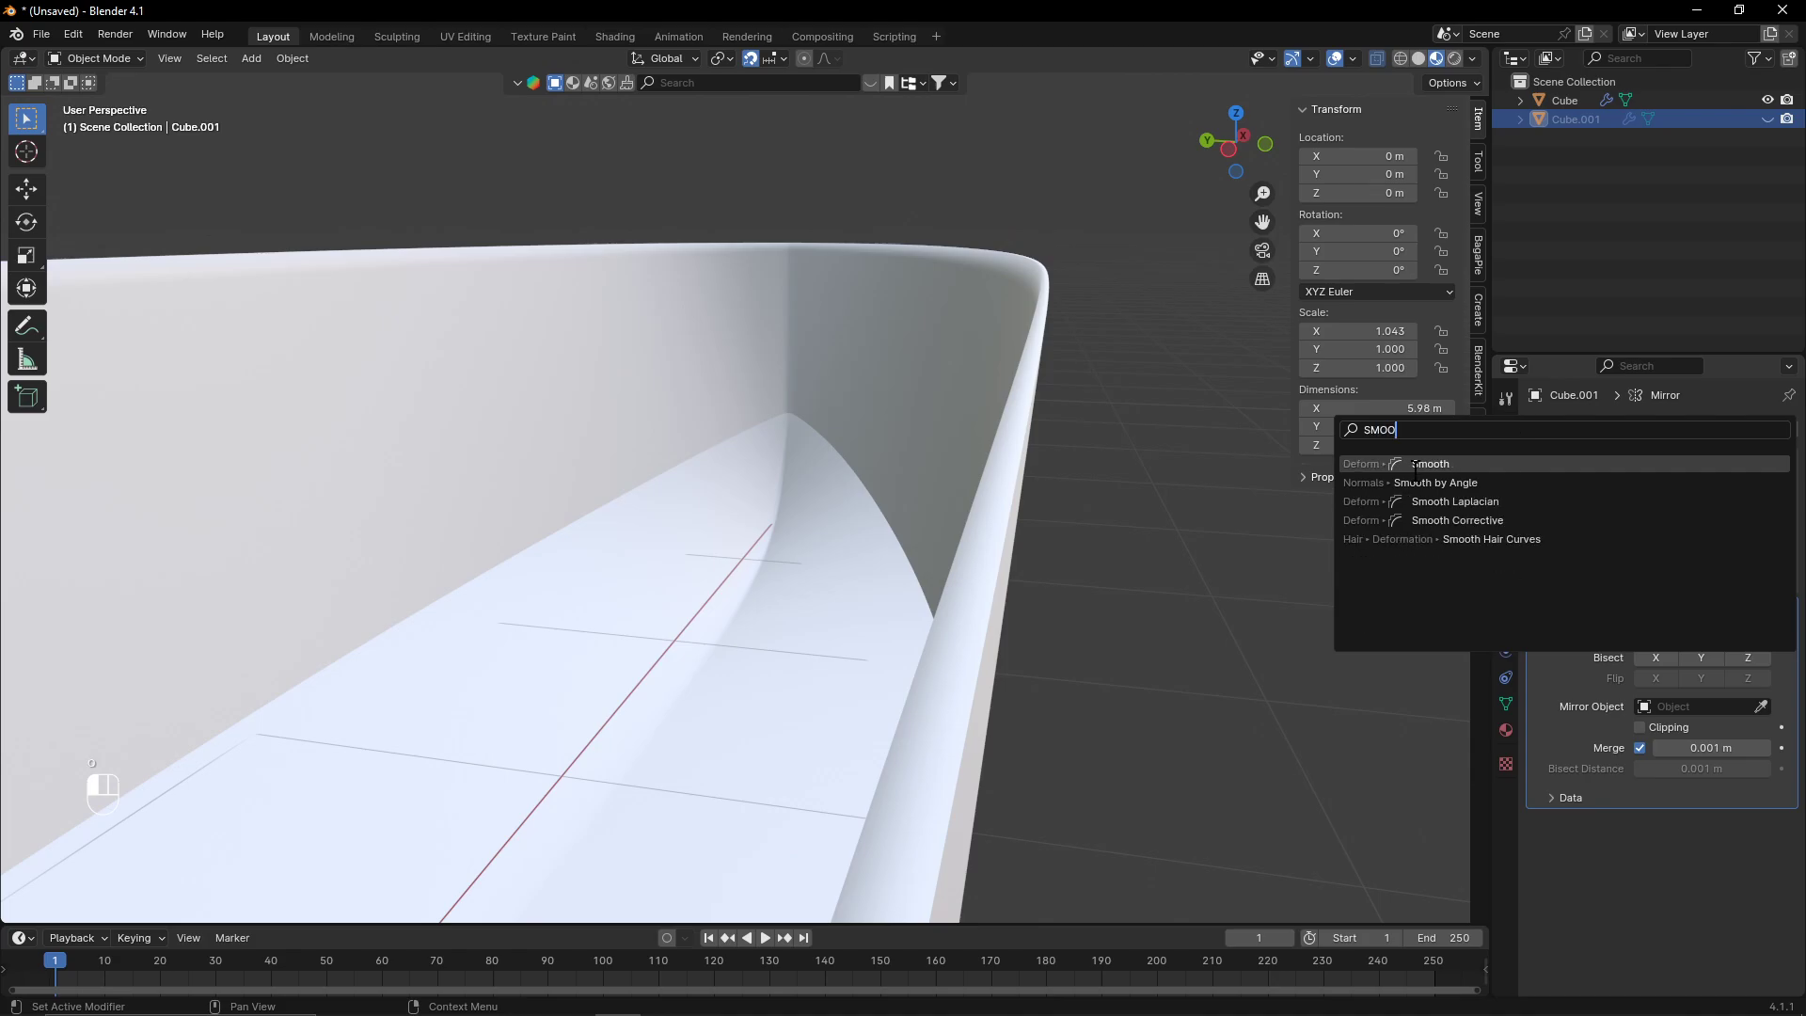
key("Return")
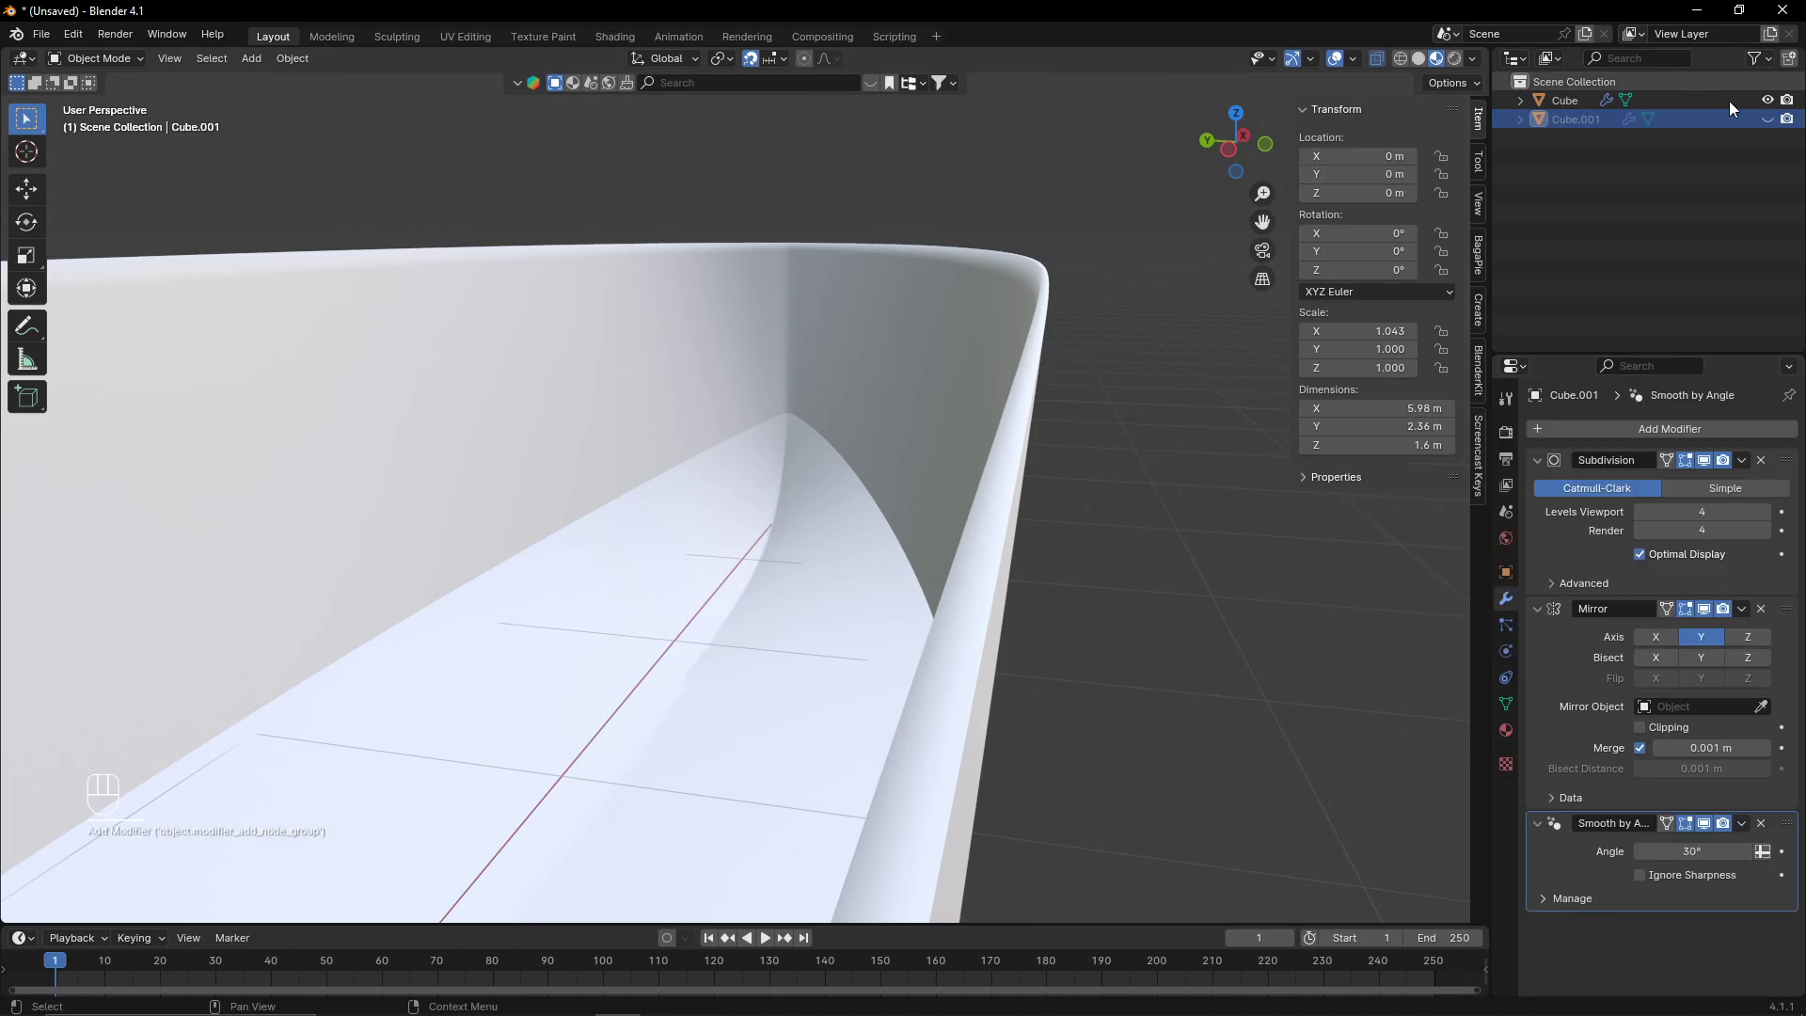
- Reveal the duplicate hull and add a second Smooth by Angle modifier to it
key("alt+h")
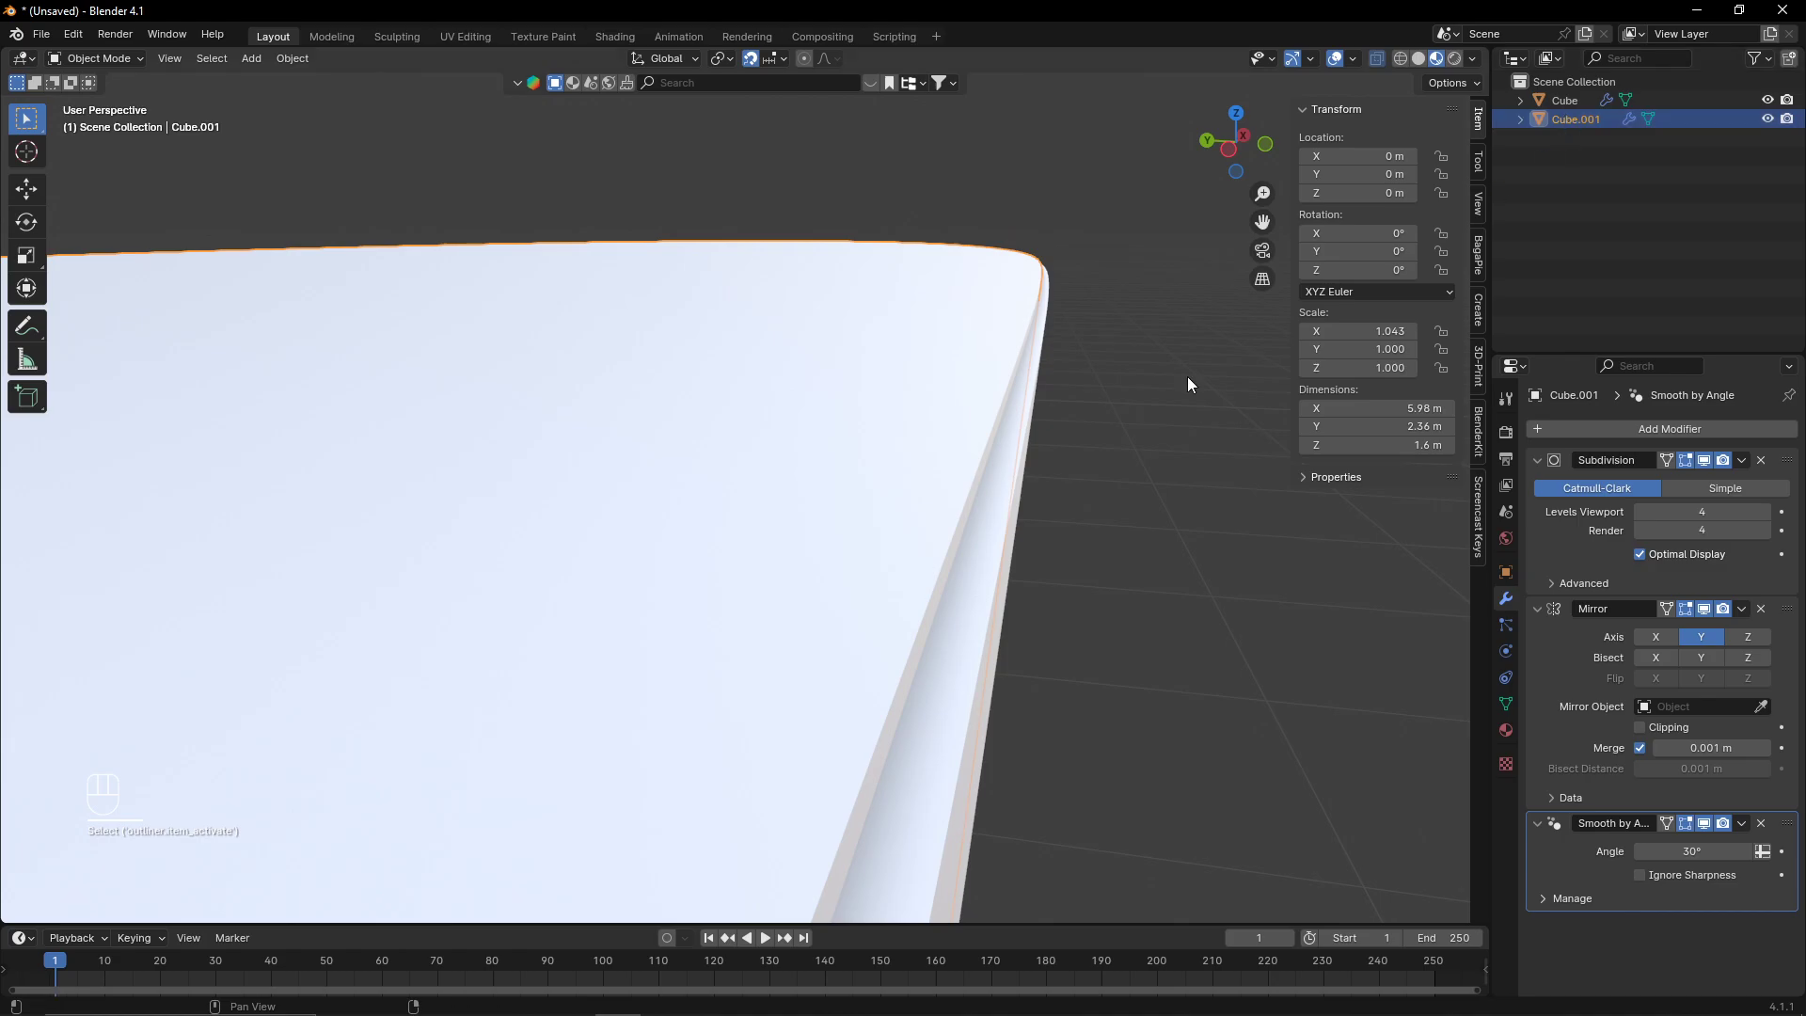
scroll(1014, 354, "down", 4)
middle_click_drag(1014, 353, 891, 274)
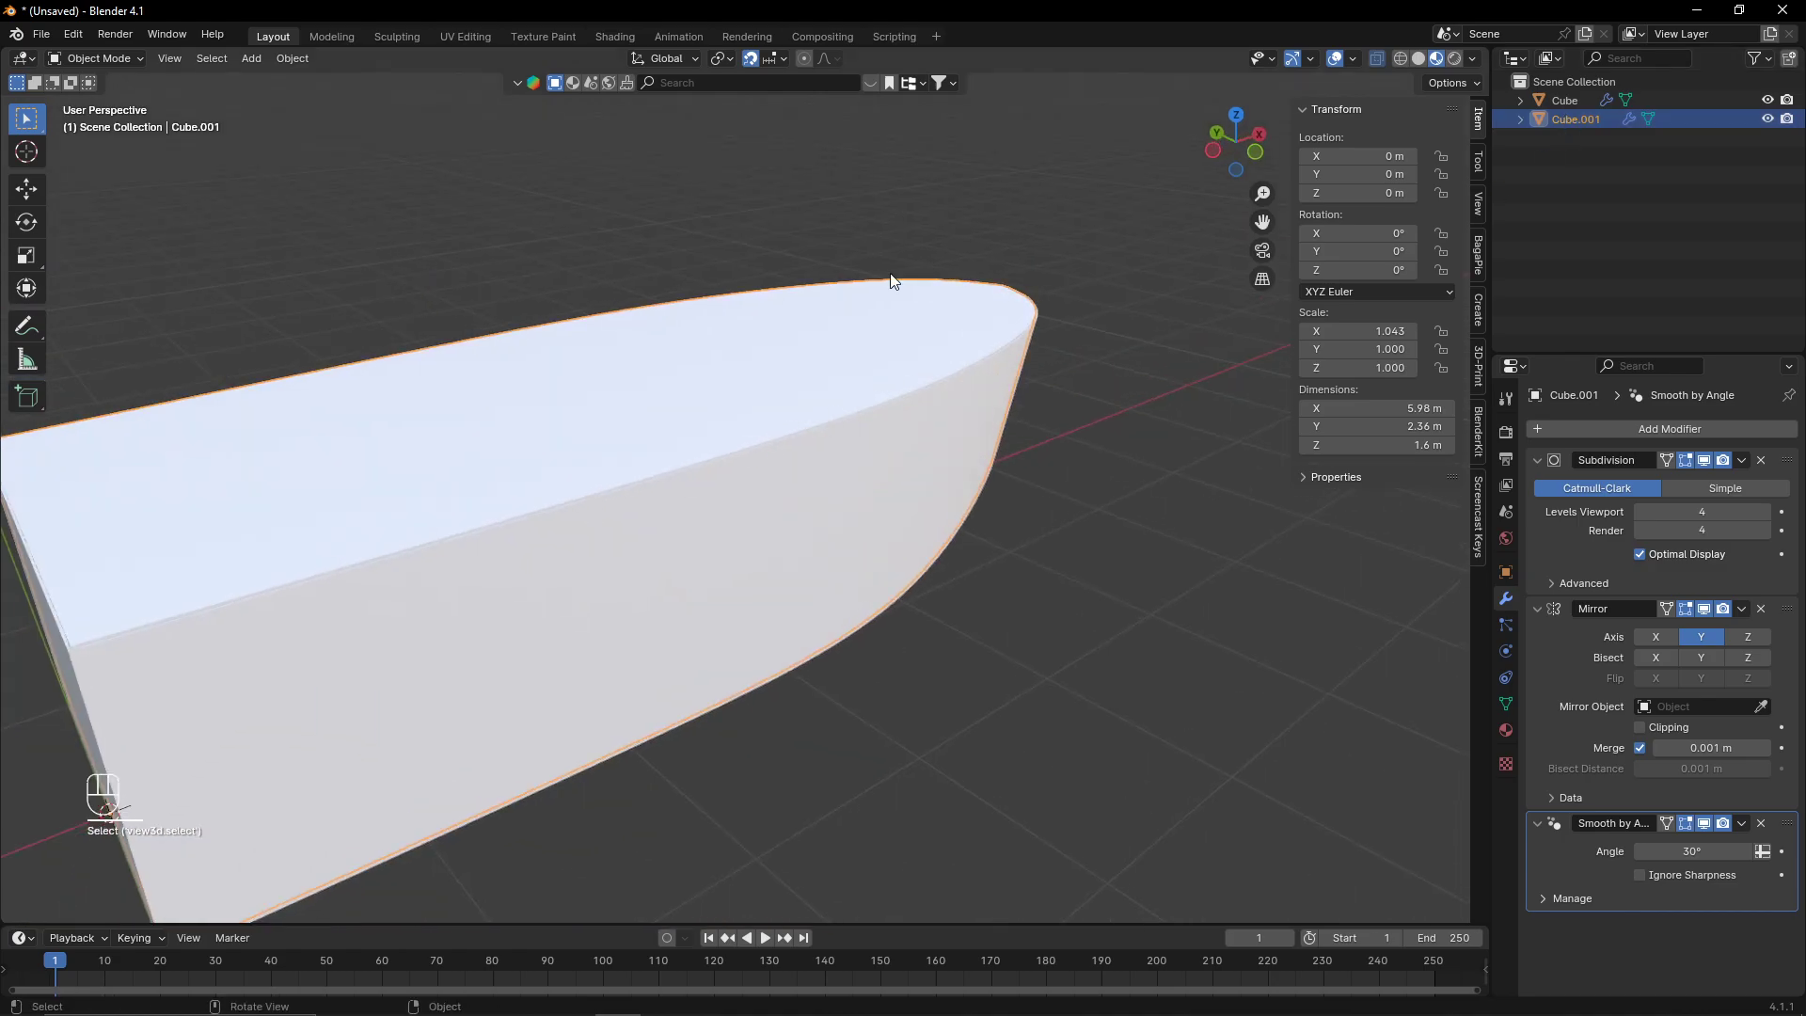
left_click(1668, 429)
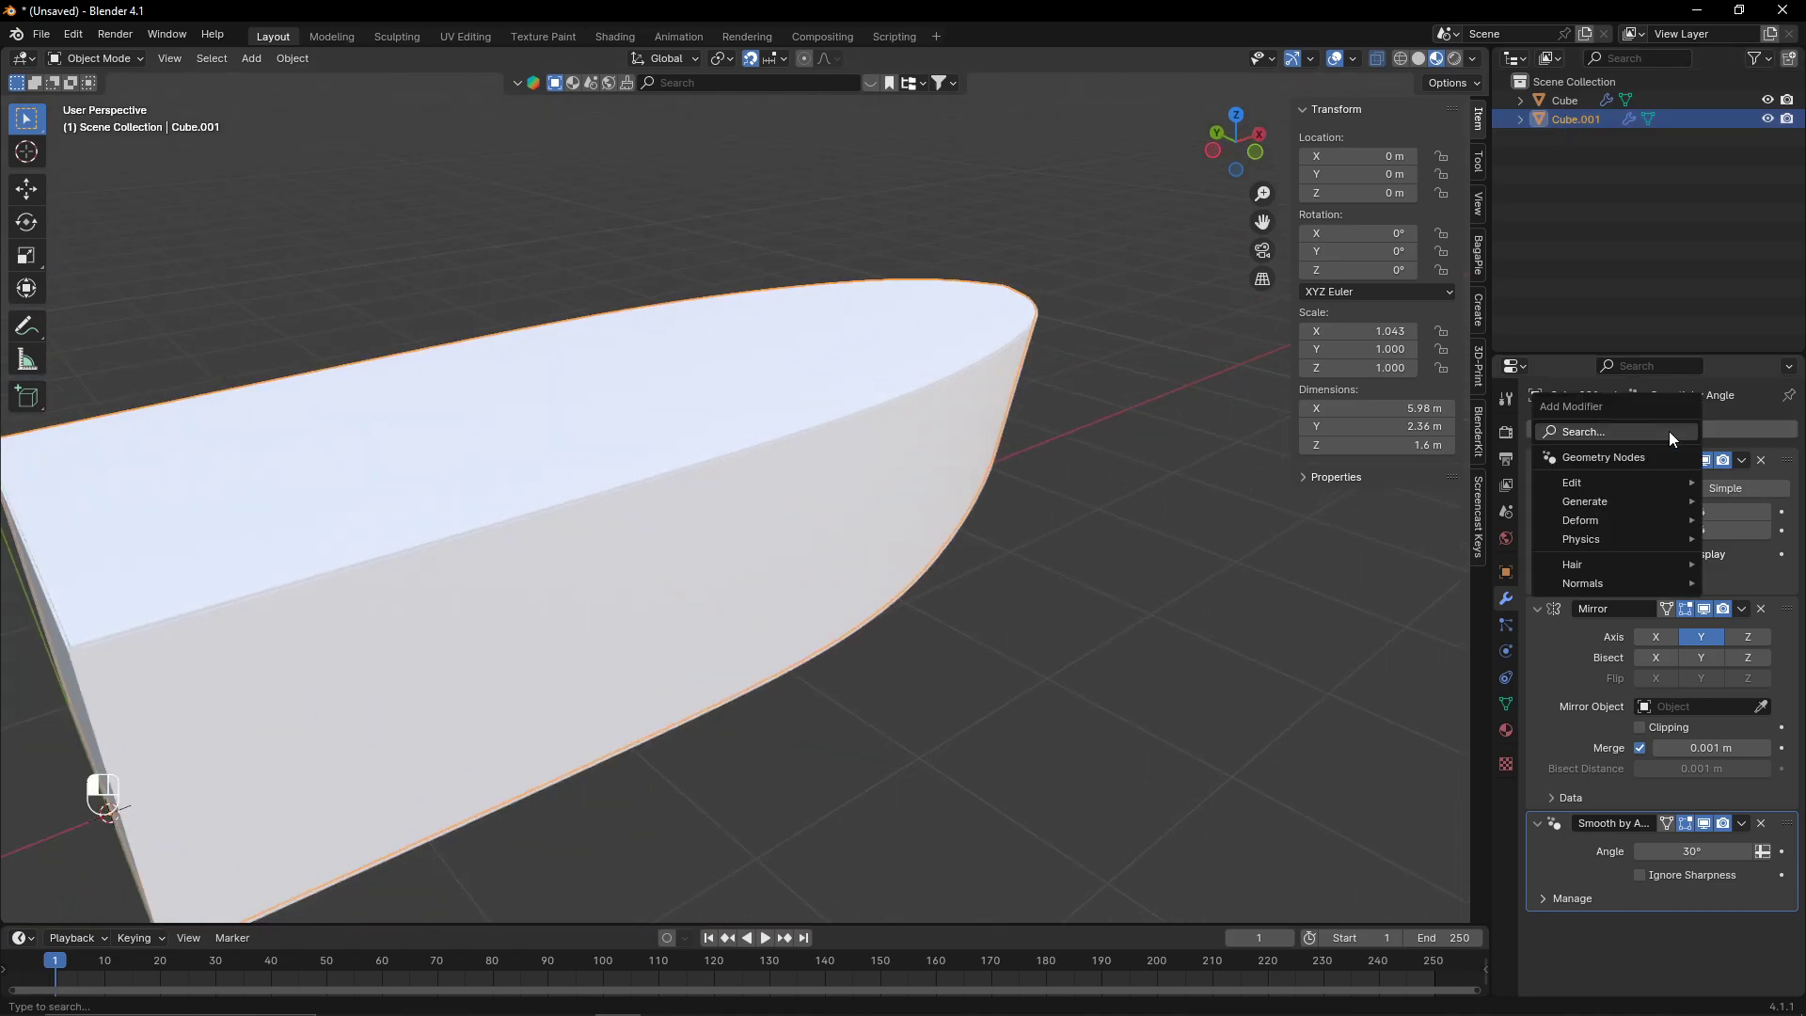
key("space")
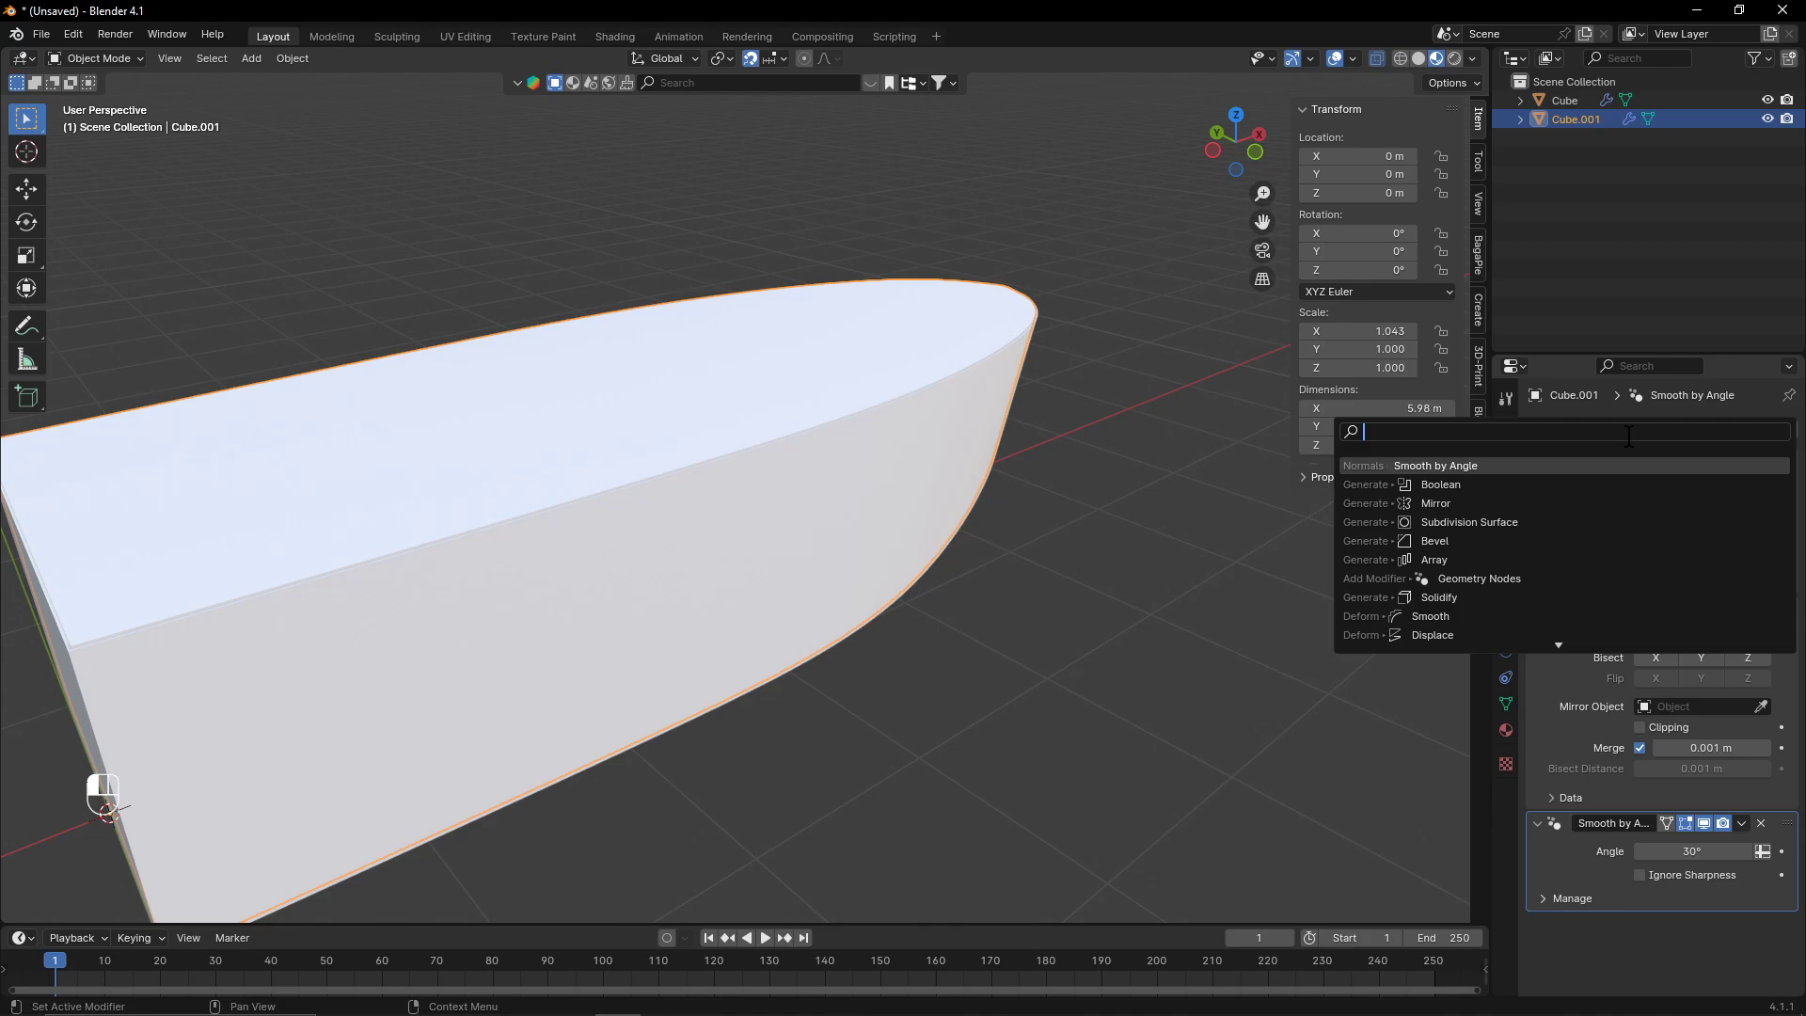
type("SMOO")
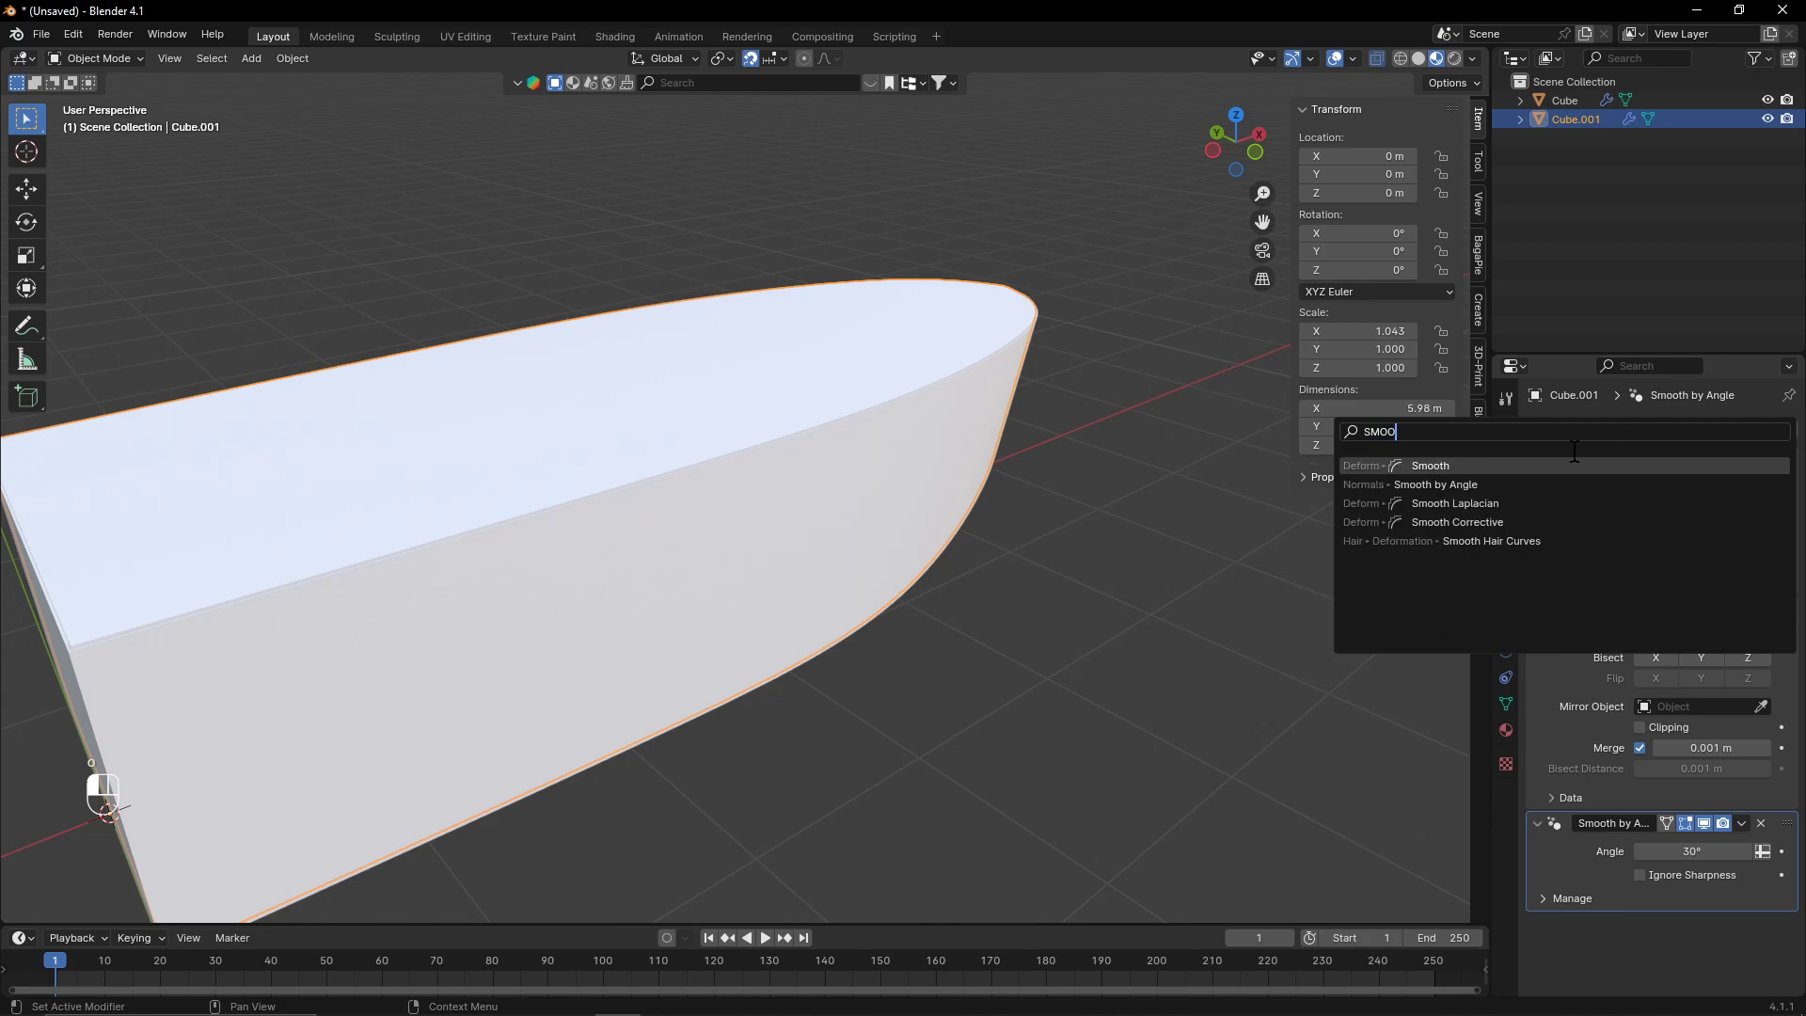
key("Return")
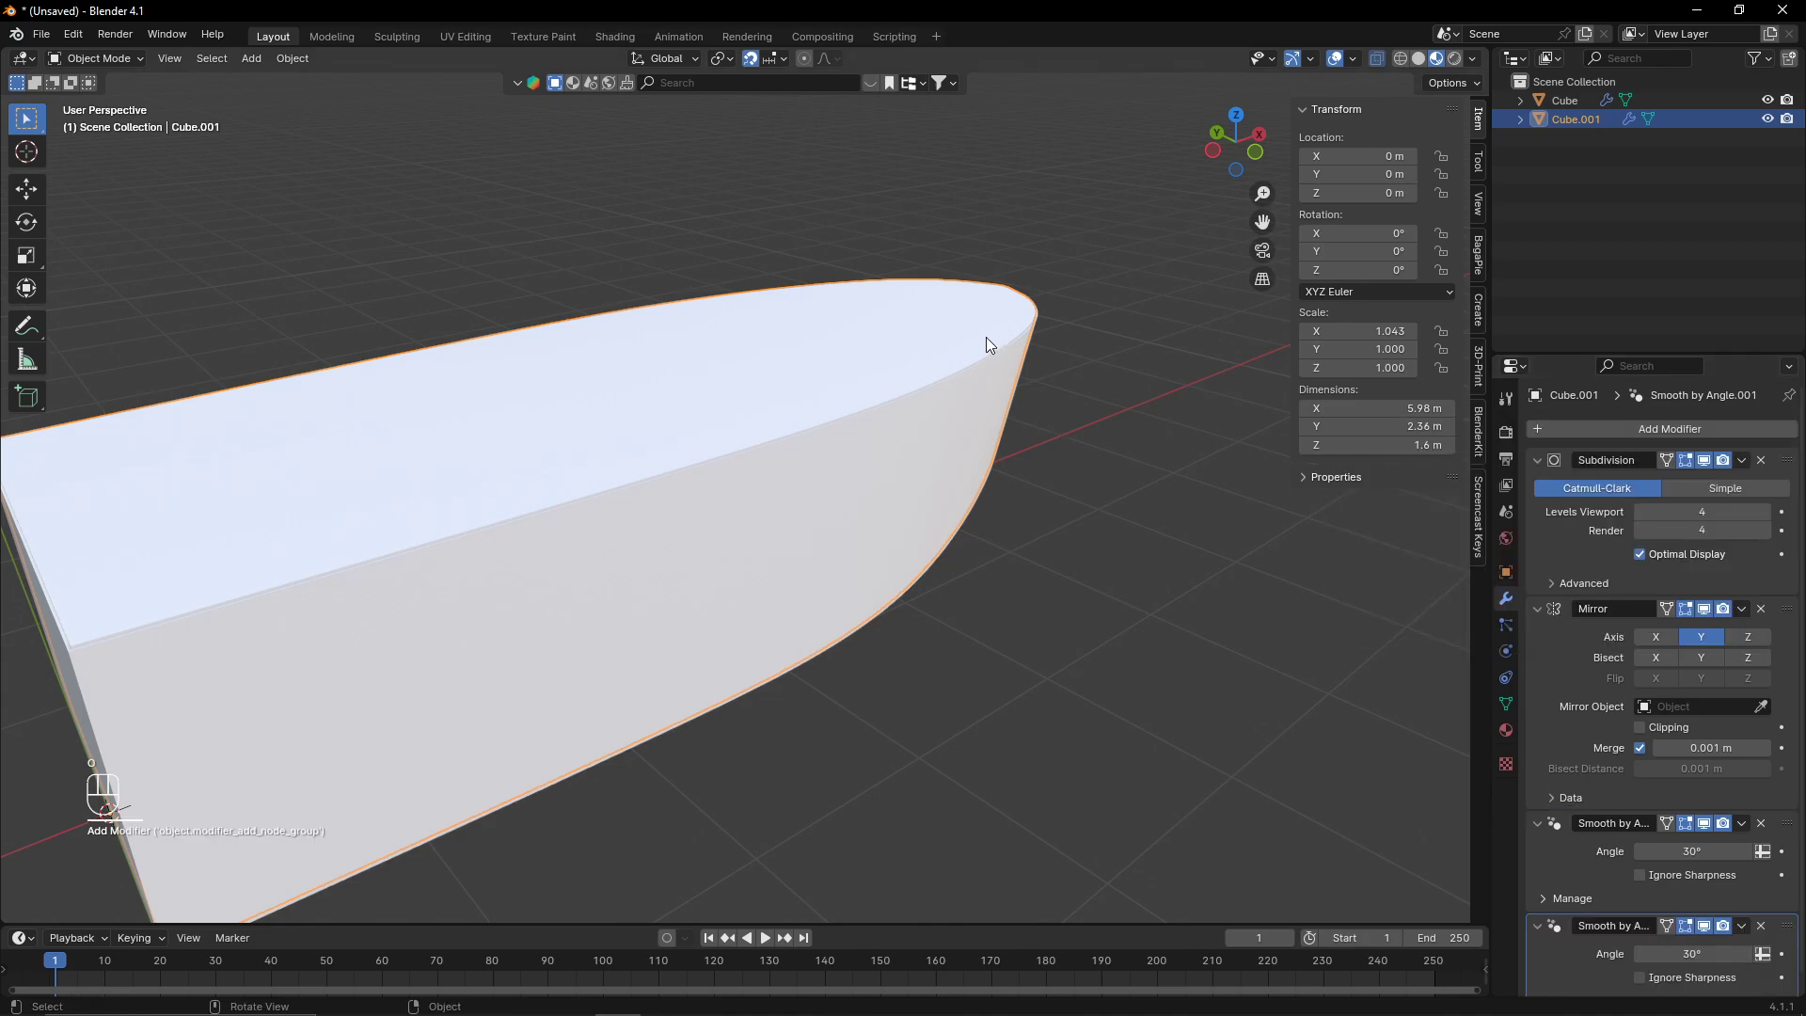
- Hide the duplicate hull and apply Shade Smooth by Angle to the original hull
key("h")
middle_click_drag(980, 337, 1106, 337)
left_click(871, 489)
right_click(862, 491)
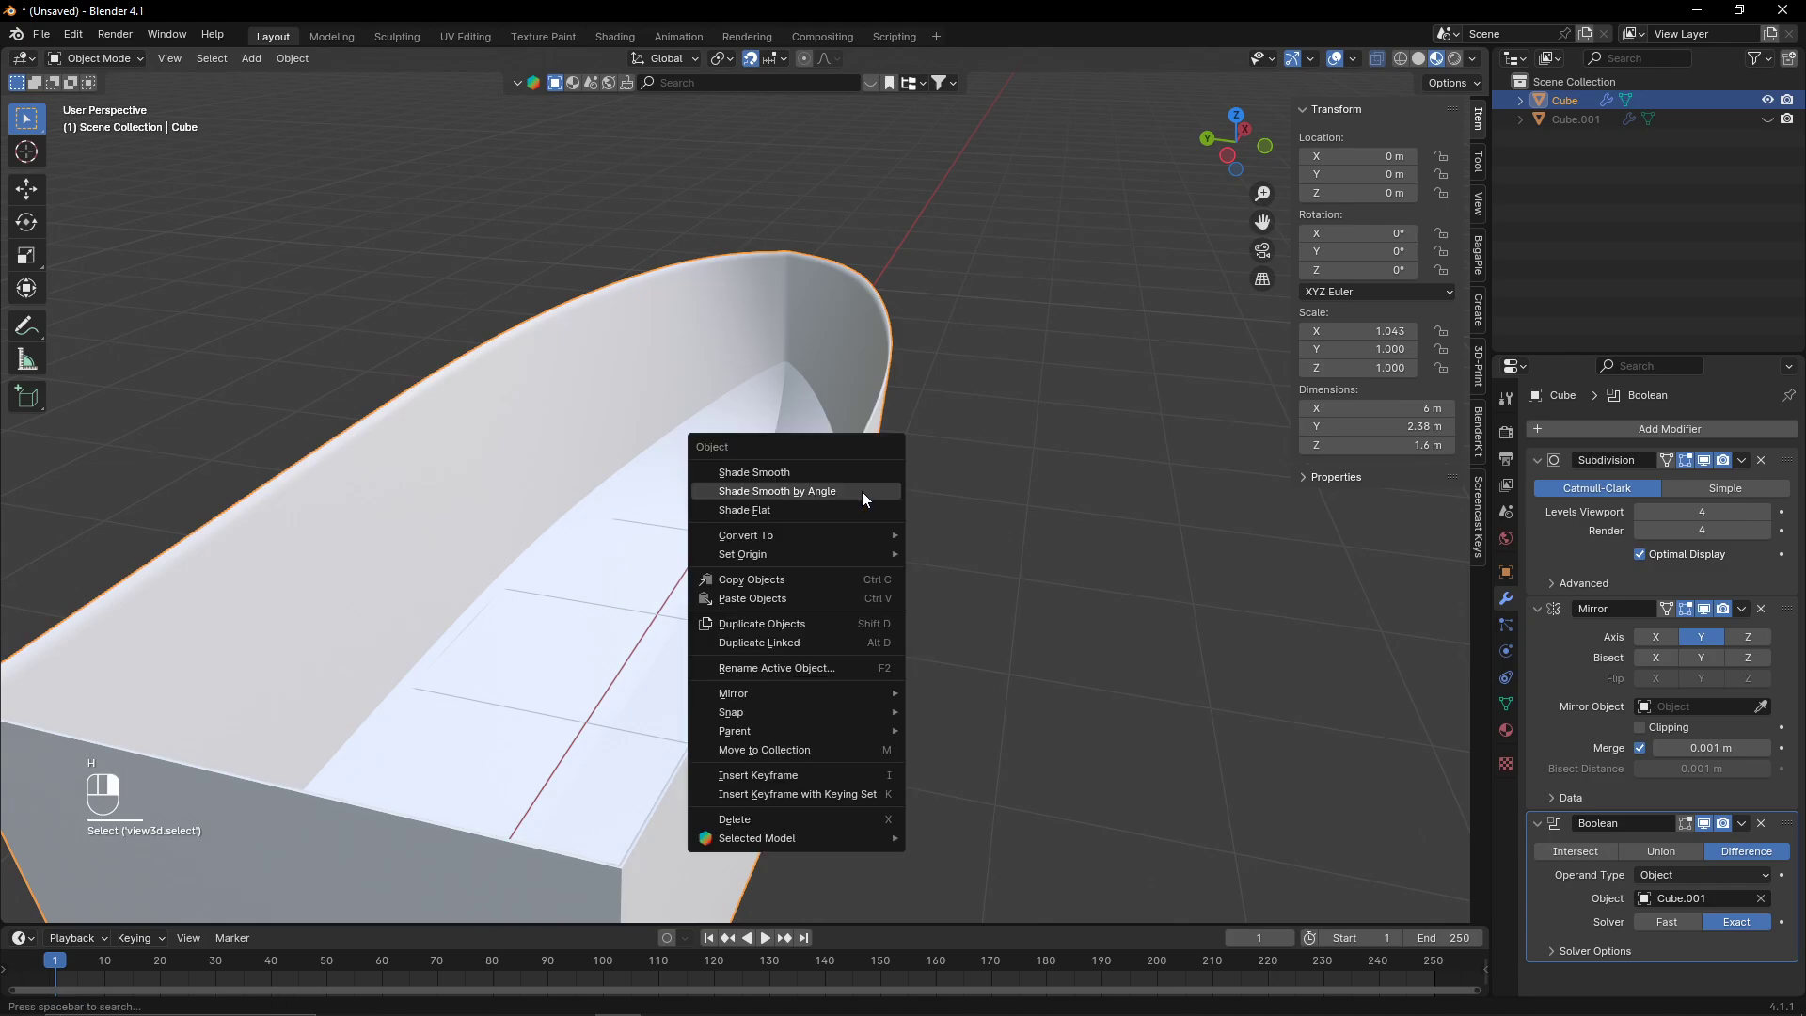
left_click(861, 491)
- Add a Smooth by Angle modifier to the original hull
middle_click_drag(1110, 422, 1168, 396)
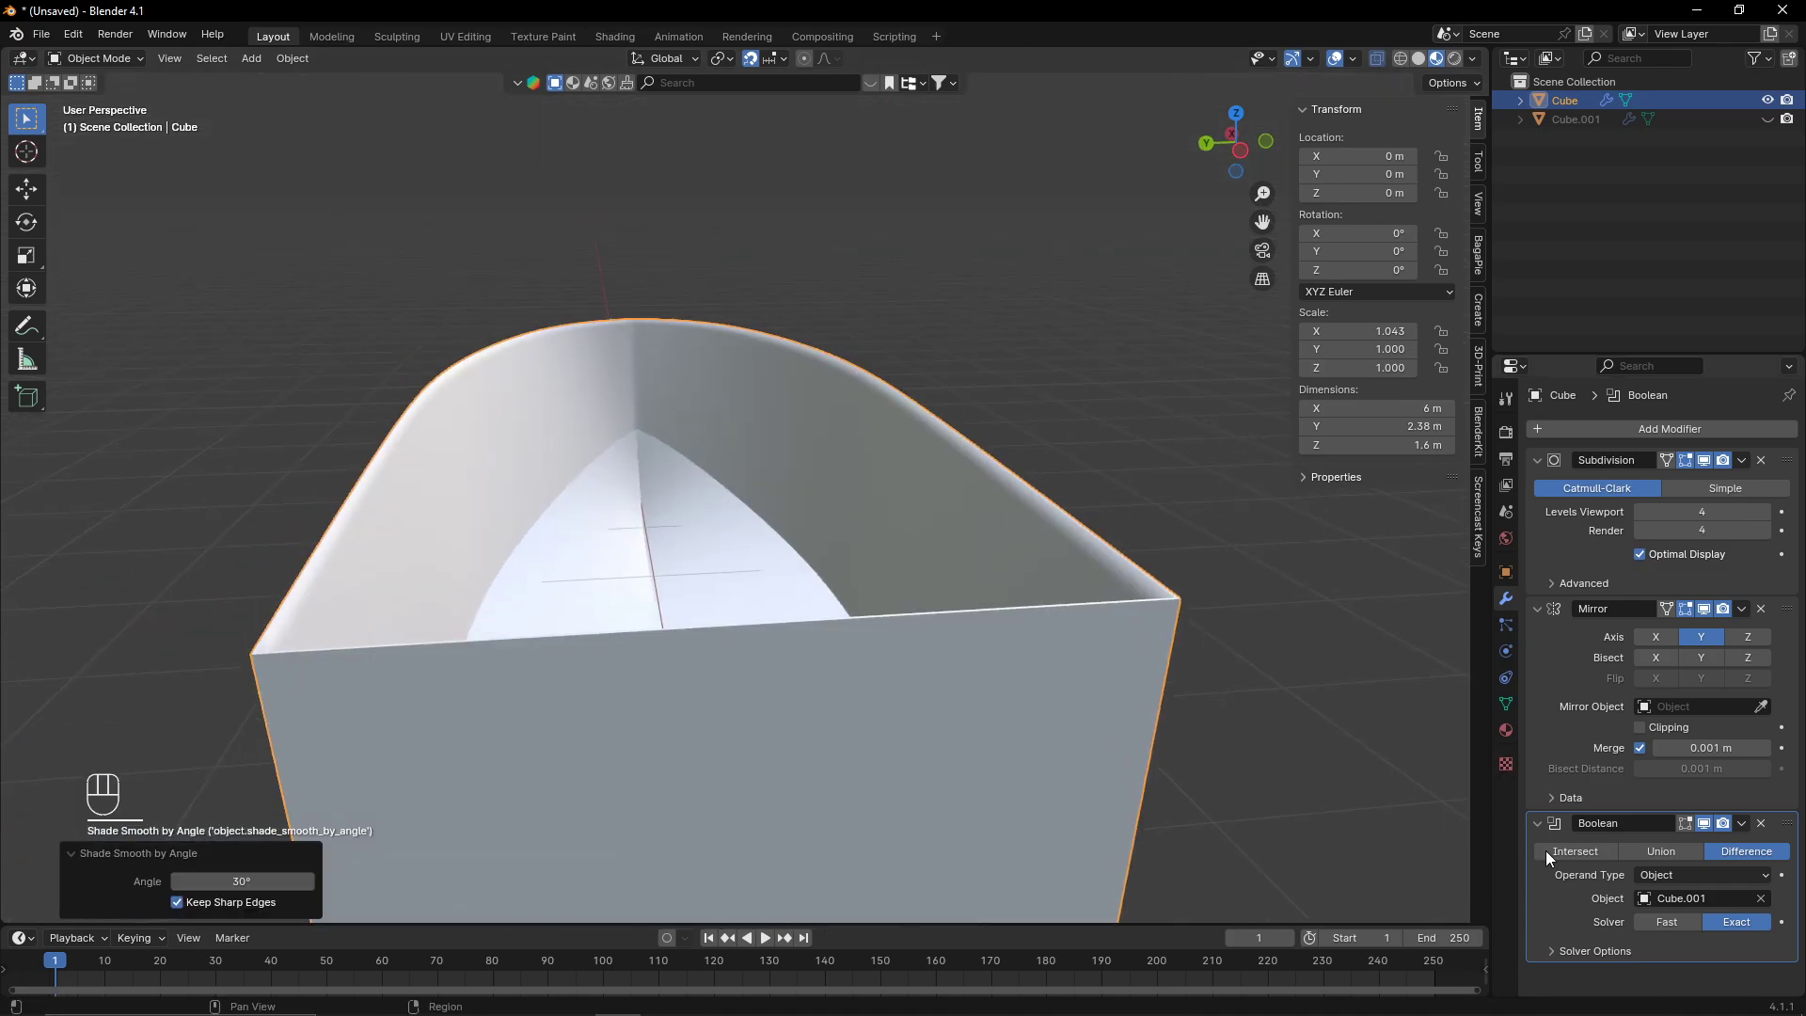
left_click(1048, 707)
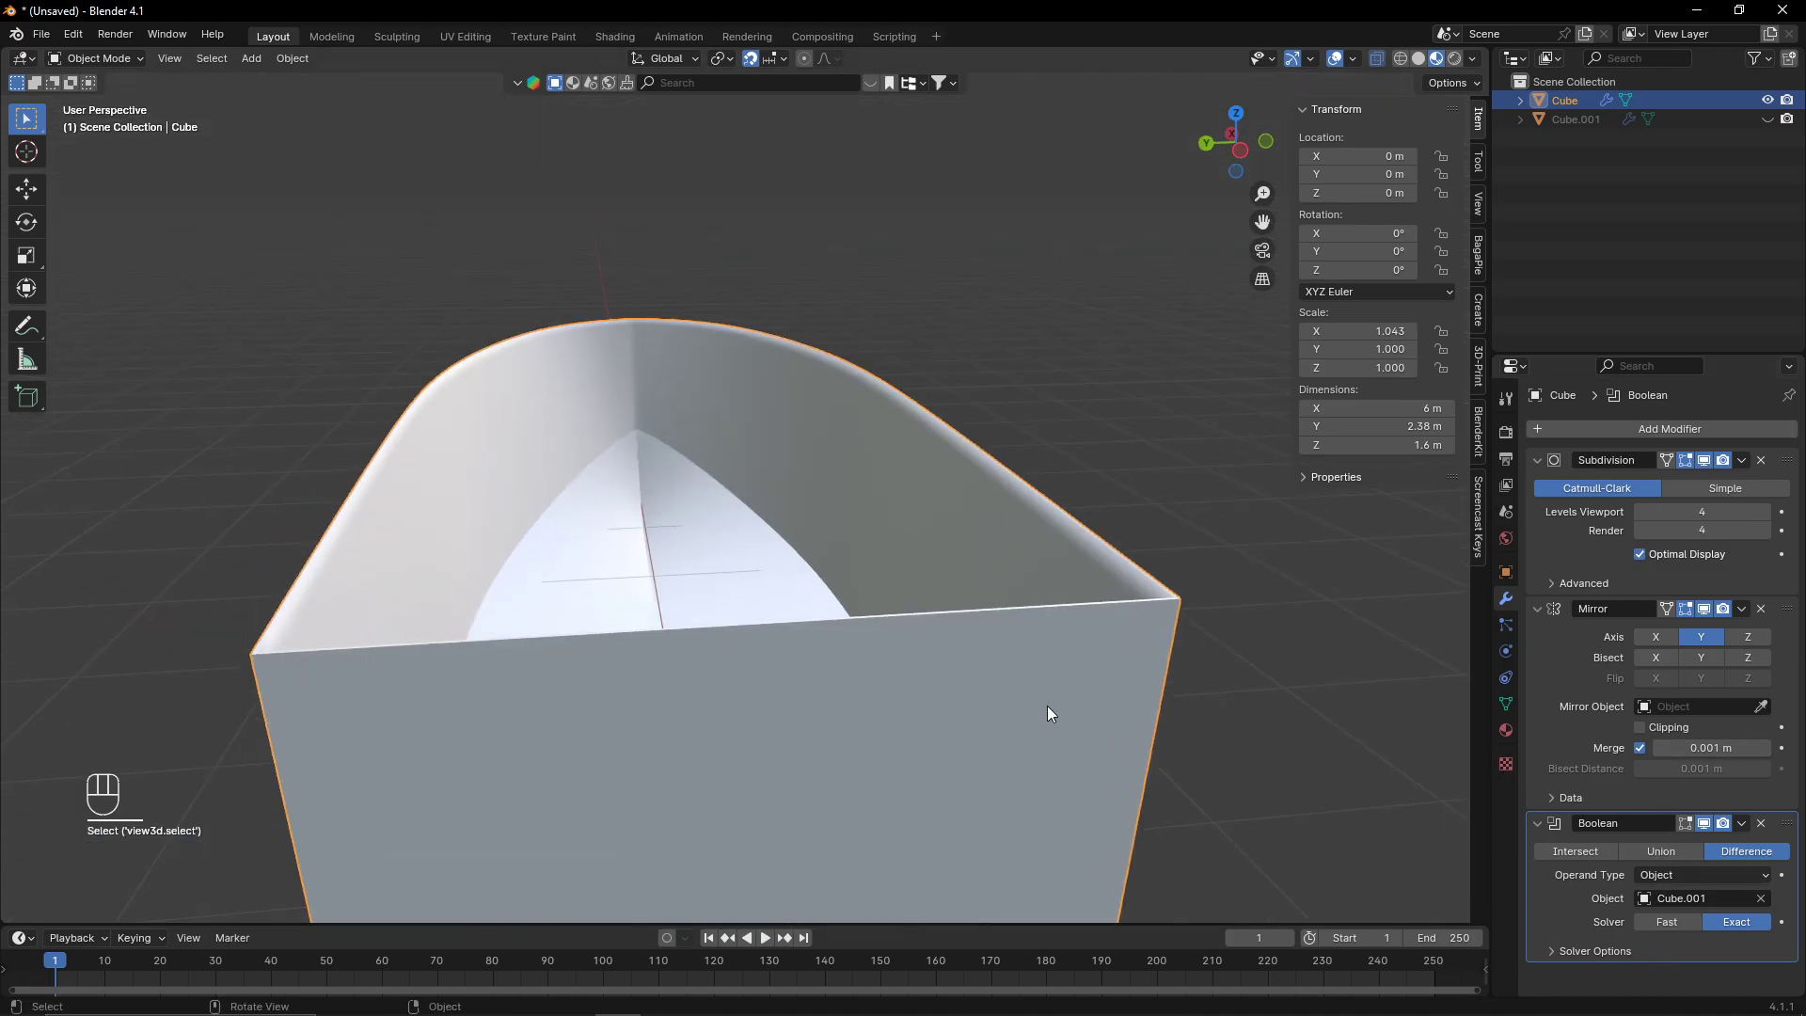
left_click(1605, 428)
type("s")
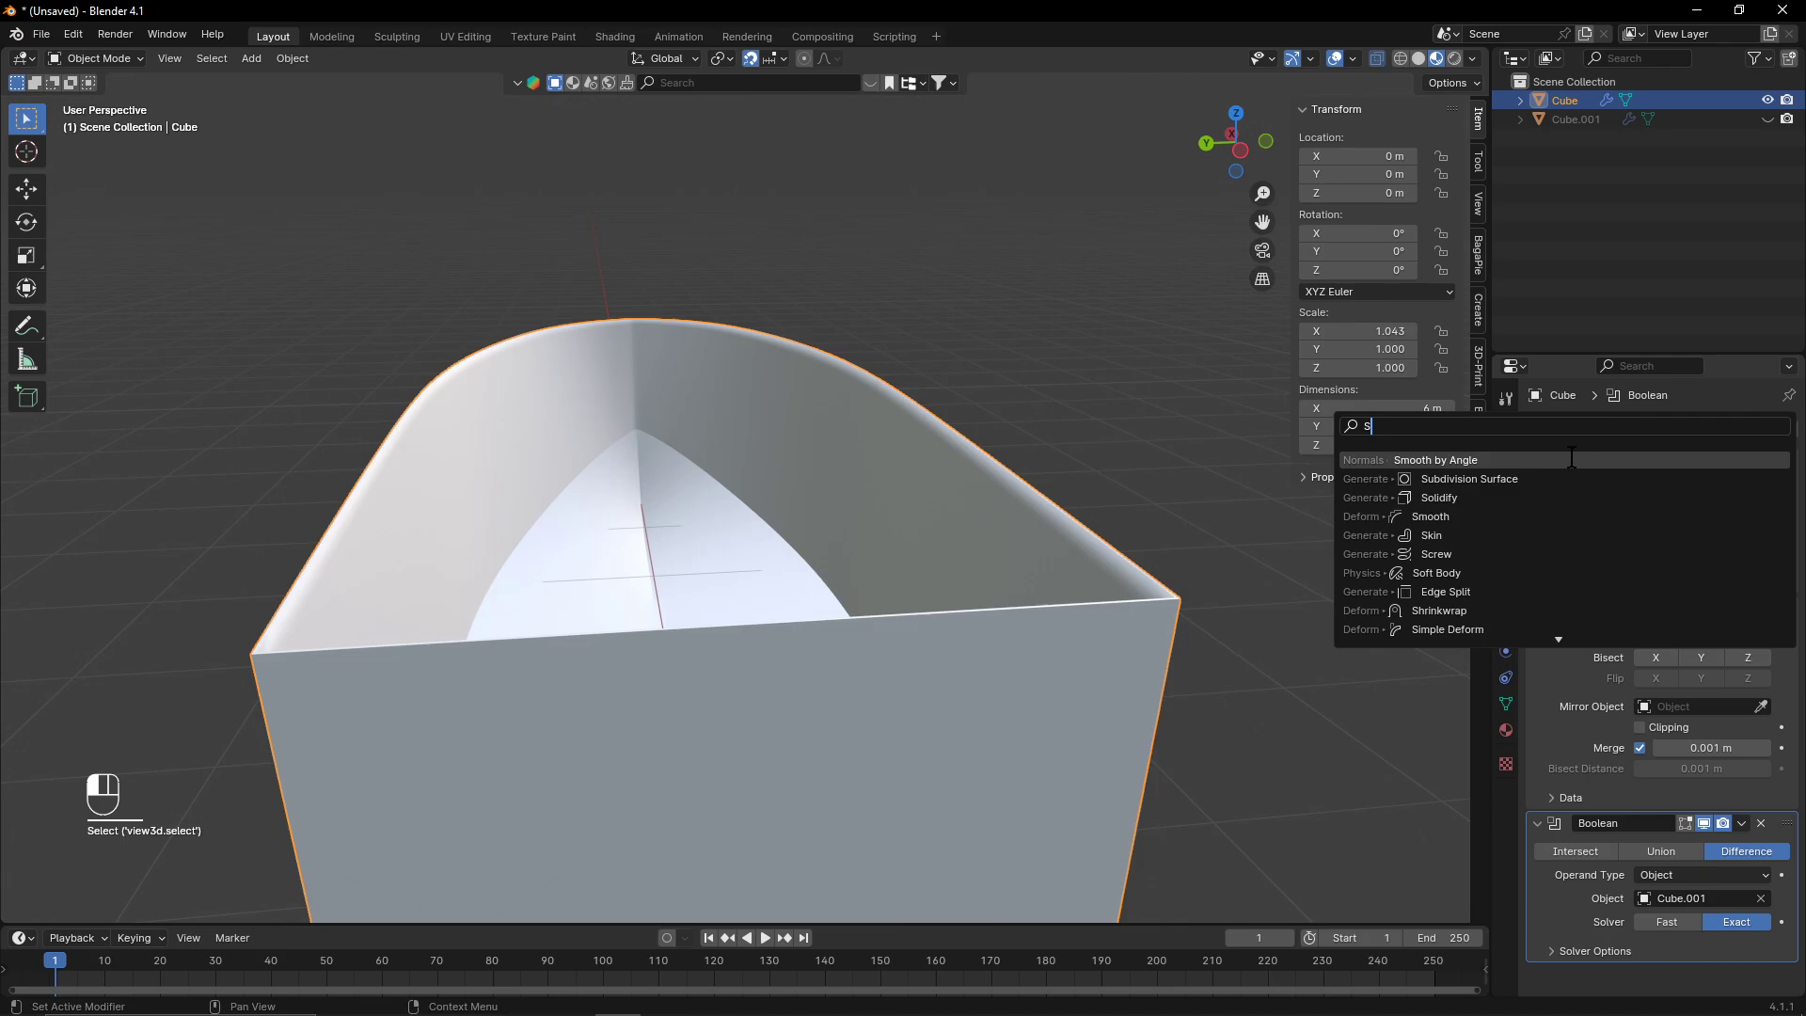
key("Return")
scroll(1618, 860, "down", 2)
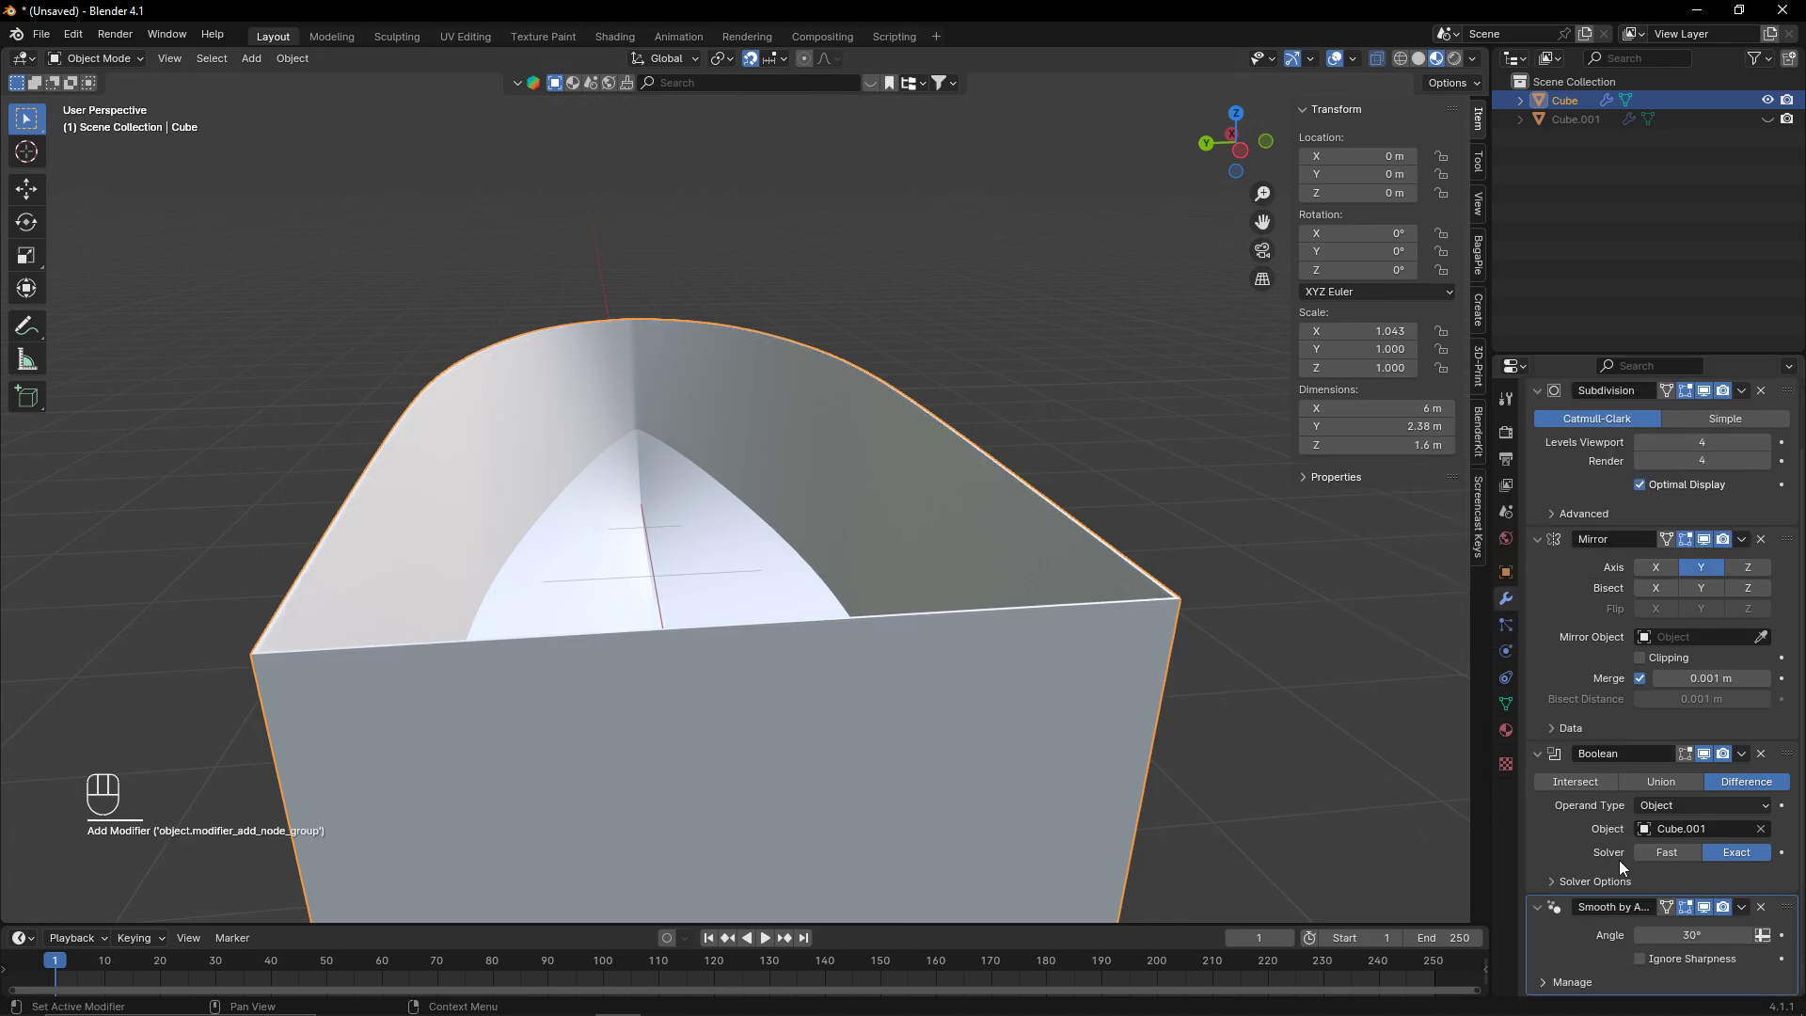
- Remove the duplicate hull's second Smooth by Angle modifier and hide the duplicate again
right_click(1215, 419)
left_click(1763, 120)
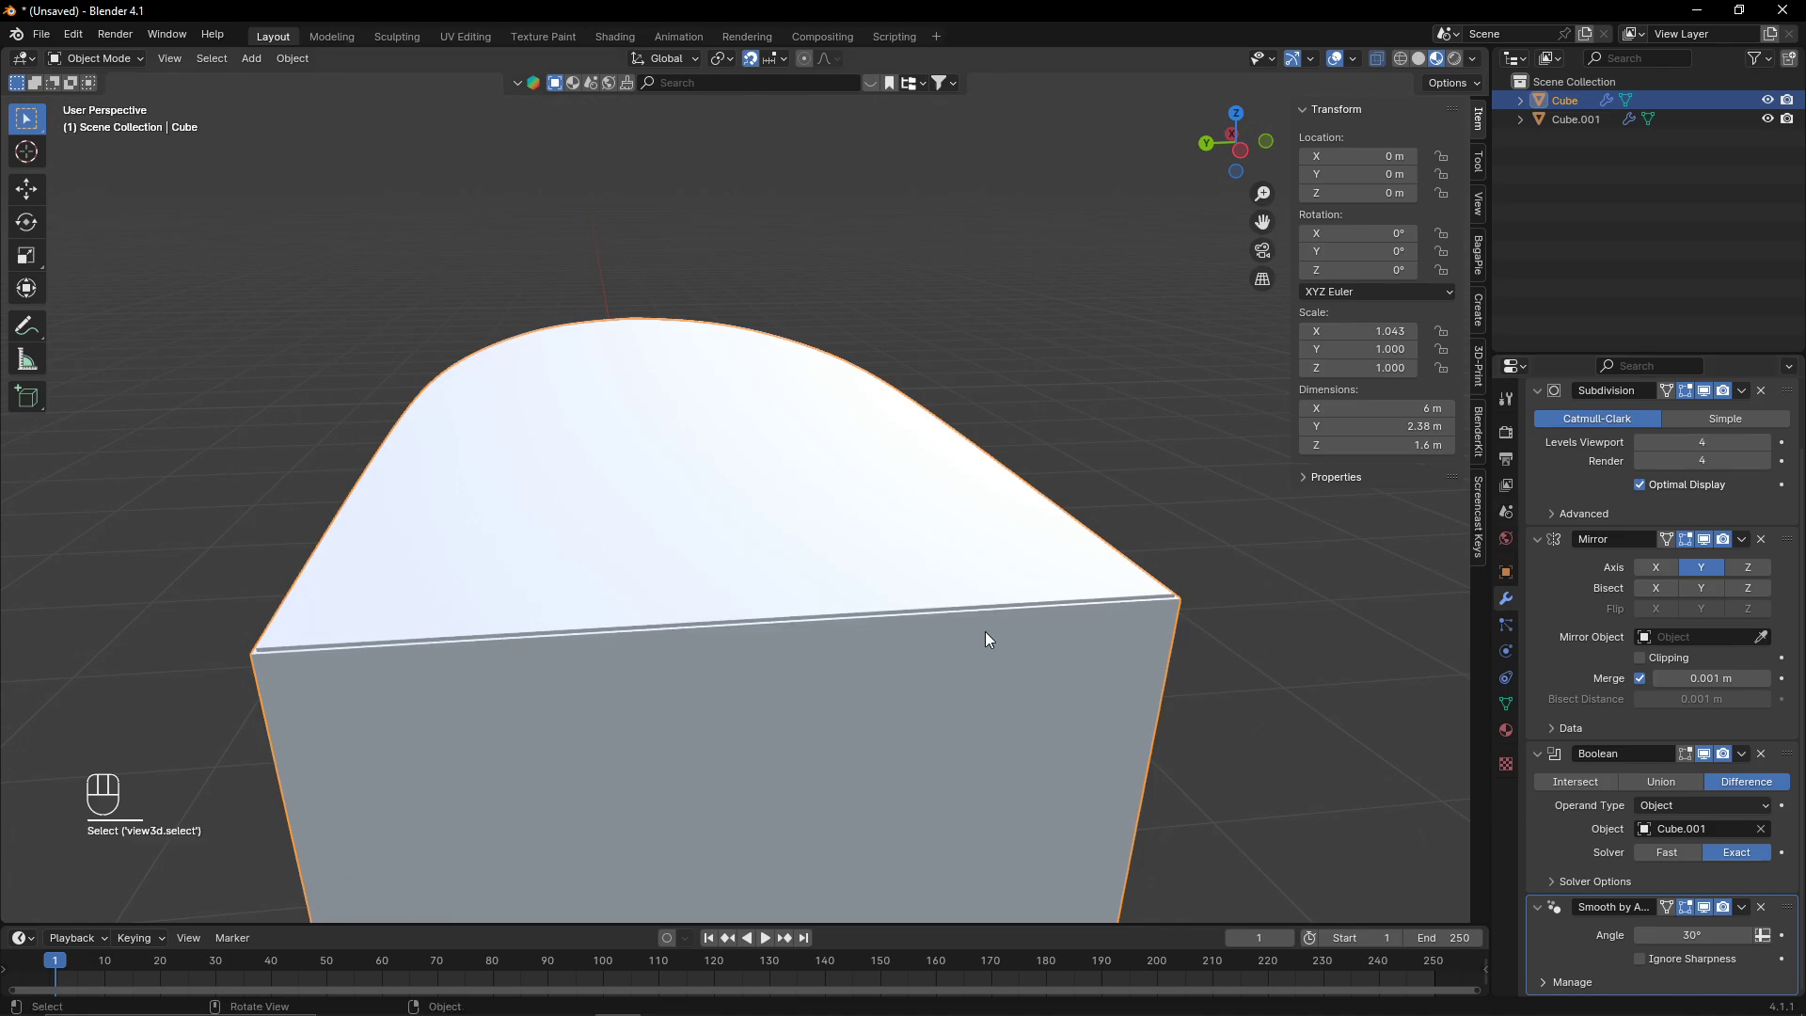
left_click(984, 592)
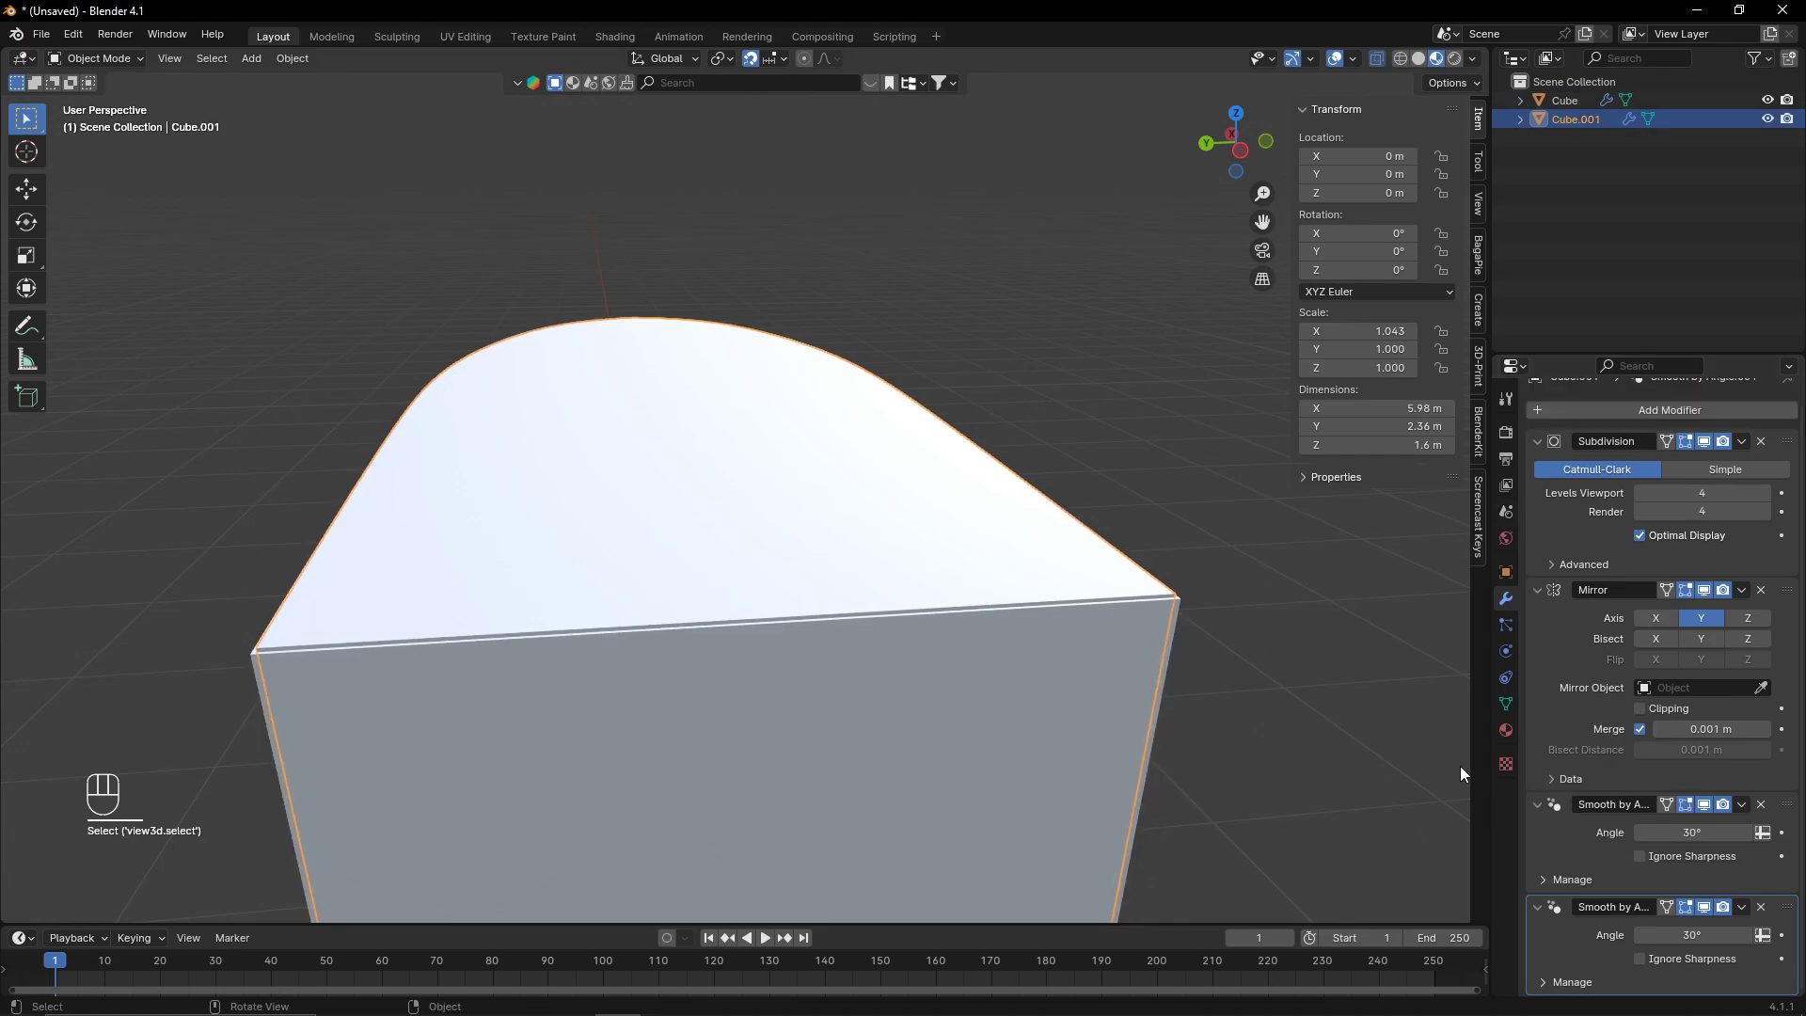
key("ctrl+x")
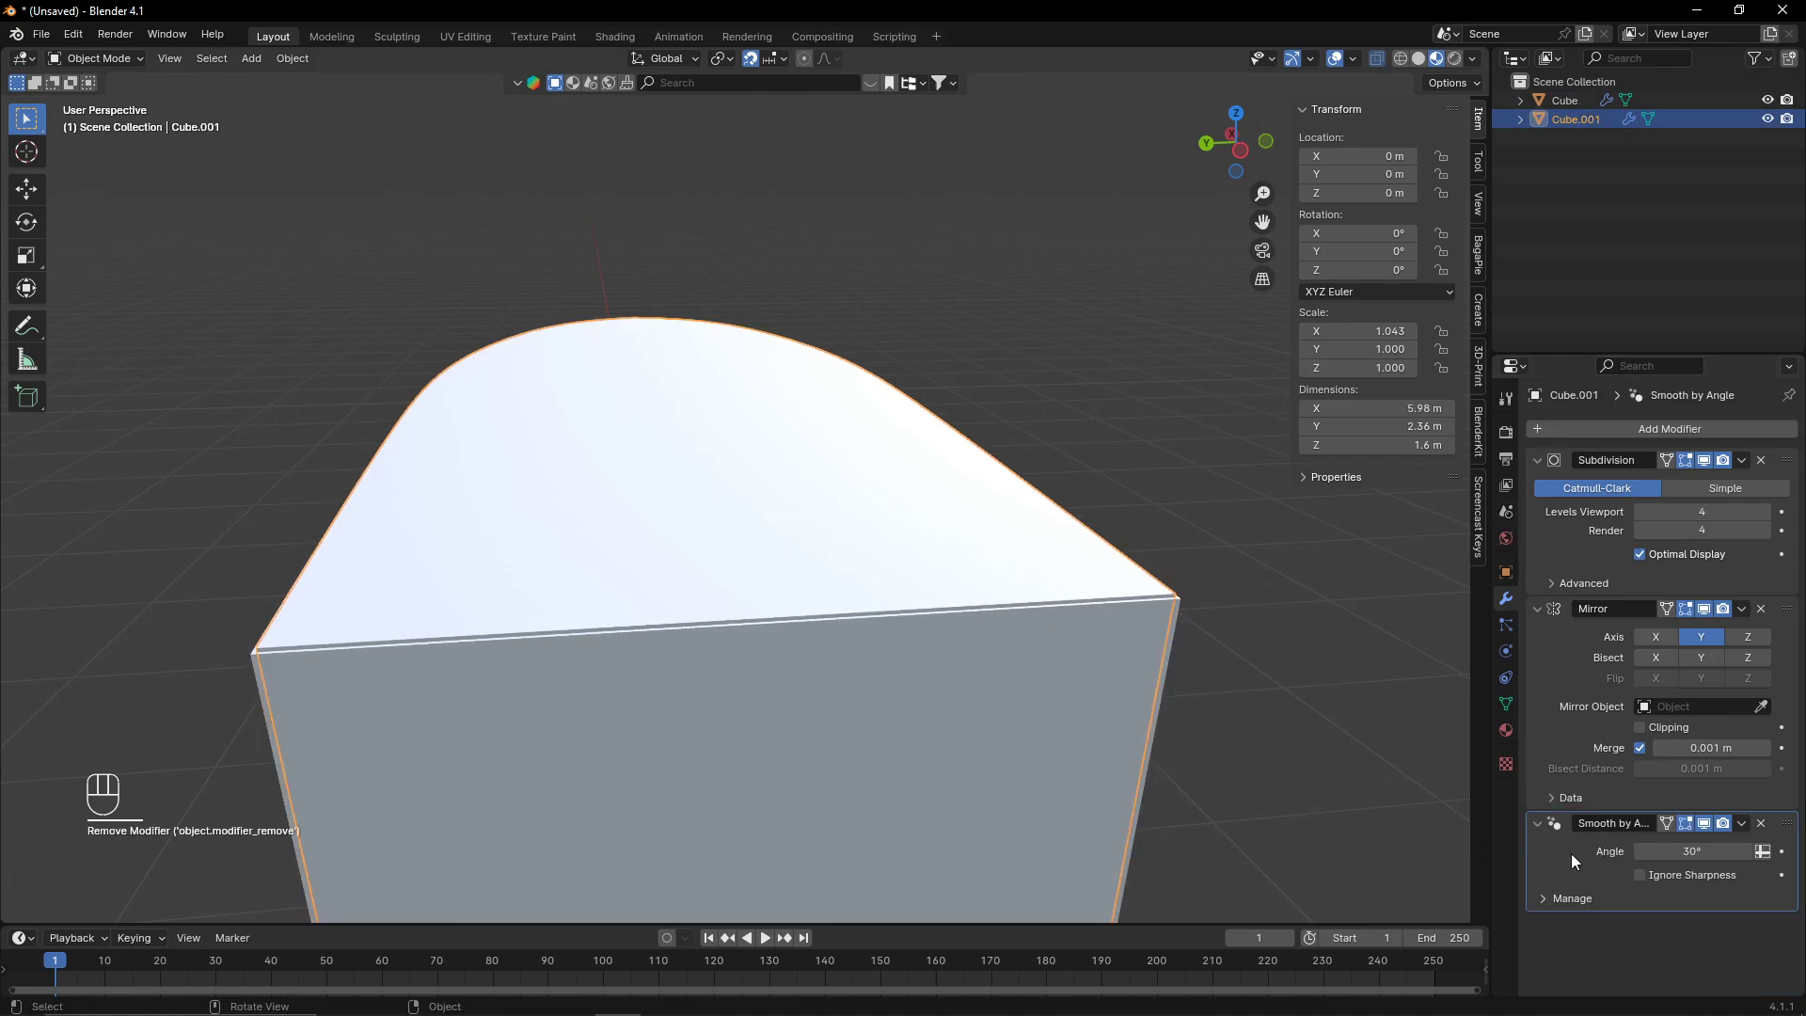
key("h")
- In the top view, duplicate the original hull and place the copy 4 m along Y
middle_click_drag(1254, 715, 931, 516)
middle_click_drag(1001, 632, 863, 685)
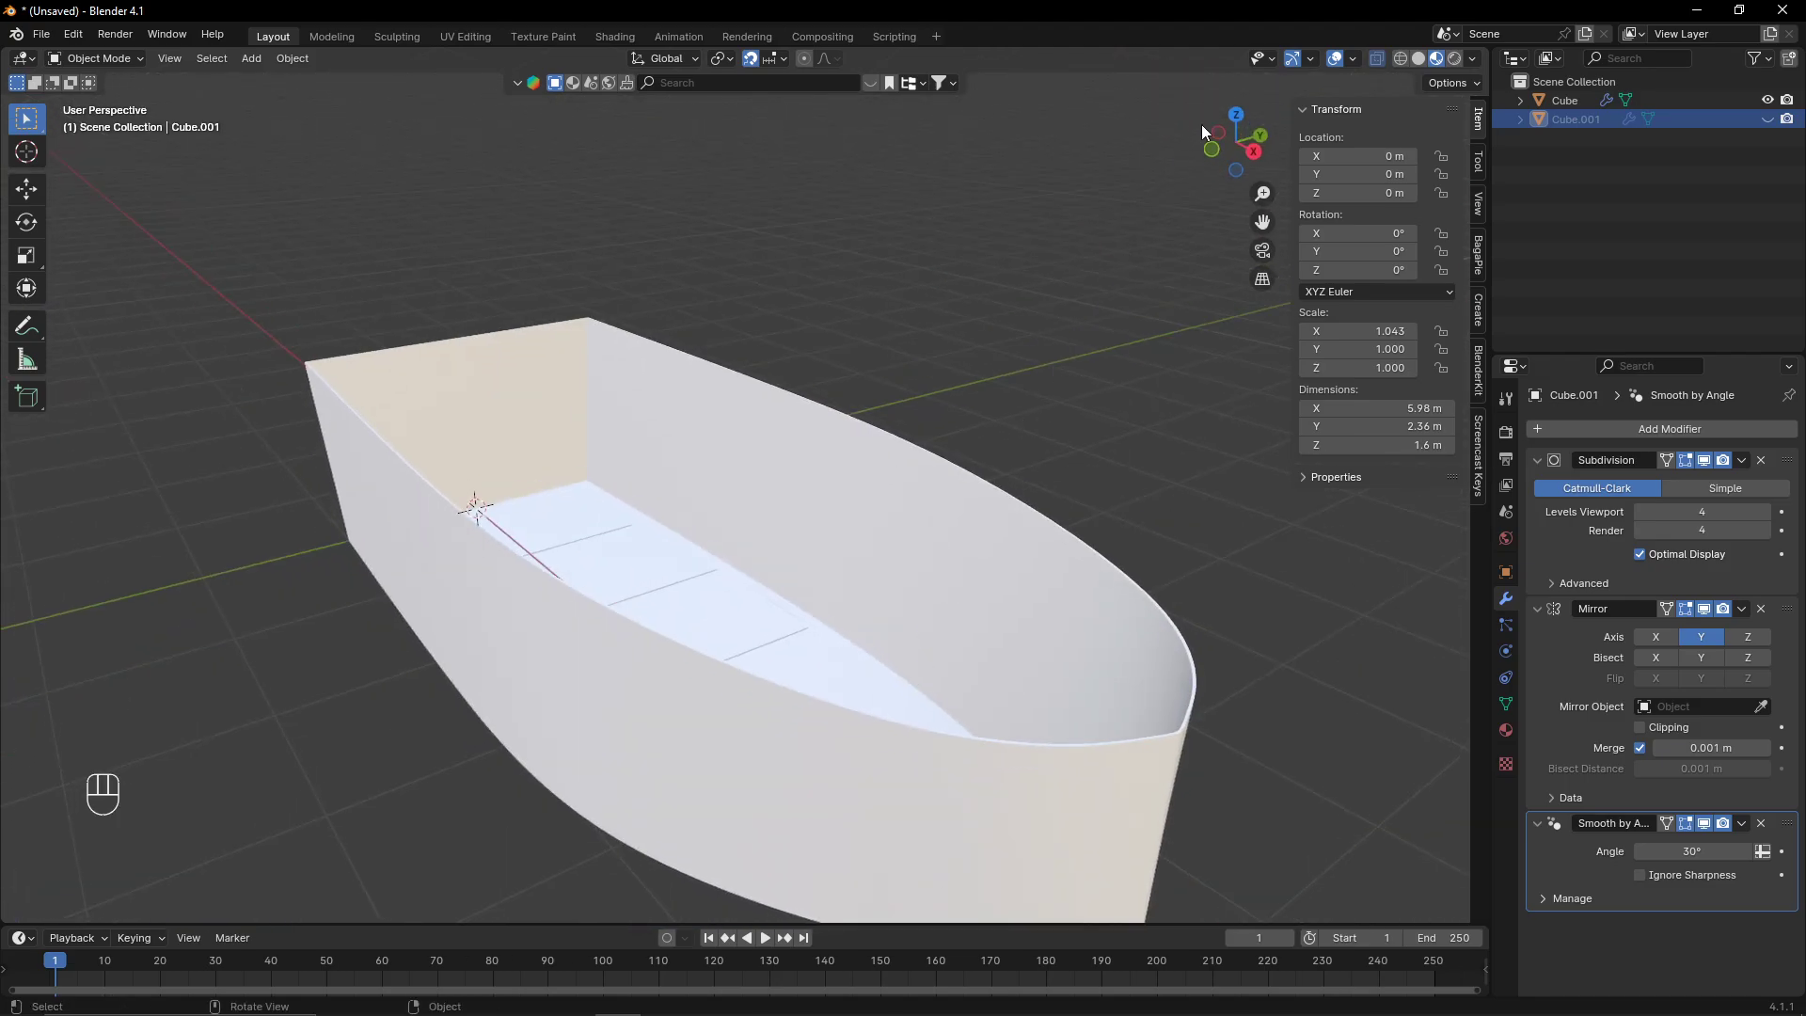
left_click(1215, 152)
middle_click_drag(1030, 582, 1167, 660)
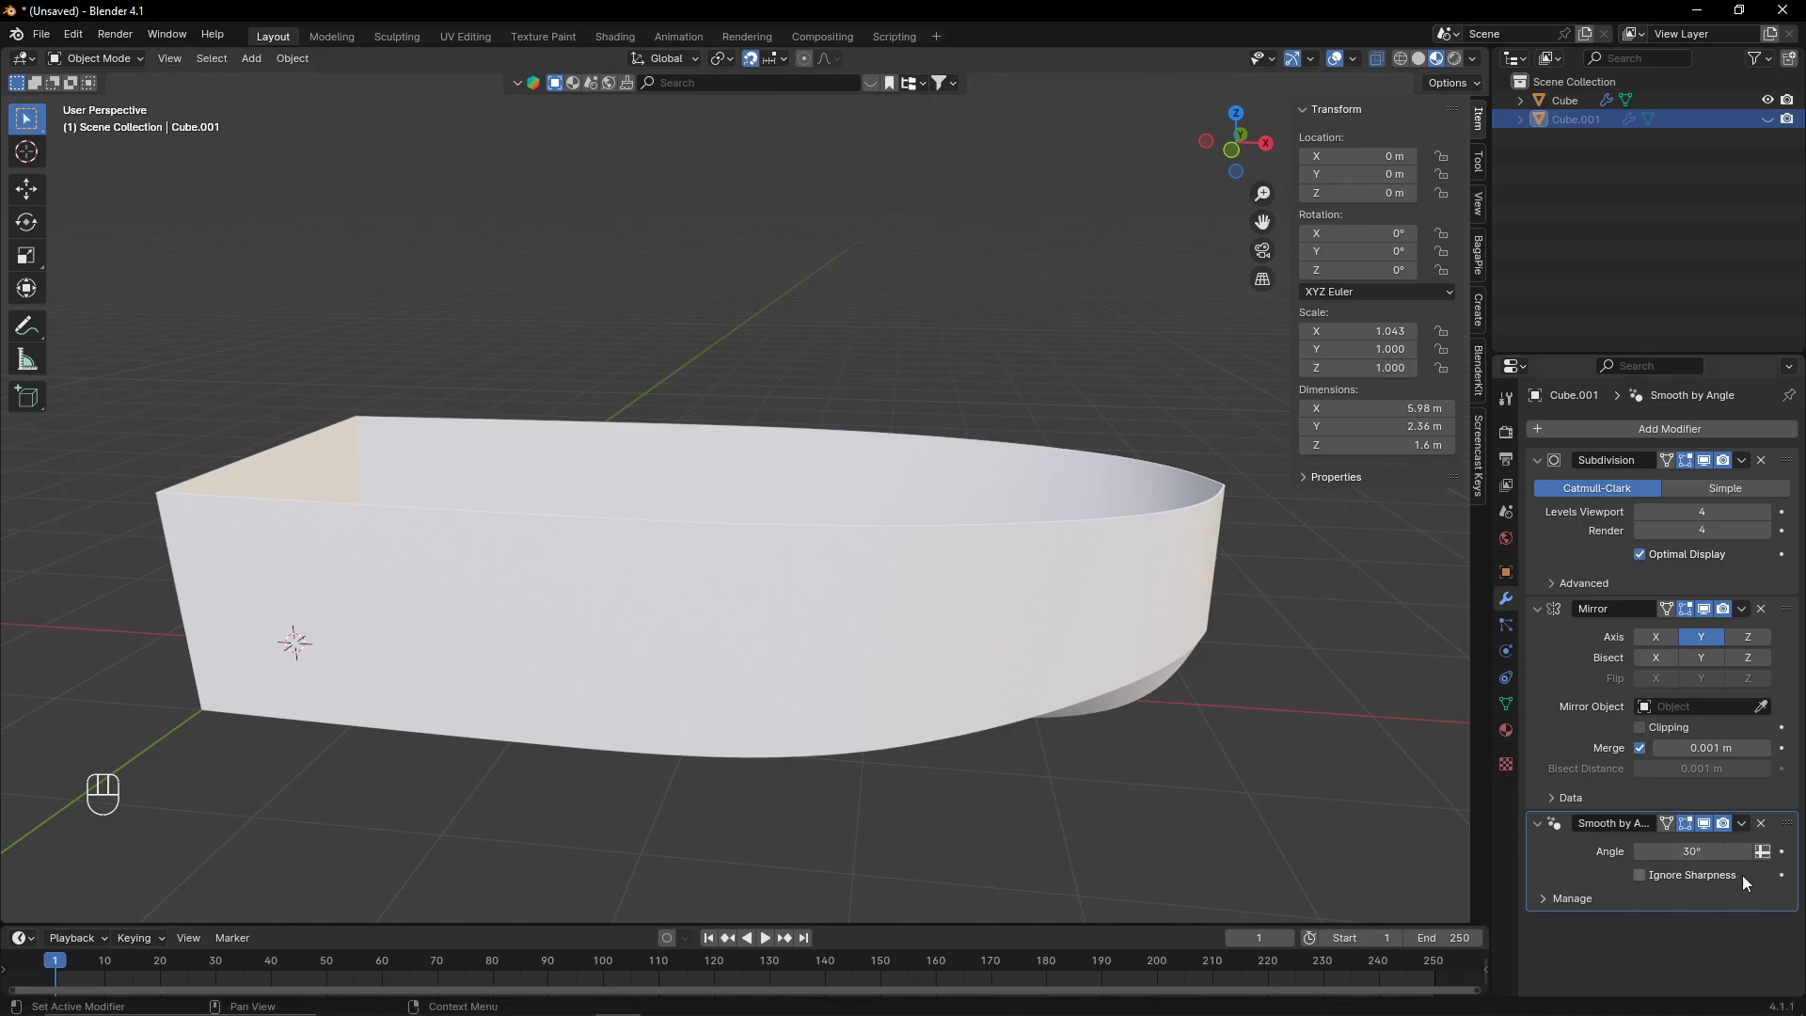
scroll(1050, 667, "down", 3)
middle_click_drag(1050, 668, 839, 528)
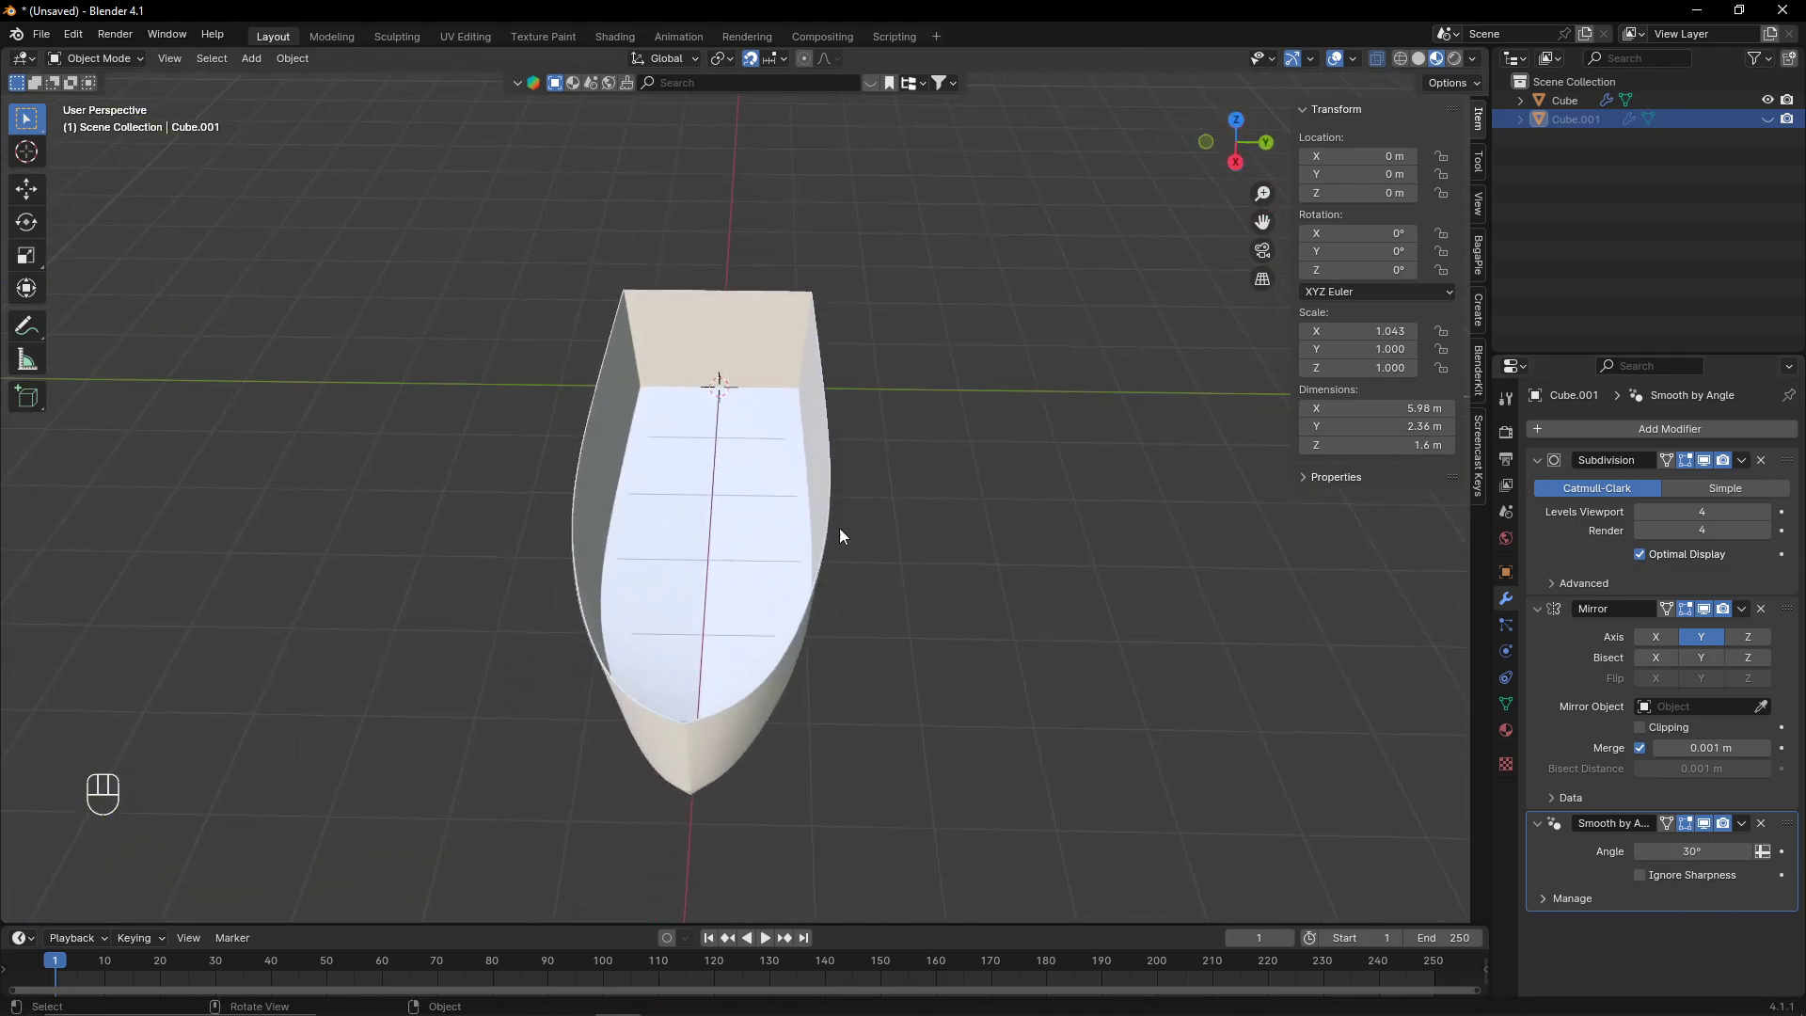
left_click(810, 416)
middle_click_drag(883, 400, 1082, 404)
left_click(1232, 130)
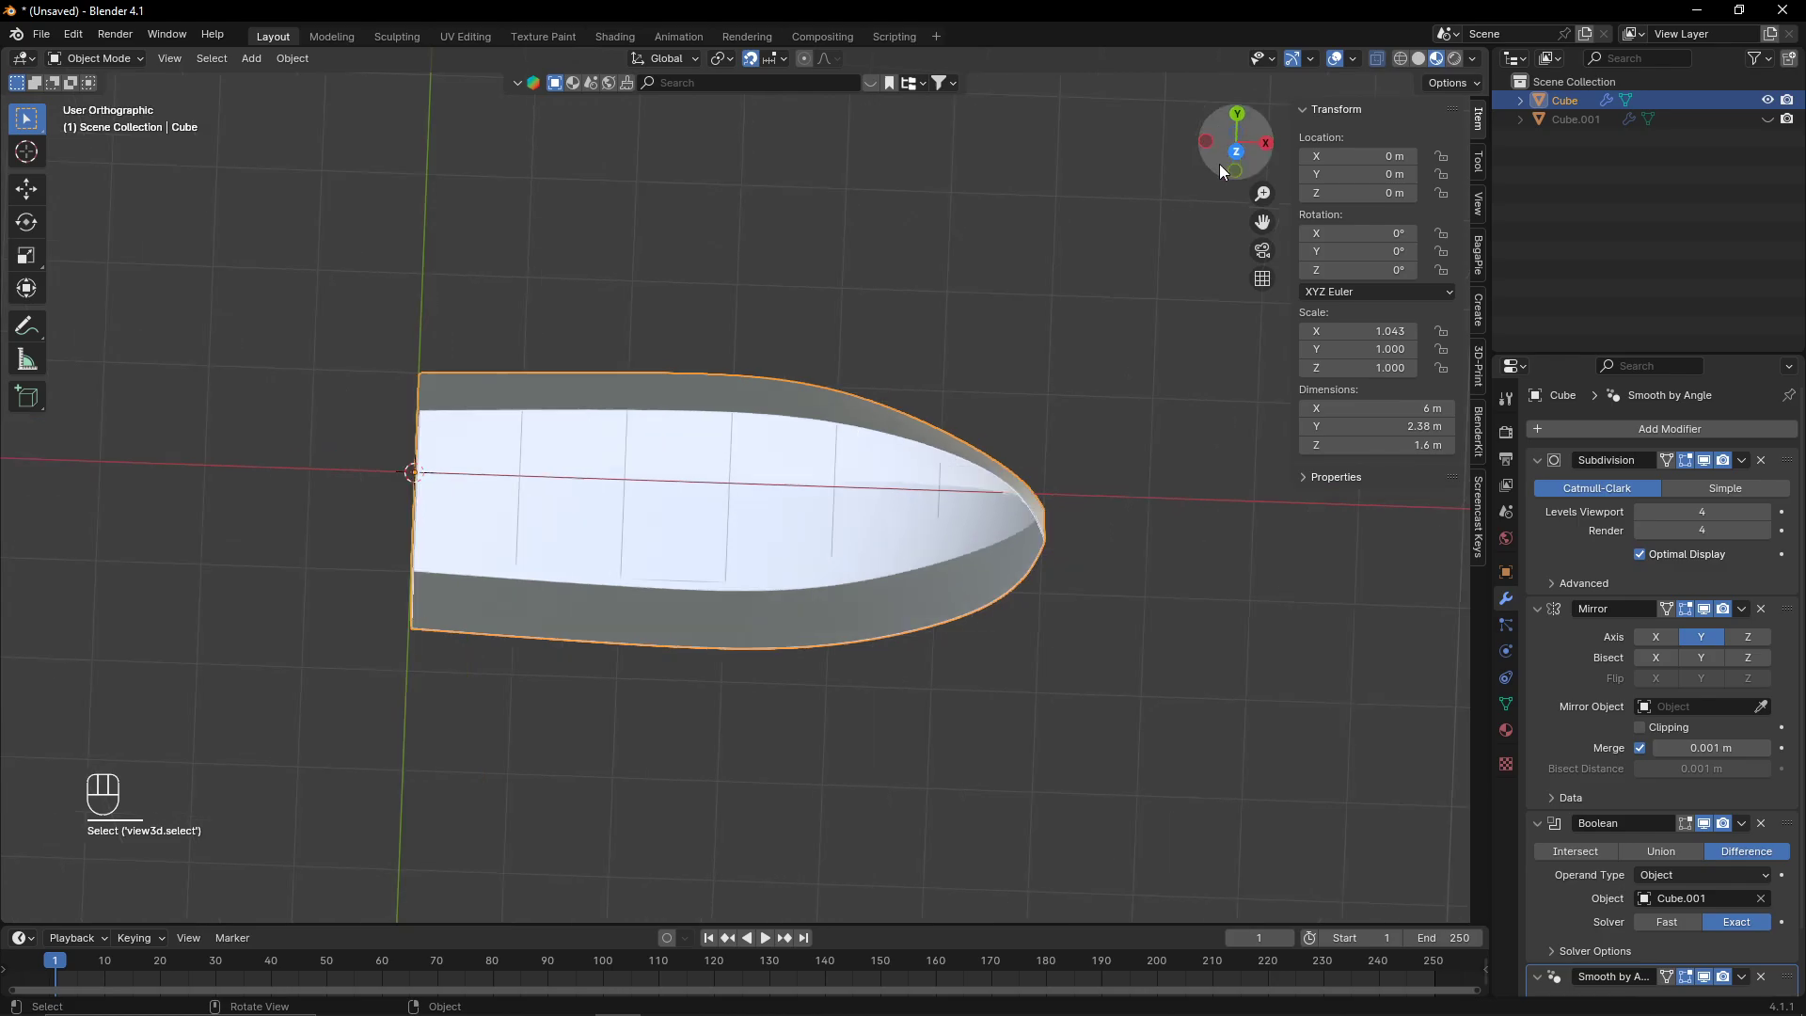
scroll(883, 445, "down", 5)
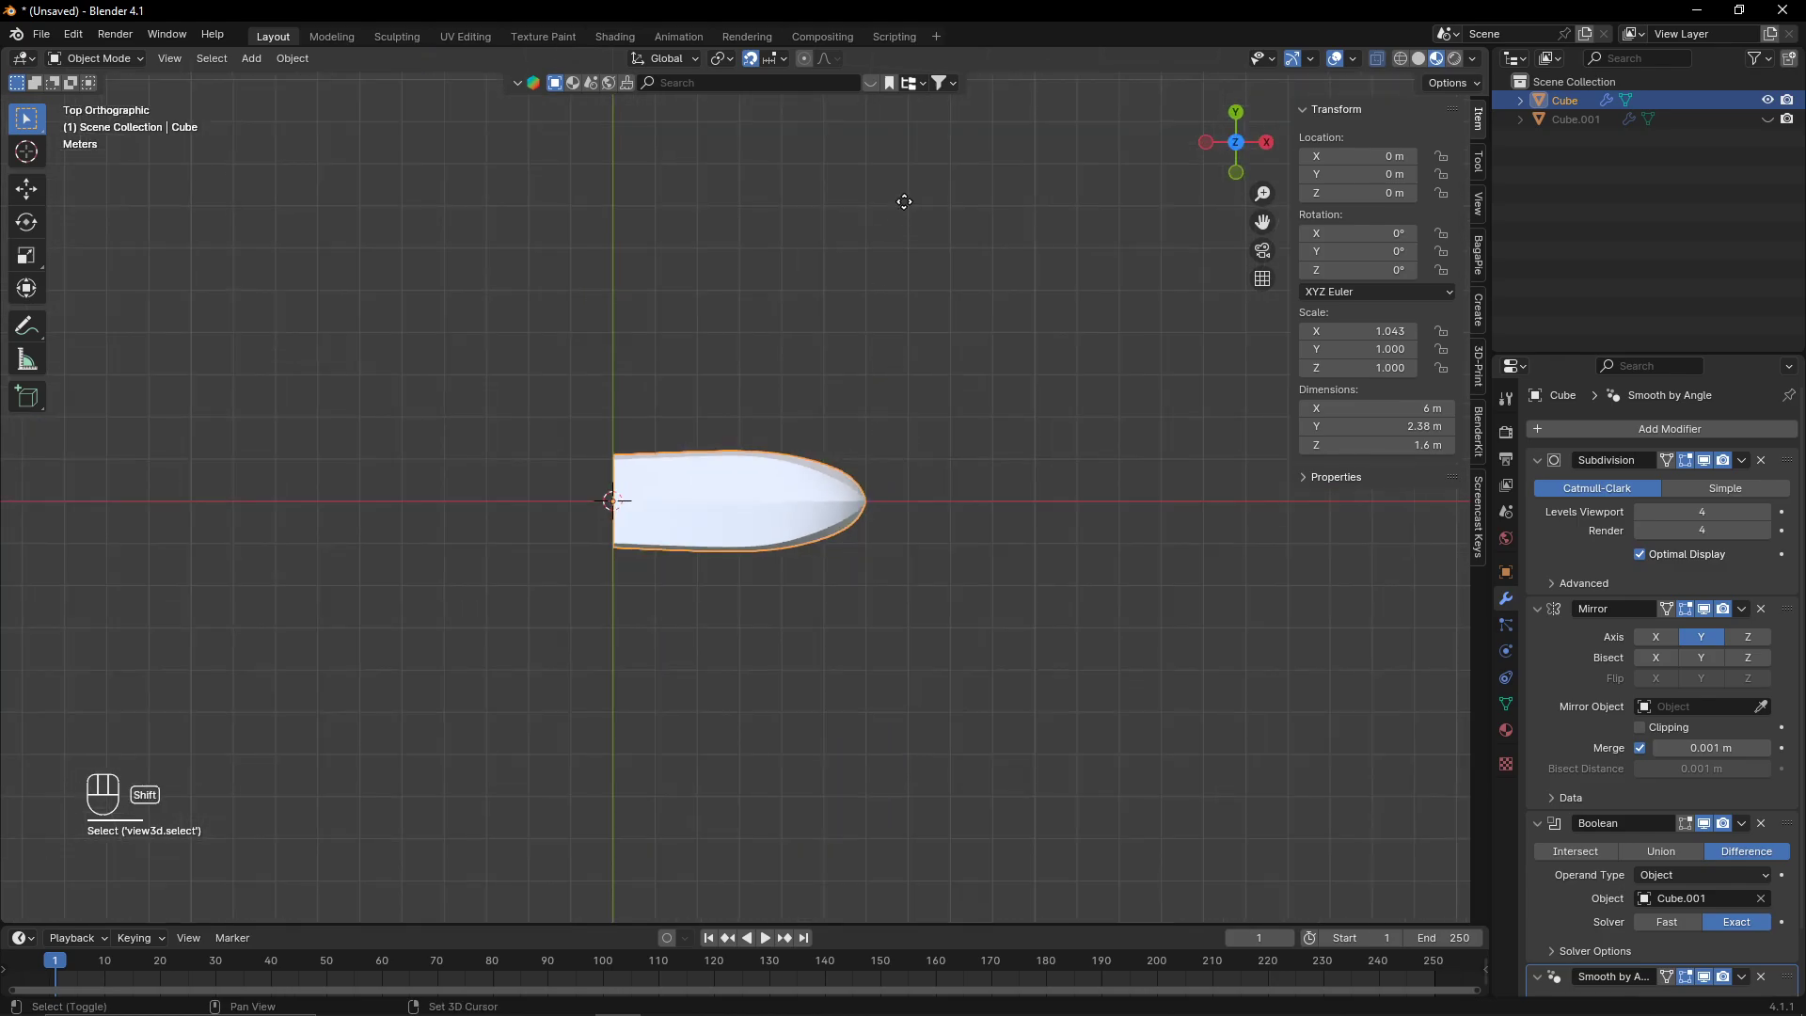
key("shift+d")
left_click(923, 270)
- Add a cube and move it beneath the hull copy to Y 4 m and Z -1 m
left_click(251, 58)
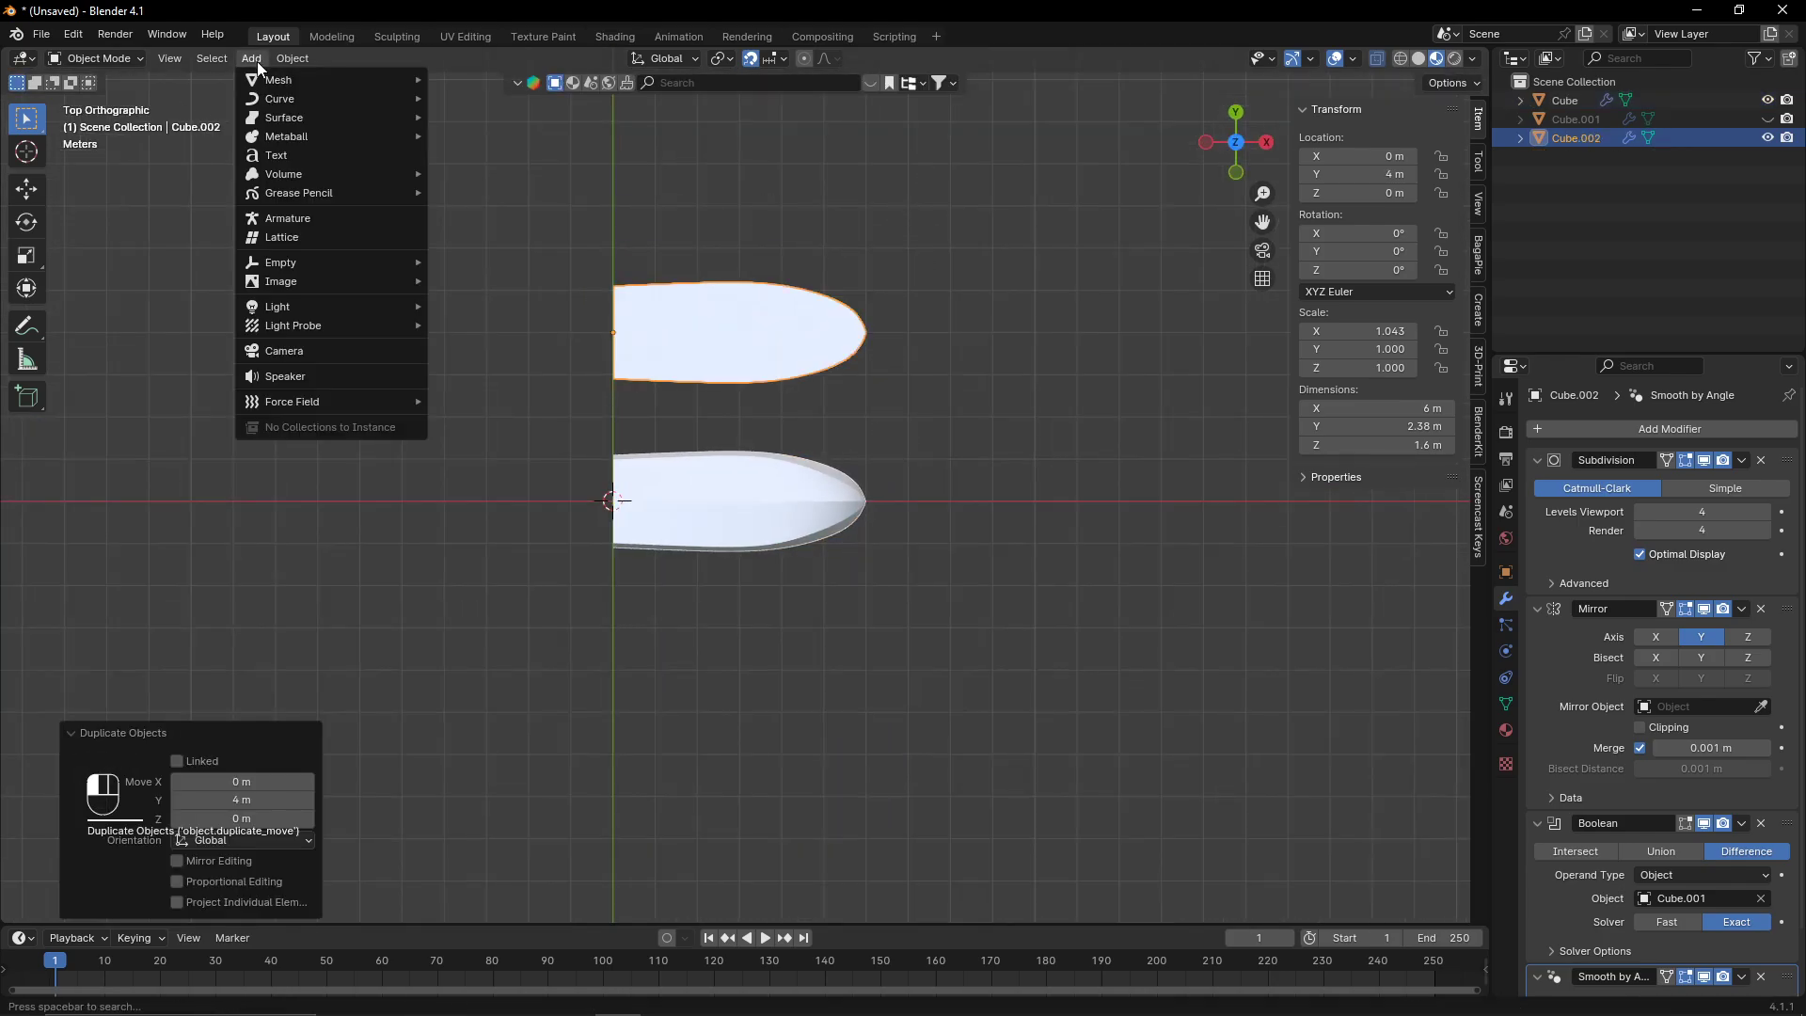
mouse_move(324, 80)
left_click(508, 97)
middle_click_drag(851, 557, 917, 659, "shift")
left_click(1266, 142)
key("g")
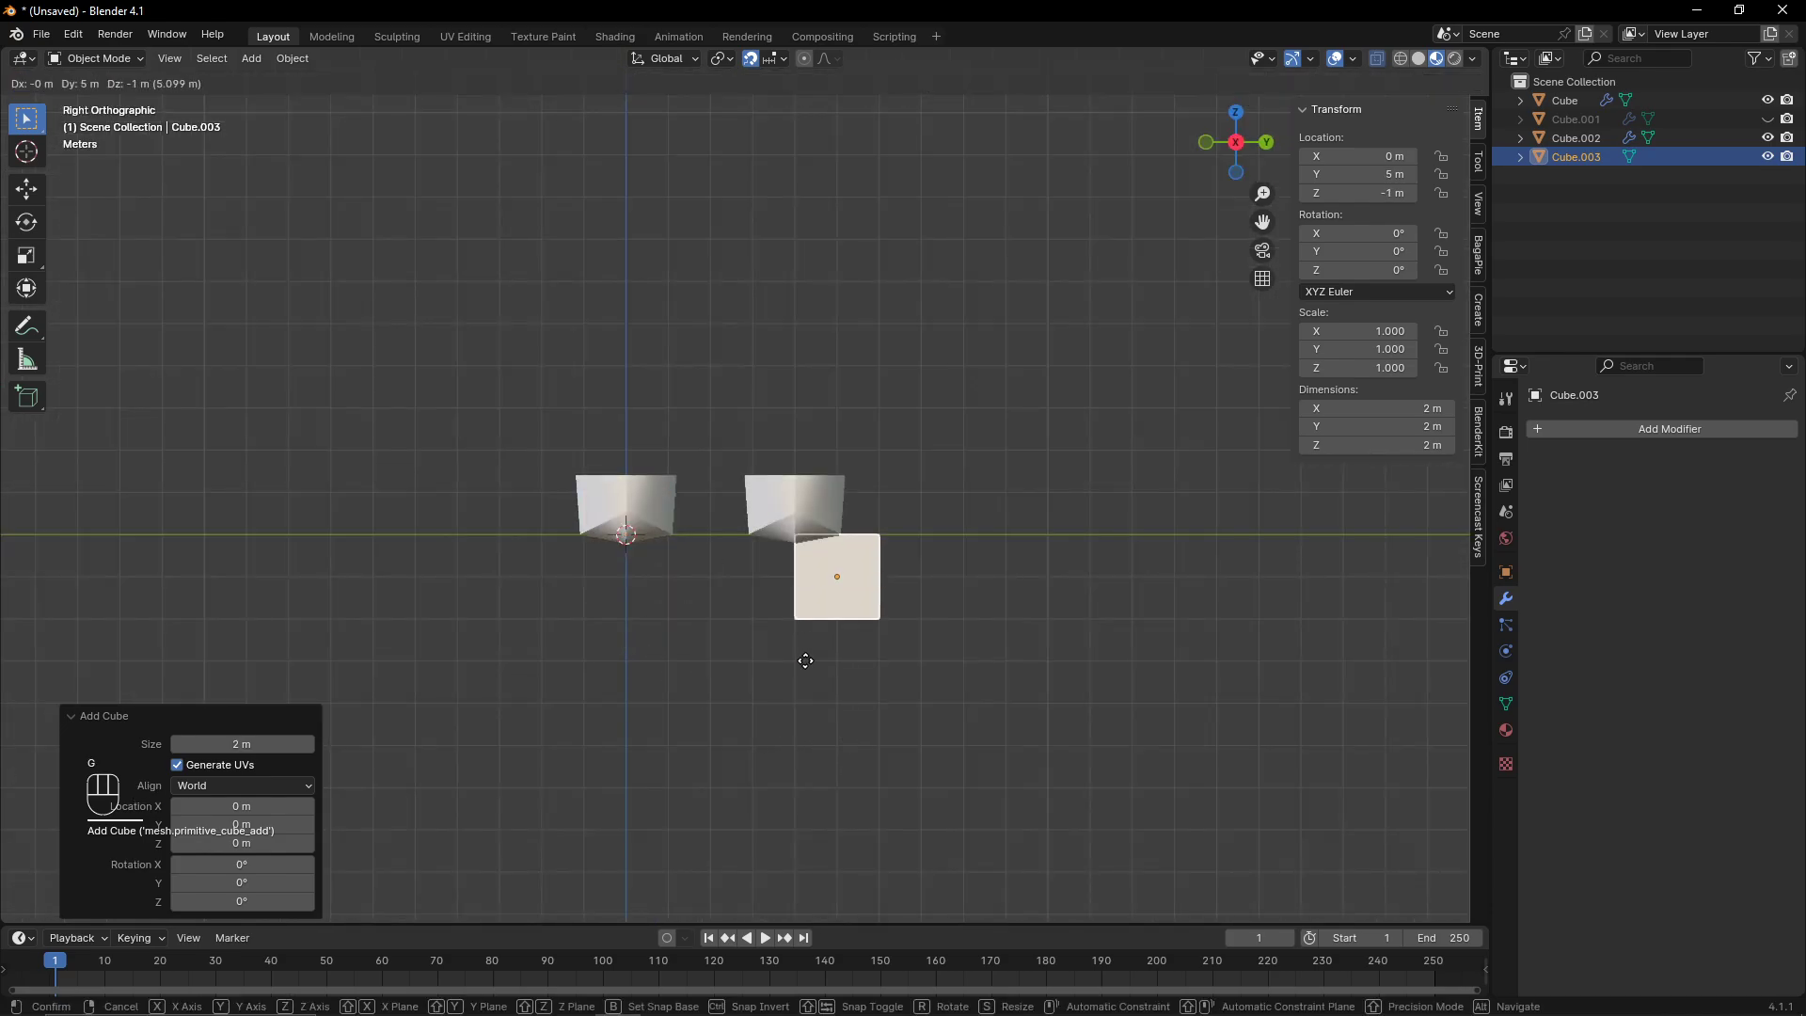
left_click(801, 667)
key("g")
middle_click(857, 446)
left_click(854, 430)
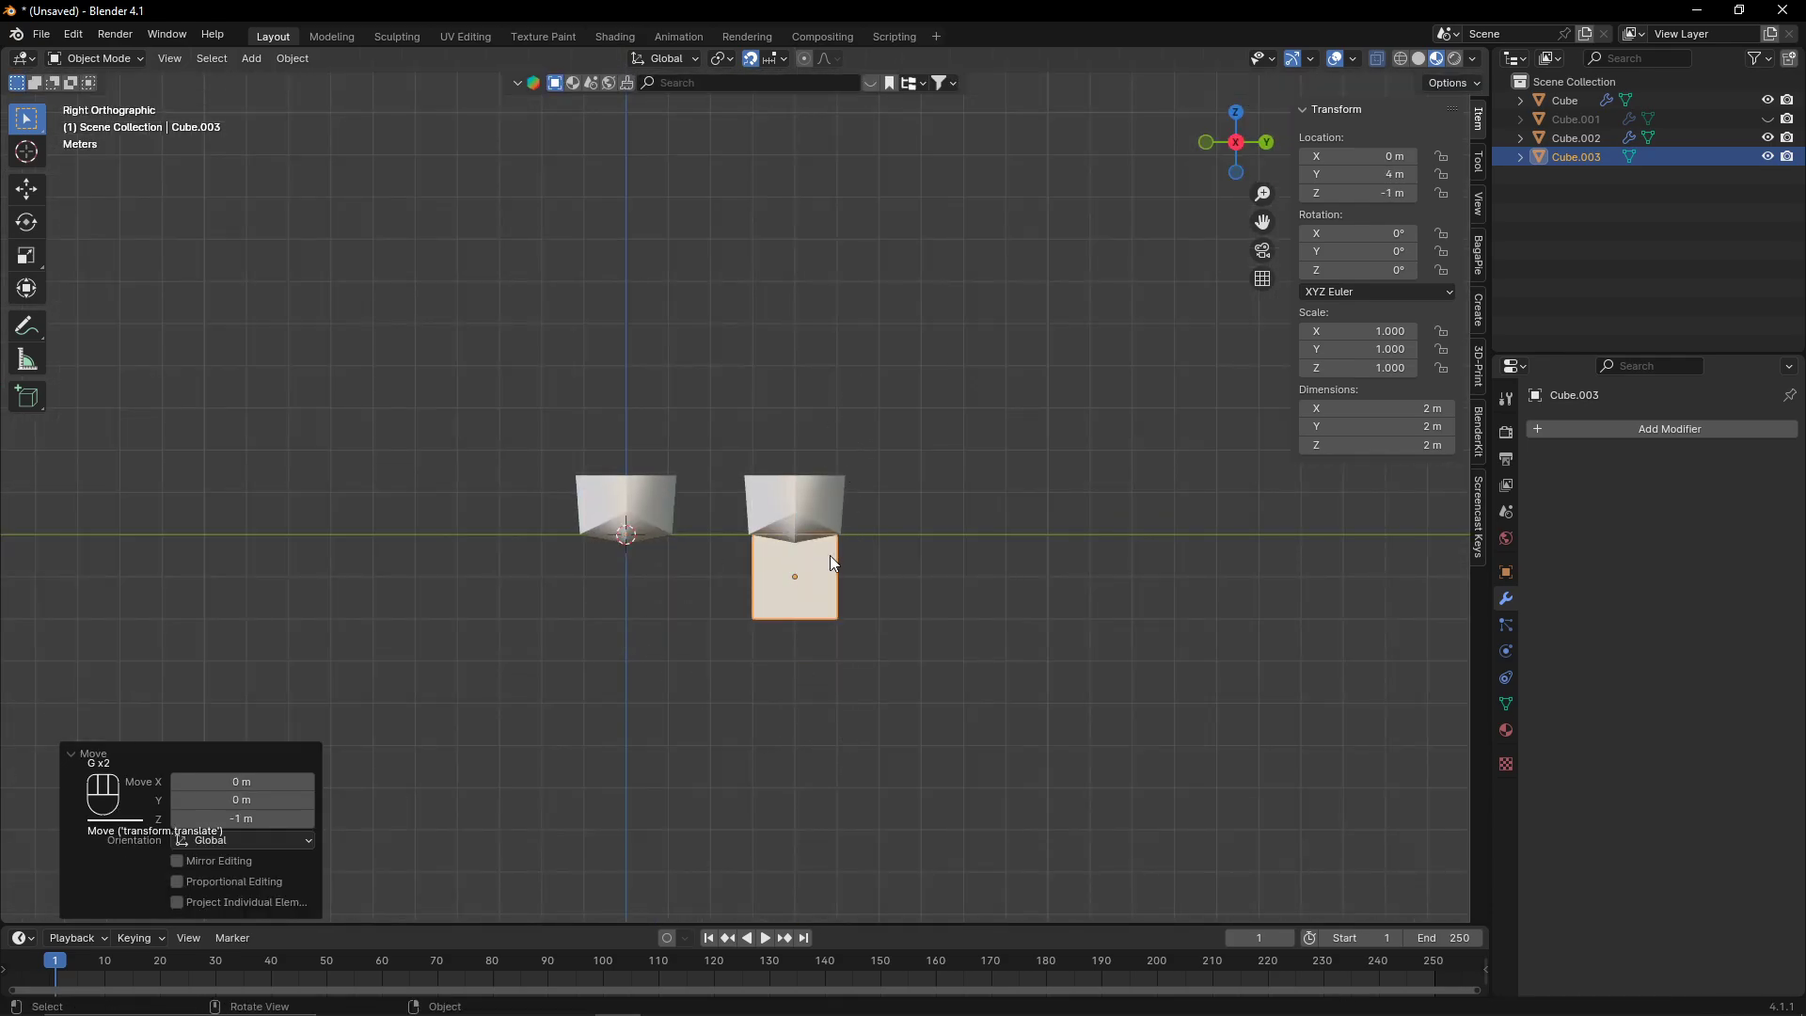
- Stretch the new cube in edit mode into a block about 7.5 m by 2.9 m under the hull copy
scroll(831, 555, "up", 6)
key("Tab")
left_click_drag(952, 532, 1084, 918)
left_click(1065, 579)
left_click_drag(675, 567, 820, 901)
key("g")
middle_click(815, 714)
left_click(795, 712)
left_click(1264, 149)
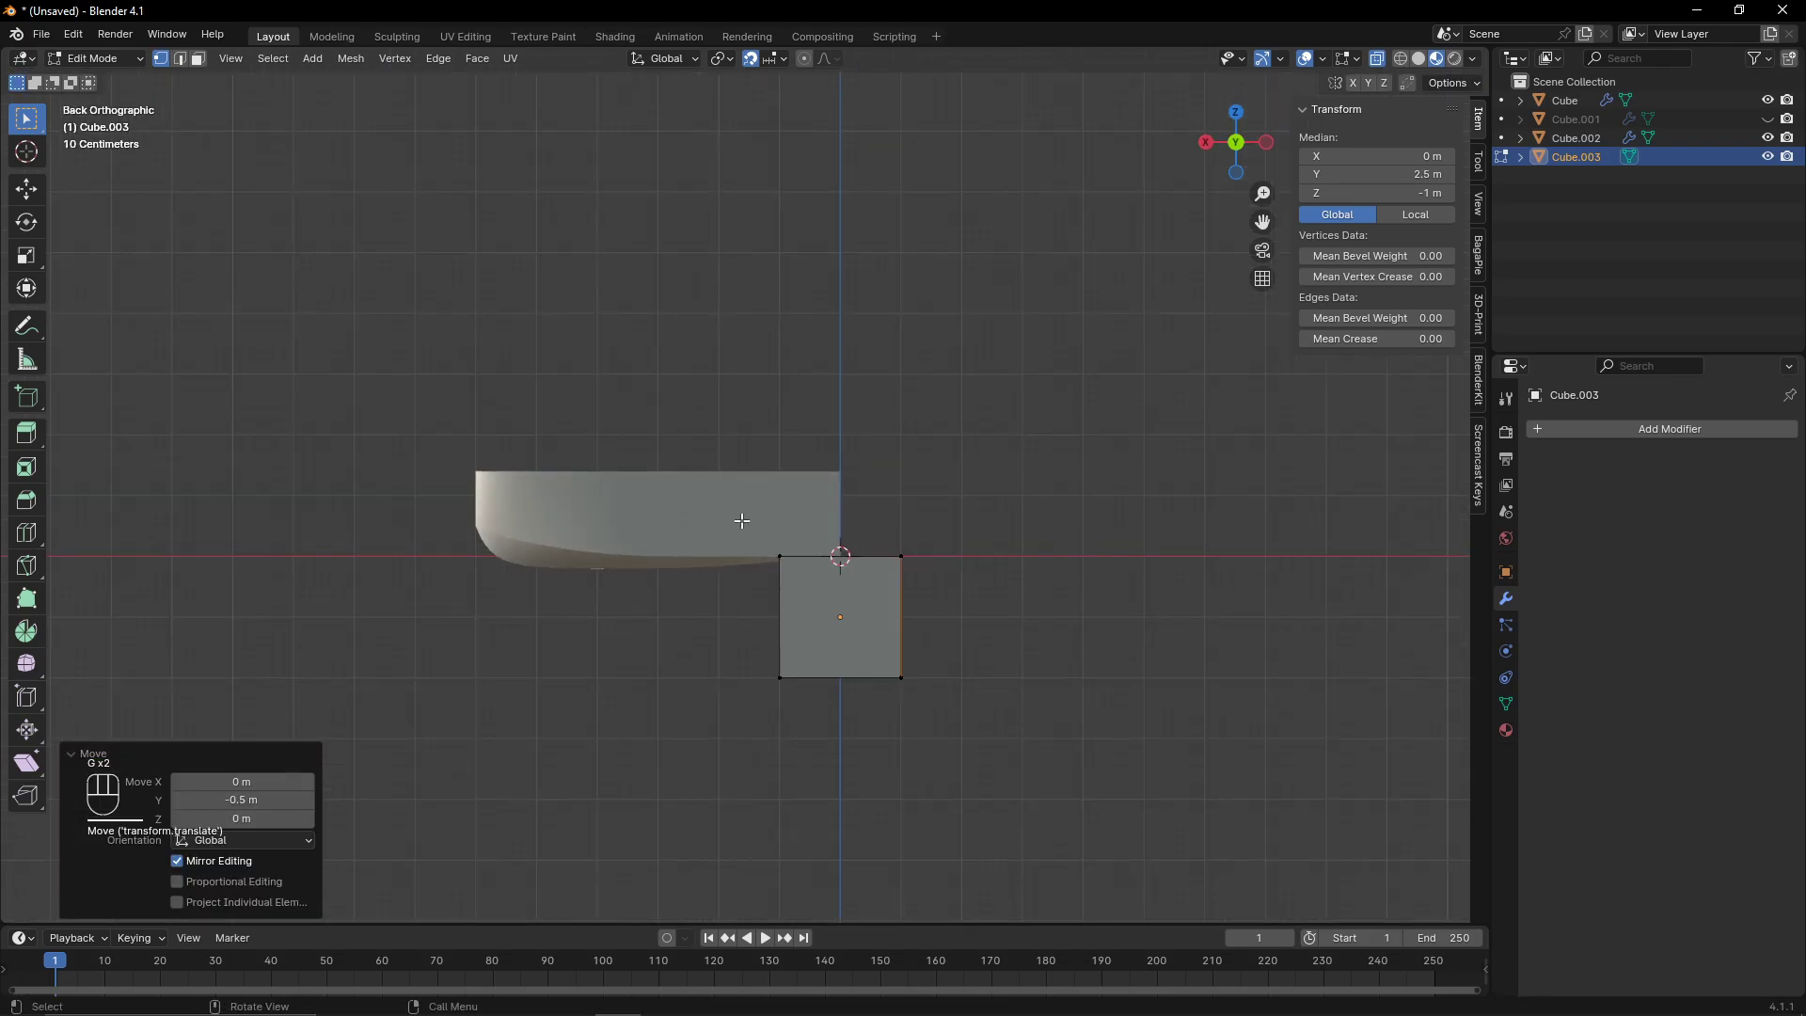
key("g")
left_click(698, 480)
key("Tab")
- Add a Boolean modifier in Difference mode to the hull copy
middle_click_drag(698, 481, 1070, 401)
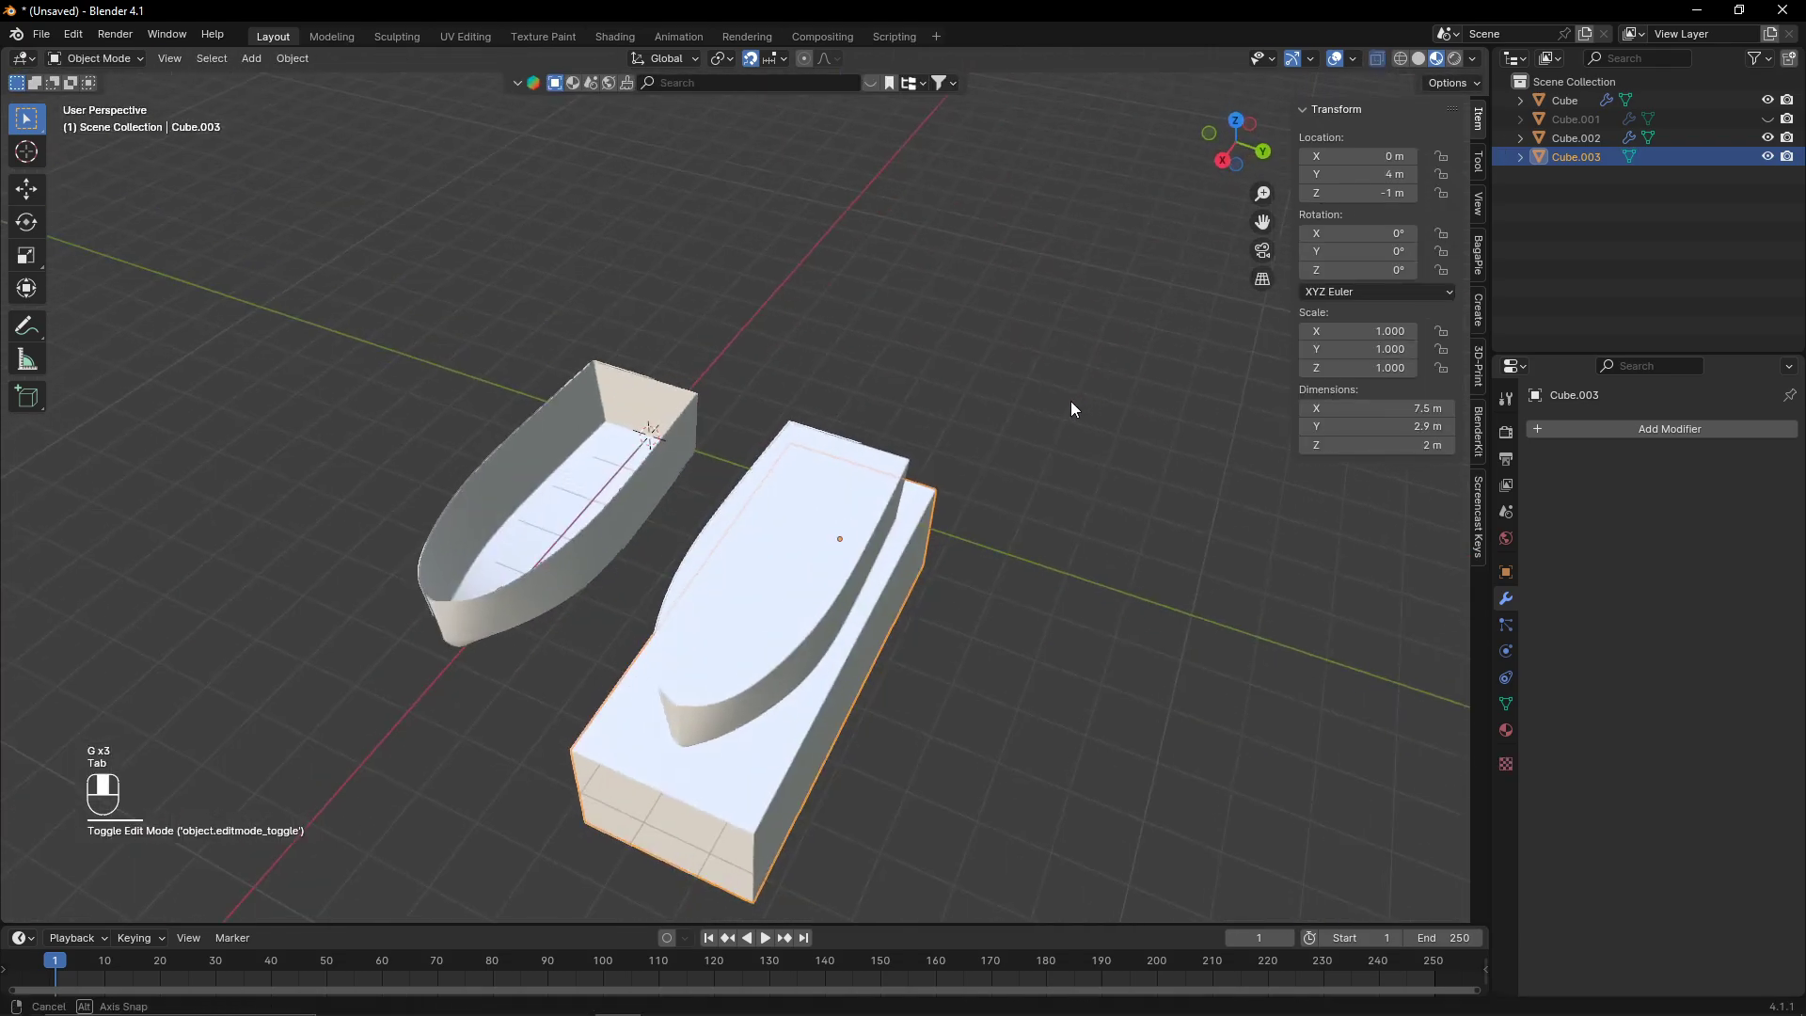
left_click(1477, 365)
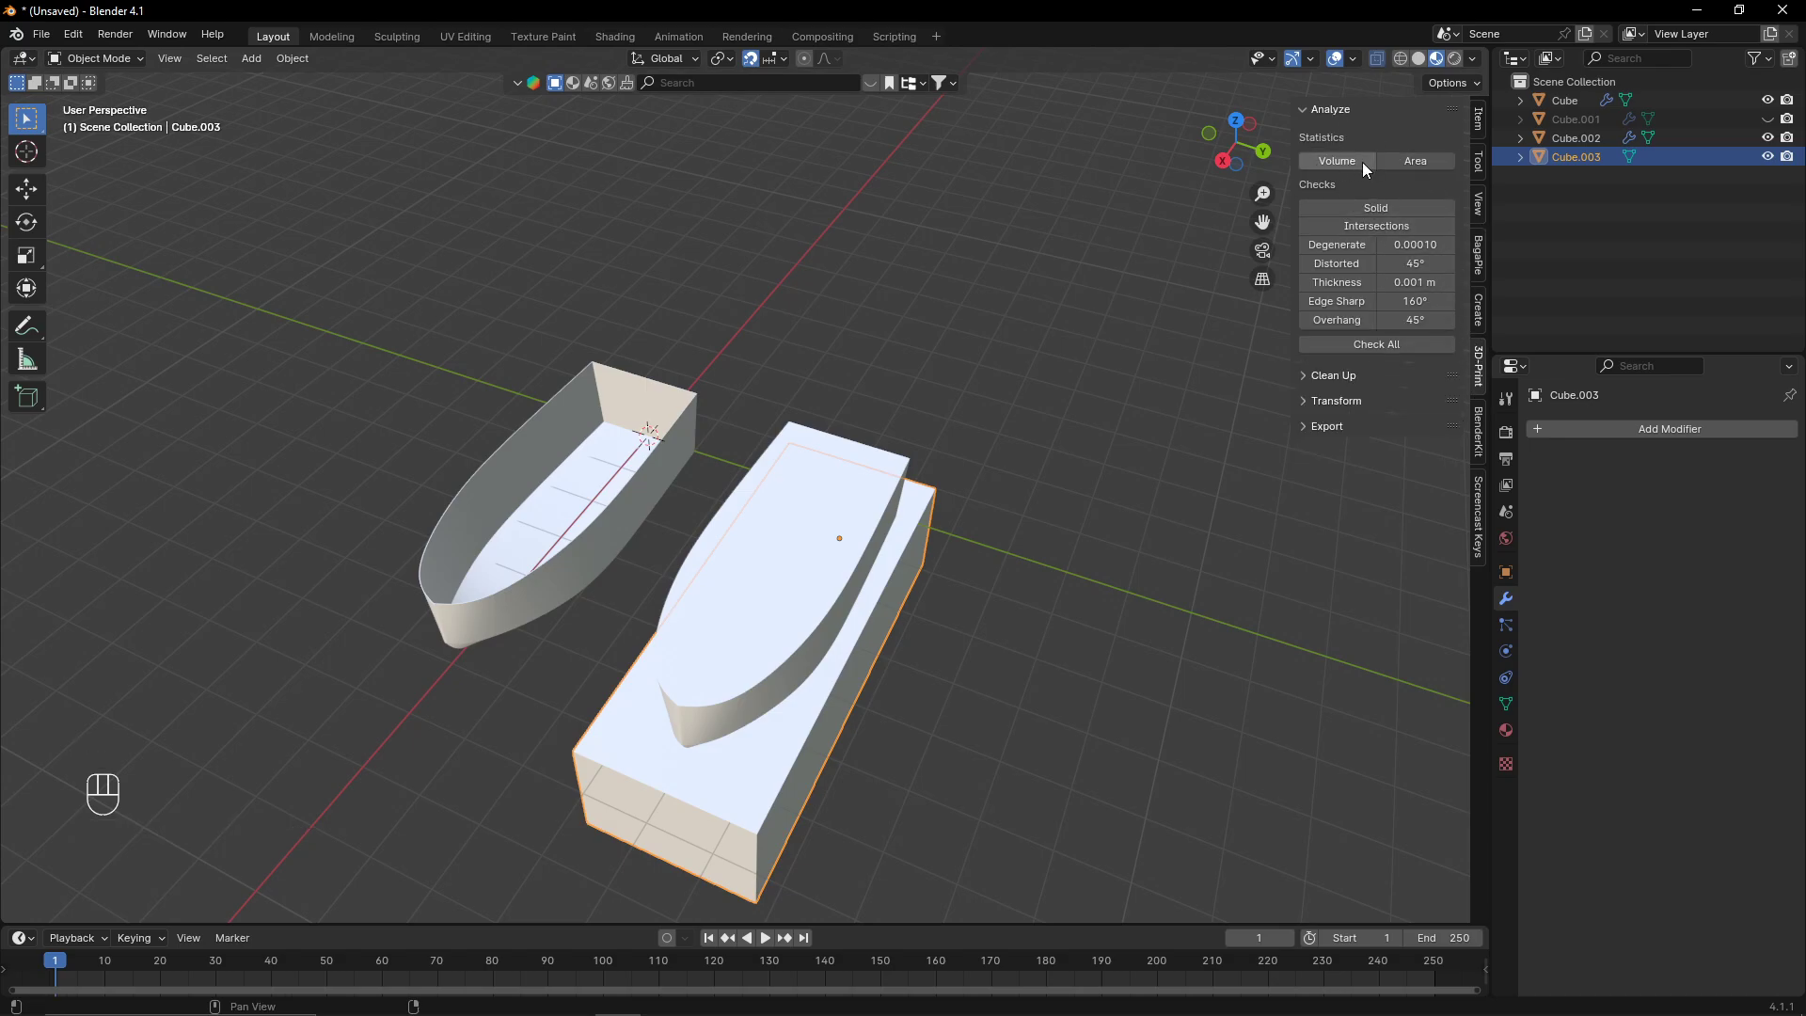
left_click(811, 550)
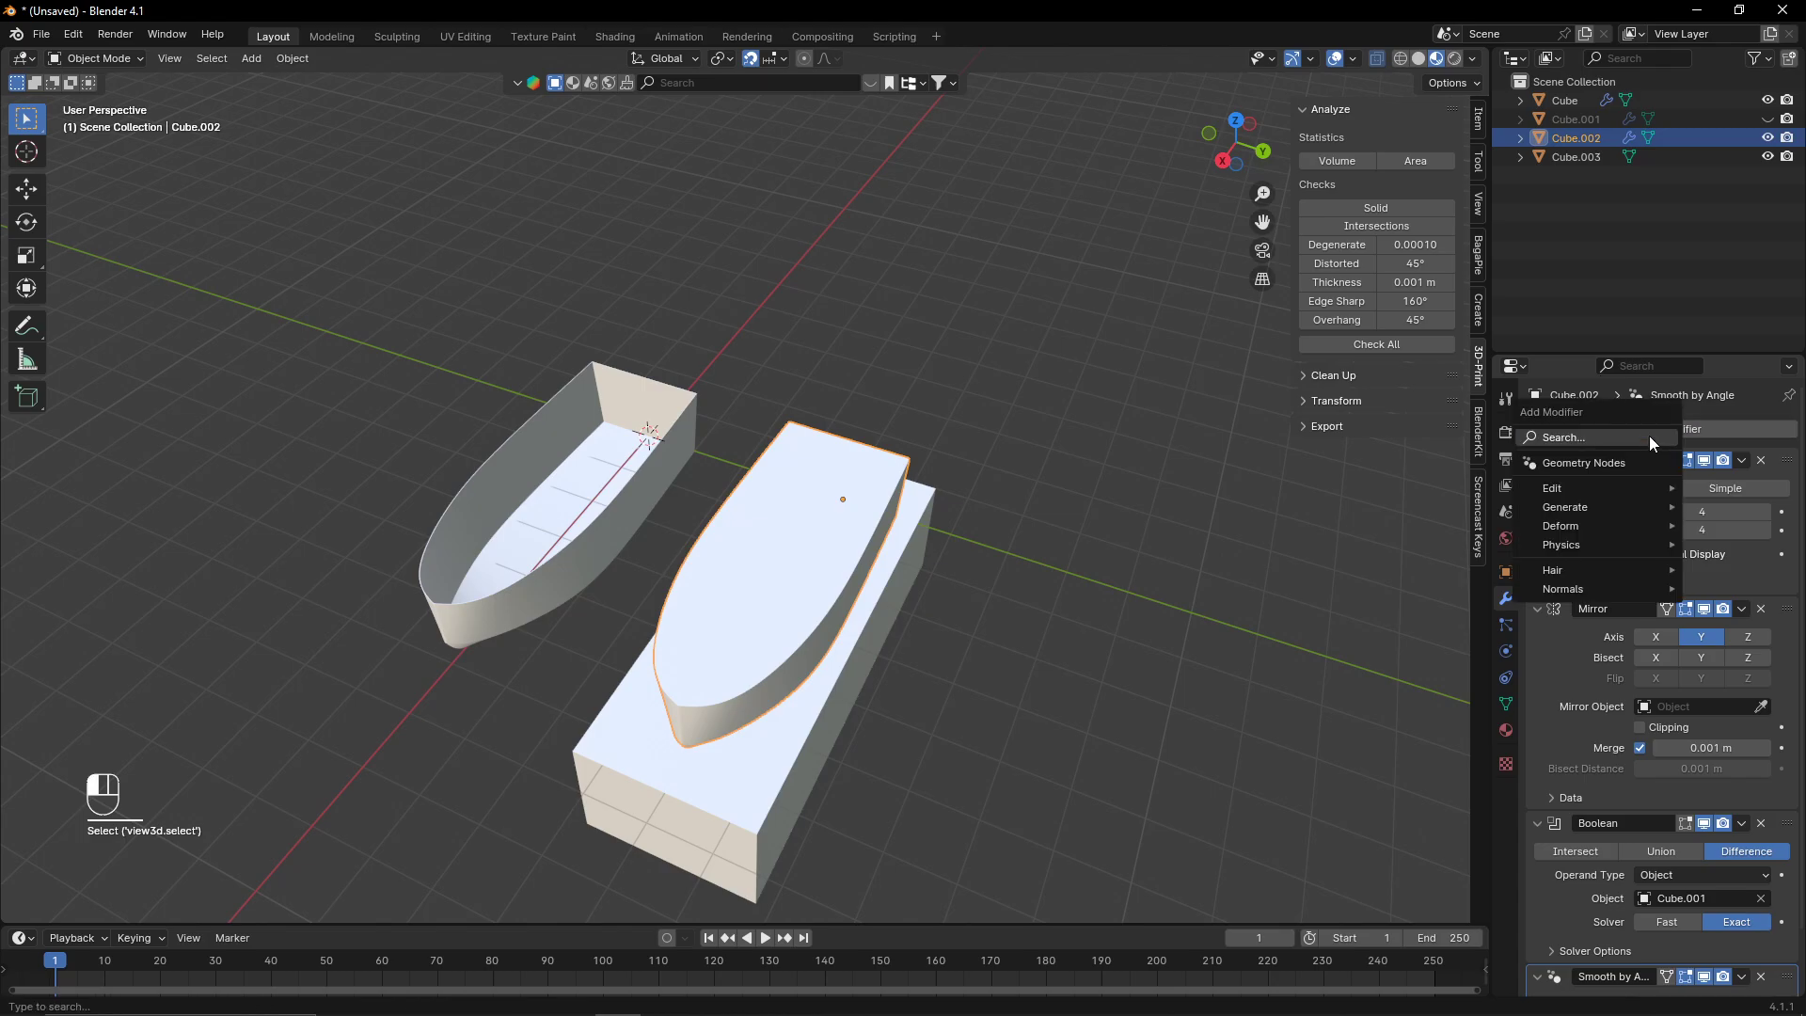
left_click(1650, 431)
left_click(1467, 487)
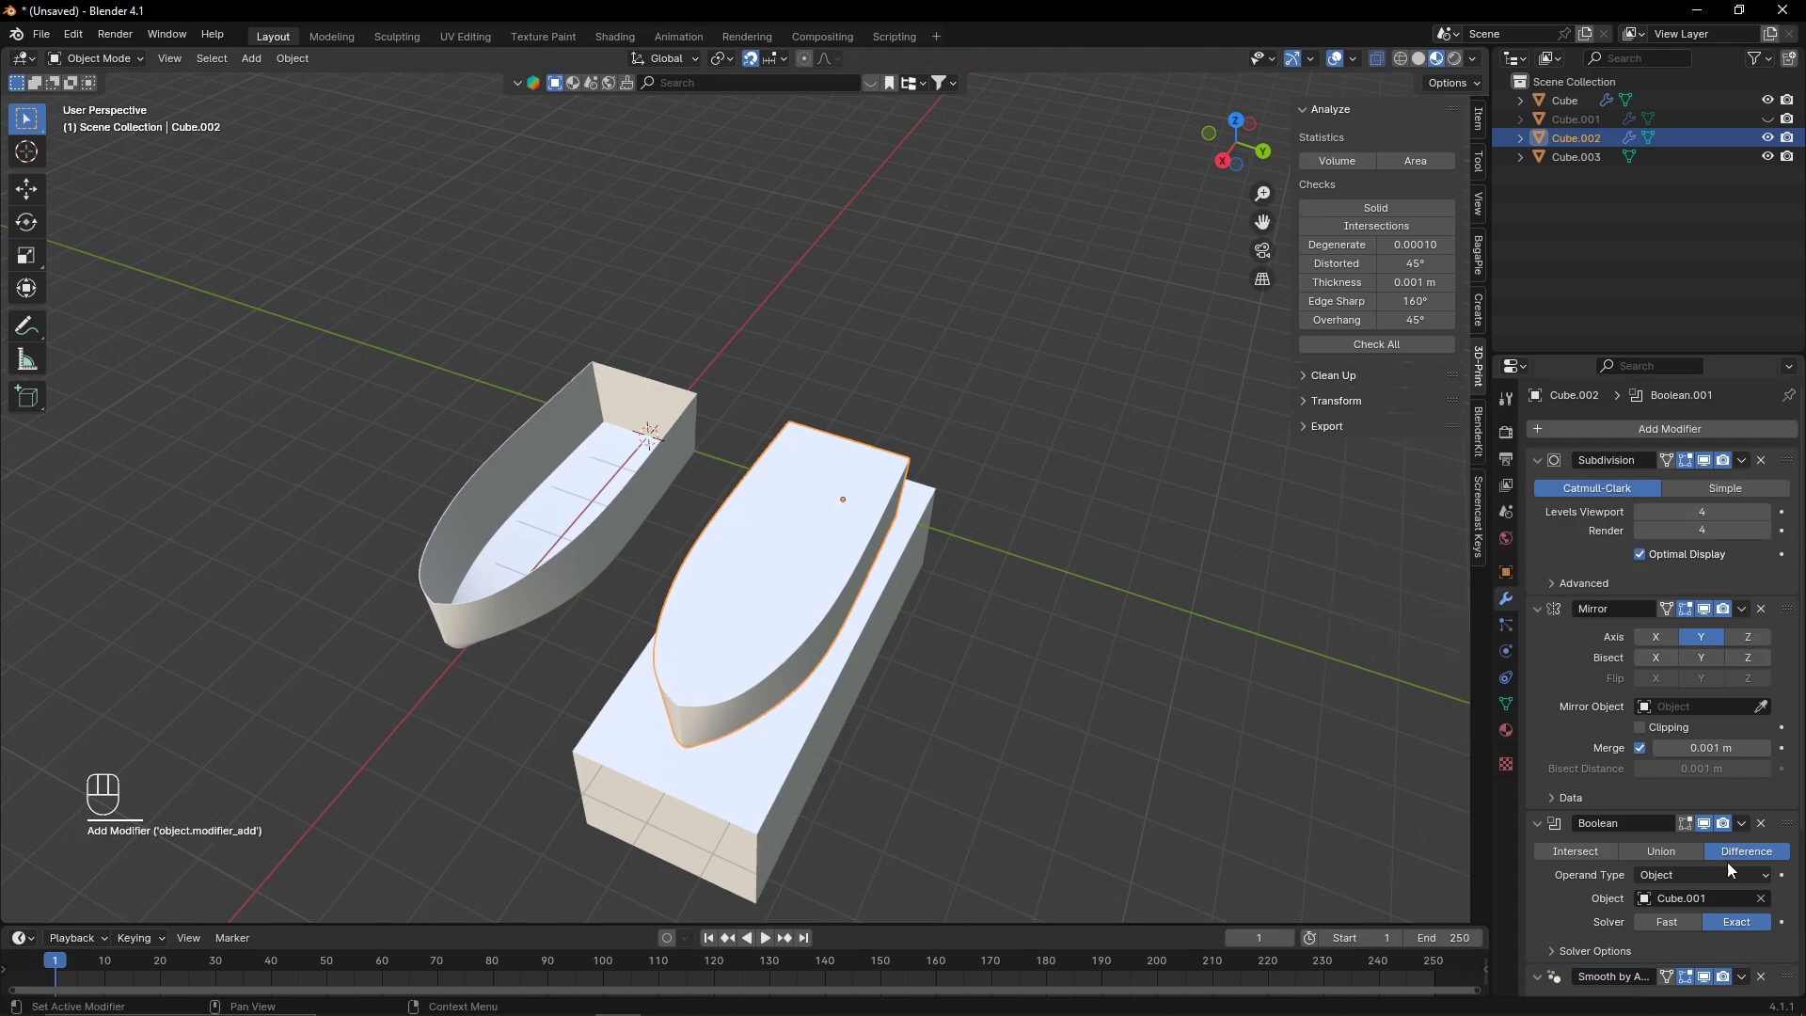
scroll(1727, 862, "down", 5)
middle_click_drag(876, 583, 890, 410)
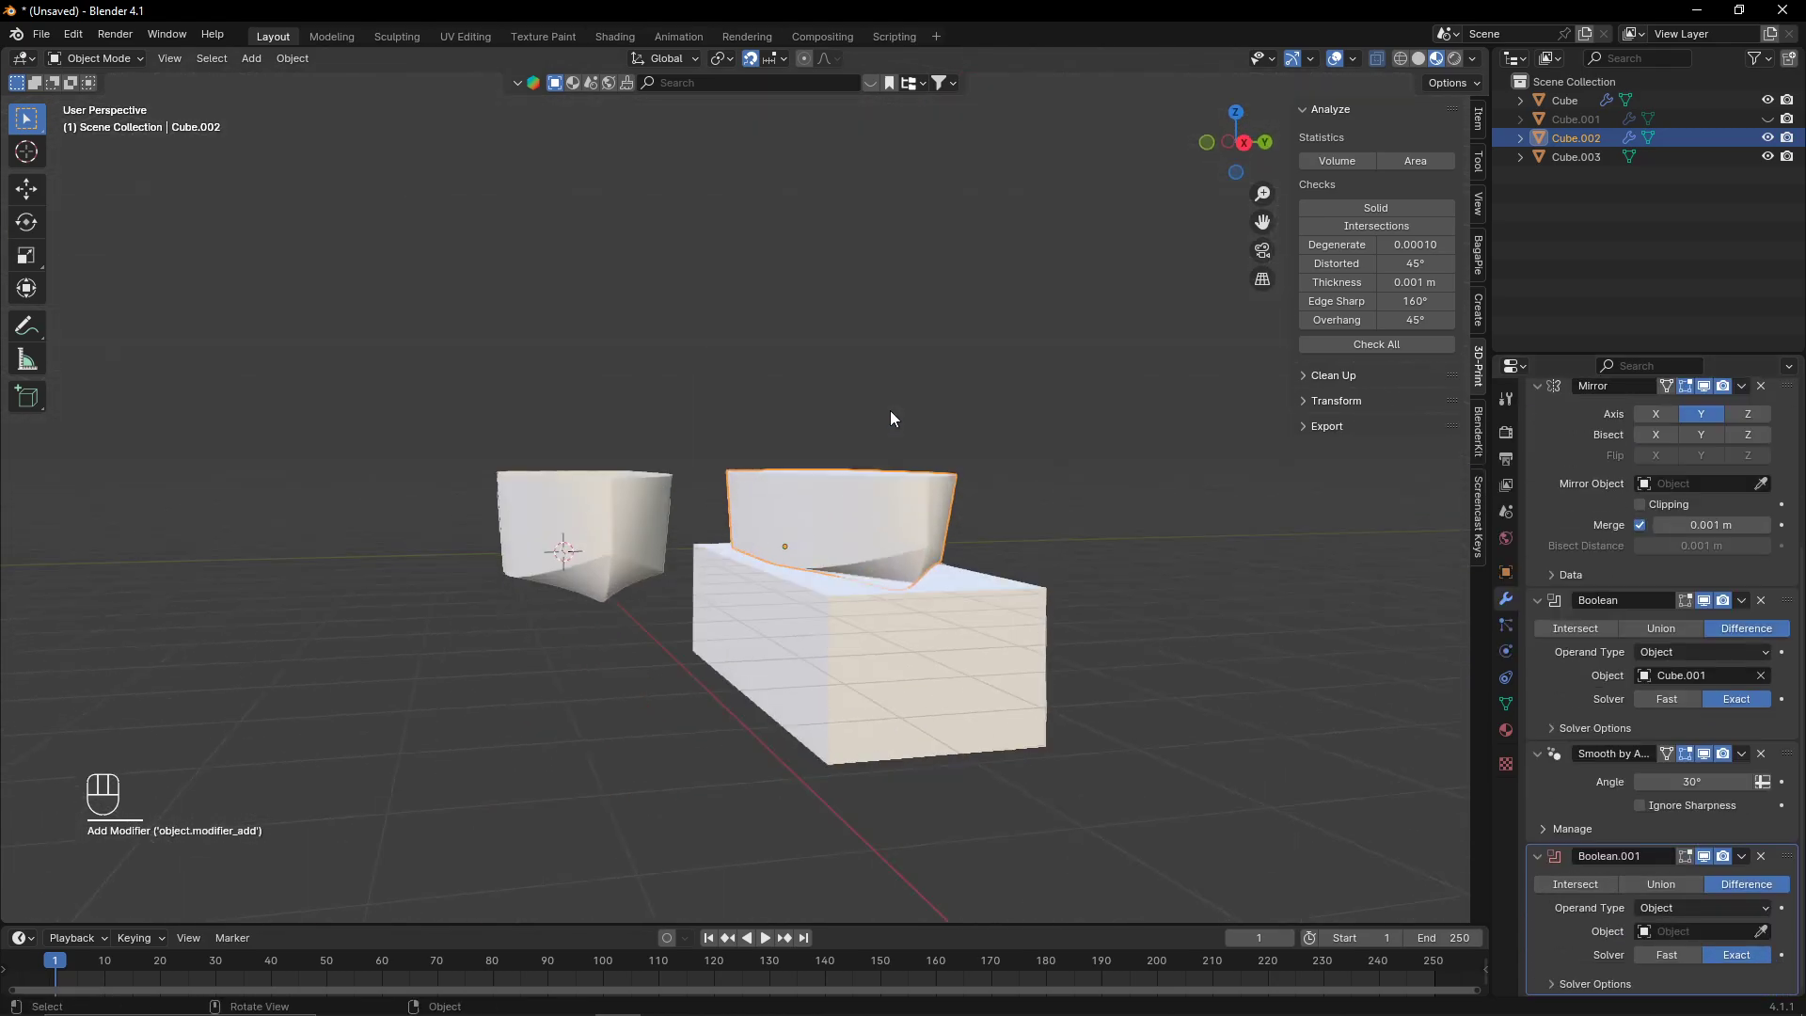
- Pick the block under the hull copy as the second Boolean's object and switch that Boolean to Intersect
left_click(1760, 931)
left_click(985, 606)
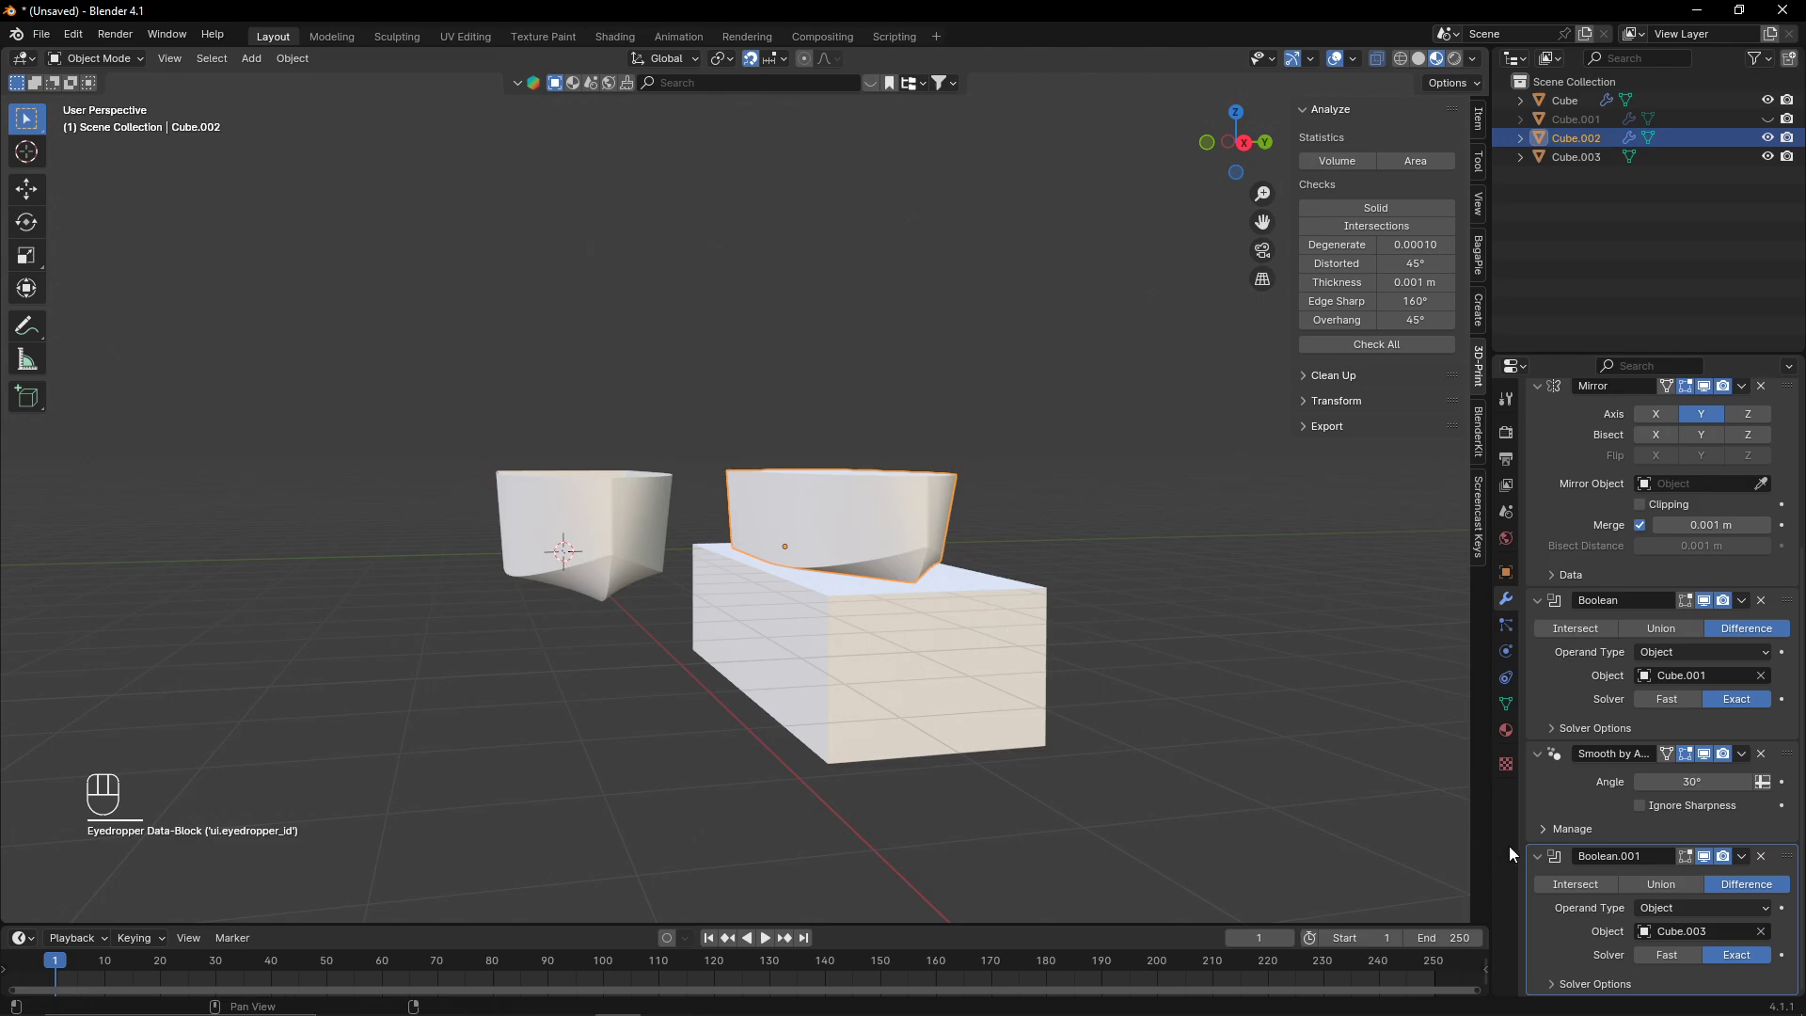
left_click(1567, 884)
- Calculate the hull copy's volume with the 3D-Print statistics and inspect the intersected result from several angles and the top view
left_click(1328, 157)
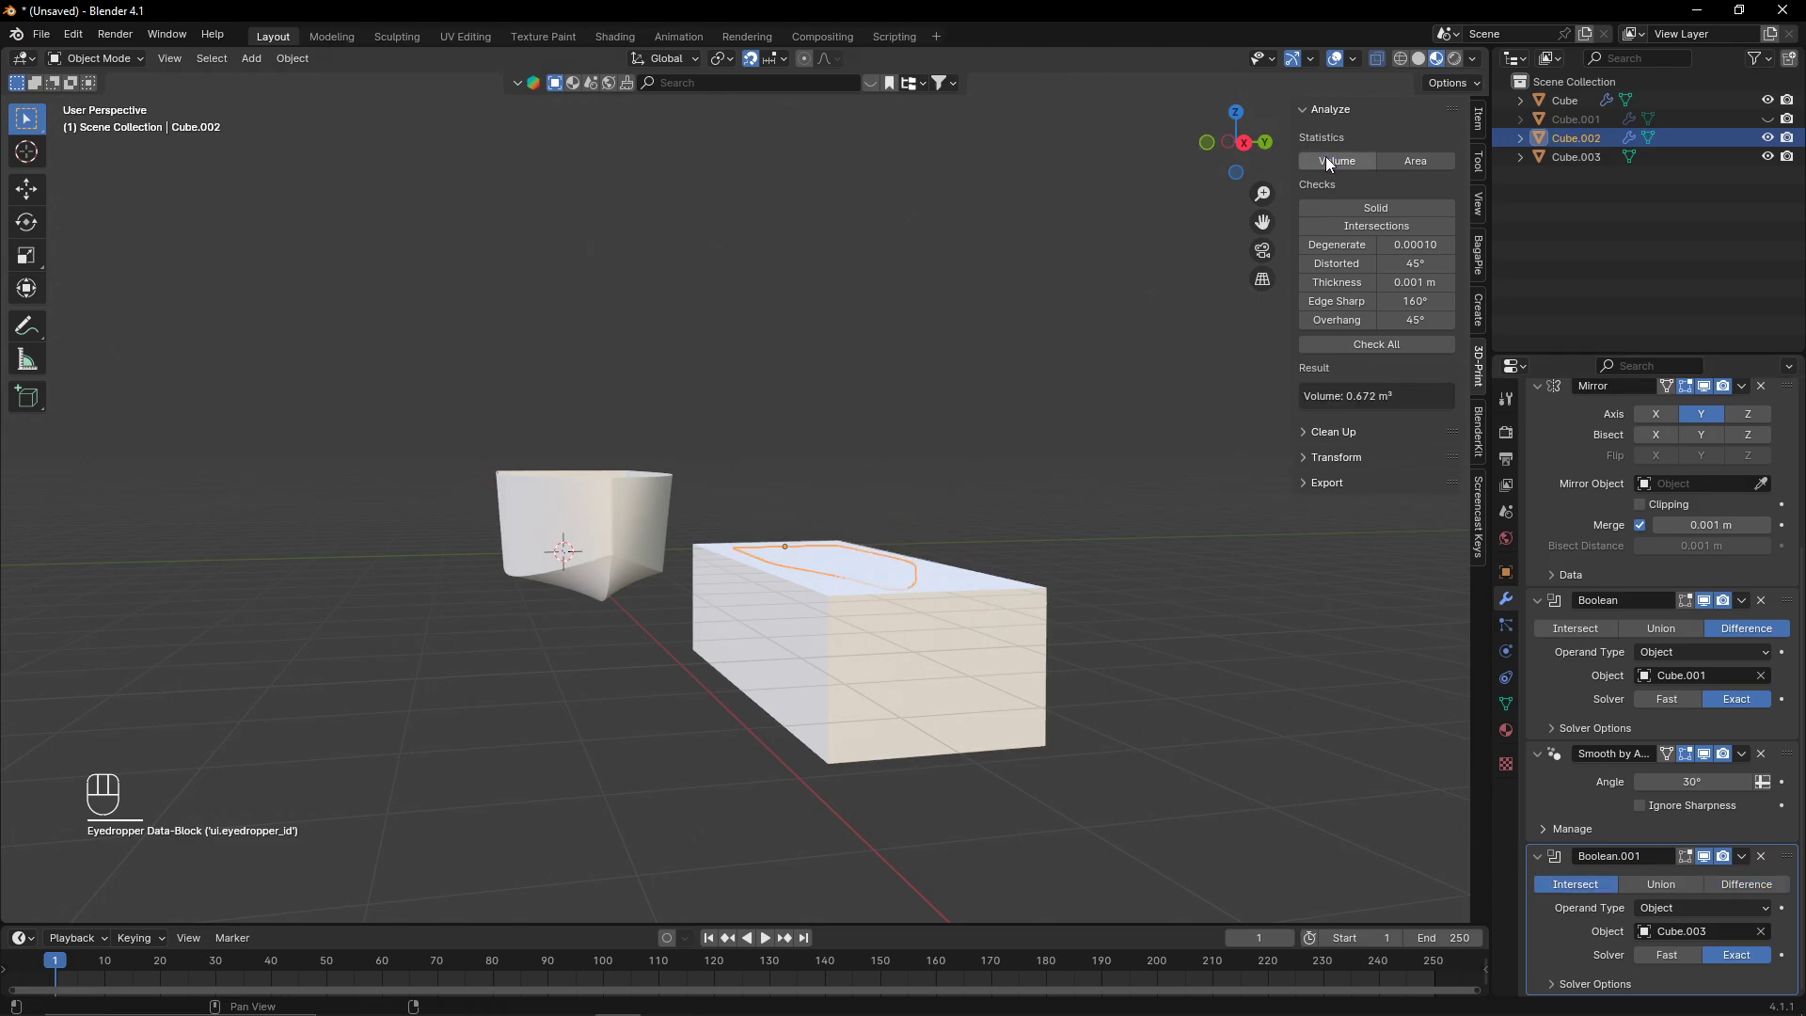
middle_click_drag(950, 564, 693, 552)
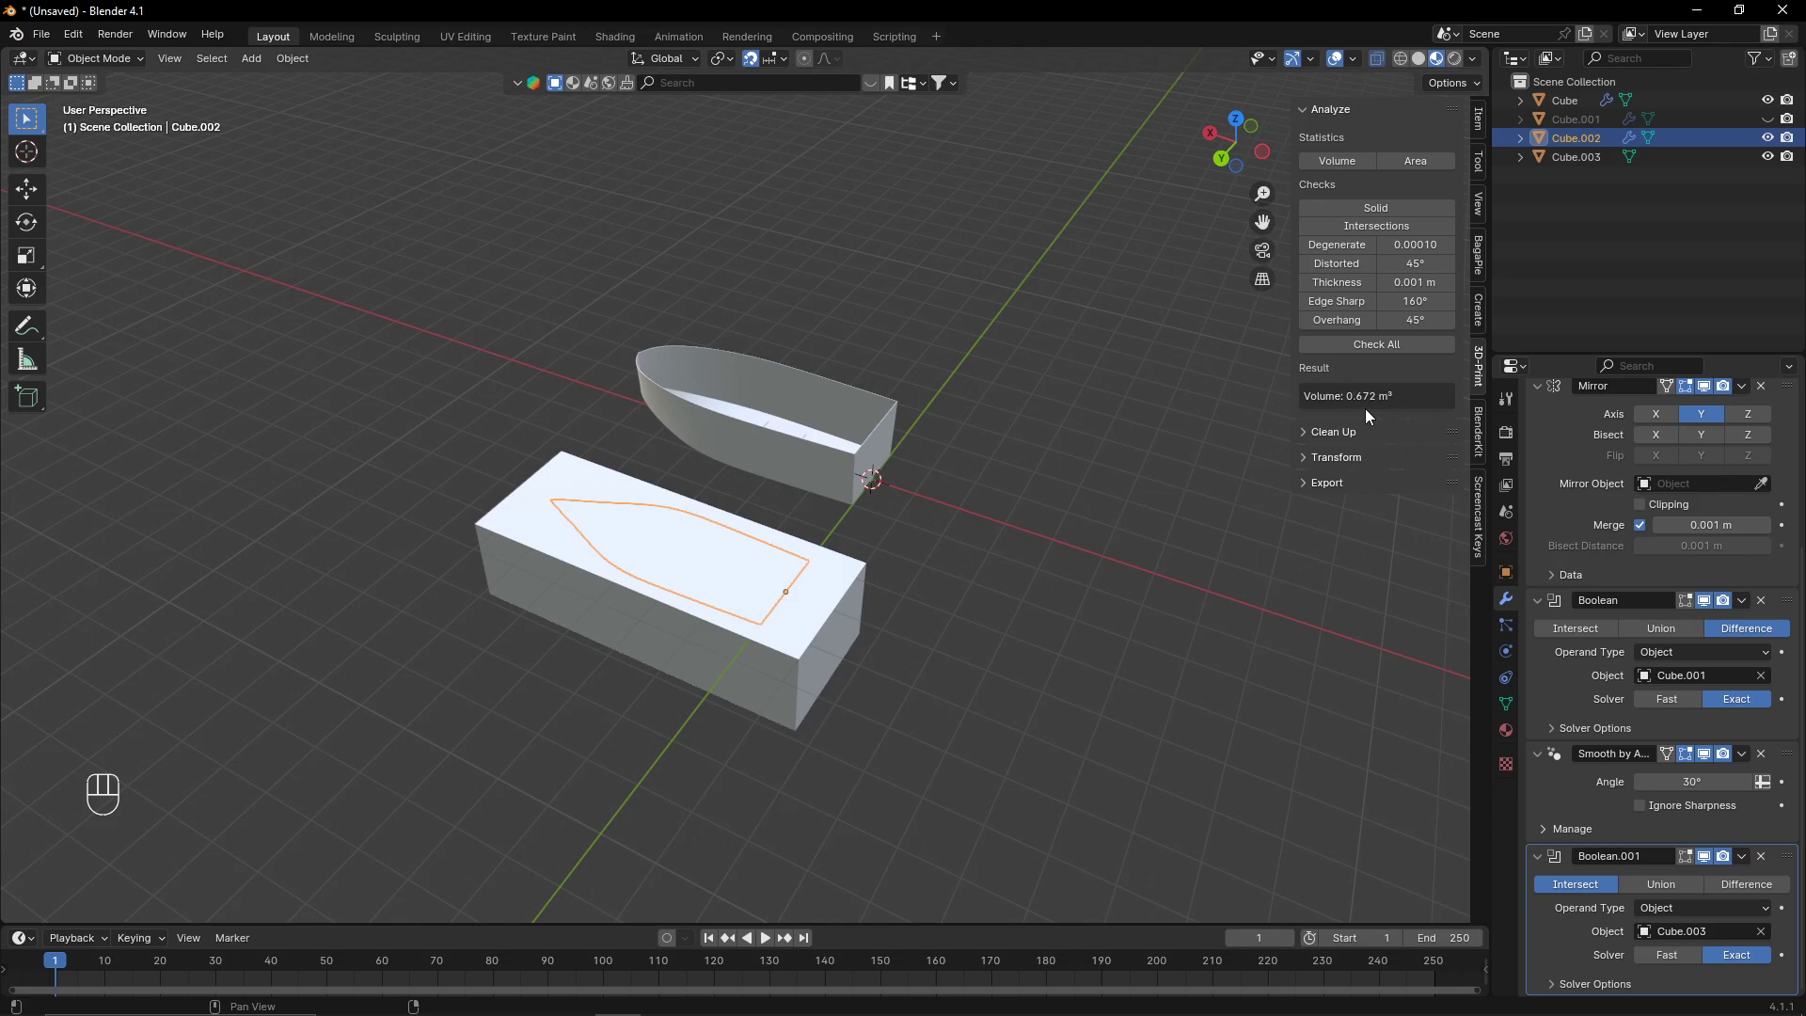
middle_click_drag(778, 553, 906, 431)
scroll(628, 488, "up", 4)
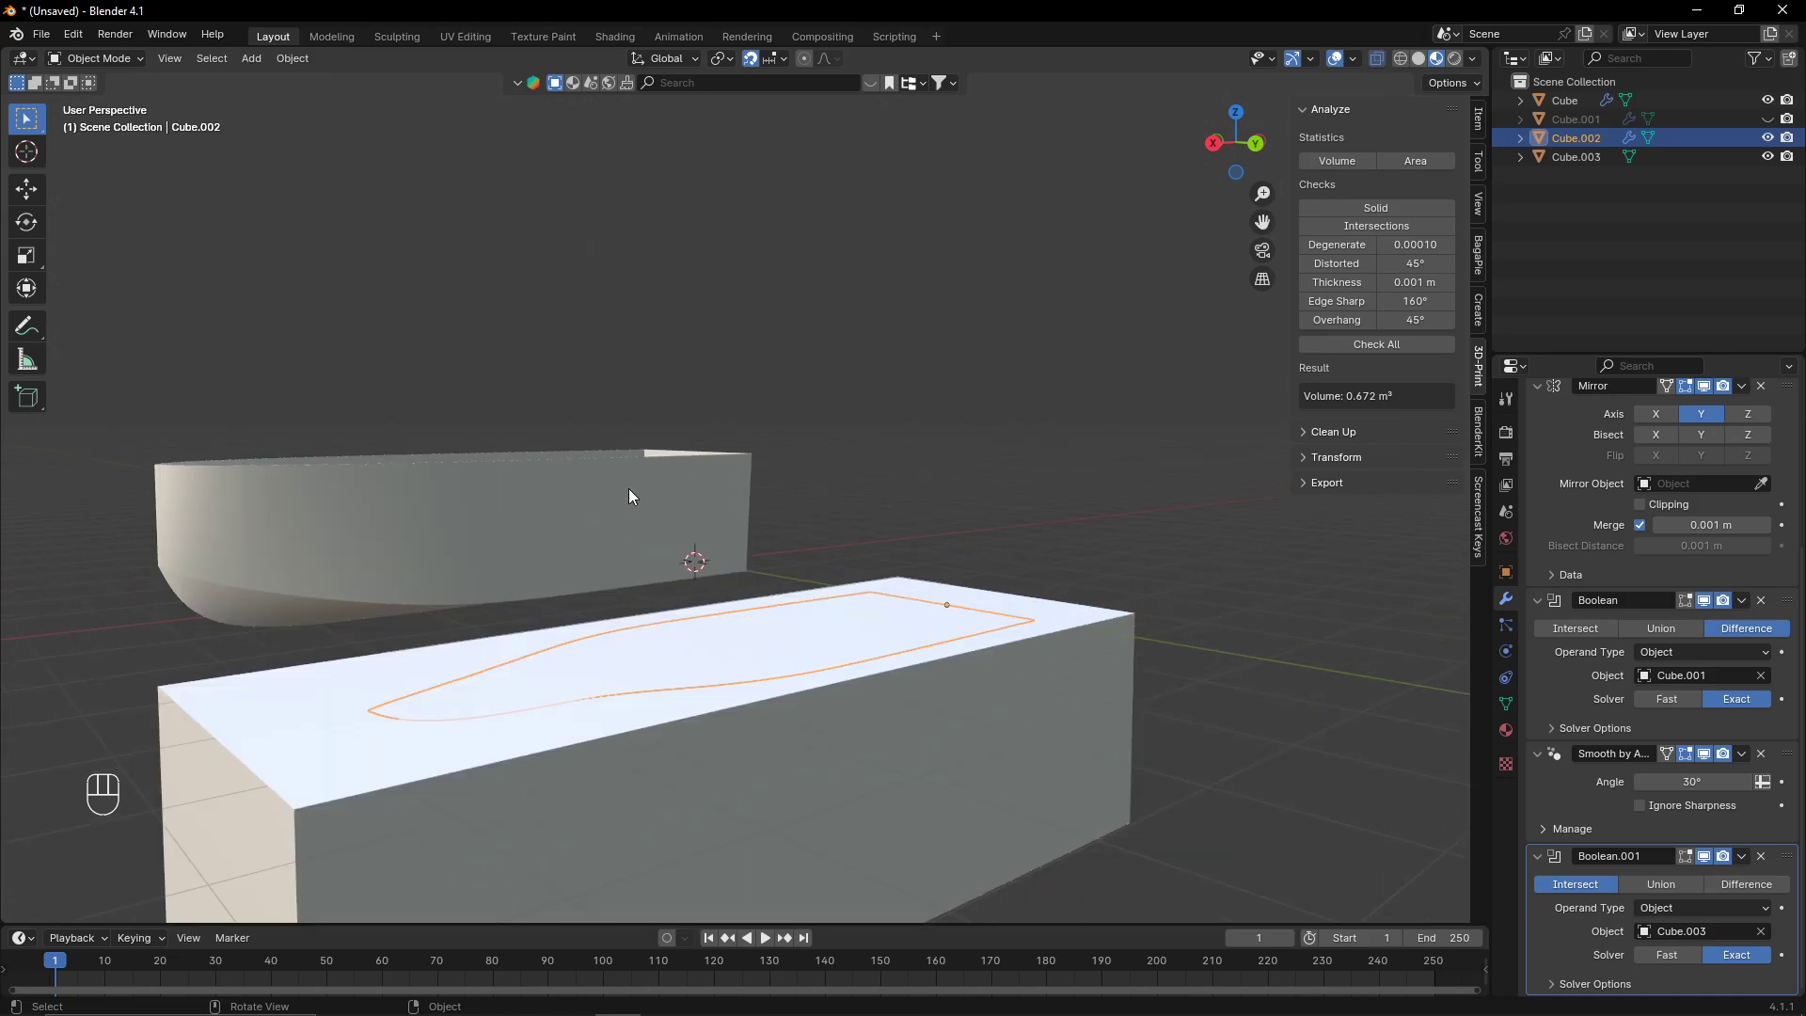
middle_click_drag(628, 488, 740, 628)
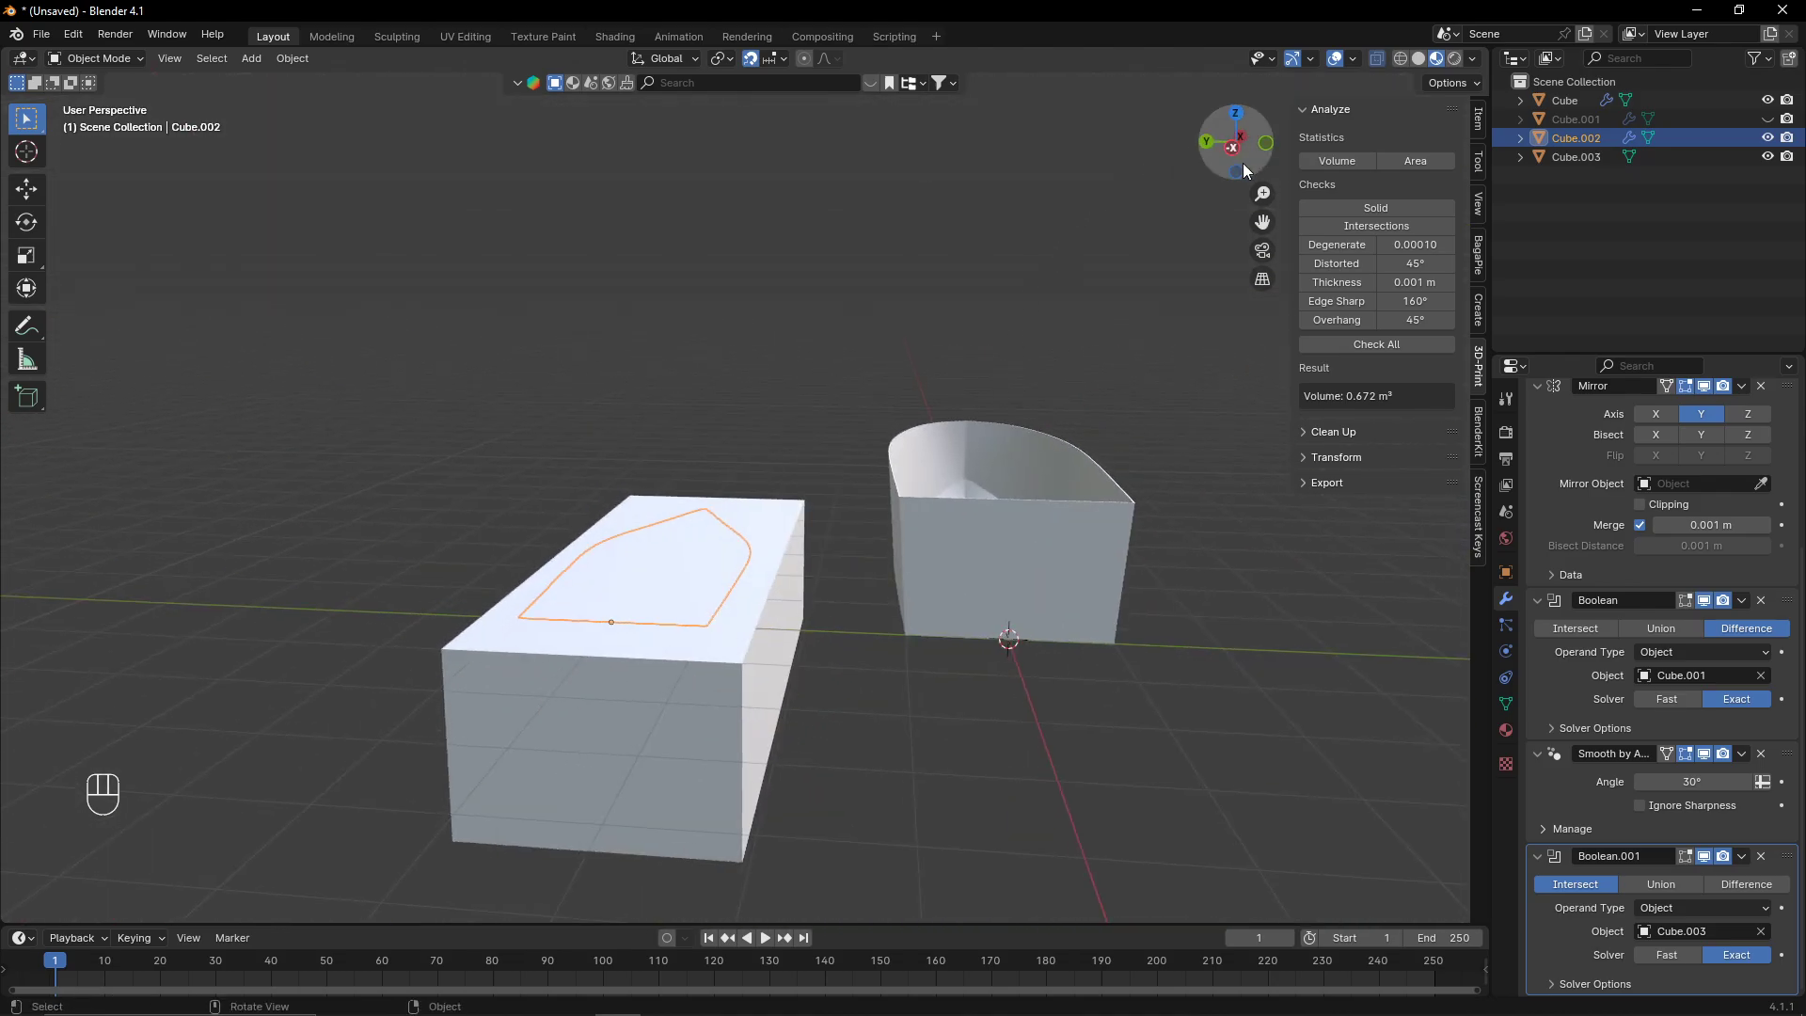
middle_click_drag(828, 588, 849, 519)
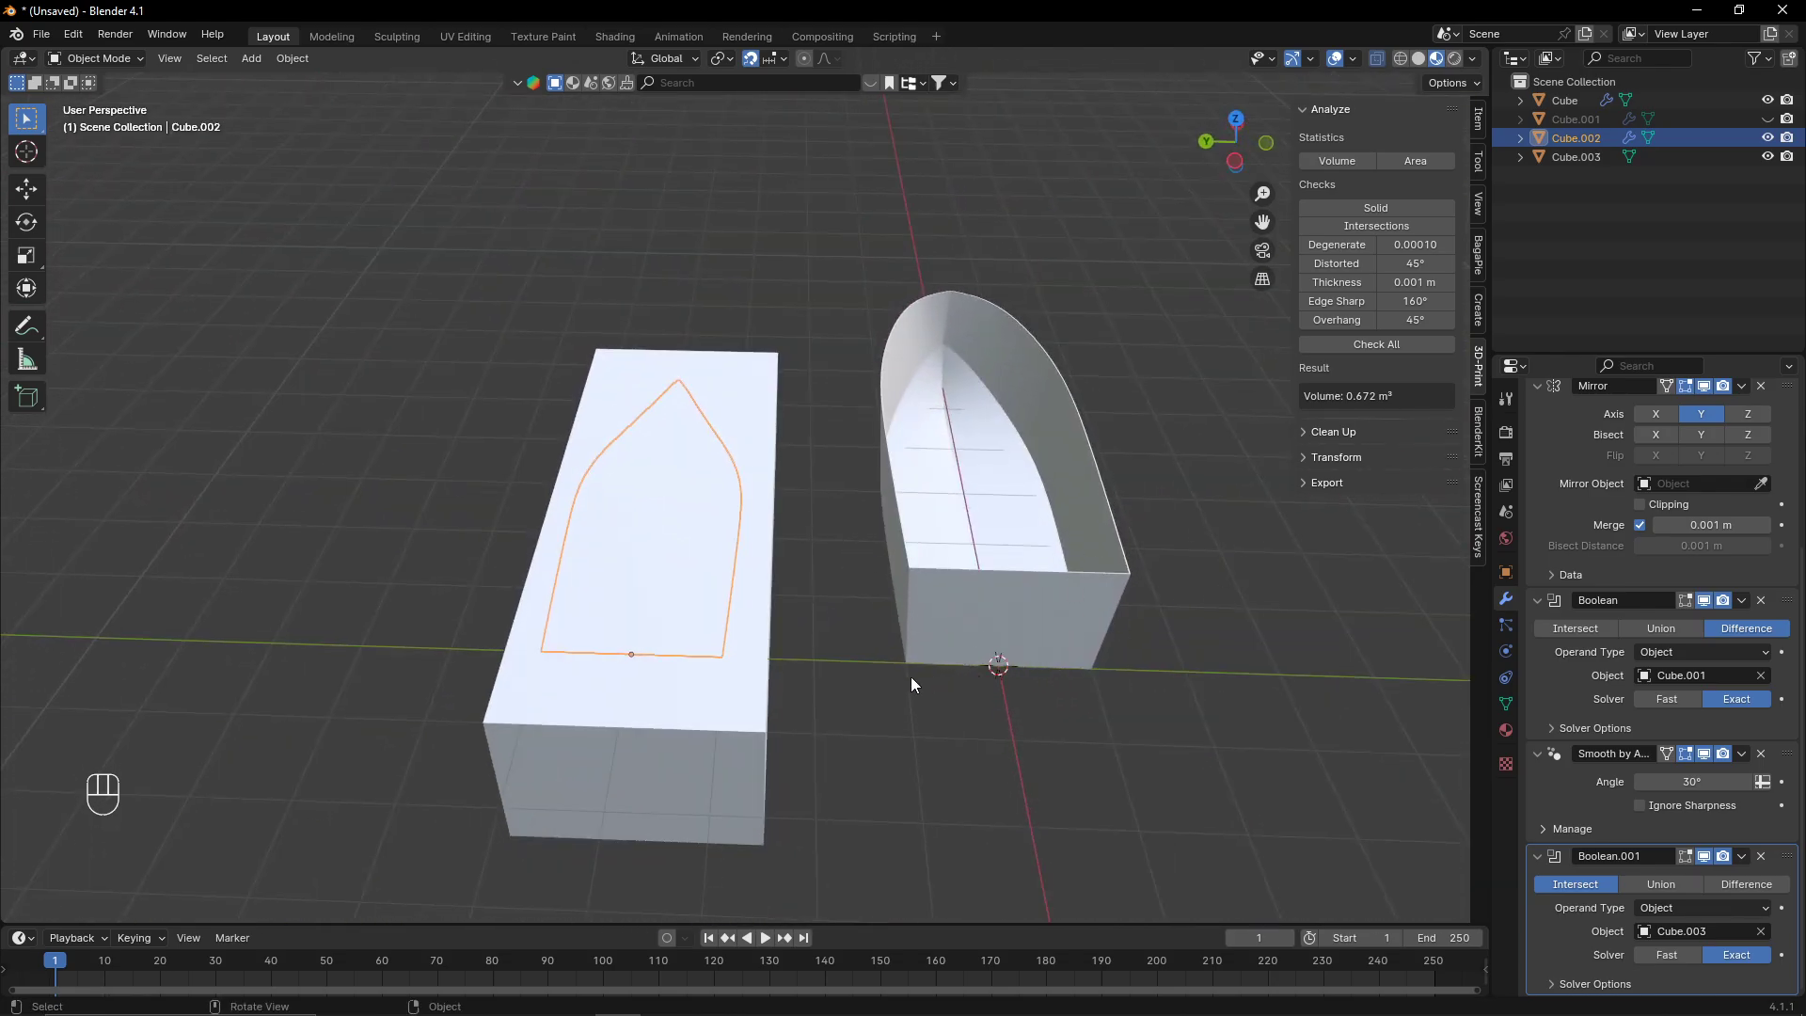
middle_click_drag(911, 675, 1071, 359)
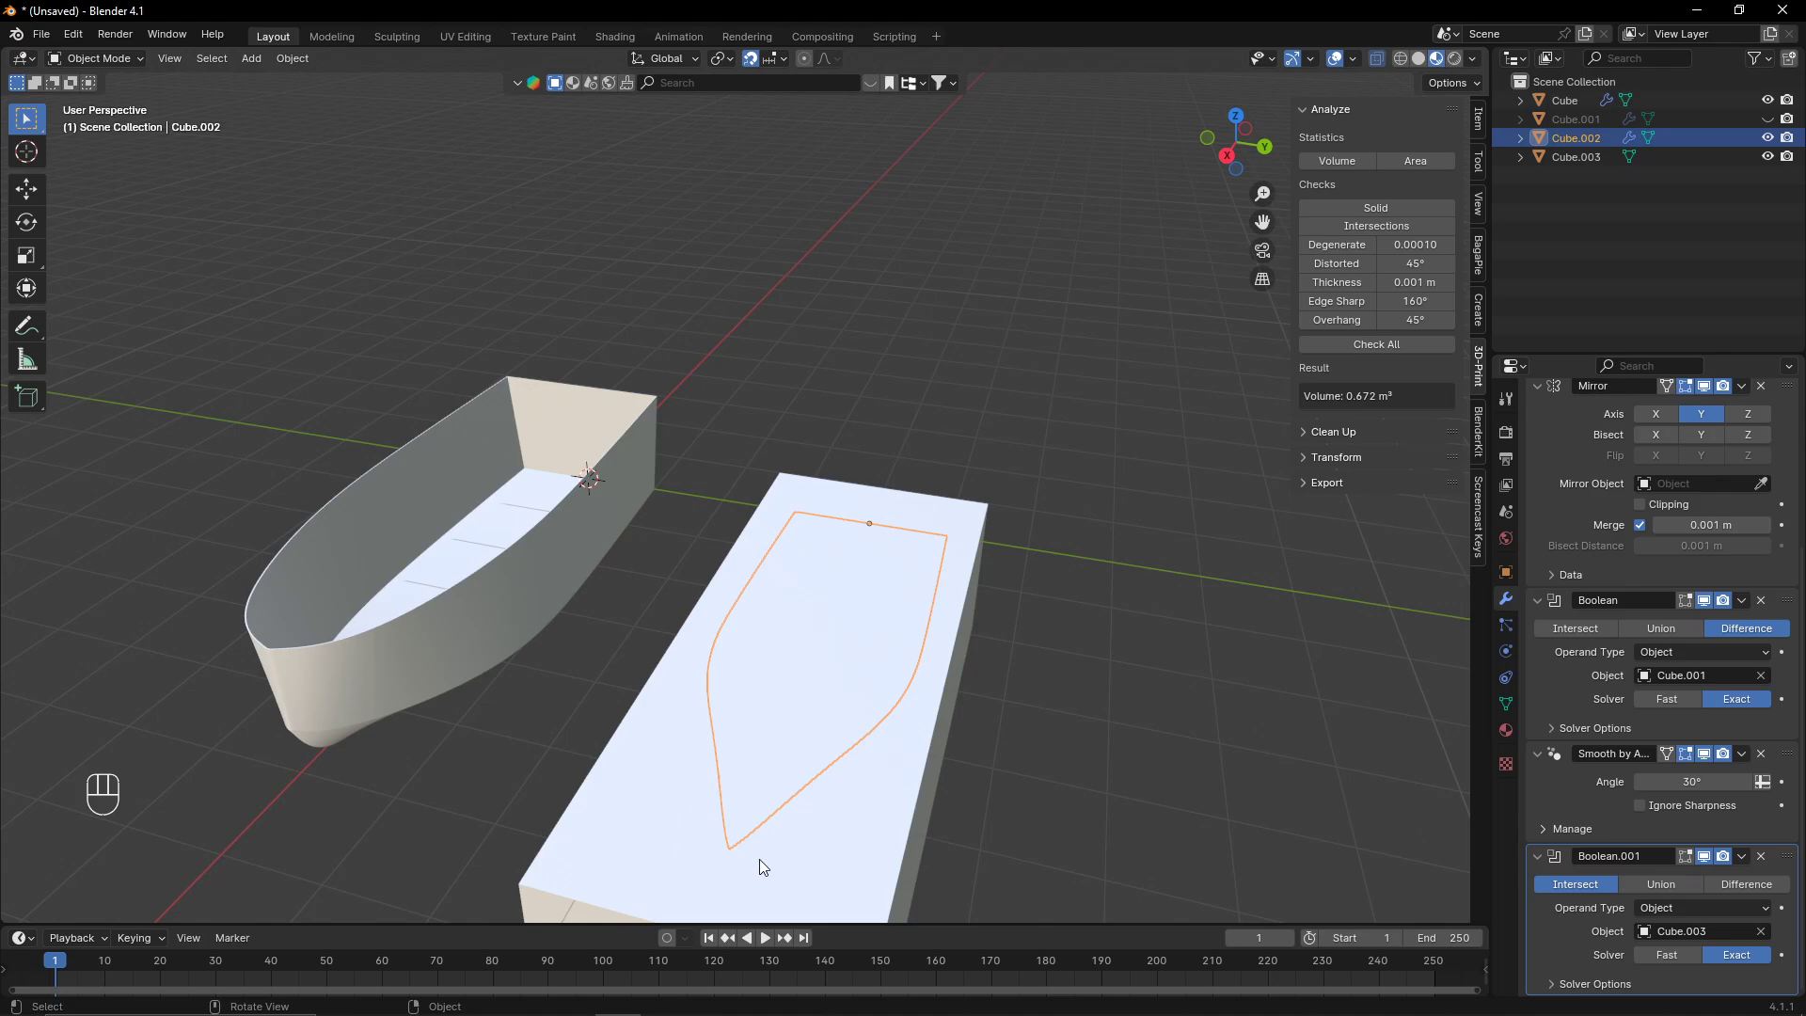
left_click(1233, 118)
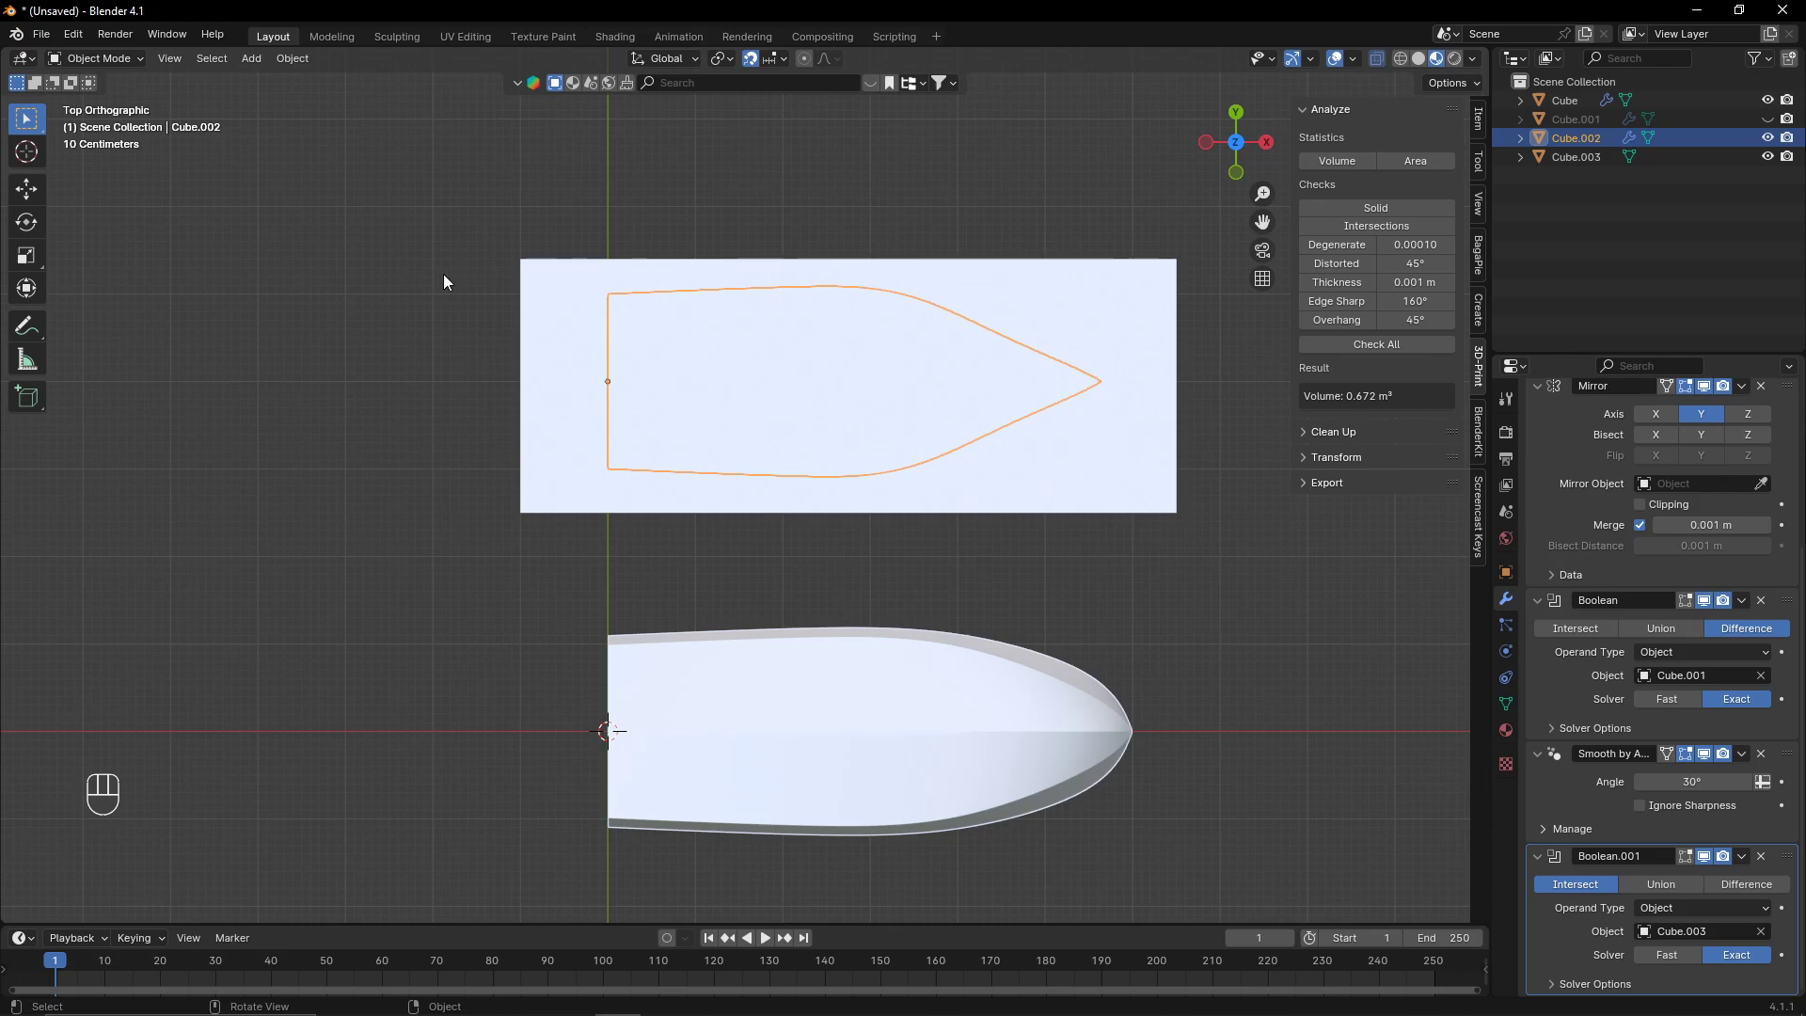
scroll(975, 376, "down", 3)
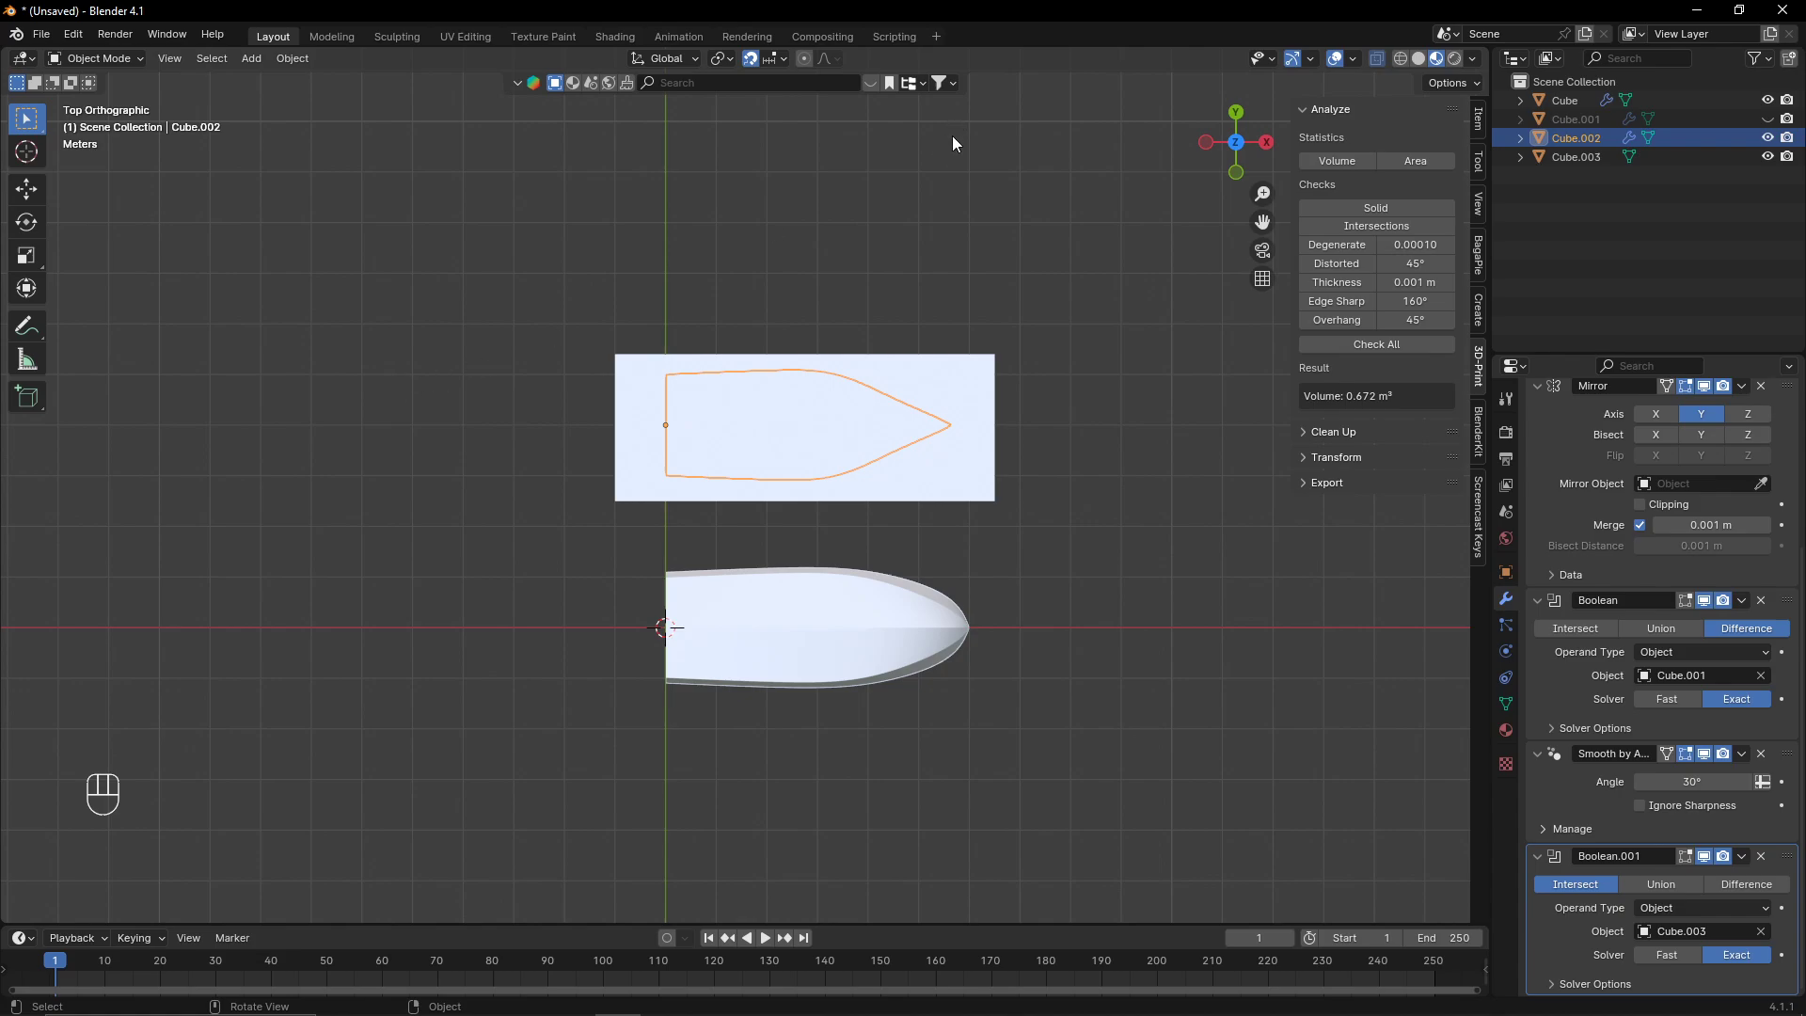
middle_click_drag(953, 137, 931, 434)
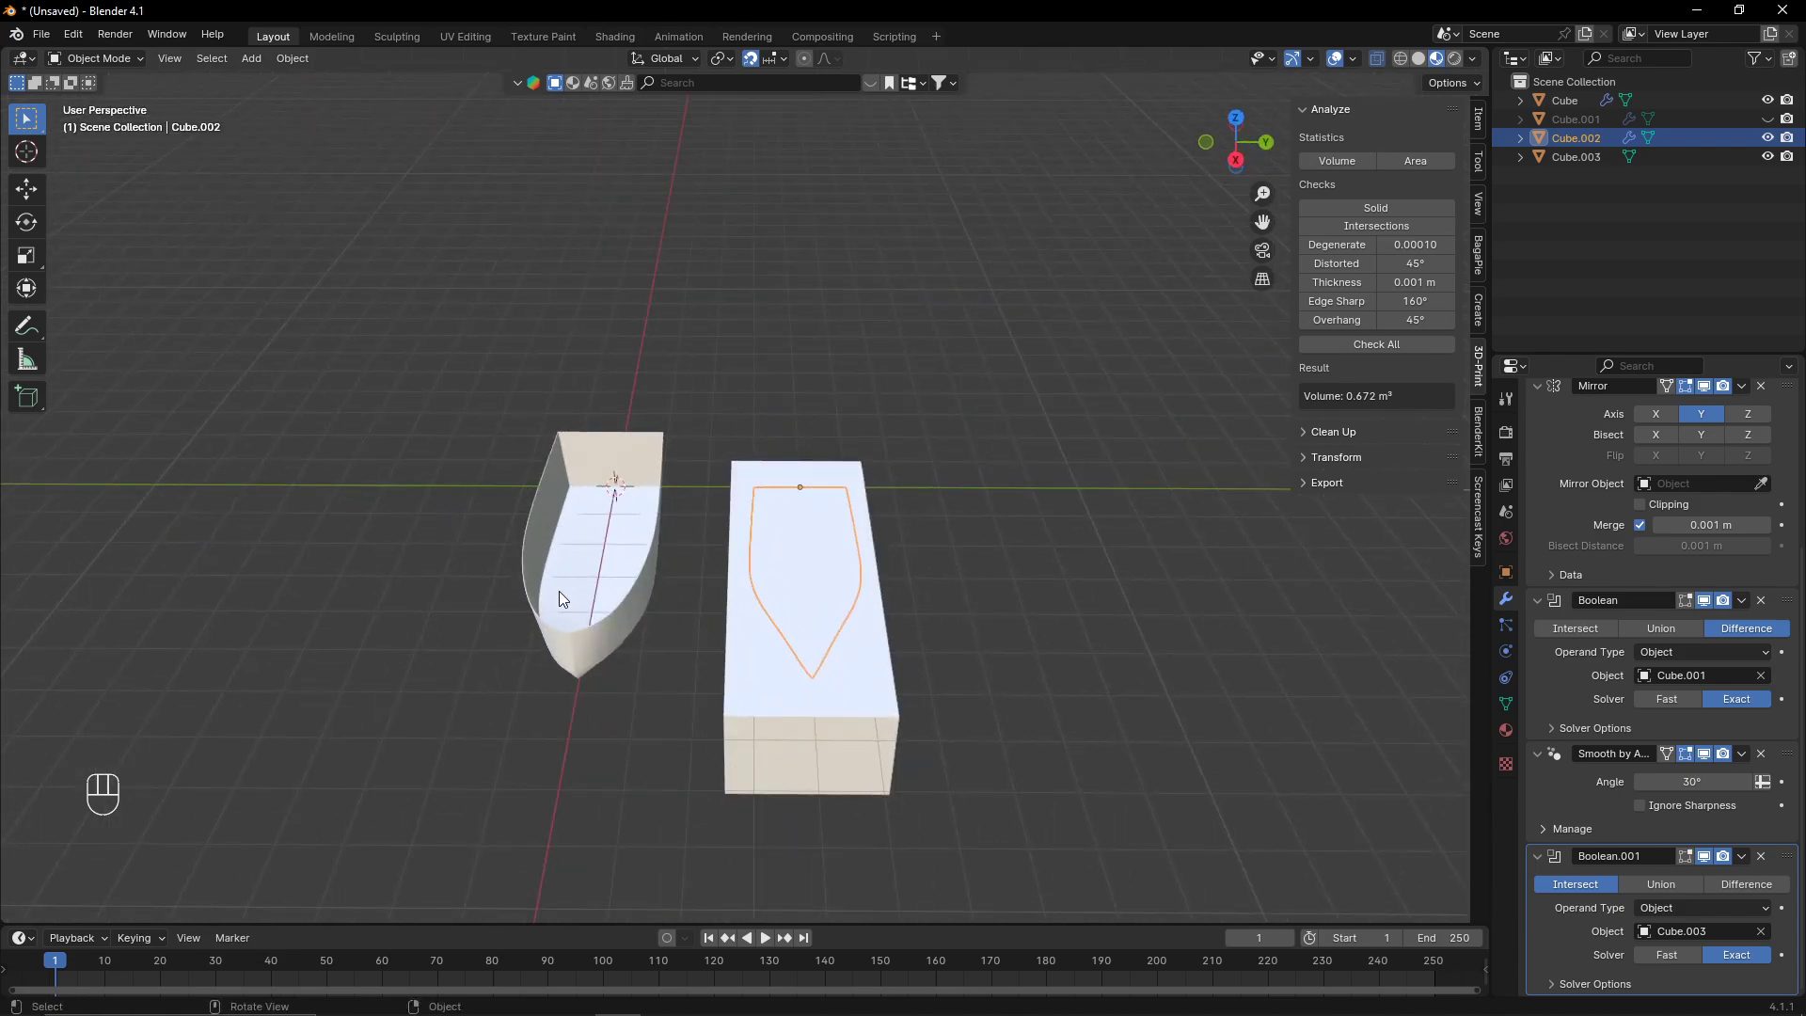